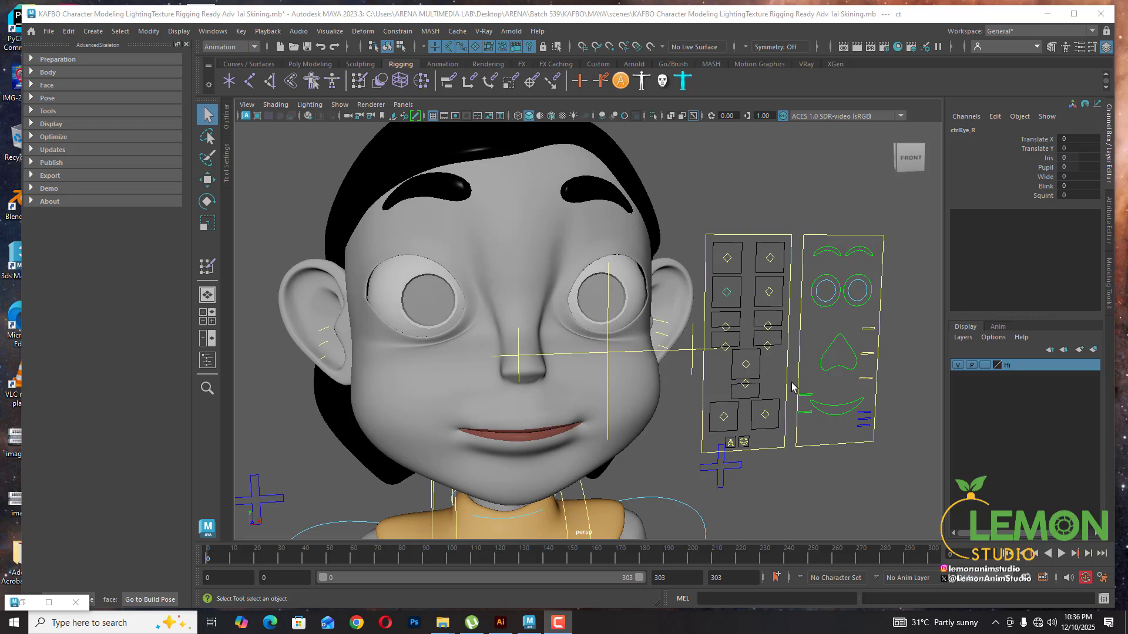
# Try moving the left and right eye controls on the face control board, undoing the moves
pyautogui.keyDown('alt'); pyautogui.moveTo(792, 386); pyautogui.dragTo(787, 353); pyautogui.keyUp('alt')
pyautogui.keyDown('alt'); pyautogui.moveTo(788, 352); pyautogui.dragTo(716, 351, button='middle'); pyautogui.keyUp('alt')
pyautogui.keyDown('alt'); pyautogui.moveTo(716, 350); pyautogui.dragTo(664, 298); pyautogui.keyUp('alt')
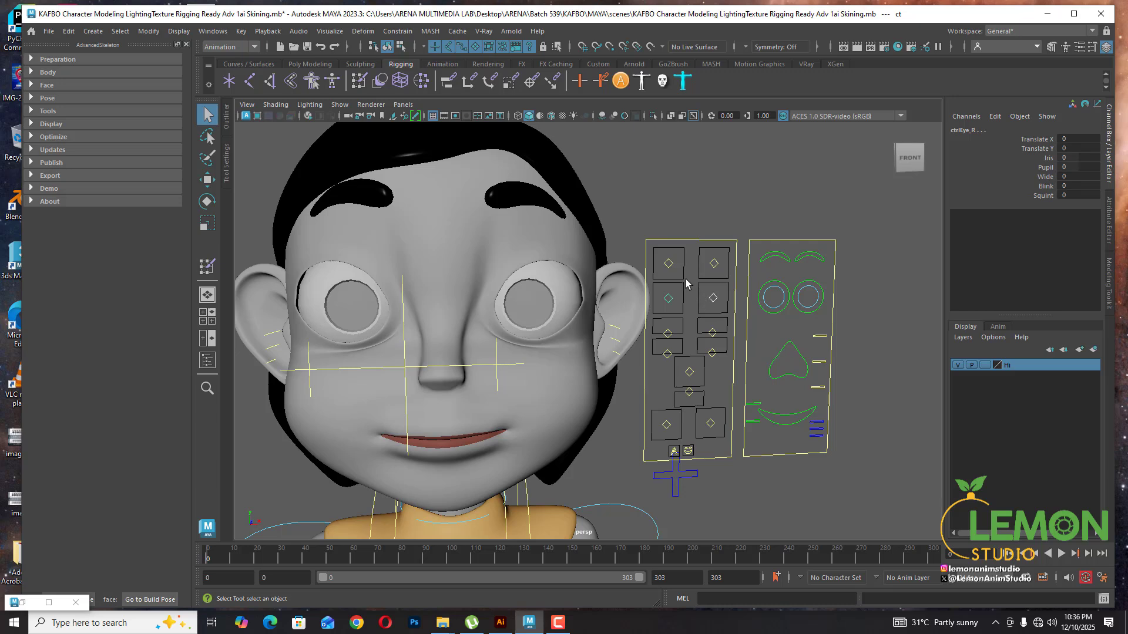
pyautogui.press('w')
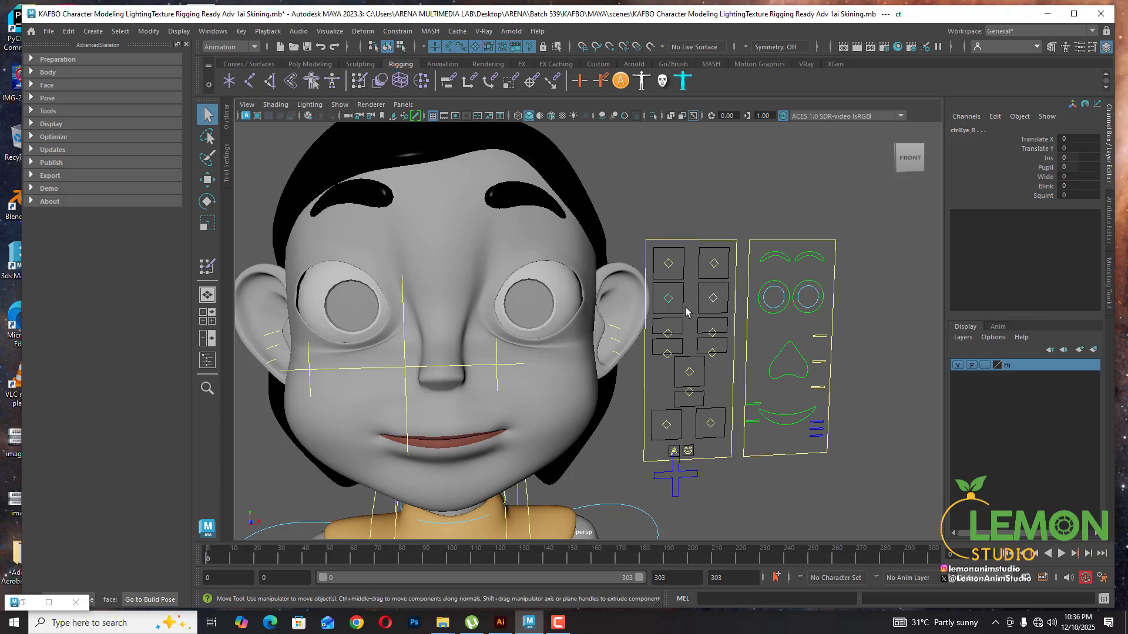
pyautogui.moveTo(691, 307); pyautogui.dragTo(651, 299)
pyautogui.hotkey('ctrl', 'z')
pyautogui.click(742, 216)
pyautogui.click(664, 304)
pyautogui.hotkey('ctrl', 'z')
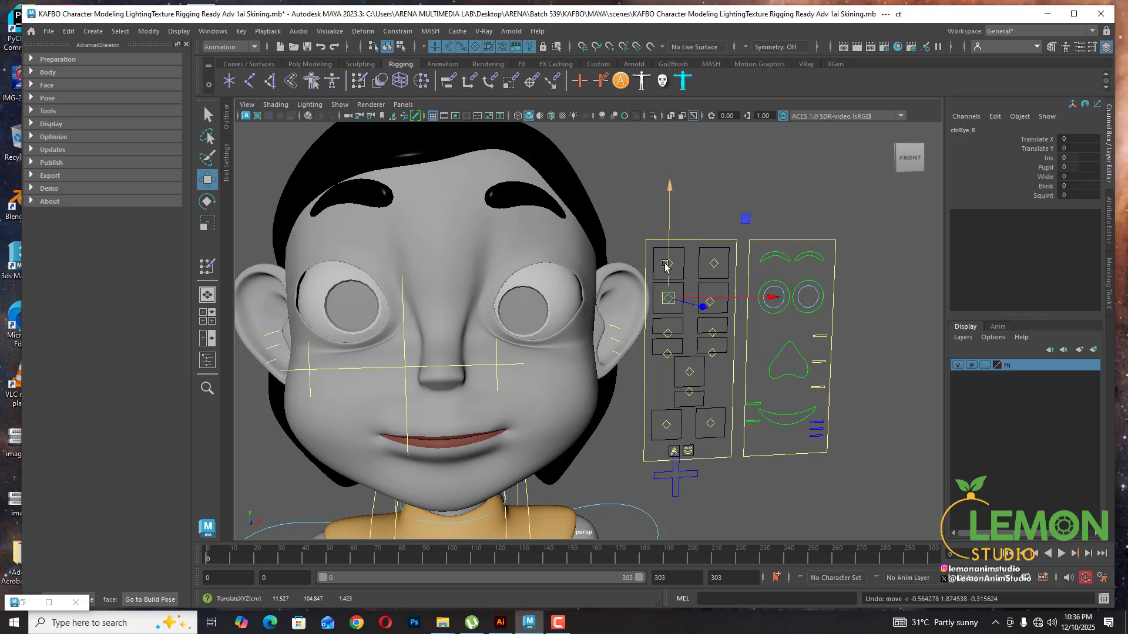
# Try raising both eyebrow controls on the face control board, and undo the move
pyautogui.click(713, 264)
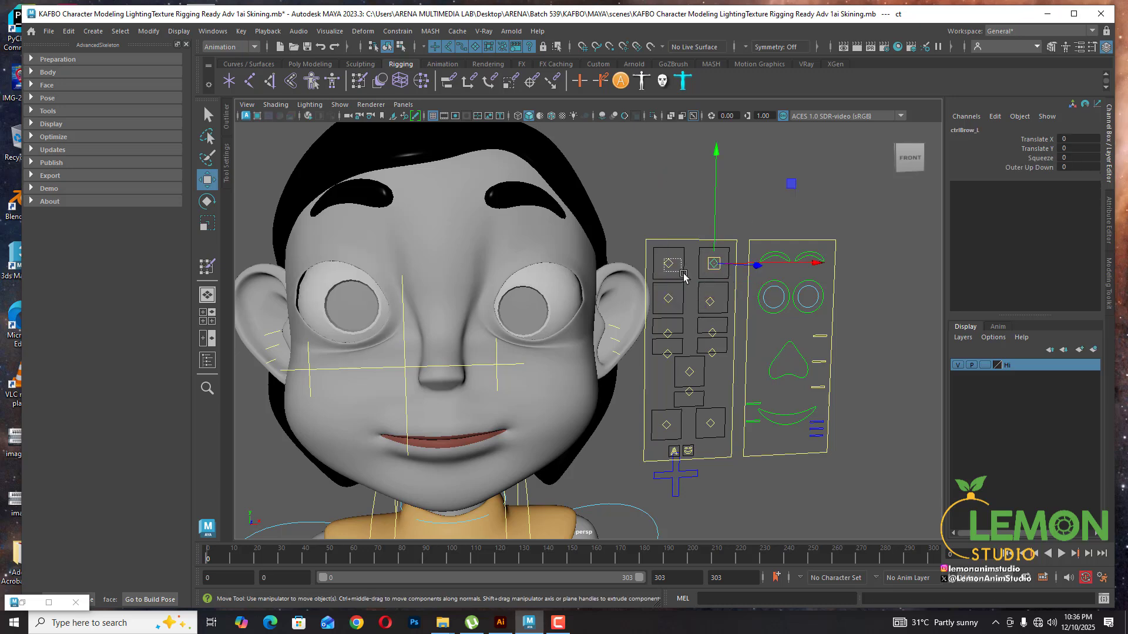
pyautogui.moveTo(716, 268); pyautogui.dragTo(717, 235)
pyautogui.hotkey('ctrl', 'z')
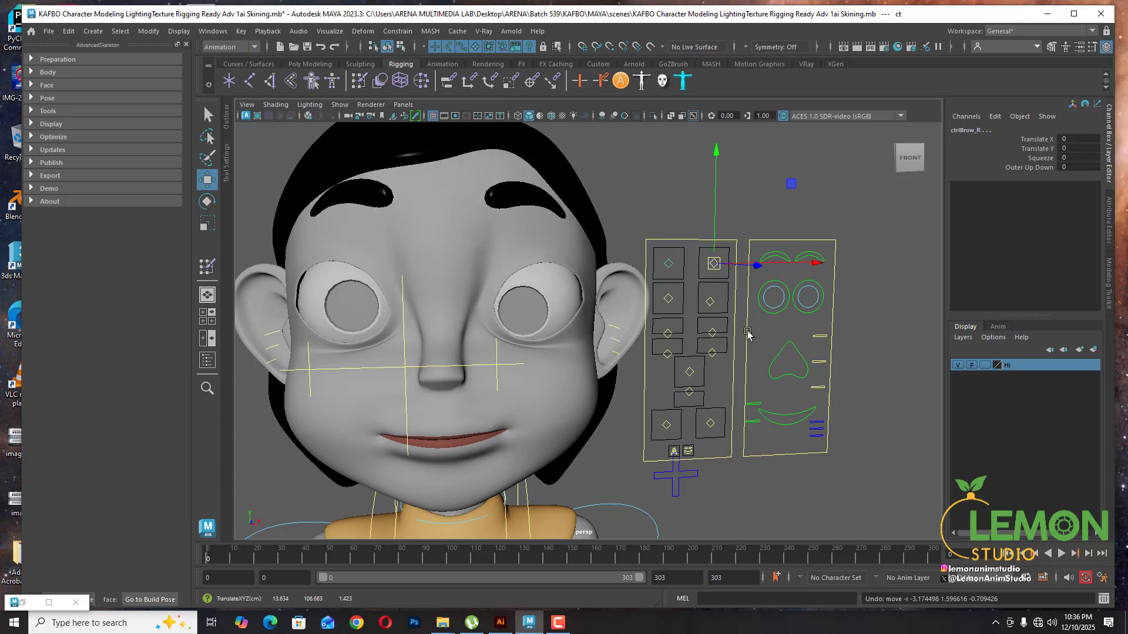
# Try moving both cheek controls together and the left one alone, undoing each move
pyautogui.click(704, 325)
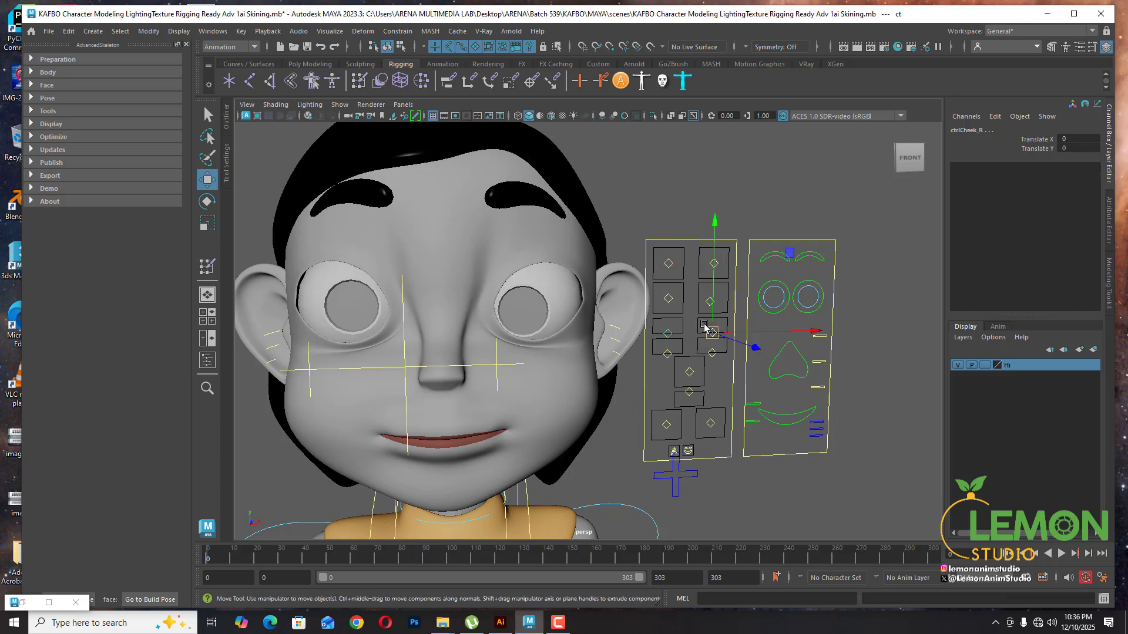
pyautogui.moveTo(699, 332); pyautogui.dragTo(721, 327)
pyautogui.hotkey('ctrl', 'z')
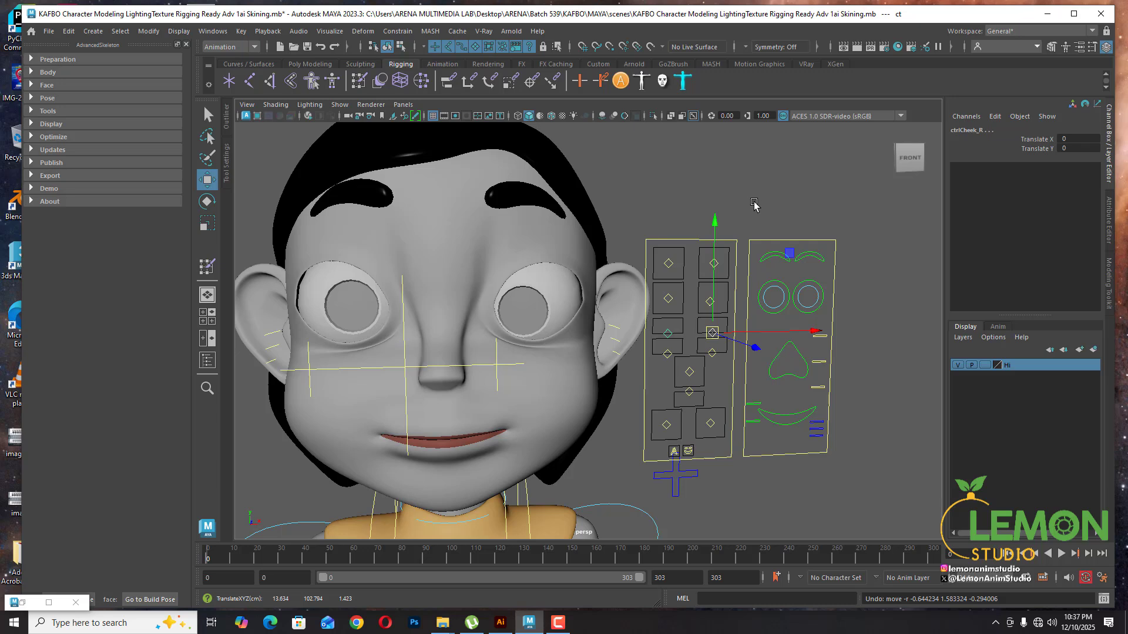
pyautogui.click(754, 204)
pyautogui.moveTo(713, 334)
pyautogui.mouseDown()
pyautogui.moveTo(735, 327)
pyautogui.moveTo(731, 314)
pyautogui.moveTo(720, 324)
pyautogui.mouseUp()
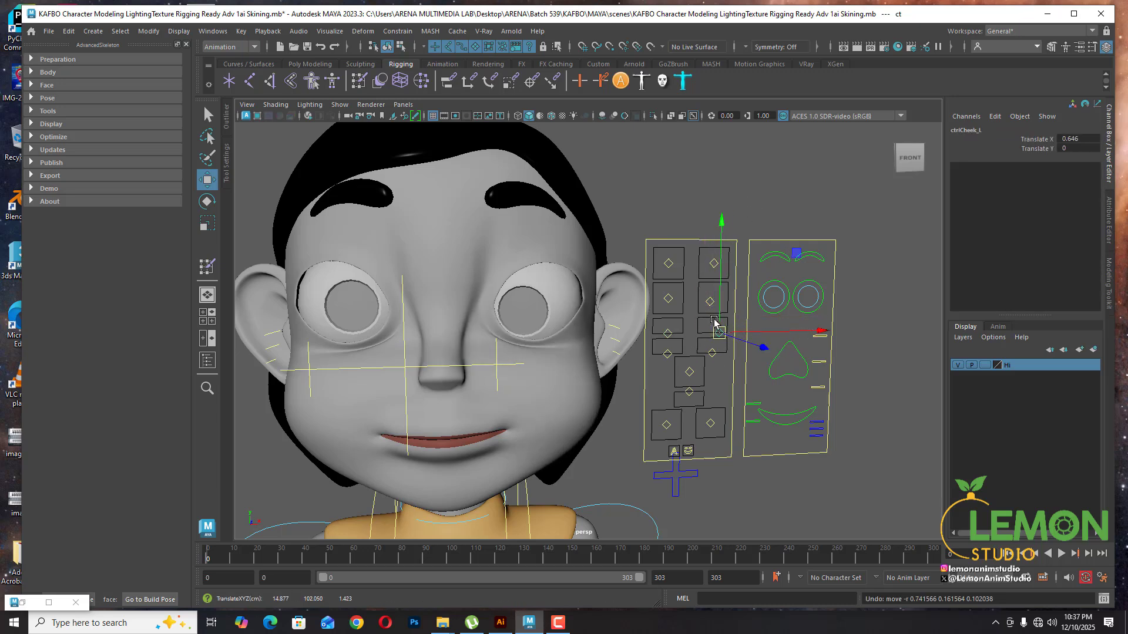
pyautogui.hotkey('ctrl', 'z')
# Try moving the right and left nose controls one after the other, undoing each move
pyautogui.click(668, 355)
pyautogui.moveTo(669, 355); pyautogui.dragTo(672, 316)
pyautogui.hotkey('ctrl', 'z')
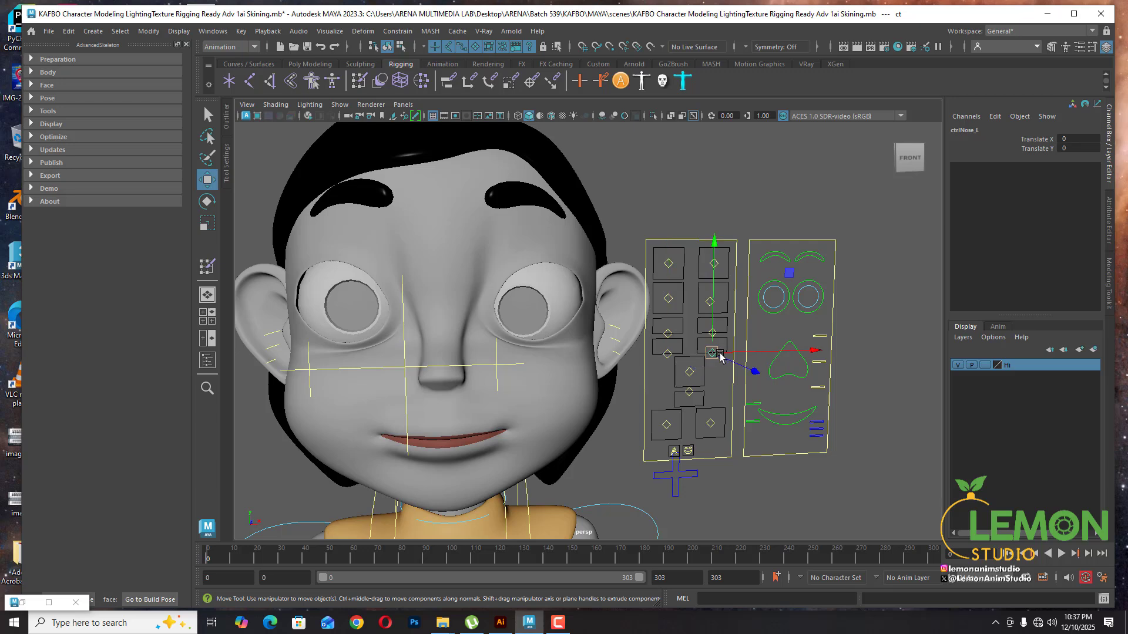
pyautogui.moveTo(721, 343); pyautogui.dragTo(728, 327)
pyautogui.hotkey('ctrl', 'z')
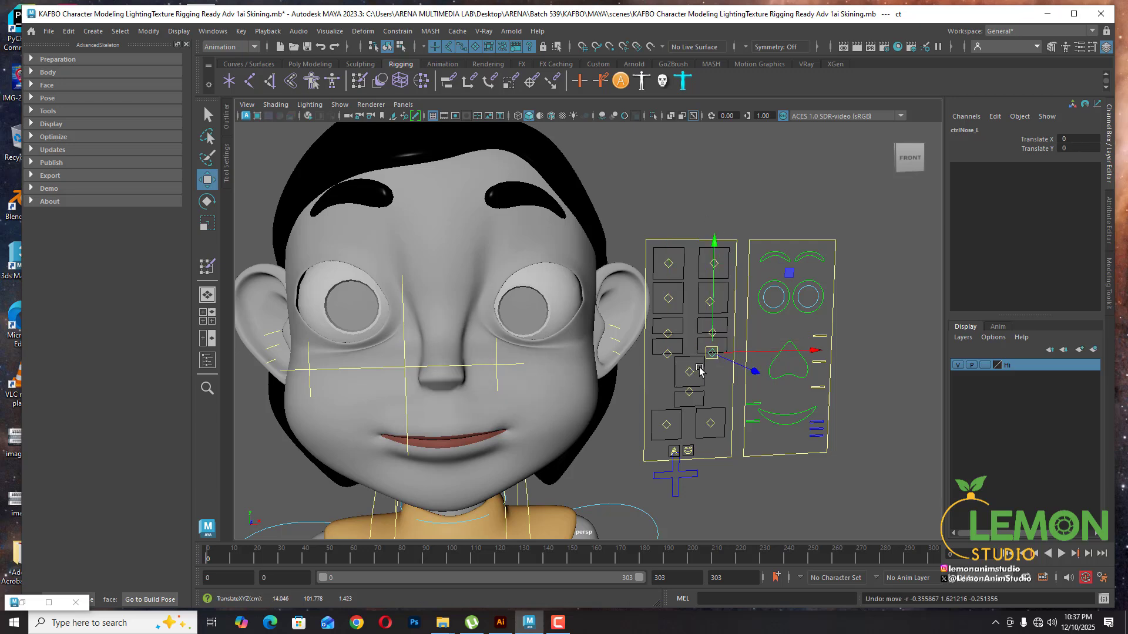
# Try moving the central lips control and the small control just below it, undoing each move
pyautogui.click(697, 374)
pyautogui.moveTo(690, 373)
pyautogui.mouseDown()
pyautogui.moveTo(713, 373)
pyautogui.moveTo(676, 382)
pyautogui.moveTo(730, 372)
pyautogui.moveTo(699, 388)
pyautogui.moveTo(672, 379)
pyautogui.moveTo(680, 355)
pyautogui.mouseUp()
pyautogui.hotkey('ctrl', 'z')
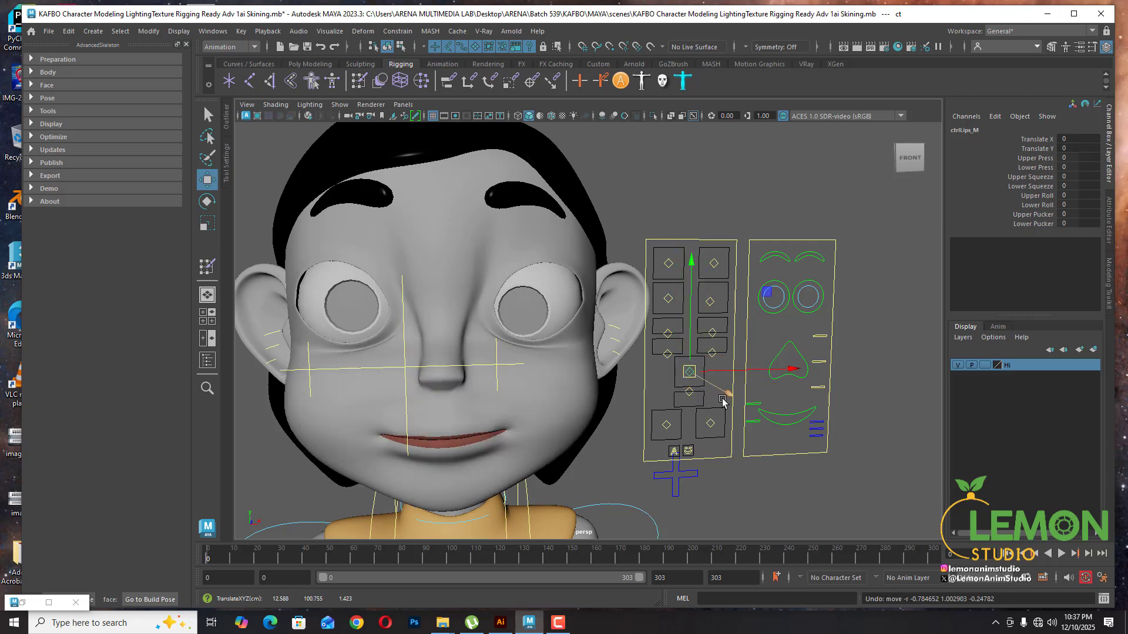
pyautogui.click(685, 391)
pyautogui.moveTo(687, 400); pyautogui.dragTo(755, 405)
pyautogui.hotkey('ctrl', 'z')
# Try moving the left and right mouth corner controls, undo each move and clear the selection
pyautogui.click(711, 425)
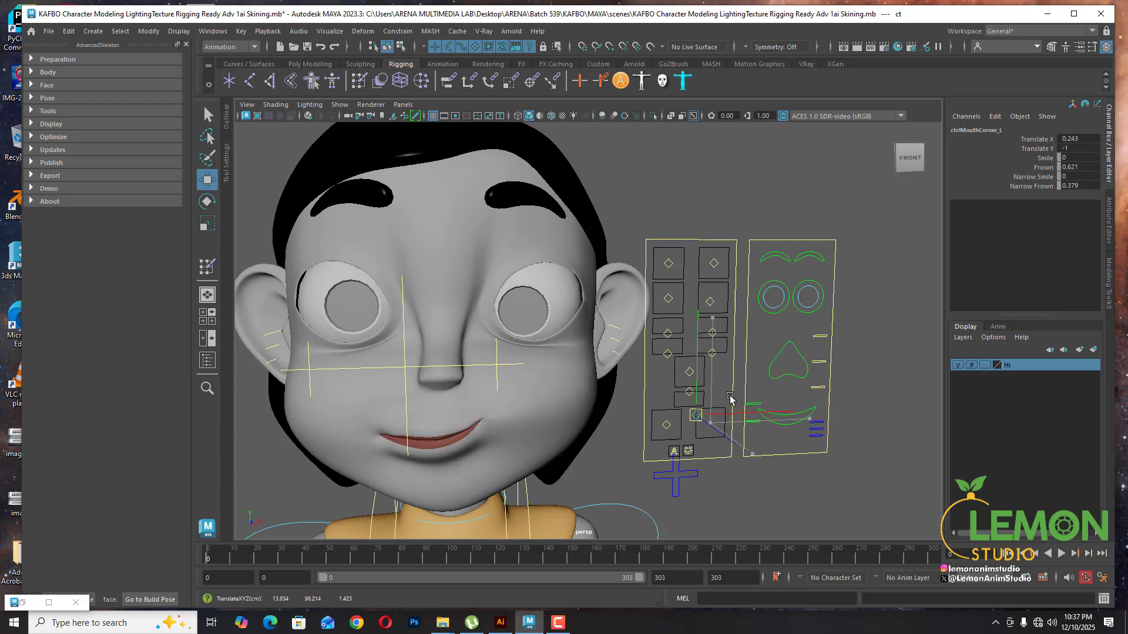
pyautogui.hotkey('ctrl', 'z')
pyautogui.moveTo(658, 421); pyautogui.dragTo(672, 401)
pyautogui.hotkey('ctrl', 'z')
pyautogui.click(738, 494)
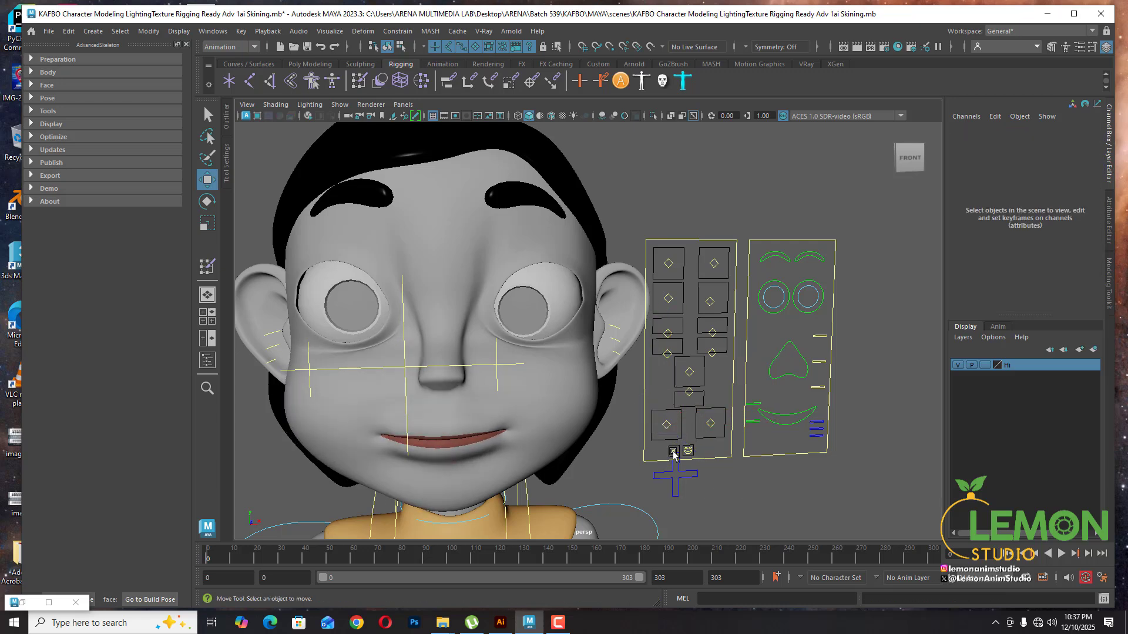
# Select the phonemes control and try the Aaa, Eh, Ahh and Ohh mouth shapes, returning each to 0
pyautogui.click(673, 451)
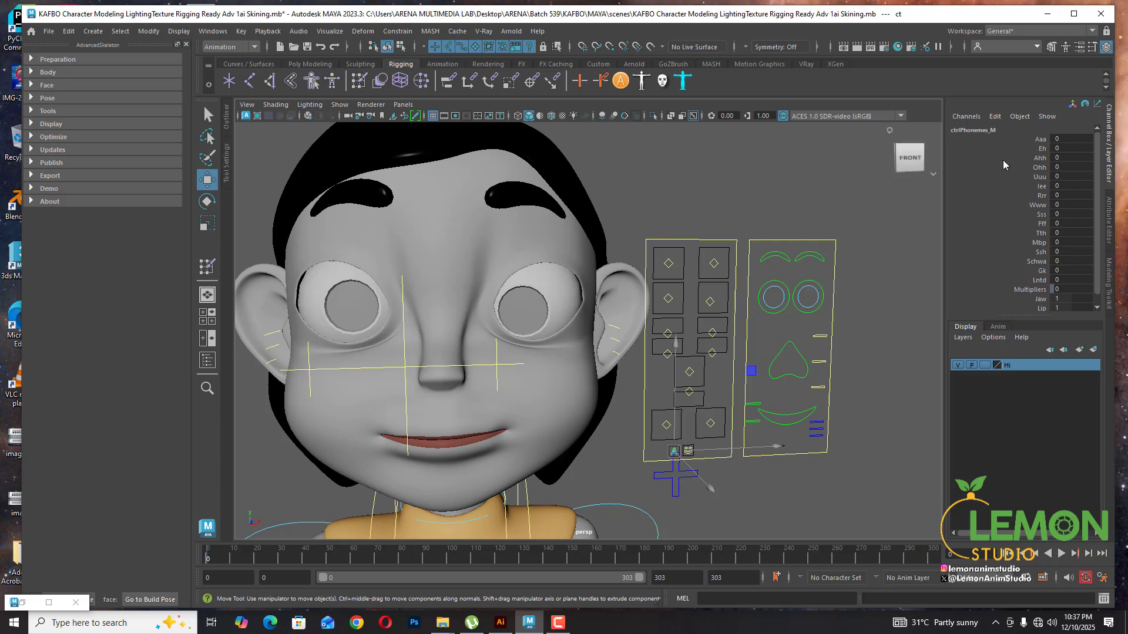
pyautogui.click(1039, 139)
pyautogui.moveTo(738, 208); pyautogui.dragTo(611, 203, button='middle')
pyautogui.click(1040, 149)
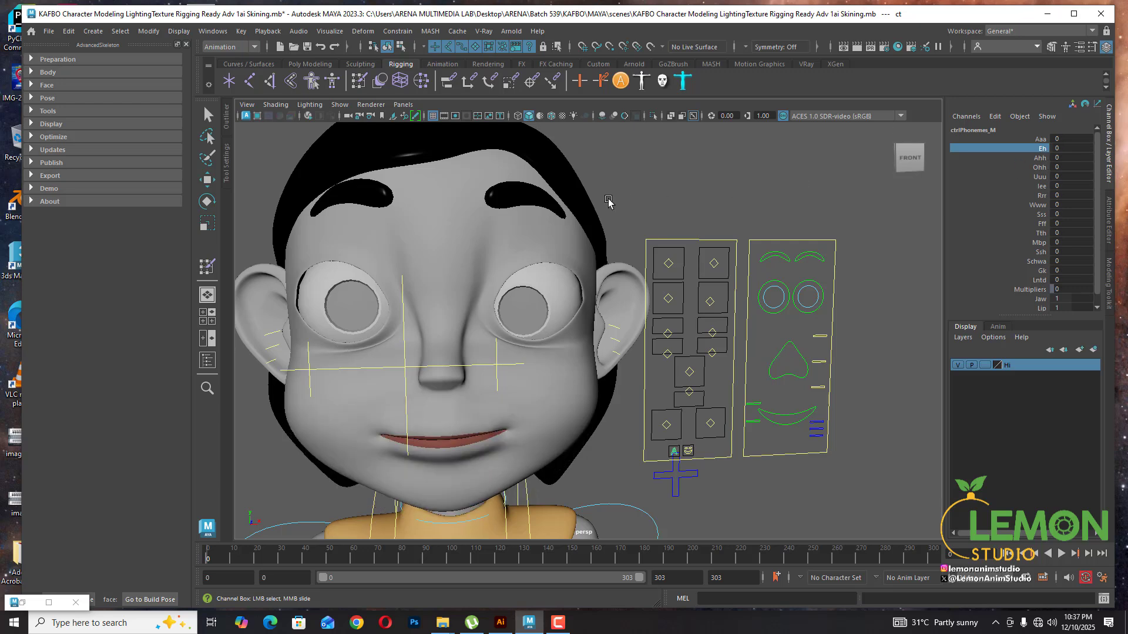
pyautogui.click(1044, 159)
pyautogui.moveTo(700, 201); pyautogui.dragTo(617, 204, button='middle')
pyautogui.click(1034, 168)
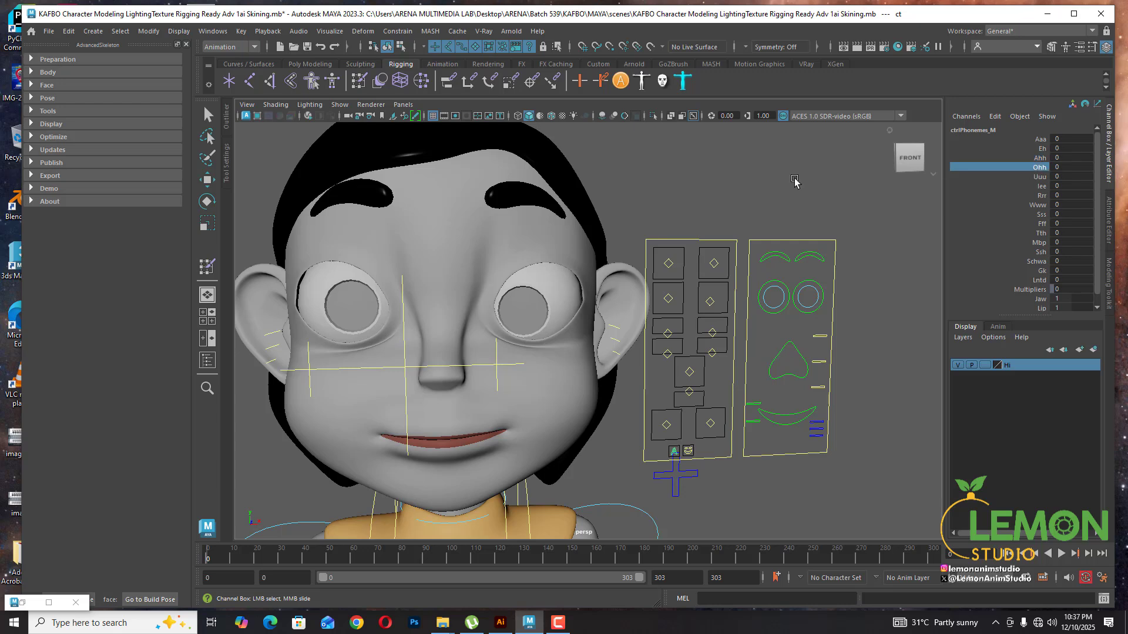
pyautogui.moveTo(793, 182); pyautogui.dragTo(599, 191, button='middle')
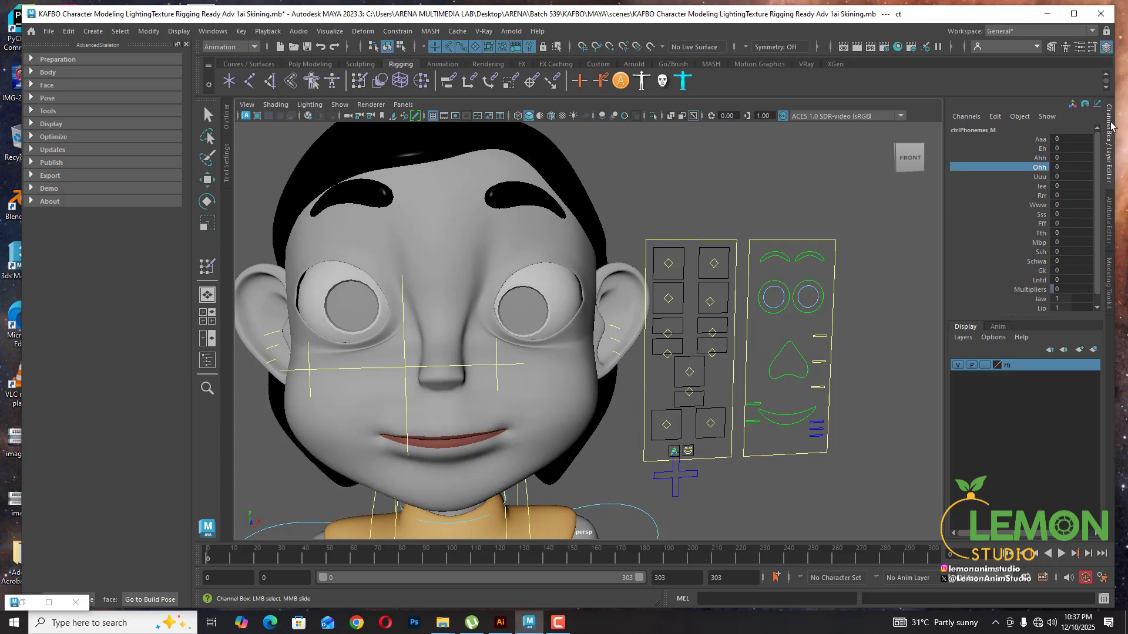
# Try the Uuu and Iee mouth shapes on the phonemes control, returning each to 0
pyautogui.click(1041, 177)
pyautogui.moveTo(723, 194); pyautogui.dragTo(567, 191, button='middle')
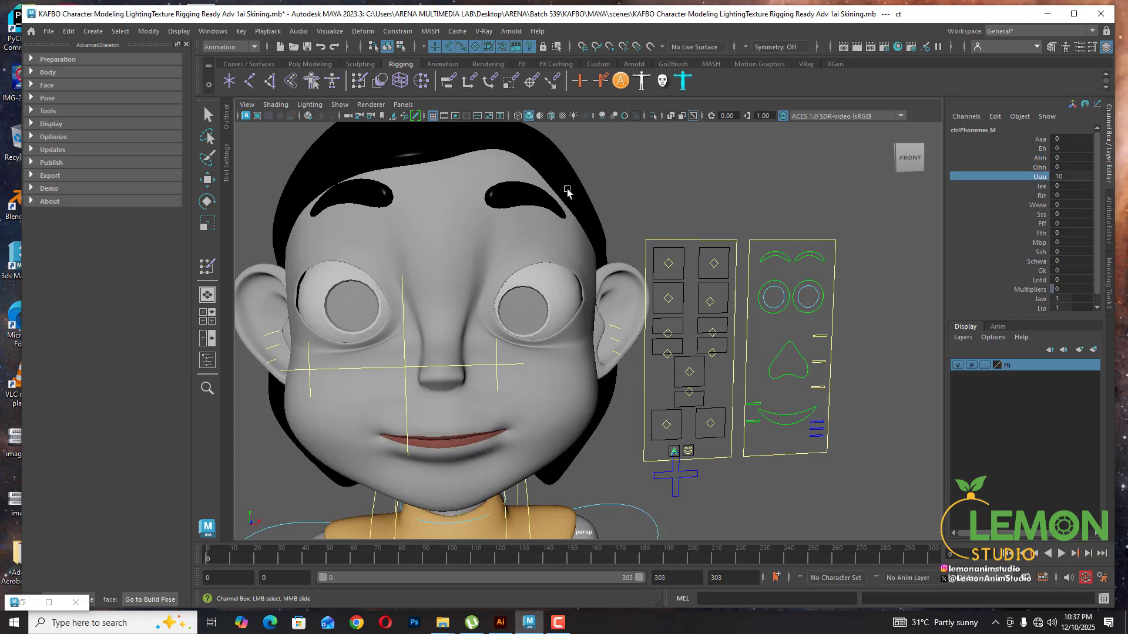
pyautogui.click(1043, 185)
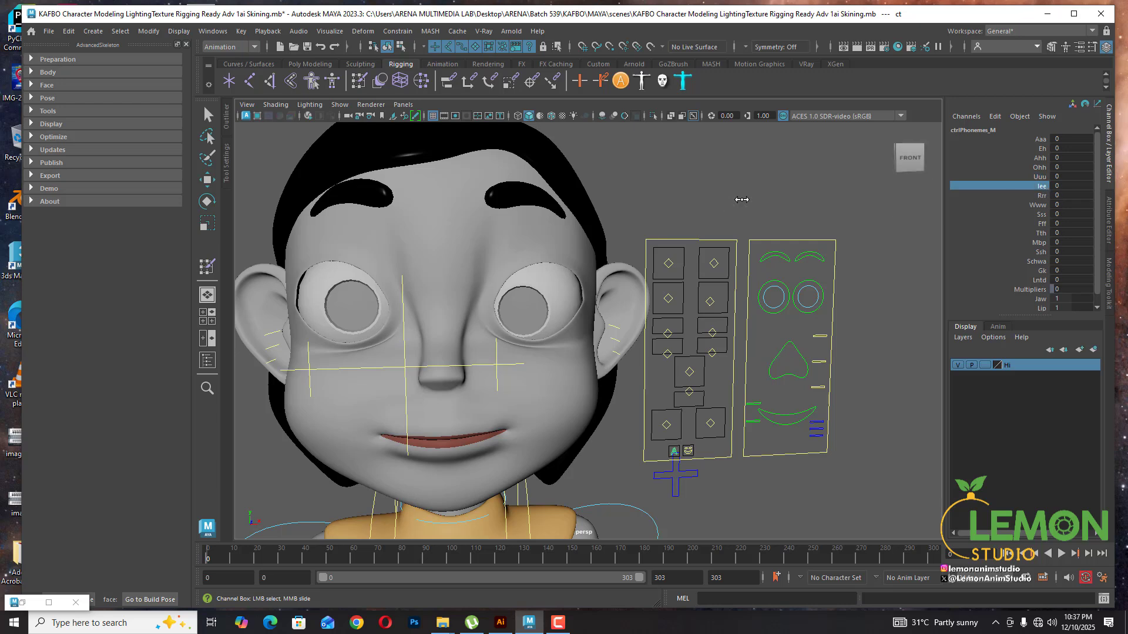
pyautogui.moveTo(740, 201); pyautogui.dragTo(891, 200, button='middle')
pyautogui.moveTo(809, 204); pyautogui.dragTo(512, 222, button='middle')
# Try the Rrr and Www mouth shapes, return them to 0 and view the remaining phoneme attributes
pyautogui.click(1042, 195)
pyautogui.click(1036, 205)
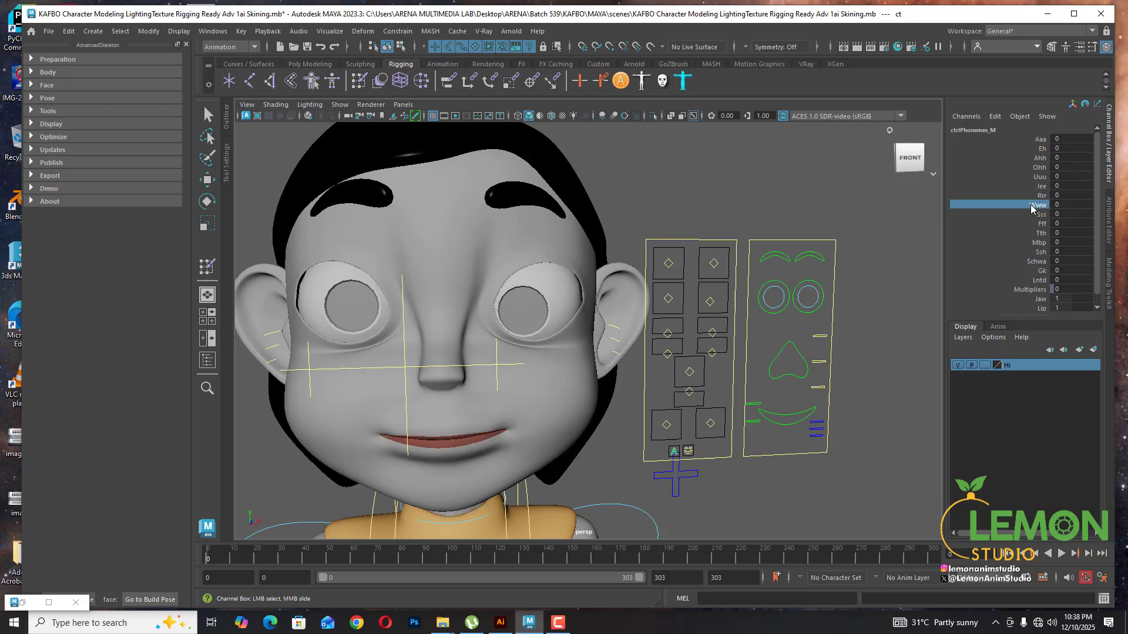
pyautogui.moveTo(737, 188); pyautogui.dragTo(810, 187, button='middle')
pyautogui.moveTo(662, 190); pyautogui.dragTo(558, 192, button='middle')
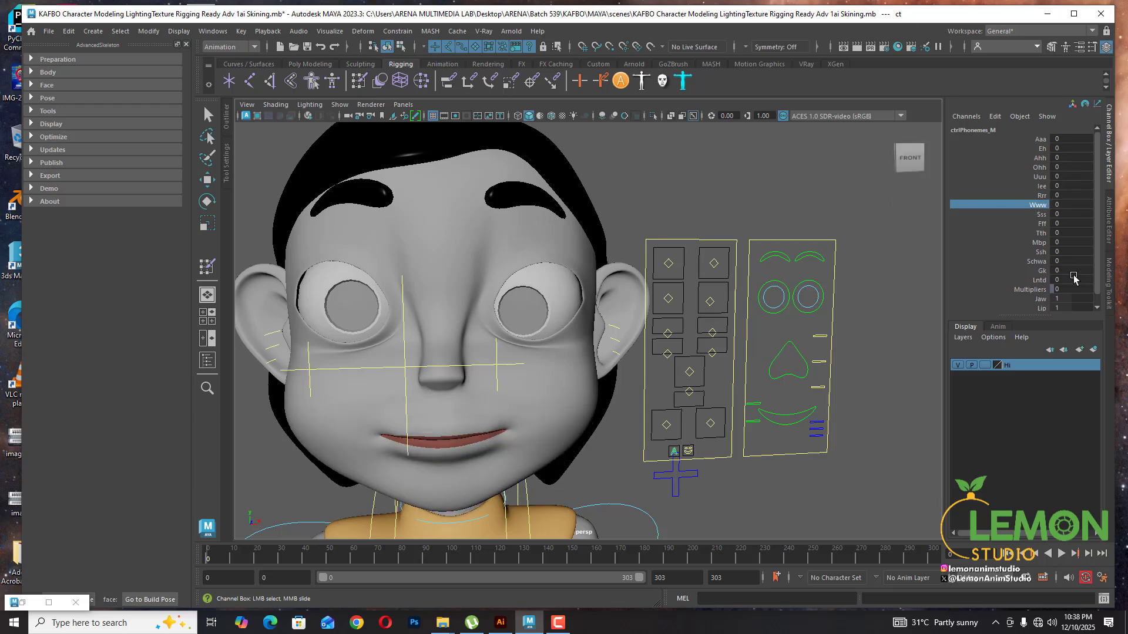
pyautogui.scroll(-1, 1099, 251)
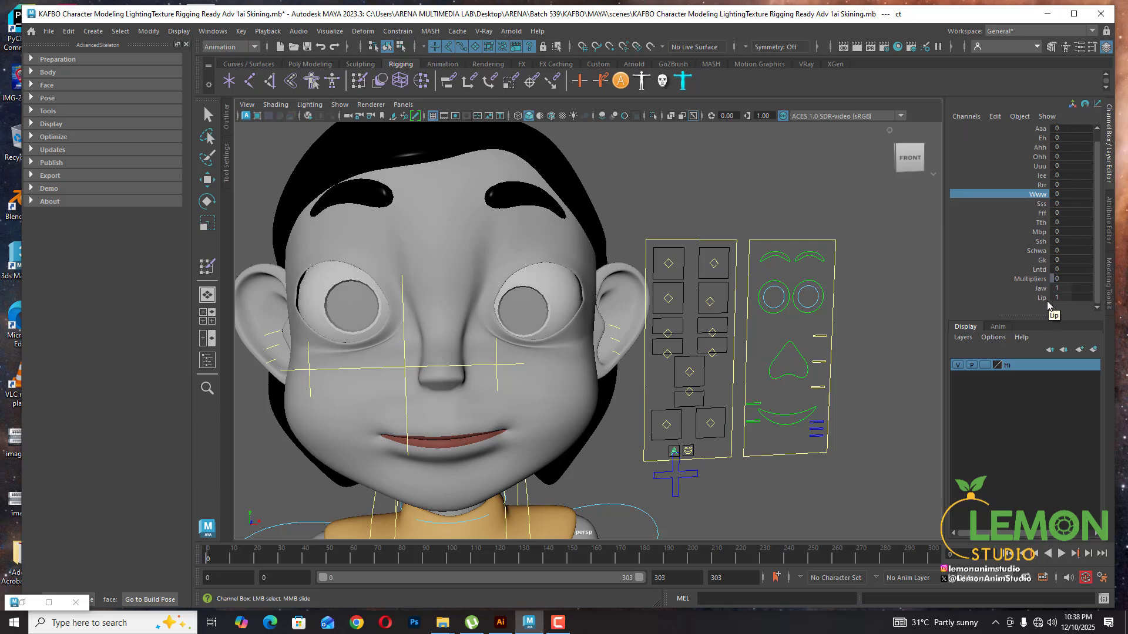
# Select the emotions control, try the Happy expression and return it to 0
pyautogui.click(689, 452)
pyautogui.press('w')
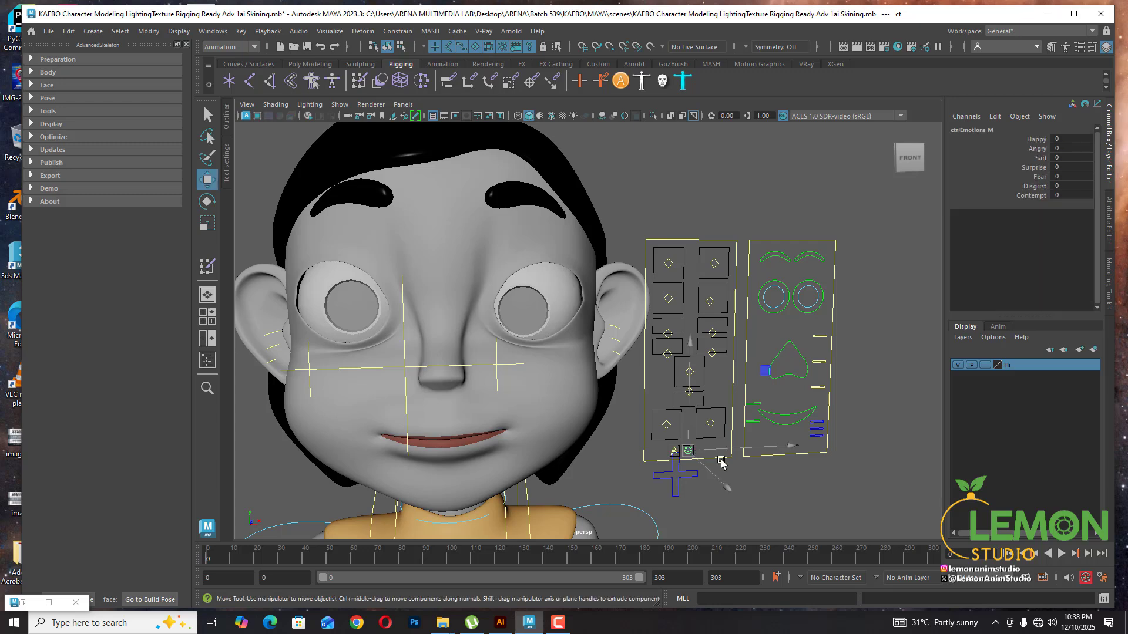
pyautogui.click(1043, 140)
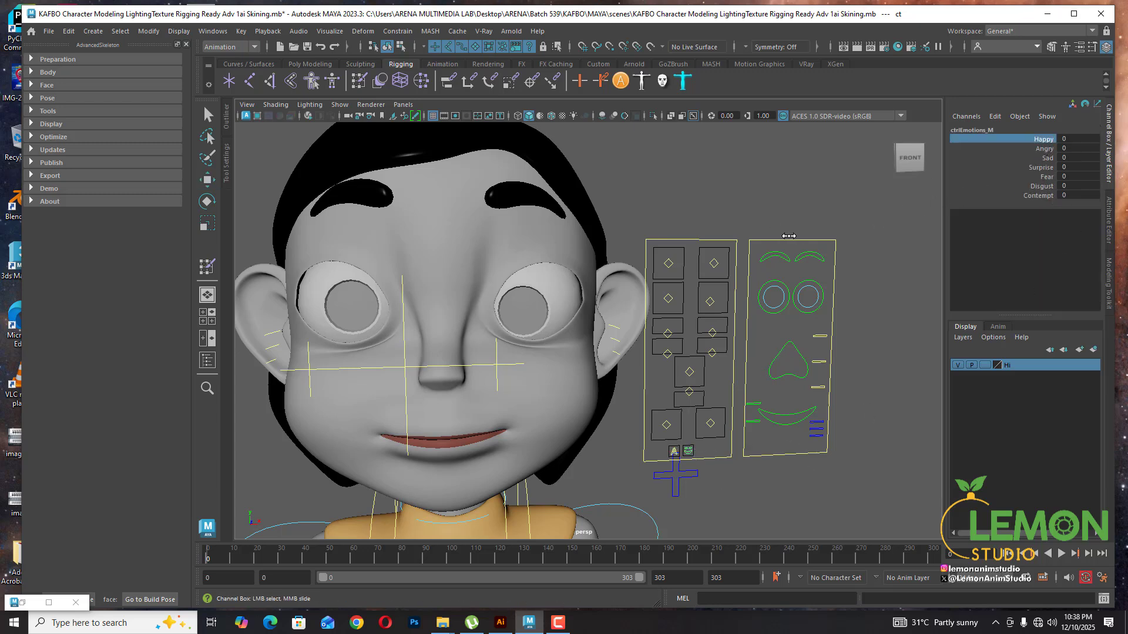
pyautogui.moveTo(788, 235); pyautogui.dragTo(916, 241, button='middle')
pyautogui.moveTo(810, 247); pyautogui.dragTo(571, 254, button='middle')
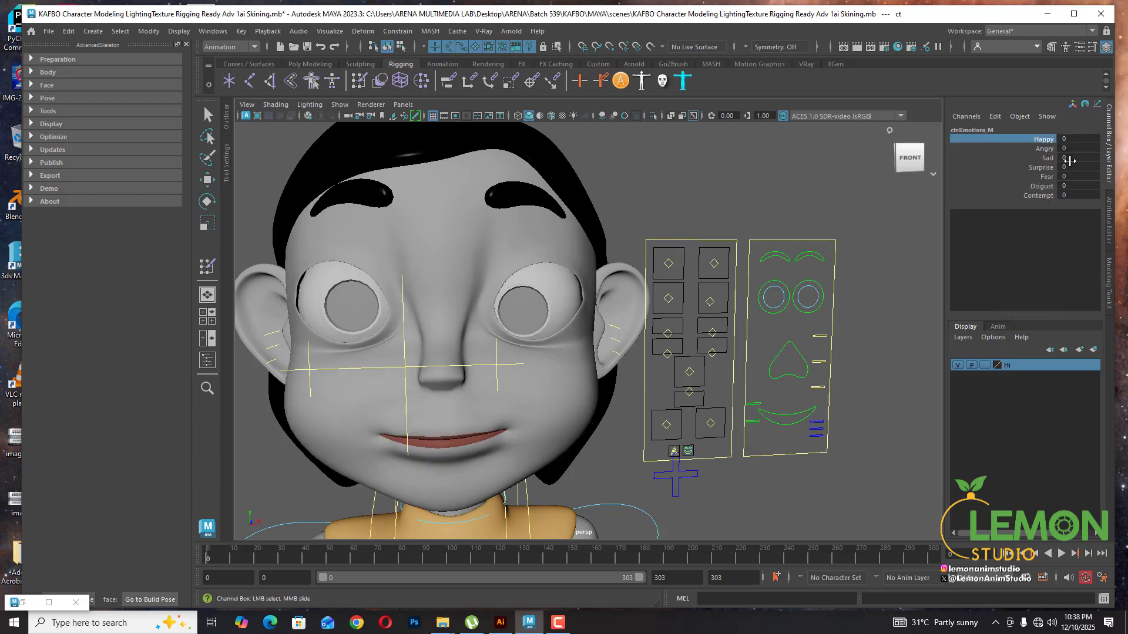
# Try the Angry expression on the emotions control and return it to 0
pyautogui.click(1050, 157)
pyautogui.click(1045, 149)
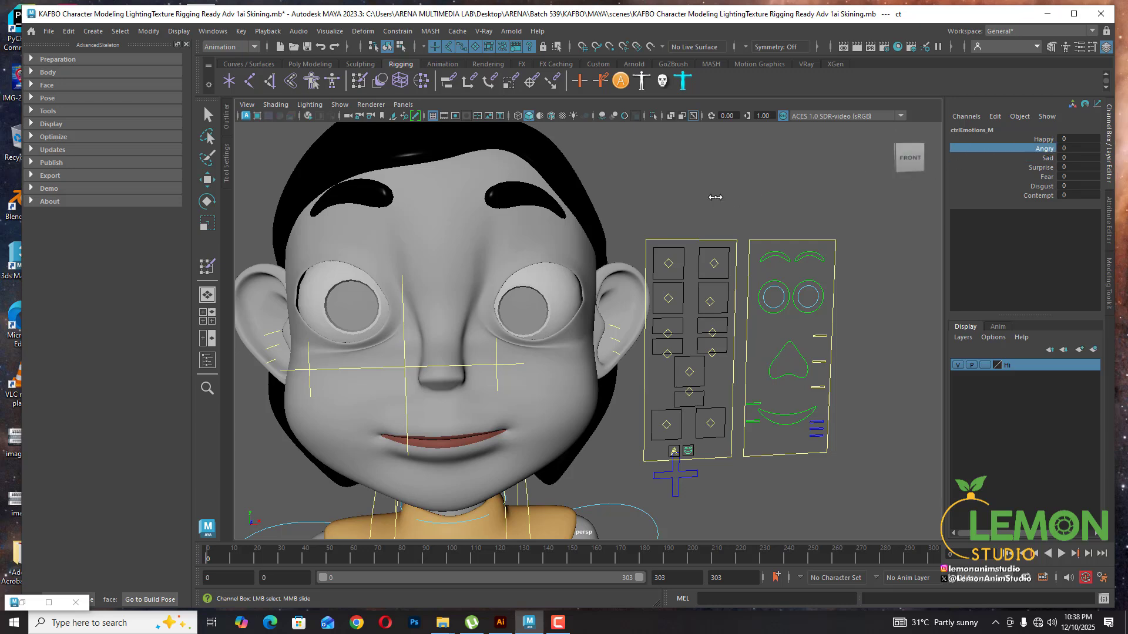
pyautogui.moveTo(910, 176); pyautogui.dragTo(952, 208, button='middle')
pyautogui.moveTo(802, 222); pyautogui.dragTo(623, 202, button='middle')
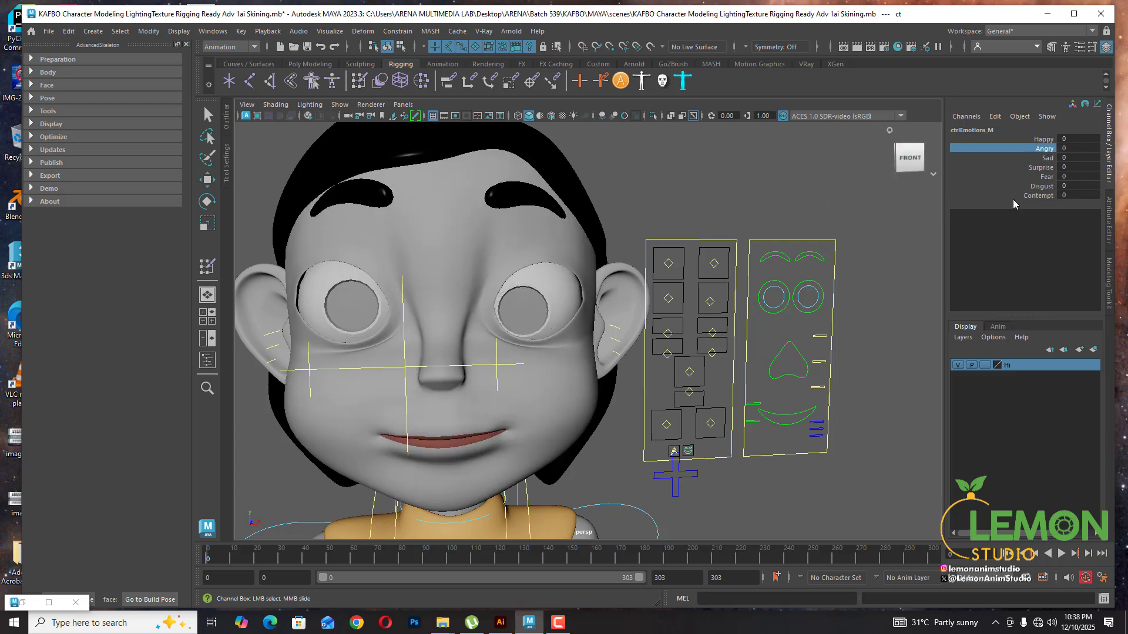
pyautogui.moveTo(710, 209); pyautogui.dragTo(542, 214, button='middle')
# Try the Sad and Surprise expressions on the emotions control, returning each to 0
pyautogui.click(1046, 158)
pyautogui.moveTo(764, 224); pyautogui.dragTo(403, 227, button='middle')
pyautogui.click(1042, 167)
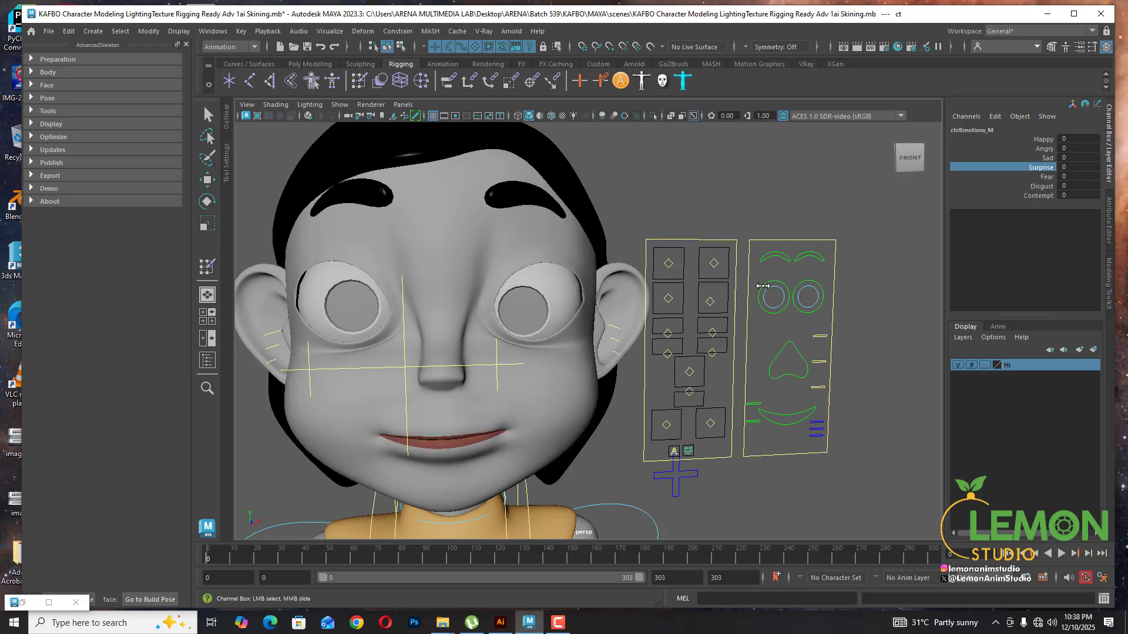
pyautogui.moveTo(847, 210); pyautogui.dragTo(640, 224, button='middle')
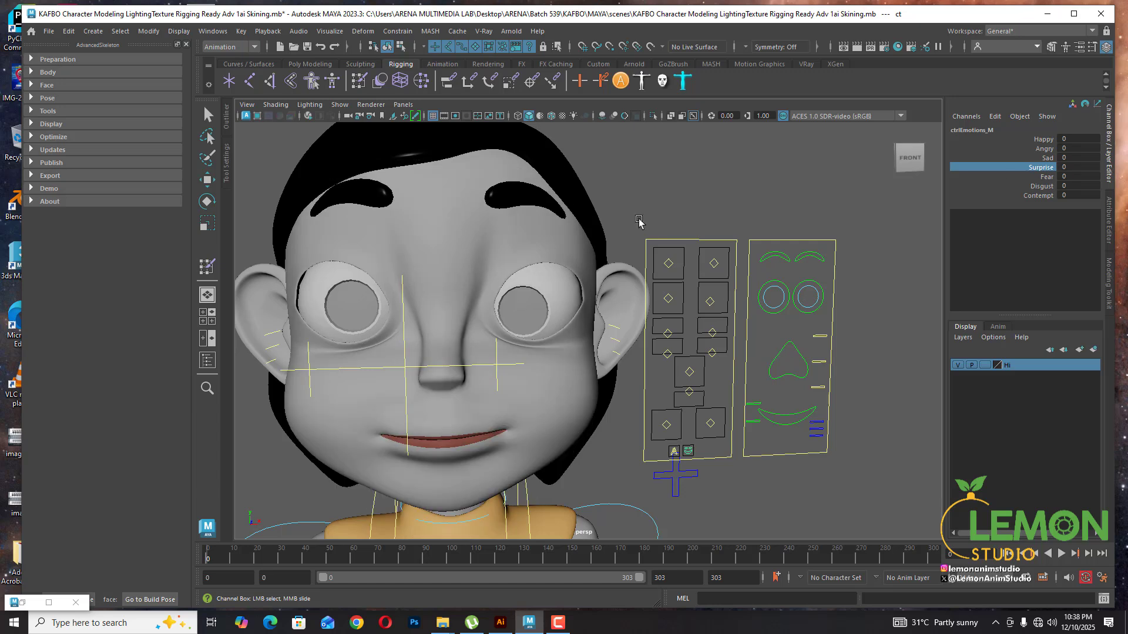
# Try the Fear, Disgust and Contempt expressions on the emotions control, returning each to 0
pyautogui.click(1047, 178)
pyautogui.moveTo(822, 282); pyautogui.dragTo(532, 316, button='middle')
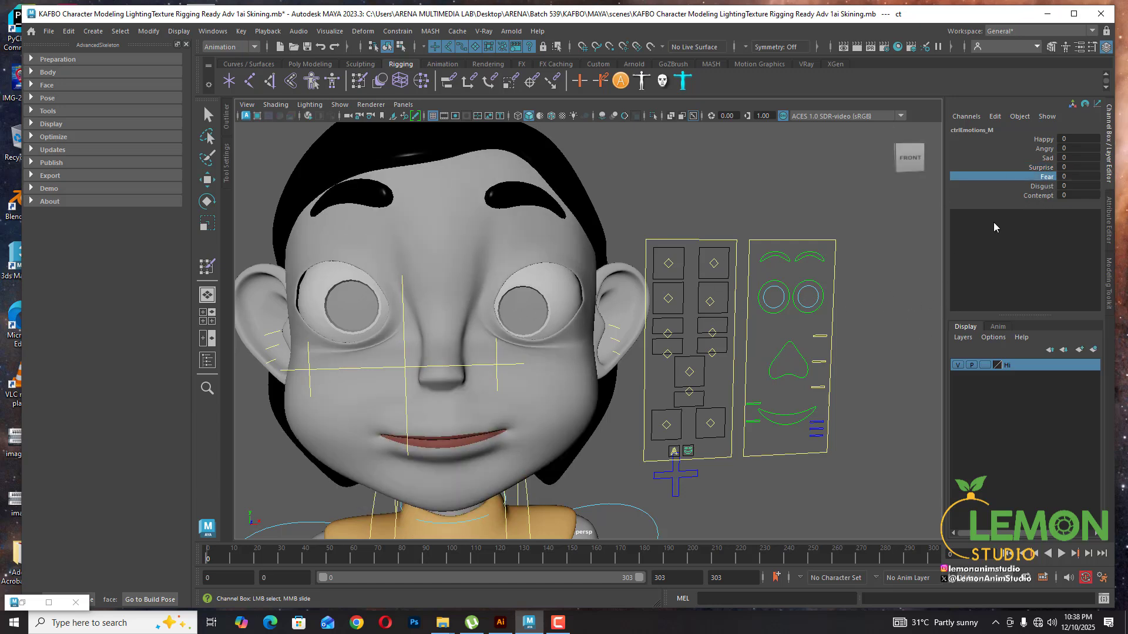
pyautogui.click(1044, 186)
pyautogui.moveTo(652, 242); pyautogui.dragTo(829, 251, button='middle')
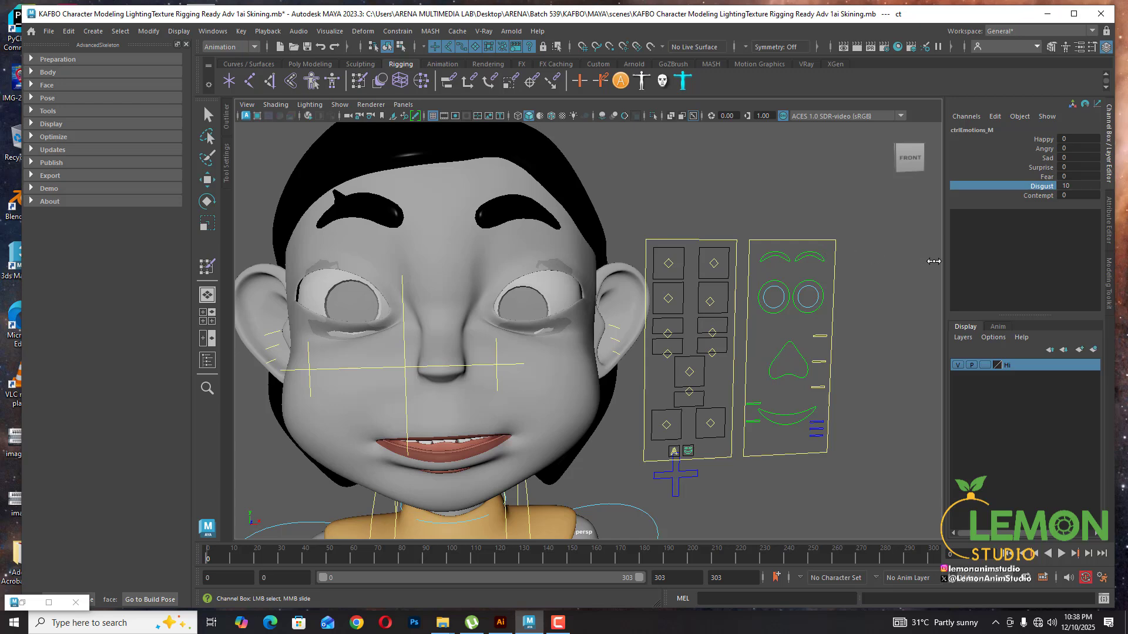
pyautogui.moveTo(934, 260); pyautogui.dragTo(321, 265, button='middle')
pyautogui.click(1039, 196)
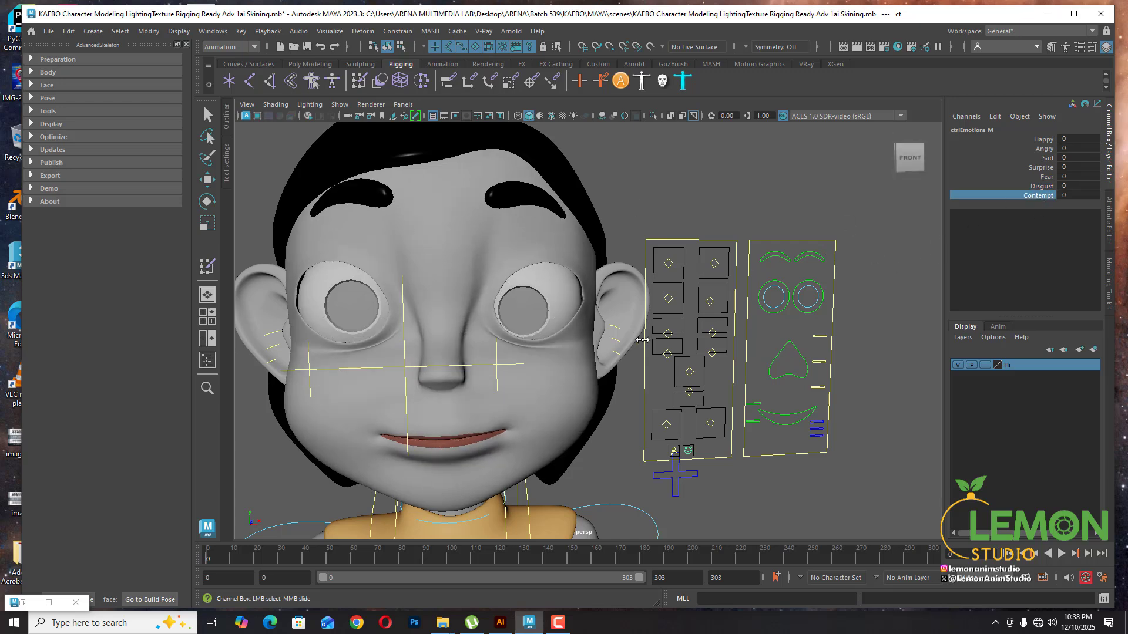
pyautogui.moveTo(834, 338); pyautogui.dragTo(276, 397, button='middle')
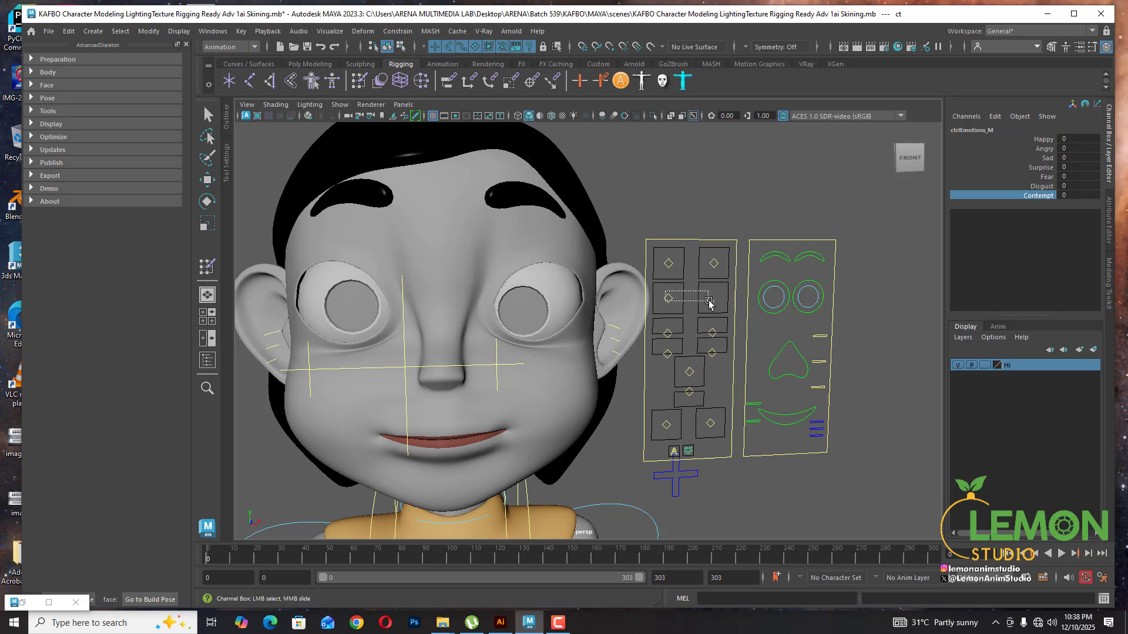
# Reset the left eye control's Translate X and Translate Y to 0
pyautogui.click(727, 312)
pyautogui.press('w')
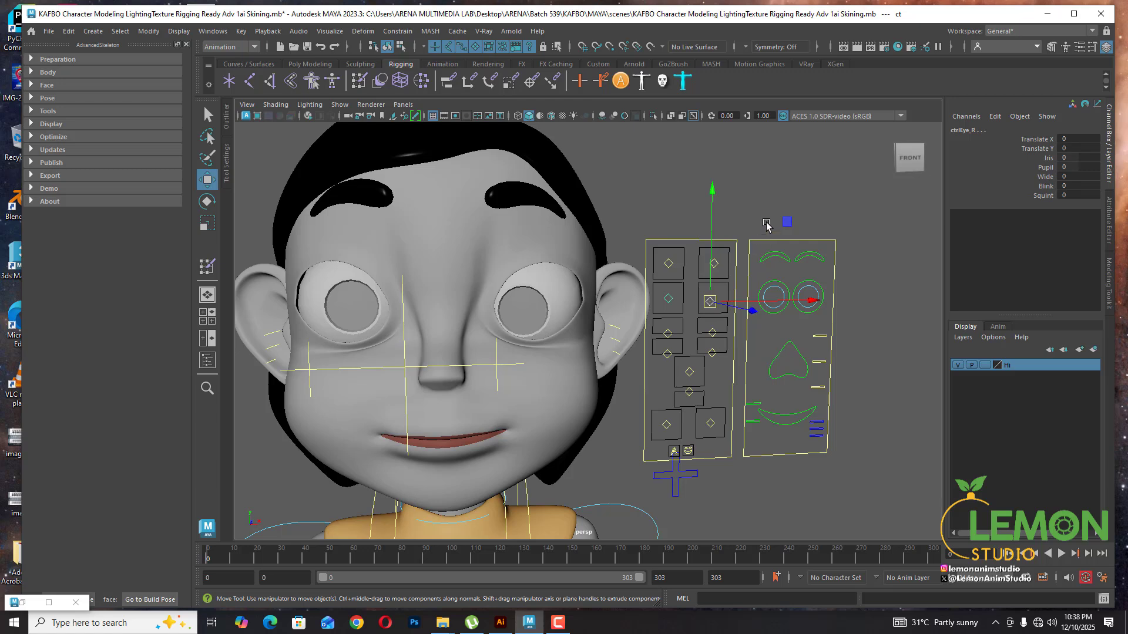
pyautogui.click(766, 225)
pyautogui.click(710, 304)
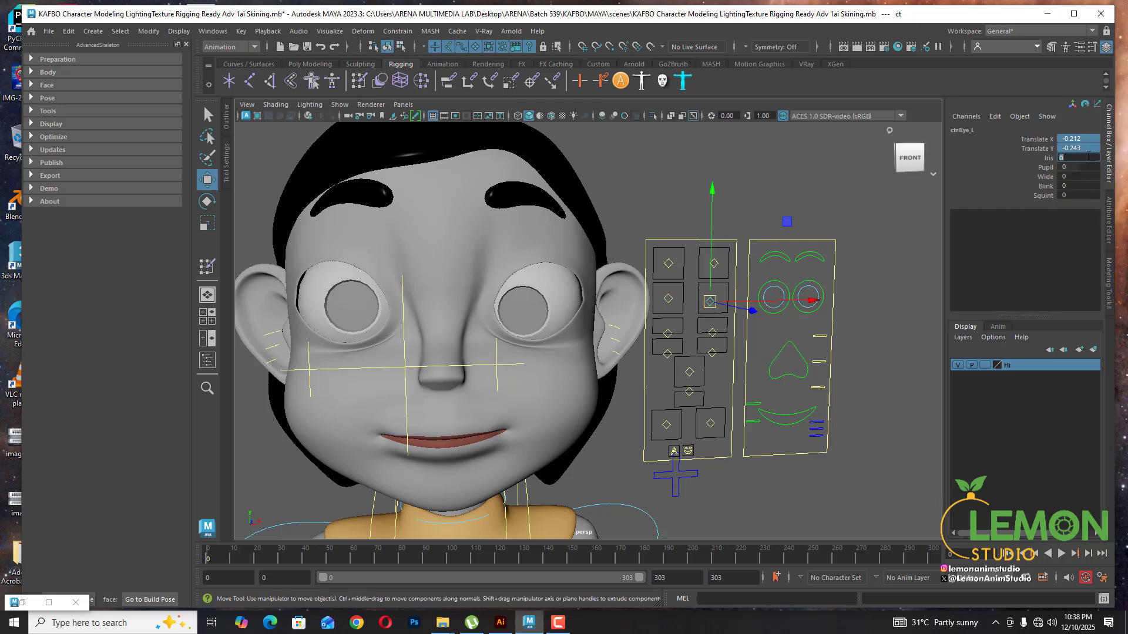
pyautogui.press('Return')
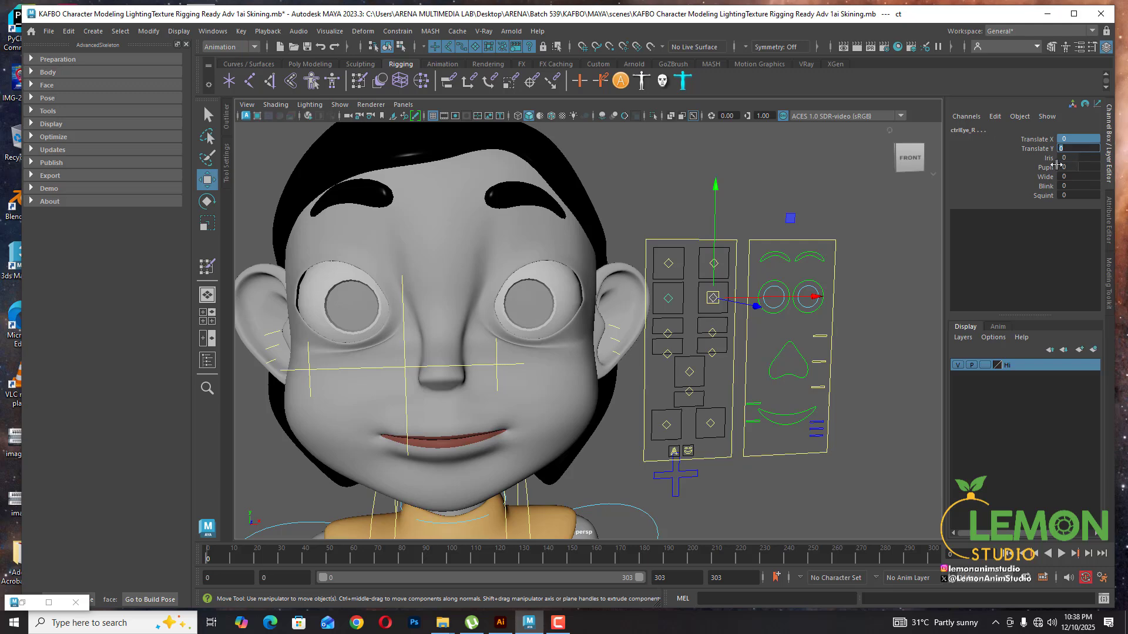
# Display the character with textures and try the Iris attribute on both eye controls, returning it to 0
pyautogui.click(1050, 160)
pyautogui.keyDown('alt'); pyautogui.moveTo(638, 267); pyautogui.dragTo(633, 301, button='middle'); pyautogui.keyUp('alt')
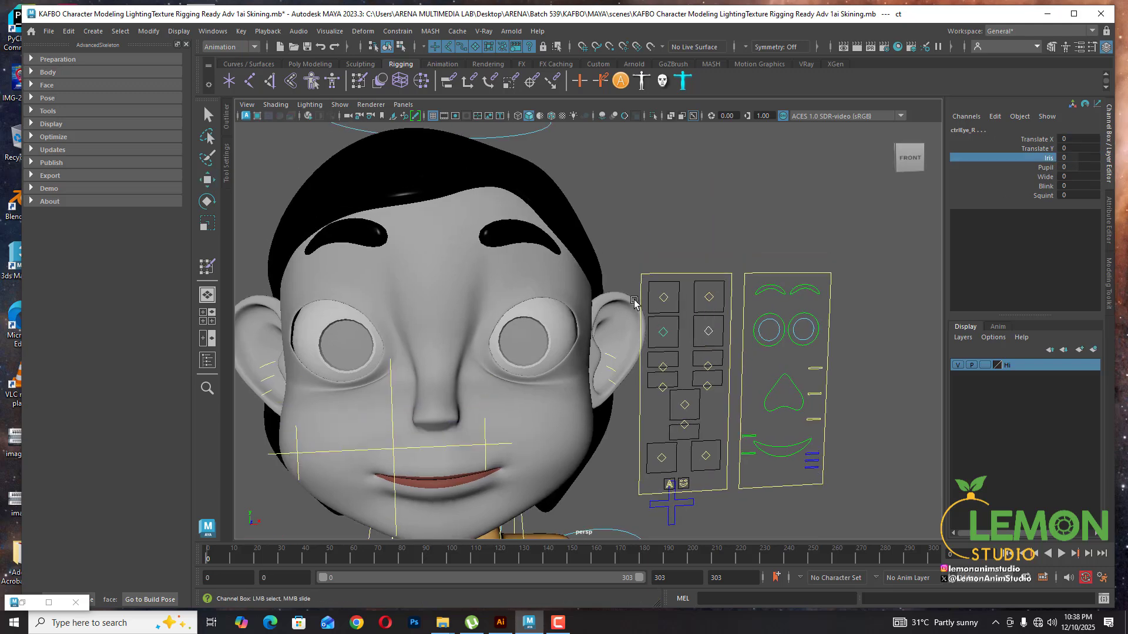
pyautogui.press('6')
pyautogui.scroll(2, 614, 347)
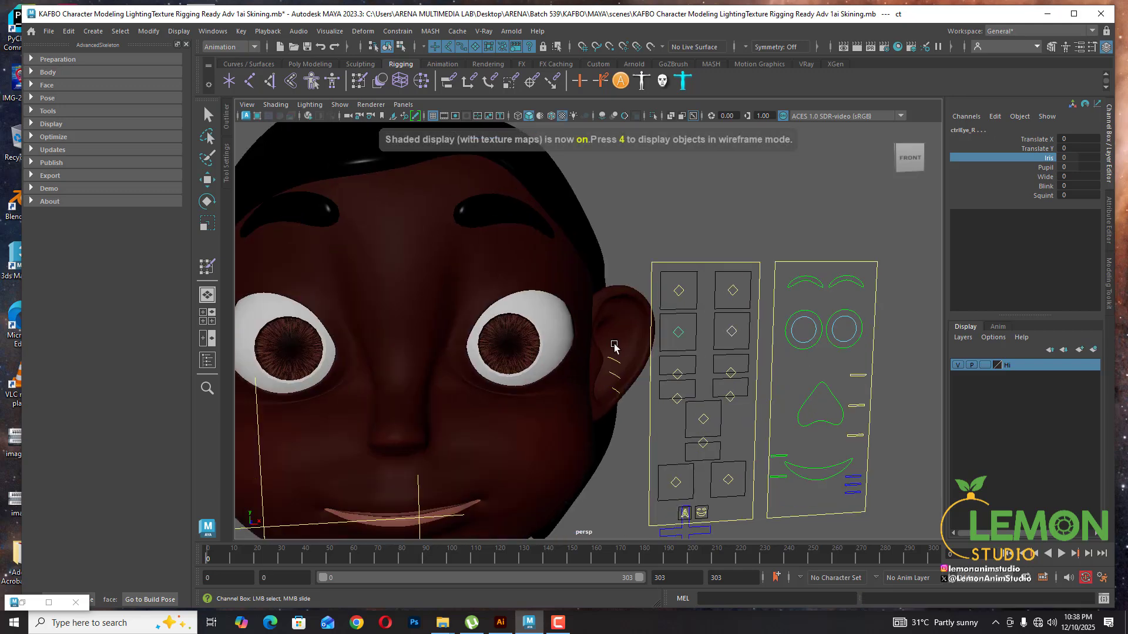
pyautogui.keyDown('alt'); pyautogui.moveTo(652, 304); pyautogui.dragTo(707, 290, button='middle'); pyautogui.keyUp('alt')
pyautogui.keyDown('alt'); pyautogui.moveTo(627, 355); pyautogui.dragTo(665, 358); pyautogui.keyUp('alt')
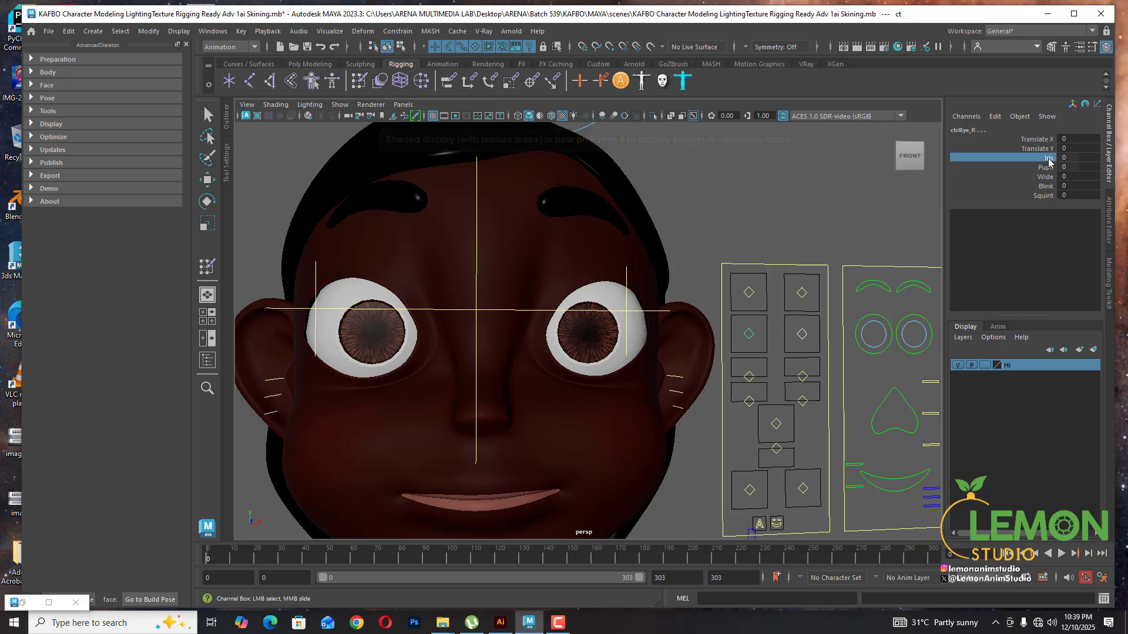
pyautogui.moveTo(696, 259)
pyautogui.mouseDown(button='middle')
pyautogui.moveTo(726, 259)
pyautogui.moveTo(697, 263)
pyautogui.mouseUp(button='middle')
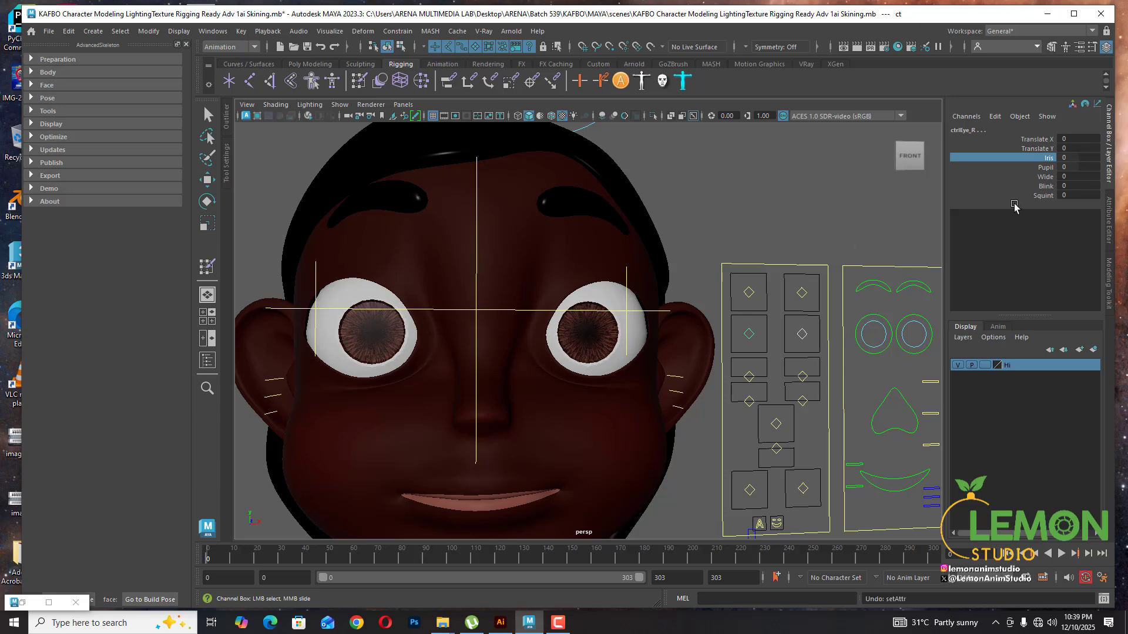
# Try the Pupil and Wide attributes on both eye controls, returning each to 0
pyautogui.click(1047, 168)
pyautogui.moveTo(829, 229); pyautogui.dragTo(738, 282, button='middle')
pyautogui.hotkey('ctrl', 'z')
pyautogui.click(1046, 178)
pyautogui.moveTo(825, 266); pyautogui.dragTo(490, 308, button='middle')
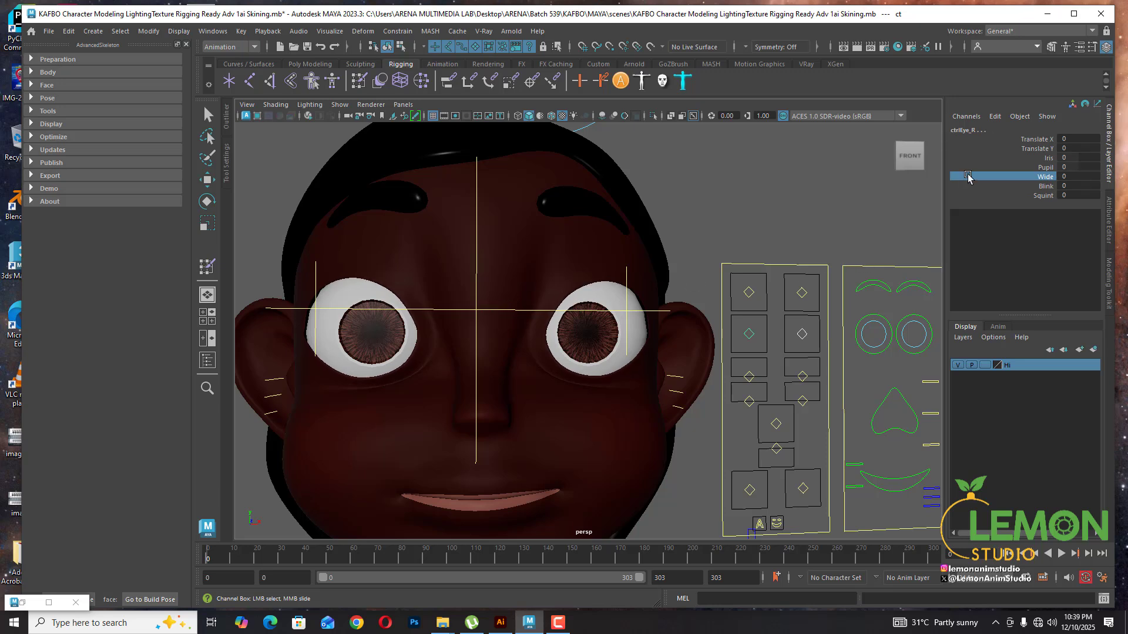
# Try Blink at 10 on both eye controls, inspect the closed eyelid up close, and undo the change
pyautogui.click(1009, 186)
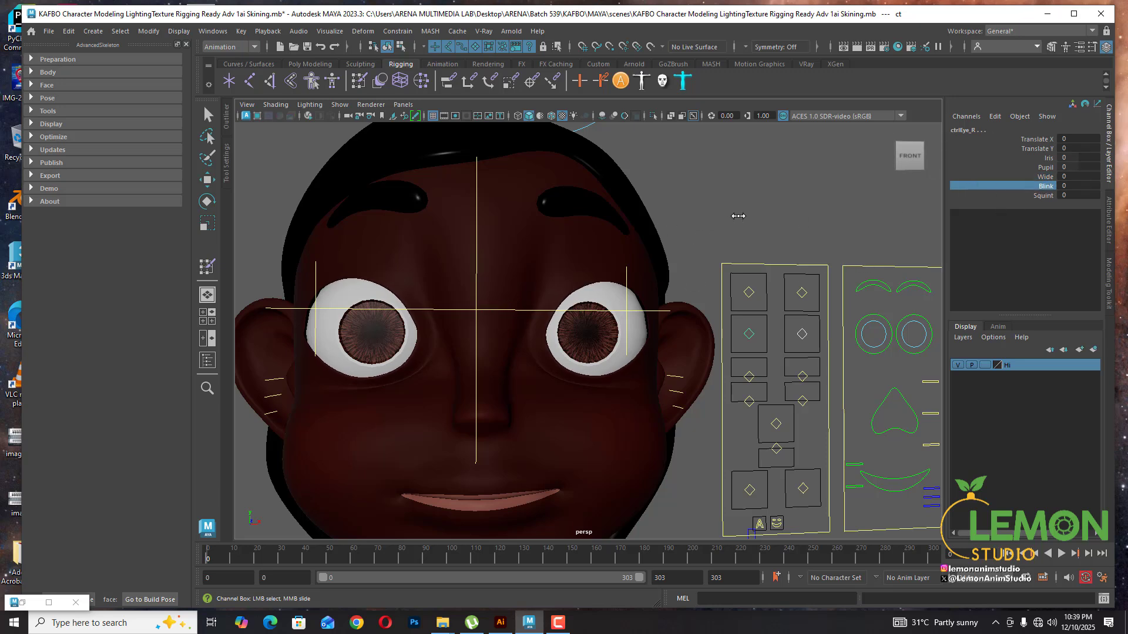
pyautogui.moveTo(738, 216); pyautogui.dragTo(795, 214, button='middle')
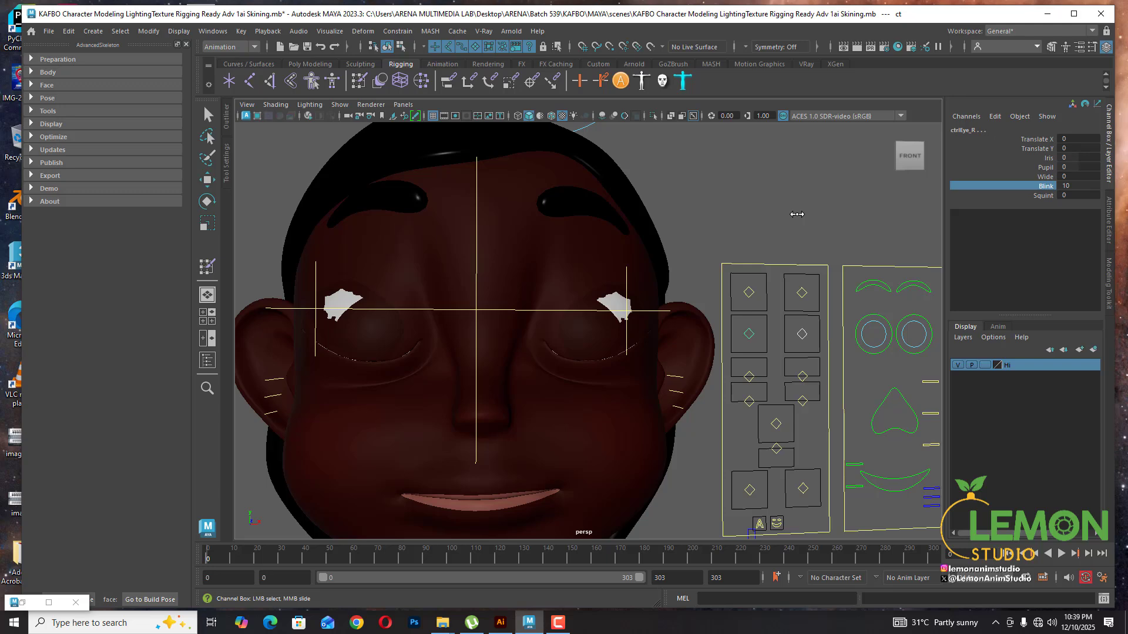
pyautogui.keyDown('alt'); pyautogui.moveTo(586, 303); pyautogui.dragTo(622, 318); pyautogui.keyUp('alt')
pyautogui.keyDown('alt'); pyautogui.moveTo(594, 325); pyautogui.dragTo(634, 327, button='right'); pyautogui.keyUp('alt')
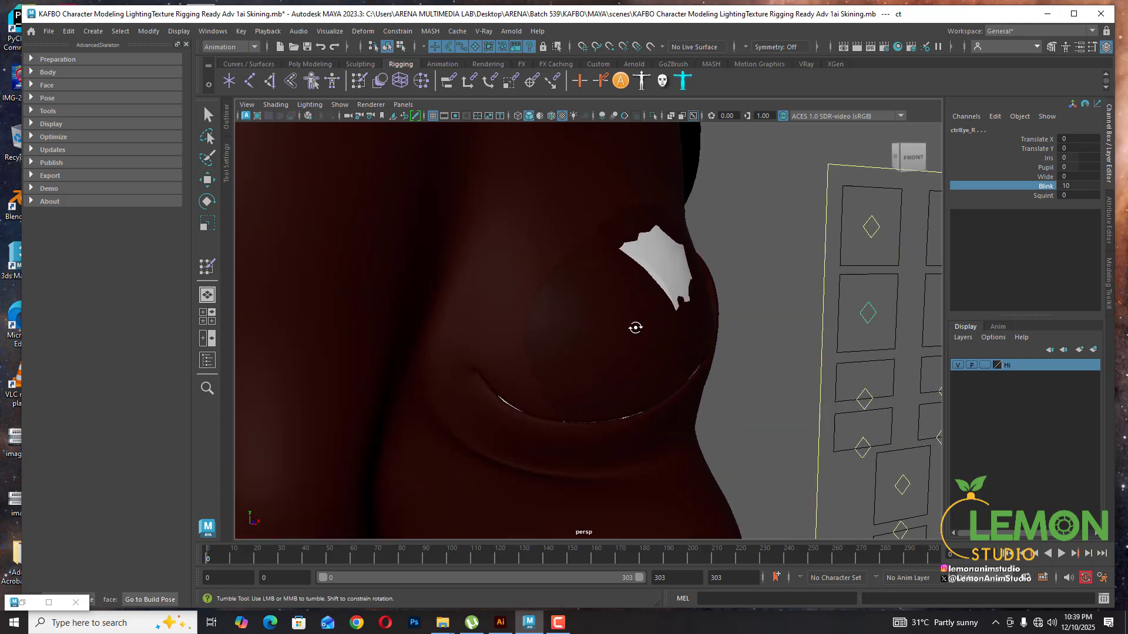
pyautogui.moveTo(635, 327)
pyautogui.keyDown('alt'); pyautogui.mouseDown()
pyautogui.moveTo(501, 323)
pyautogui.moveTo(735, 323)
pyautogui.moveTo(630, 324)
pyautogui.mouseUp(); pyautogui.keyUp('alt')
pyautogui.hotkey('ctrl', 'z')
pyautogui.keyDown('alt'); pyautogui.moveTo(798, 341); pyautogui.dragTo(633, 350, button='middle'); pyautogui.keyUp('alt')
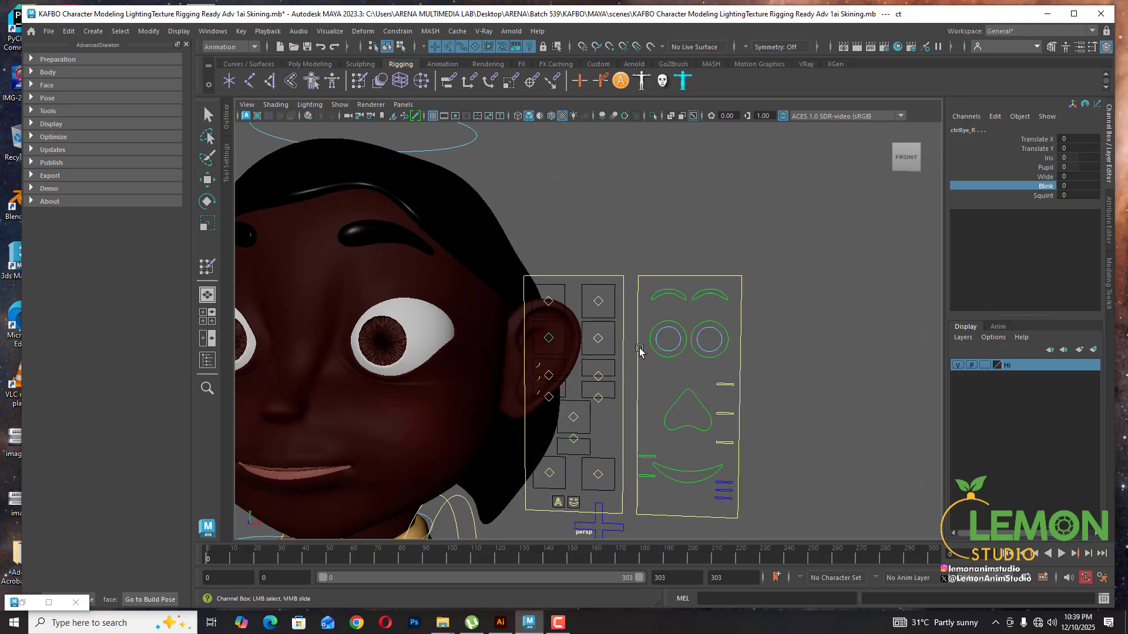
pyautogui.keyDown('alt'); pyautogui.moveTo(640, 352); pyautogui.dragTo(664, 354); pyautogui.keyUp('alt')
# Try Squint at 10 on both eye controls and return it to 0
pyautogui.click(969, 222)
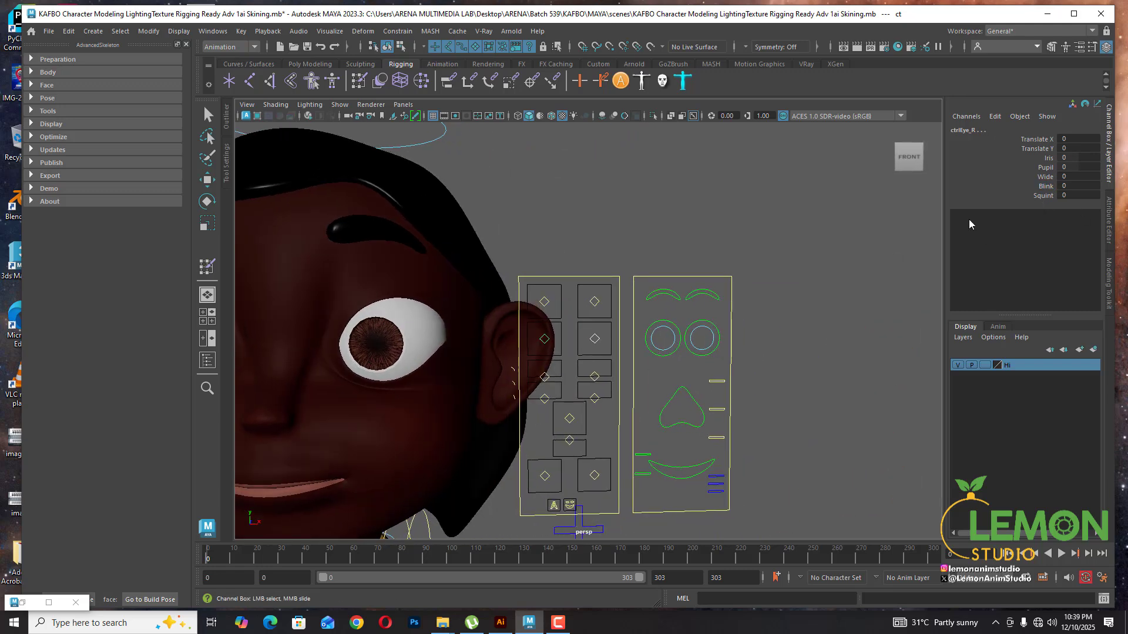
pyautogui.click(1042, 196)
pyautogui.keyDown('alt'); pyautogui.moveTo(549, 361); pyautogui.dragTo(746, 350); pyautogui.keyUp('alt')
pyautogui.moveTo(746, 350); pyautogui.dragTo(775, 369, button='middle')
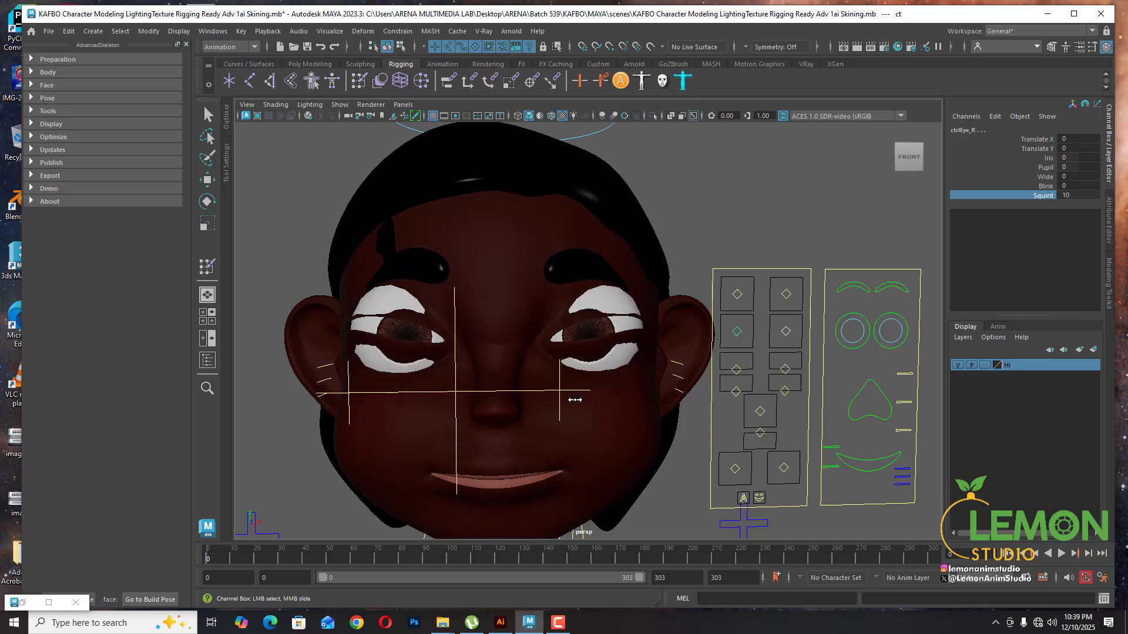
pyautogui.moveTo(575, 400); pyautogui.dragTo(567, 399, button='middle')
# Examine the textured character's body and arm pose, briefly playing the timeline
pyautogui.scroll(-5, 703, 329)
pyautogui.keyDown('alt'); pyautogui.moveTo(692, 335); pyautogui.dragTo(599, 352); pyautogui.keyUp('alt')
pyautogui.keyDown('alt'); pyautogui.moveTo(692, 270); pyautogui.dragTo(699, 200, button='middle'); pyautogui.keyUp('alt')
pyautogui.keyDown('alt'); pyautogui.moveTo(778, 318); pyautogui.dragTo(863, 294); pyautogui.keyUp('alt')
pyautogui.keyDown('alt'); pyautogui.moveTo(699, 254); pyautogui.dragTo(705, 206, button='middle'); pyautogui.keyUp('alt')
pyautogui.scroll(-5, 705, 302)
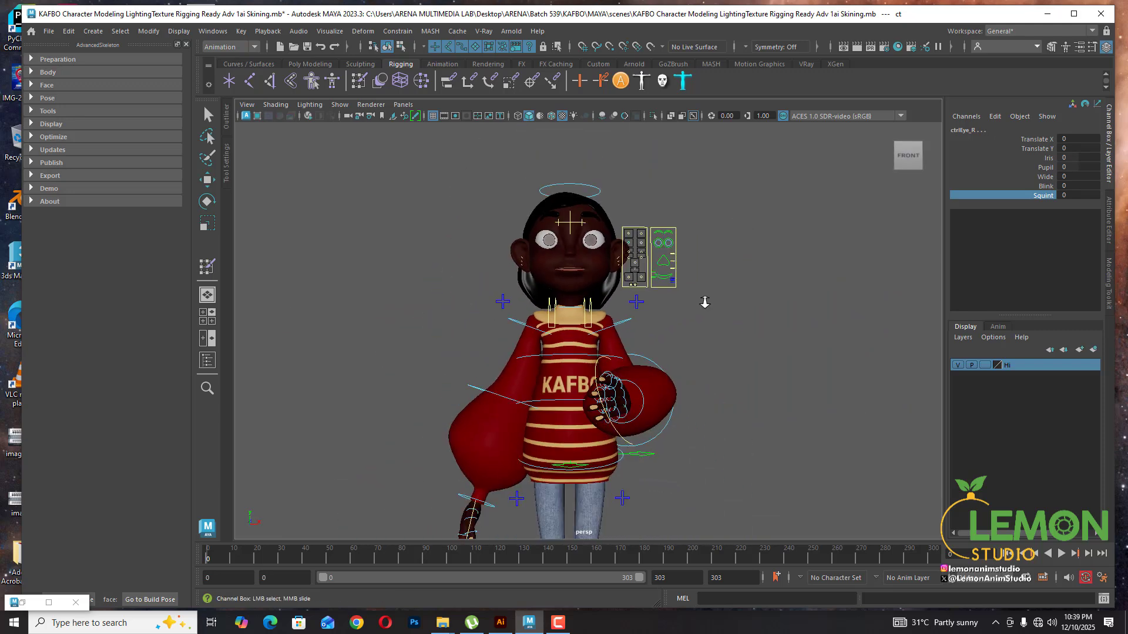
pyautogui.scroll(-2, 705, 303)
pyautogui.hotkey('alt', 'v')
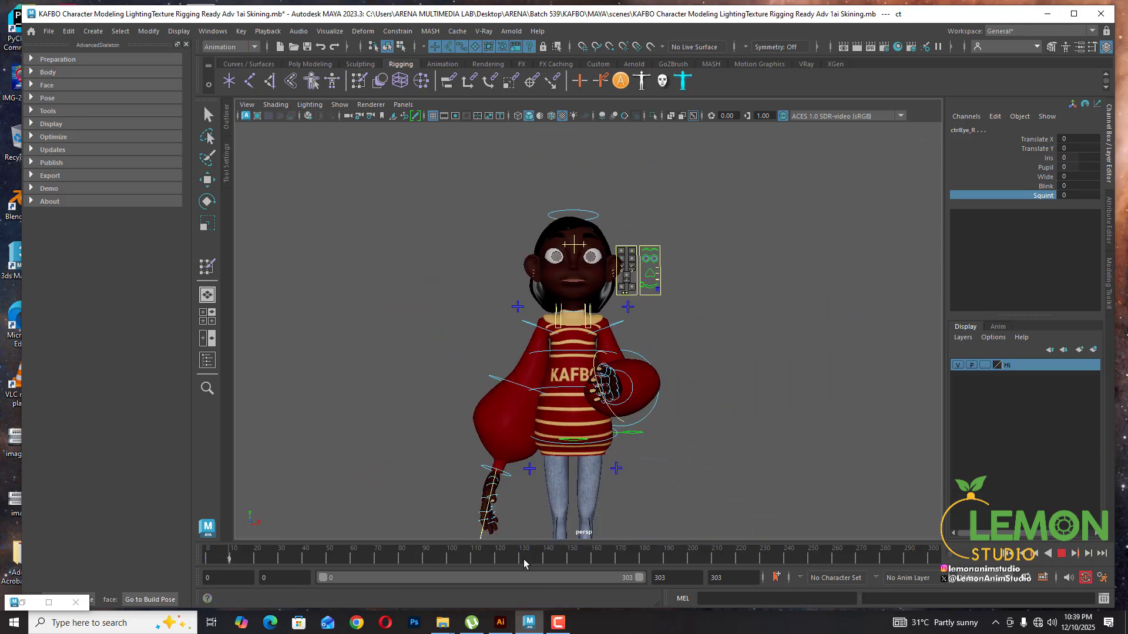
pyautogui.press('Escape')
pyautogui.keyDown('alt'); pyautogui.moveTo(647, 403); pyautogui.dragTo(735, 432, button='right'); pyautogui.keyUp('alt')
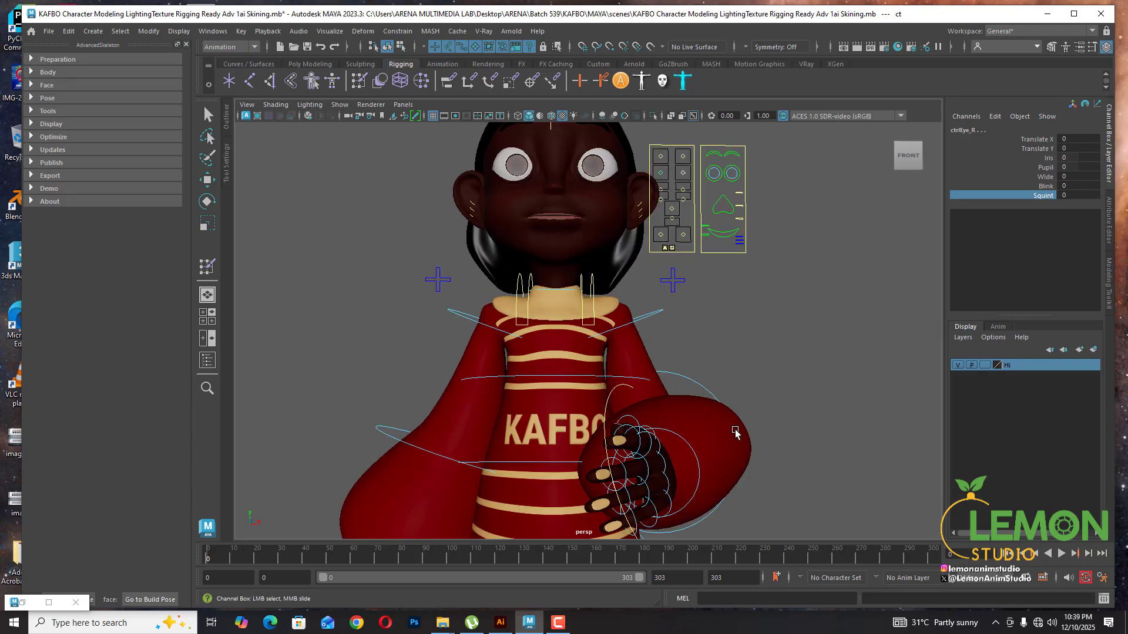
# Straighten the left forearm by setting the left elbow FK control's Rotate Z to 0
pyautogui.keyDown('alt'); pyautogui.moveTo(735, 432); pyautogui.dragTo(727, 378); pyautogui.keyUp('alt')
pyautogui.click(727, 379)
pyautogui.press('w')
pyautogui.keyDown('alt'); pyautogui.moveTo(780, 411); pyautogui.dragTo(642, 491); pyautogui.keyUp('alt')
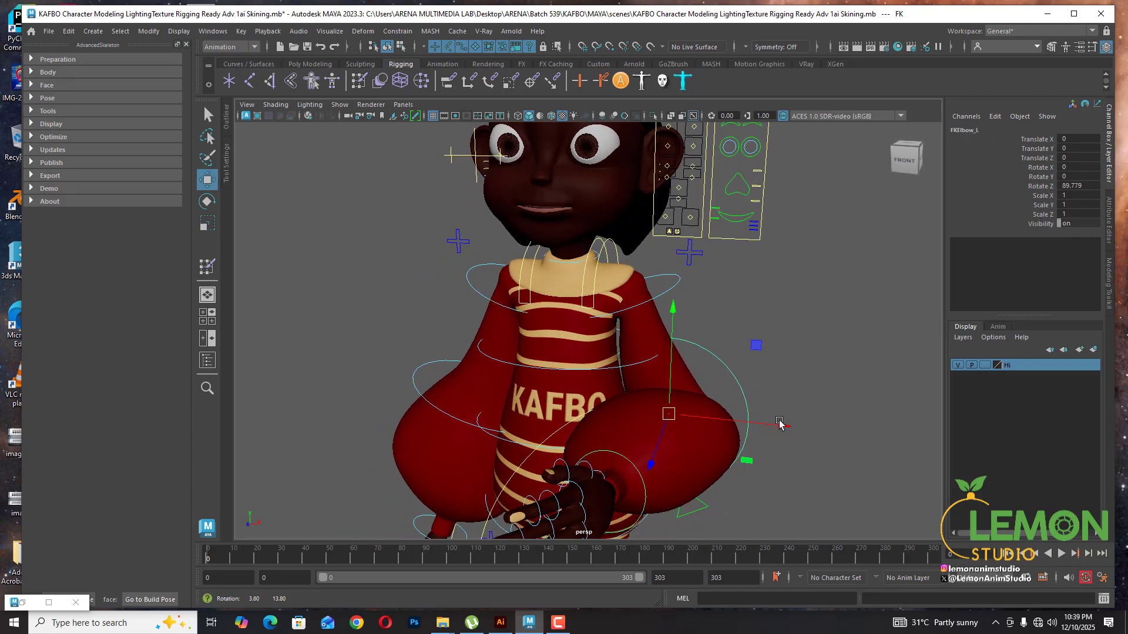
pyautogui.keyDown('shift'); pyautogui.click(644, 497); pyautogui.keyUp('shift')
pyautogui.keyDown('alt'); pyautogui.moveTo(729, 448); pyautogui.dragTo(693, 417, button='middle'); pyautogui.keyUp('alt')
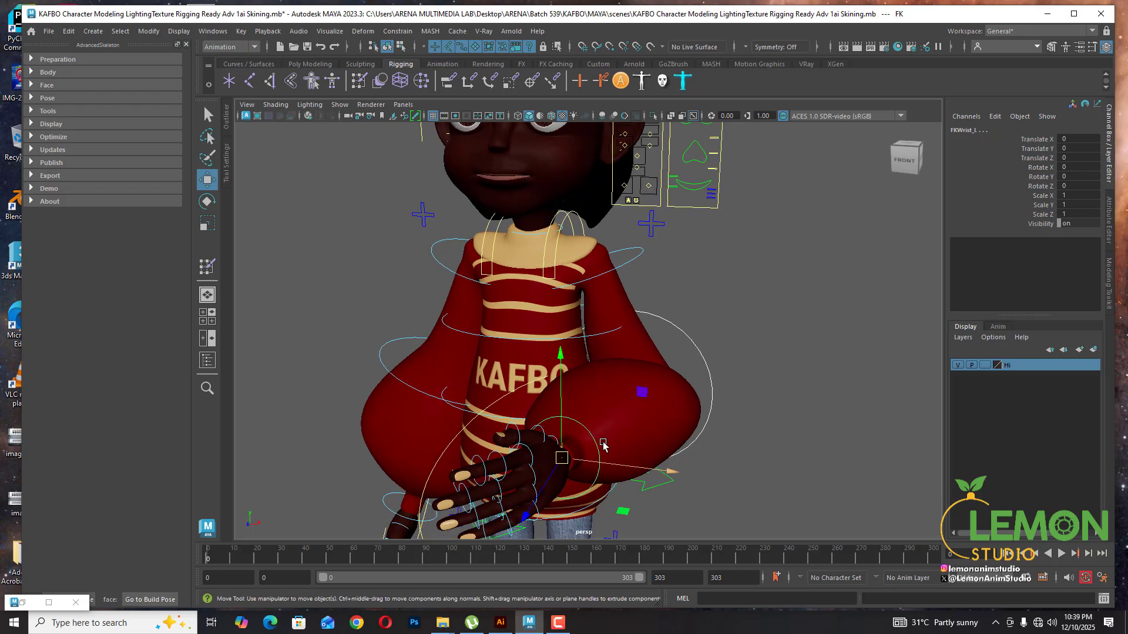
pyautogui.click(703, 360)
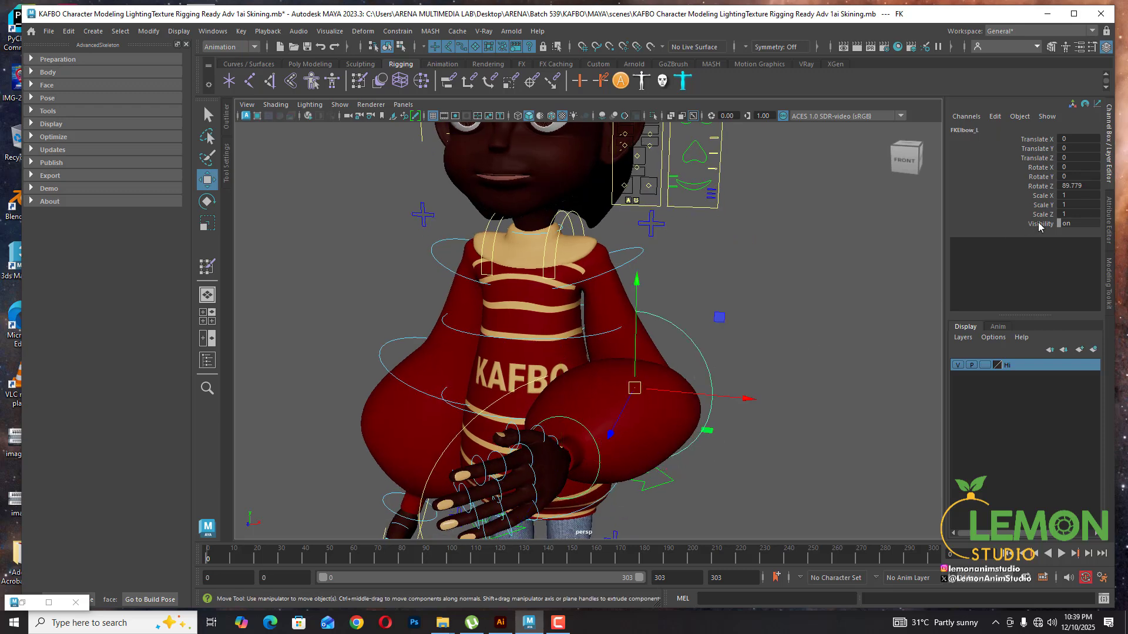
pyautogui.doubleClick(1091, 185)
pyautogui.write('0')
pyautogui.press('Return')
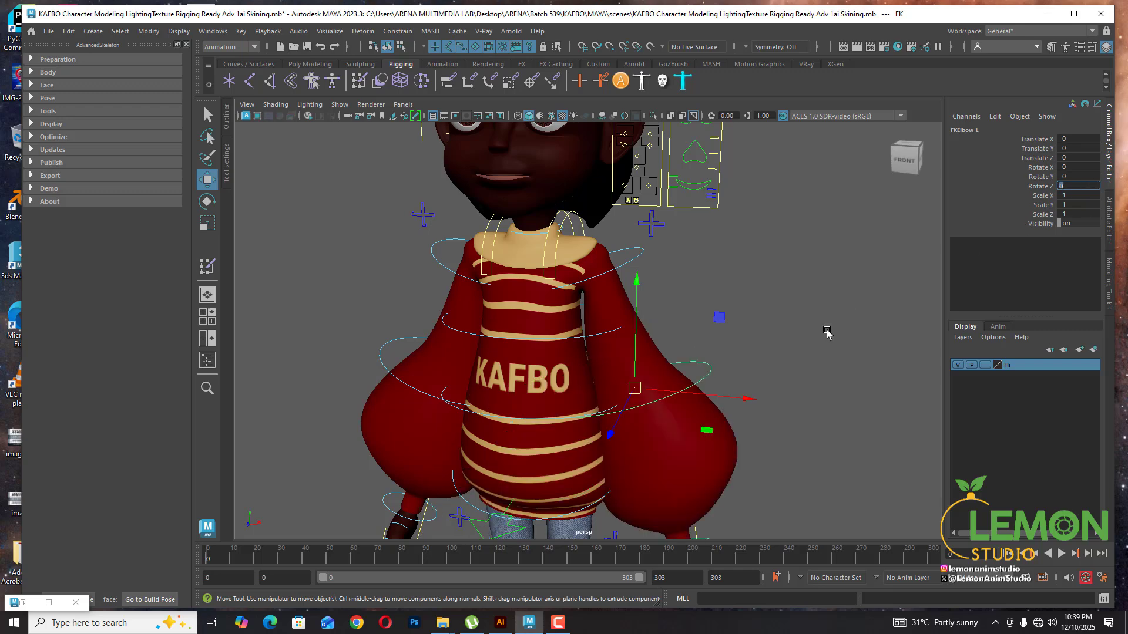
# Review the full character, switch it to shaded display without textures, and clear the selection
pyautogui.scroll(-3, 730, 379)
pyautogui.keyDown('alt'); pyautogui.moveTo(730, 379); pyautogui.dragTo(766, 382); pyautogui.keyUp('alt')
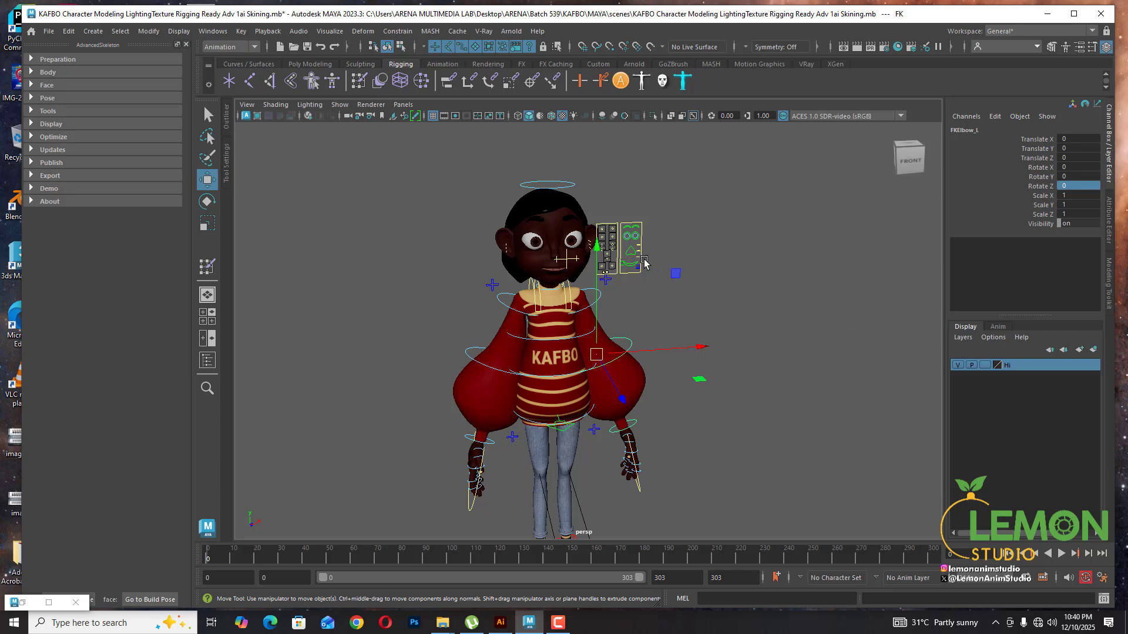
pyautogui.scroll(-5, 652, 268)
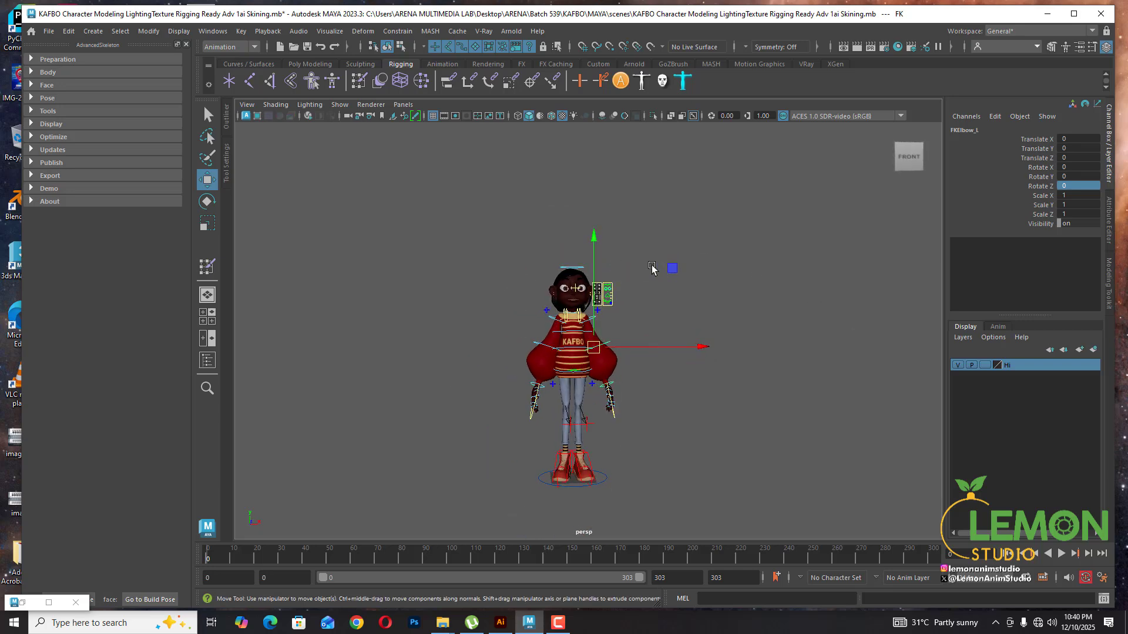
pyautogui.press('5')
pyautogui.click(780, 265)
pyautogui.scroll(5, 769, 267)
pyautogui.keyDown('alt'); pyautogui.moveTo(744, 283); pyautogui.dragTo(695, 290); pyautogui.keyUp('alt')
pyautogui.keyDown('alt'); pyautogui.moveTo(607, 241); pyautogui.dragTo(607, 252, button='middle'); pyautogui.keyUp('alt')
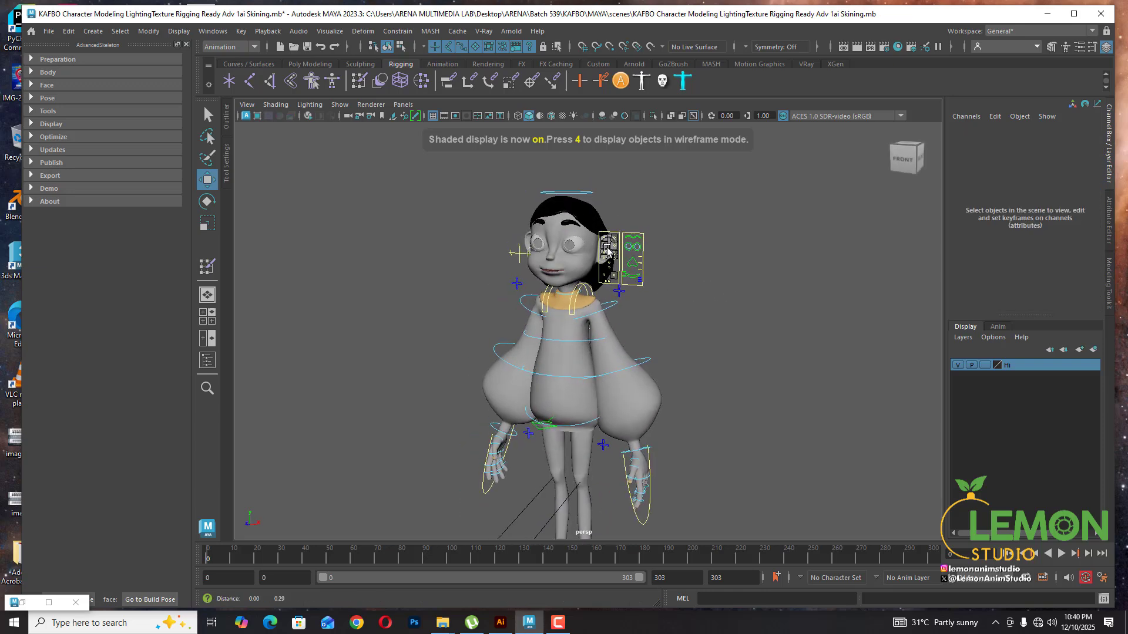
pyautogui.scroll(5, 608, 252)
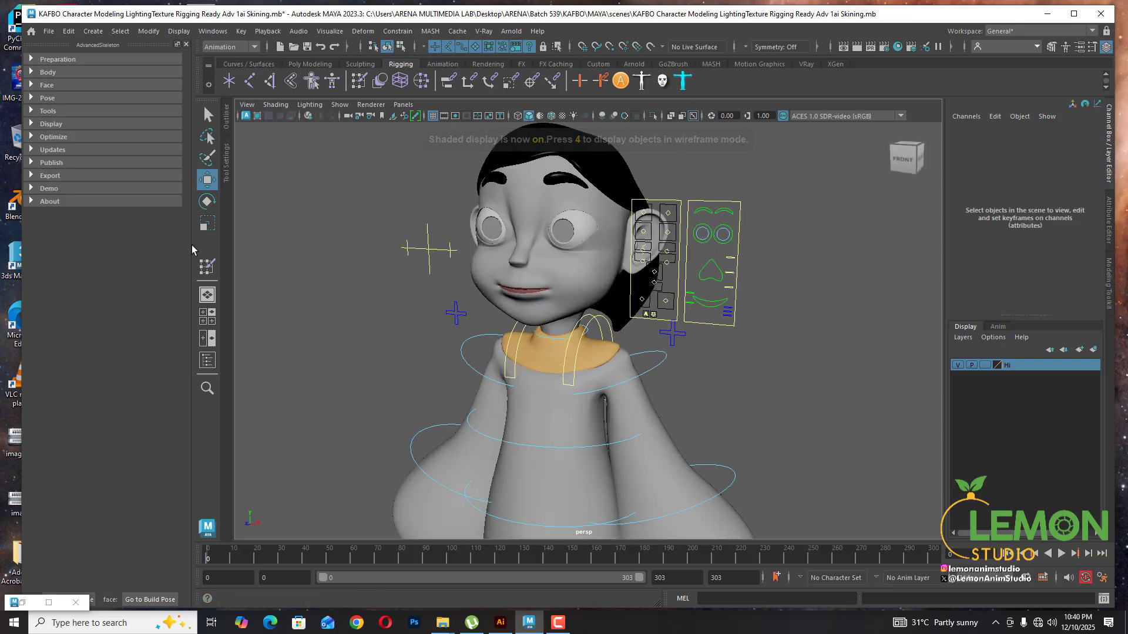
# Open the Outliner and expand Group, Geometry and model:geo to show the character's meshes
pyautogui.click(226, 117)
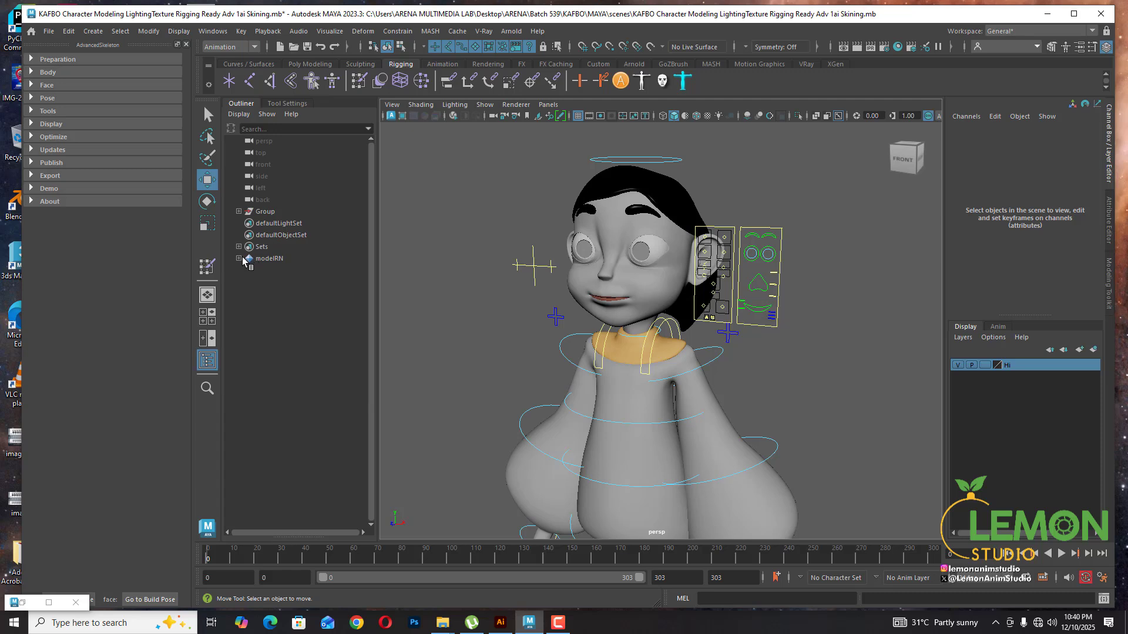
pyautogui.click(239, 212)
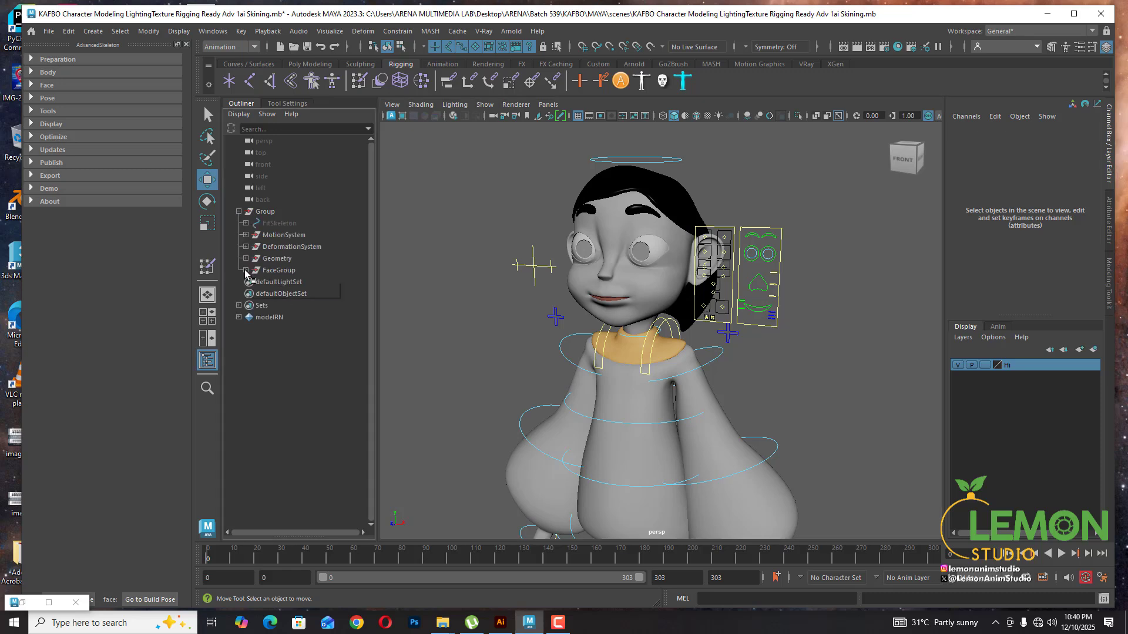
pyautogui.click(245, 259)
pyautogui.click(252, 270)
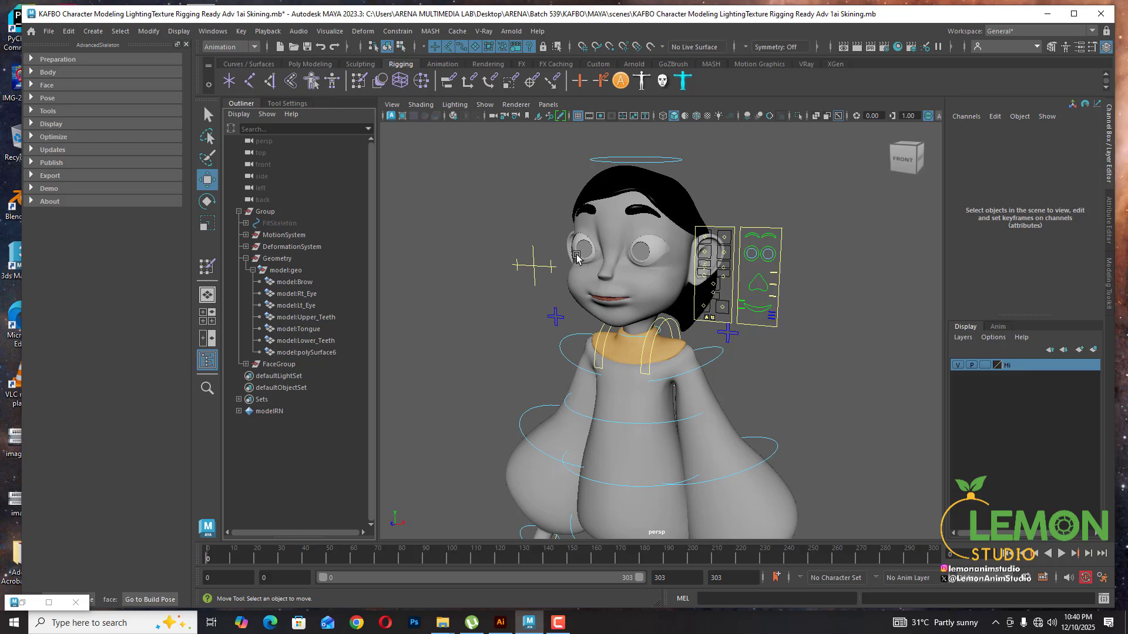
# Check the brow, right eye, left eye, upper teeth and tongue meshes by selecting each in turn
pyautogui.click(292, 284)
pyautogui.click(296, 293)
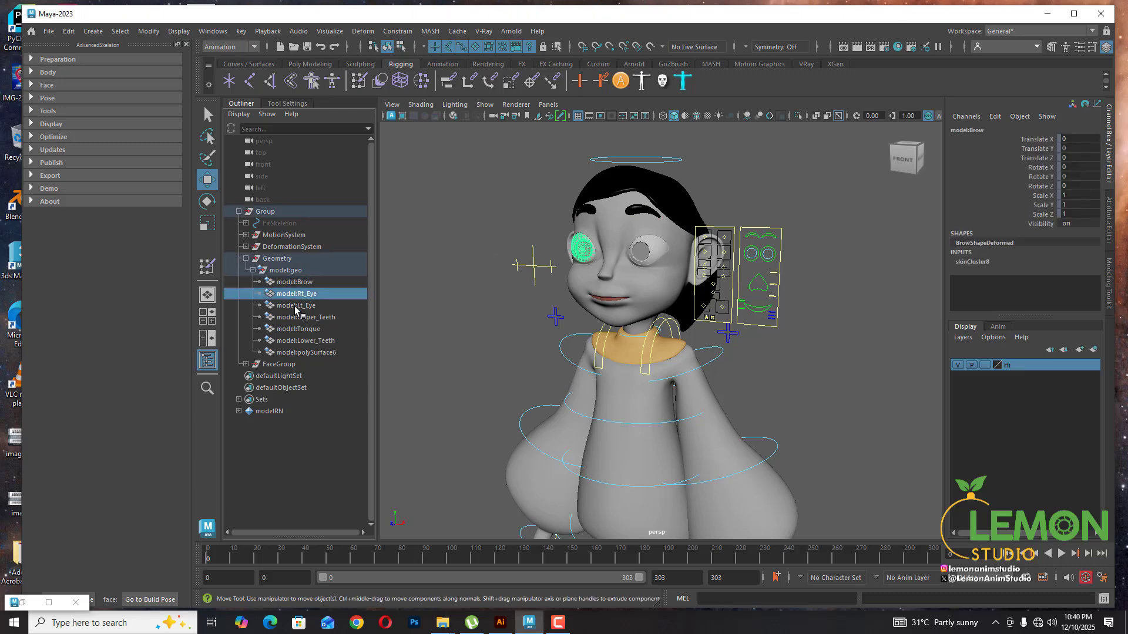
pyautogui.click(296, 305)
pyautogui.click(298, 317)
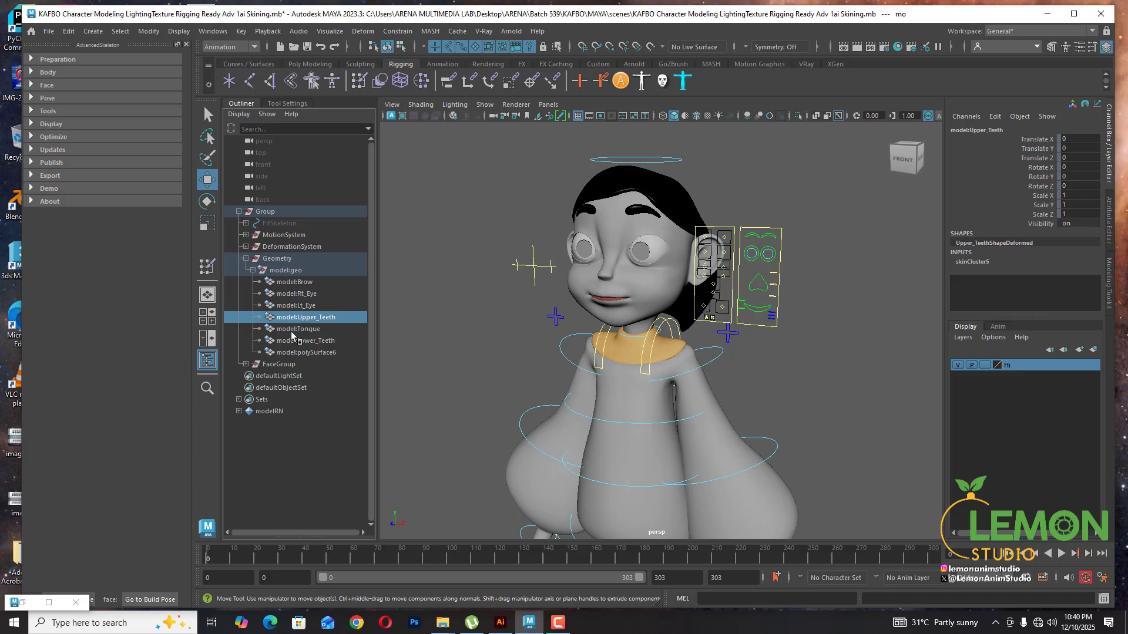
pyautogui.click(296, 329)
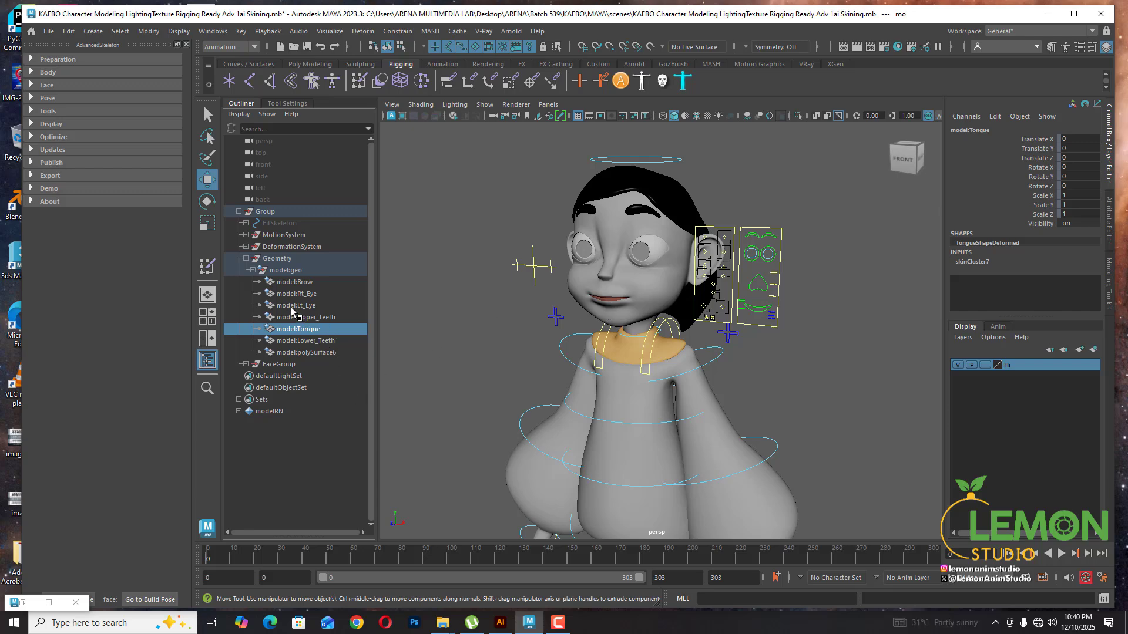
# Hide the Outliner and expand AdvancedSkeleton's Publish options
pyautogui.scroll(4, 703, 268)
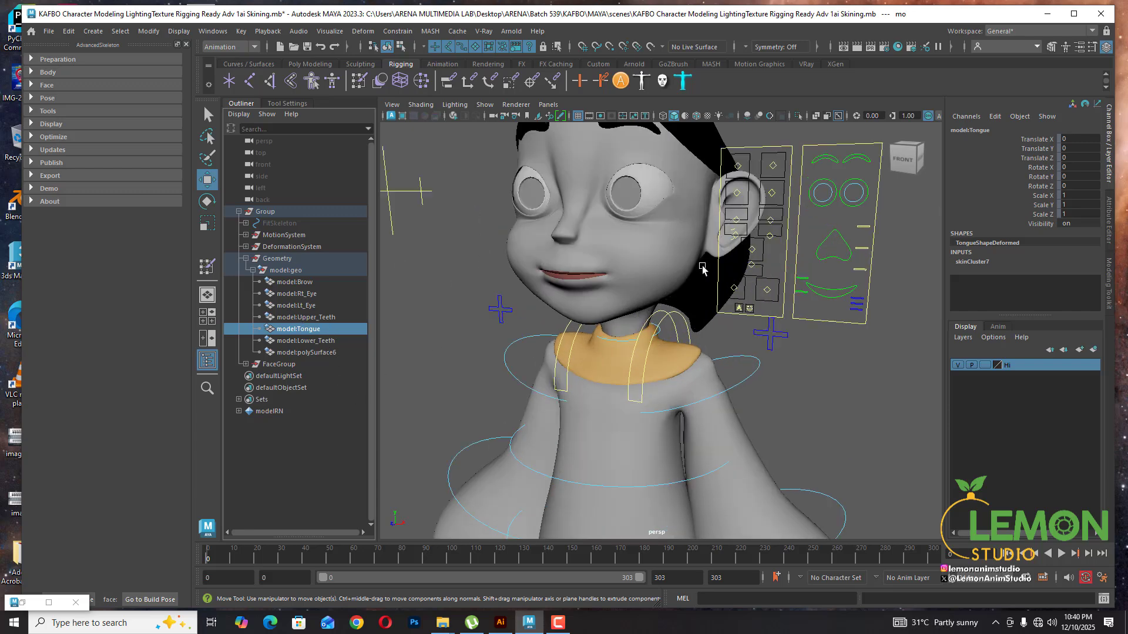
pyautogui.keyDown('alt'); pyautogui.moveTo(641, 296); pyautogui.dragTo(614, 299); pyautogui.keyUp('alt')
pyautogui.keyDown('alt'); pyautogui.moveTo(614, 267); pyautogui.dragTo(636, 315, button='middle'); pyautogui.keyUp('alt')
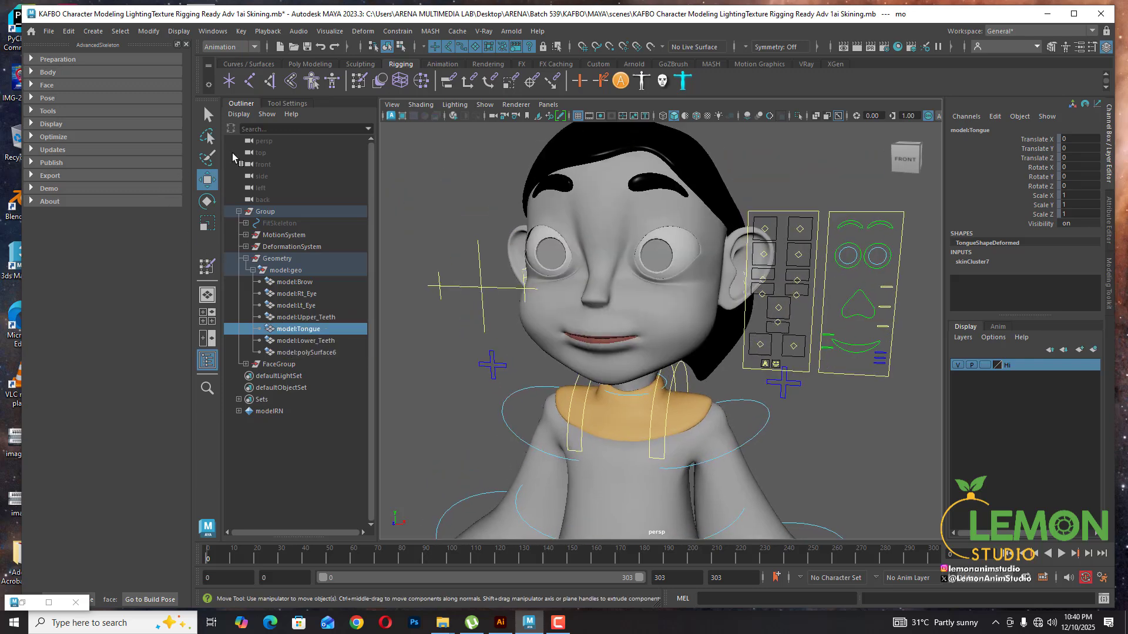
pyautogui.click(241, 108)
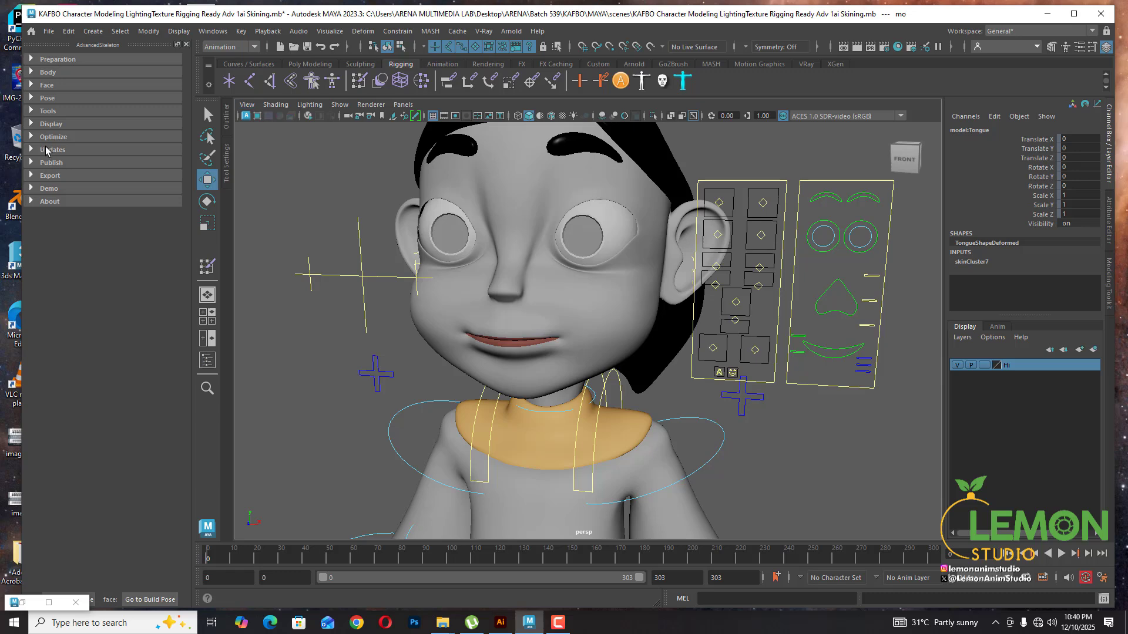
pyautogui.click(59, 163)
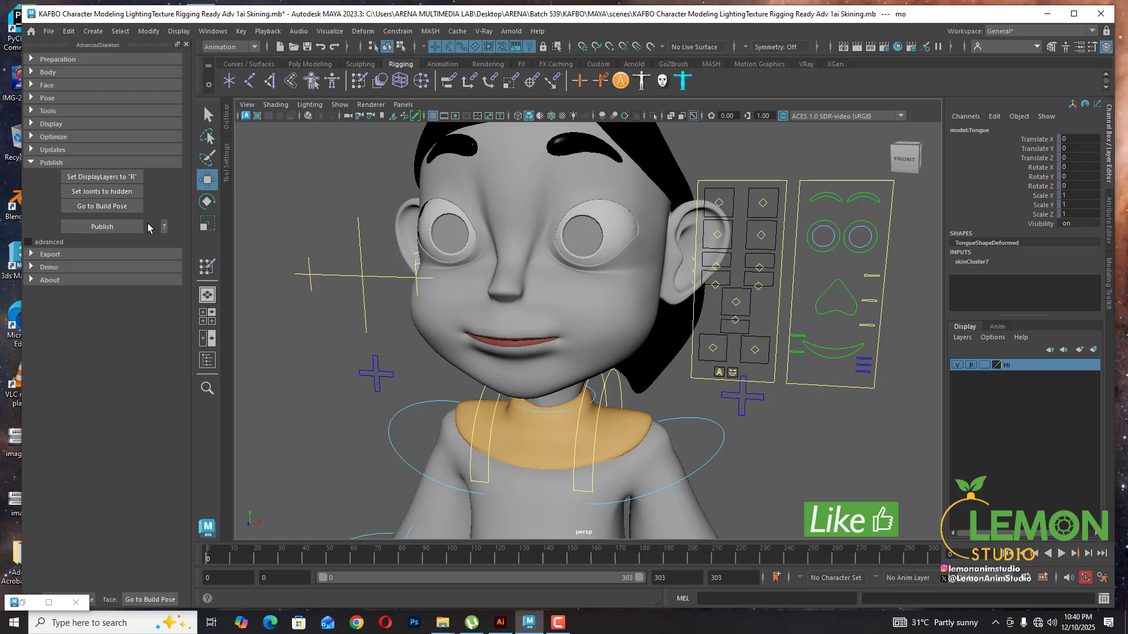
# Save the scene under the new name "KAFBO Character Modeling LightingTexture Rigging Ready Adv 1ai SkiningFaceForClass.mb"
pyautogui.press('q')
pyautogui.hotkey('ctrl', 'shift', 's')
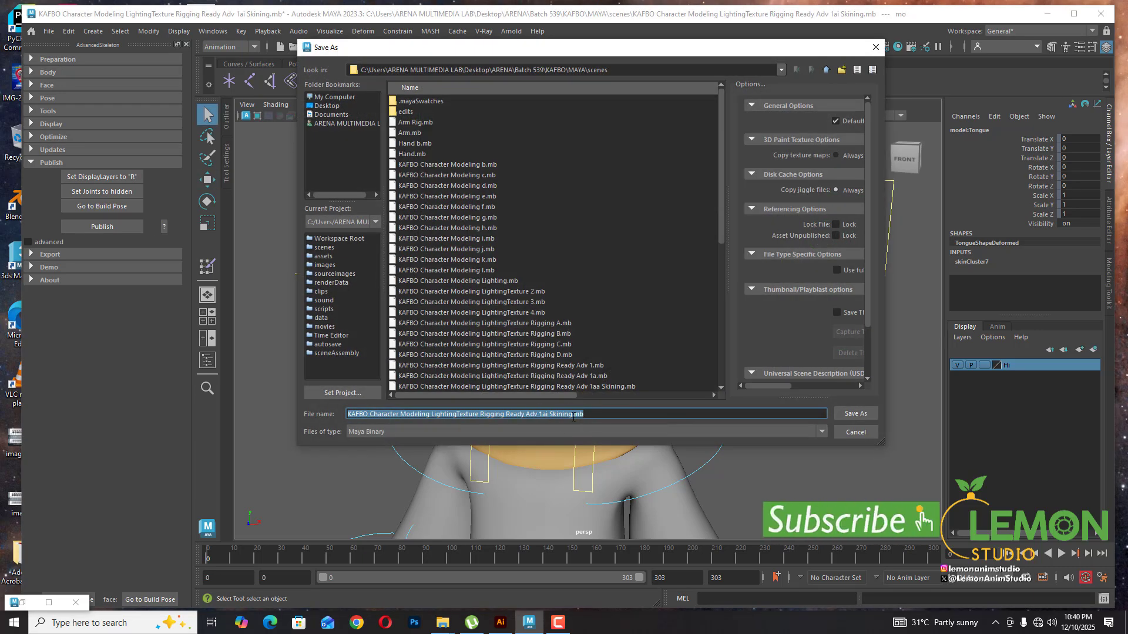
pyautogui.click(593, 415)
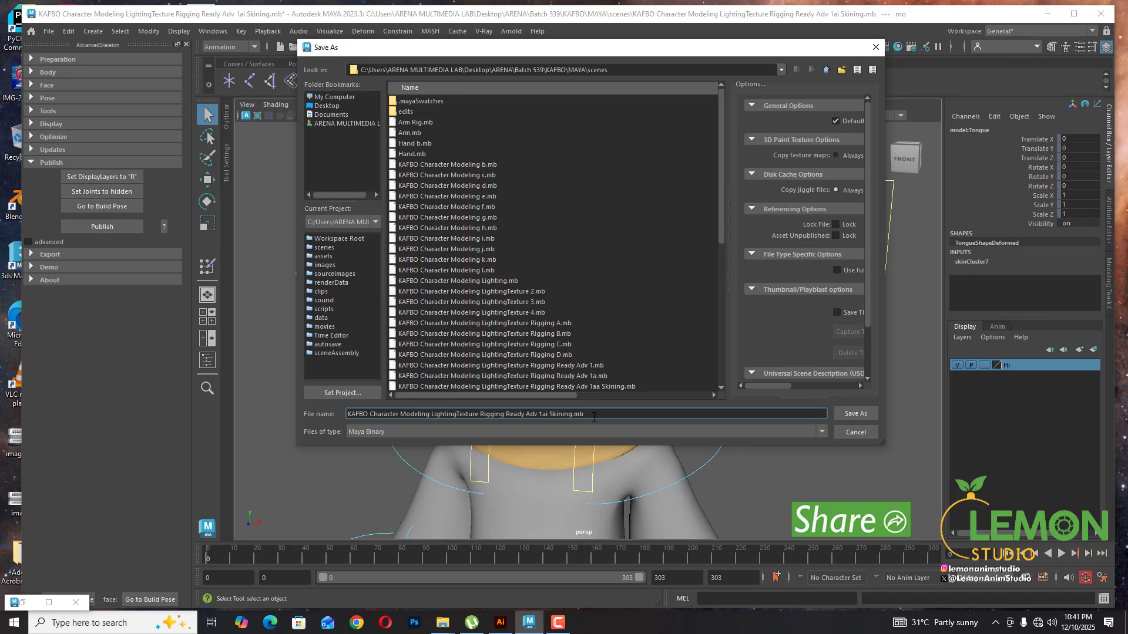
pyautogui.write('FaceFor Class')
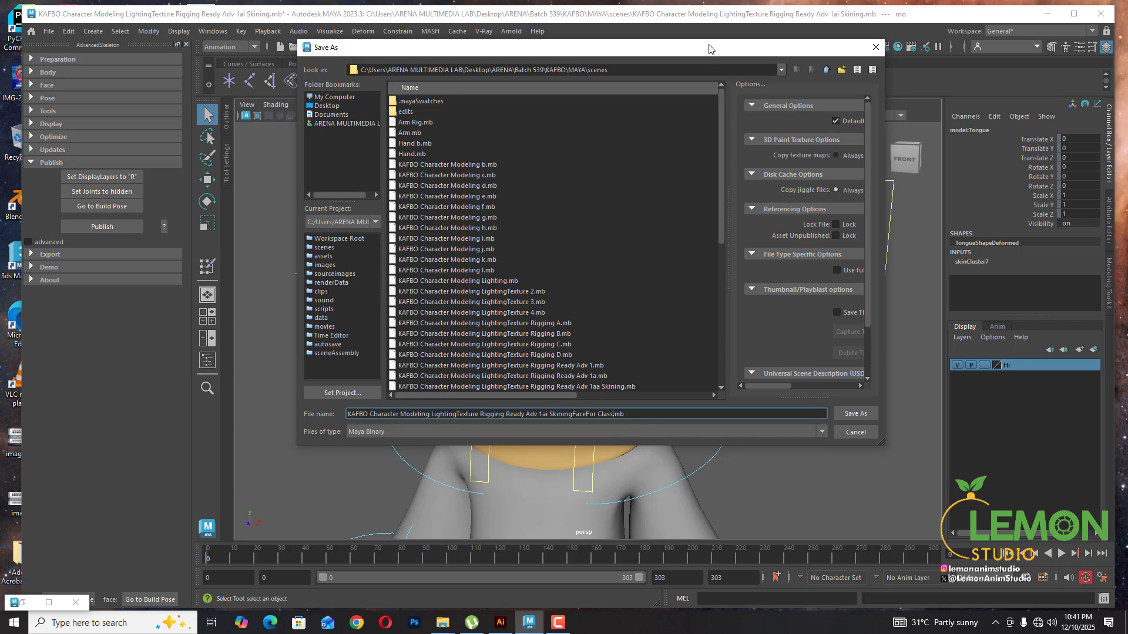
pyautogui.moveTo(710, 48); pyautogui.dragTo(718, 140)
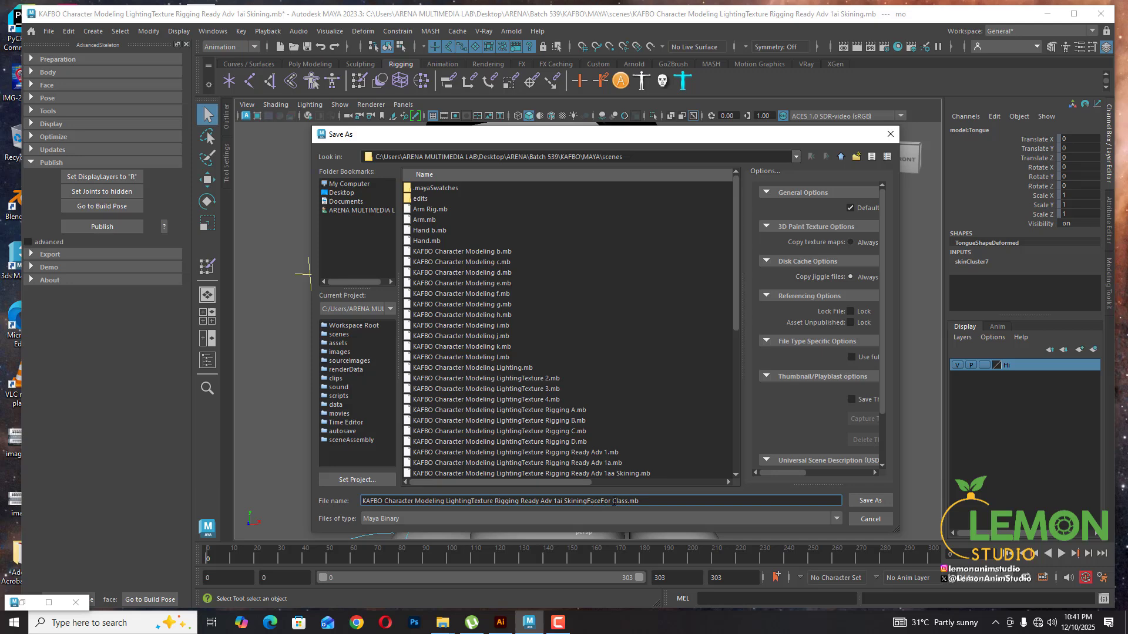
pyautogui.press('BackSpace')
pyautogui.moveTo(787, 140); pyautogui.dragTo(720, 163)
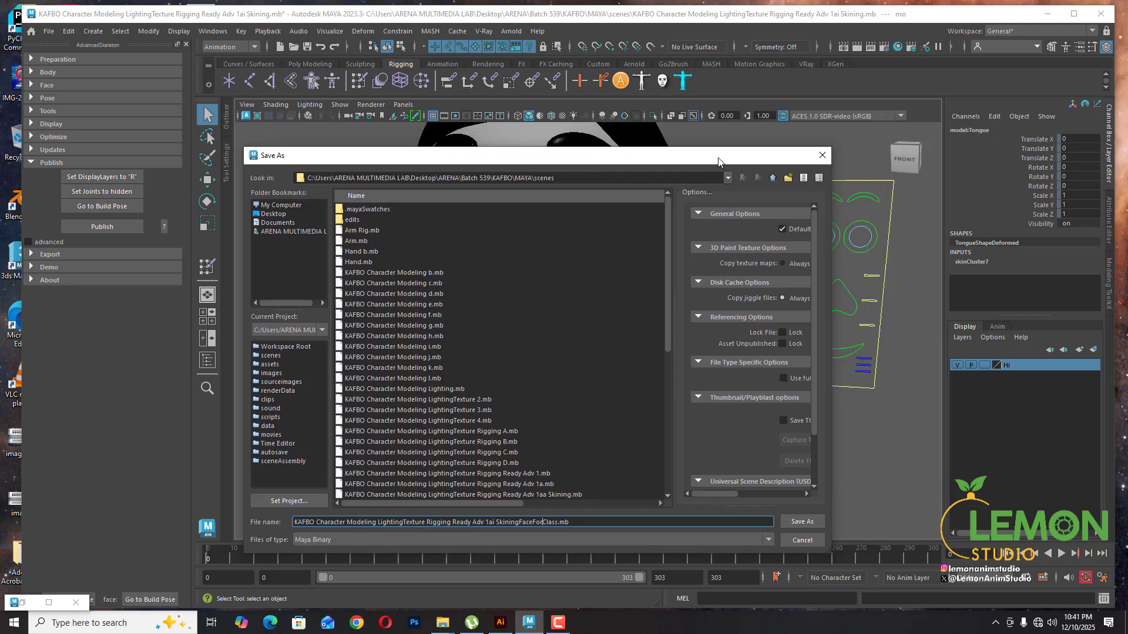
pyautogui.click(803, 523)
pyautogui.press('w')
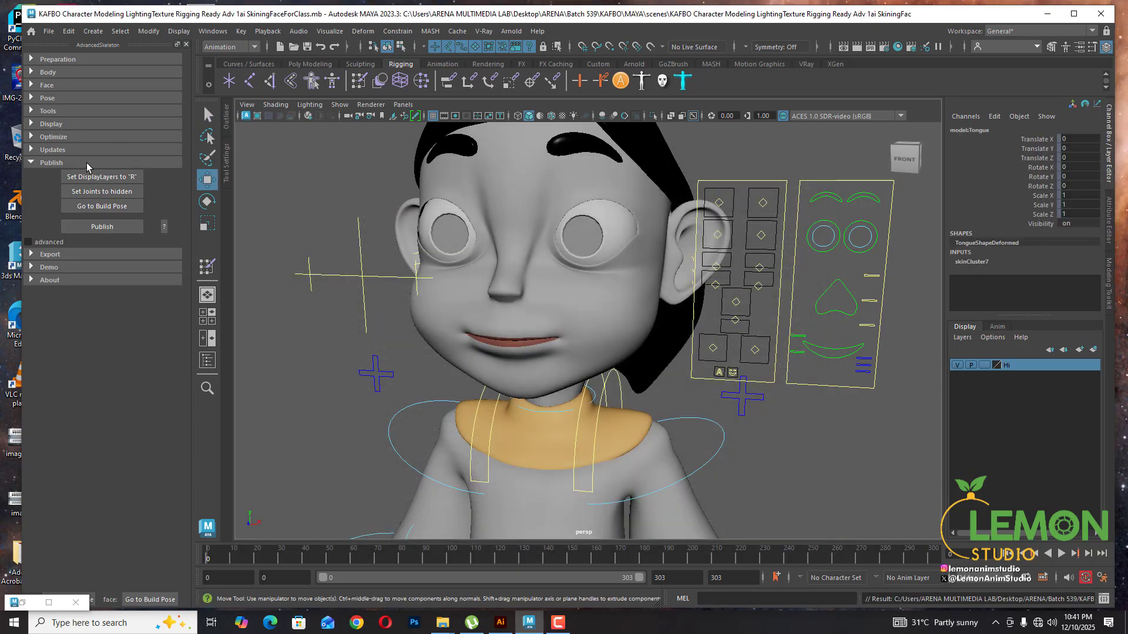
# Optimize the rig by deleting unused nodes, removing unused influences, pruning small weights and deleting unused joints
pyautogui.click(86, 164)
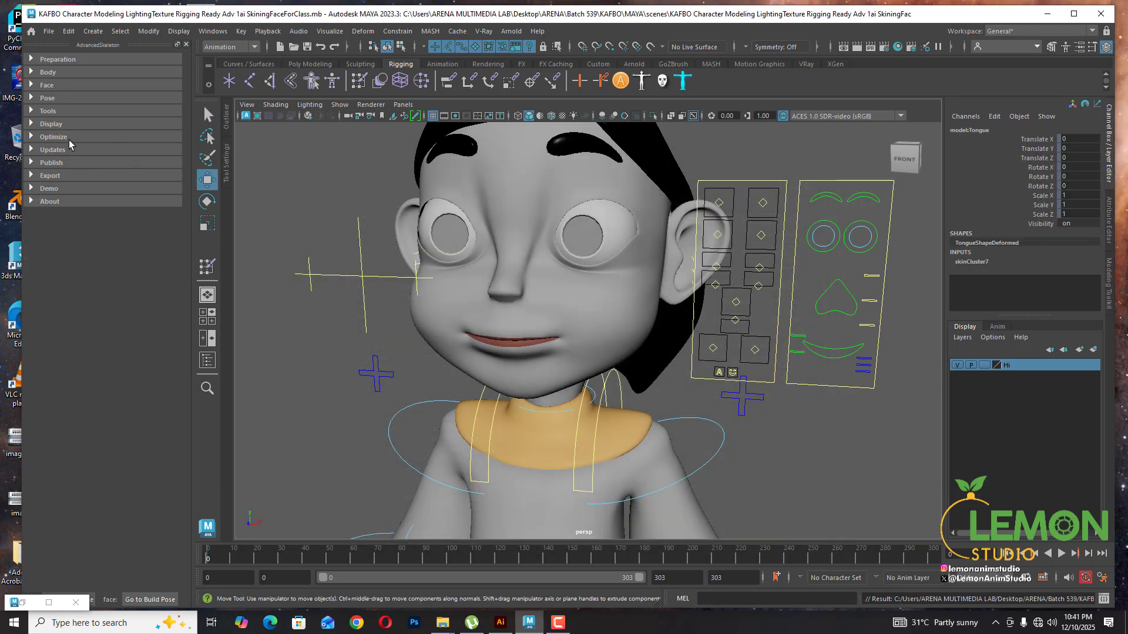
pyautogui.click(68, 140)
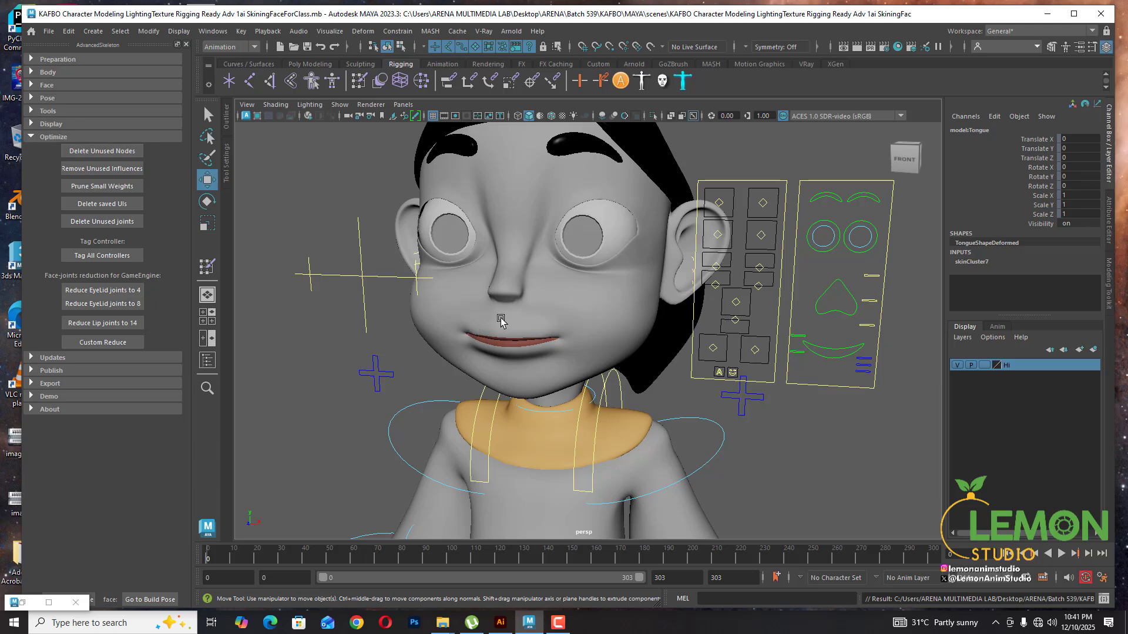
pyautogui.keyDown('alt'); pyautogui.moveTo(392, 393); pyautogui.dragTo(386, 374, button='middle'); pyautogui.keyUp('alt')
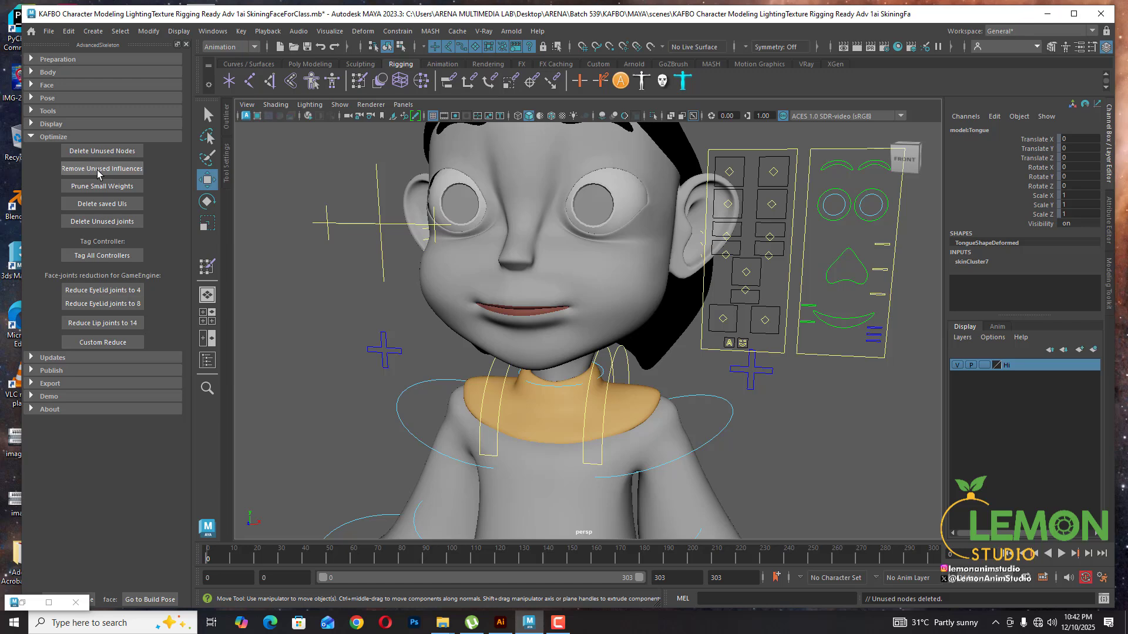
pyautogui.click(126, 173)
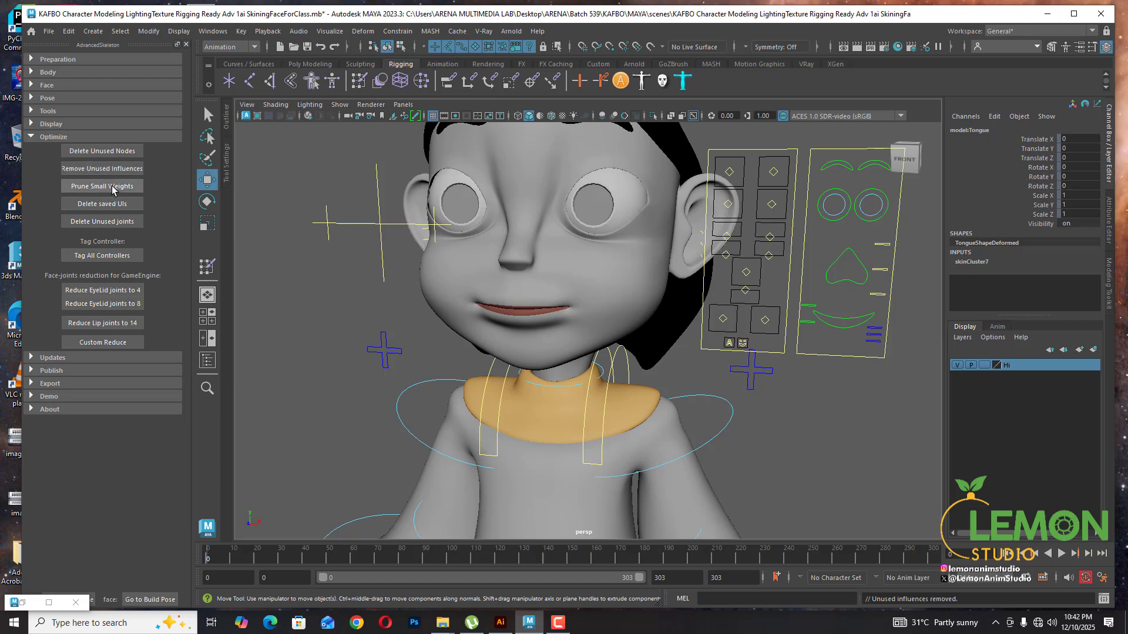
pyautogui.click(112, 187)
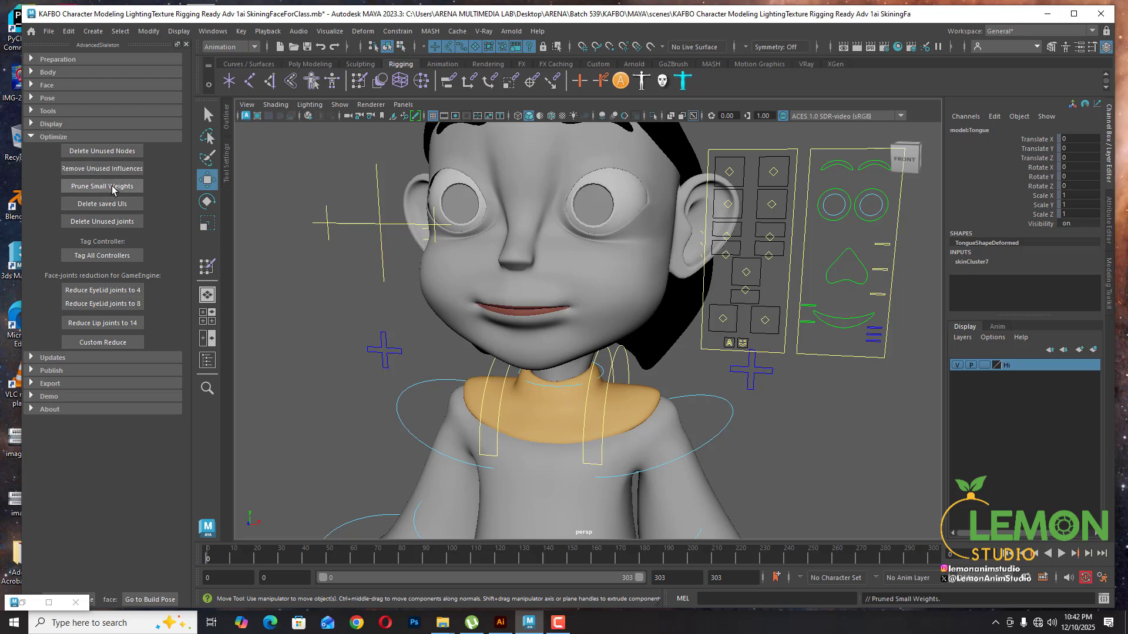
pyautogui.click(108, 223)
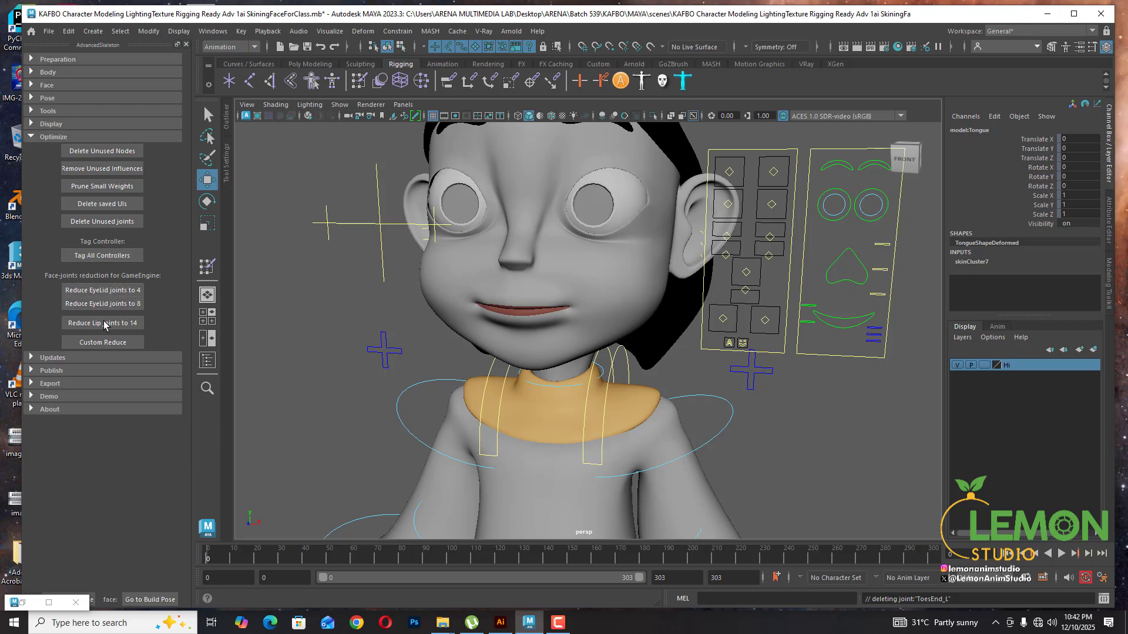
pyautogui.click(44, 139)
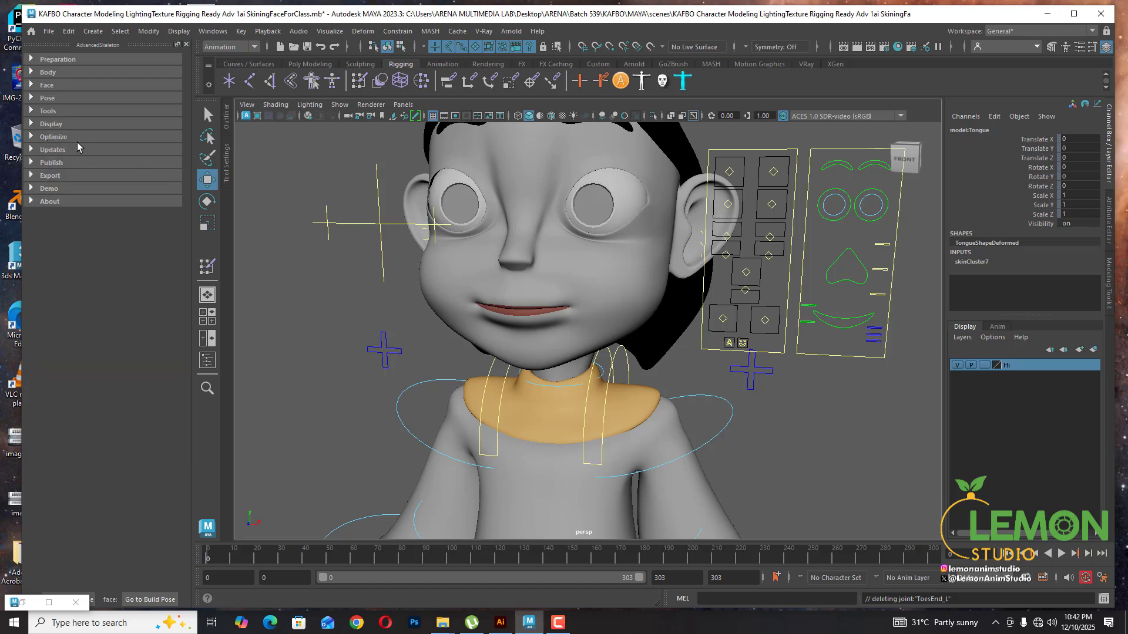
# Check AdvancedSkeleton's Updates options and reopen its Publish options
pyautogui.click(59, 151)
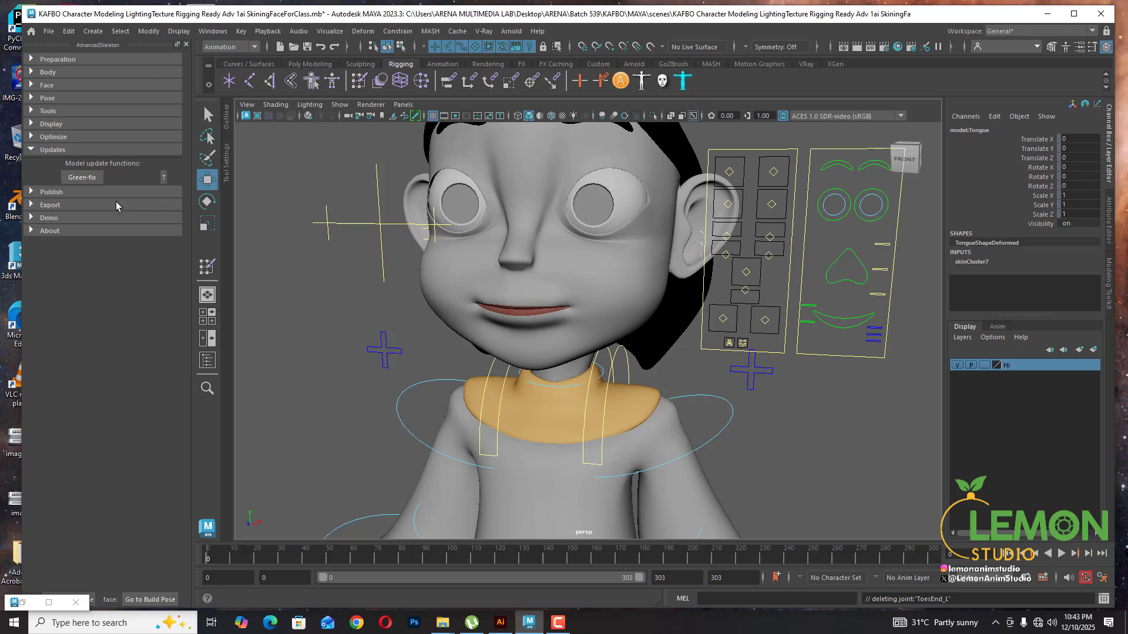
pyautogui.click(66, 151)
pyautogui.click(59, 165)
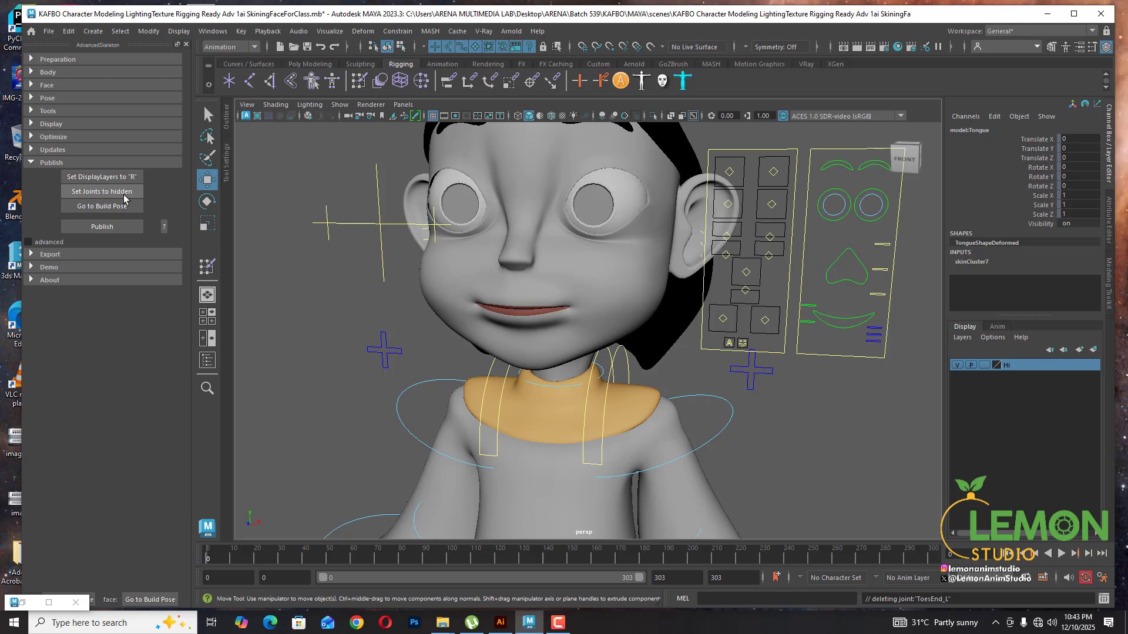
# Select the Main control at the character's feet and examine its visibility attributes and the viewport's object display filters
pyautogui.scroll(-10, 432, 302)
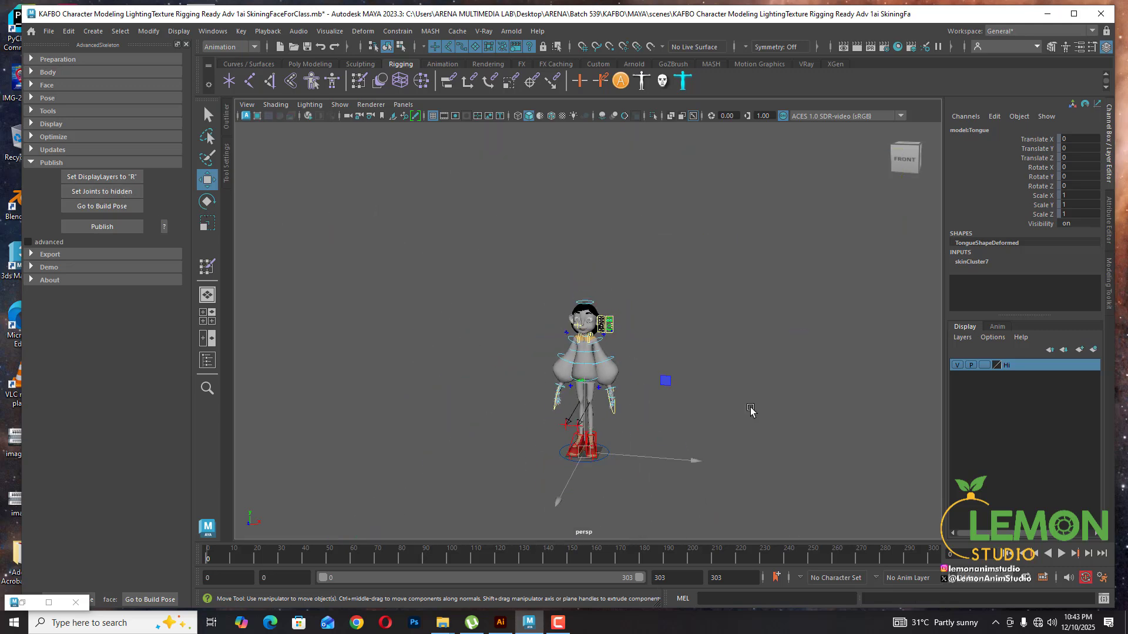
pyautogui.scroll(5, 615, 481)
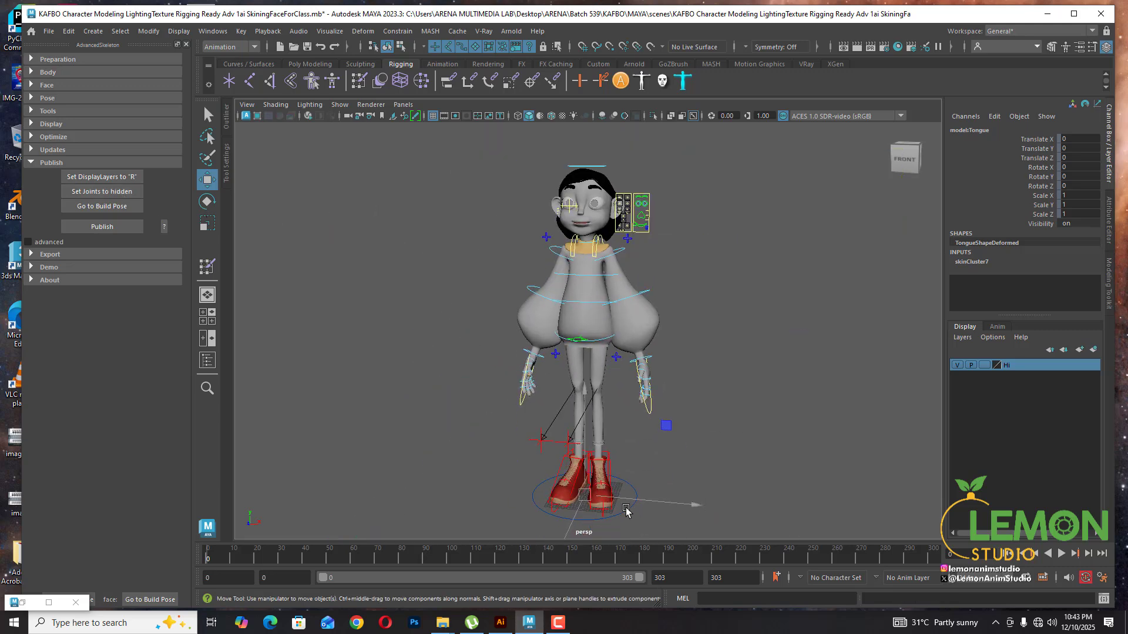
pyautogui.click(628, 515)
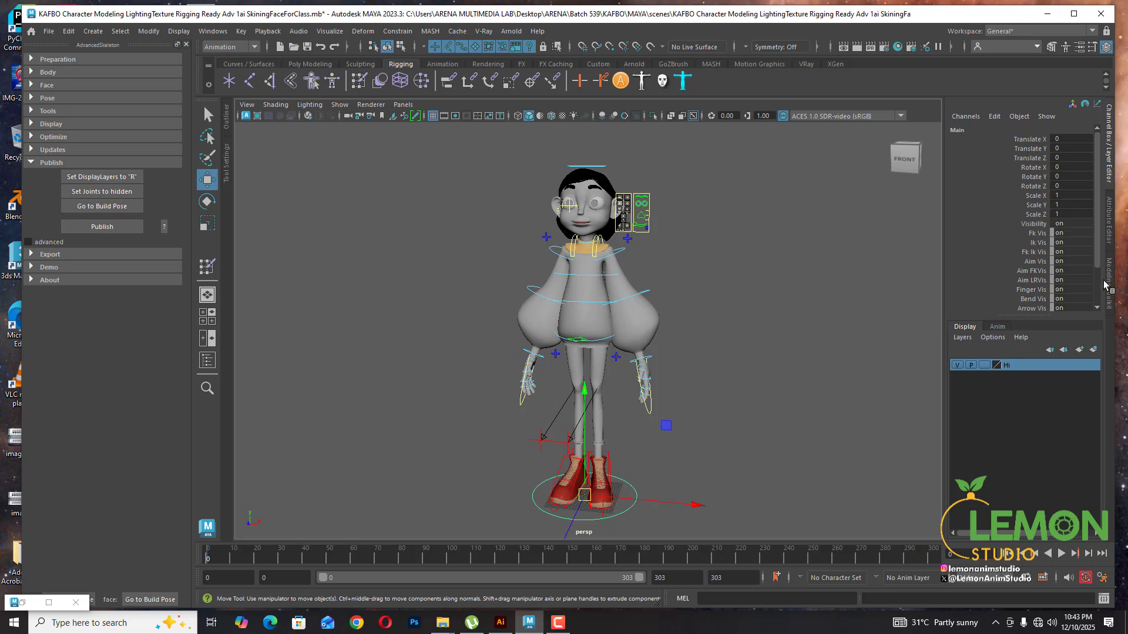
pyautogui.moveTo(1102, 254); pyautogui.dragTo(1106, 302)
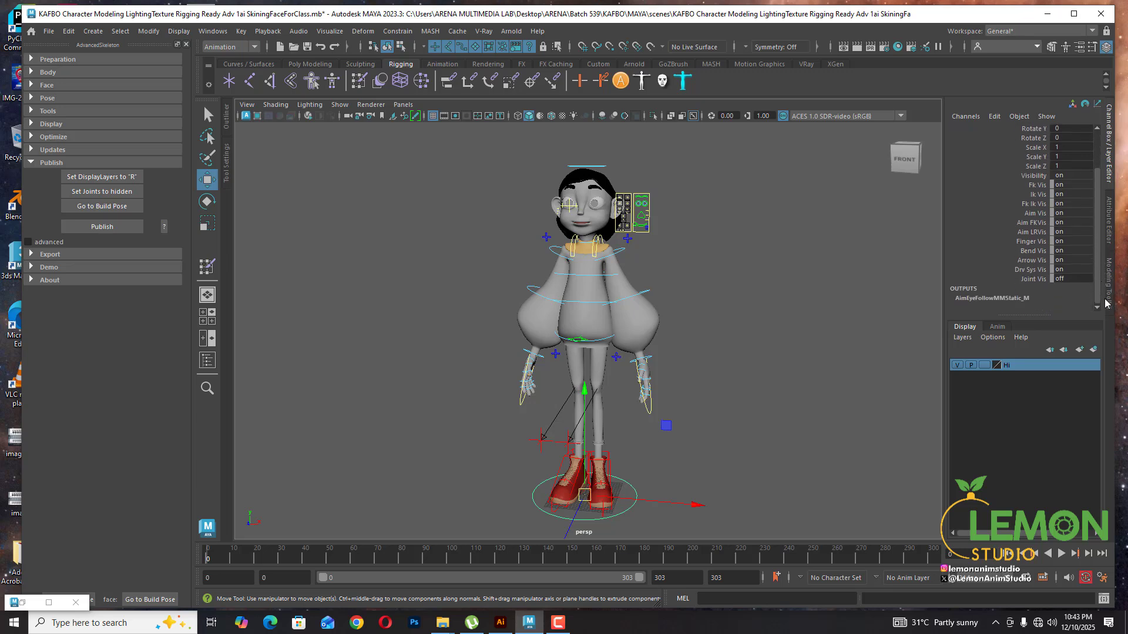
pyautogui.moveTo(1105, 303); pyautogui.dragTo(1107, 265)
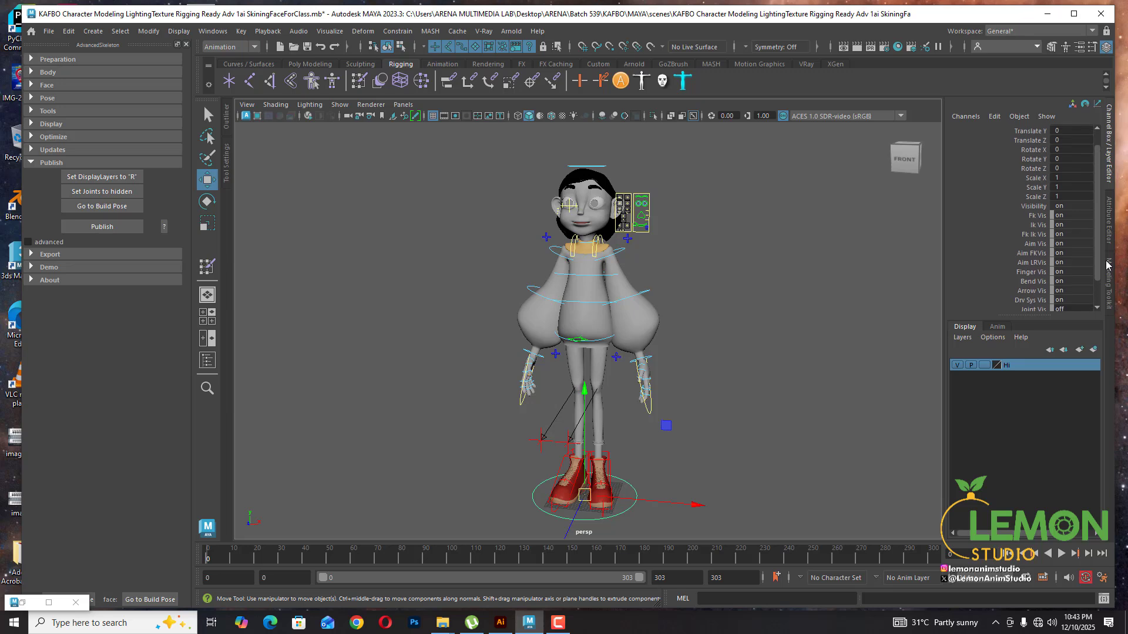
pyautogui.moveTo(1107, 269); pyautogui.dragTo(1105, 328)
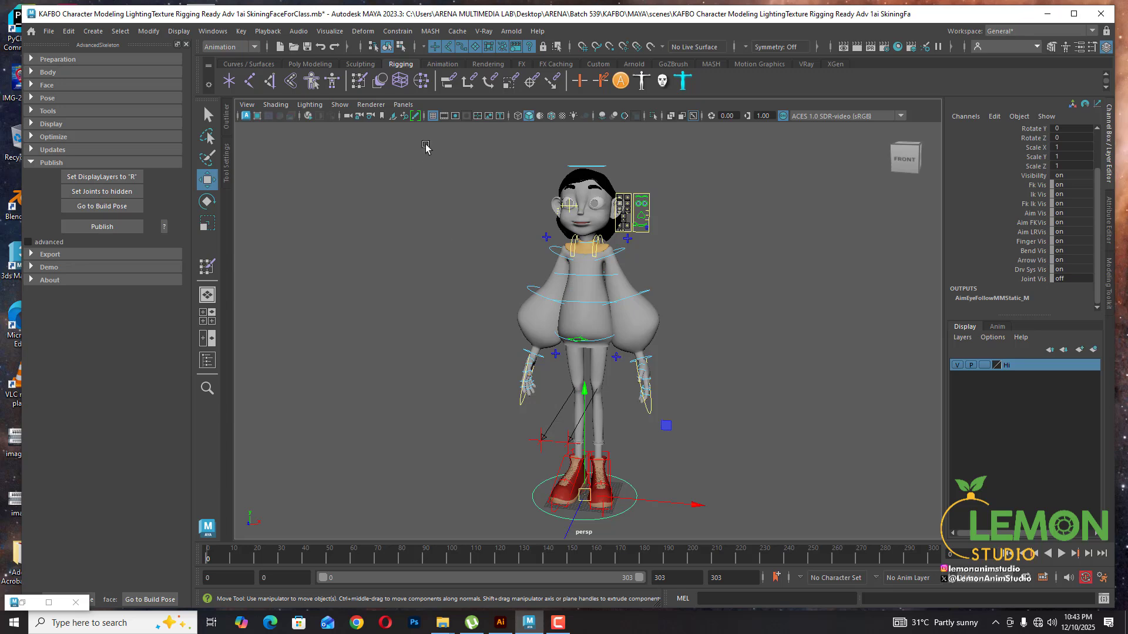
pyautogui.click(339, 105)
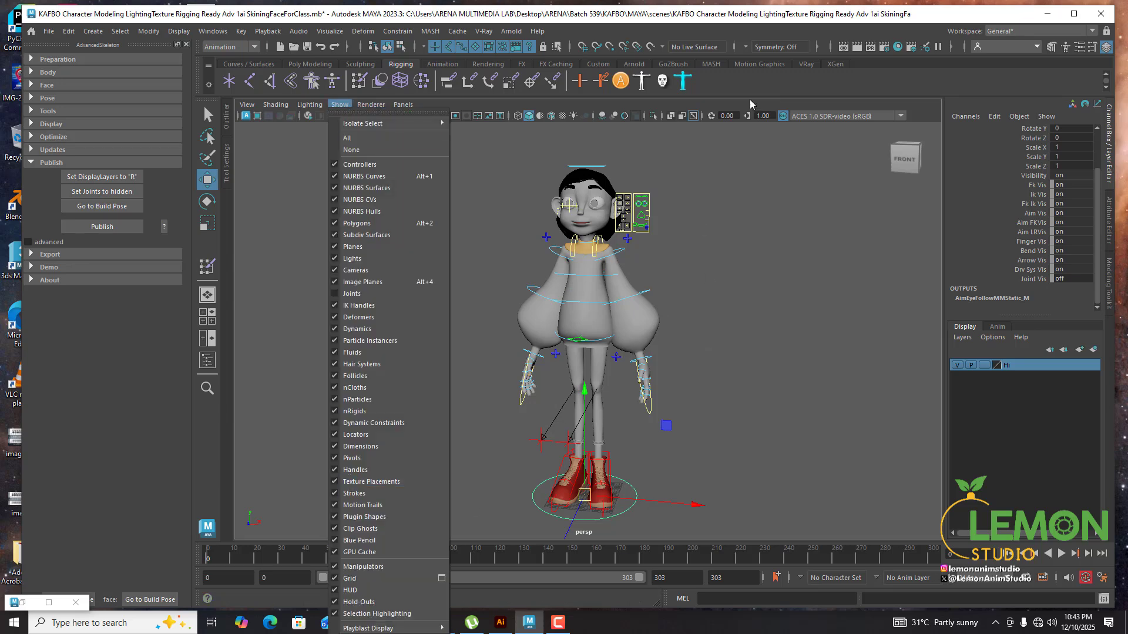
pyautogui.click(772, 16)
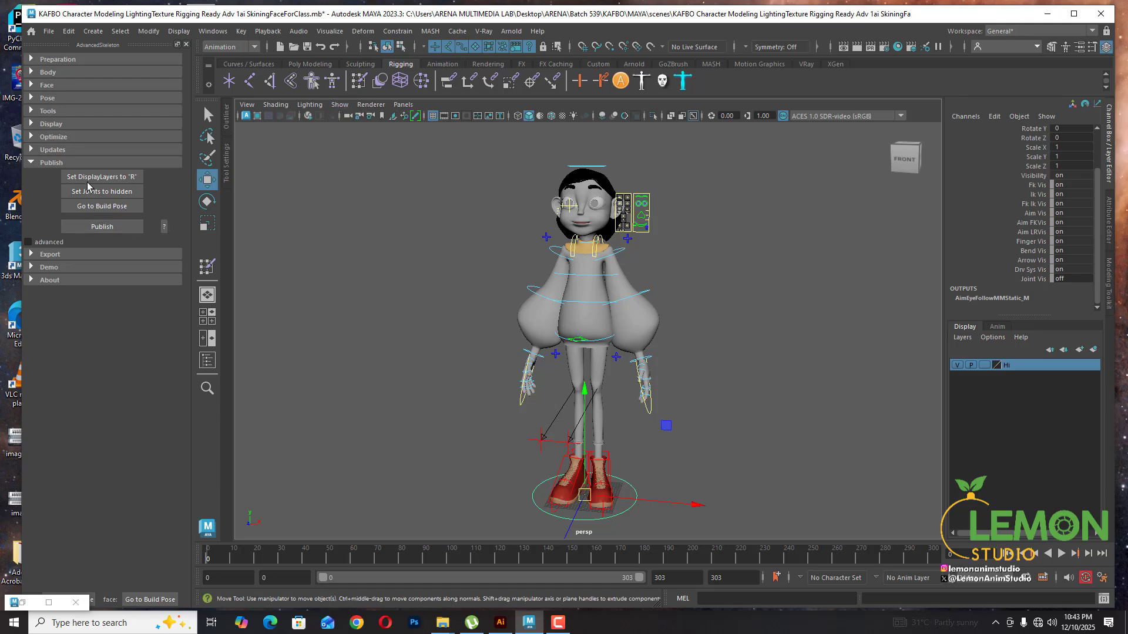
# Set the rig's joints to hidden and return the character to its build pose
pyautogui.click(106, 198)
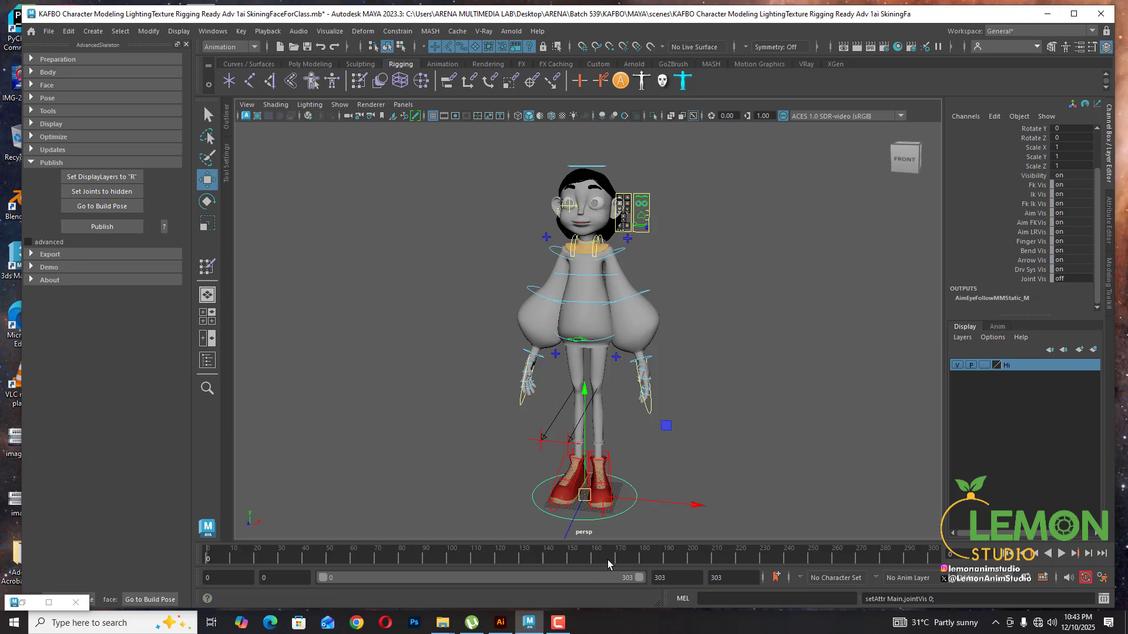
pyautogui.click(636, 527)
pyautogui.click(627, 496)
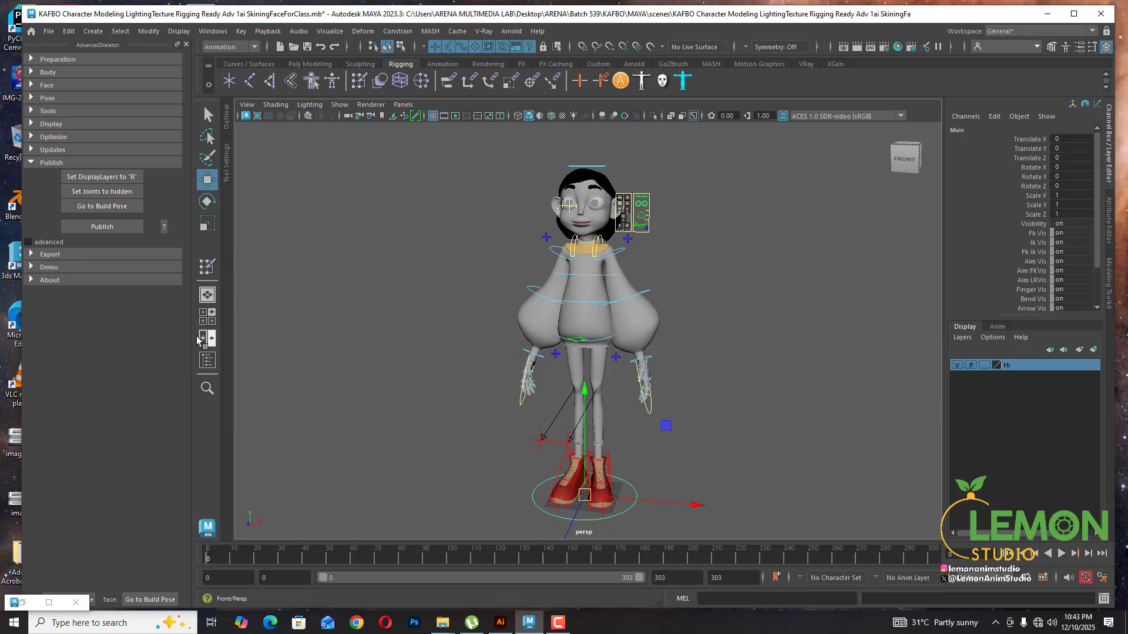
pyautogui.click(113, 210)
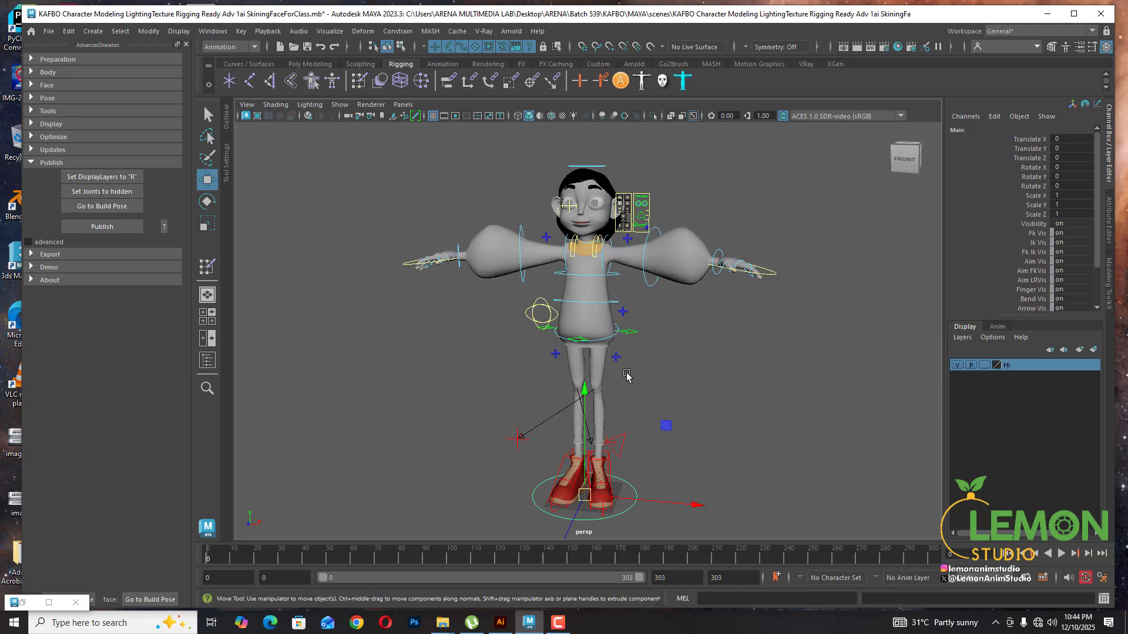
pyautogui.keyDown('alt'); pyautogui.moveTo(629, 376); pyautogui.dragTo(576, 374); pyautogui.keyUp('alt')
pyautogui.click(536, 443)
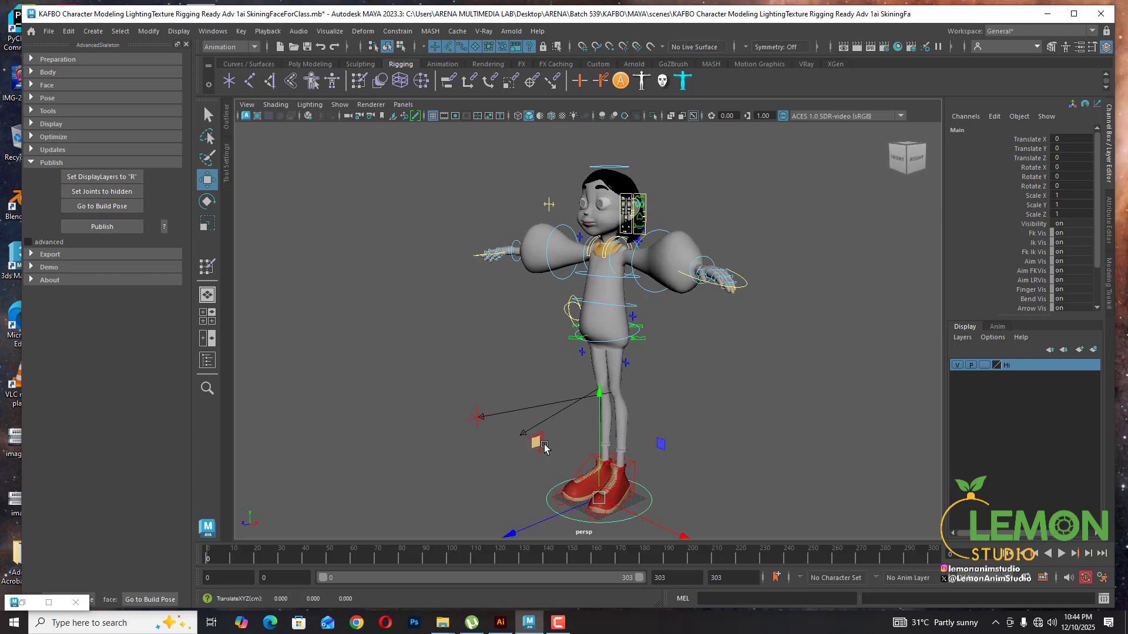
# Publish the rig with AdvancedSkeleton and collapse the Publish options
pyautogui.click(106, 231)
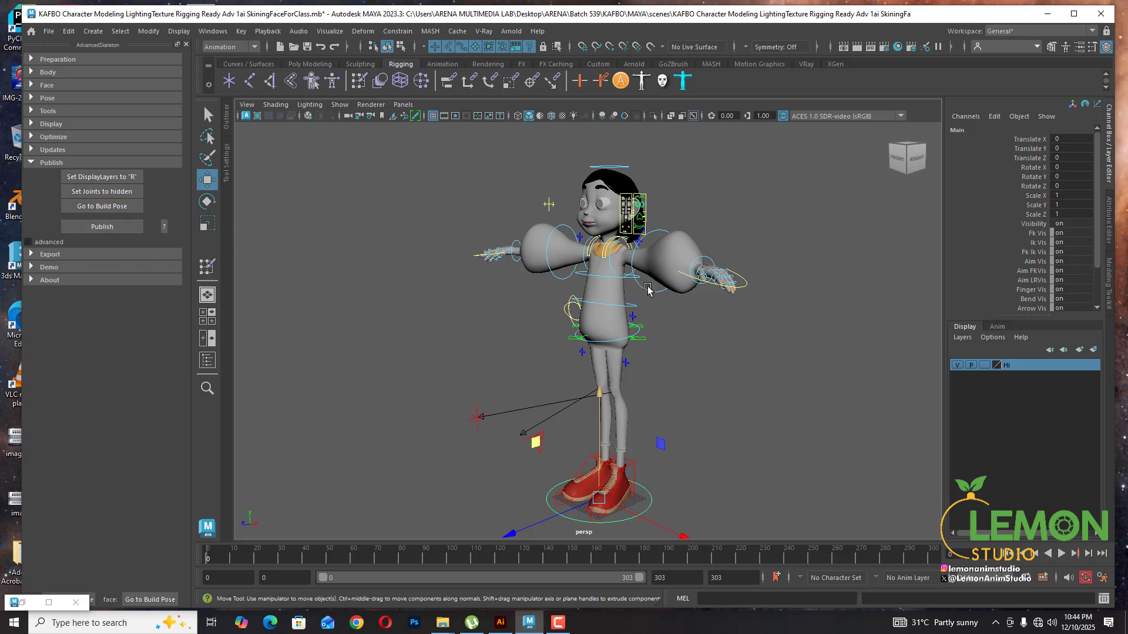
pyautogui.click(106, 232)
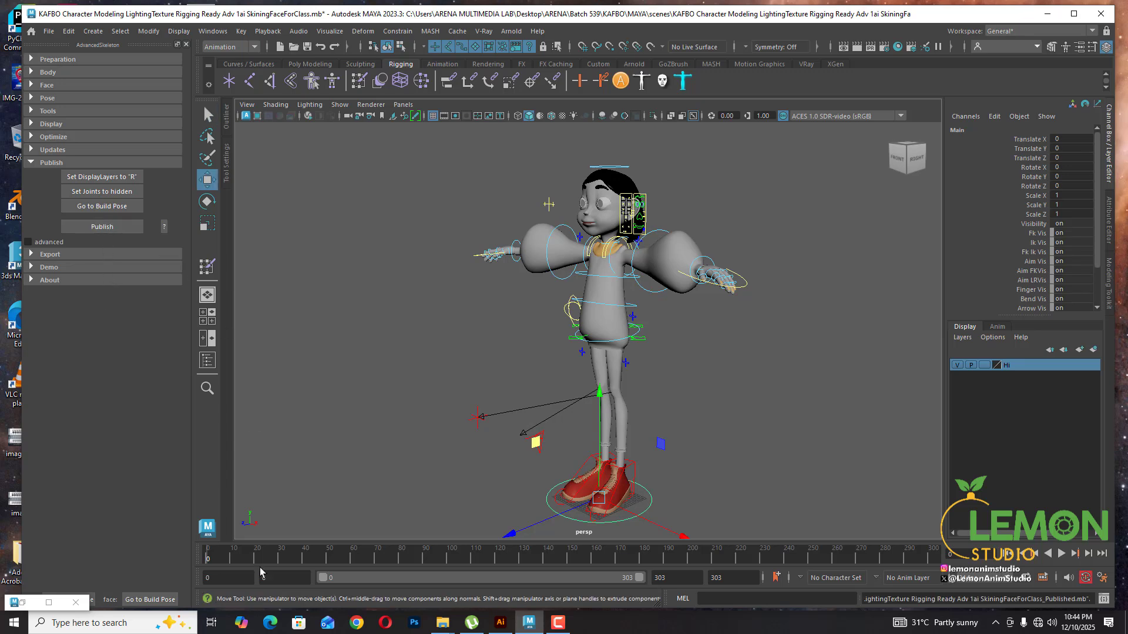
pyautogui.click(35, 164)
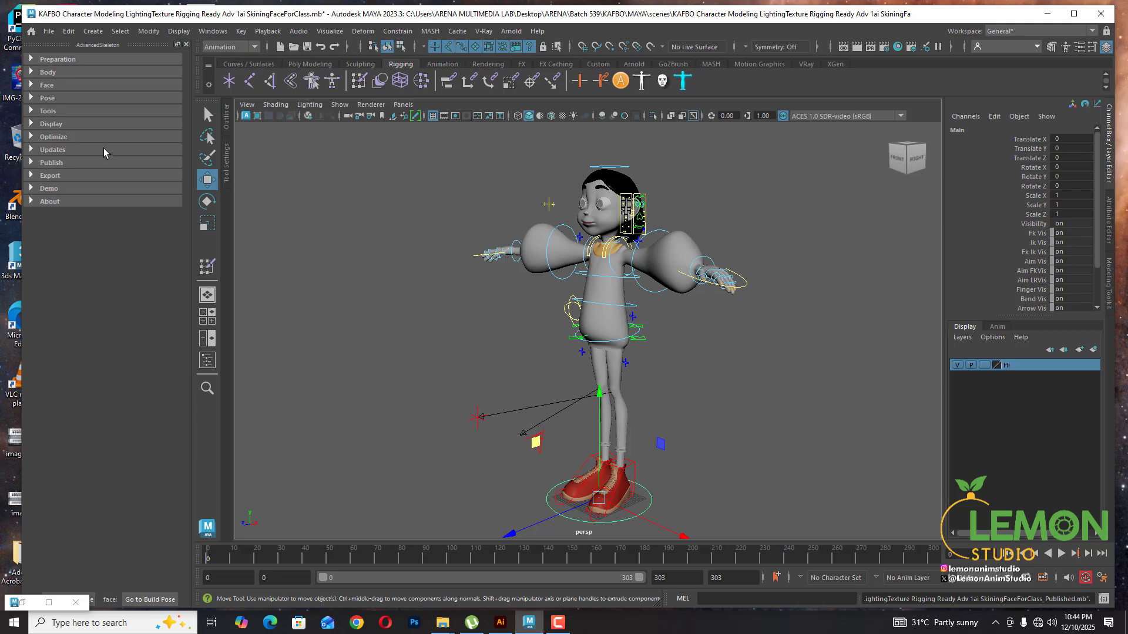
# Switch to File Explorer, browse to the KAFBO project's MAYA\scenes folder and locate the SkiningFaceForClass_Published.mb file, widening the Name column
pyautogui.click(442, 623)
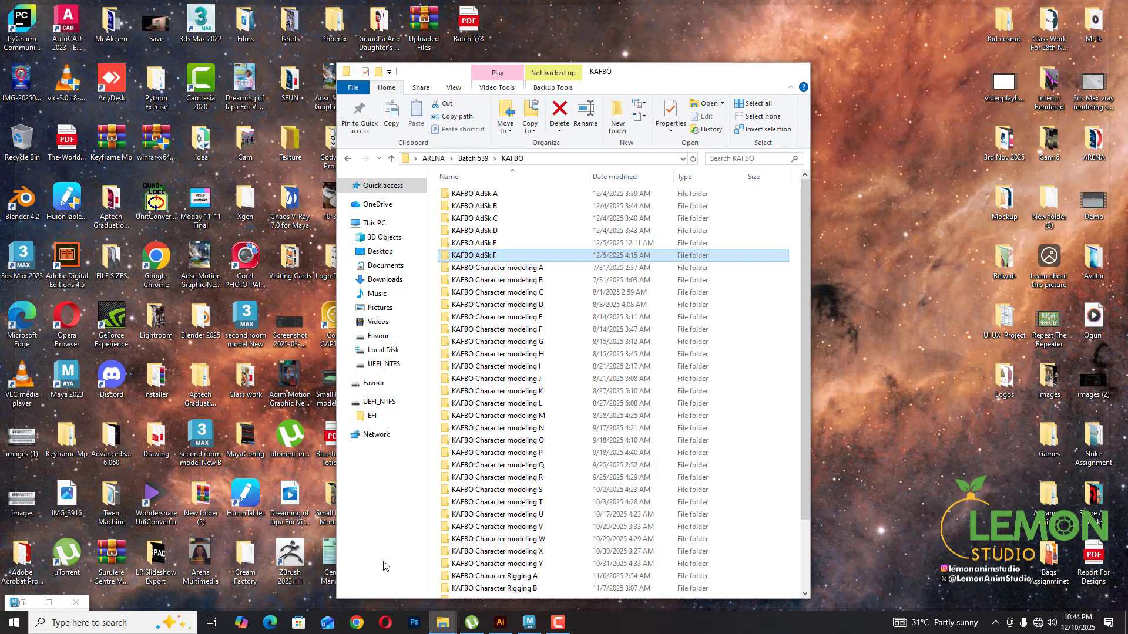
pyautogui.click(390, 574)
pyautogui.scroll(-1, 511, 514)
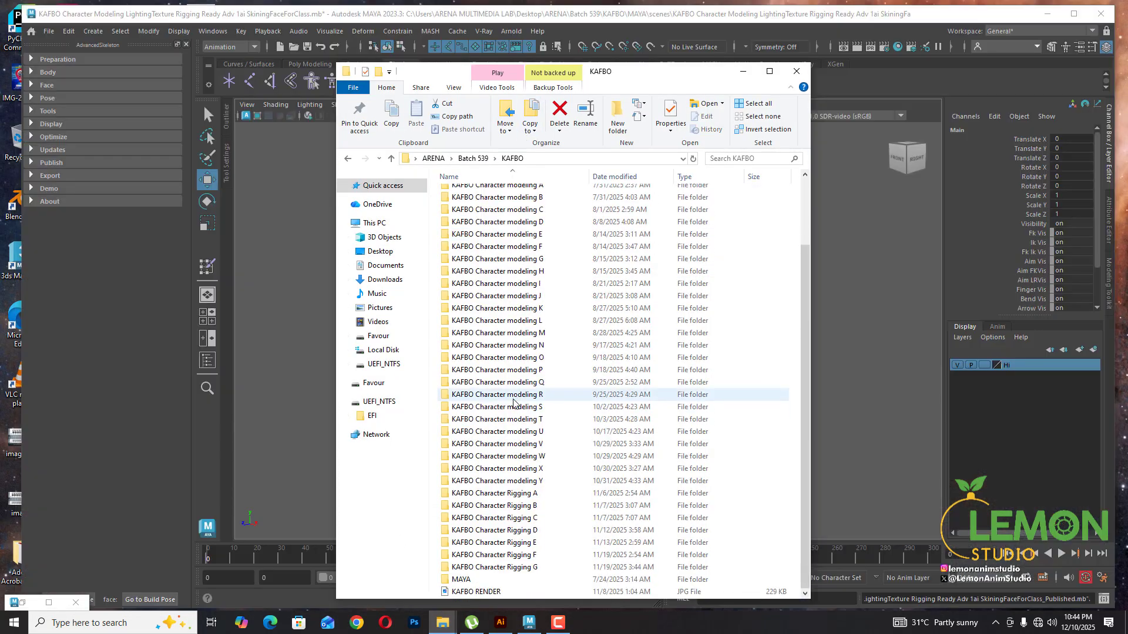
pyautogui.doubleClick(464, 580)
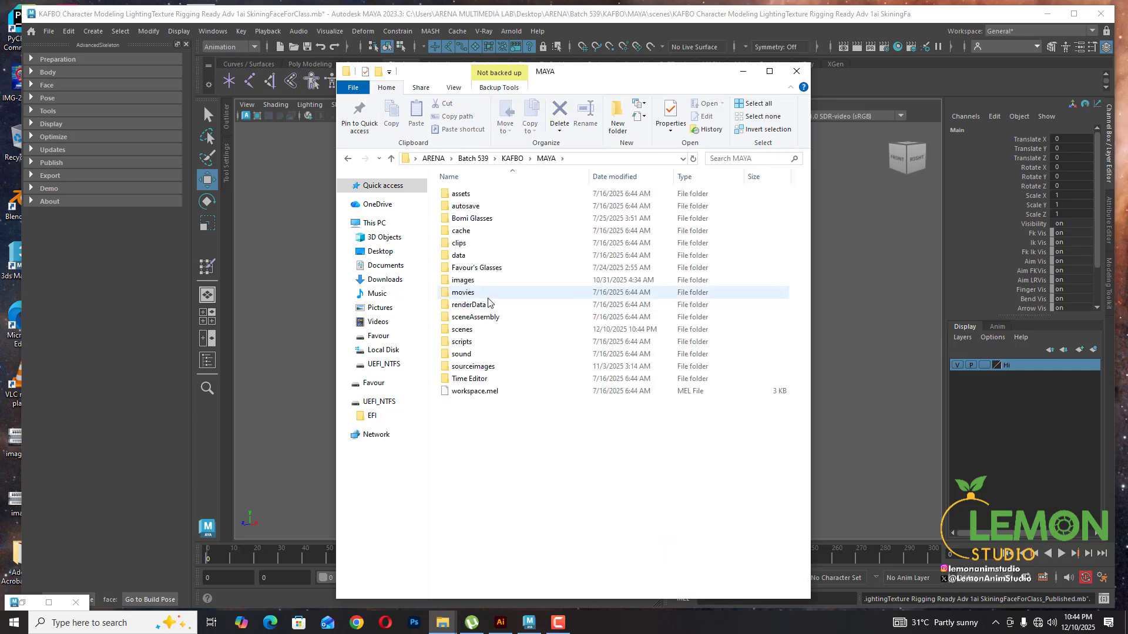
pyautogui.doubleClick(474, 329)
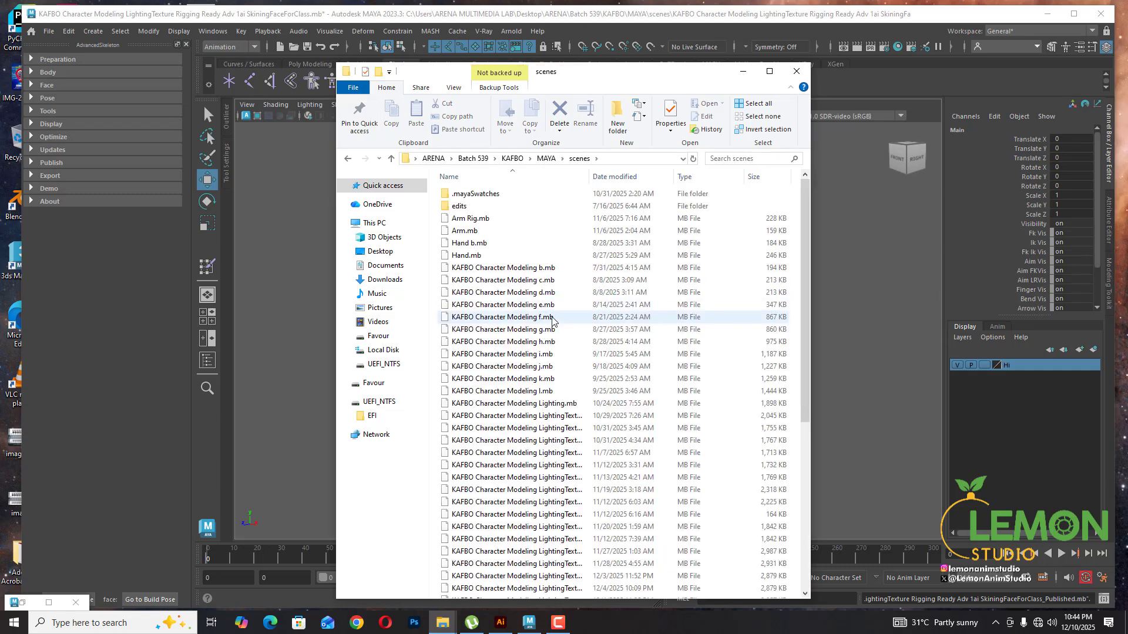
pyautogui.scroll(-5, 561, 337)
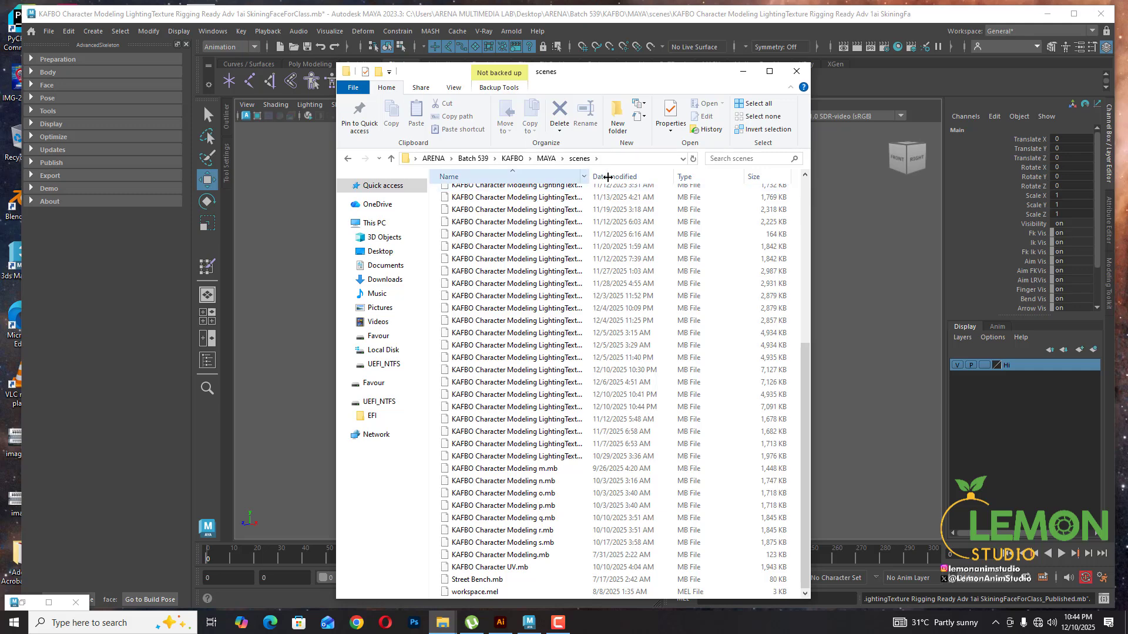
pyautogui.moveTo(590, 176); pyautogui.dragTo(785, 180)
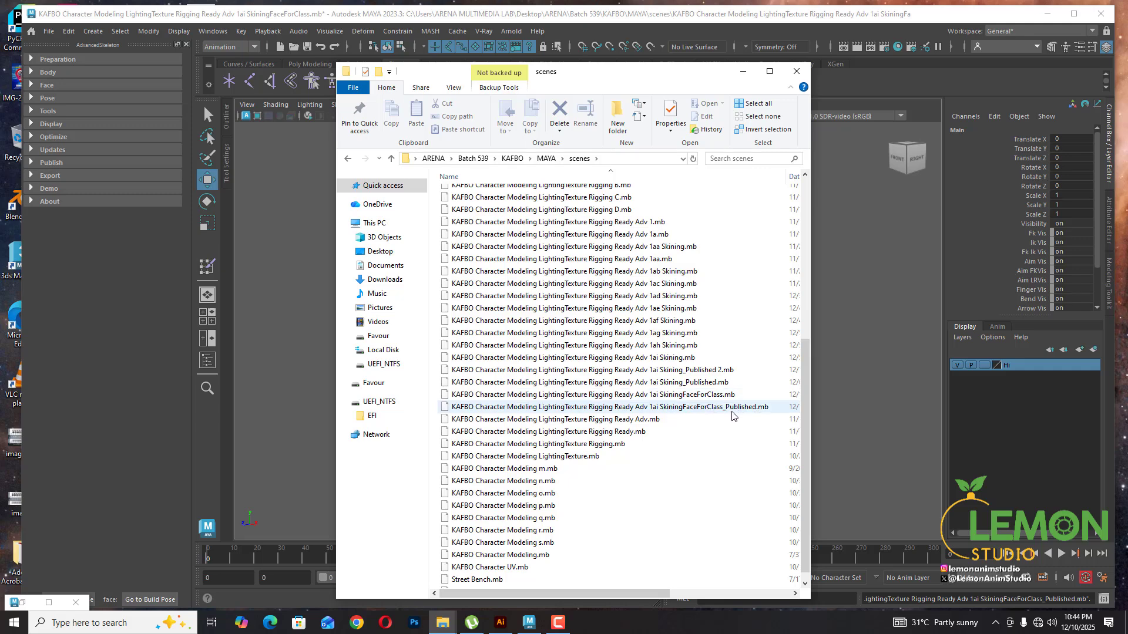
pyautogui.click(748, 73)
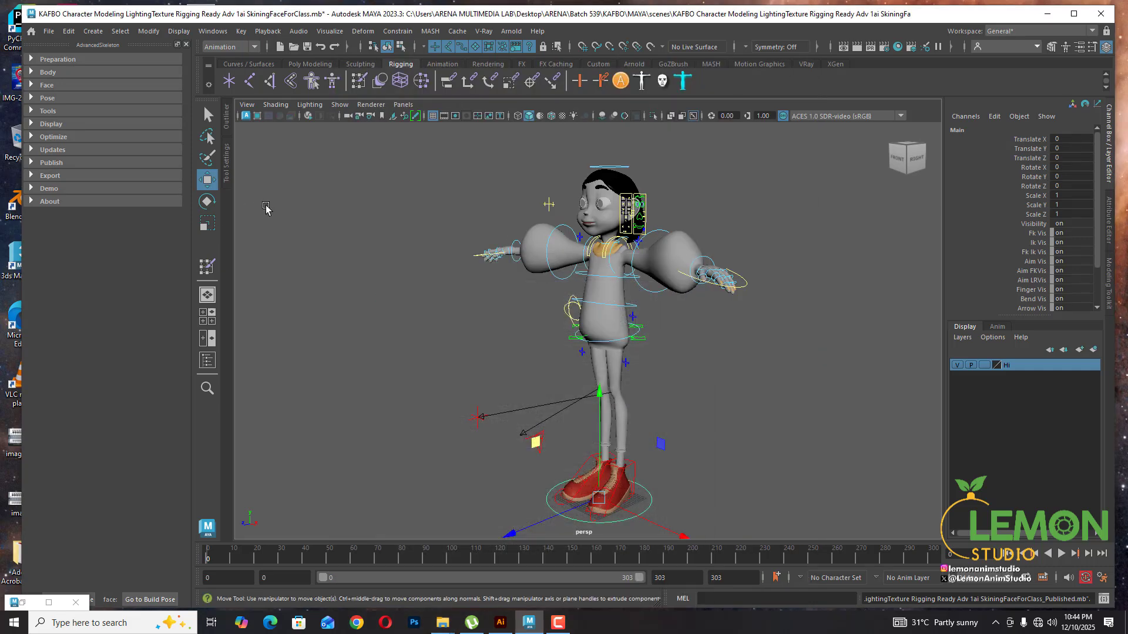
# Open the scene KAFBO Character Modeling LightingTexture Rigging Ready Adv 1ai SkiningFaceForClass_Published.mb without saving changes to the current scene
pyautogui.click(49, 31)
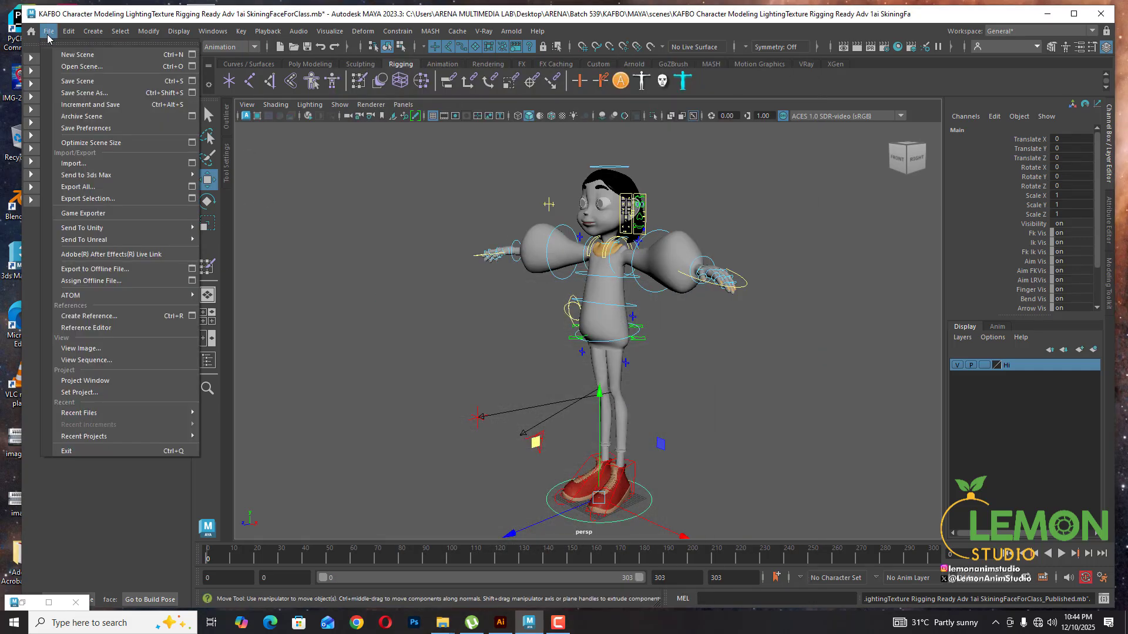
pyautogui.click(81, 67)
pyautogui.scroll(-5, 519, 353)
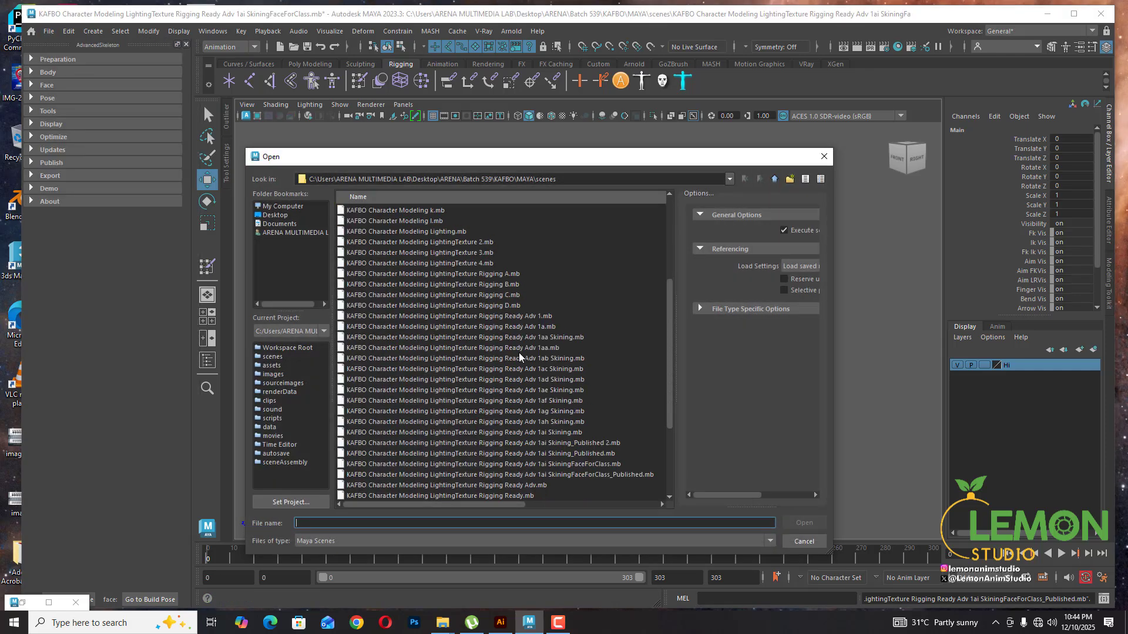
pyautogui.click(641, 445)
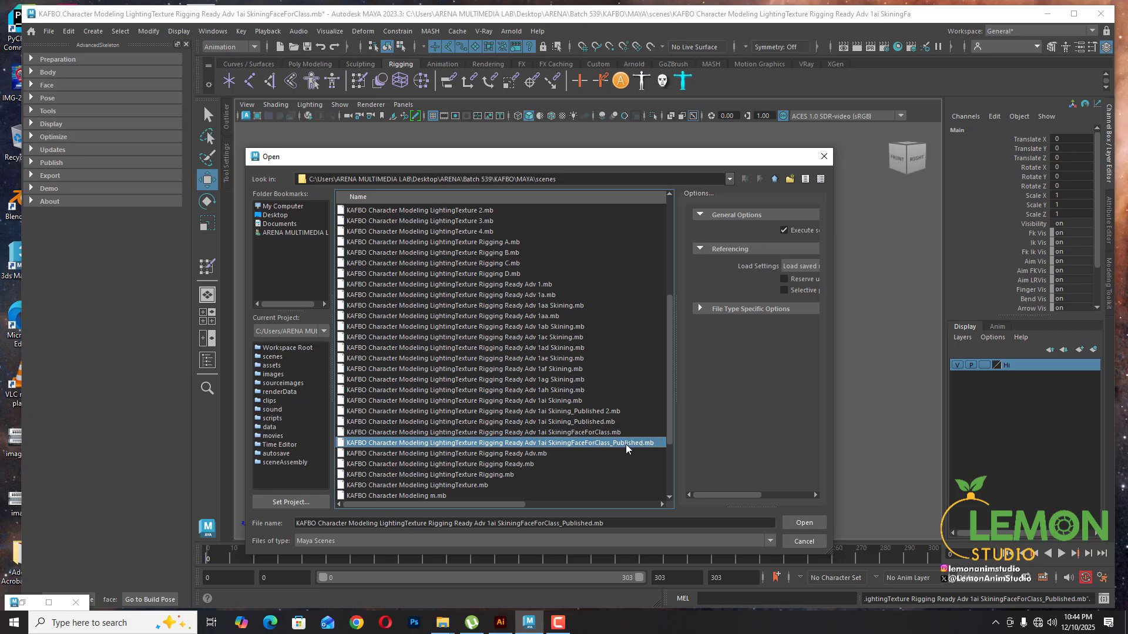
pyautogui.click(811, 523)
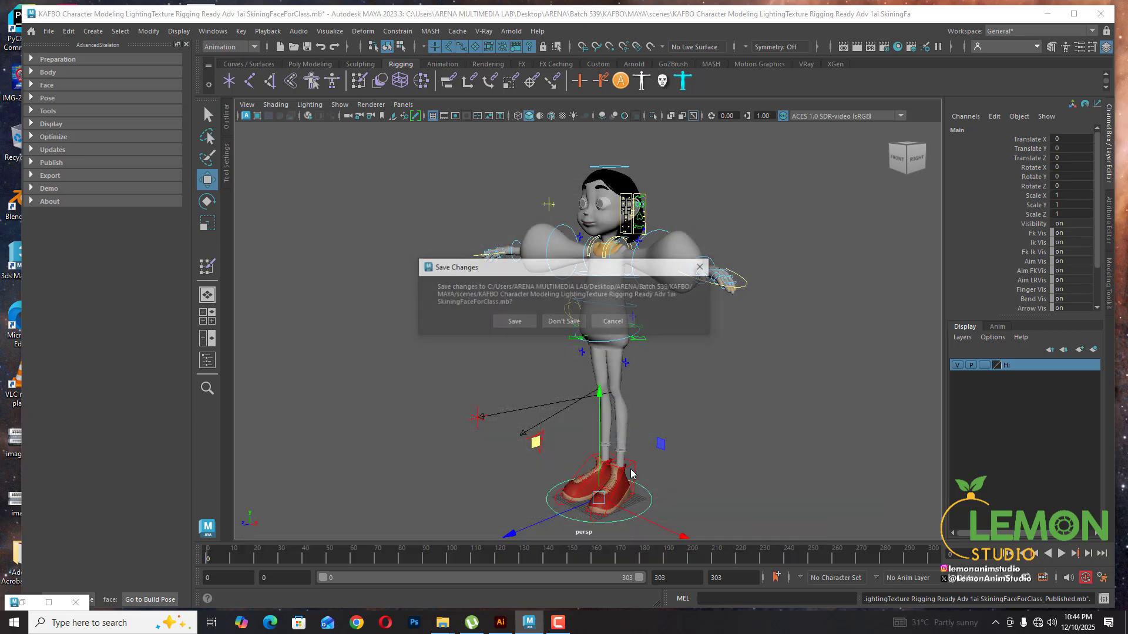
pyautogui.click(569, 322)
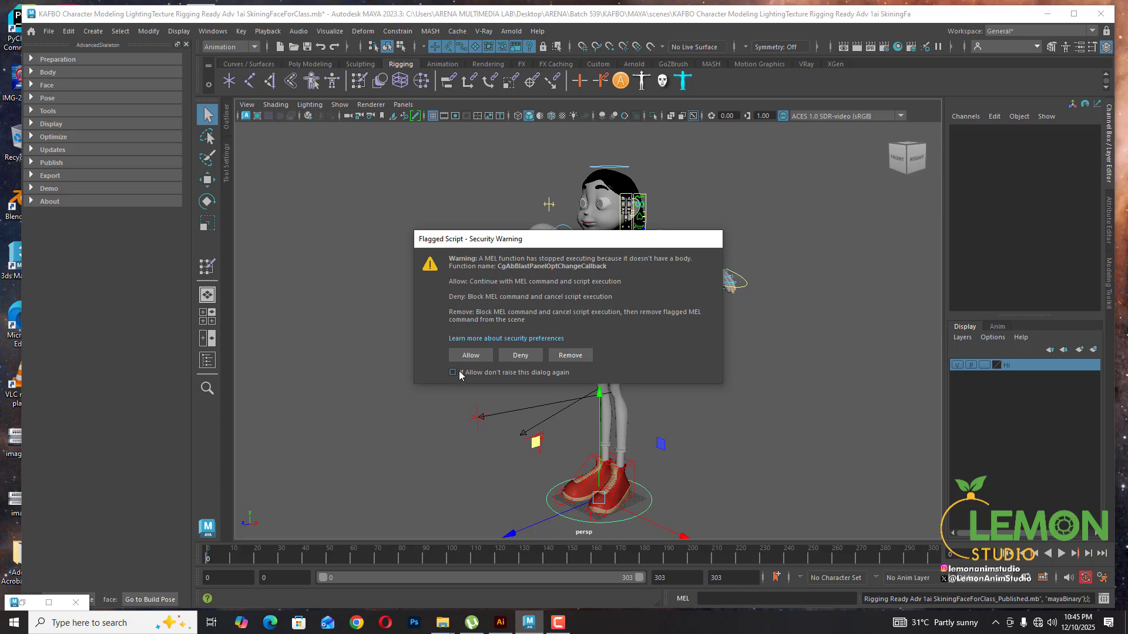
# Allow the flagged MEL scripts to run and suppress further security warnings for them
pyautogui.click(465, 361)
pyautogui.click(463, 371)
pyautogui.click(465, 358)
pyautogui.click(467, 375)
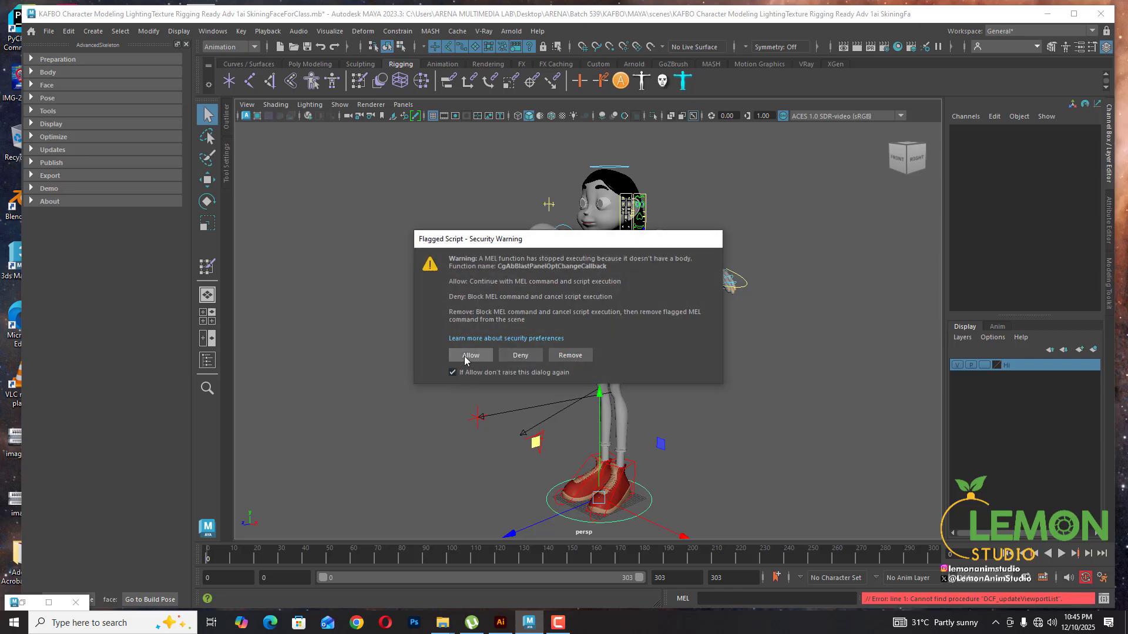
pyautogui.click(464, 356)
pyautogui.click(469, 372)
pyautogui.click(471, 355)
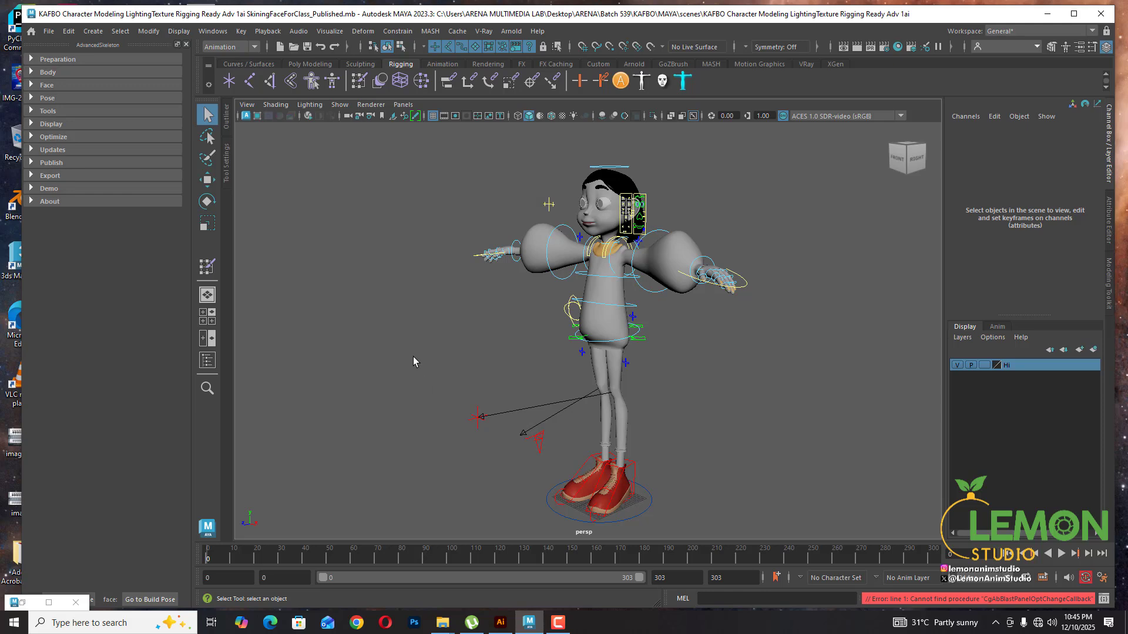
# Show the Outliner and expand the Group, Geometry and model:geo hierarchy of the published rig
pyautogui.keyDown('alt'); pyautogui.moveTo(413, 357); pyautogui.dragTo(513, 371); pyautogui.keyUp('alt')
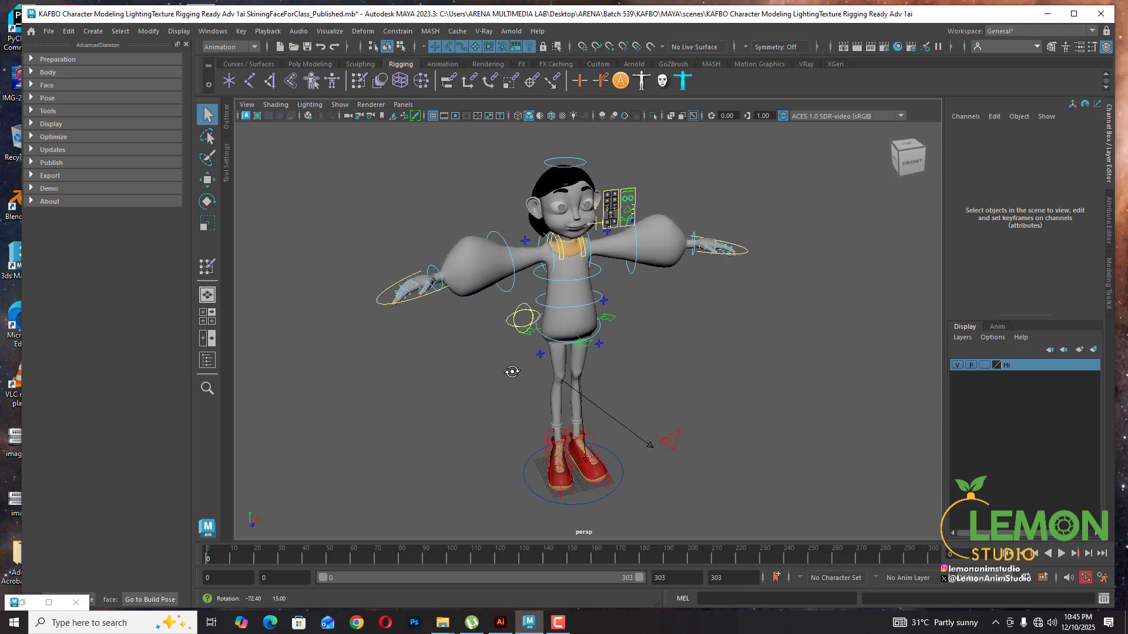
pyautogui.click(227, 121)
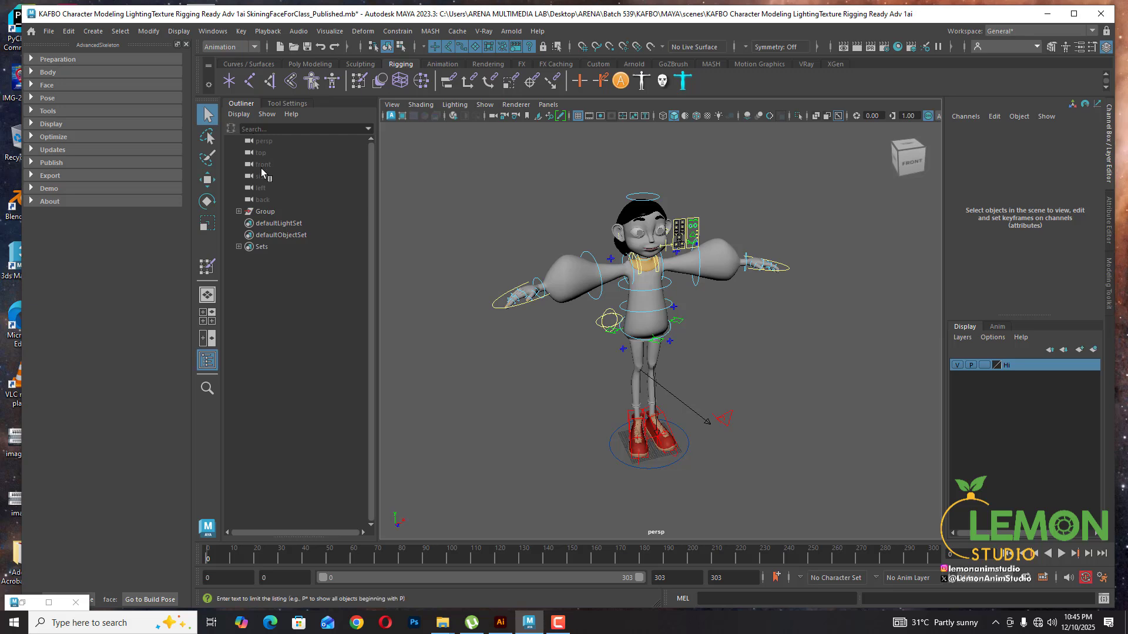
pyautogui.click(239, 212)
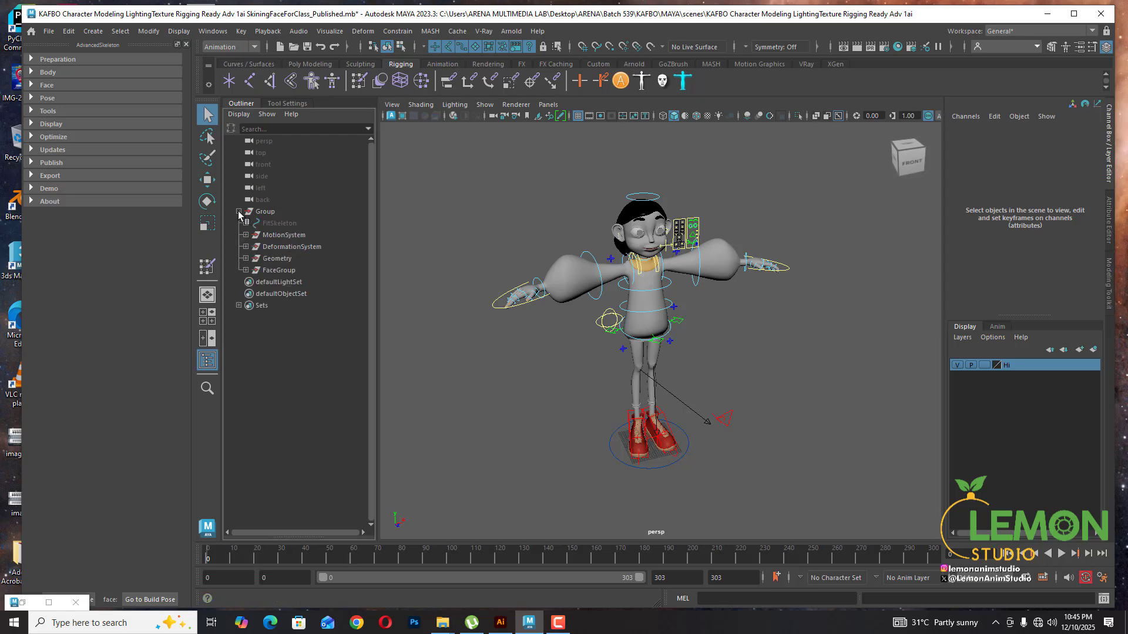
pyautogui.click(246, 259)
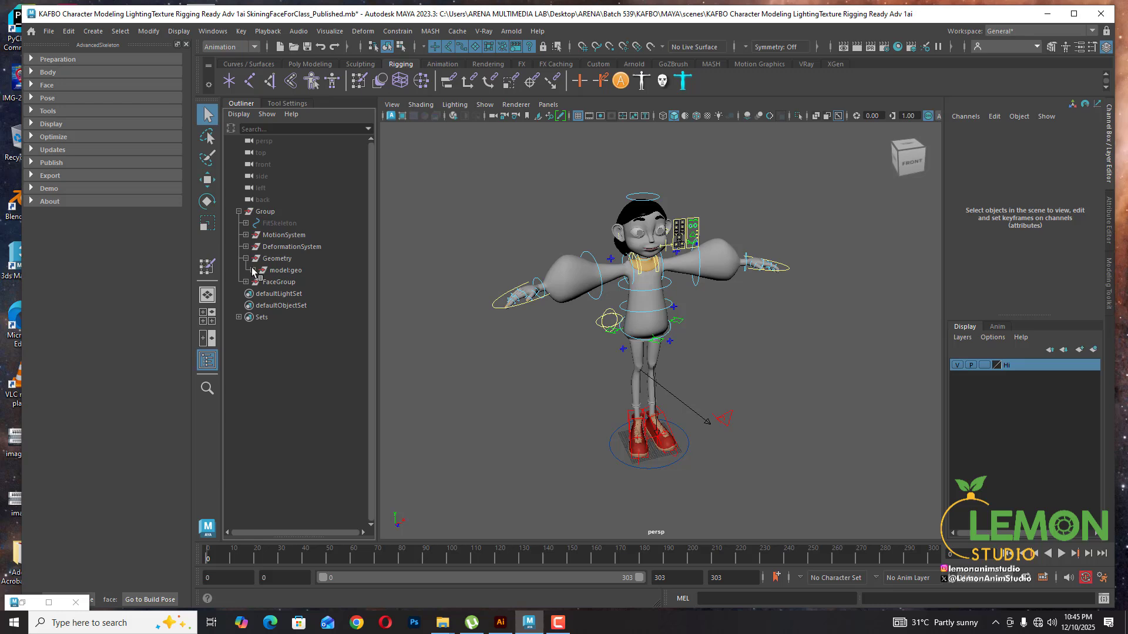
pyautogui.click(253, 270)
# Examine the meshes under model:geo by selecting each one in turn, from model:Brow to model:polySurface6
pyautogui.click(284, 283)
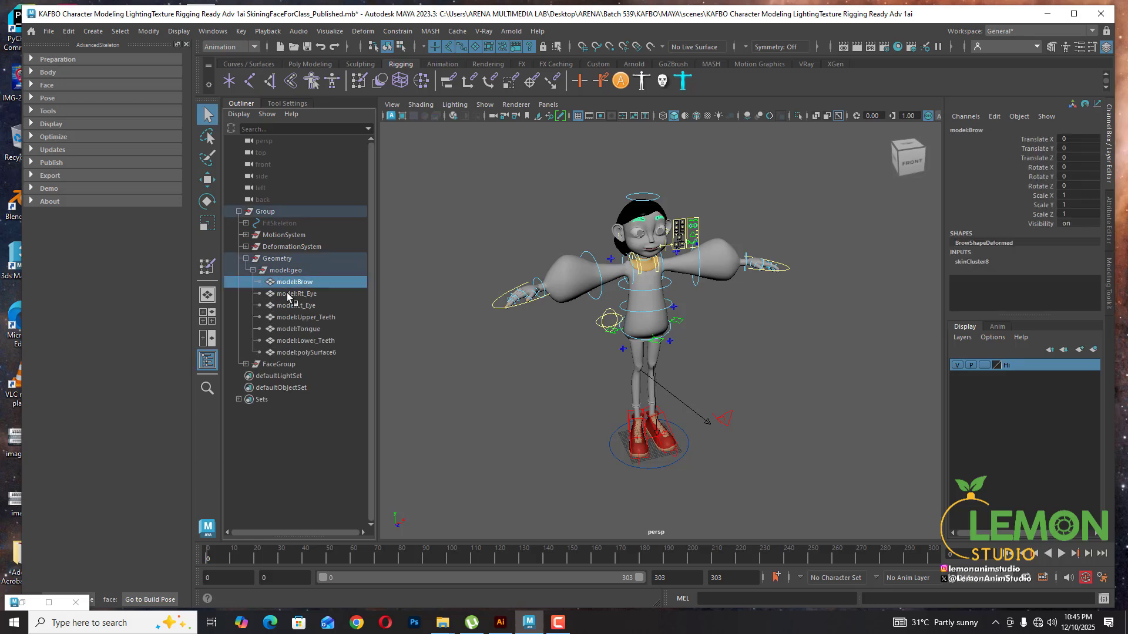
pyautogui.click(288, 293)
pyautogui.click(292, 306)
pyautogui.click(295, 316)
pyautogui.click(297, 329)
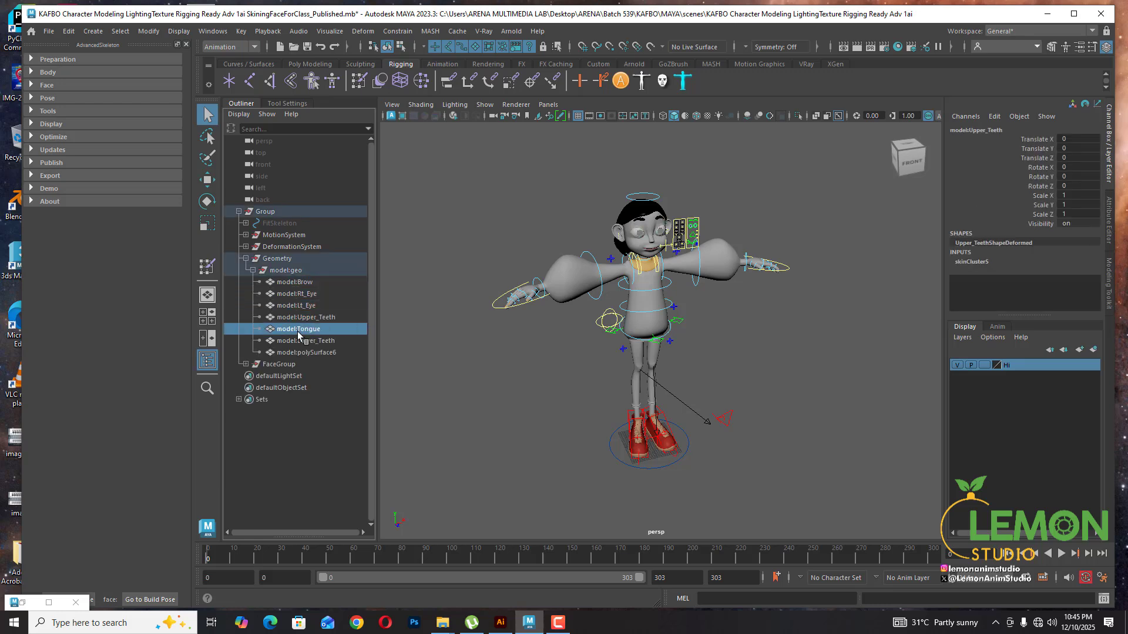
pyautogui.click(299, 341)
pyautogui.click(301, 352)
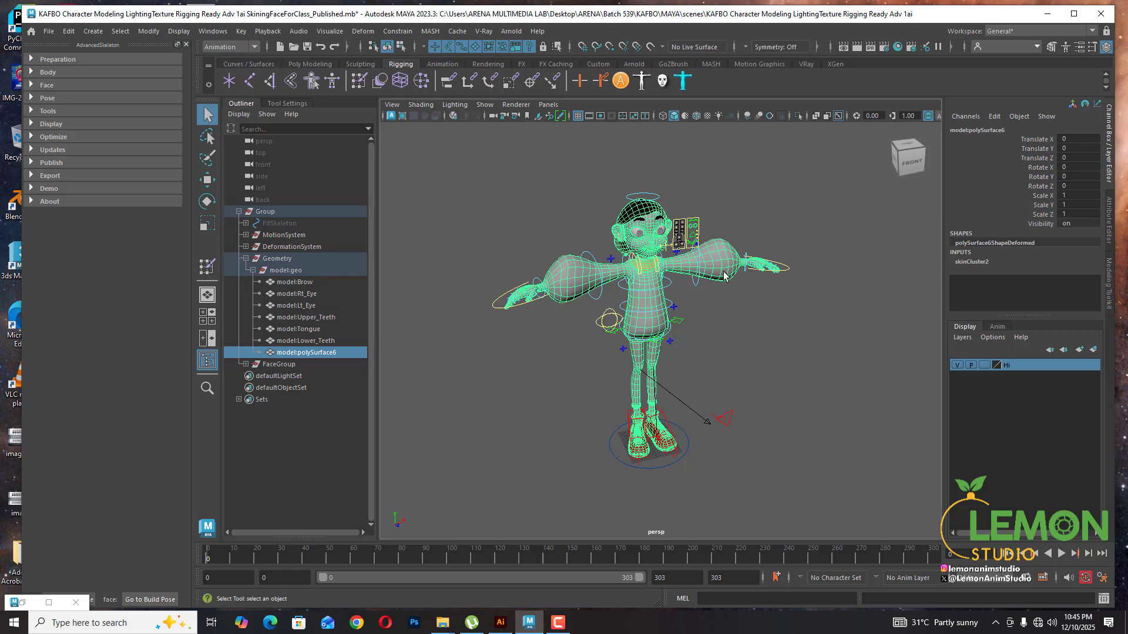
# Select the Main control at the character's feet and check the viewport's object display filters
pyautogui.click(666, 464)
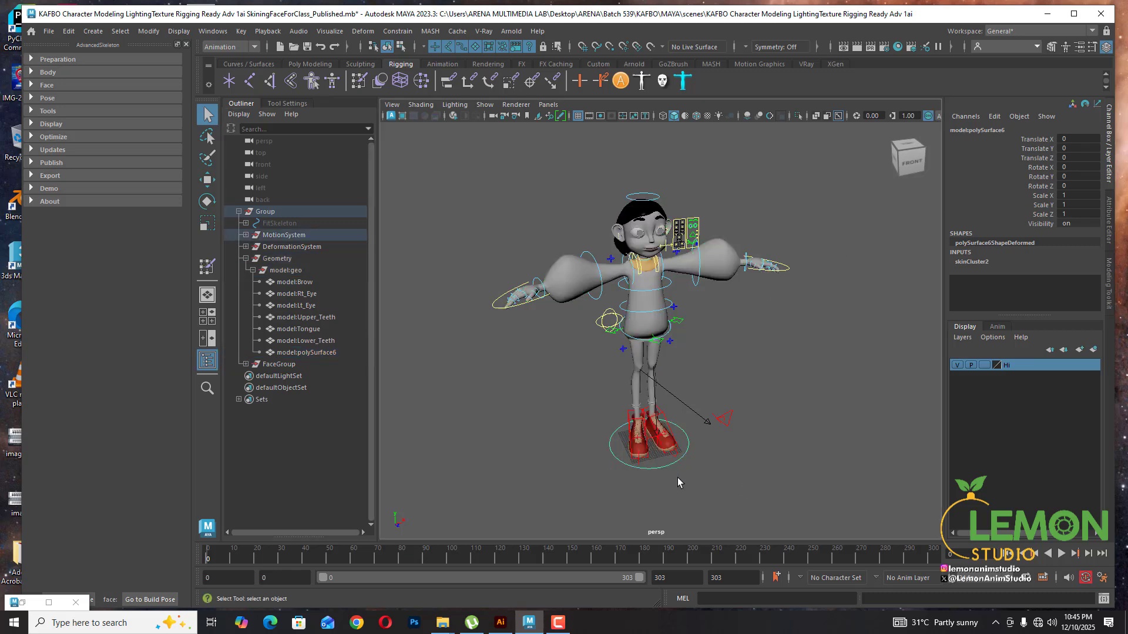
pyautogui.click(486, 105)
pyautogui.click(511, 292)
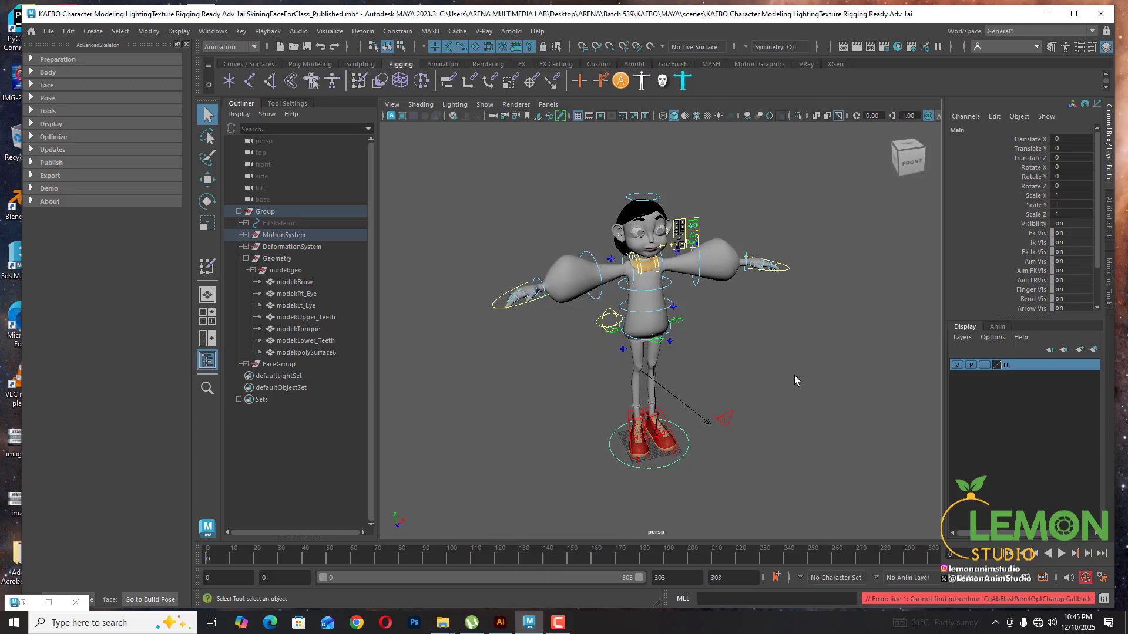
pyautogui.click(485, 104)
pyautogui.click(825, 433)
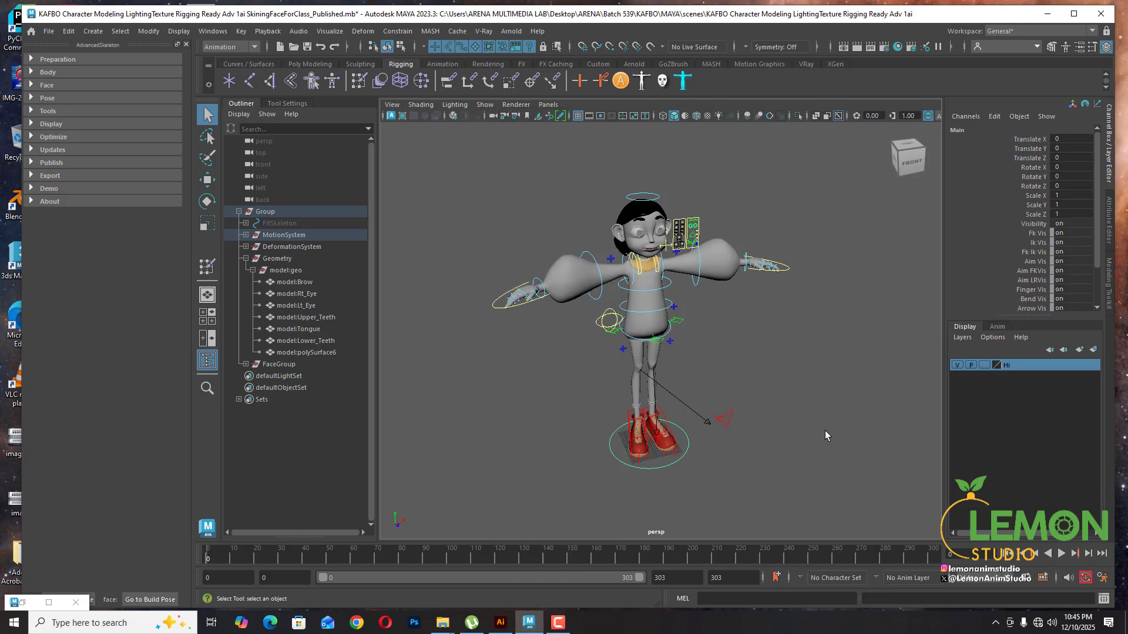
# Set the Main control's Joint Vis to off, deselect it and collapse the Outliner
pyautogui.moveTo(662, 463); pyautogui.dragTo(681, 486)
pyautogui.moveTo(1097, 235); pyautogui.dragTo(1100, 274)
pyautogui.click(1038, 279)
pyautogui.moveTo(846, 359); pyautogui.dragTo(662, 346, button='middle')
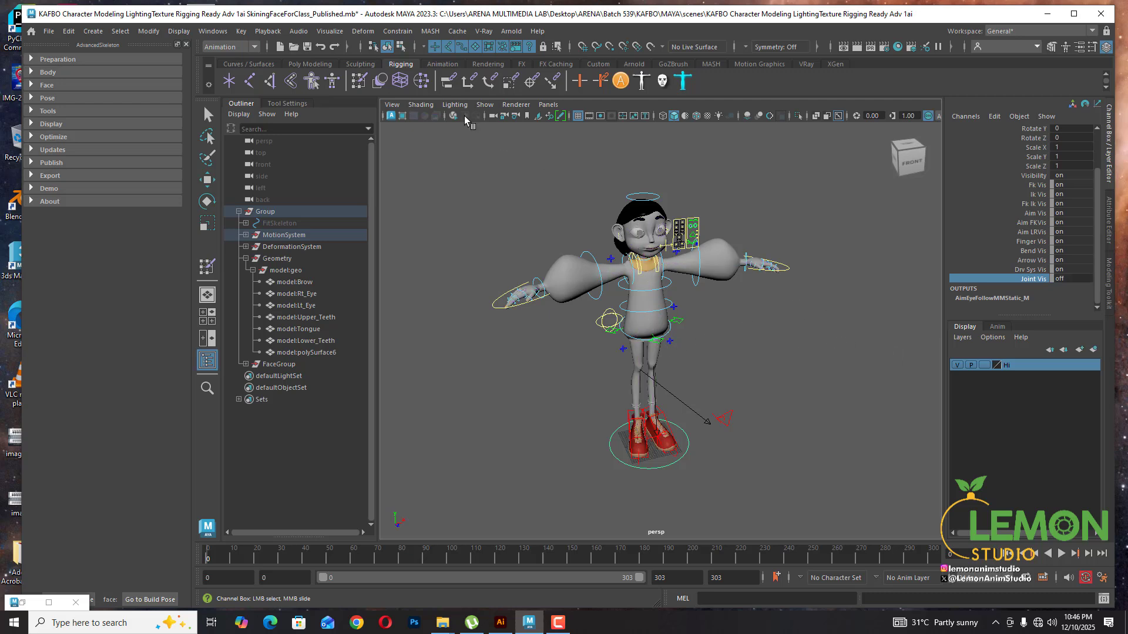
pyautogui.click(484, 104)
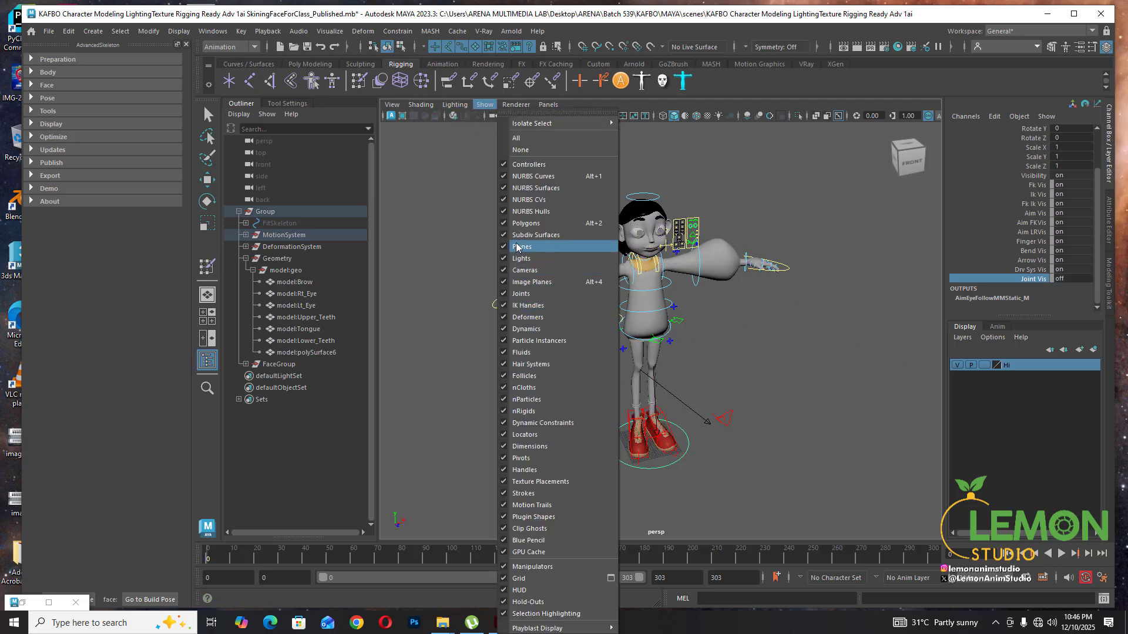
pyautogui.click(690, 329)
pyautogui.click(246, 105)
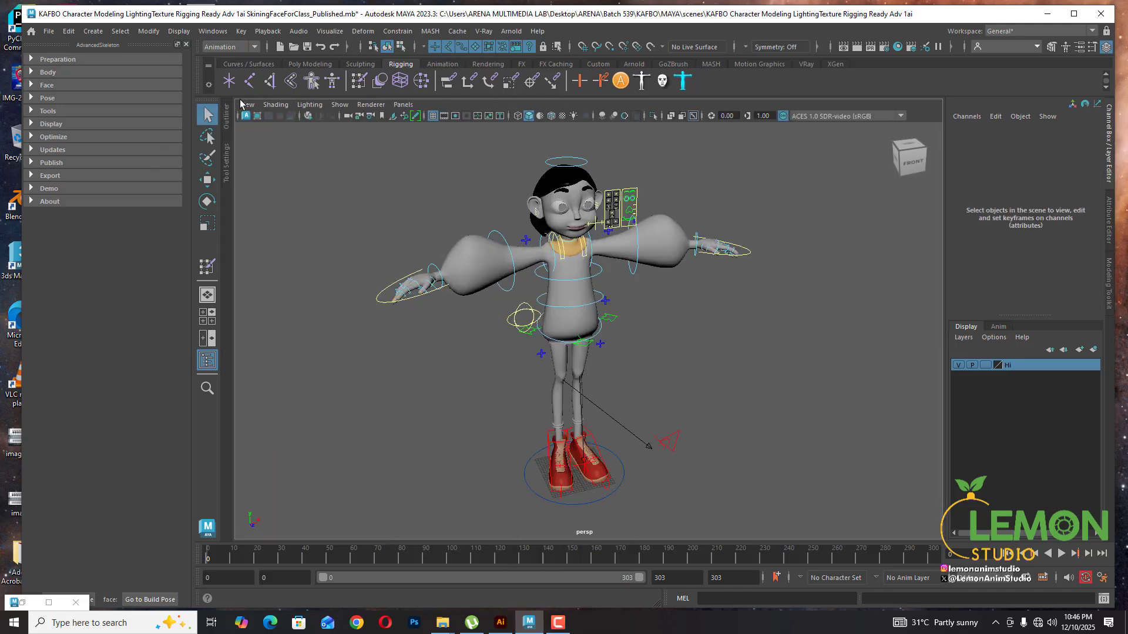
# Test the Blink attribute on both eye controls in the face panel at 10 and return it to 0
pyautogui.scroll(3, 533, 274)
pyautogui.keyDown('alt'); pyautogui.moveTo(639, 324); pyautogui.dragTo(602, 308); pyautogui.keyUp('alt')
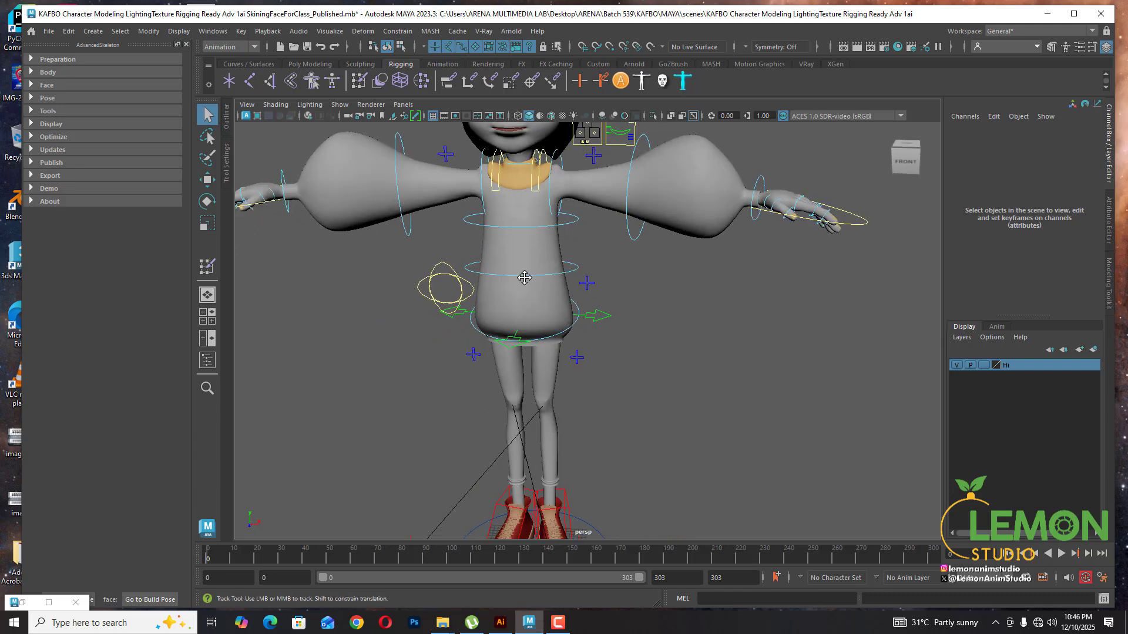
pyautogui.keyDown('alt'); pyautogui.moveTo(524, 279); pyautogui.dragTo(534, 380, button='middle'); pyautogui.keyUp('alt')
pyautogui.keyDown('alt'); pyautogui.moveTo(629, 356); pyautogui.dragTo(636, 443, button='middle'); pyautogui.keyUp('alt')
pyautogui.scroll(5, 637, 435)
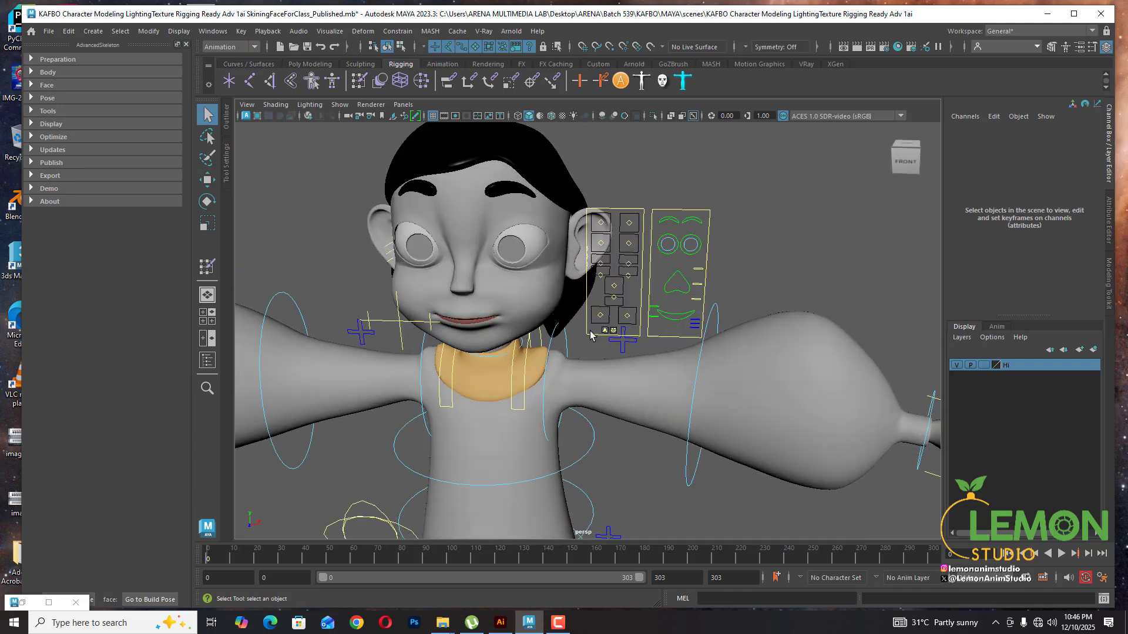
pyautogui.keyDown('alt'); pyautogui.moveTo(641, 312); pyautogui.dragTo(660, 262); pyautogui.keyUp('alt')
pyautogui.keyDown('alt'); pyautogui.moveTo(660, 262); pyautogui.dragTo(691, 310, button='middle'); pyautogui.keyUp('alt')
pyautogui.scroll(2, 691, 309)
pyautogui.keyDown('alt'); pyautogui.moveTo(686, 305); pyautogui.dragTo(693, 309); pyautogui.keyUp('alt')
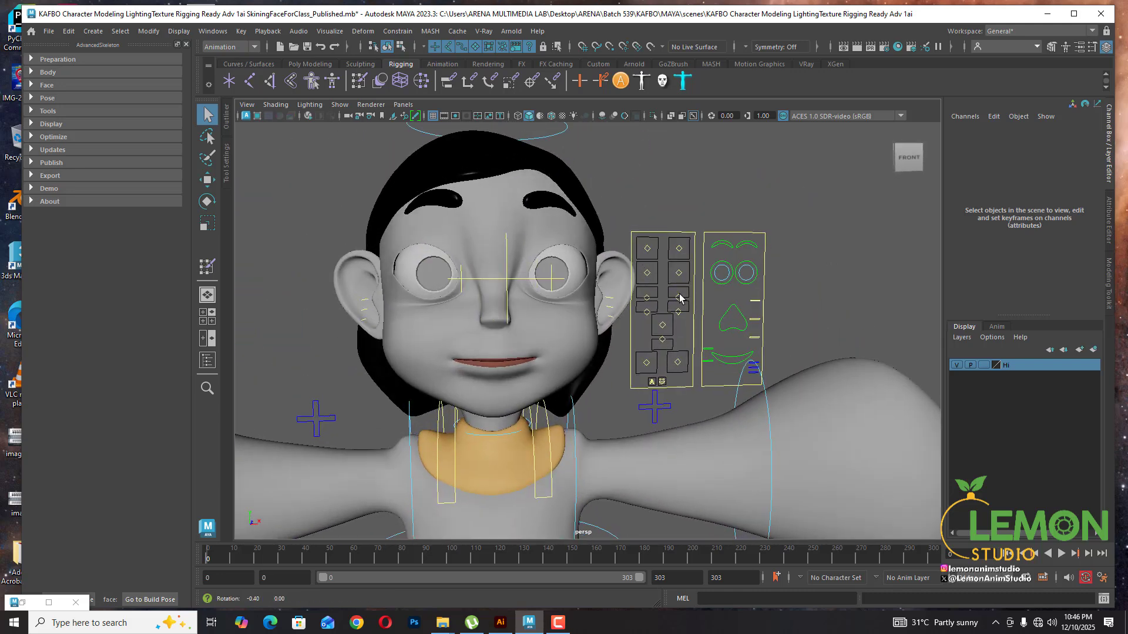
pyautogui.moveTo(642, 268); pyautogui.dragTo(685, 276)
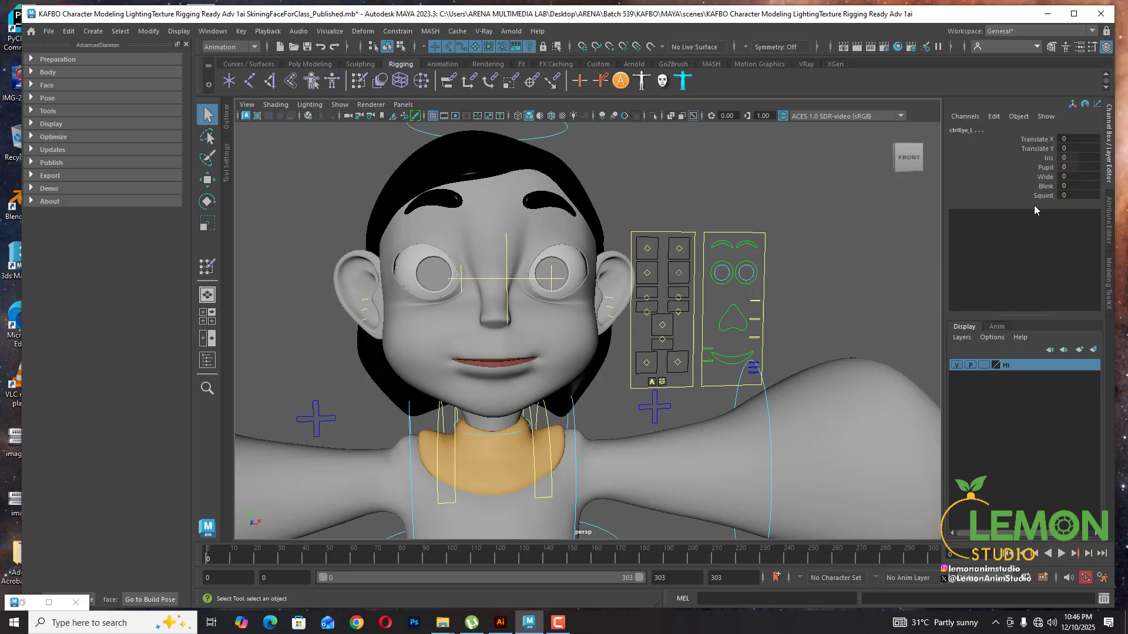
pyautogui.click(1044, 186)
pyautogui.moveTo(776, 241); pyautogui.dragTo(942, 270, button='middle')
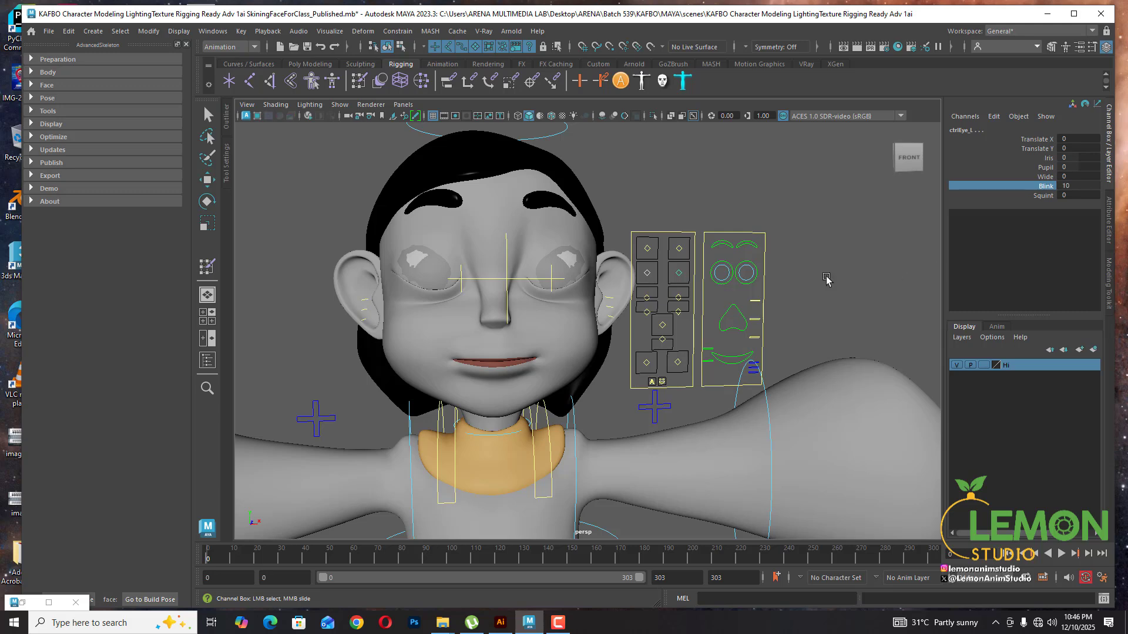
pyautogui.moveTo(827, 280); pyautogui.dragTo(646, 265, button='middle')
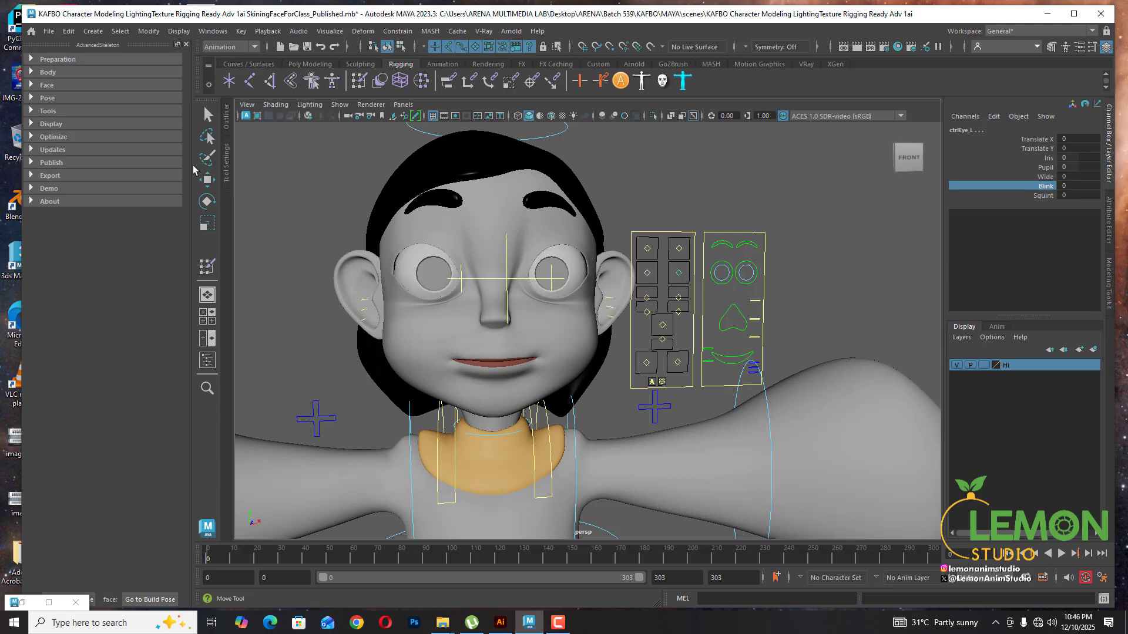
# Close the AdvancedSkeleton panel and view the character's face and face controls from an angle
pyautogui.click(187, 44)
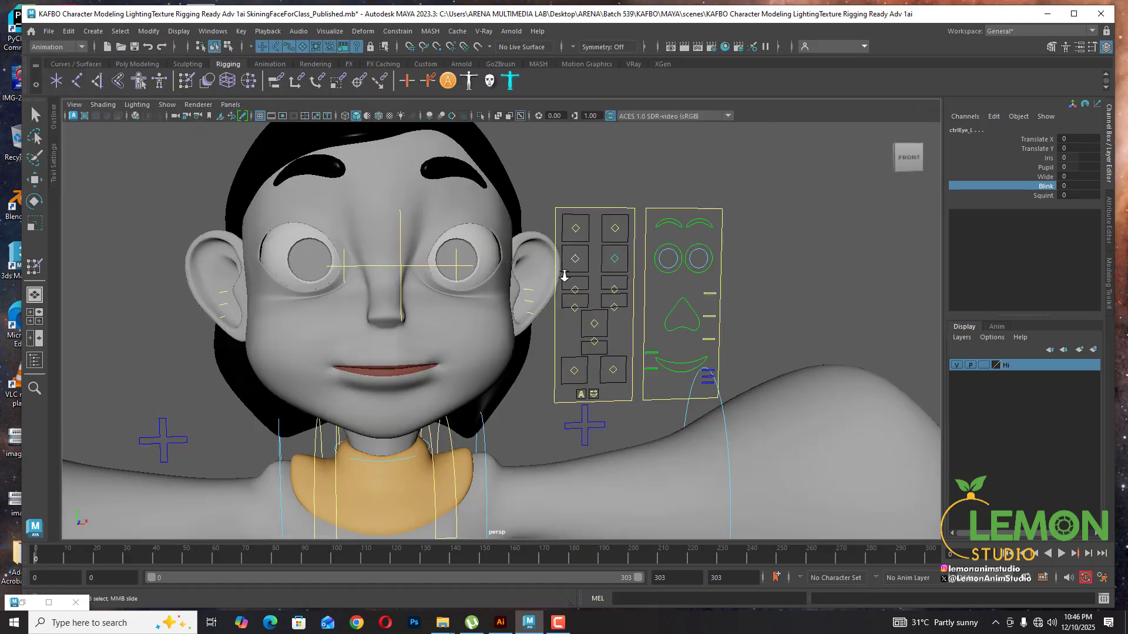
pyautogui.scroll(-8, 564, 276)
pyautogui.keyDown('alt'); pyautogui.moveTo(688, 270); pyautogui.dragTo(667, 274); pyautogui.keyUp('alt')
pyautogui.scroll(6, 467, 368)
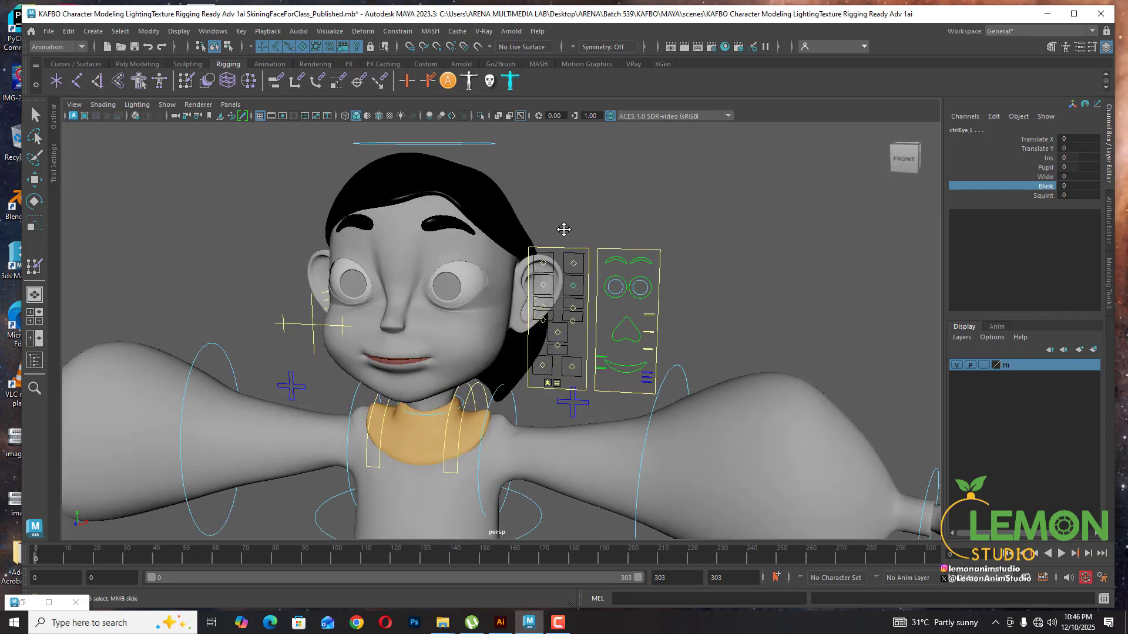
pyautogui.keyDown('alt'); pyautogui.moveTo(564, 230); pyautogui.dragTo(620, 231, button='middle'); pyautogui.keyUp('alt')
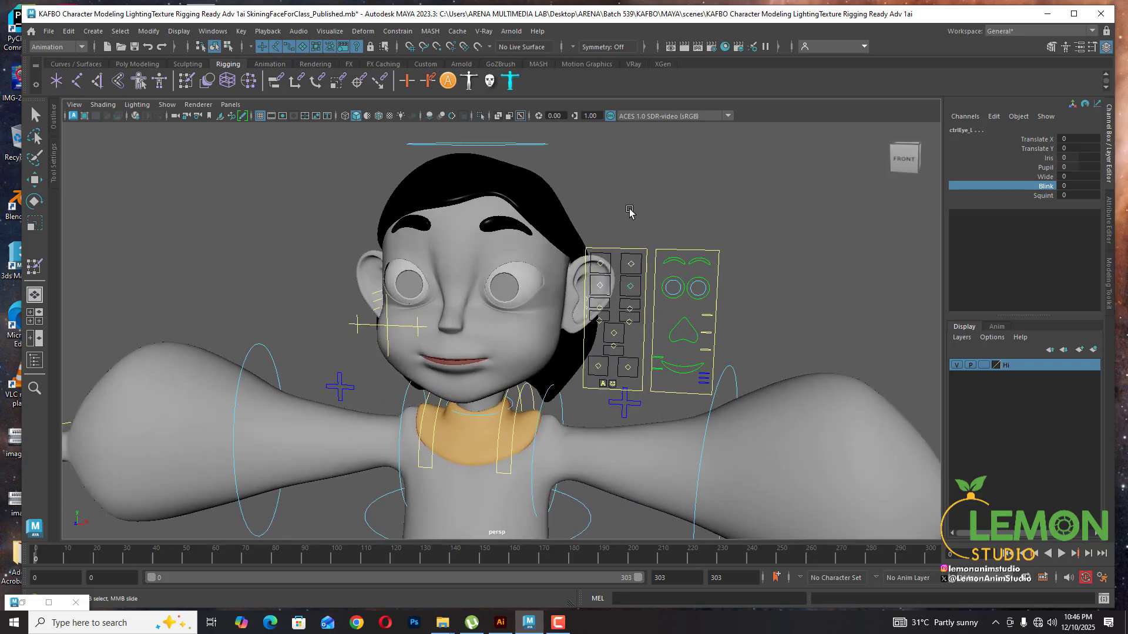
pyautogui.keyDown('alt'); pyautogui.moveTo(614, 199); pyautogui.dragTo(681, 199); pyautogui.keyUp('alt')
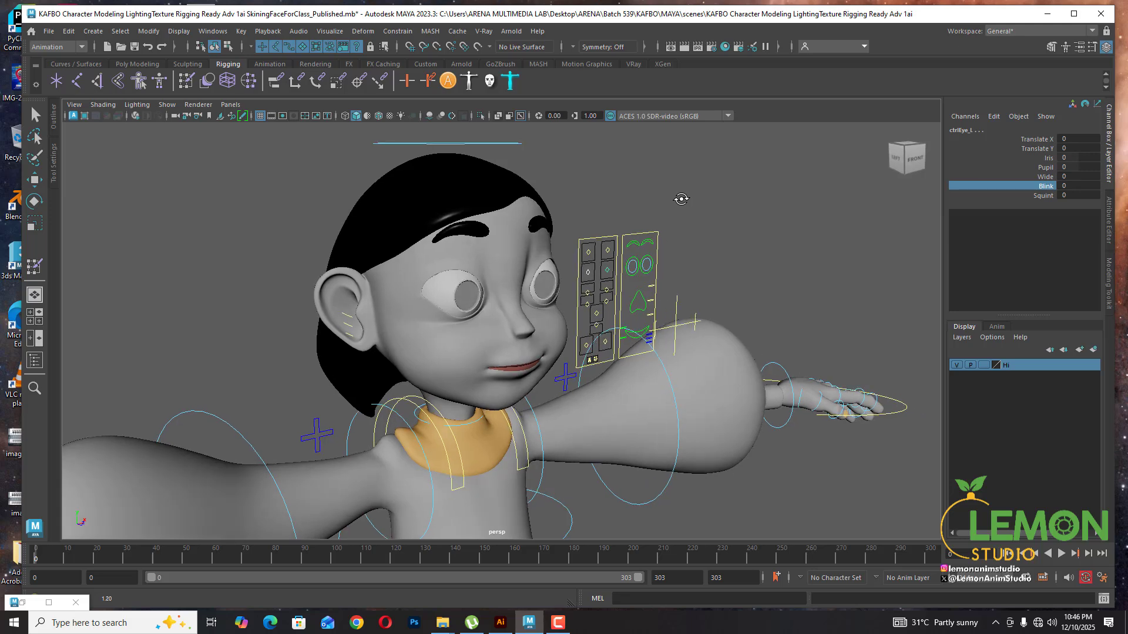
pyautogui.keyDown('alt'); pyautogui.moveTo(681, 200); pyautogui.dragTo(628, 201); pyautogui.keyUp('alt')
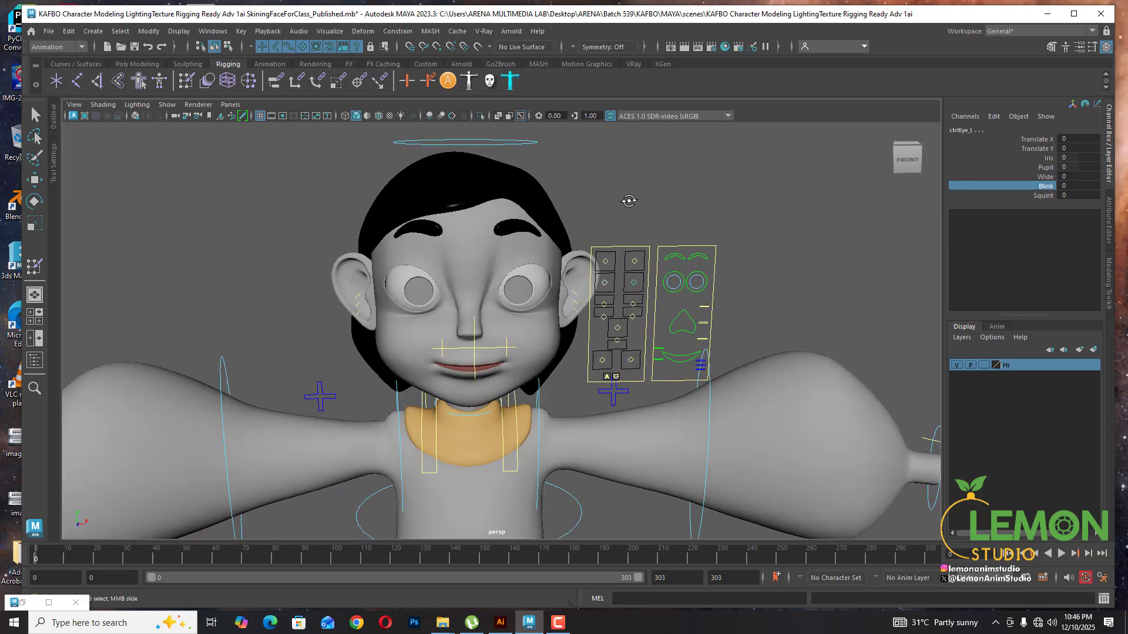
pyautogui.keyDown('alt'); pyautogui.moveTo(760, 262); pyautogui.dragTo(691, 213, button='middle'); pyautogui.keyUp('alt')
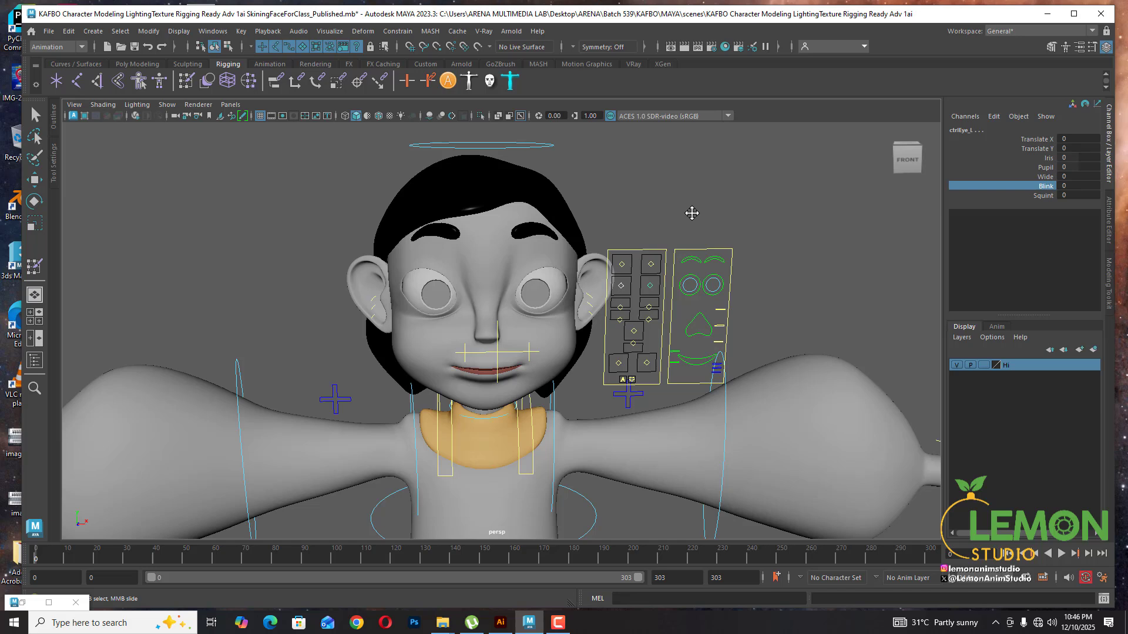
# Open the Set Driven Key window from the Animation menu set and place it clear of the face control panels
pyautogui.click(81, 48)
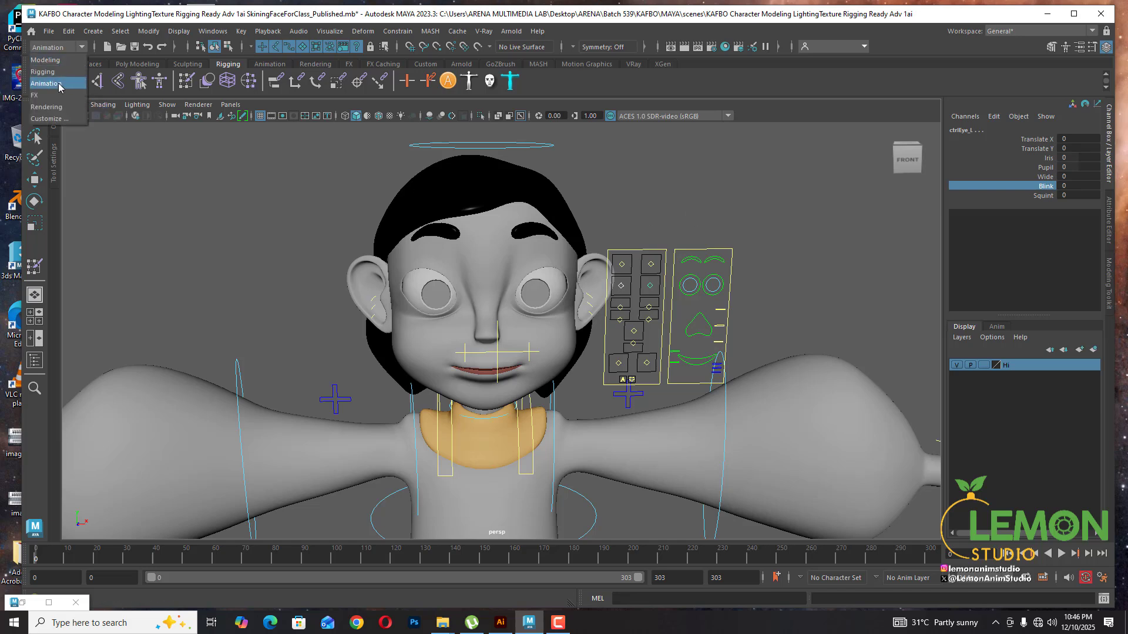
pyautogui.click(59, 89)
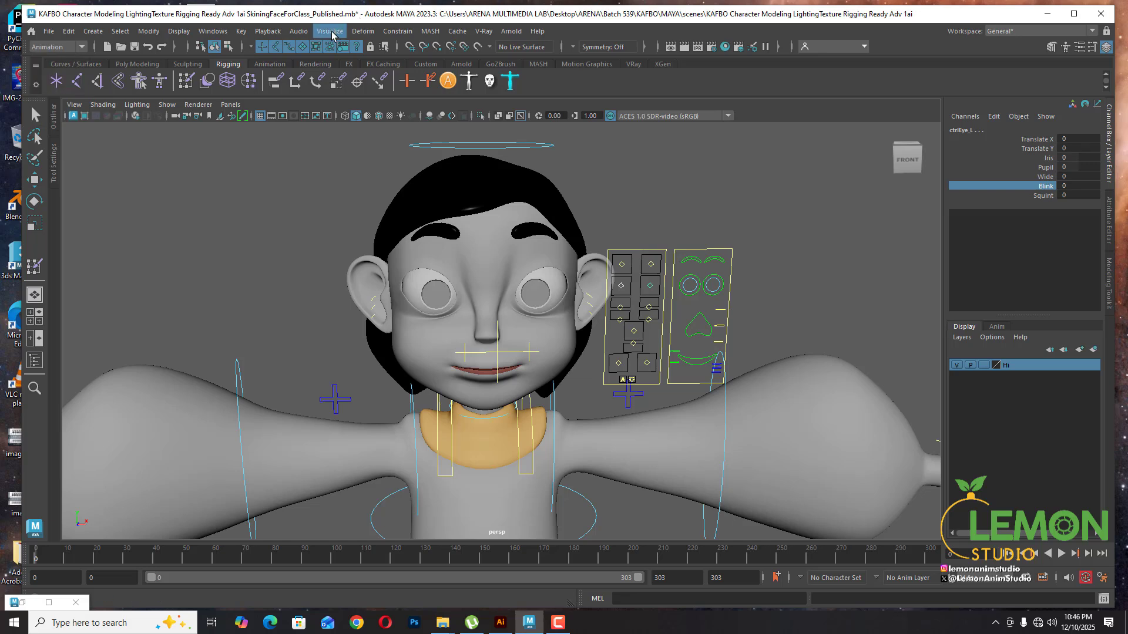
pyautogui.click(241, 31)
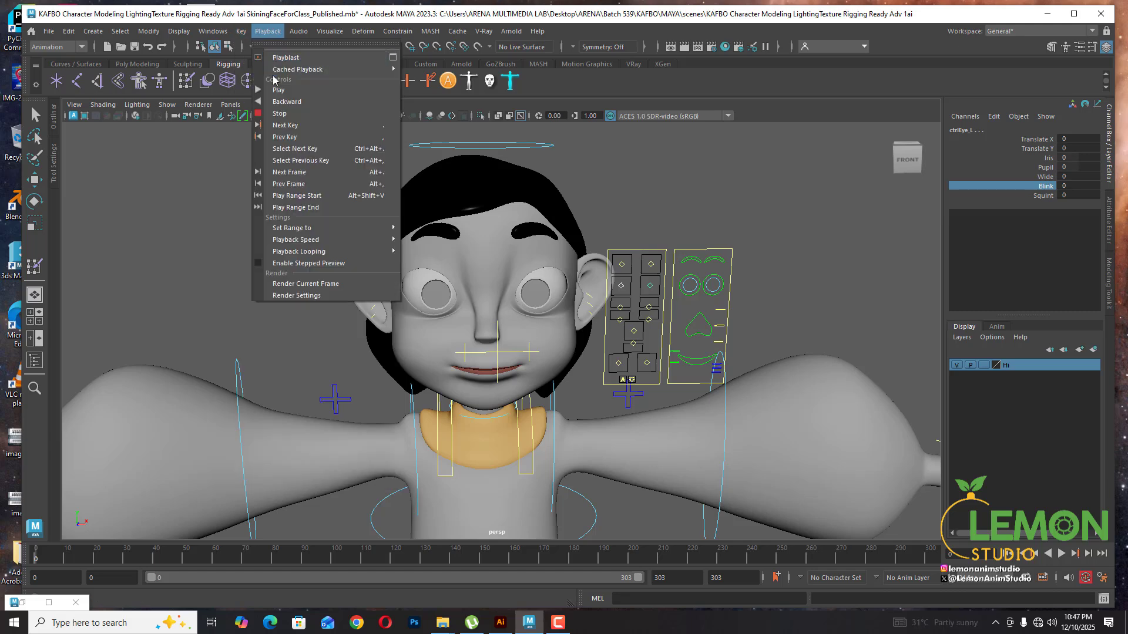
pyautogui.moveTo(280, 140)
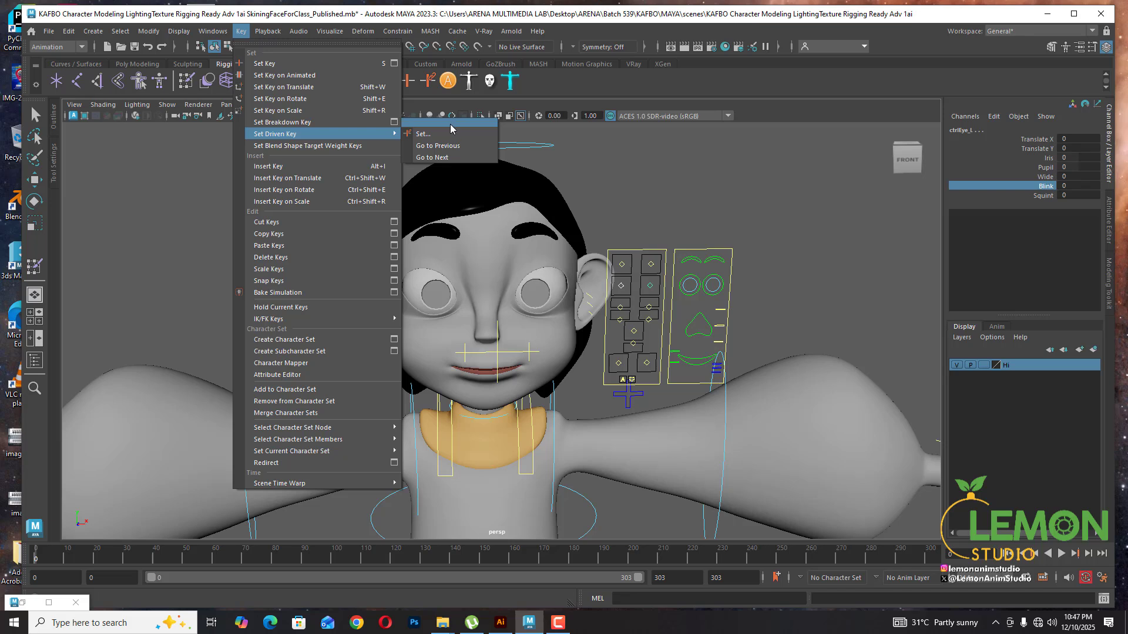
pyautogui.click(434, 134)
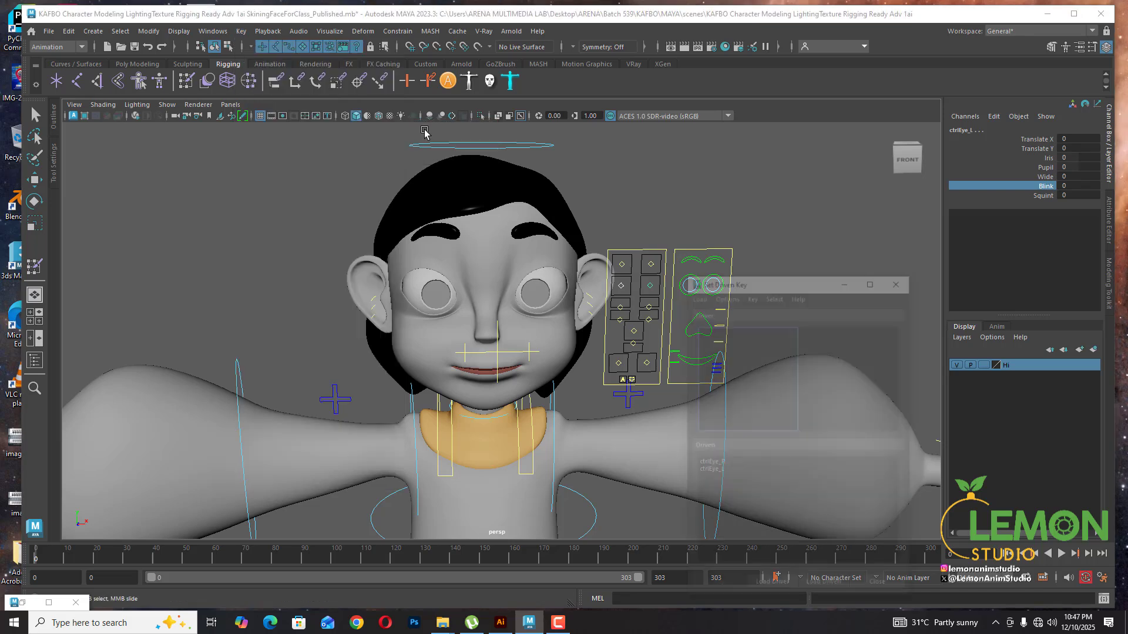
pyautogui.moveTo(765, 281); pyautogui.dragTo(763, 176)
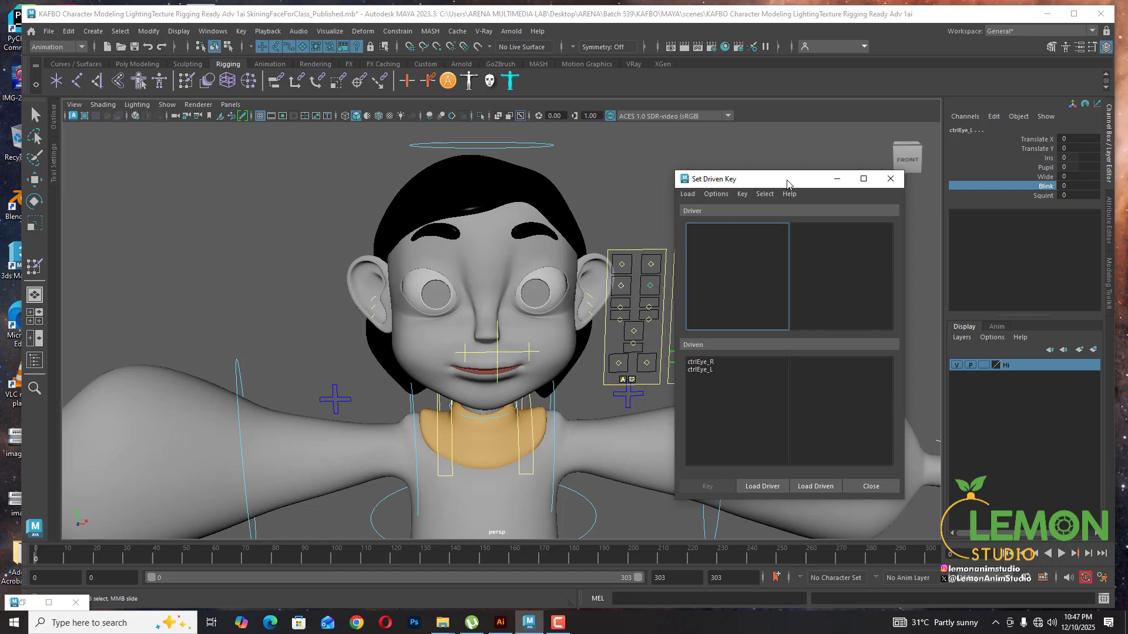
pyautogui.moveTo(795, 182); pyautogui.dragTo(313, 154)
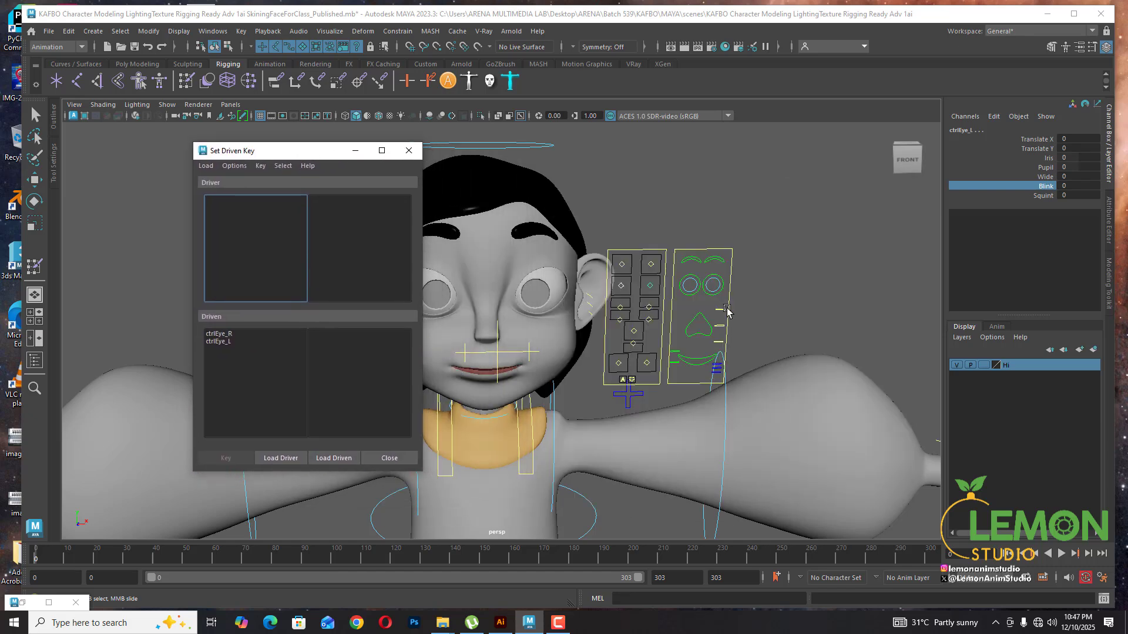
# Select only the left eye control in the face panel and minimize the Set Driven Key window
pyautogui.click(649, 284)
pyautogui.keyDown('alt'); pyautogui.moveTo(563, 313); pyautogui.dragTo(649, 312, button='right'); pyautogui.keyUp('alt')
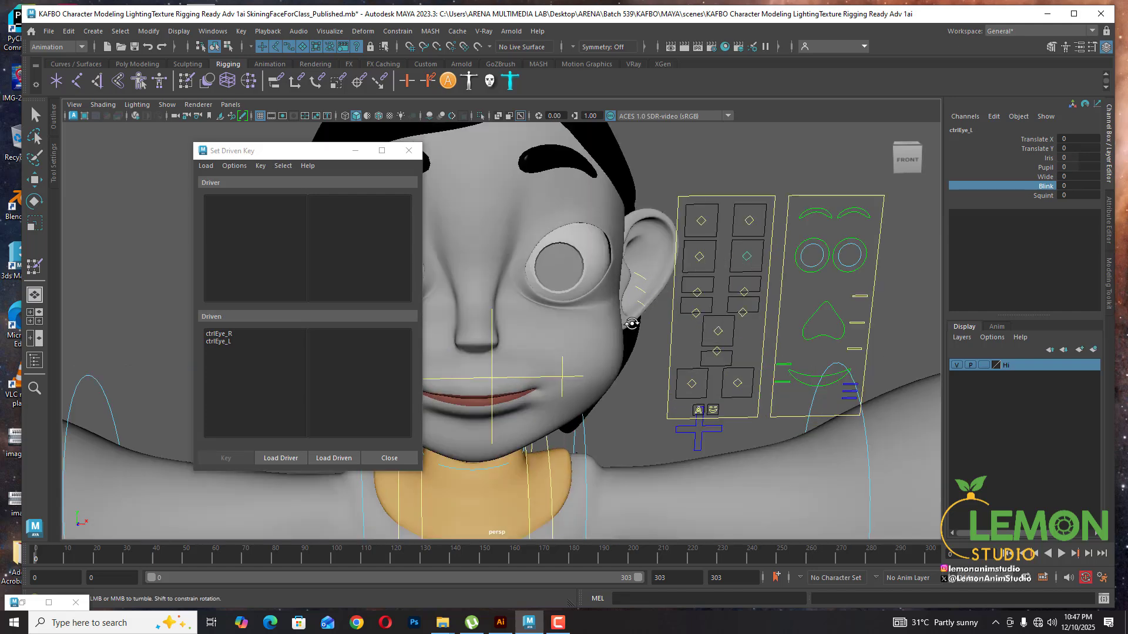
pyautogui.keyDown('alt'); pyautogui.moveTo(649, 311); pyautogui.dragTo(594, 312); pyautogui.keyUp('alt')
pyautogui.moveTo(728, 305)
pyautogui.keyDown('alt'); pyautogui.mouseDown()
pyautogui.moveTo(742, 311)
pyautogui.moveTo(708, 313)
pyautogui.mouseUp(); pyautogui.keyUp('alt')
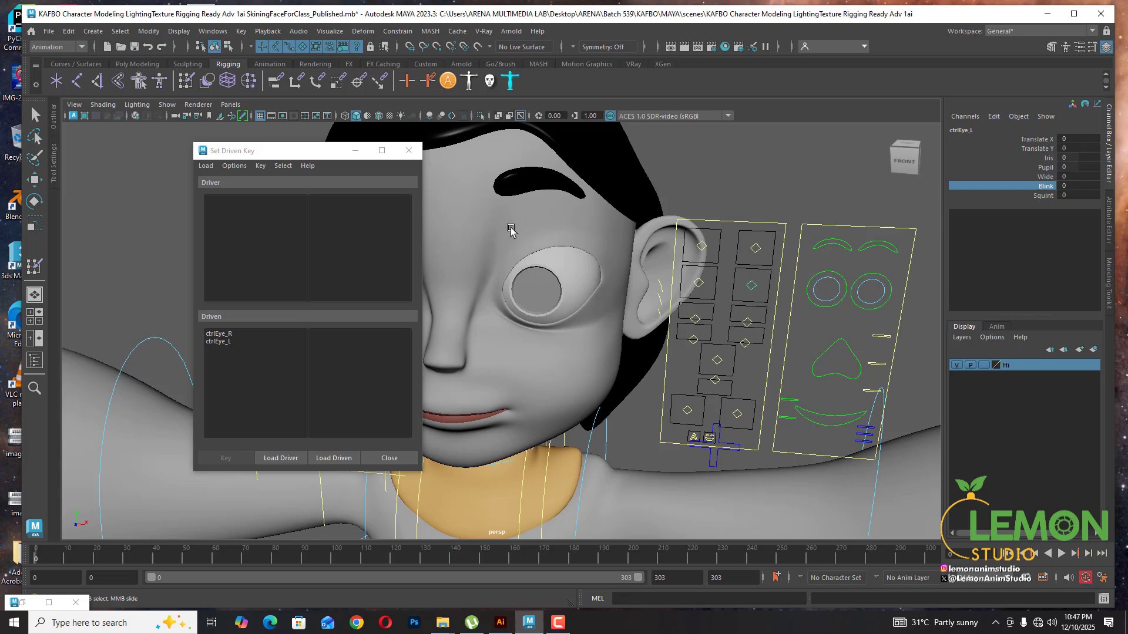
pyautogui.click(355, 151)
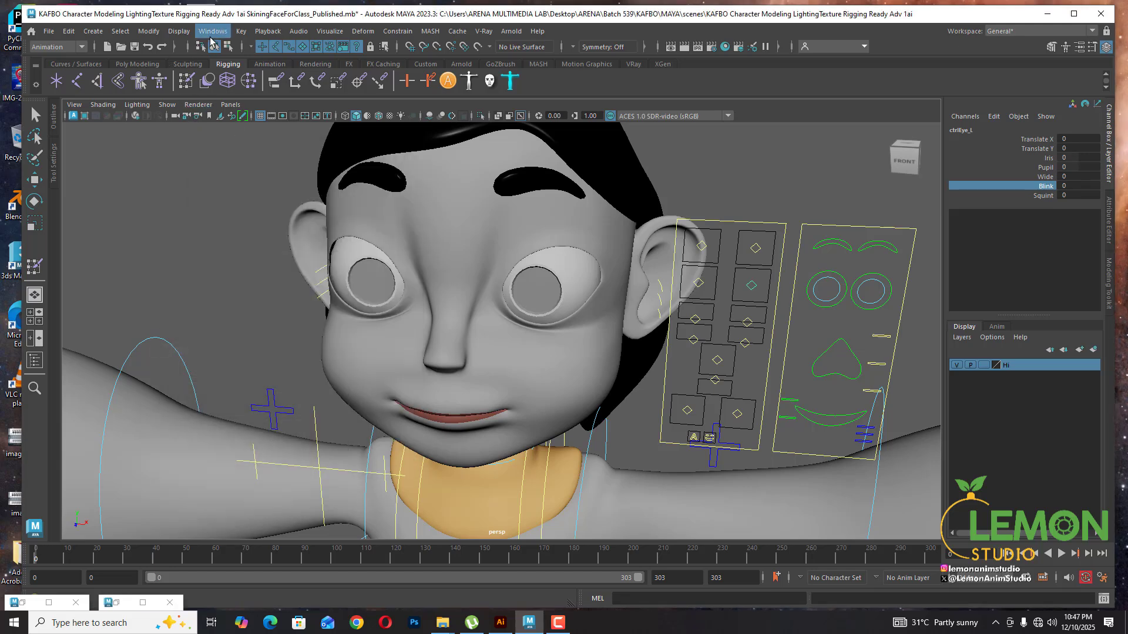
# Open the Shape Editor and place it beside the character's face so both eyes stay in view
pyautogui.click(212, 31)
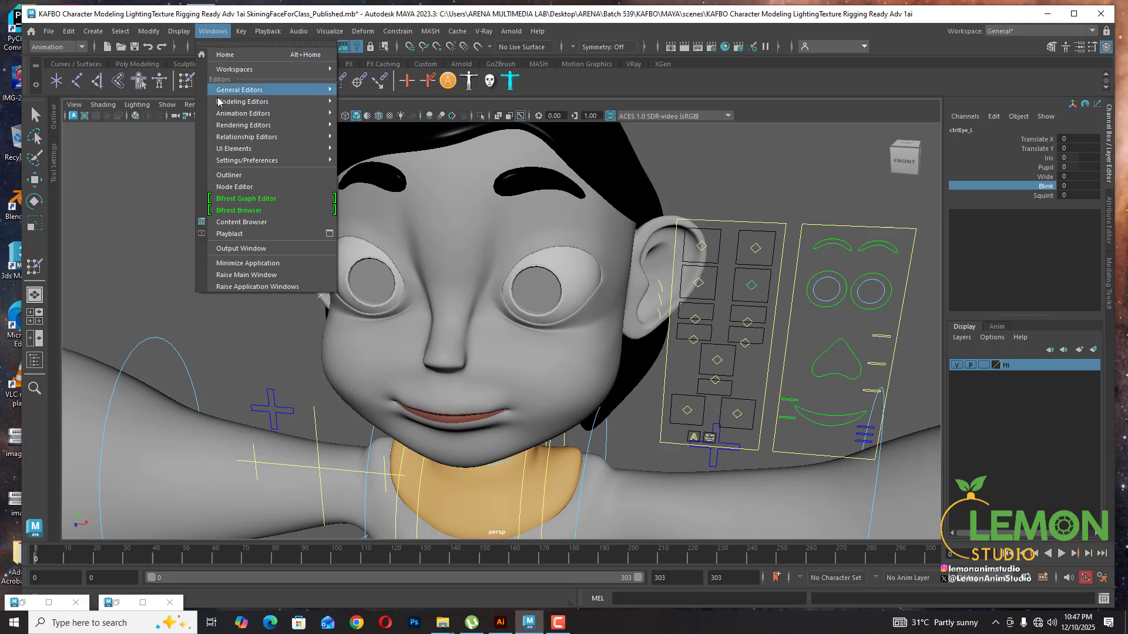
pyautogui.moveTo(262, 116)
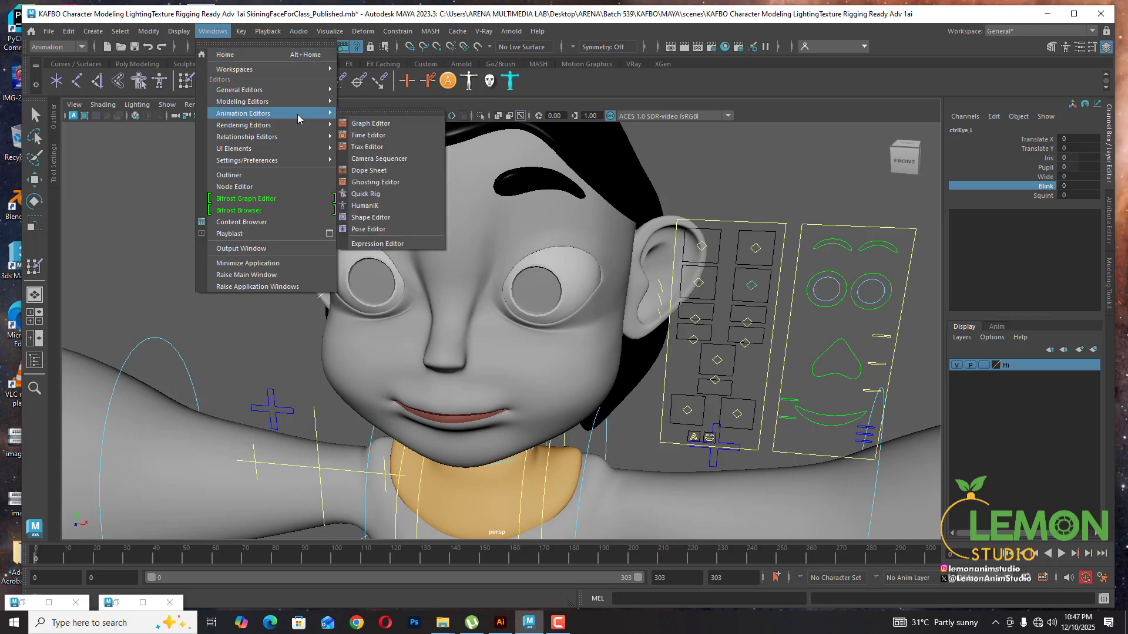
pyautogui.click(374, 221)
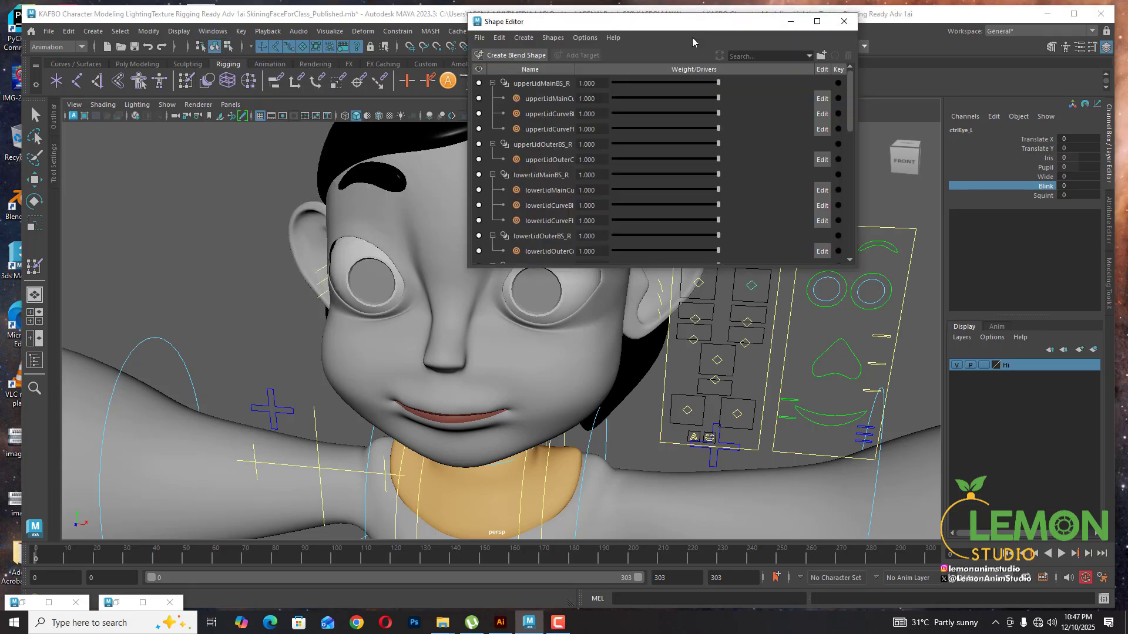
pyautogui.moveTo(693, 21); pyautogui.dragTo(409, 211)
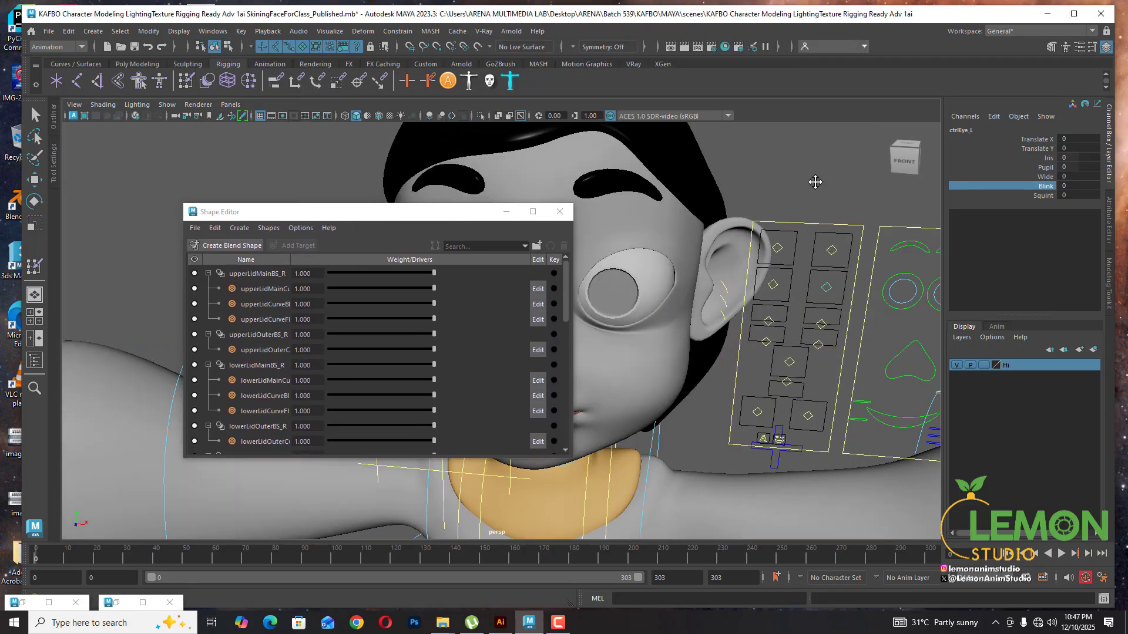
pyautogui.keyDown('alt'); pyautogui.moveTo(816, 182); pyautogui.dragTo(786, 220, button='middle'); pyautogui.keyUp('alt')
pyautogui.scroll(-3, 778, 220)
pyautogui.keyDown('alt'); pyautogui.moveTo(776, 221); pyautogui.dragTo(750, 279); pyautogui.keyUp('alt')
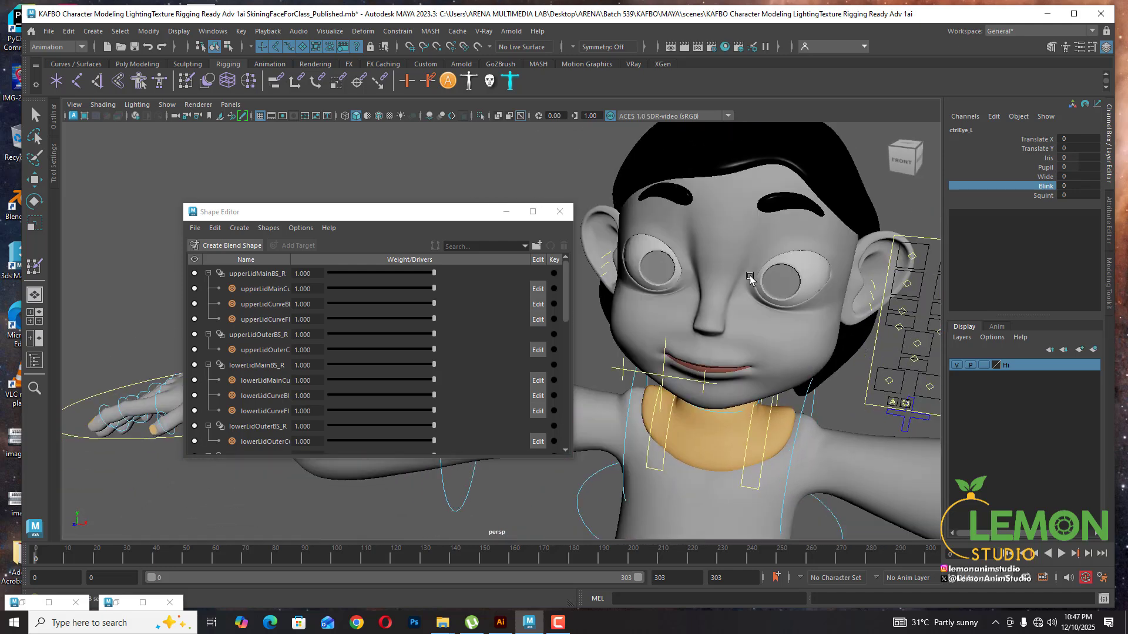
pyautogui.moveTo(415, 213); pyautogui.dragTo(329, 165)
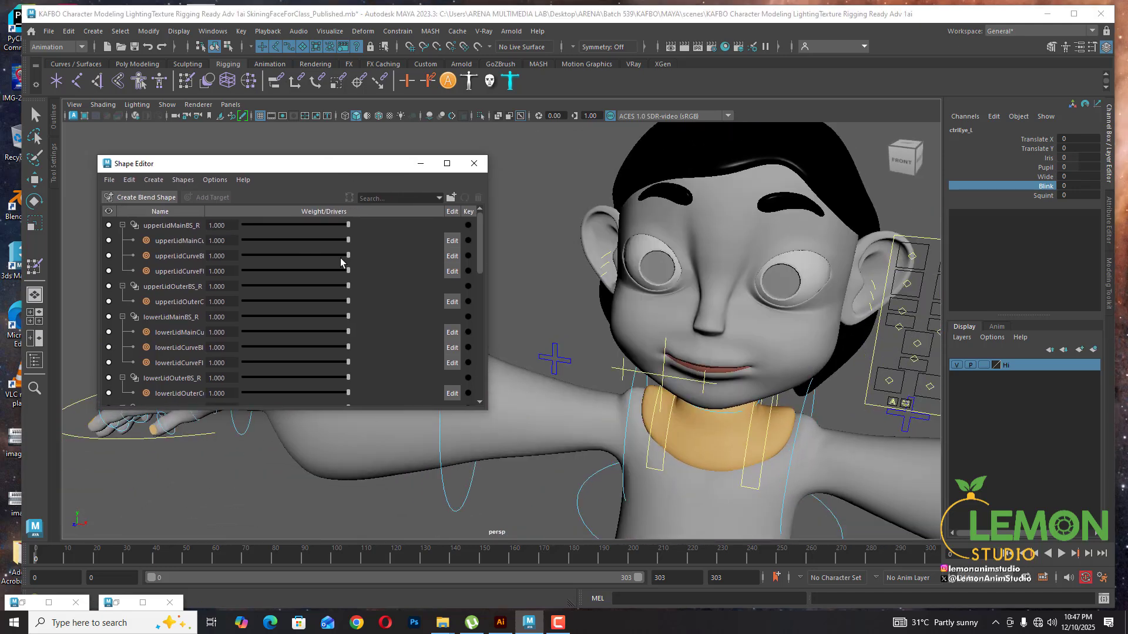
# Widen the Shape Editor's name column, test the upperLidMainBS_R weight and locate the lid curve blink shapes
pyautogui.moveTo(204, 211); pyautogui.dragTo(263, 212)
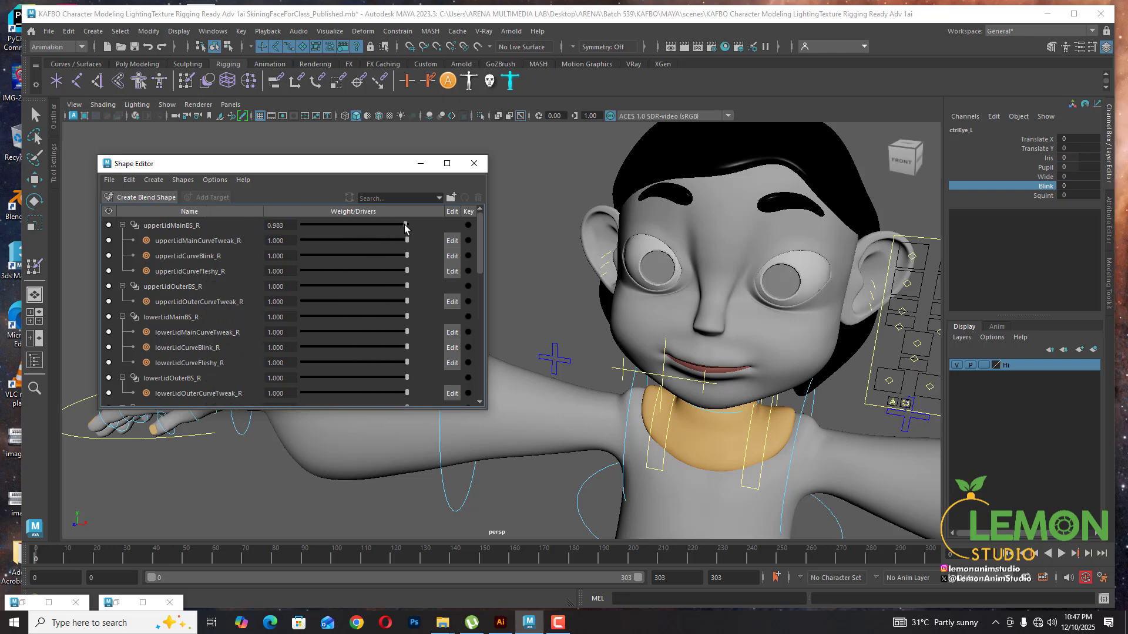
pyautogui.moveTo(405, 228); pyautogui.dragTo(448, 250)
pyautogui.scroll(-7, 277, 366)
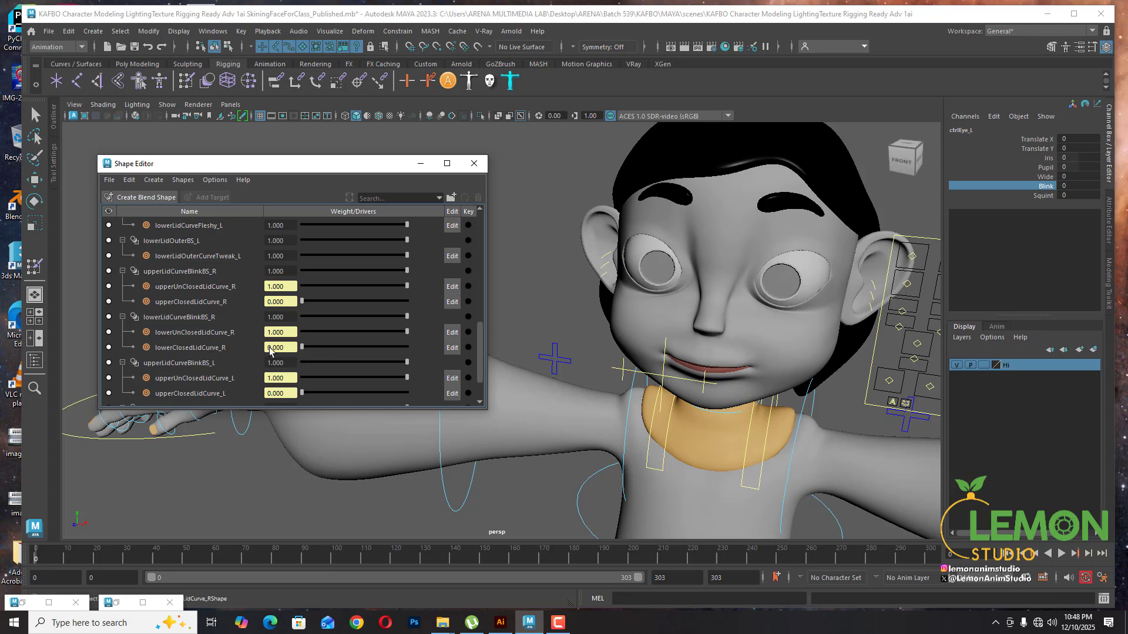
# Test the left eye control's Blink at 10 against the lid curve blend shape weights and return it to 0
pyautogui.keyDown('alt'); pyautogui.moveTo(812, 313); pyautogui.dragTo(820, 320); pyautogui.keyUp('alt')
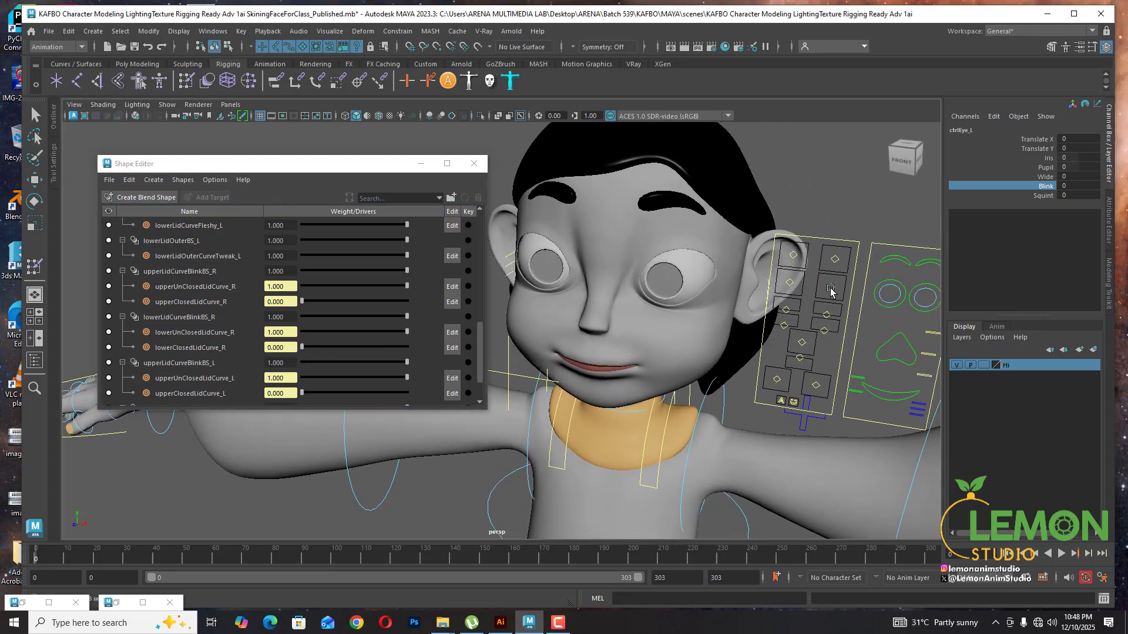
pyautogui.moveTo(803, 184); pyautogui.dragTo(830, 191, button='middle')
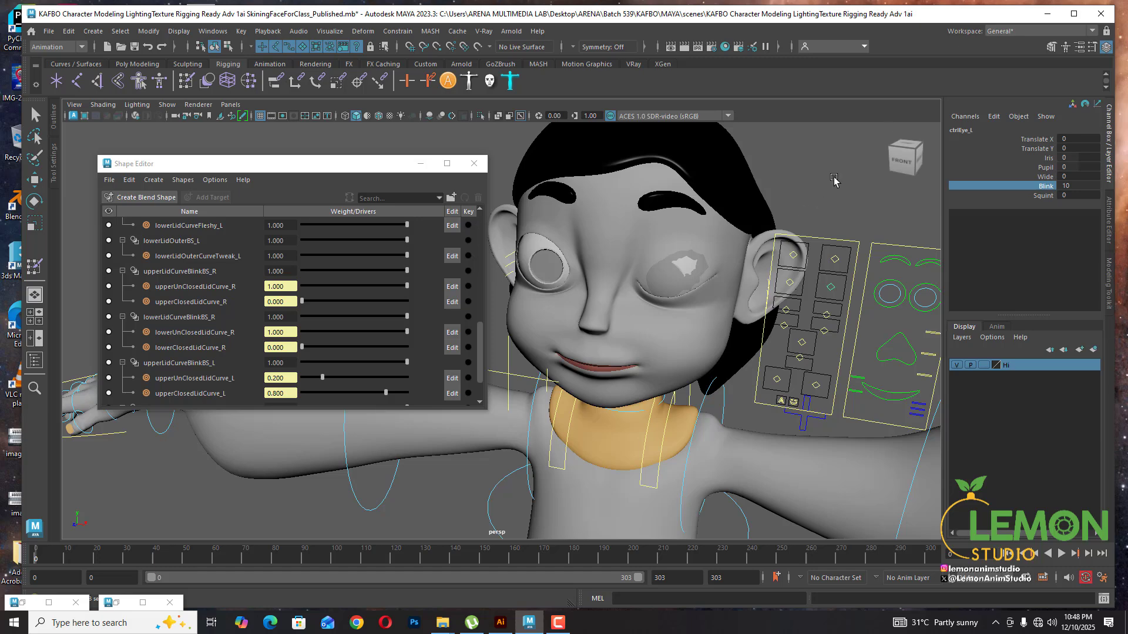
pyautogui.moveTo(871, 203); pyautogui.dragTo(745, 203, button='middle')
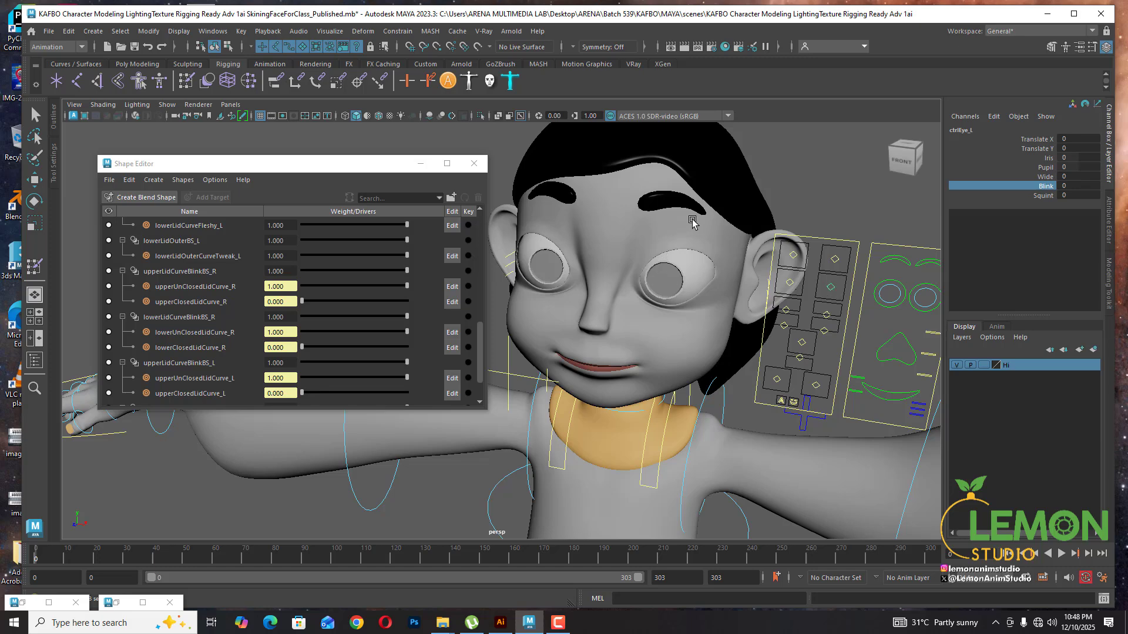
# Select the character's body mesh and open the options of the Blend Shape deformer
pyautogui.scroll(-4, 702, 220)
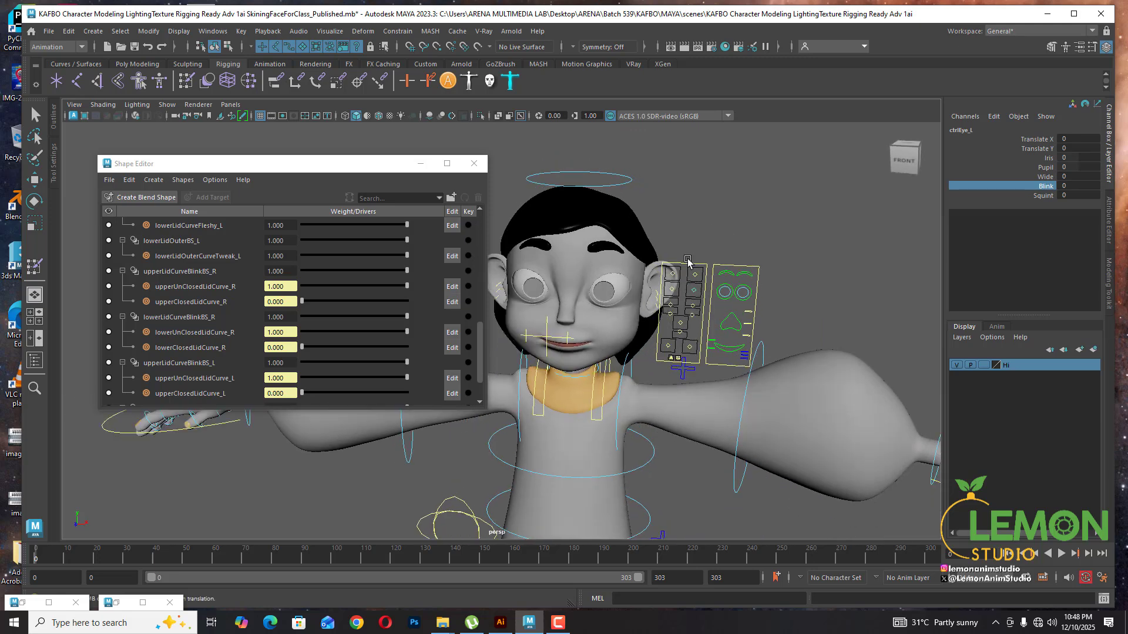
pyautogui.scroll(3, 688, 264)
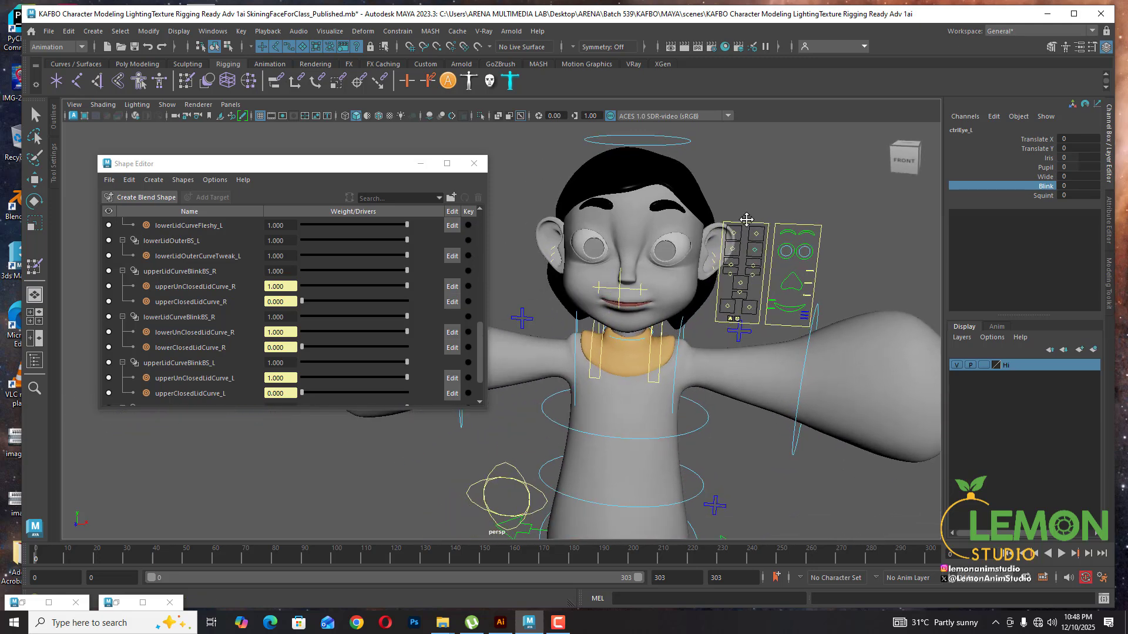
pyautogui.press('q')
pyautogui.click(683, 298)
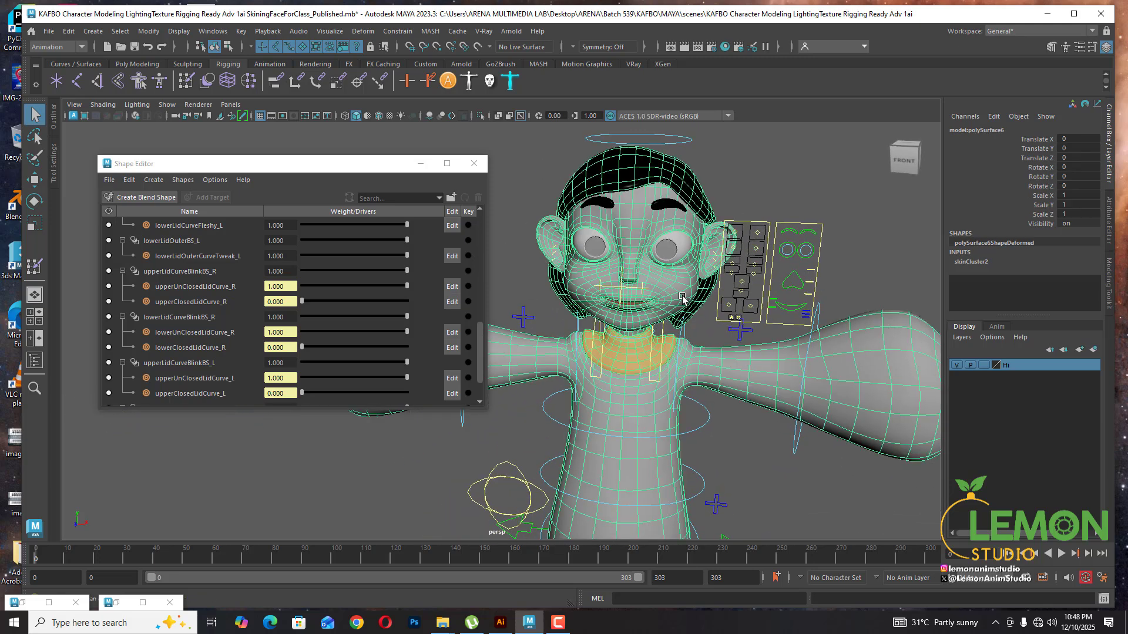
pyautogui.scroll(-1, 344, 323)
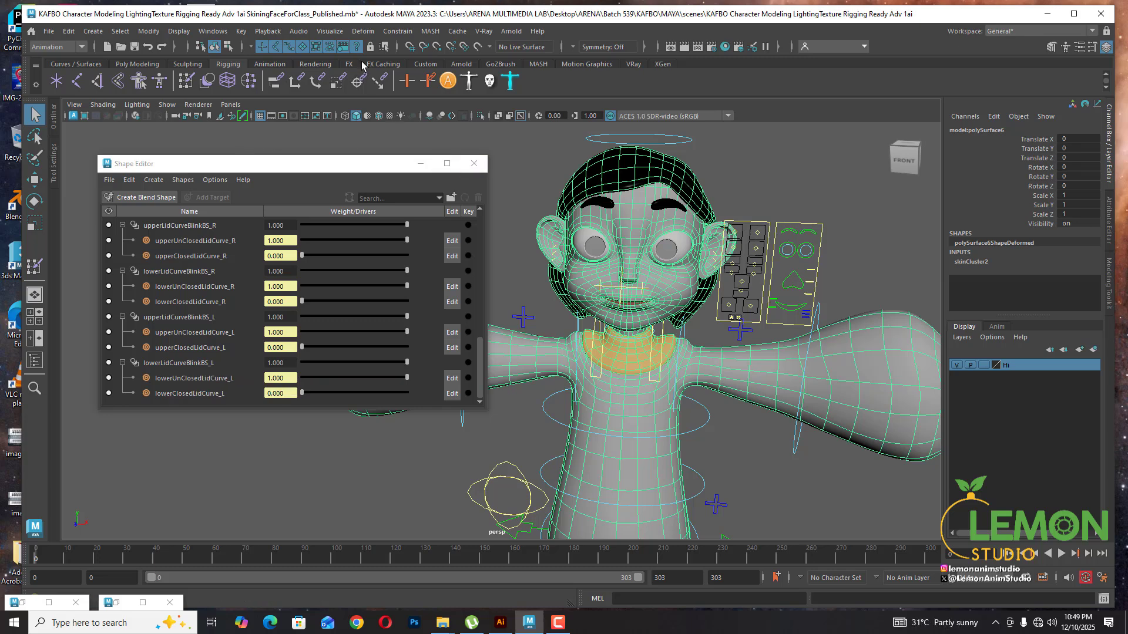
pyautogui.click(362, 31)
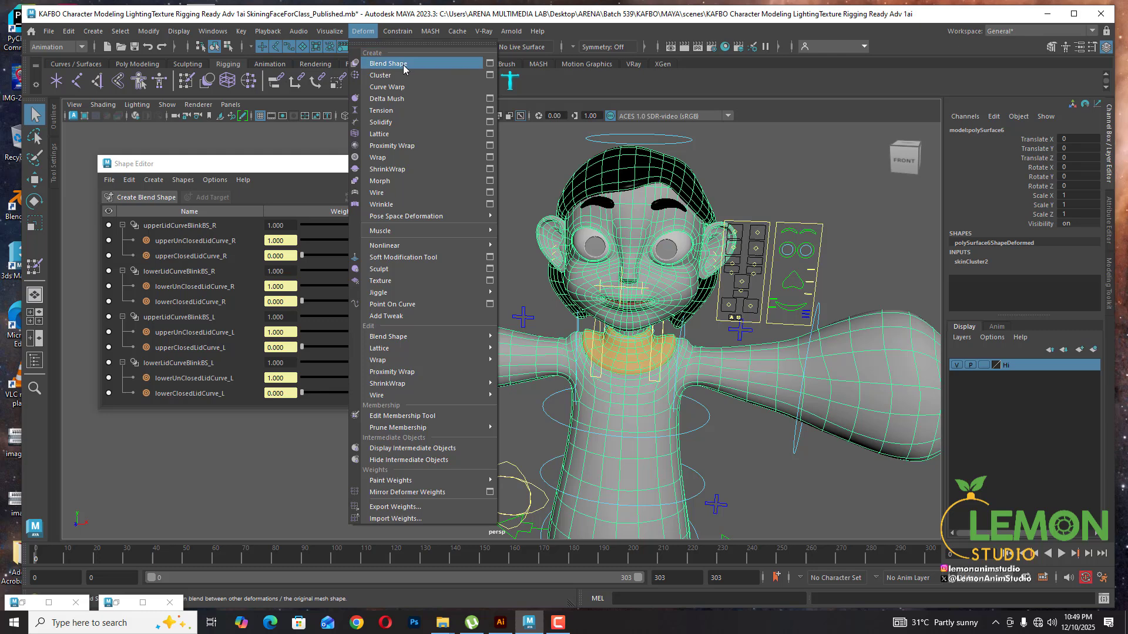
pyautogui.click(493, 64)
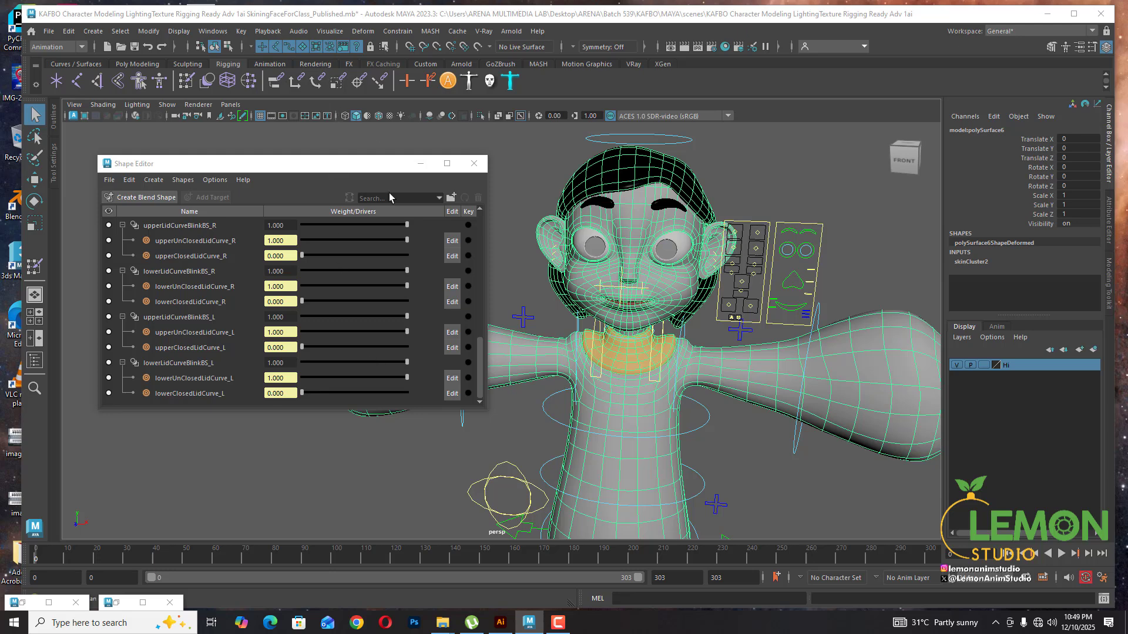
pyautogui.click(368, 34)
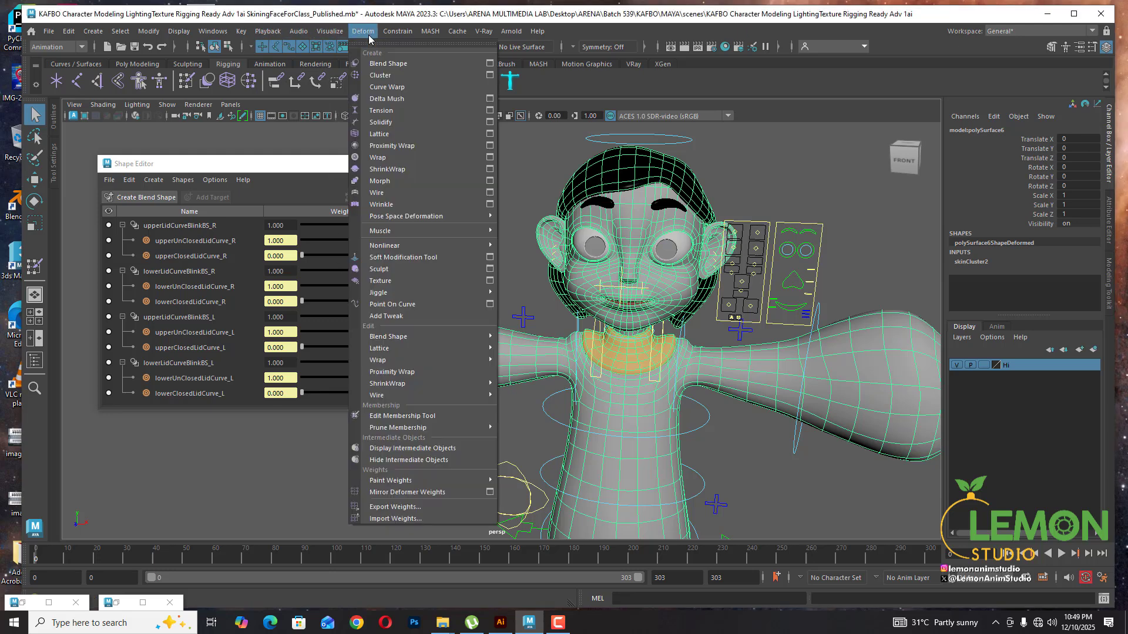
pyautogui.click(490, 63)
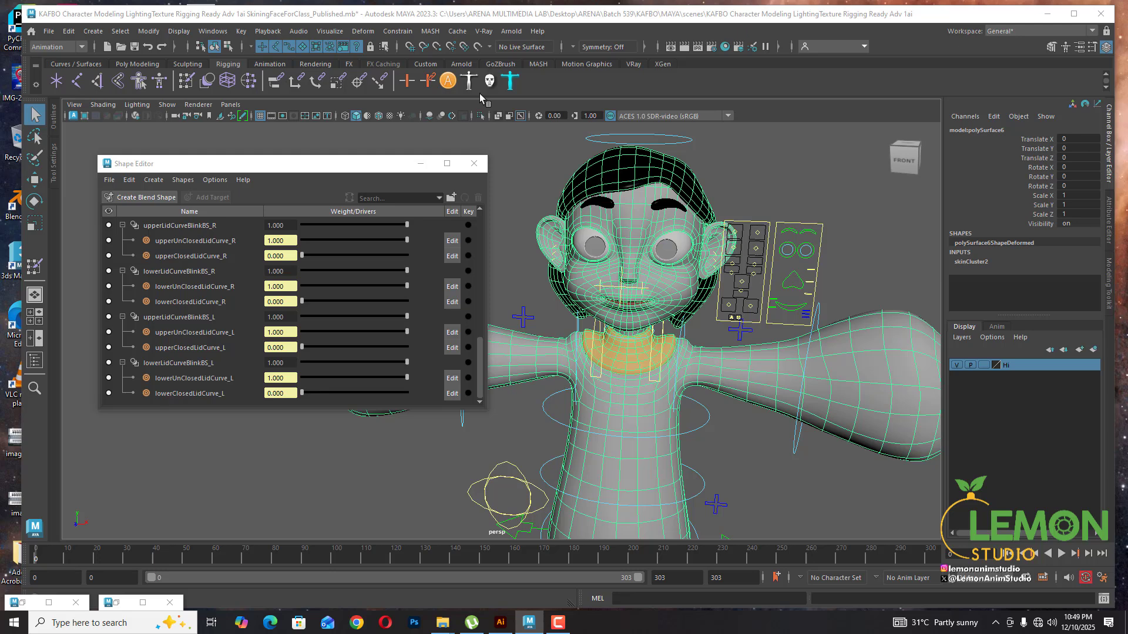
# Restore the Set Driven Key window over the Shape Editor and move the minimized GoZ update window out of the way
pyautogui.moveTo(354, 167); pyautogui.dragTo(391, 197)
pyautogui.click(111, 606)
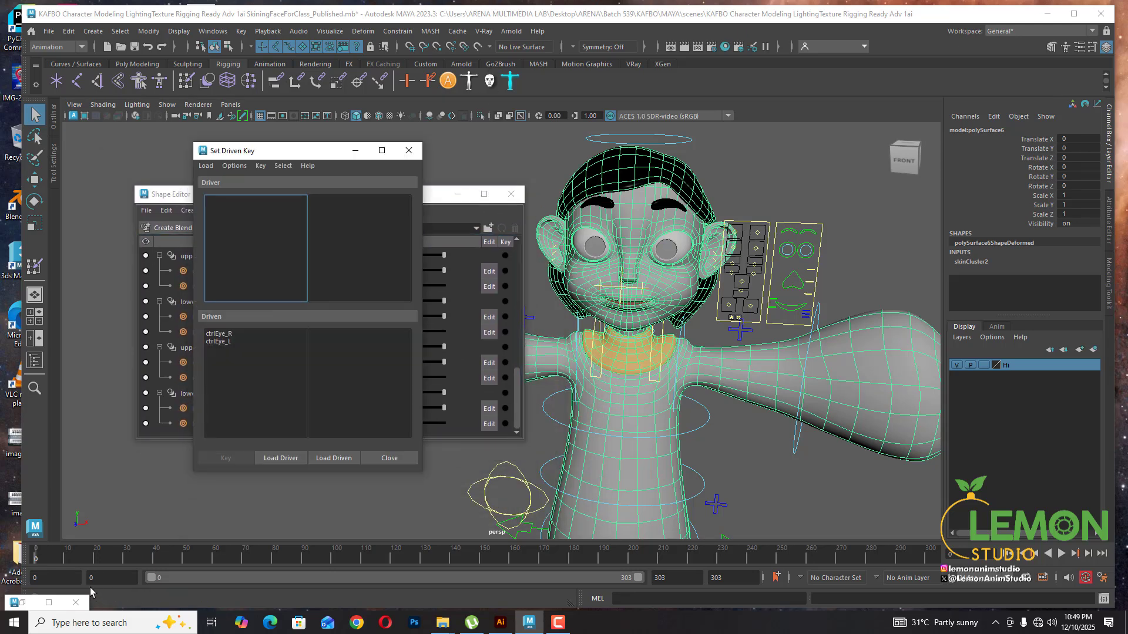
pyautogui.moveTo(87, 605); pyautogui.dragTo(1110, 591)
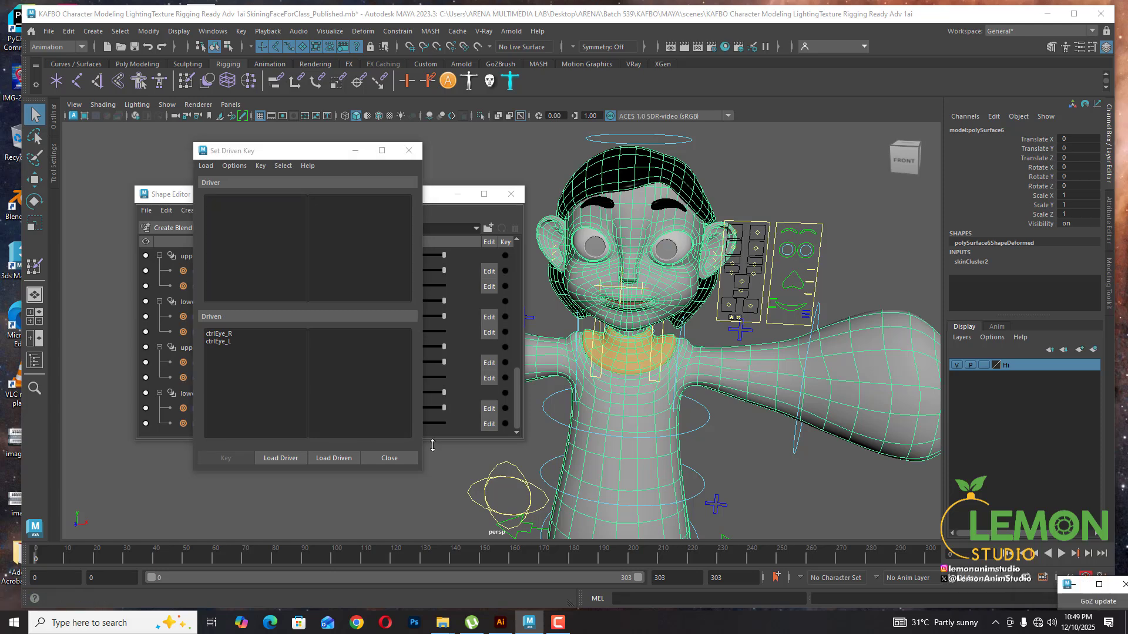
# Close the GoZ update window and move the Set Driven Key window clear of the Shape Editor
pyautogui.click(1123, 585)
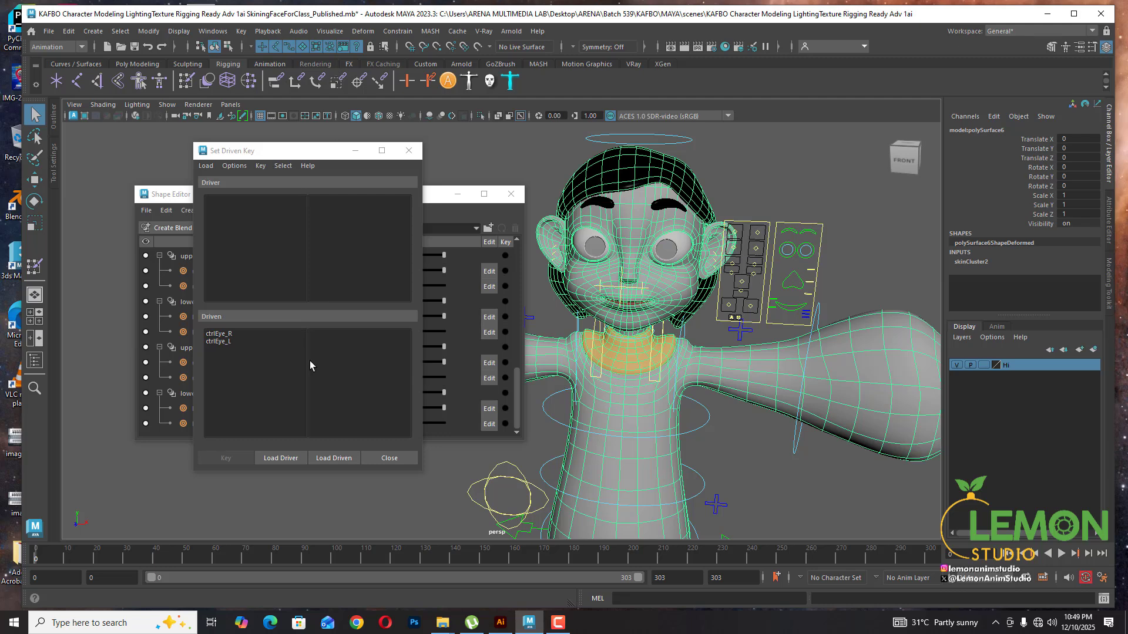
pyautogui.moveTo(297, 156); pyautogui.dragTo(147, 369)
pyautogui.moveTo(283, 198); pyautogui.dragTo(317, 165)
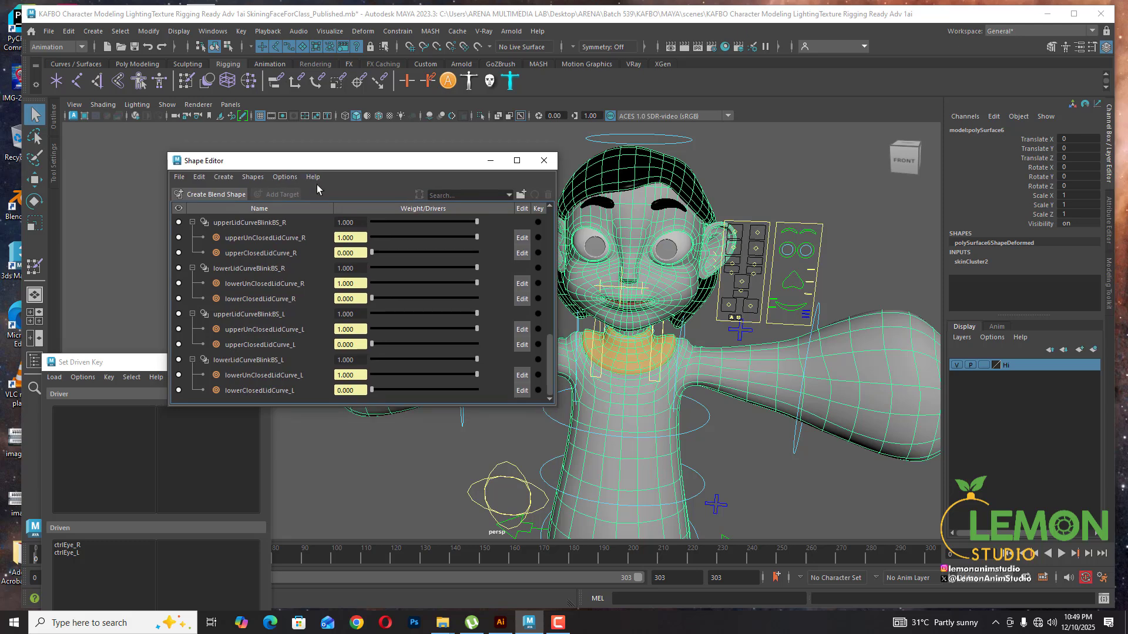
# Create a blend shape deformer on the selected body mesh and close the Shape Editor
pyautogui.click(220, 195)
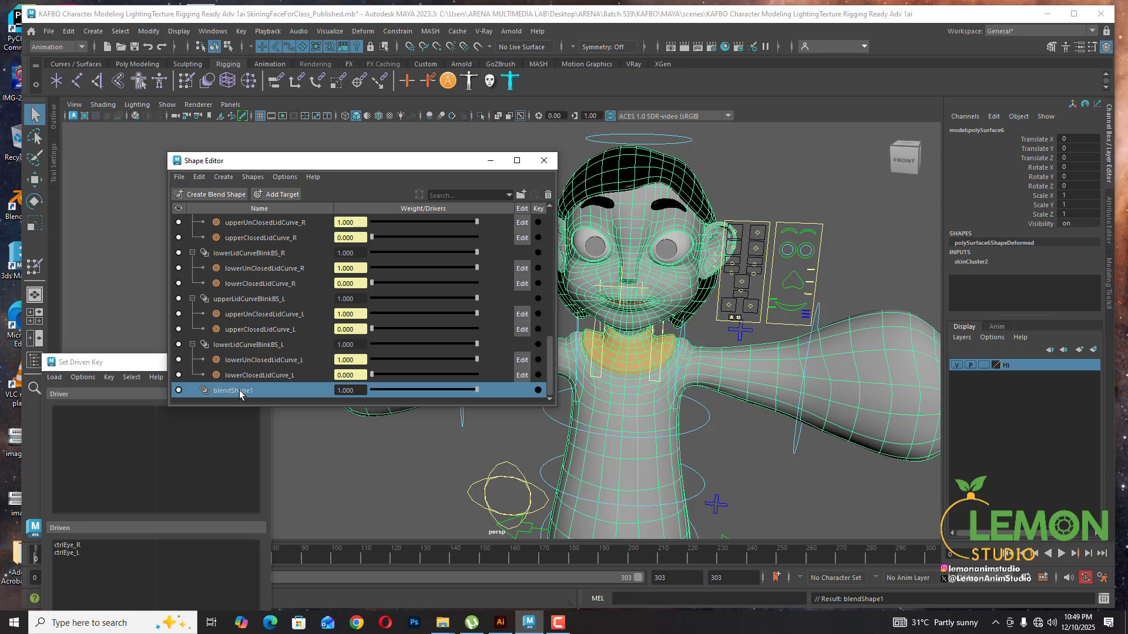
pyautogui.doubleClick(244, 393)
pyautogui.click(544, 160)
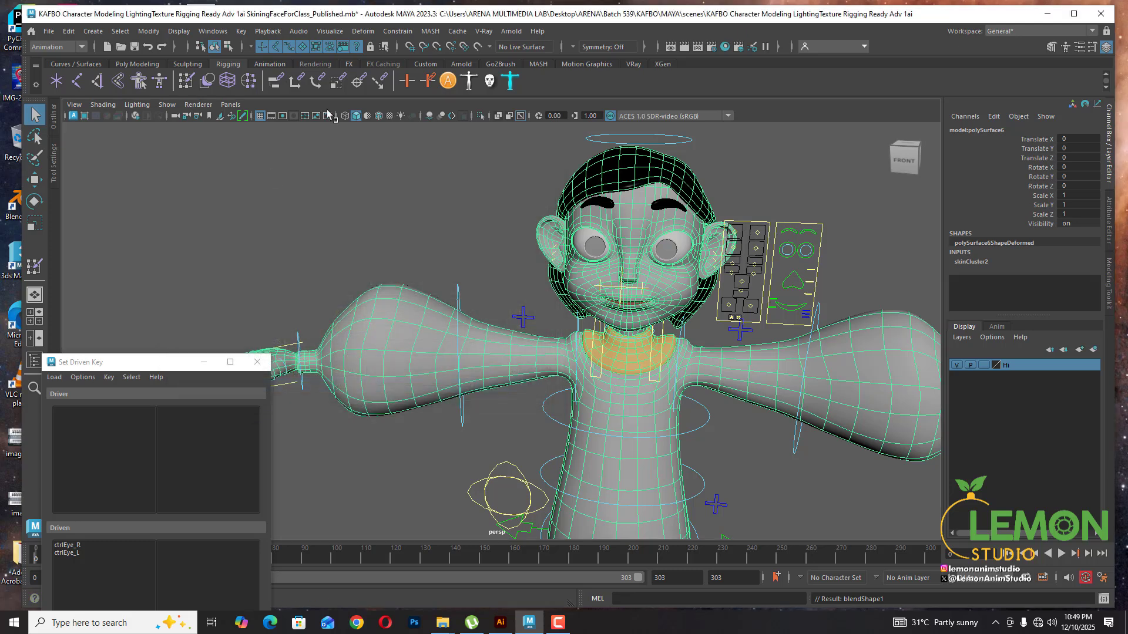
# Try the Blend Shape deformer's options and its editing commands on the body mesh, moving the Set Driven Key window back up
pyautogui.click(363, 32)
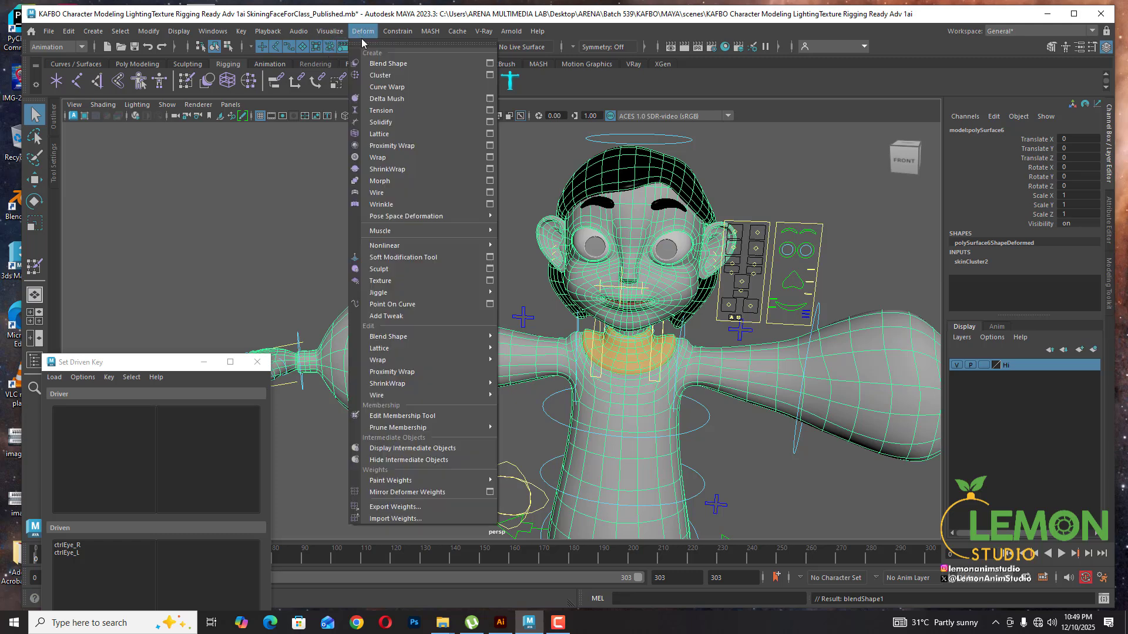
pyautogui.click(490, 63)
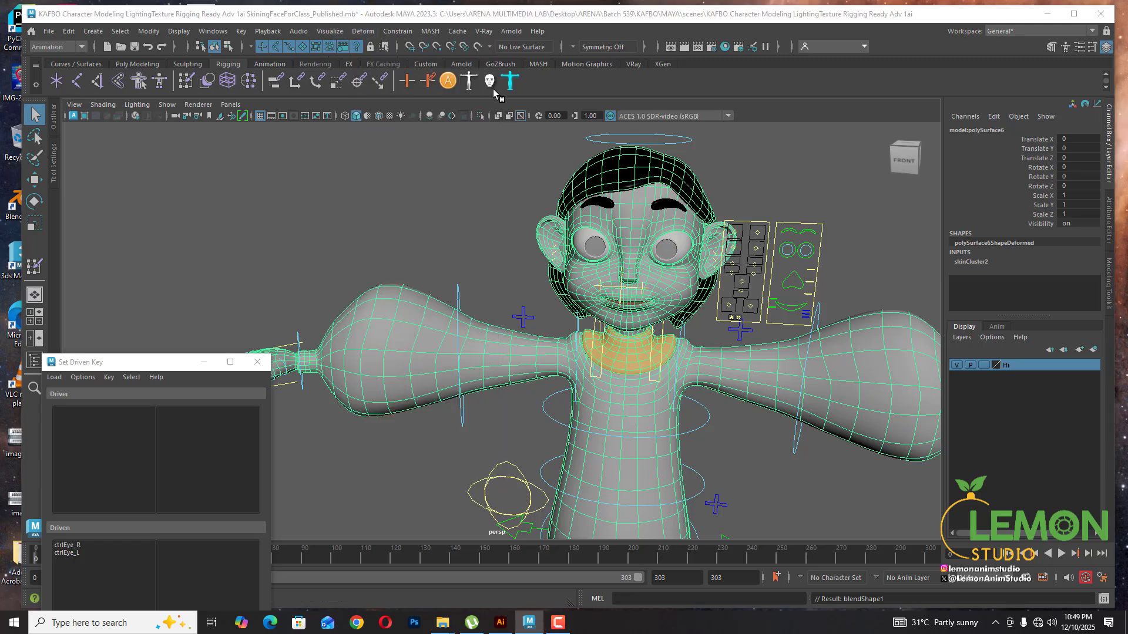
pyautogui.moveTo(163, 365); pyautogui.dragTo(367, 195)
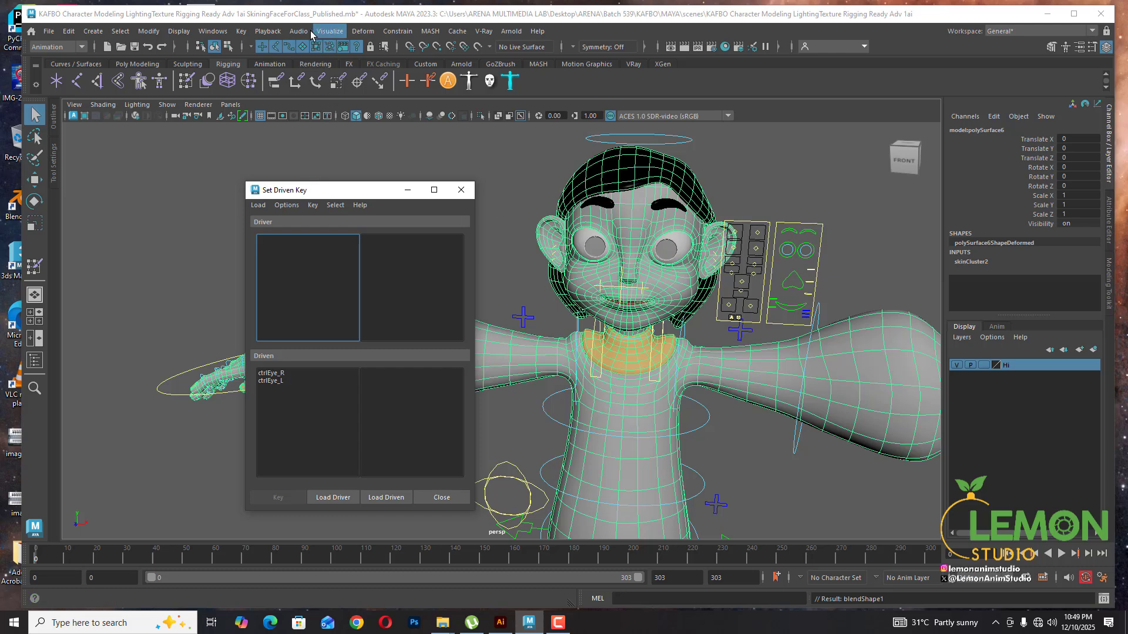
pyautogui.click(363, 31)
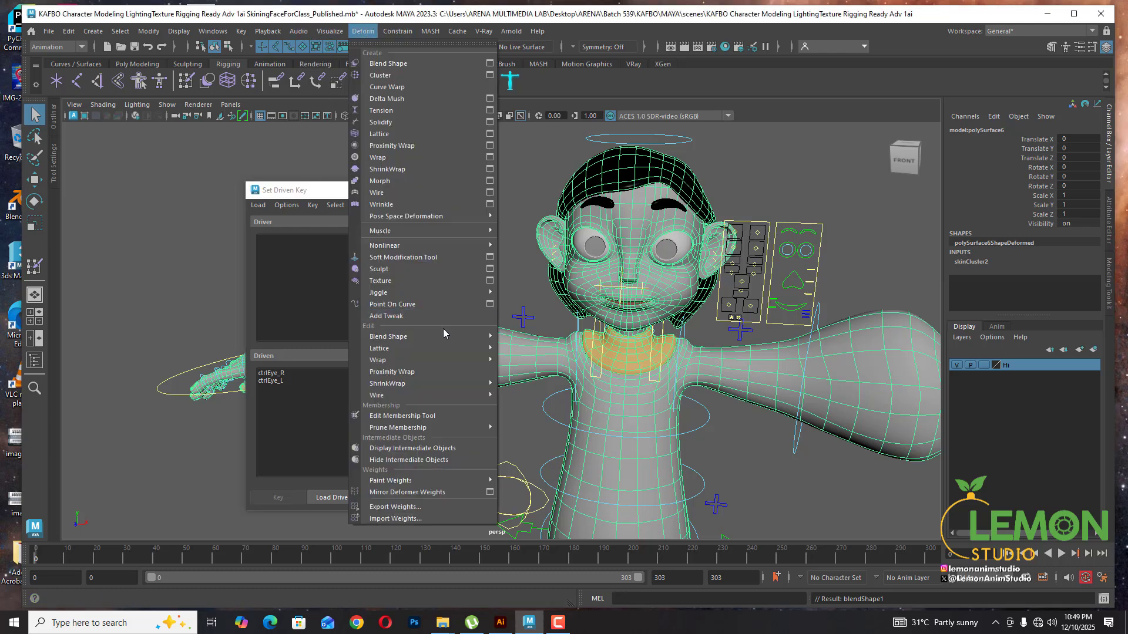
pyautogui.moveTo(443, 335)
pyautogui.click(614, 335)
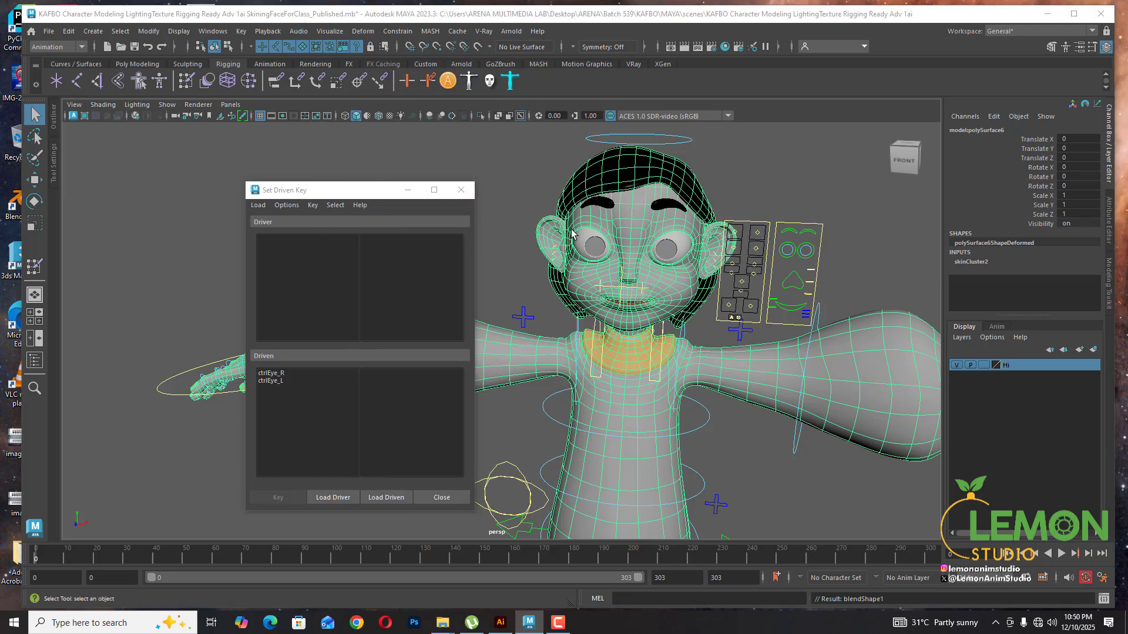
pyautogui.click(508, 193)
pyautogui.click(625, 213)
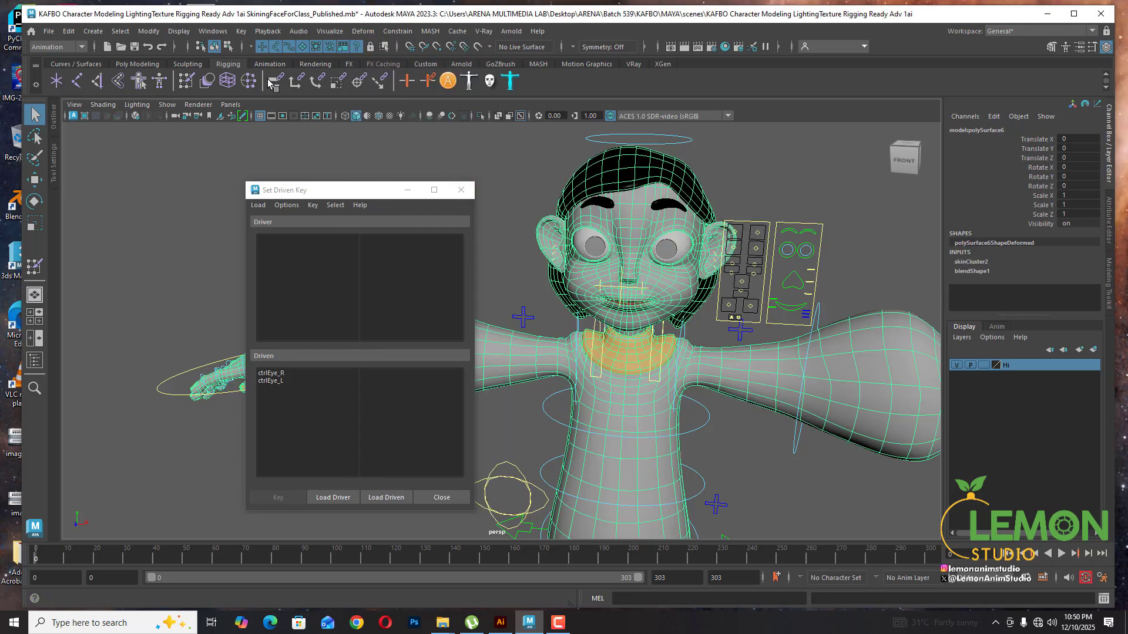
# Reopen the Shape Editor and delete the body mesh's blendShape1 deformer at the end of the list
pyautogui.click(179, 31)
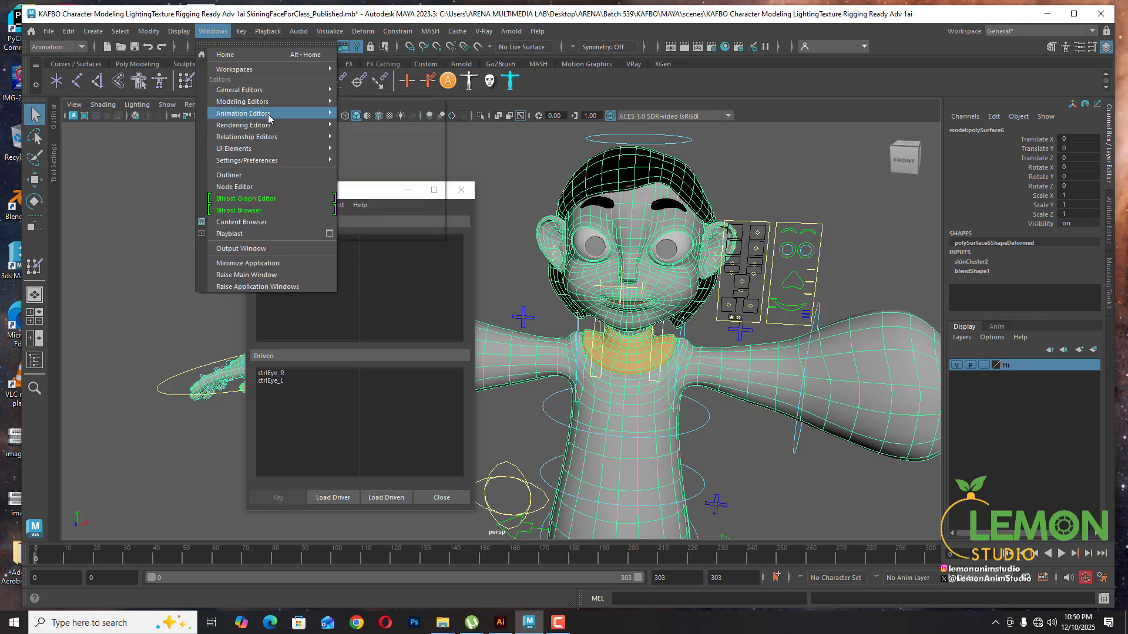
pyautogui.moveTo(268, 114)
pyautogui.click(376, 206)
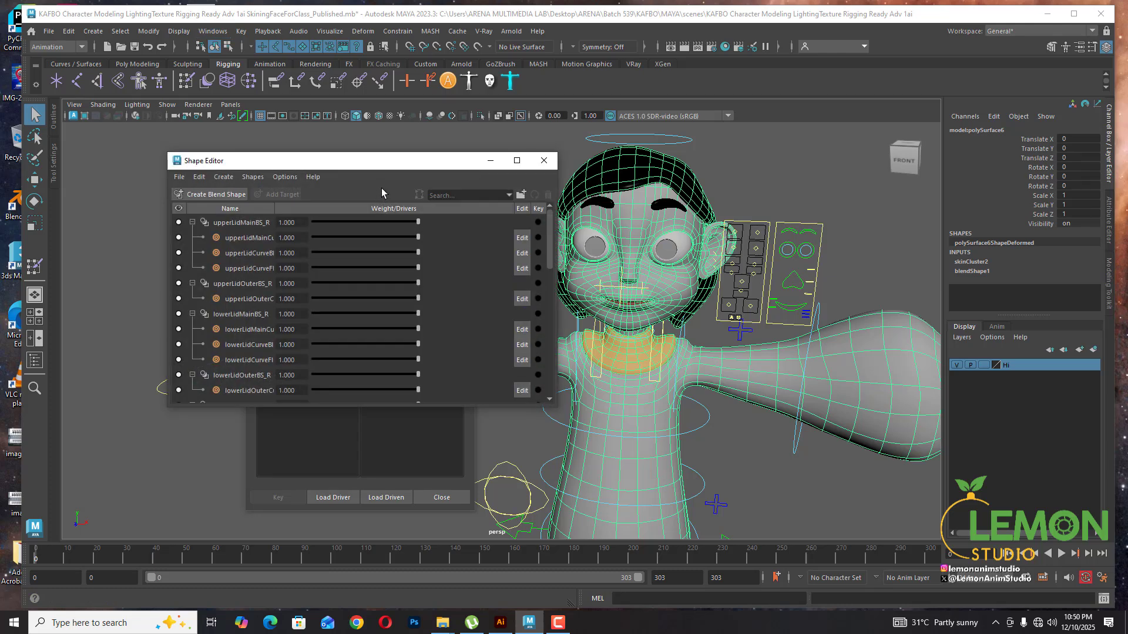
pyautogui.moveTo(368, 161); pyautogui.dragTo(366, 124)
pyautogui.scroll(-8, 289, 319)
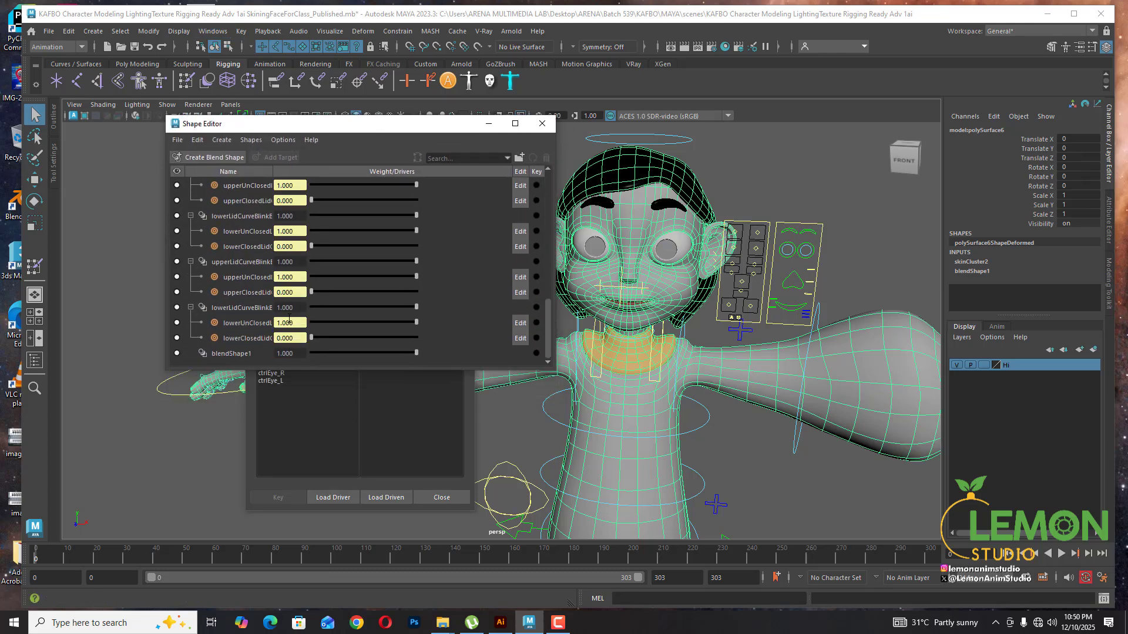
pyautogui.click(227, 355)
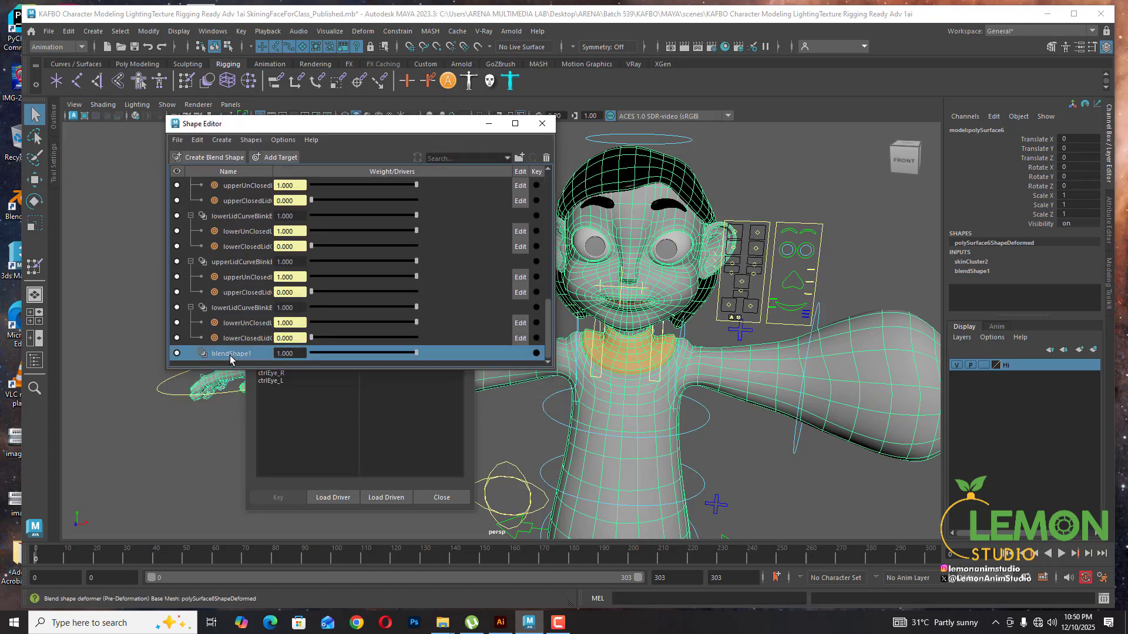
pyautogui.rightClick(230, 355)
pyautogui.click(255, 504)
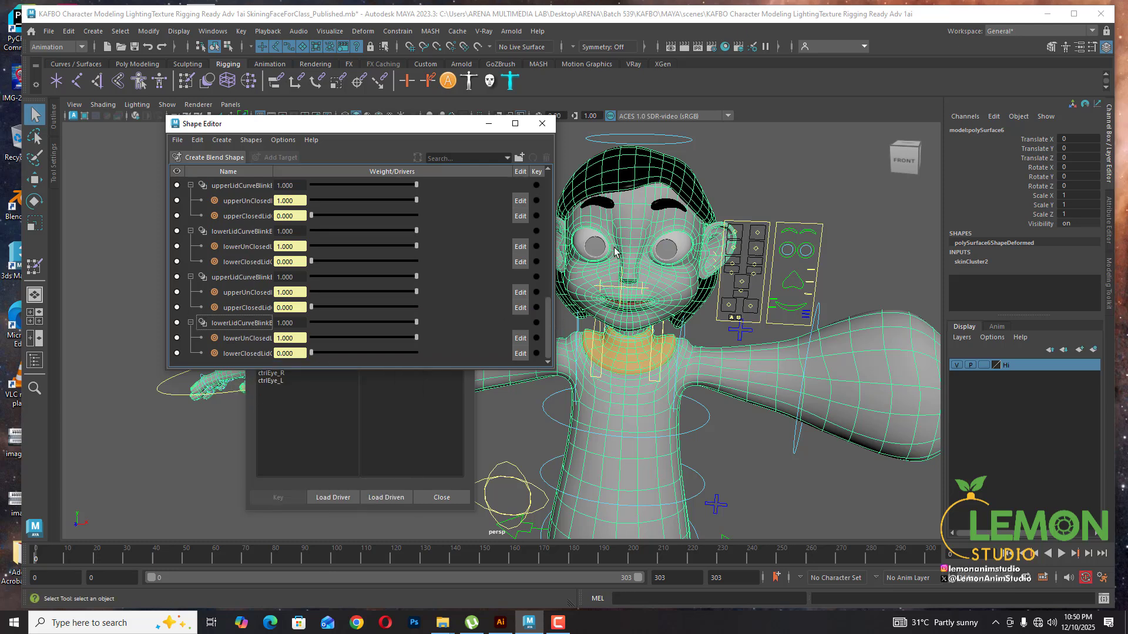
# Reselect the body mesh, create a new blend shape deformer for it and name it Upper_
pyautogui.click(622, 227)
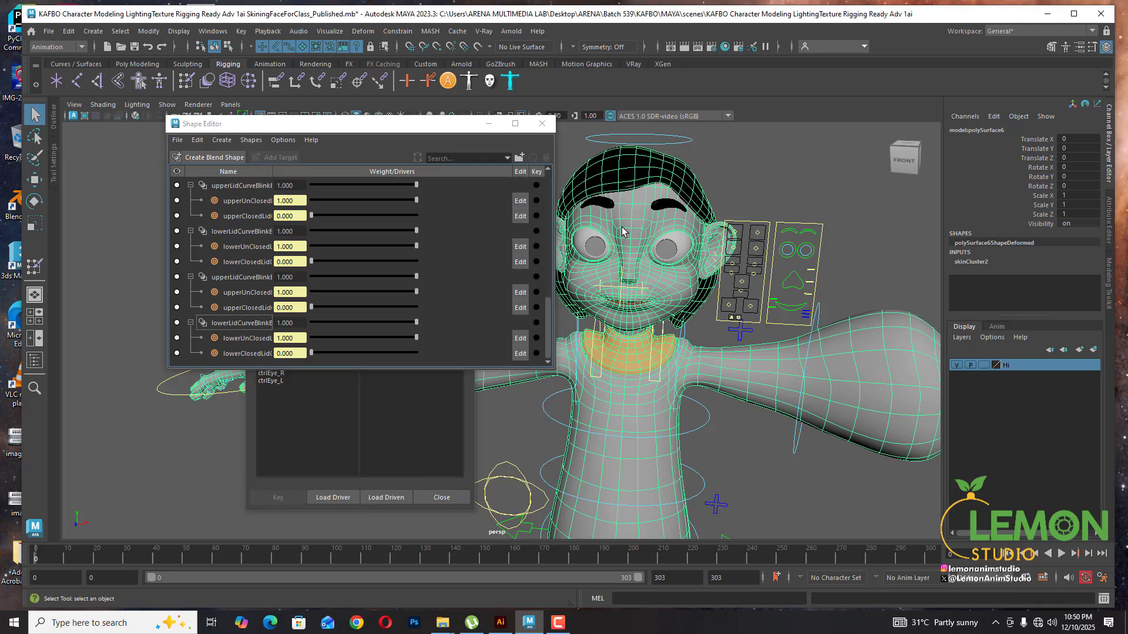
pyautogui.click(216, 157)
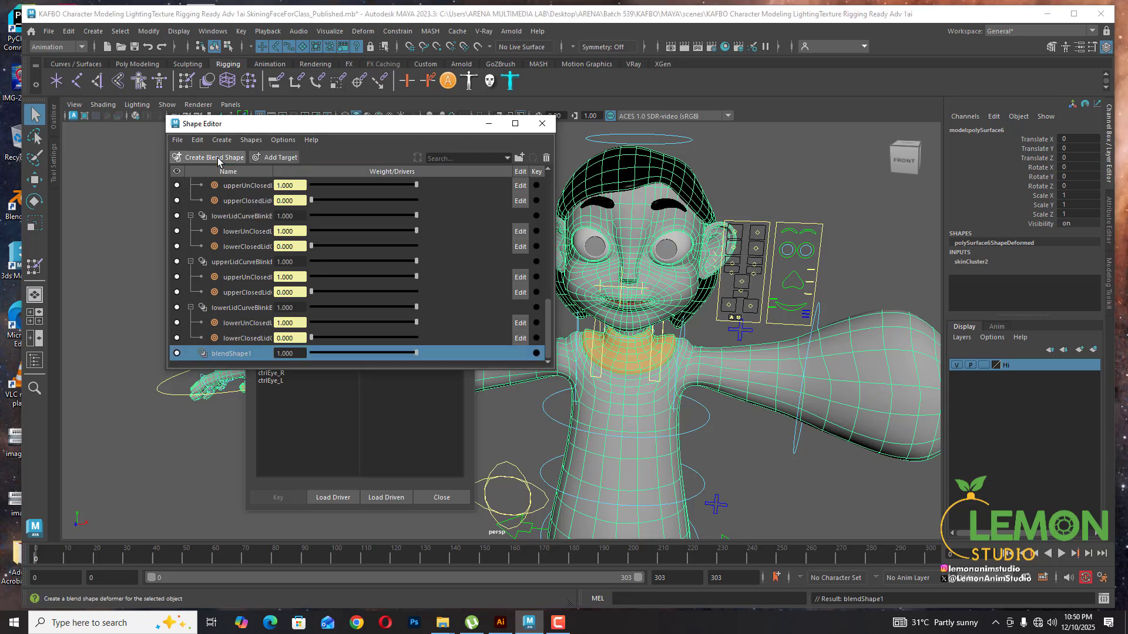
pyautogui.doubleClick(228, 355)
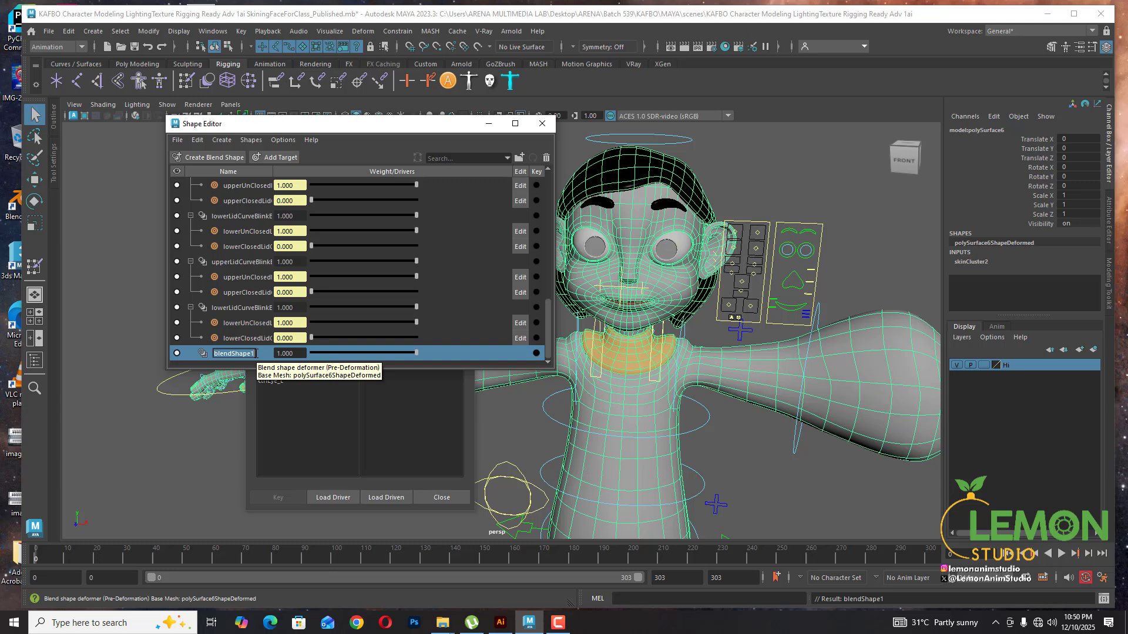
pyautogui.write('U')
pyautogui.write('pper_')
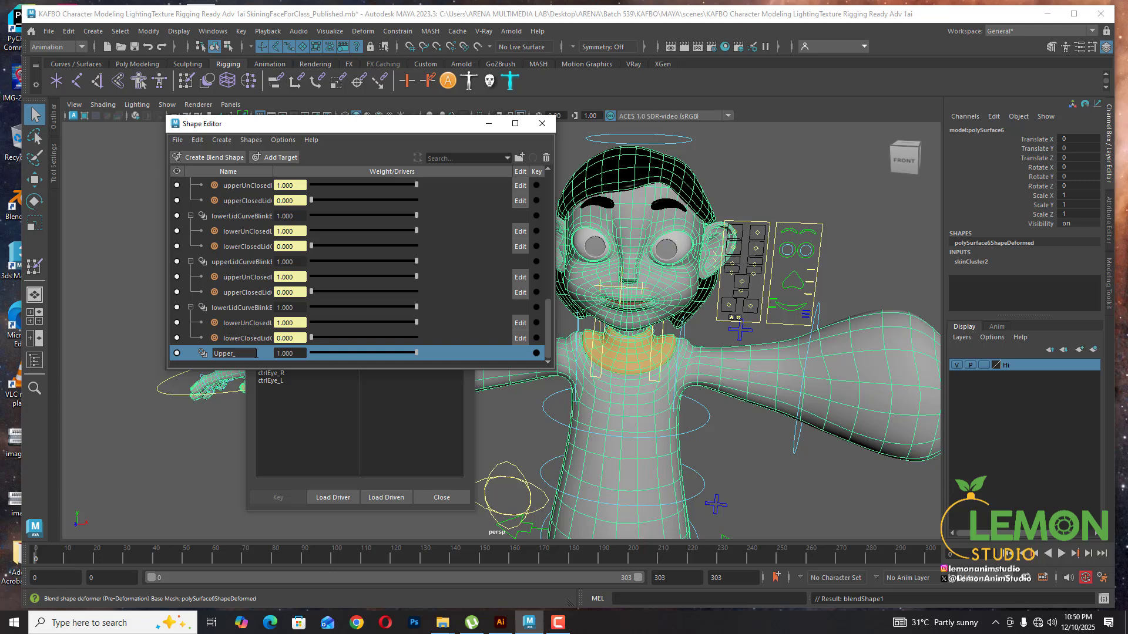
# Check how the right upper unclosed lid curve target is named in the Shape Editor
pyautogui.scroll(2, 242, 257)
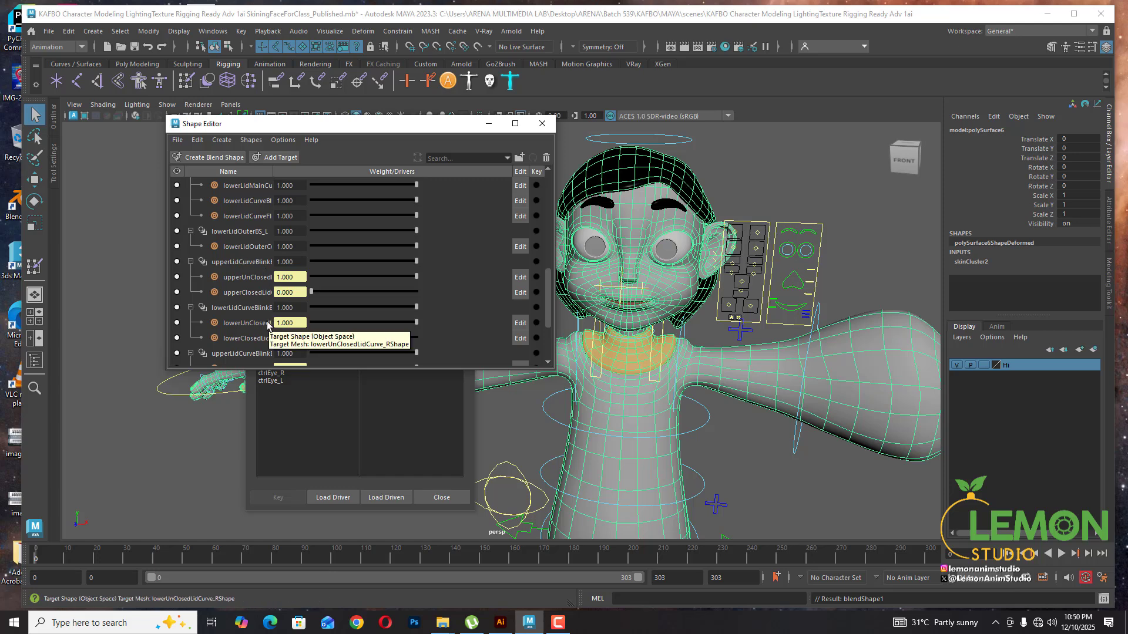
pyautogui.click(264, 279)
pyautogui.click(263, 280)
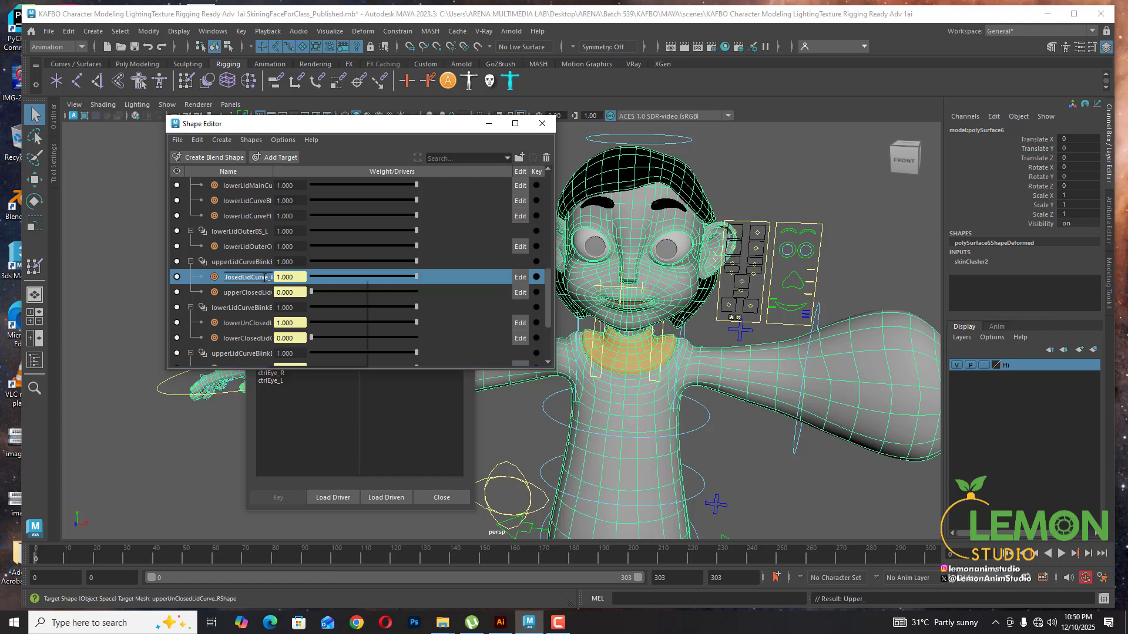
pyautogui.rightClick(264, 275)
pyautogui.click(292, 323)
pyautogui.scroll(-2, 281, 324)
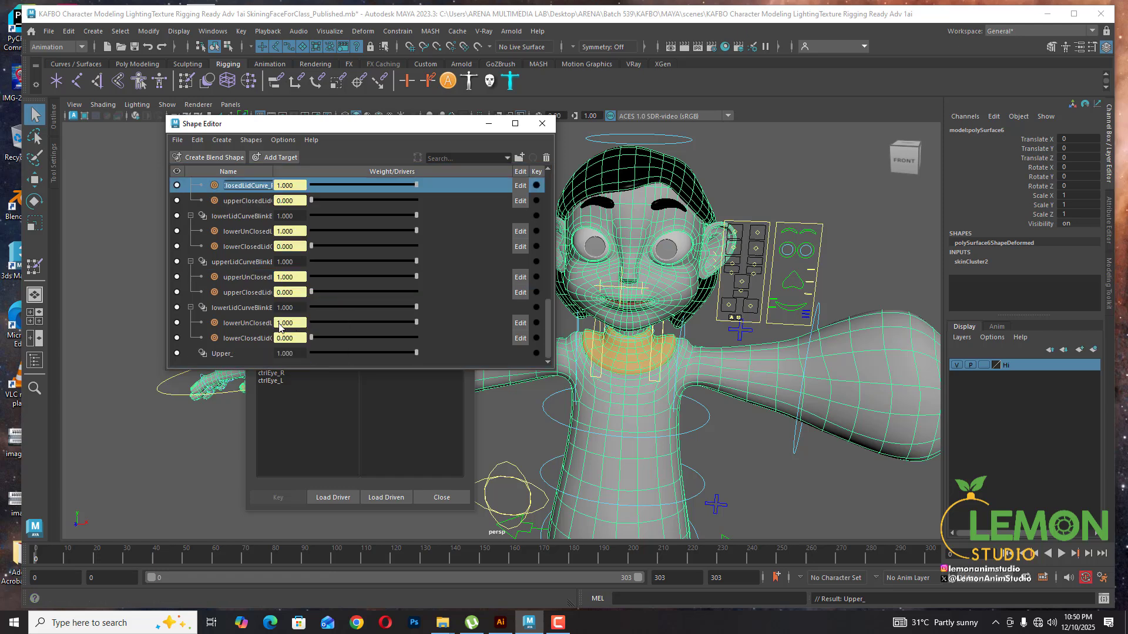
# Rename the Upper_ blend shape deformer as EyeLid_Correction and add a target shape to it
pyautogui.click(230, 354)
pyautogui.doubleClick(232, 354)
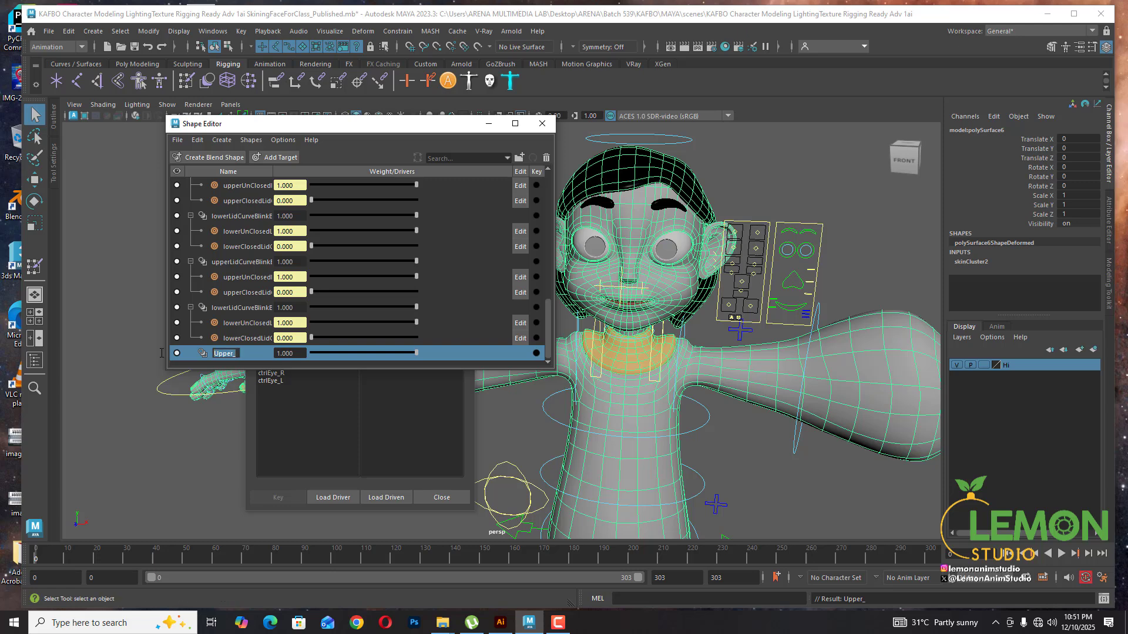
pyautogui.write('E')
pyautogui.write('yelid')
pyautogui.write('_')
pyautogui.write('Co')
pyautogui.write('rrec')
pyautogui.write('tion')
pyautogui.press('Return')
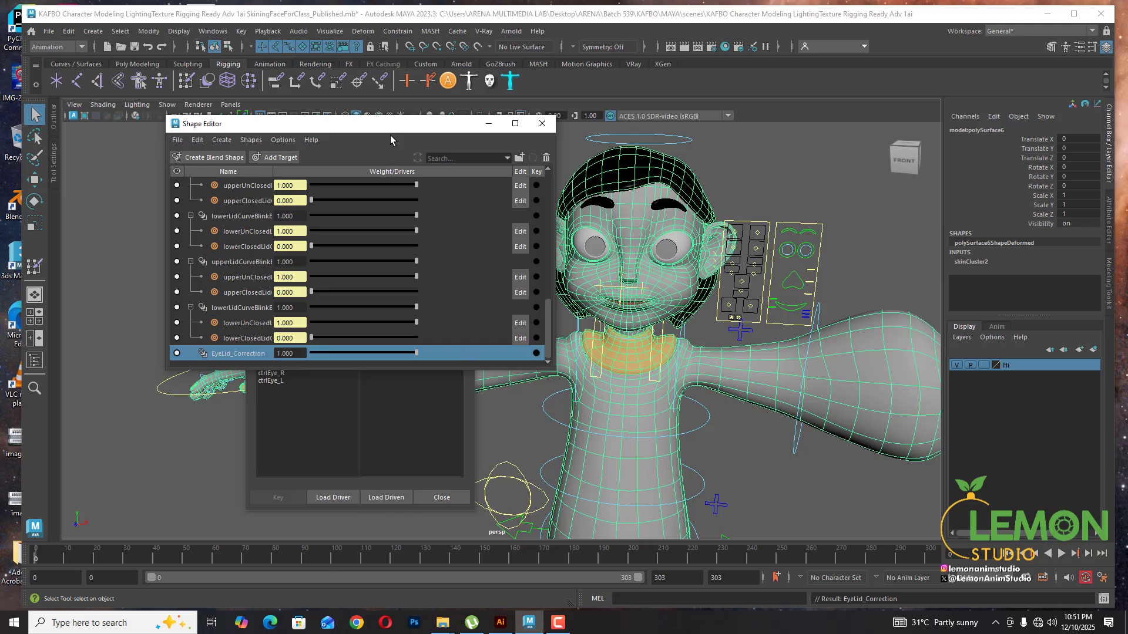
pyautogui.moveTo(390, 123); pyautogui.dragTo(350, 113)
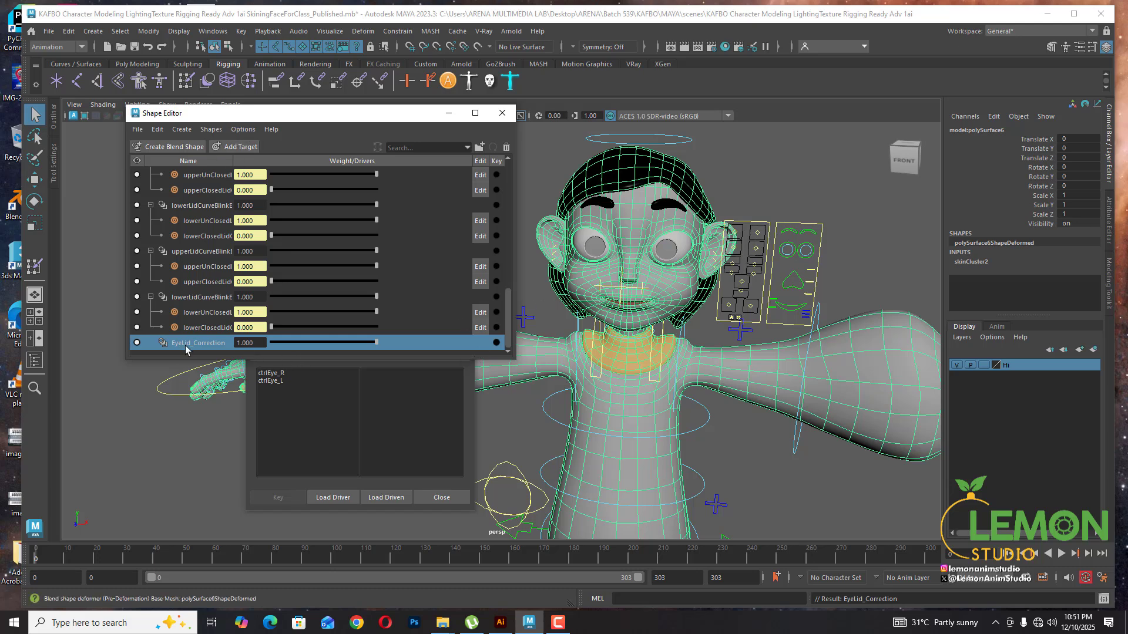
pyautogui.click(237, 148)
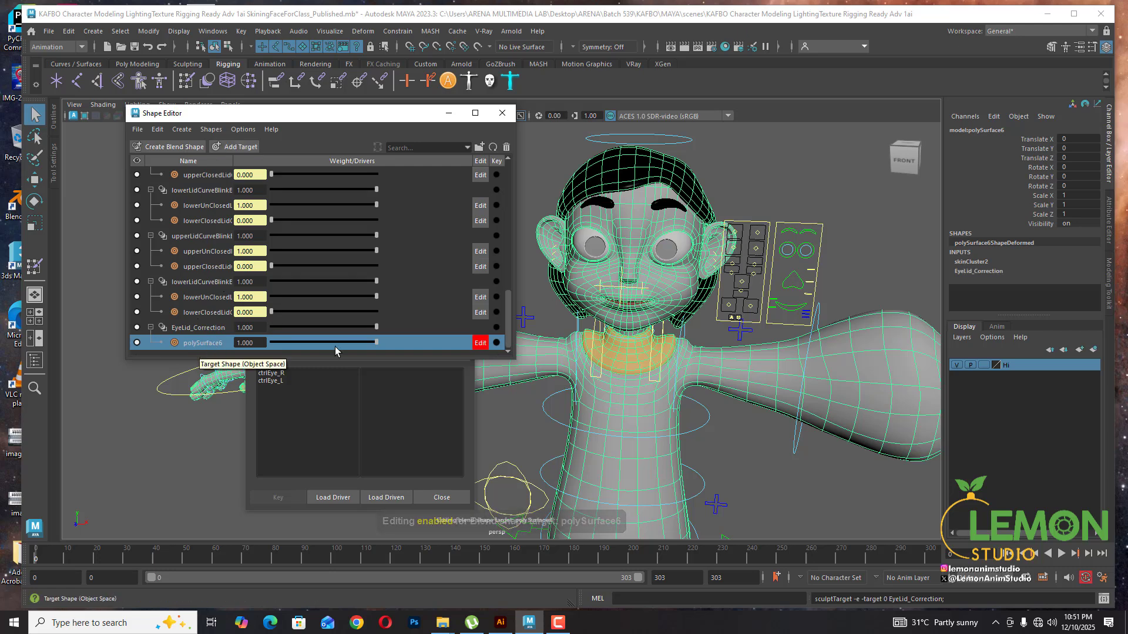
# Set the left eye control's Blink to 10 to close the left eyelid
pyautogui.click(756, 249)
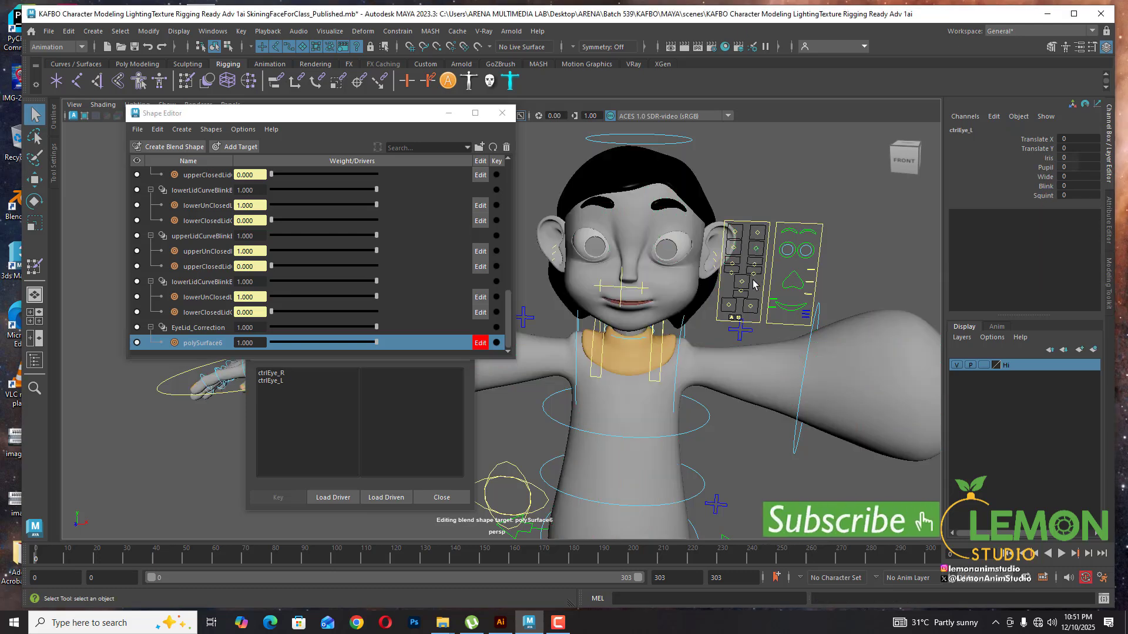
pyautogui.click(1061, 186)
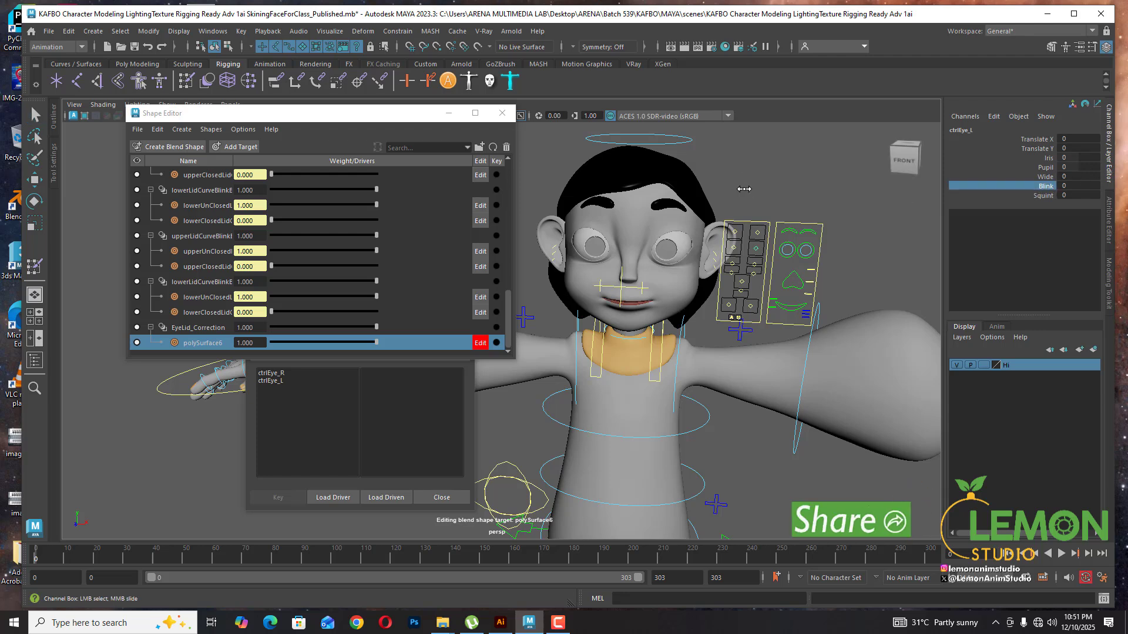
pyautogui.moveTo(810, 189); pyautogui.dragTo(859, 189, button='middle')
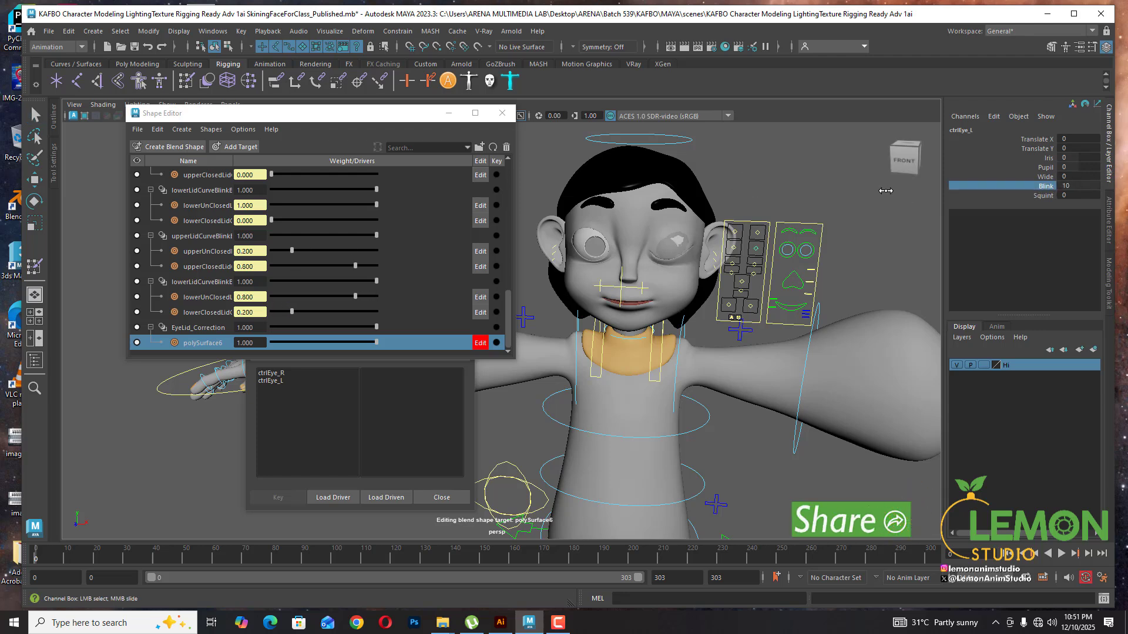
# Select the body mesh in a close side view of the closed left eye, activate the Grab sculpting tool and open its settings
pyautogui.keyDown('alt'); pyautogui.moveTo(685, 248); pyautogui.dragTo(809, 277, button='right'); pyautogui.keyUp('alt')
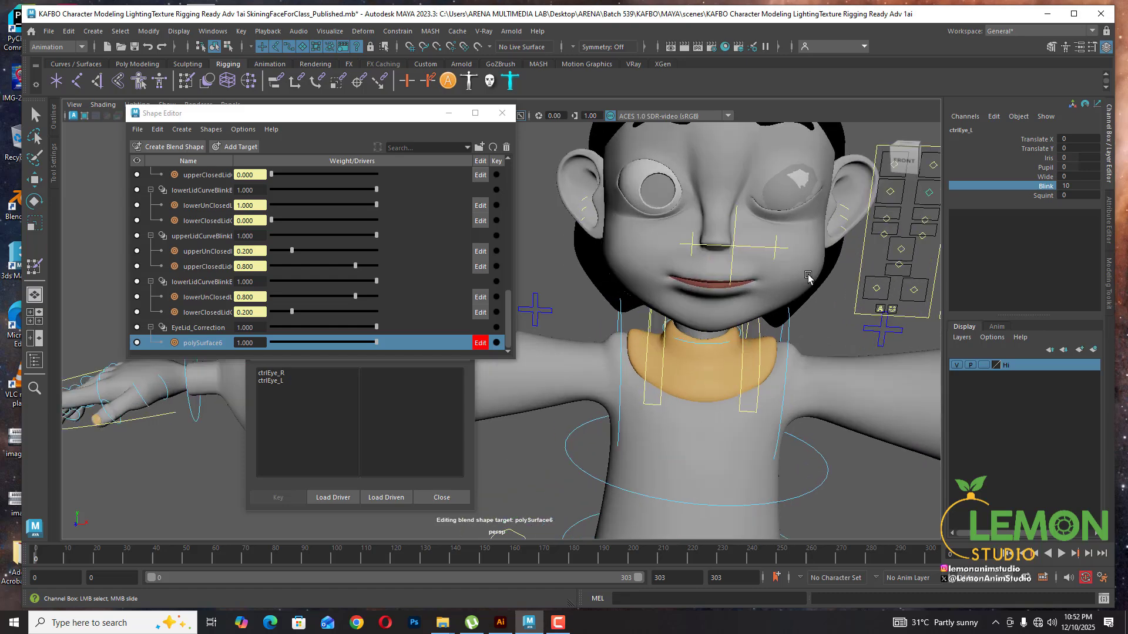
pyautogui.keyDown('alt'); pyautogui.moveTo(808, 277); pyautogui.dragTo(759, 277); pyautogui.keyUp('alt')
pyautogui.press('q')
pyautogui.click(731, 332)
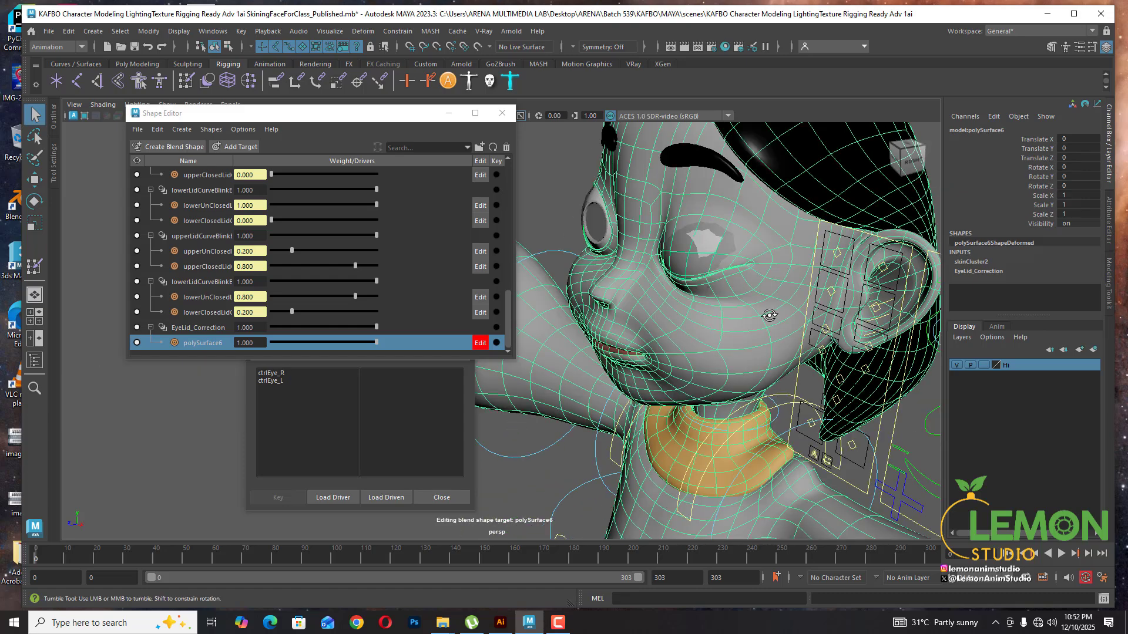
pyautogui.keyDown('alt'); pyautogui.moveTo(764, 320); pyautogui.dragTo(724, 288); pyautogui.keyUp('alt')
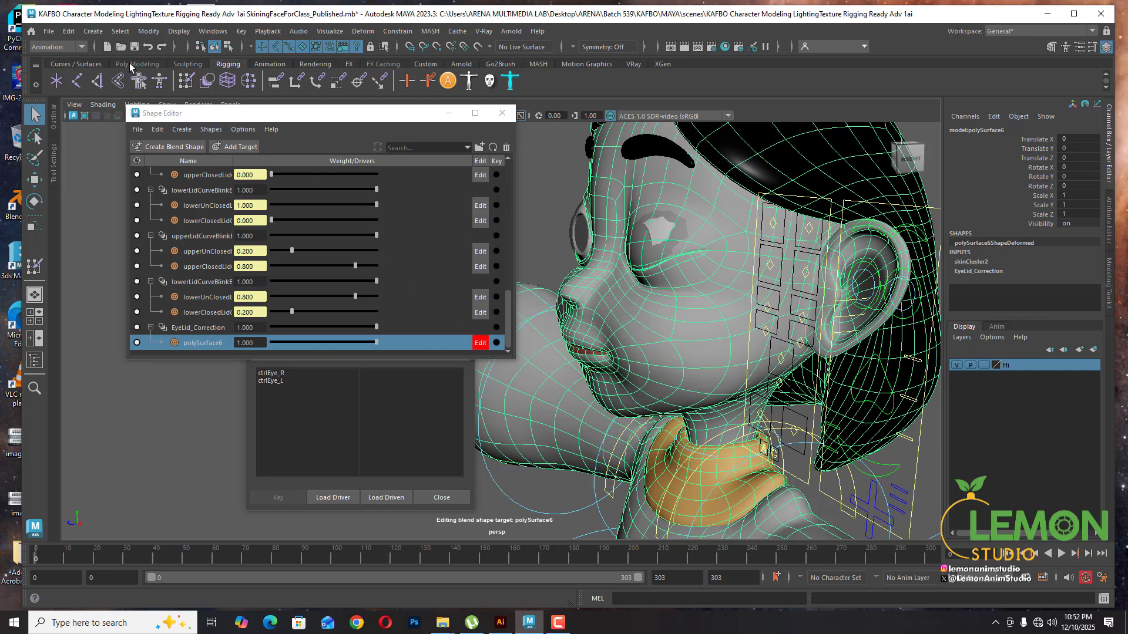
pyautogui.click(180, 66)
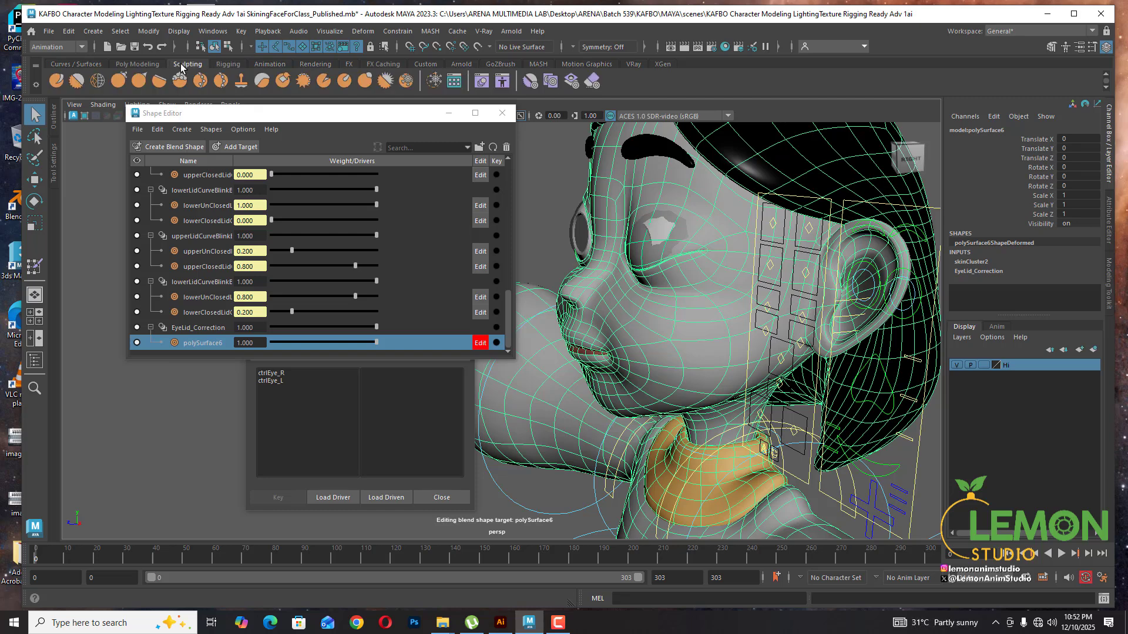
pyautogui.click(119, 84)
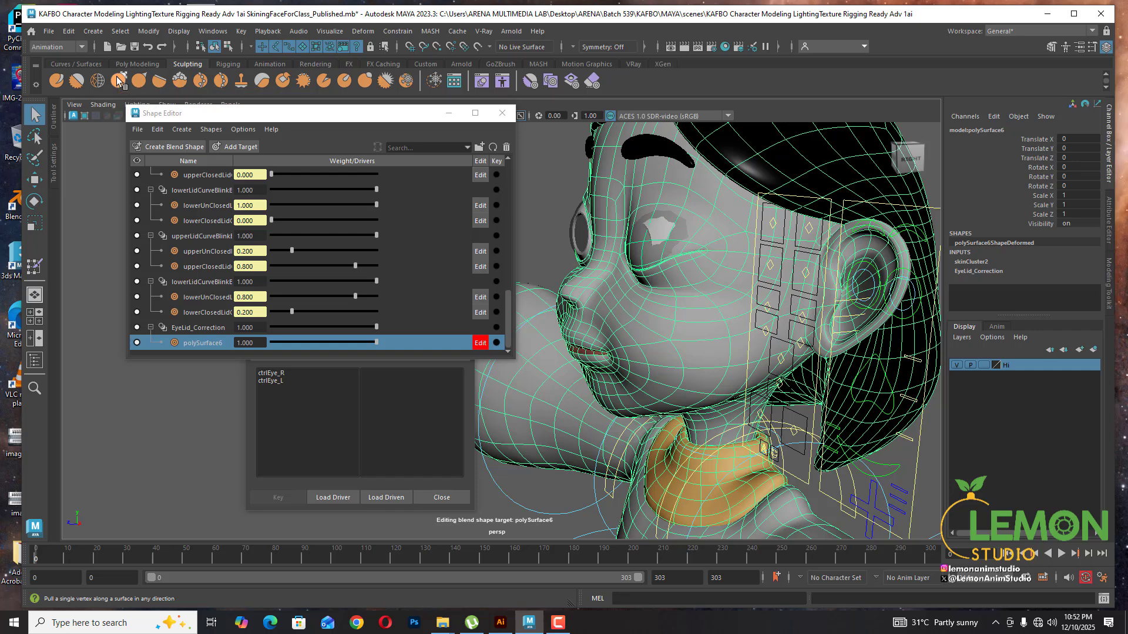
pyautogui.doubleClick(35, 267)
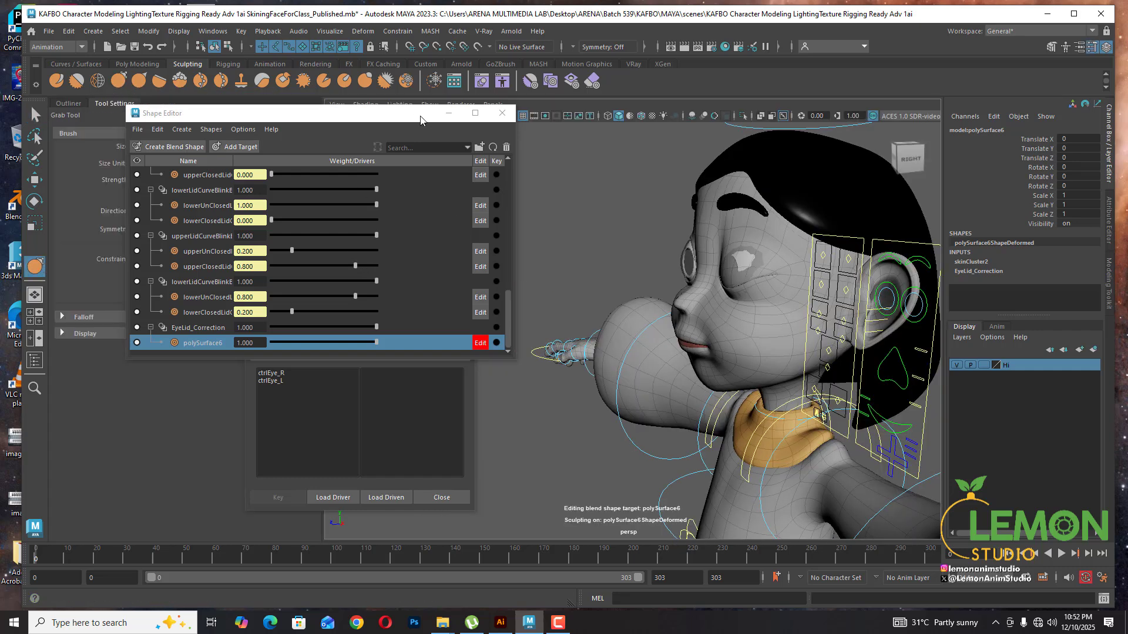
# Move the Shape Editor clear of the face and enlarge the Grab brush over the closed left eyelid
pyautogui.moveTo(421, 120)
pyautogui.mouseDown()
pyautogui.moveTo(527, 232)
pyautogui.moveTo(497, 259)
pyautogui.moveTo(378, 167)
pyautogui.mouseUp()
pyautogui.scroll(6, 738, 281)
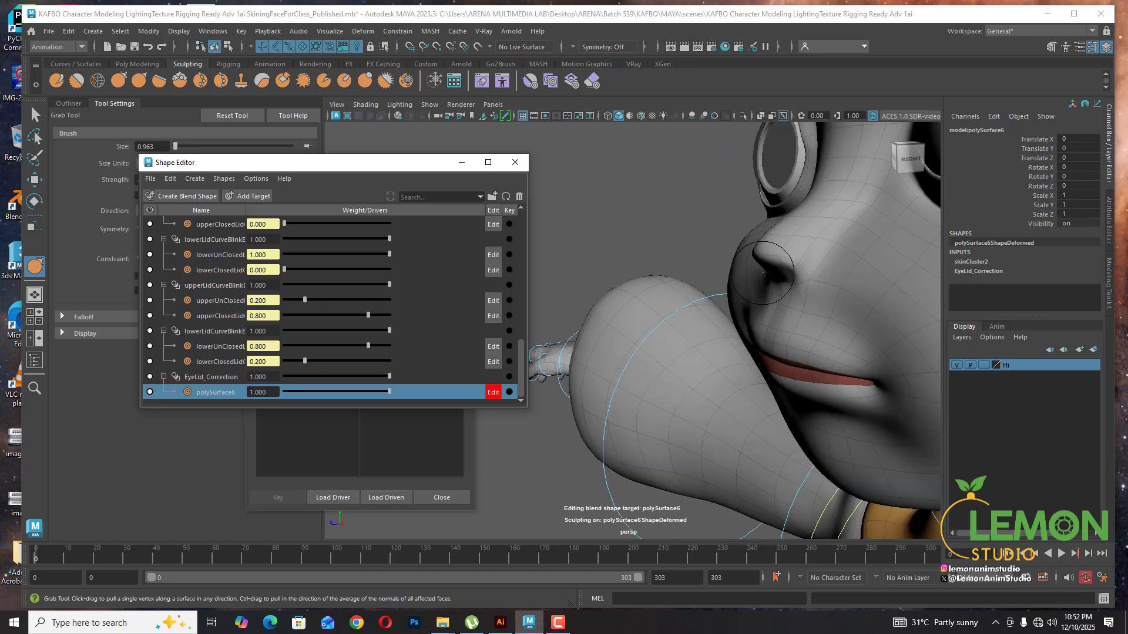
pyautogui.keyDown('alt'); pyautogui.moveTo(834, 277); pyautogui.dragTo(637, 415, button='middle'); pyautogui.keyUp('alt')
pyautogui.moveTo(246, 171); pyautogui.dragTo(248, 142)
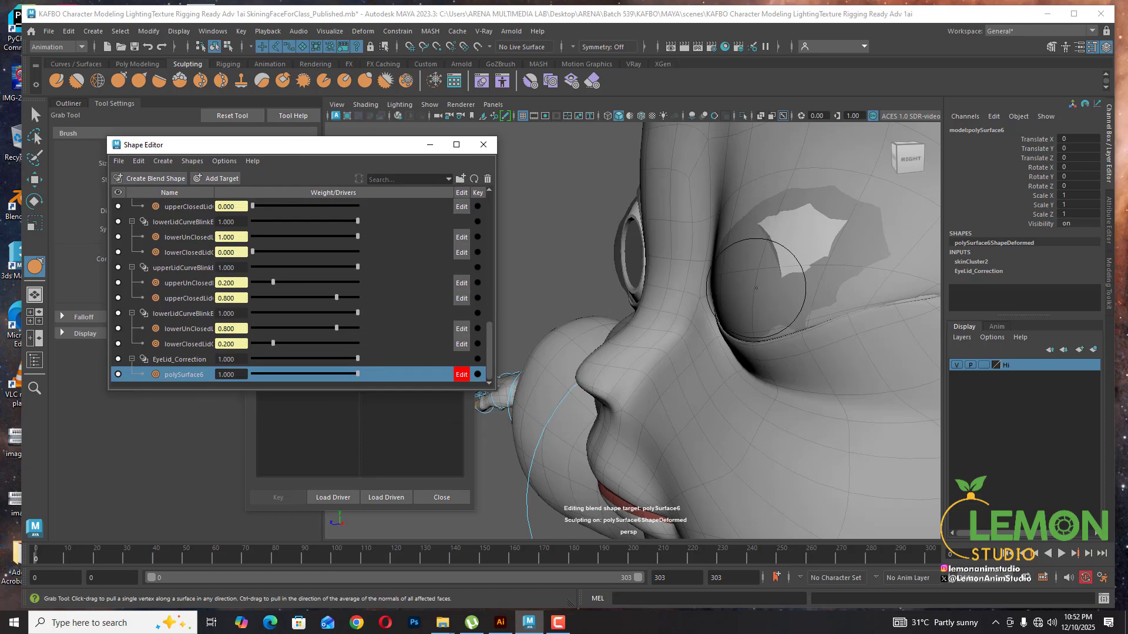
pyautogui.scroll(2, 824, 254)
pyautogui.scroll(-2, 810, 270)
pyautogui.scroll(-2, 804, 281)
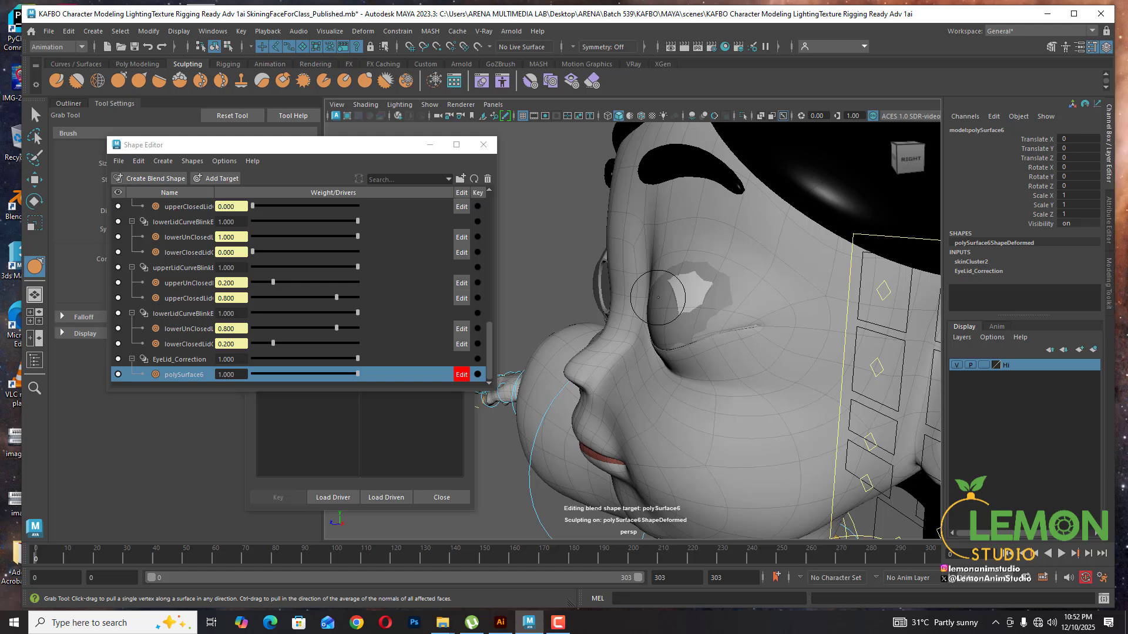
pyautogui.press('b')
pyautogui.moveTo(658, 298)
pyautogui.mouseDown()
pyautogui.moveTo(698, 298)
pyautogui.moveTo(517, 332)
pyautogui.moveTo(686, 286)
pyautogui.mouseUp()
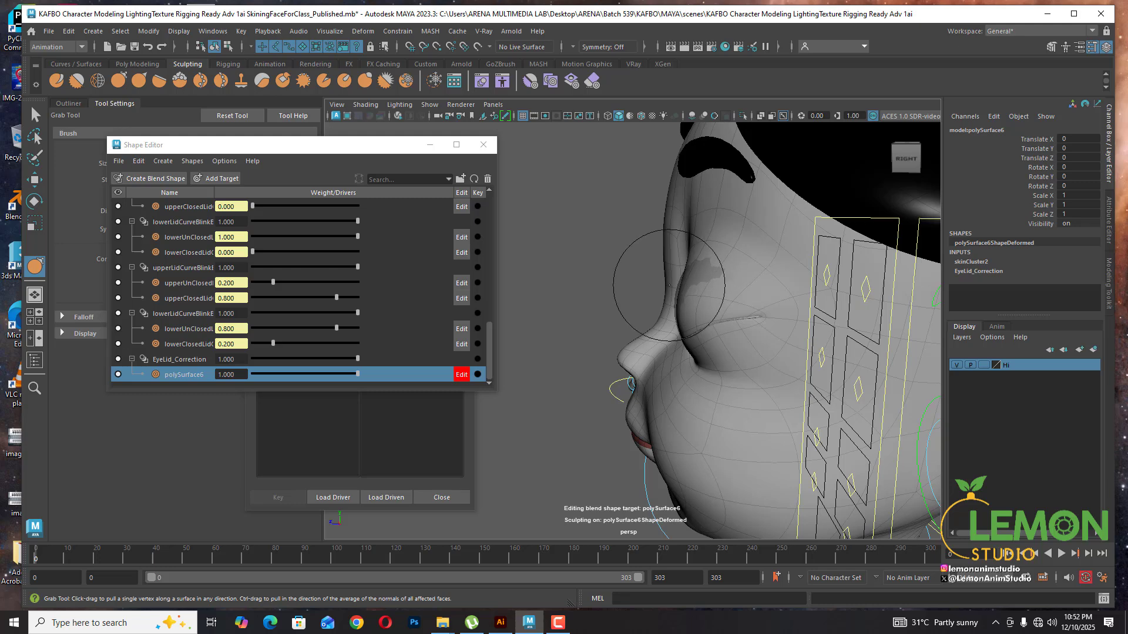
# Pull the left upper eyelid outward with the Grab tool until it covers the protruding eyeball
pyautogui.keyDown('alt'); pyautogui.moveTo(686, 284); pyautogui.dragTo(814, 312); pyautogui.keyUp('alt')
pyautogui.keyDown('alt'); pyautogui.moveTo(814, 312); pyautogui.dragTo(728, 313, button='middle'); pyautogui.keyUp('alt')
pyautogui.scroll(5, 729, 314)
pyautogui.moveTo(733, 317)
pyautogui.keyDown('alt'); pyautogui.mouseDown()
pyautogui.moveTo(682, 244)
pyautogui.moveTo(664, 236)
pyautogui.mouseUp(); pyautogui.keyUp('alt')
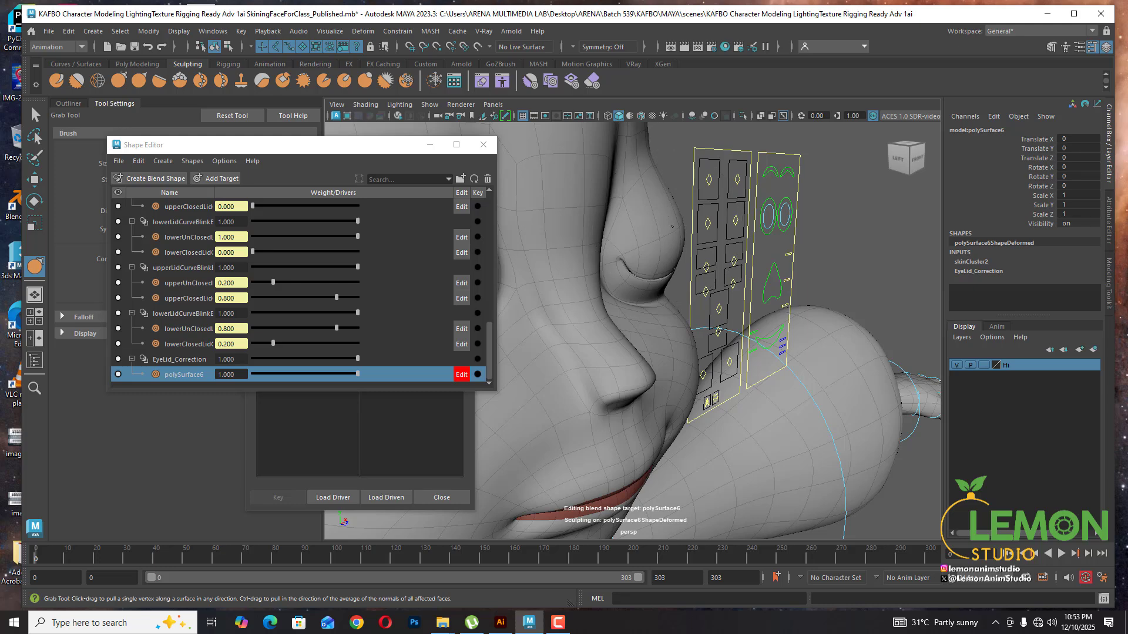
pyautogui.moveTo(682, 233)
pyautogui.keyDown('alt'); pyautogui.mouseDown()
pyautogui.moveTo(705, 252)
pyautogui.moveTo(624, 264)
pyautogui.mouseUp(); pyautogui.keyUp('alt')
pyautogui.keyDown('alt'); pyautogui.moveTo(760, 282); pyautogui.dragTo(659, 315, button='middle'); pyautogui.keyUp('alt')
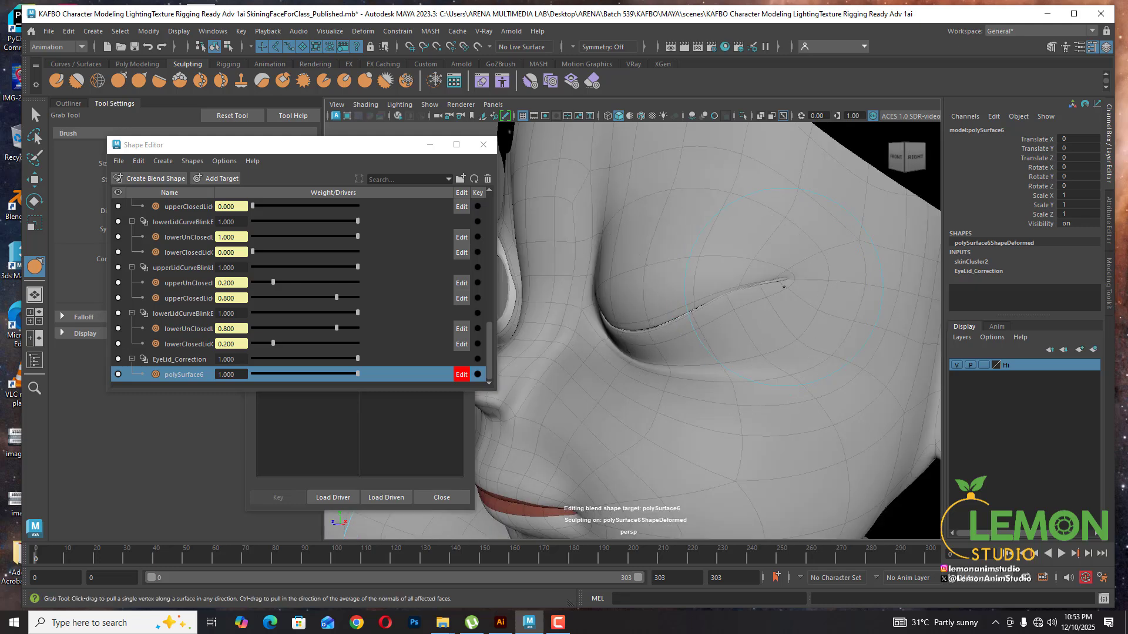
pyautogui.moveTo(784, 287)
pyautogui.keyDown('shift'); pyautogui.mouseDown()
pyautogui.moveTo(773, 288)
pyautogui.moveTo(831, 330)
pyautogui.moveTo(718, 264)
pyautogui.mouseUp(); pyautogui.keyUp('shift')
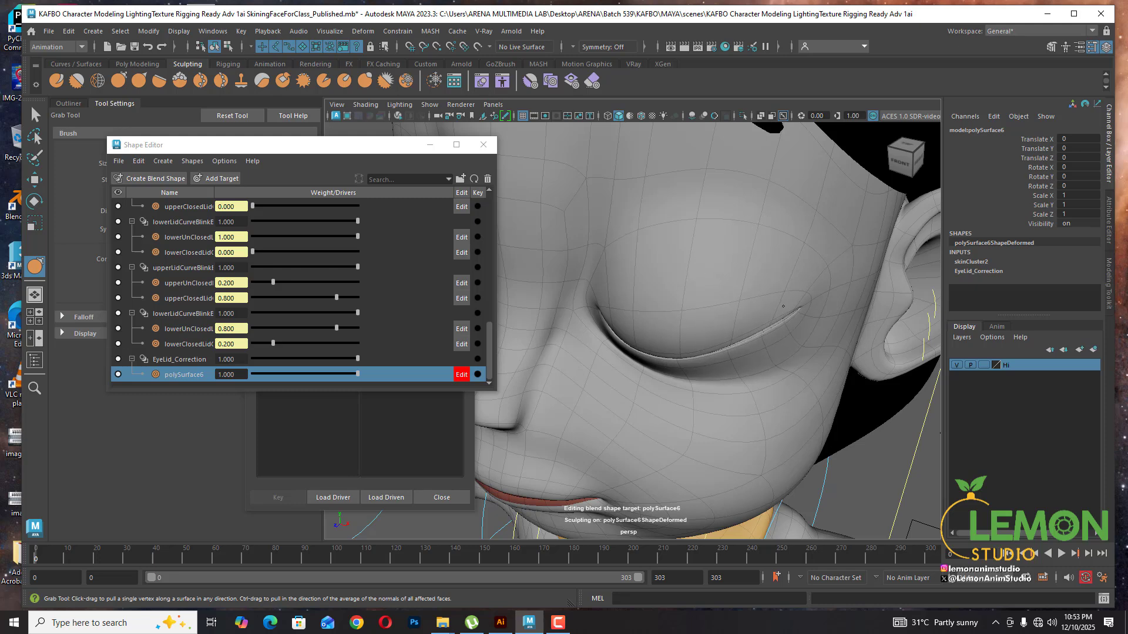
# Check the sculpted left lid from several angles and set the Grab brush size to about 1.48 for finer strokes
pyautogui.moveTo(773, 307)
pyautogui.keyDown('alt'); pyautogui.mouseDown()
pyautogui.moveTo(792, 305)
pyautogui.moveTo(721, 294)
pyautogui.mouseUp(); pyautogui.keyUp('alt')
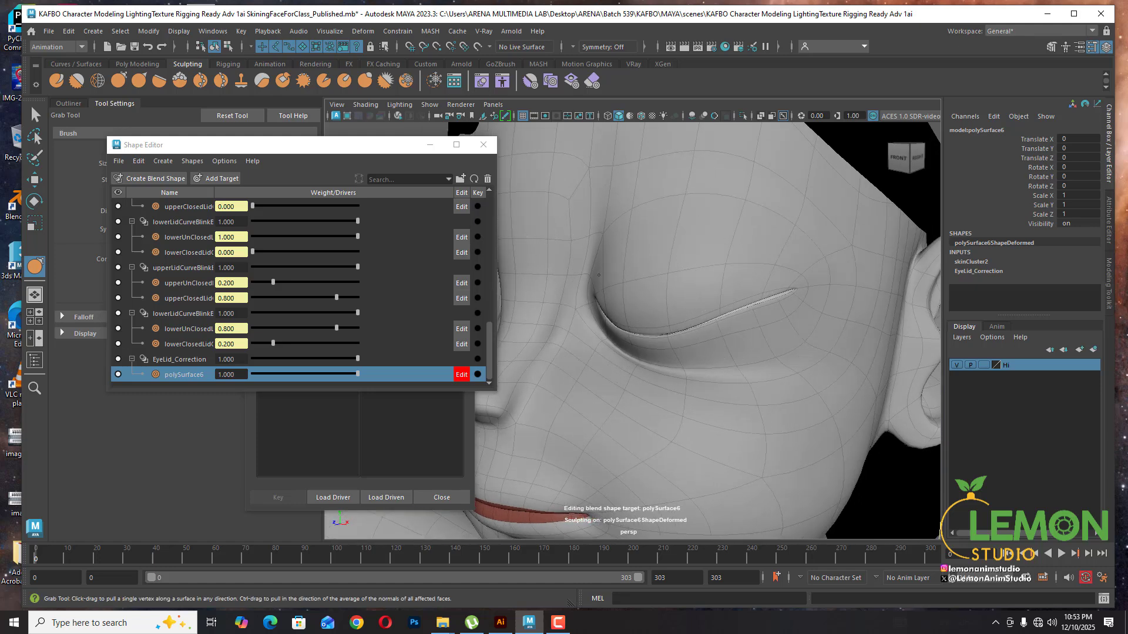
pyautogui.keyDown('alt'); pyautogui.moveTo(591, 277); pyautogui.dragTo(532, 279); pyautogui.keyUp('alt')
pyautogui.keyDown('alt'); pyautogui.moveTo(724, 237); pyautogui.dragTo(705, 214); pyautogui.keyUp('alt')
pyautogui.keyDown('alt'); pyautogui.moveTo(693, 265); pyautogui.dragTo(678, 254); pyautogui.keyUp('alt')
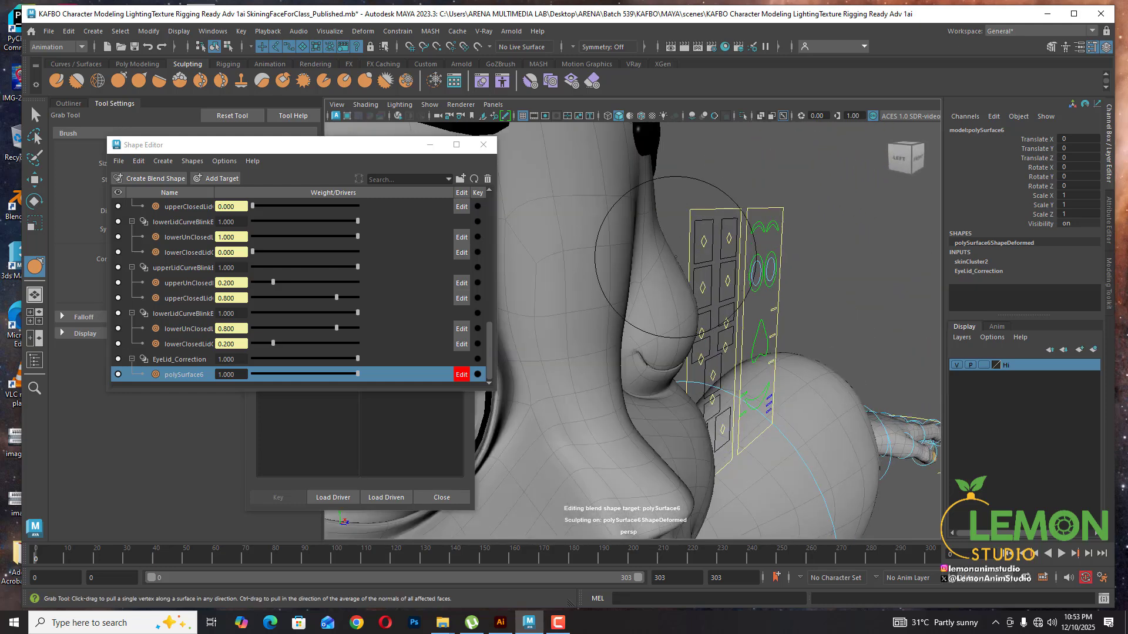
pyautogui.moveTo(679, 280)
pyautogui.keyDown('alt'); pyautogui.mouseDown()
pyautogui.moveTo(692, 335)
pyautogui.moveTo(646, 324)
pyautogui.mouseUp(); pyautogui.keyUp('alt')
pyautogui.keyDown('alt'); pyautogui.moveTo(646, 325); pyautogui.dragTo(755, 340, button='right'); pyautogui.keyUp('alt')
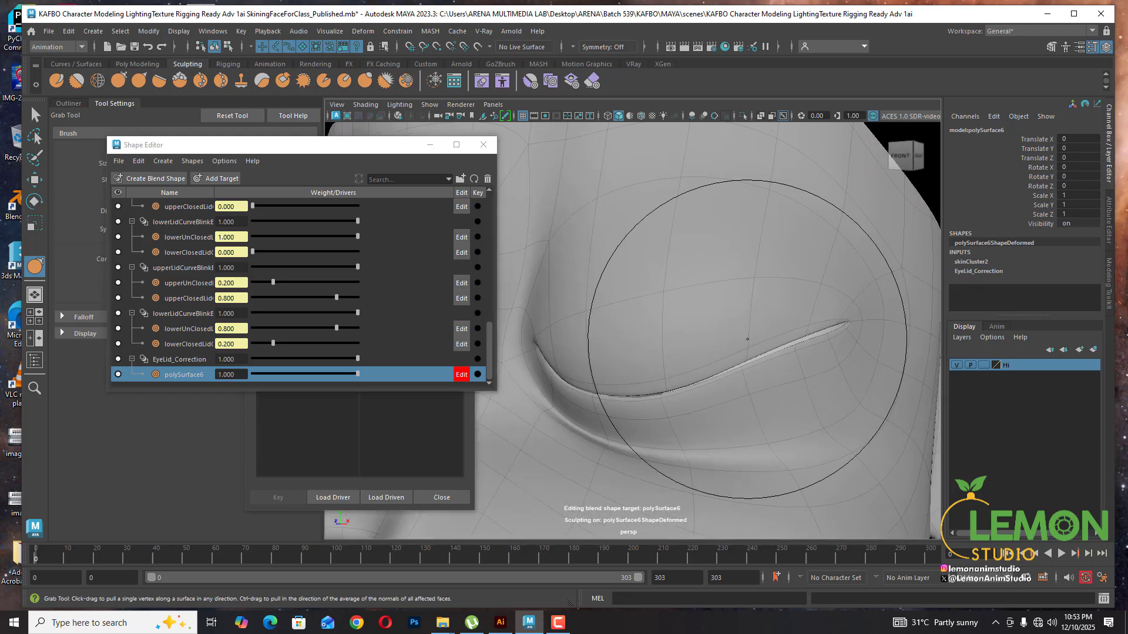
pyautogui.press('b')
pyautogui.moveTo(777, 311); pyautogui.dragTo(721, 310)
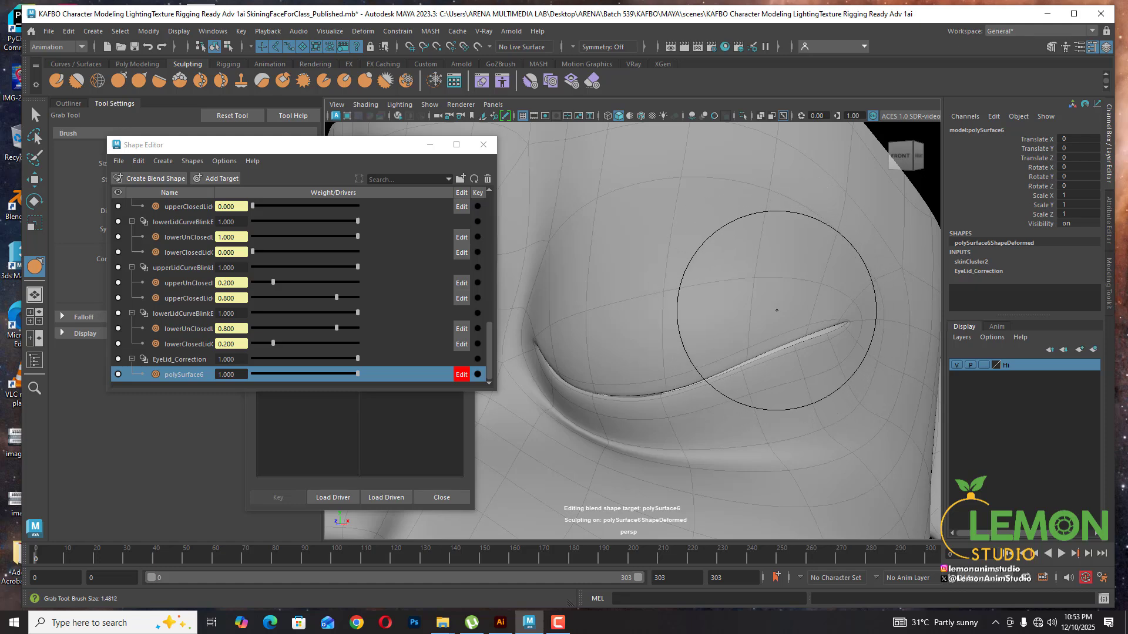
# Try a Grab stroke at the inner corner of the closed left lid, undo it and shrink the brush
pyautogui.keyDown('alt'); pyautogui.moveTo(636, 394); pyautogui.dragTo(587, 392); pyautogui.keyUp('alt')
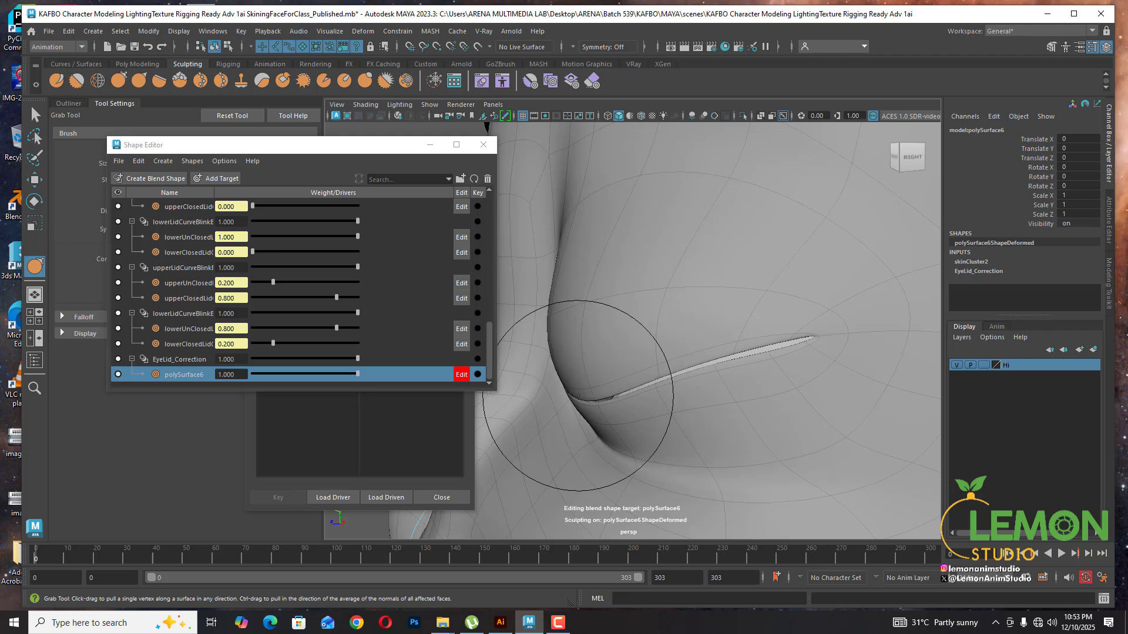
pyautogui.moveTo(698, 398)
pyautogui.keyDown('alt'); pyautogui.mouseDown()
pyautogui.moveTo(780, 395)
pyautogui.moveTo(722, 398)
pyautogui.mouseUp(); pyautogui.keyUp('alt')
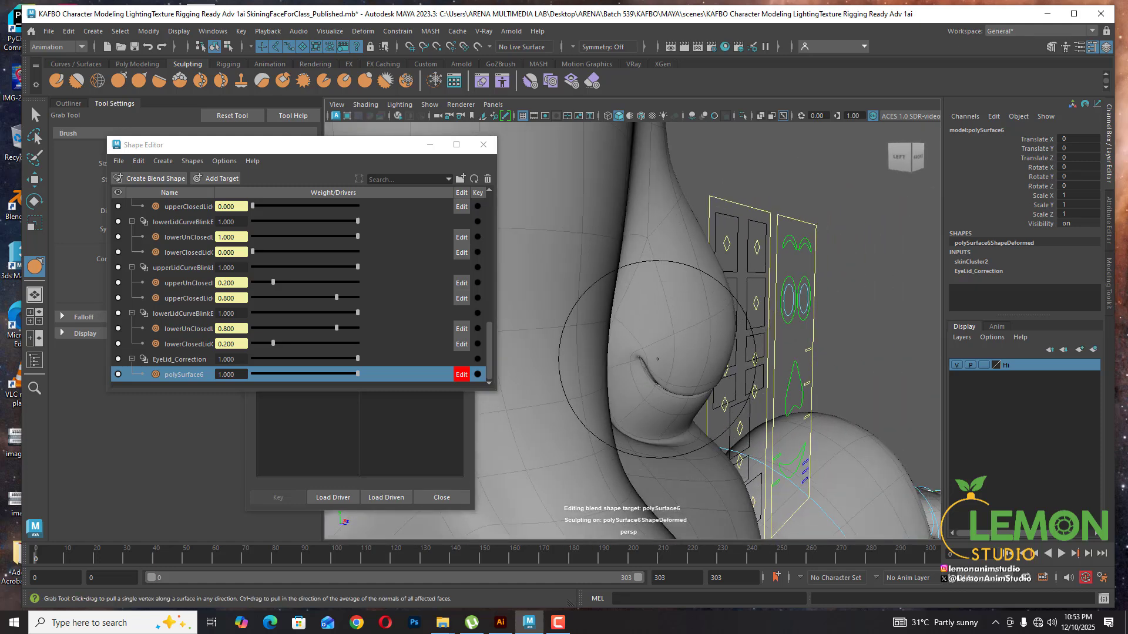
pyautogui.scroll(5, 622, 376)
pyautogui.moveTo(622, 376)
pyautogui.keyDown('alt'); pyautogui.mouseDown()
pyautogui.moveTo(676, 371)
pyautogui.moveTo(667, 361)
pyautogui.mouseUp(); pyautogui.keyUp('alt')
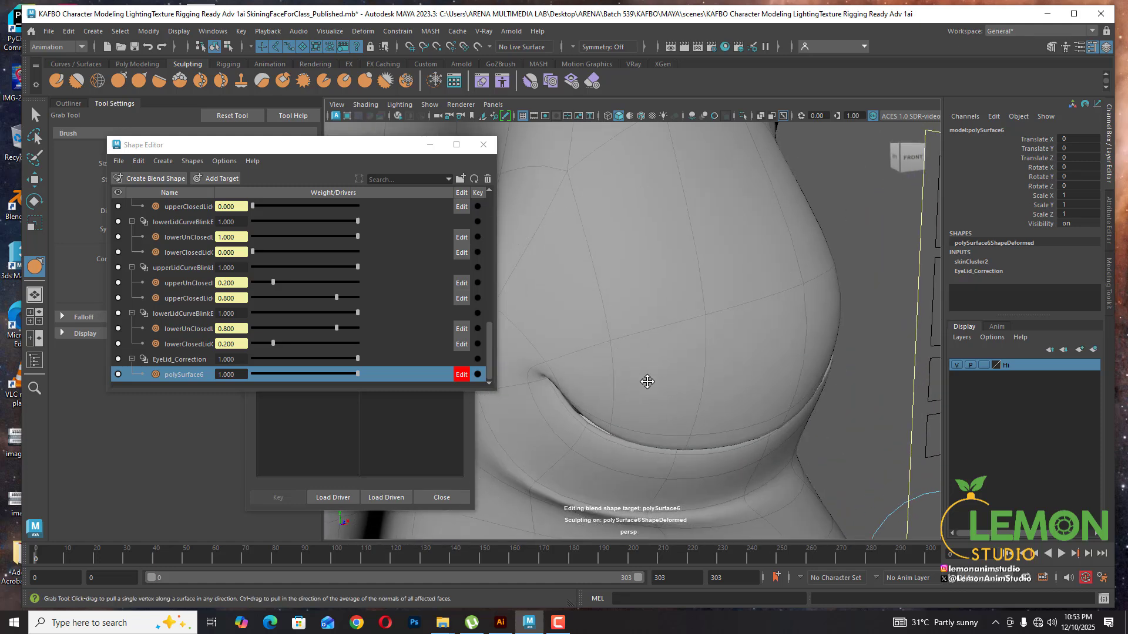
pyautogui.scroll(3, 644, 382)
pyautogui.moveTo(638, 414)
pyautogui.mouseDown()
pyautogui.moveTo(648, 398)
pyautogui.moveTo(540, 398)
pyautogui.mouseUp()
pyautogui.hotkey('ctrl', 'z')
pyautogui.press('b')
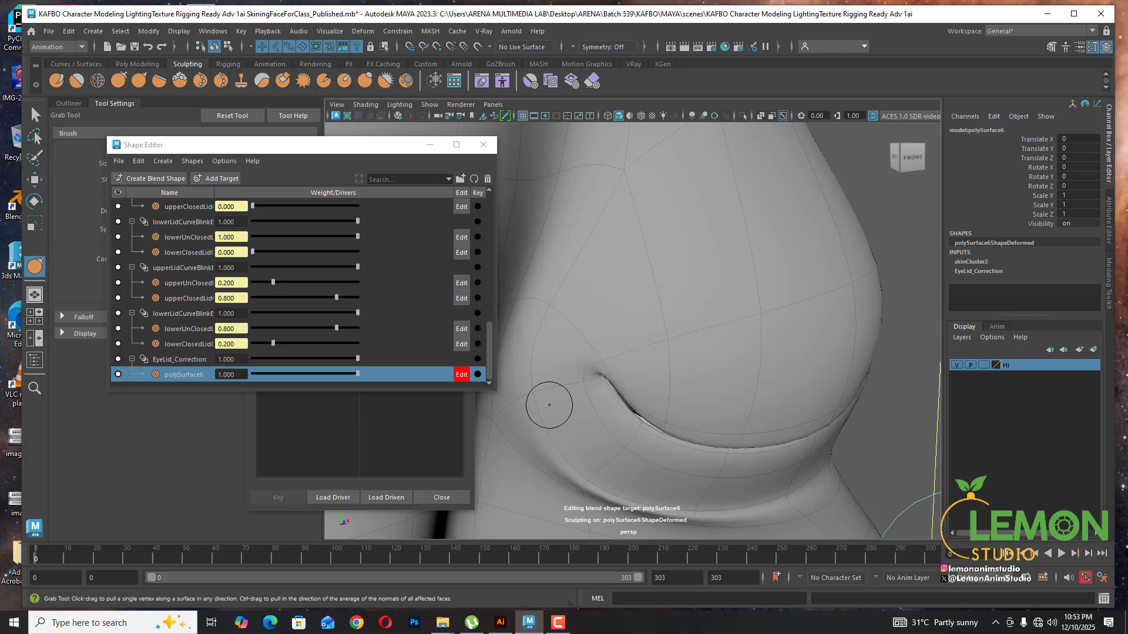
# Refine the outer half of the left lid line with small Grab strokes and undo the last stroke
pyautogui.scroll(2, 684, 411)
pyautogui.keyDown('alt'); pyautogui.moveTo(693, 413); pyautogui.dragTo(652, 397); pyautogui.keyUp('alt')
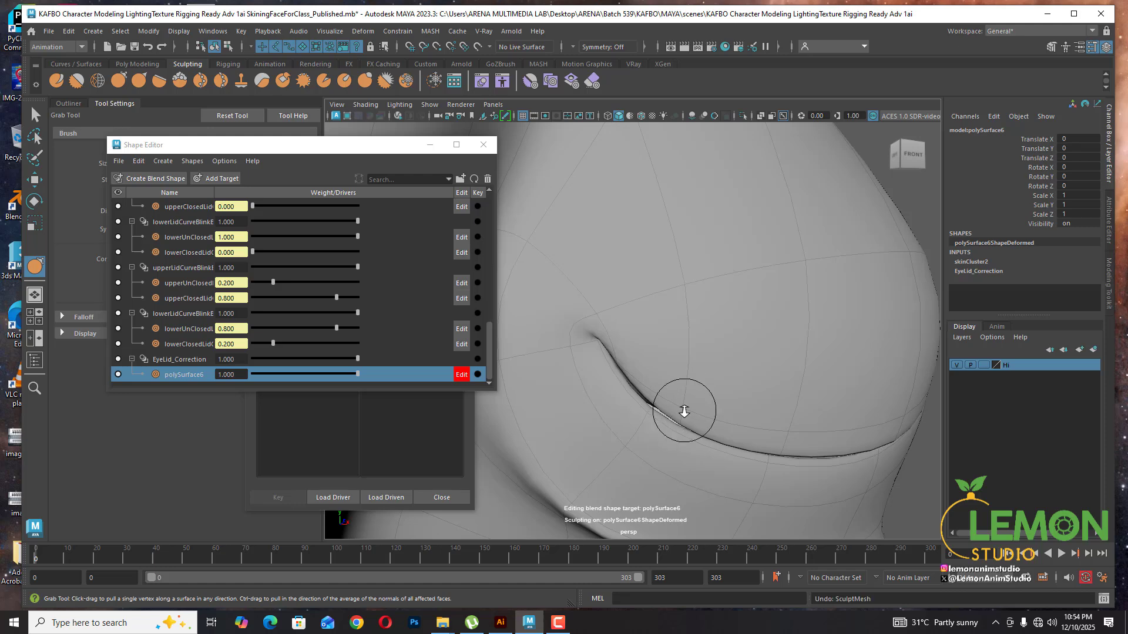
pyautogui.scroll(-5, 684, 412)
pyautogui.keyDown('alt'); pyautogui.moveTo(712, 398); pyautogui.dragTo(679, 396); pyautogui.keyUp('alt')
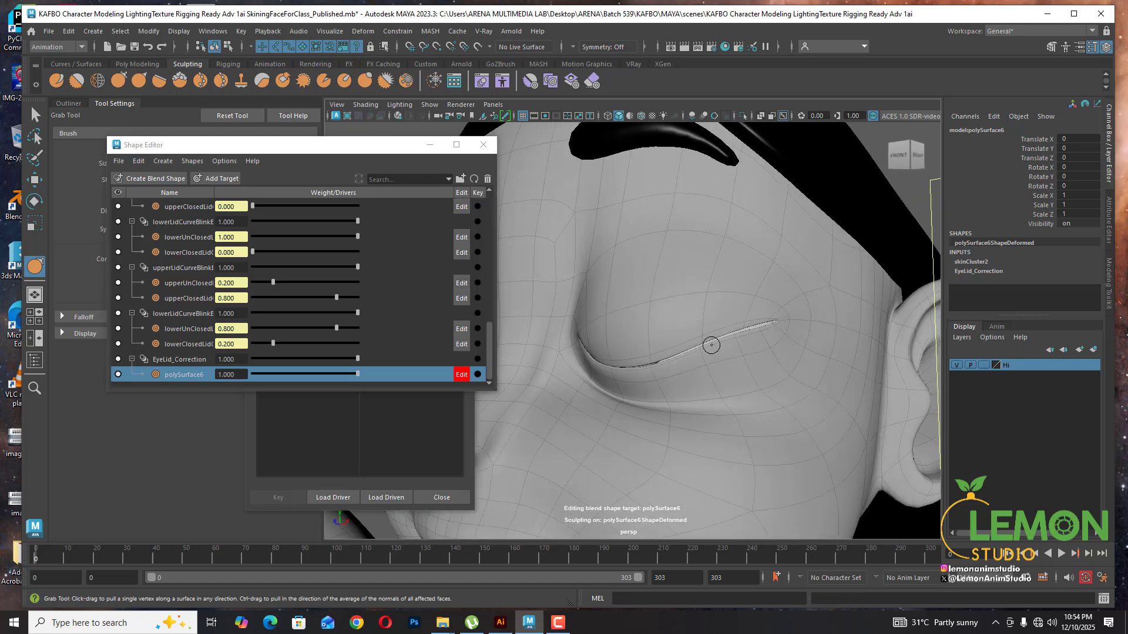
pyautogui.scroll(4, 711, 346)
pyautogui.keyDown('alt'); pyautogui.moveTo(778, 355); pyautogui.dragTo(772, 352); pyautogui.keyUp('alt')
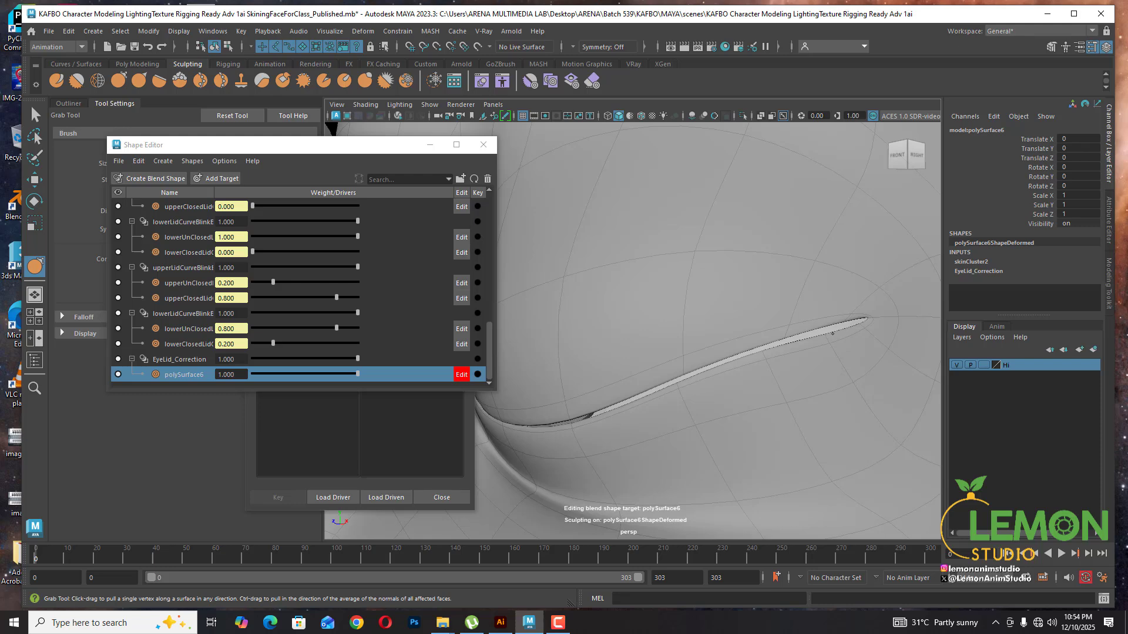
pyautogui.moveTo(790, 345)
pyautogui.keyDown('alt'); pyautogui.mouseDown()
pyautogui.moveTo(809, 346)
pyautogui.moveTo(763, 348)
pyautogui.moveTo(775, 324)
pyautogui.moveTo(759, 376)
pyautogui.mouseUp(); pyautogui.keyUp('alt')
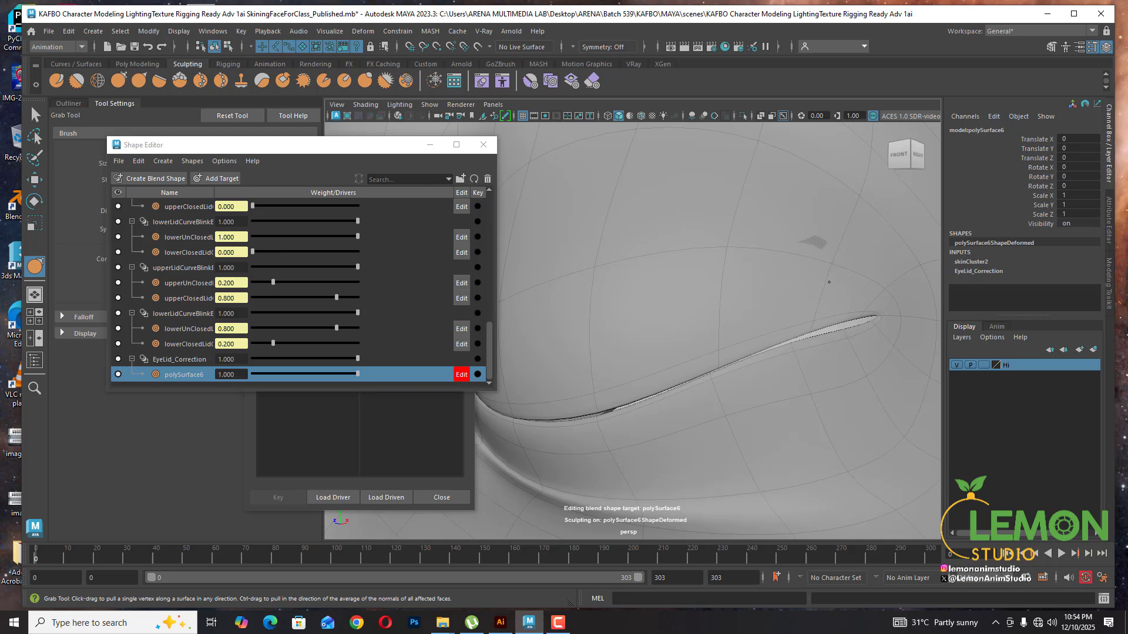
pyautogui.hotkey('ctrl', 'z')
# Sculpt the outer corner of the closed left eye so the upper lid edge meets the lower lid
pyautogui.keyDown('alt'); pyautogui.moveTo(805, 318); pyautogui.dragTo(836, 331); pyautogui.keyUp('alt')
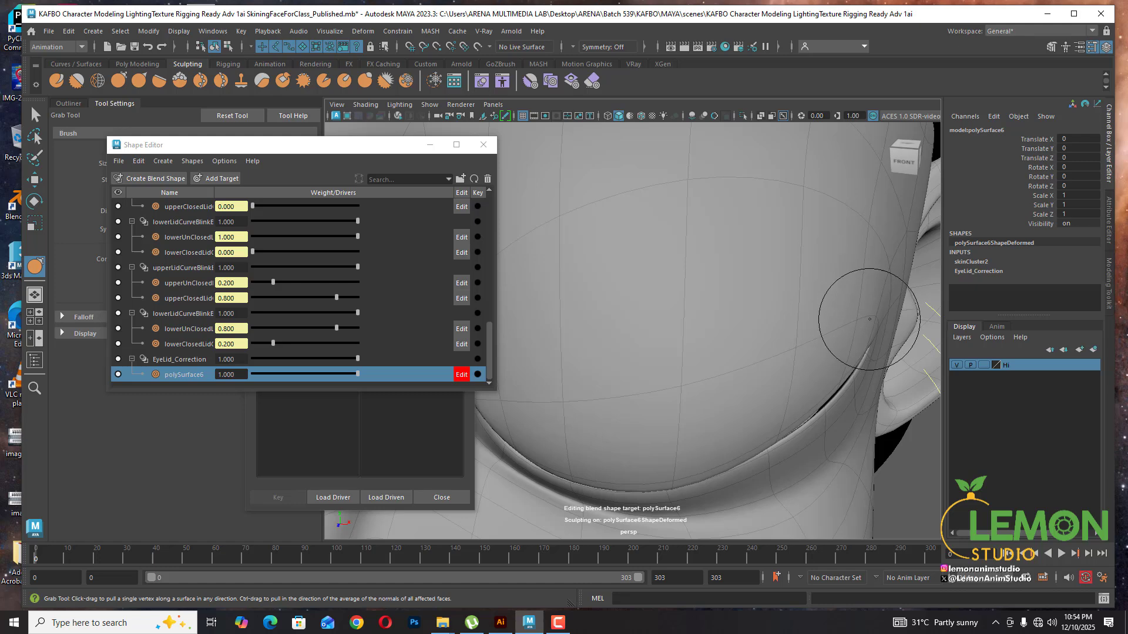
pyautogui.moveTo(872, 319)
pyautogui.keyDown('alt'); pyautogui.mouseDown()
pyautogui.moveTo(875, 331)
pyautogui.moveTo(859, 332)
pyautogui.mouseUp(); pyautogui.keyUp('alt')
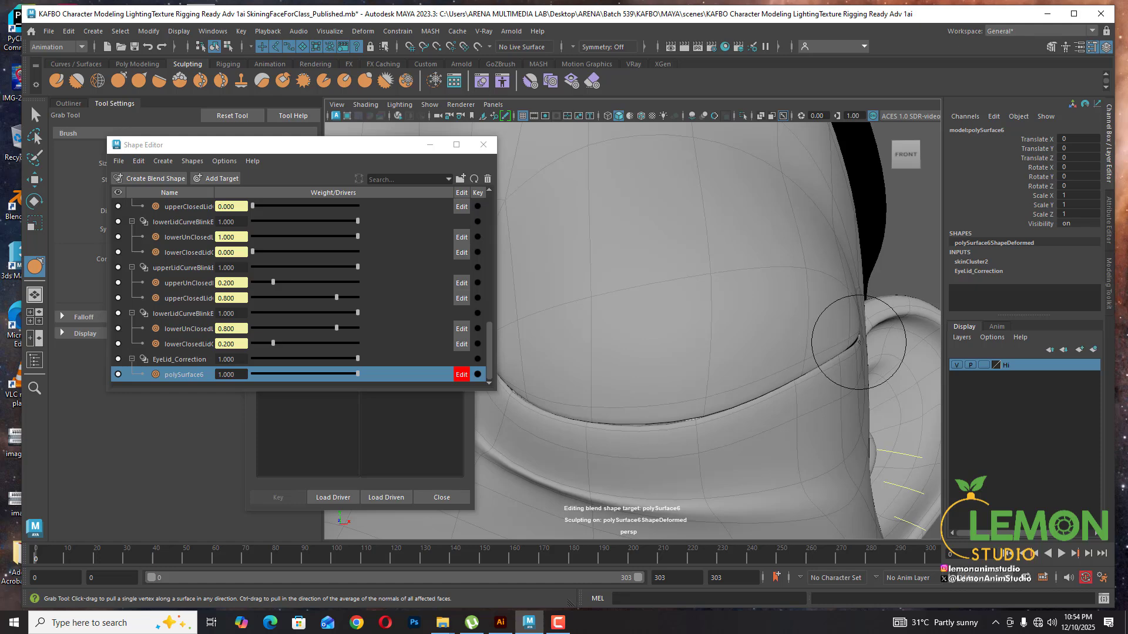
pyautogui.moveTo(813, 352)
pyautogui.keyDown('alt'); pyautogui.mouseDown()
pyautogui.moveTo(791, 353)
pyautogui.moveTo(861, 347)
pyautogui.moveTo(758, 376)
pyautogui.mouseUp(); pyautogui.keyUp('alt')
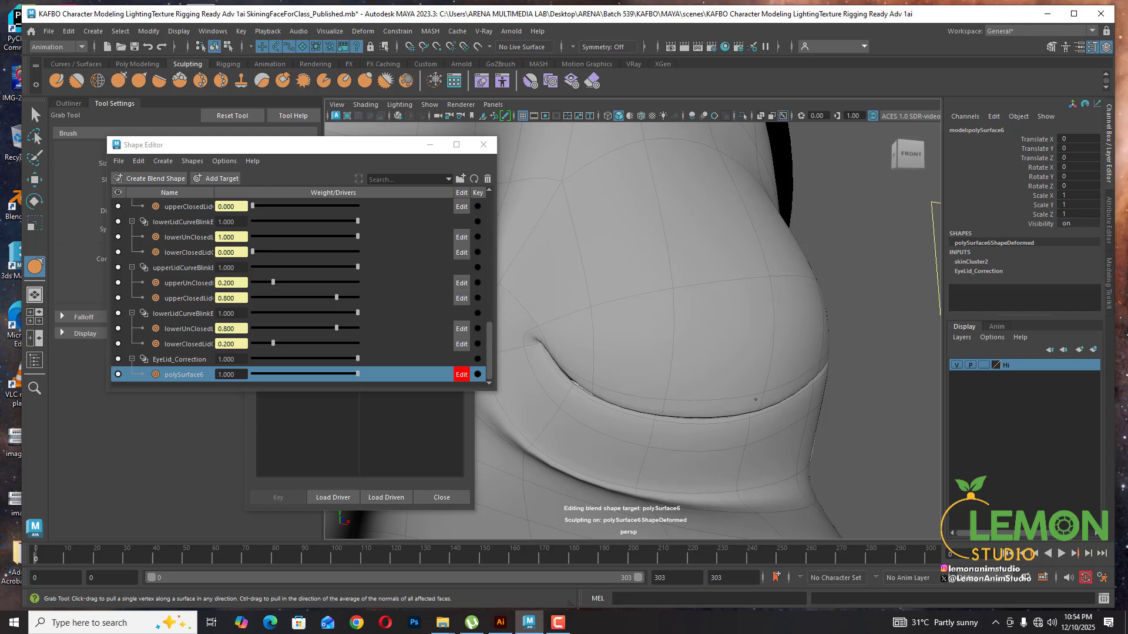
pyautogui.keyDown('alt'); pyautogui.moveTo(755, 397); pyautogui.dragTo(664, 389); pyautogui.keyUp('alt')
pyautogui.keyDown('alt'); pyautogui.moveTo(643, 385); pyautogui.dragTo(720, 400, button='middle'); pyautogui.keyUp('alt')
pyautogui.scroll(6, 616, 391)
pyautogui.scroll(1, 619, 392)
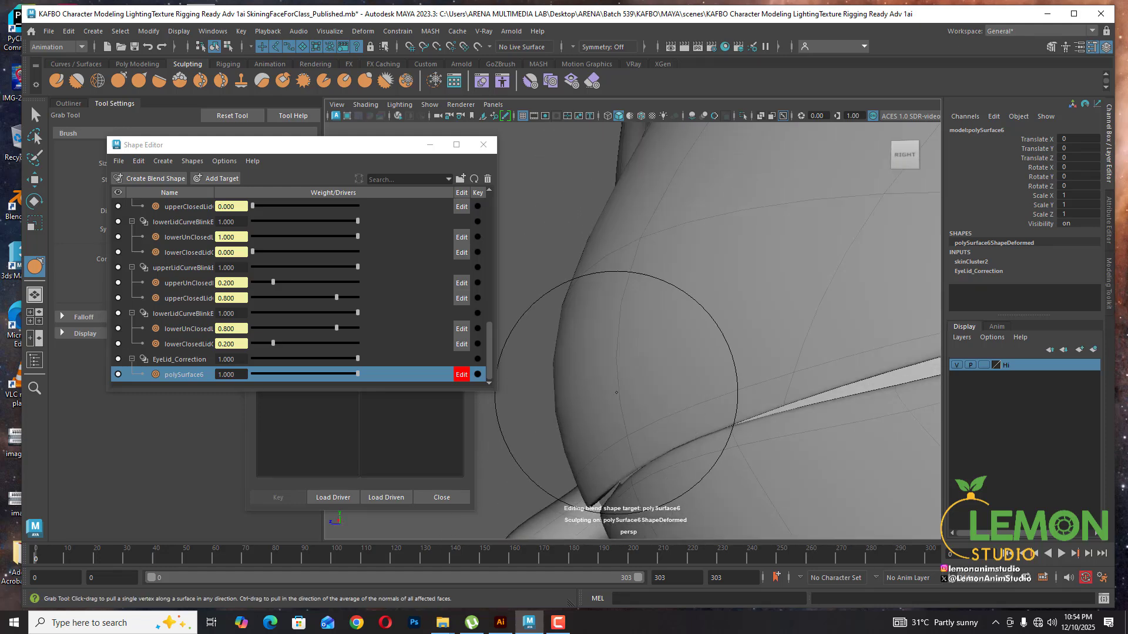
# Adjust the front edge of the left upper lid from the side and from below to tighten the lid seam
pyautogui.keyDown('alt'); pyautogui.moveTo(618, 386); pyautogui.dragTo(629, 365); pyautogui.keyUp('alt')
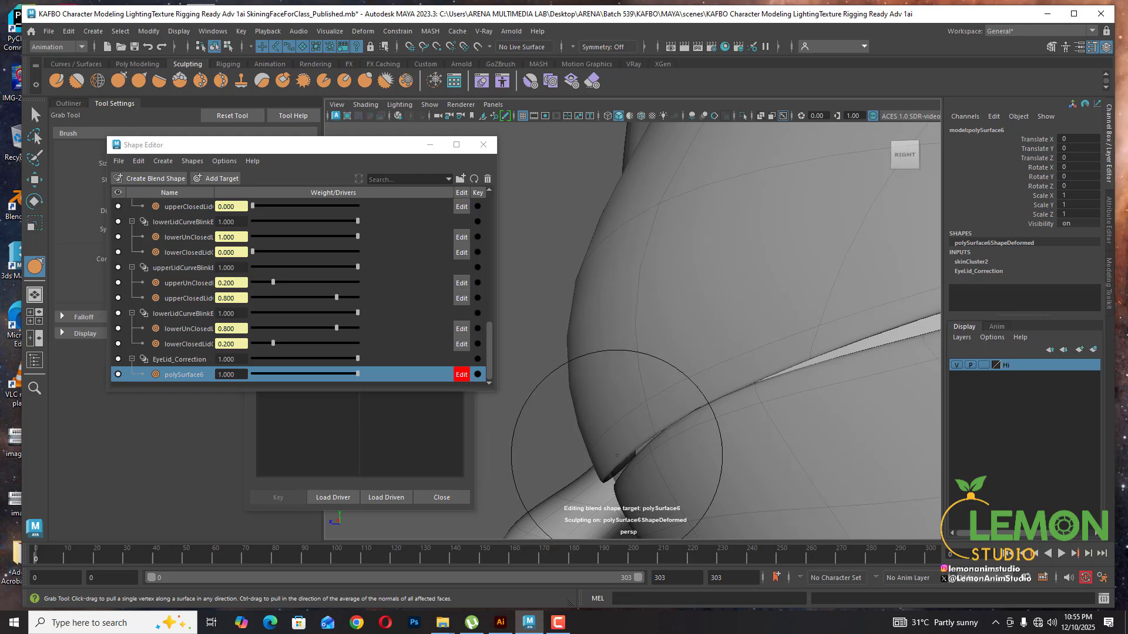
pyautogui.moveTo(617, 455)
pyautogui.keyDown('alt'); pyautogui.mouseDown()
pyautogui.moveTo(748, 456)
pyautogui.moveTo(850, 433)
pyautogui.moveTo(781, 434)
pyautogui.moveTo(676, 405)
pyautogui.moveTo(619, 434)
pyautogui.mouseUp(); pyautogui.keyUp('alt')
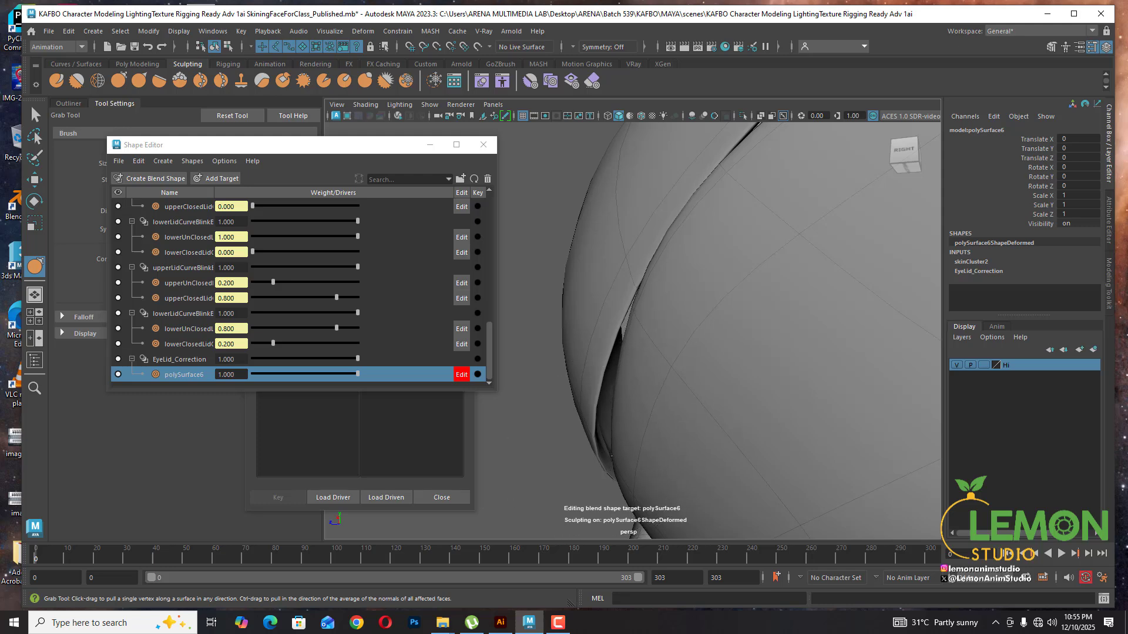
pyautogui.scroll(-5, 614, 457)
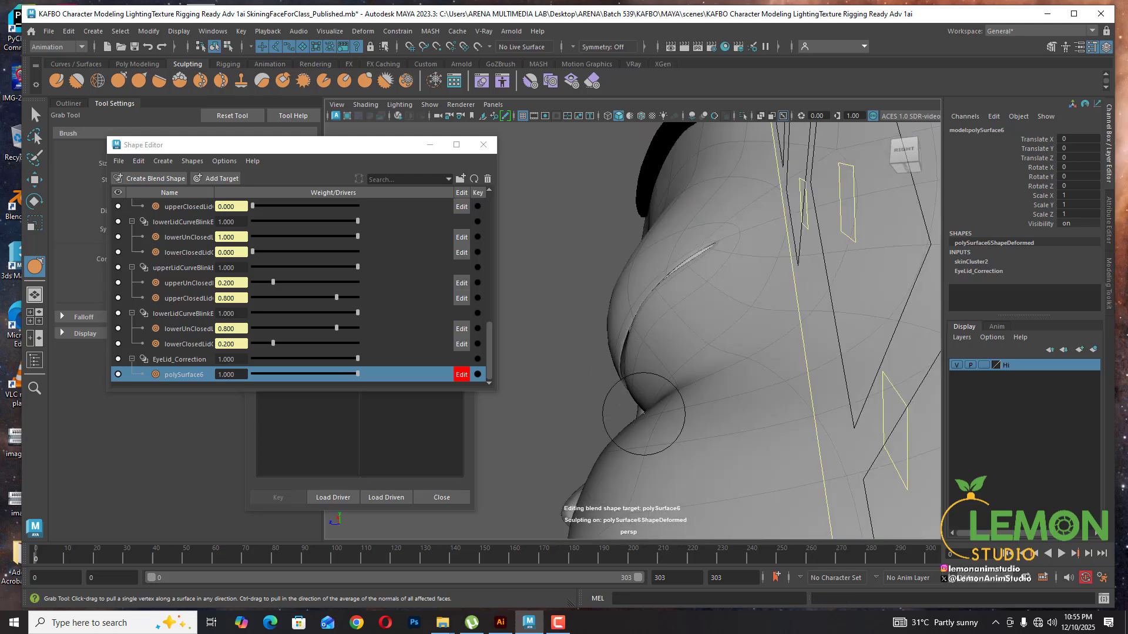
pyautogui.keyDown('alt'); pyautogui.moveTo(643, 414); pyautogui.dragTo(808, 407); pyautogui.keyUp('alt')
pyautogui.scroll(5, 707, 385)
pyautogui.keyDown('alt'); pyautogui.moveTo(665, 388); pyautogui.dragTo(638, 445); pyautogui.keyUp('alt')
pyautogui.scroll(-8, 695, 423)
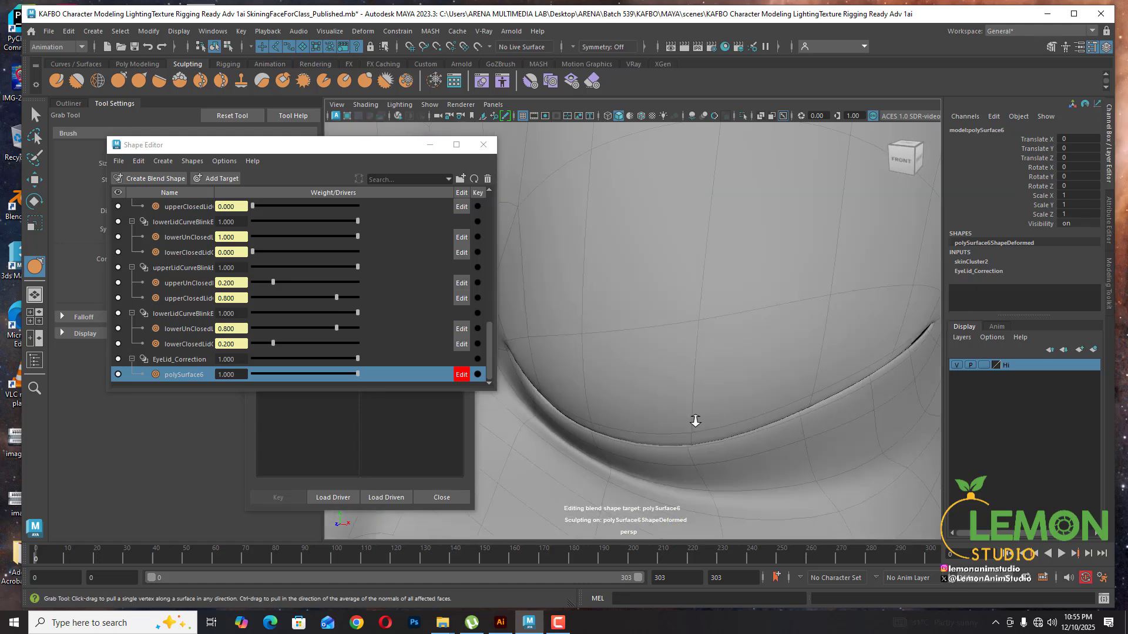
# Leave sculpting and test the EyeLid_Correction target by sweeping its weight between 1 and 0, ending at 0
pyautogui.keyDown('alt'); pyautogui.moveTo(753, 362); pyautogui.dragTo(617, 342); pyautogui.keyUp('alt')
pyautogui.scroll(4, 616, 342)
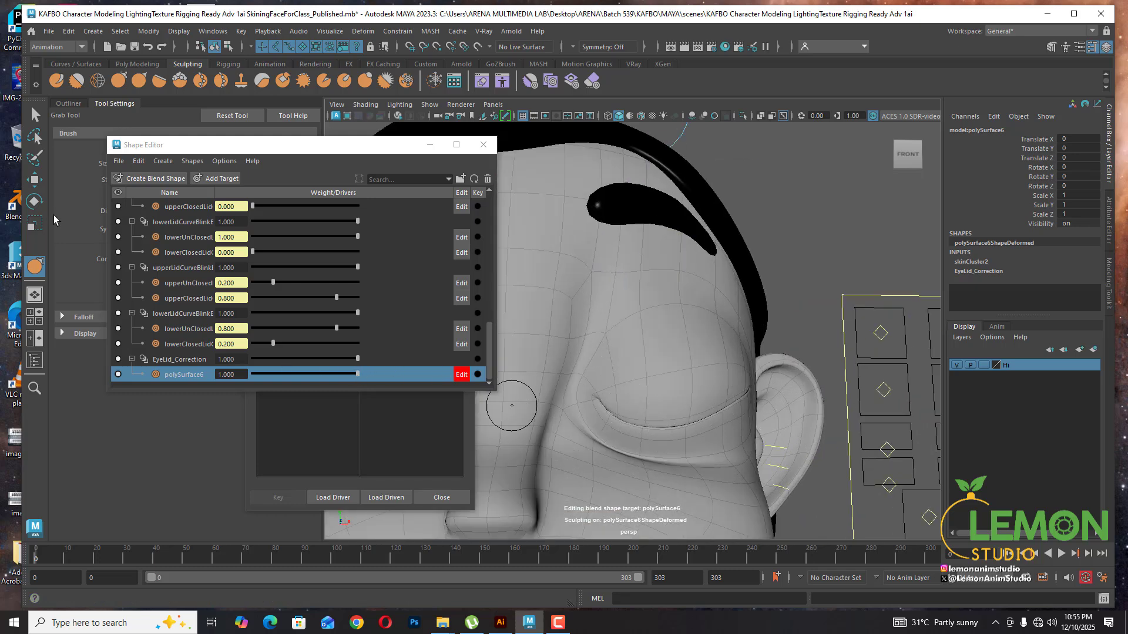
pyautogui.press('q')
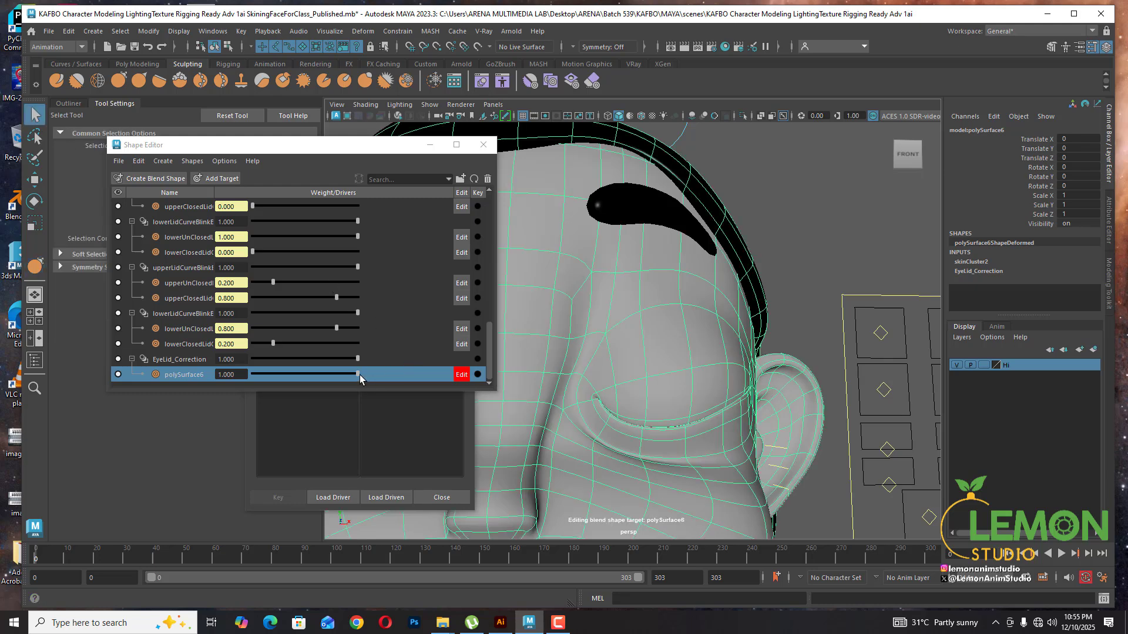
pyautogui.moveTo(360, 375)
pyautogui.mouseDown()
pyautogui.moveTo(246, 379)
pyautogui.moveTo(372, 382)
pyautogui.mouseUp()
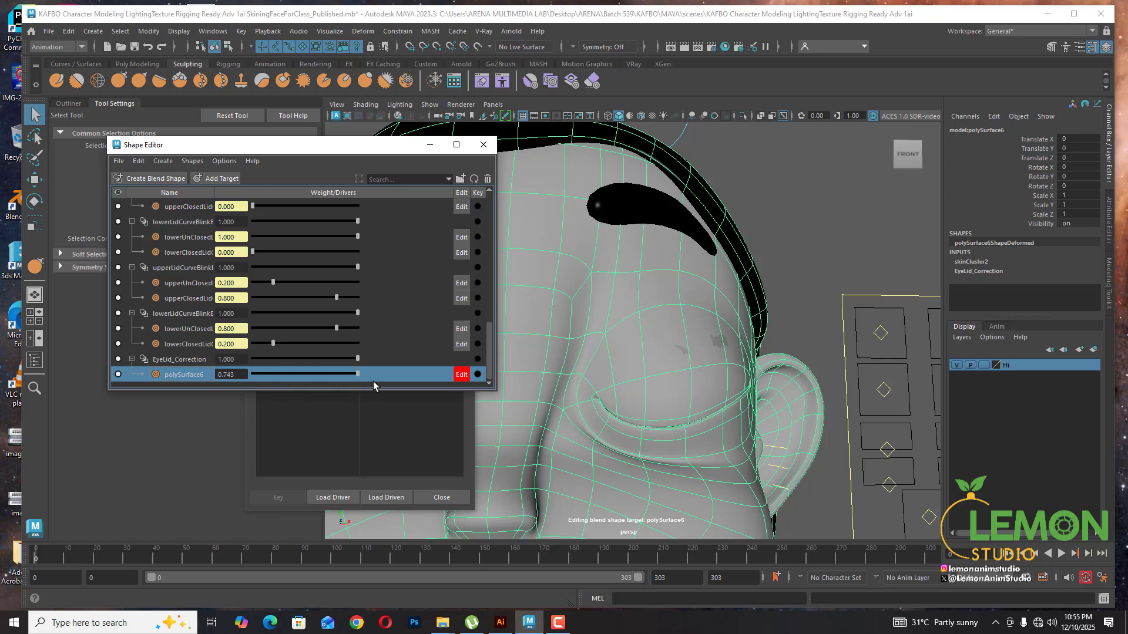
pyautogui.moveTo(292, 380); pyautogui.dragTo(448, 381)
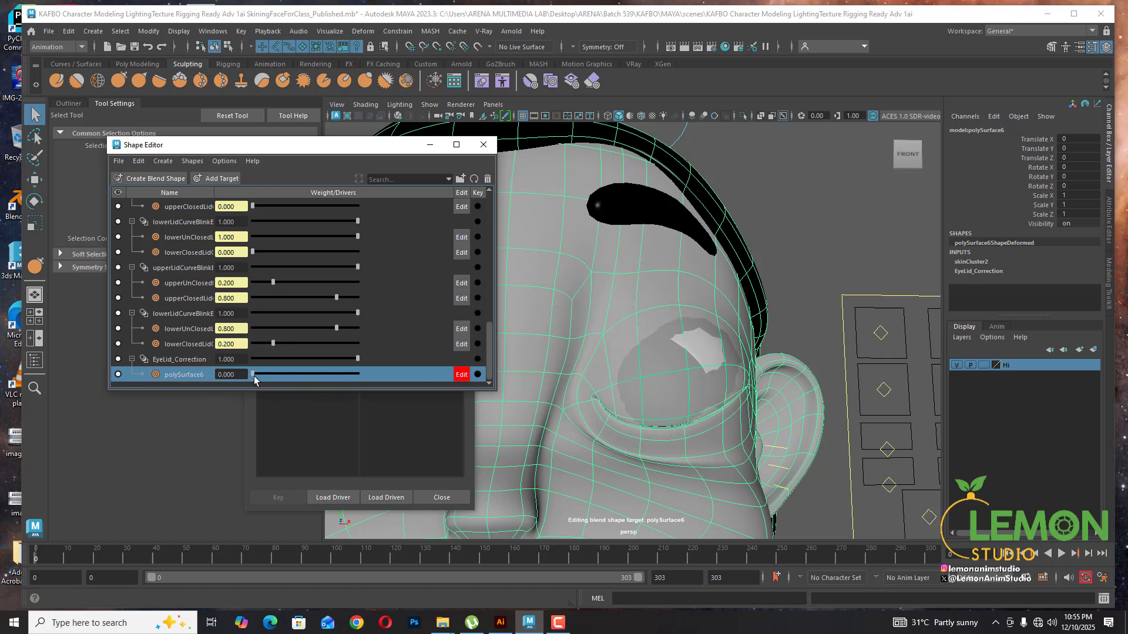
pyautogui.moveTo(254, 376); pyautogui.dragTo(211, 382)
# Select the left eye control and scrub its Blink with the correction off, ending at 10, to examine the lid
pyautogui.keyDown('alt'); pyautogui.moveTo(821, 372); pyautogui.dragTo(890, 374, button='middle'); pyautogui.keyUp('alt')
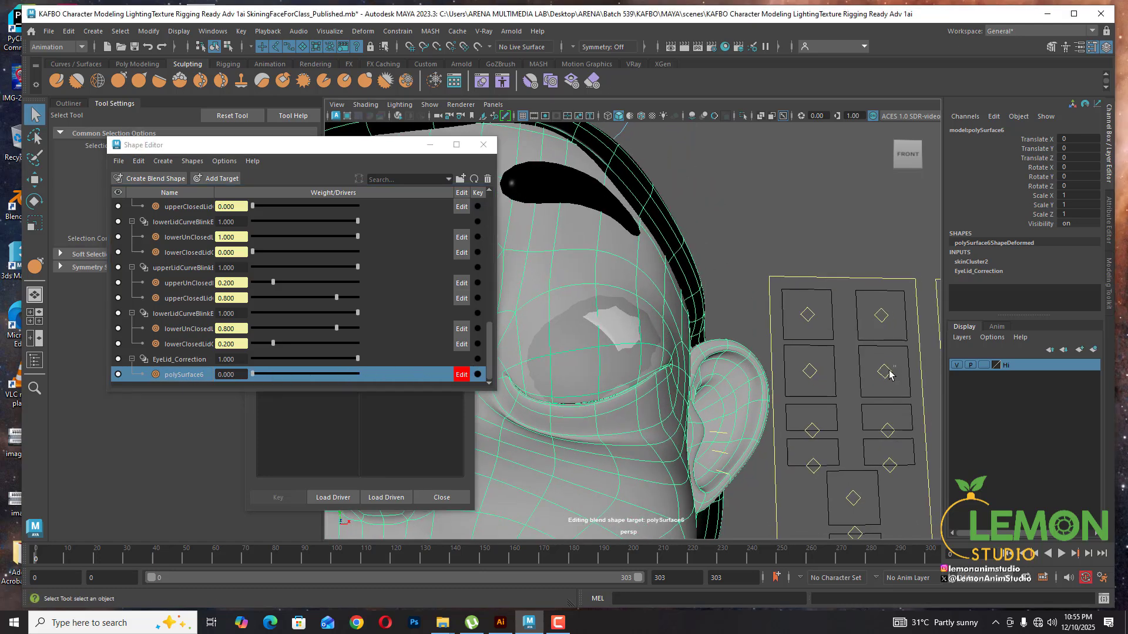
pyautogui.click(889, 373)
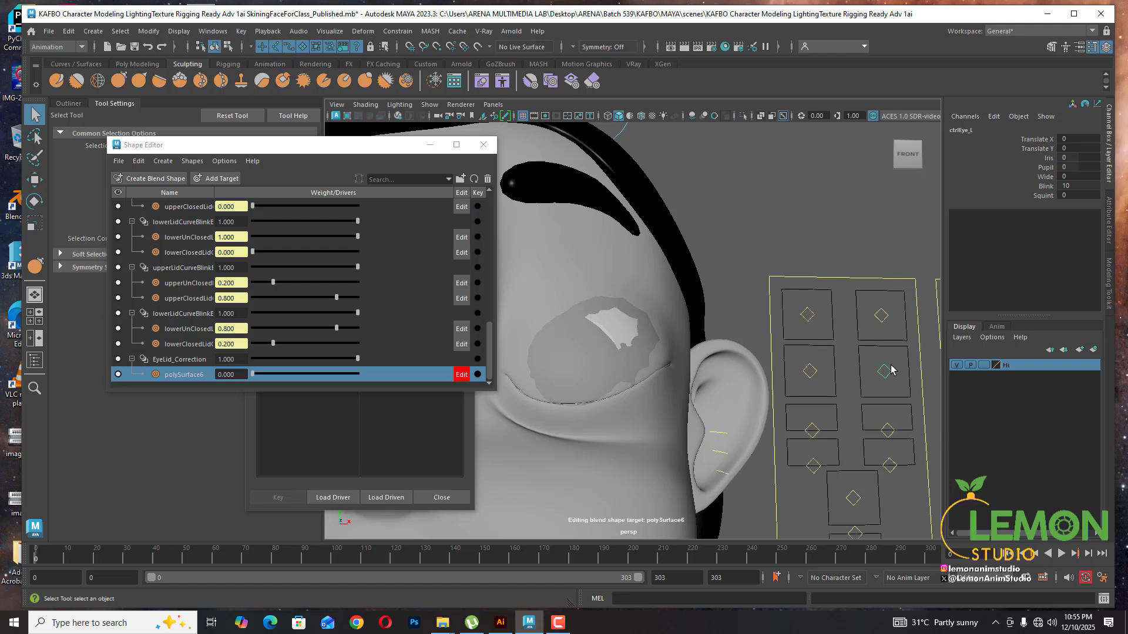
pyautogui.click(1044, 186)
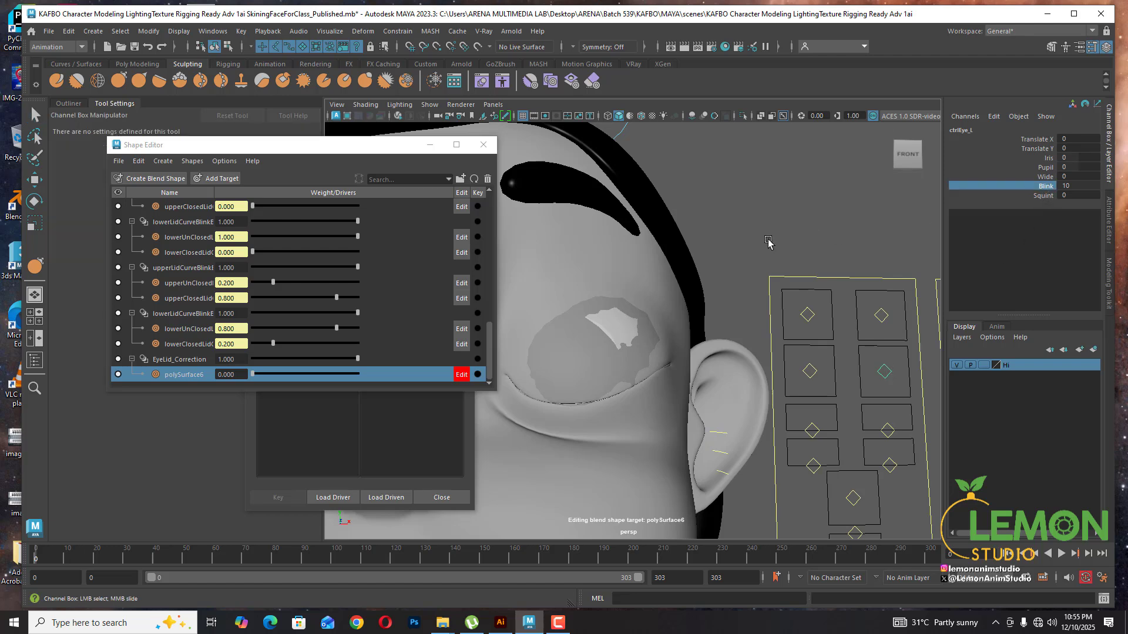
pyautogui.moveTo(772, 244); pyautogui.dragTo(801, 273, button='middle')
pyautogui.keyDown('alt'); pyautogui.moveTo(785, 270); pyautogui.dragTo(735, 279); pyautogui.keyUp('alt')
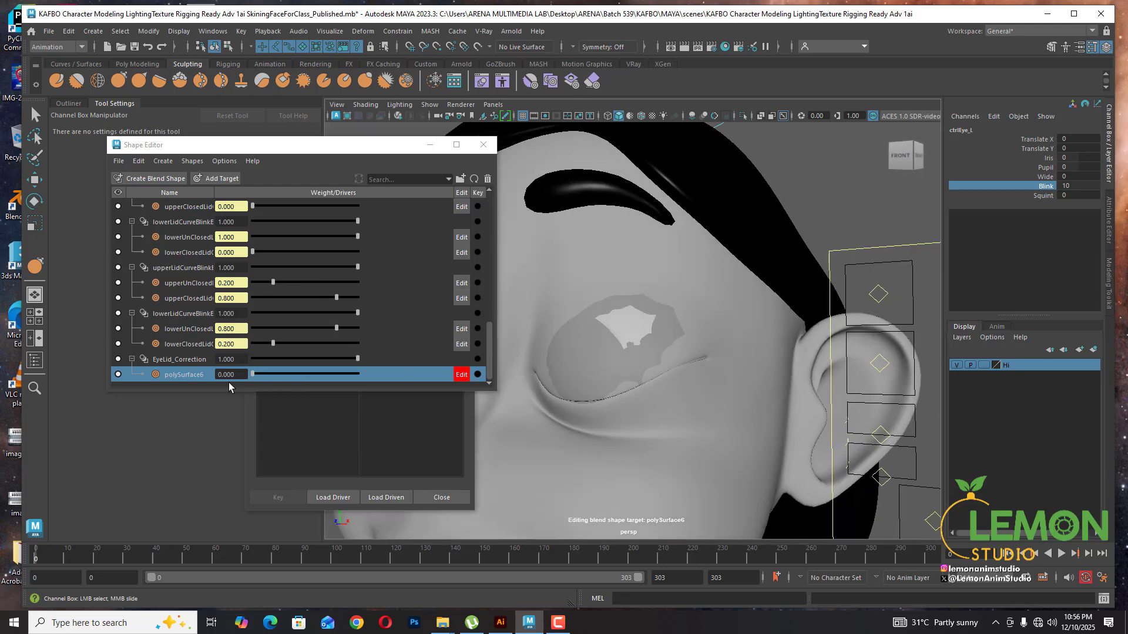
# With Blink at 10, raise the eyelid correction target's weight to 1 and examine the closed left lid
pyautogui.keyDown('alt'); pyautogui.moveTo(846, 340); pyautogui.dragTo(714, 342); pyautogui.keyUp('alt')
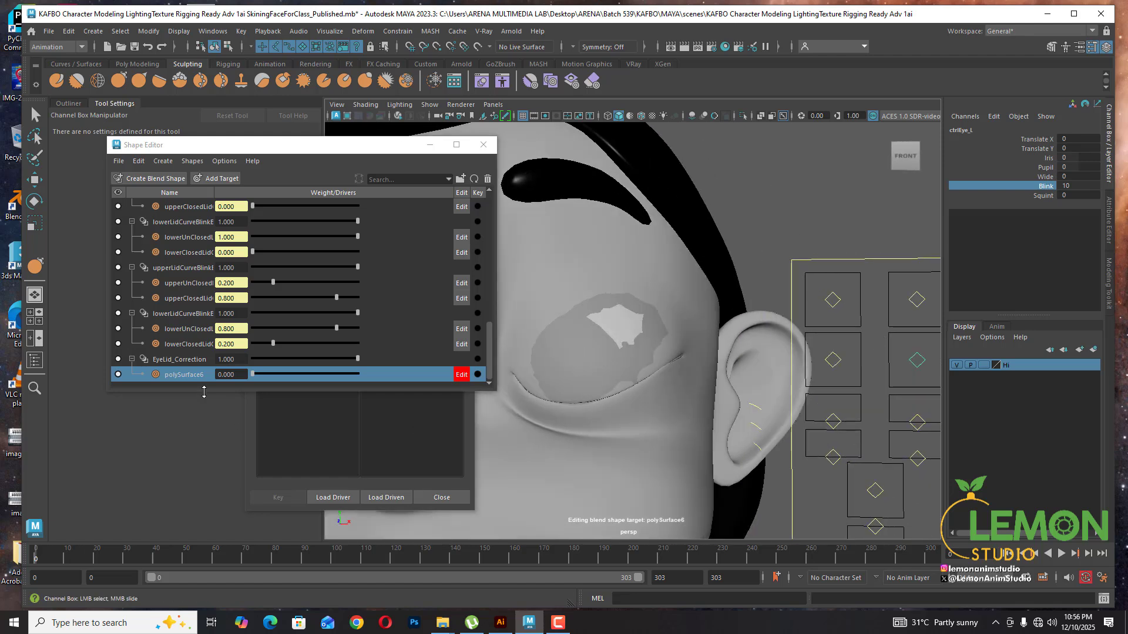
pyautogui.moveTo(250, 377); pyautogui.dragTo(196, 383)
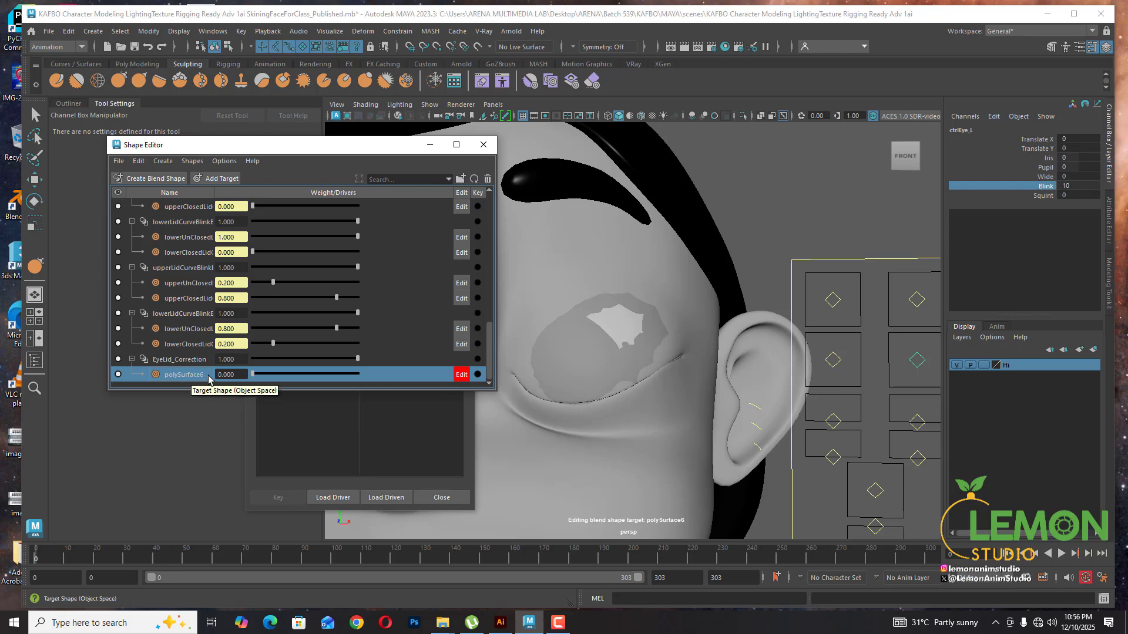
pyautogui.moveTo(908, 342); pyautogui.dragTo(928, 373)
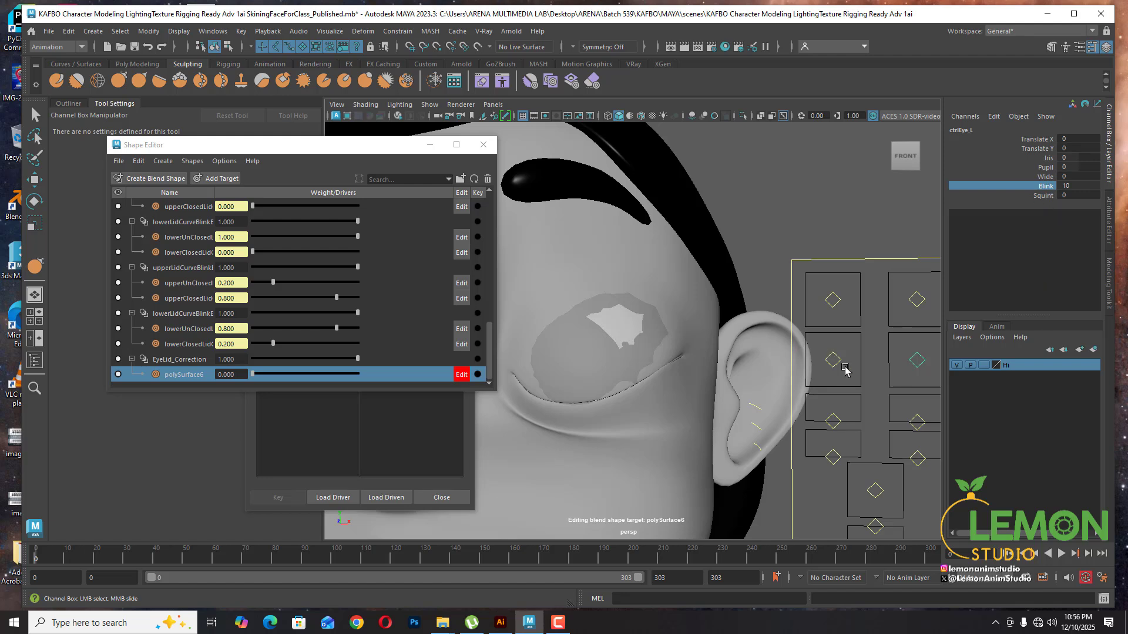
pyautogui.keyDown('alt'); pyautogui.moveTo(844, 366); pyautogui.dragTo(834, 347, button='middle'); pyautogui.keyUp('alt')
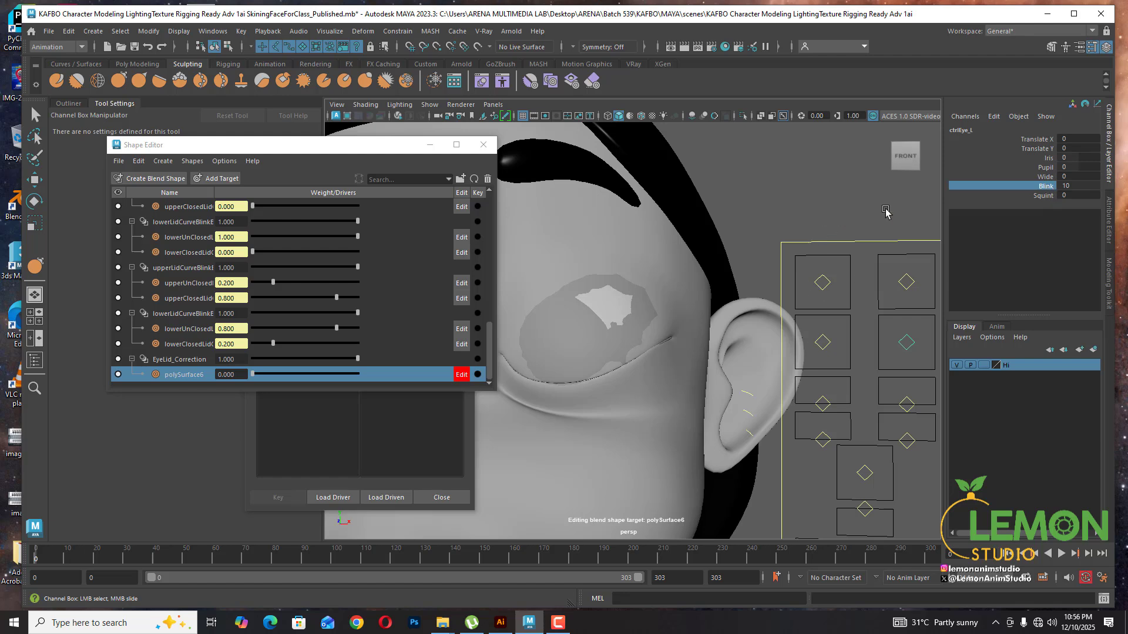
pyautogui.moveTo(884, 209)
pyautogui.mouseDown(button='middle')
pyautogui.moveTo(782, 211)
pyautogui.moveTo(915, 208)
pyautogui.moveTo(787, 212)
pyautogui.moveTo(883, 213)
pyautogui.mouseUp(button='middle')
pyautogui.moveTo(254, 377); pyautogui.dragTo(373, 376)
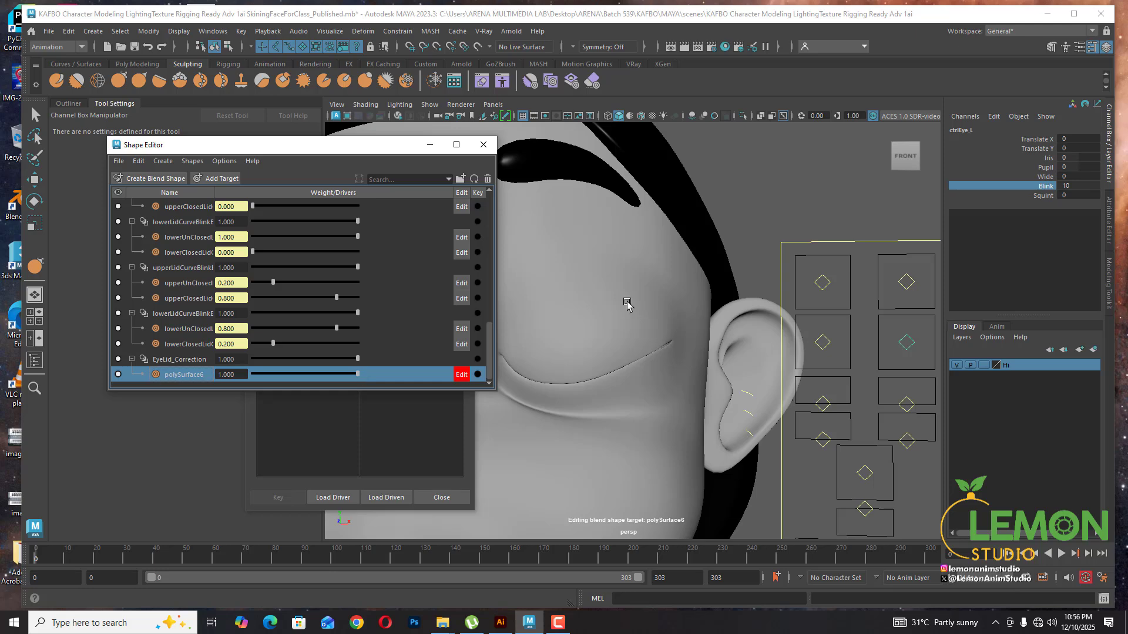
pyautogui.moveTo(728, 286); pyautogui.dragTo(713, 314)
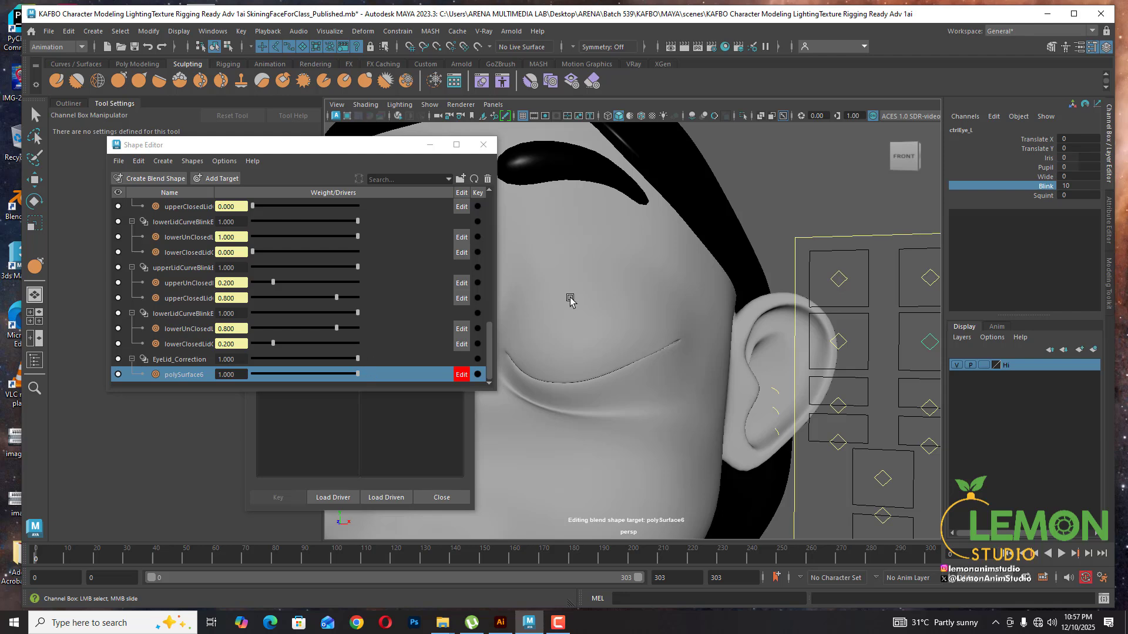
pyautogui.keyDown('alt'); pyautogui.moveTo(727, 327); pyautogui.dragTo(740, 300, button='middle'); pyautogui.keyUp('alt')
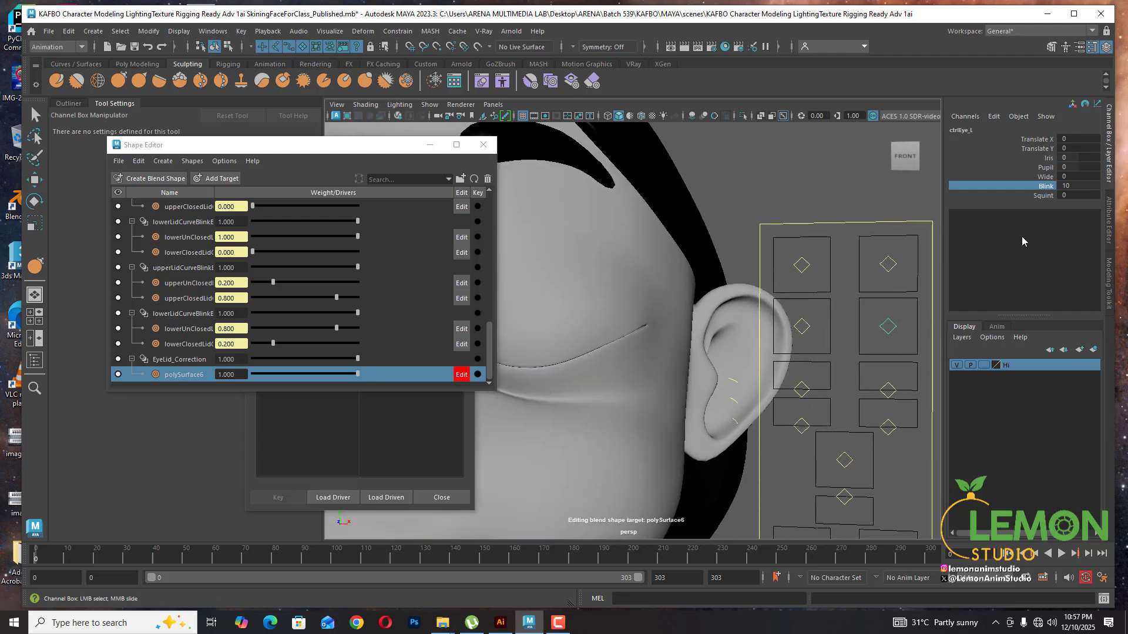
# Set the left eye's Blink to 0 with the correction on and inspect the open lid's shape from several angles
pyautogui.moveTo(846, 208); pyautogui.dragTo(780, 209, button='middle')
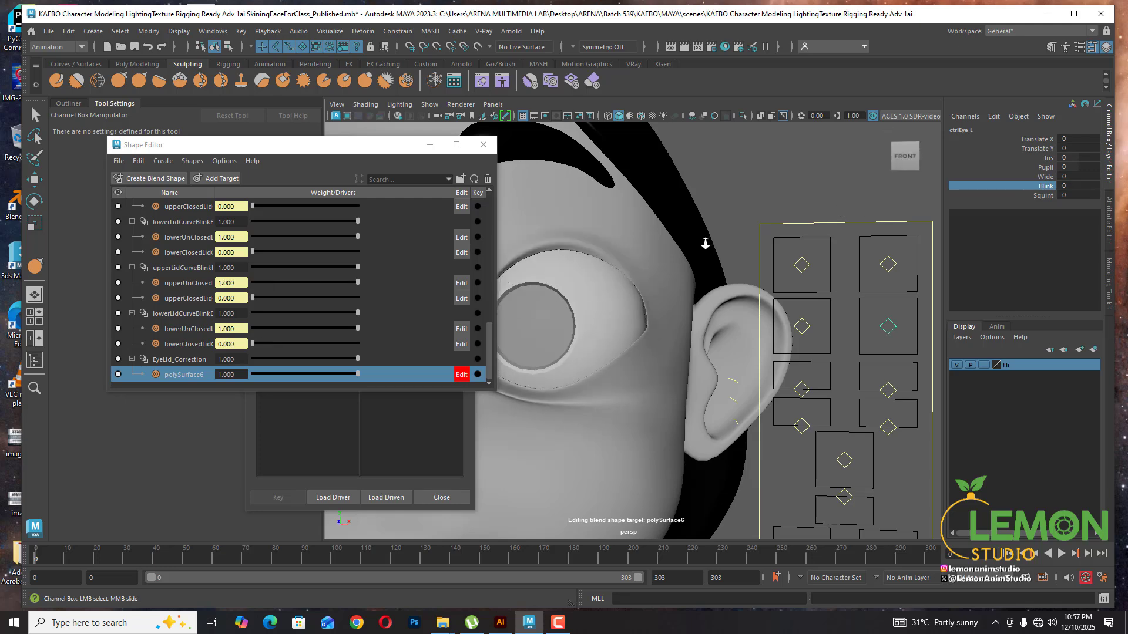
pyautogui.scroll(-5, 705, 243)
pyautogui.keyDown('alt'); pyautogui.moveTo(723, 285); pyautogui.dragTo(609, 296); pyautogui.keyUp('alt')
pyautogui.scroll(5, 647, 257)
pyautogui.keyDown('alt'); pyautogui.moveTo(650, 267); pyautogui.dragTo(688, 274, button='middle'); pyautogui.keyUp('alt')
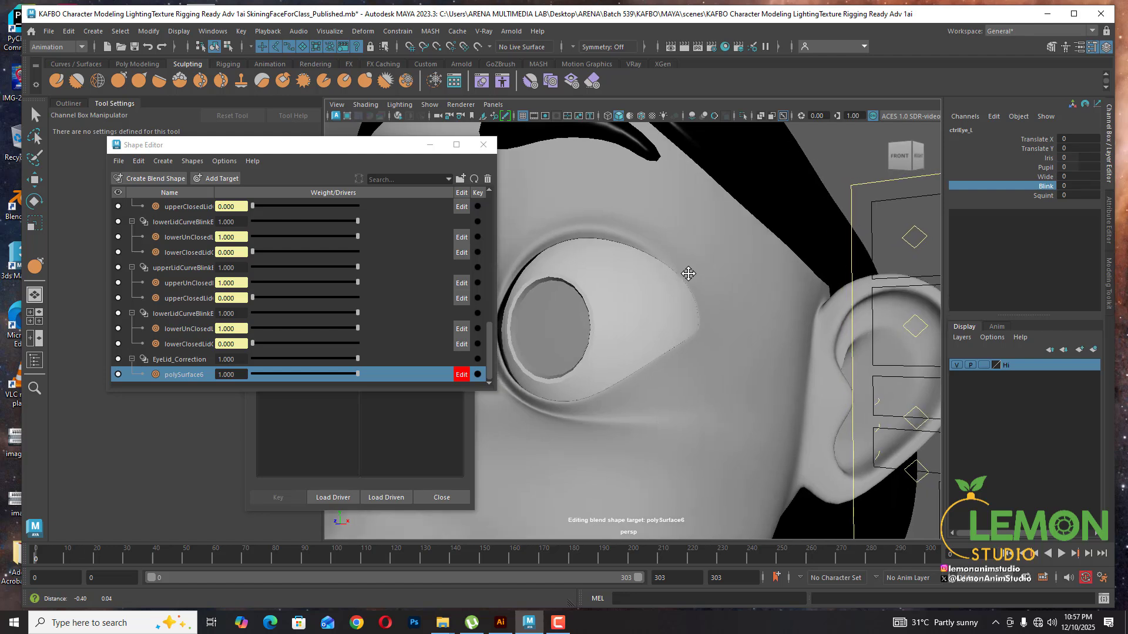
pyautogui.scroll(2, 686, 271)
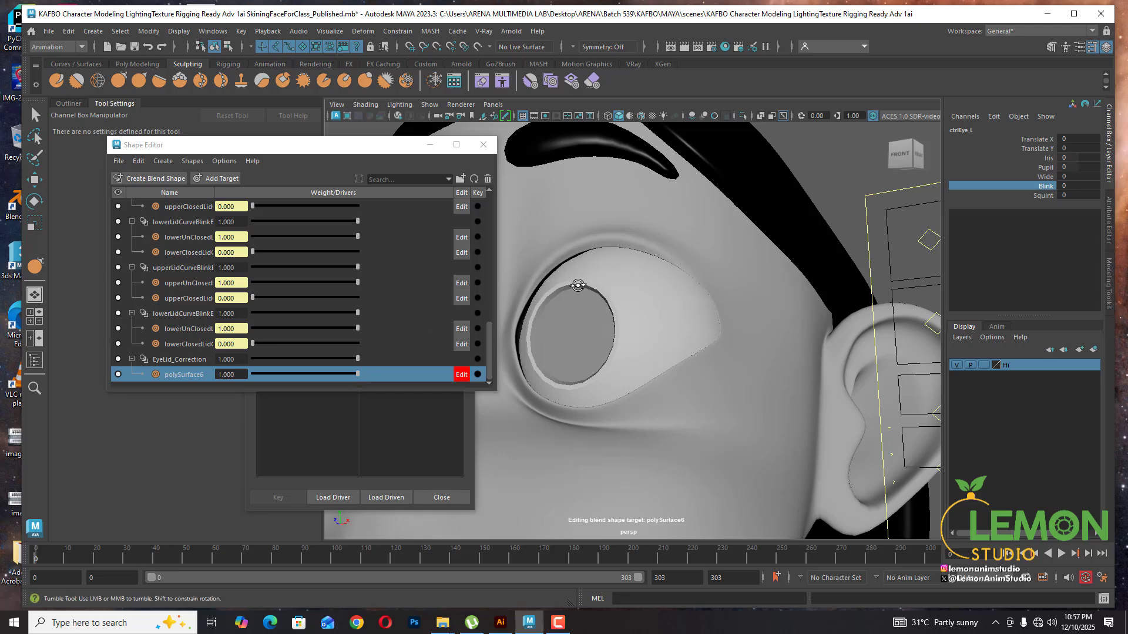
pyautogui.keyDown('alt'); pyautogui.moveTo(578, 285); pyautogui.dragTo(551, 312); pyautogui.keyUp('alt')
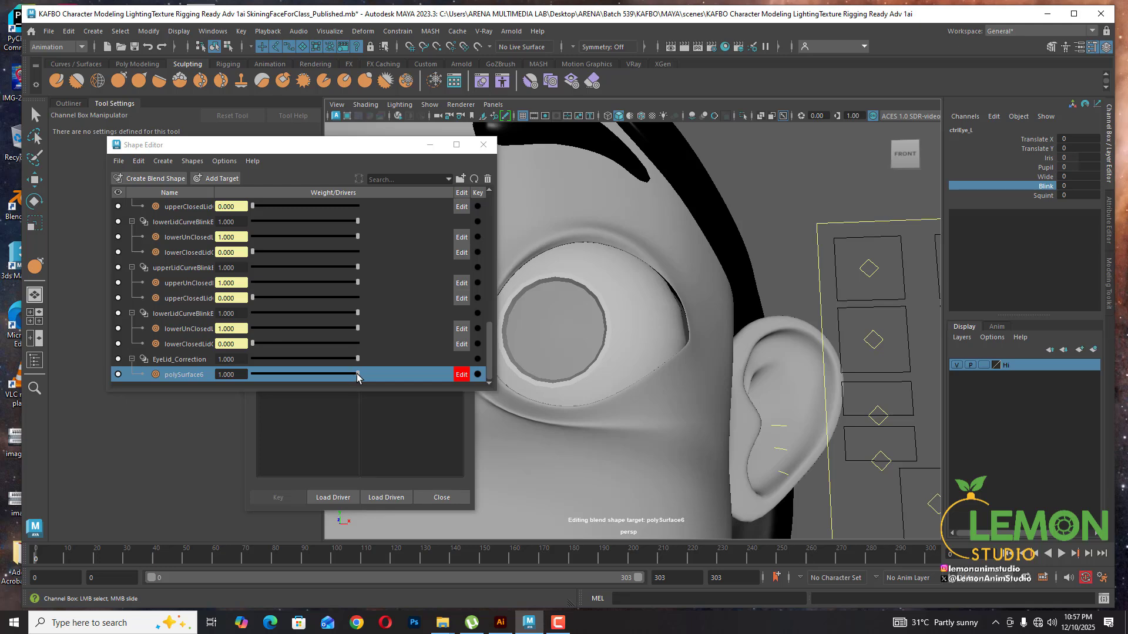
# Set the correction weight to 0, return Blink to 10, and sweep the weight to 1 and back to 0 to compare the lid
pyautogui.moveTo(358, 377); pyautogui.dragTo(228, 376)
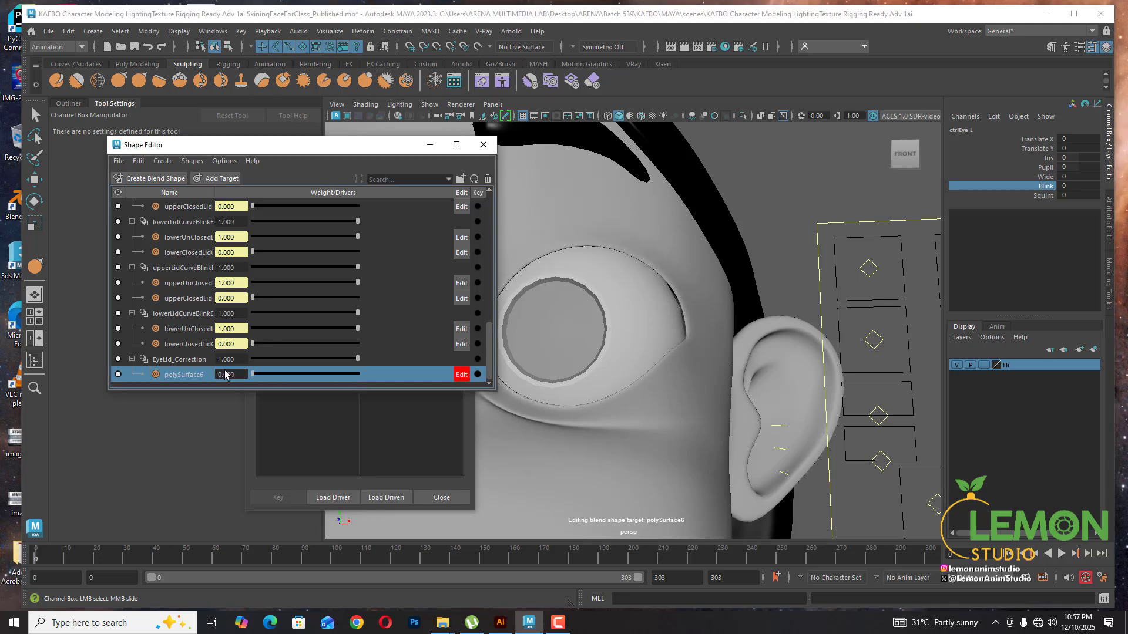
pyautogui.scroll(-3, 893, 307)
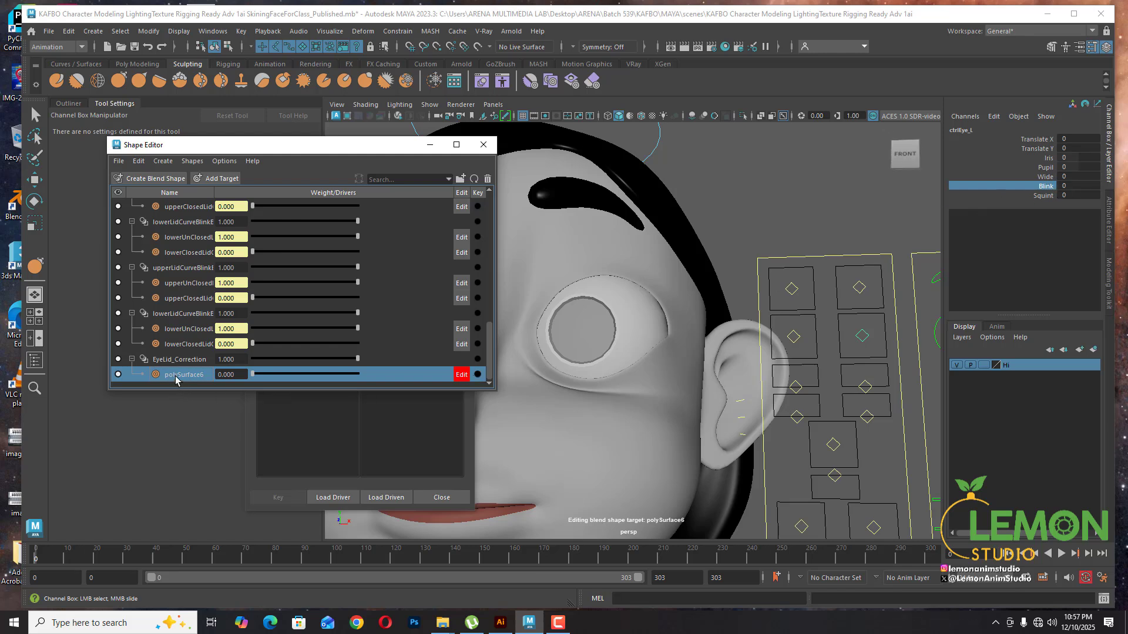
pyautogui.moveTo(257, 376); pyautogui.dragTo(242, 380)
pyautogui.moveTo(752, 247); pyautogui.dragTo(948, 241, button='middle')
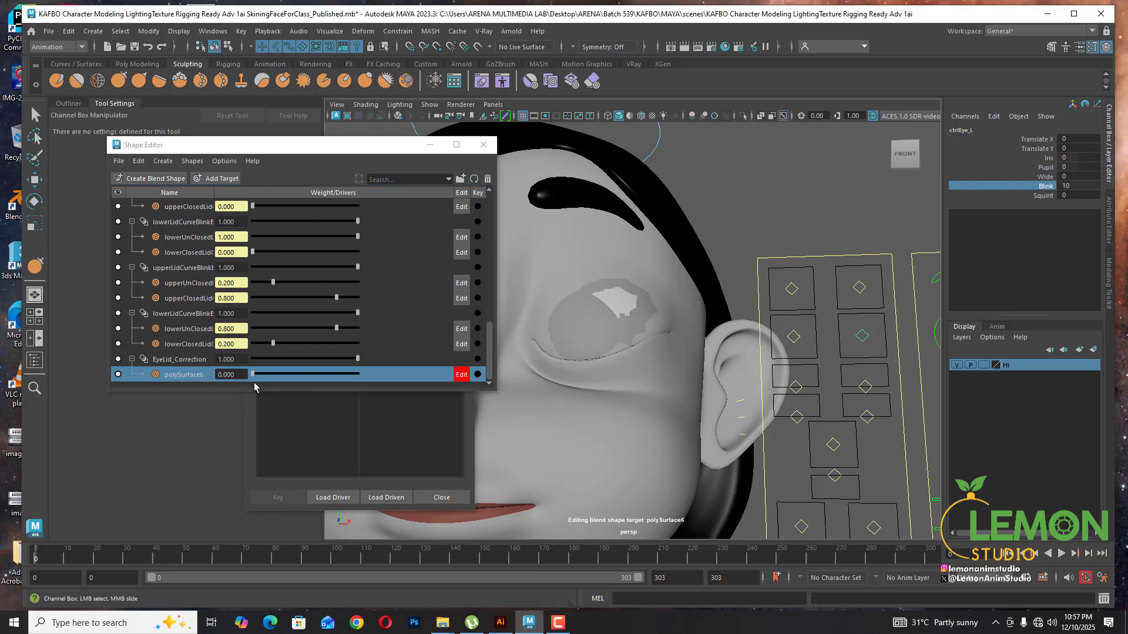
pyautogui.moveTo(252, 376); pyautogui.dragTo(398, 378)
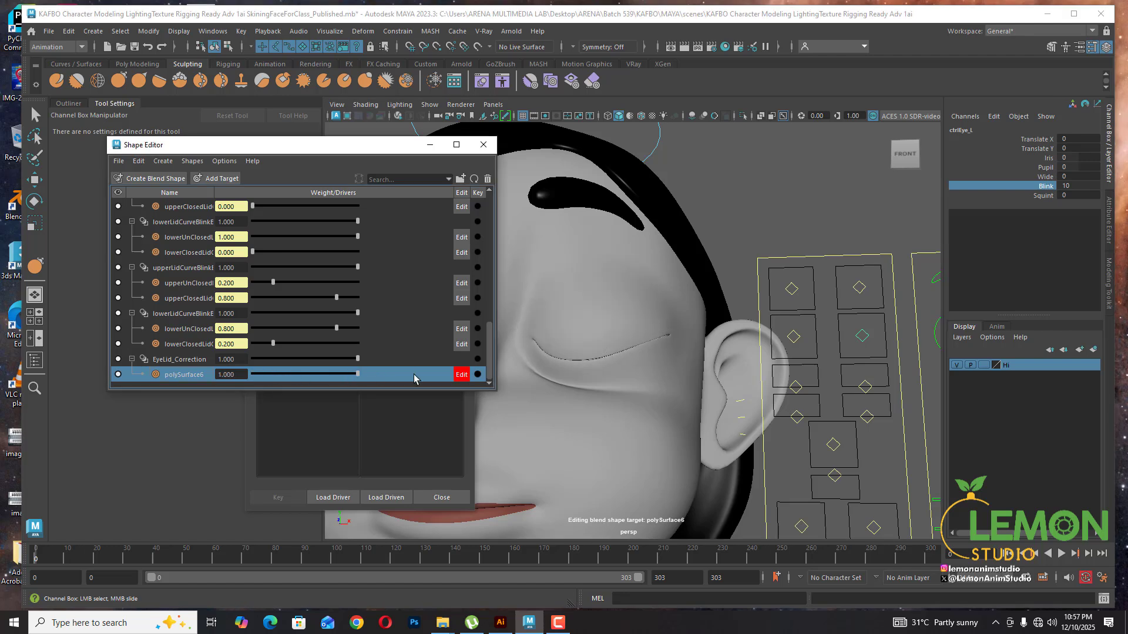
pyautogui.moveTo(312, 380); pyautogui.dragTo(213, 388)
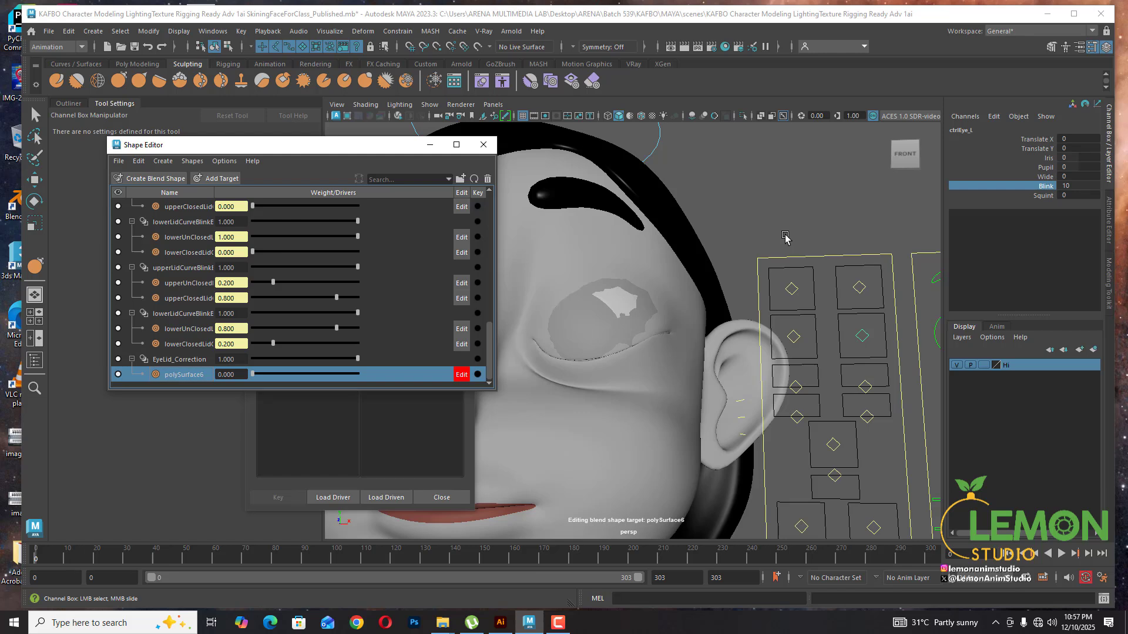
# Minimize the Set Driven Key window and move the Shape Editor clear of the left eye
pyautogui.moveTo(382, 145); pyautogui.dragTo(331, 272)
pyautogui.moveTo(317, 190); pyautogui.dragTo(322, 166)
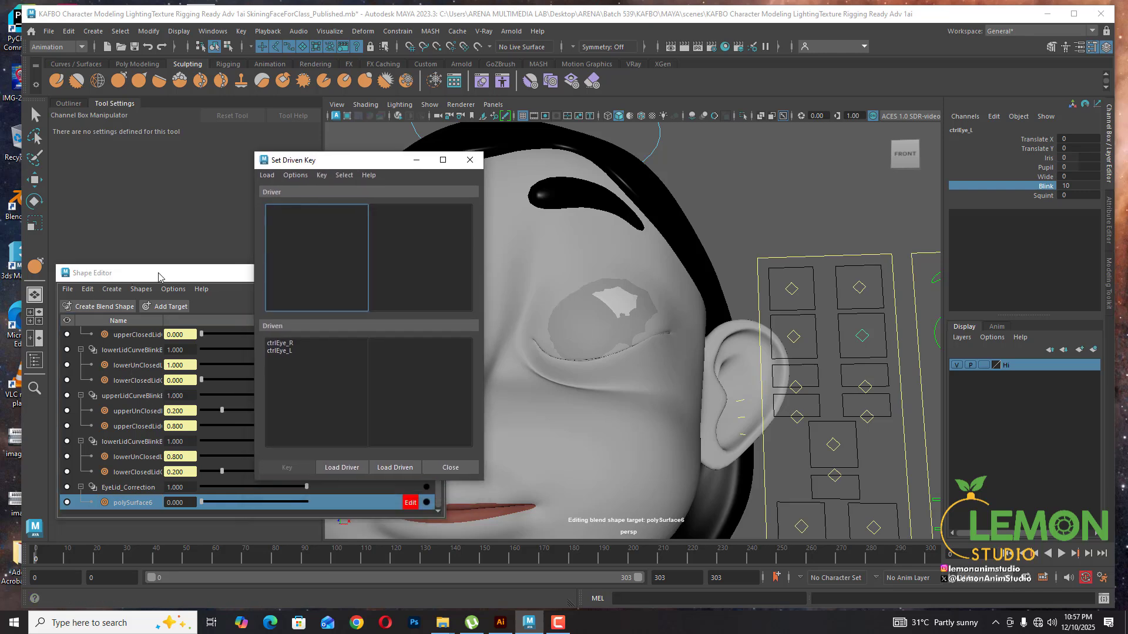
pyautogui.moveTo(157, 272); pyautogui.dragTo(145, 187)
pyautogui.click(416, 160)
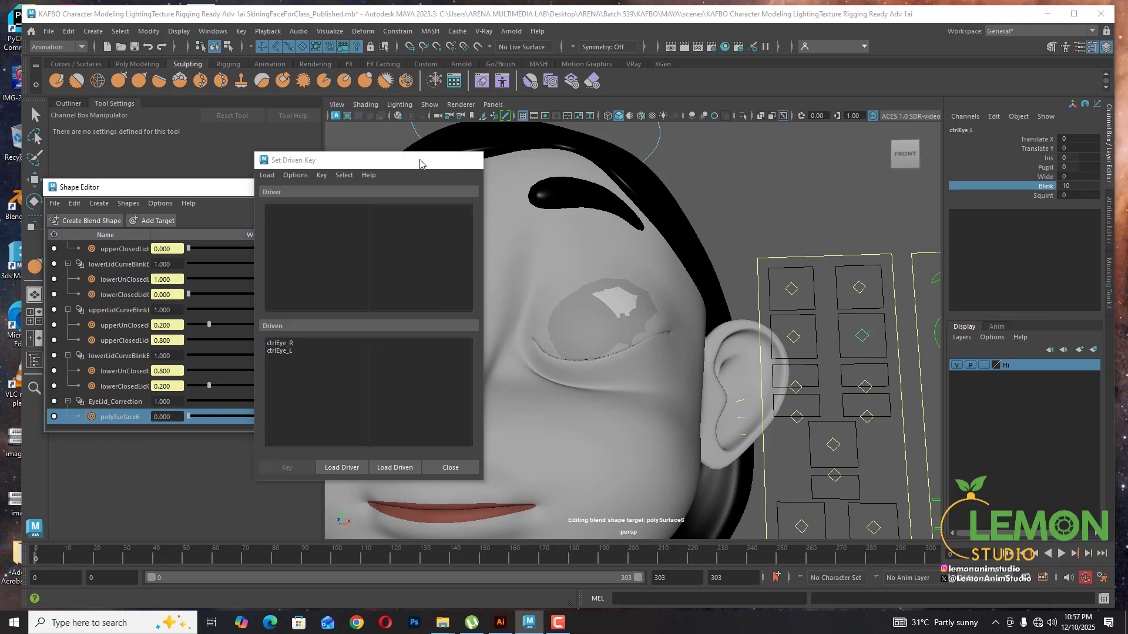
pyautogui.click(416, 160)
pyautogui.scroll(2, 659, 374)
pyautogui.keyDown('alt'); pyautogui.moveTo(659, 374); pyautogui.dragTo(627, 393); pyautogui.keyUp('alt')
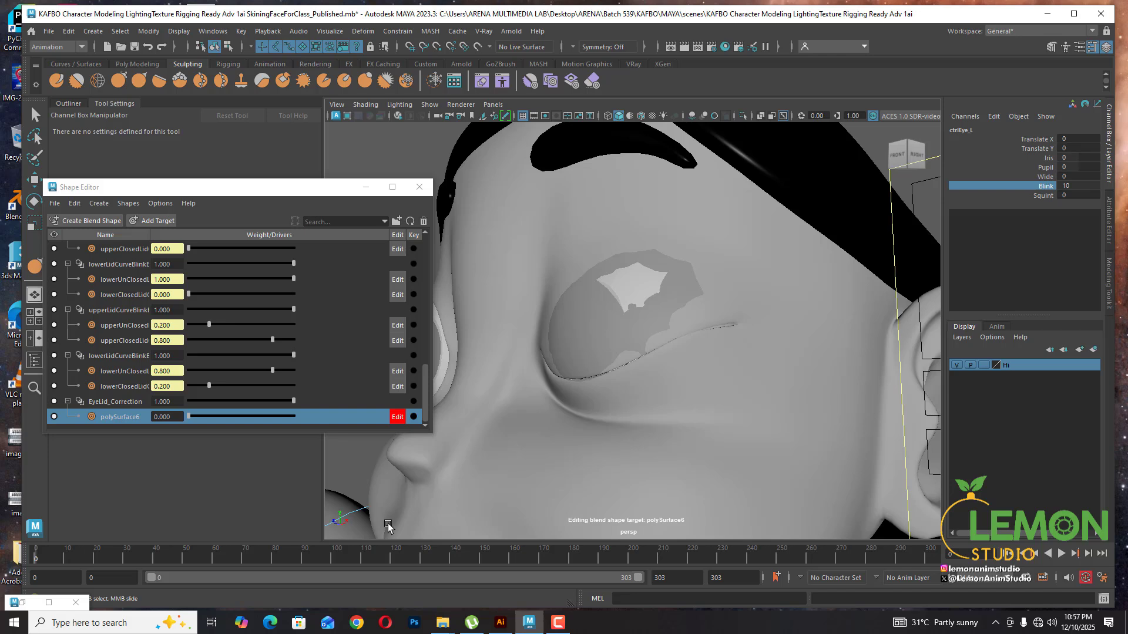
pyautogui.click(245, 192)
pyautogui.moveTo(245, 192); pyautogui.dragTo(262, 117)
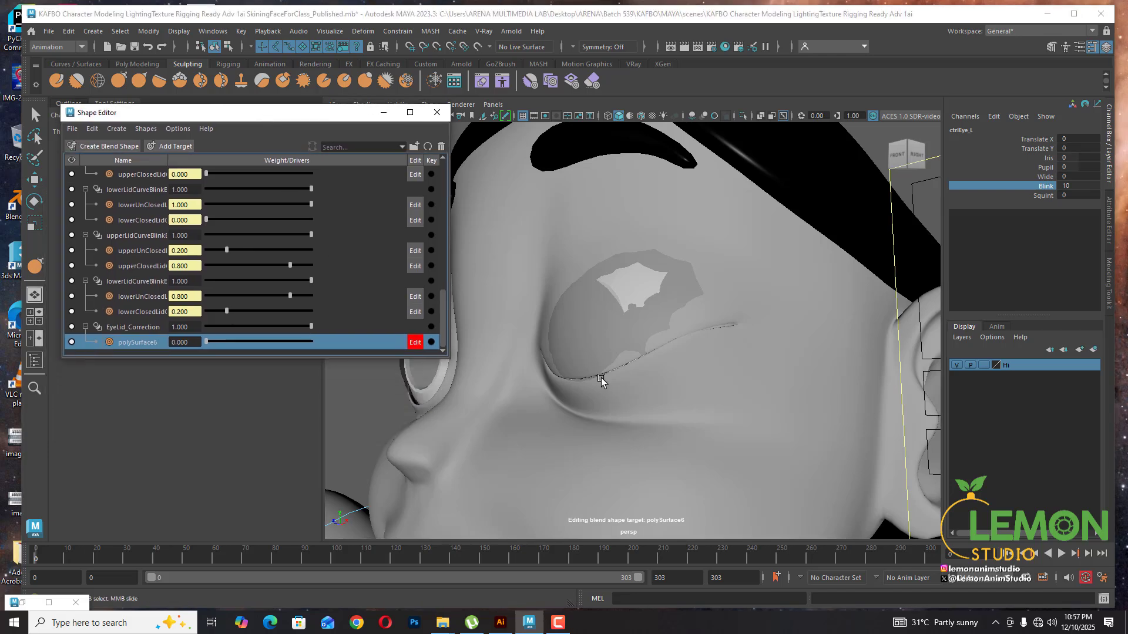
# Set the correction target's weight to 1 and inspect the closed lid seam up close from the front and side
pyautogui.scroll(2, 605, 392)
pyautogui.keyDown('alt'); pyautogui.moveTo(605, 391); pyautogui.dragTo(535, 408); pyautogui.keyUp('alt')
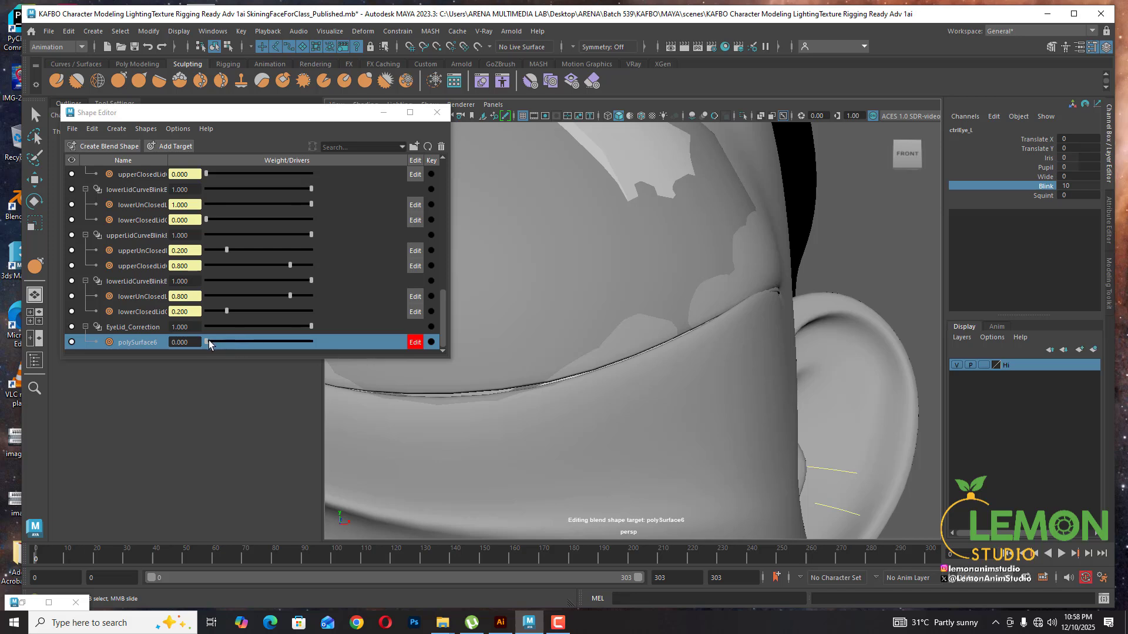
pyautogui.moveTo(206, 342); pyautogui.dragTo(330, 340)
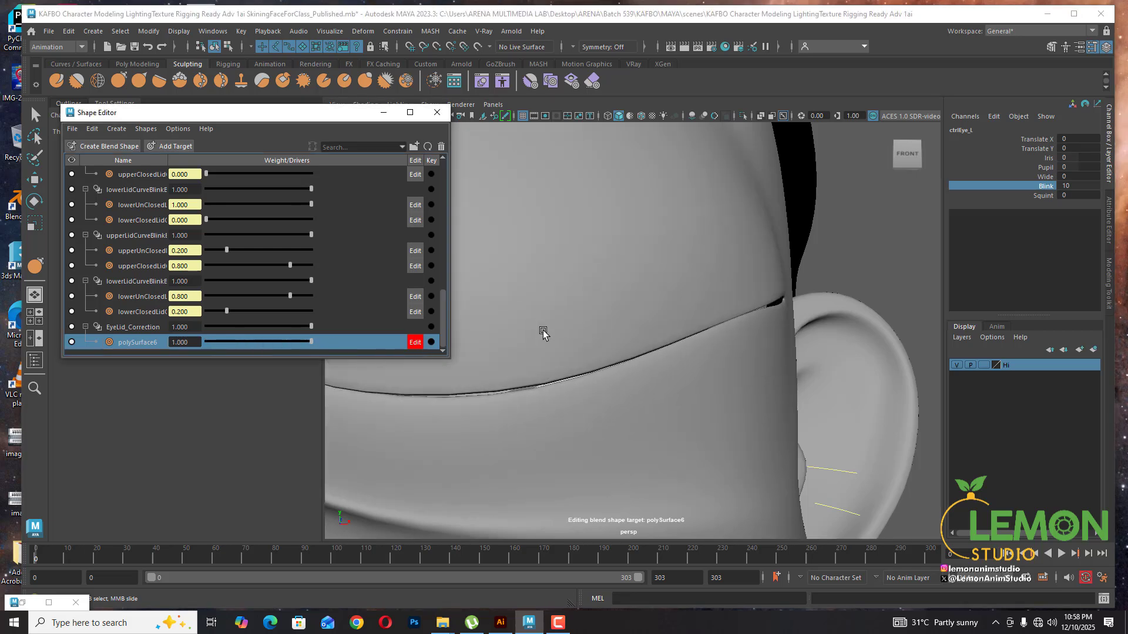
pyautogui.keyDown('alt'); pyautogui.moveTo(543, 333); pyautogui.dragTo(611, 359); pyautogui.keyUp('alt')
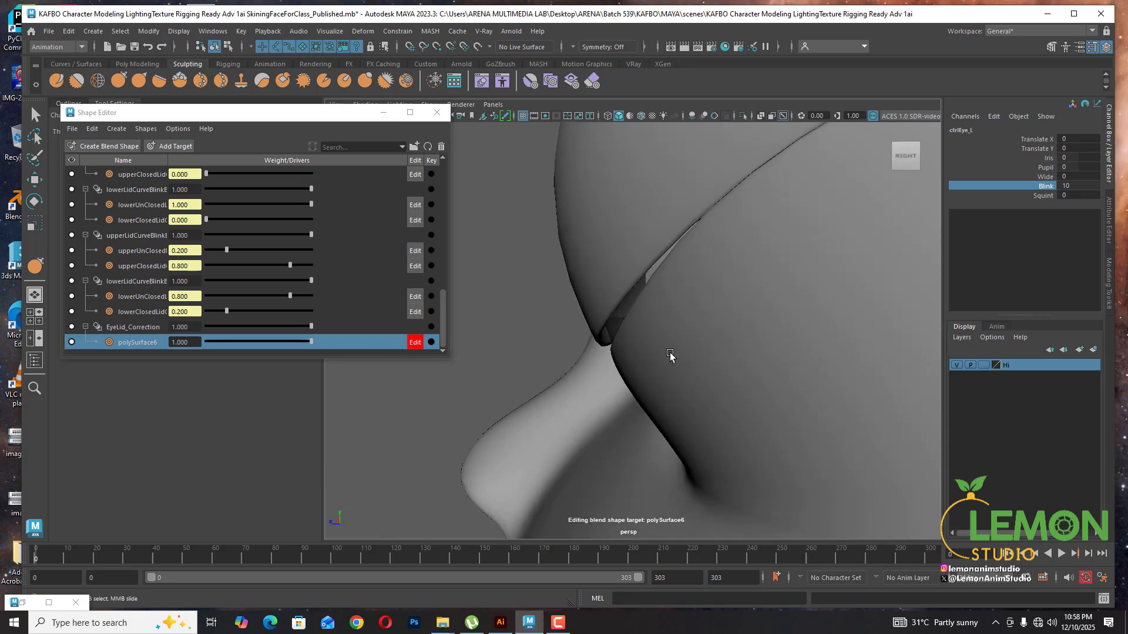
# Select the face mesh and turn off edit mode for the eyelid correction target
pyautogui.press('q')
pyautogui.click(678, 369)
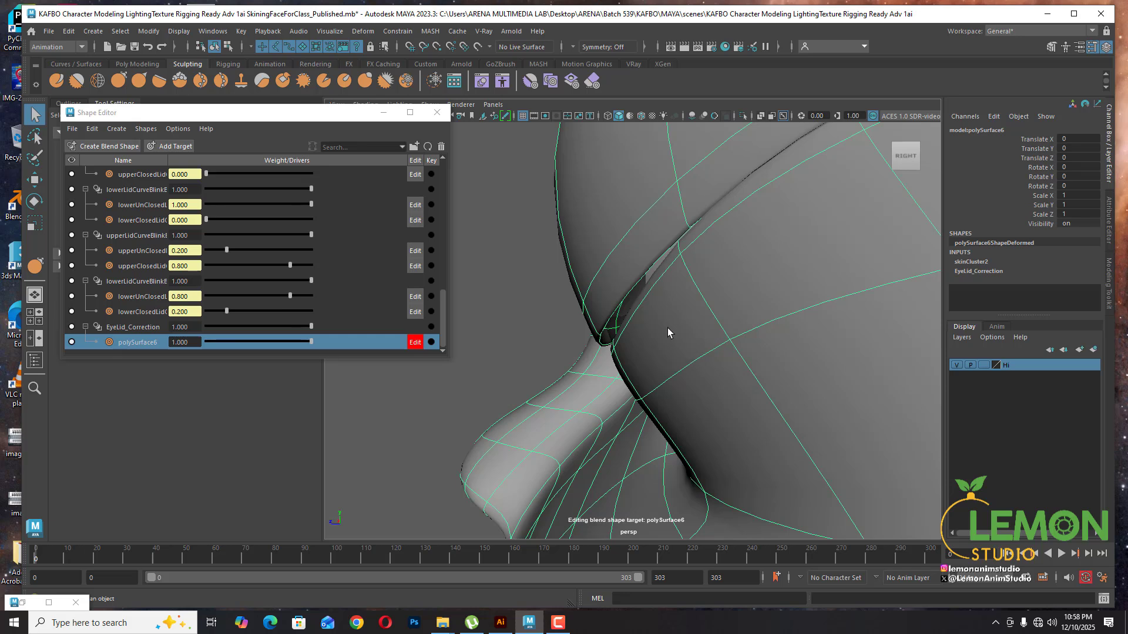
pyautogui.click(416, 343)
pyautogui.keyDown('alt'); pyautogui.moveTo(515, 320); pyautogui.dragTo(723, 352); pyautogui.keyUp('alt')
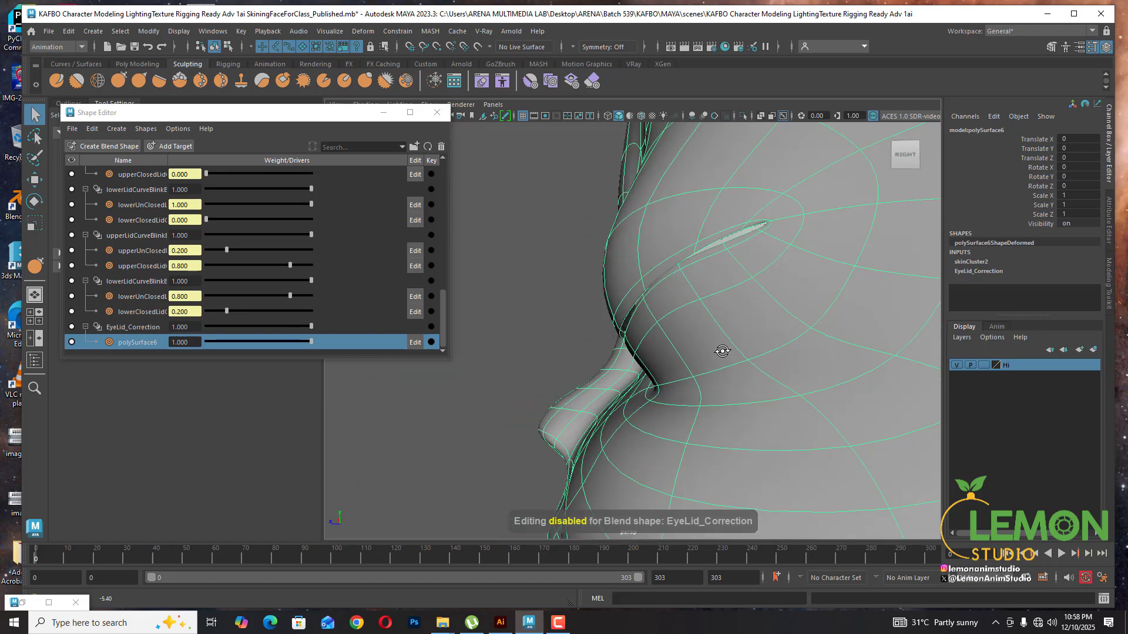
# Rename the EyeLid_Correction target to UpperLid_Bulge and add a second target to the same blend shape
pyautogui.click(133, 328)
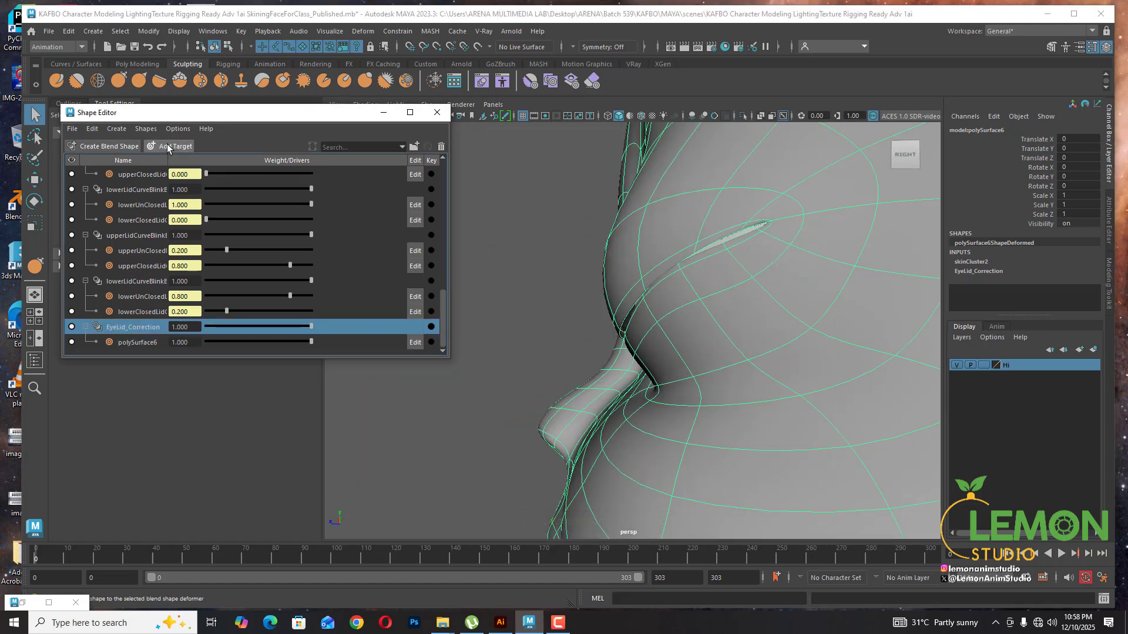
pyautogui.doubleClick(139, 343)
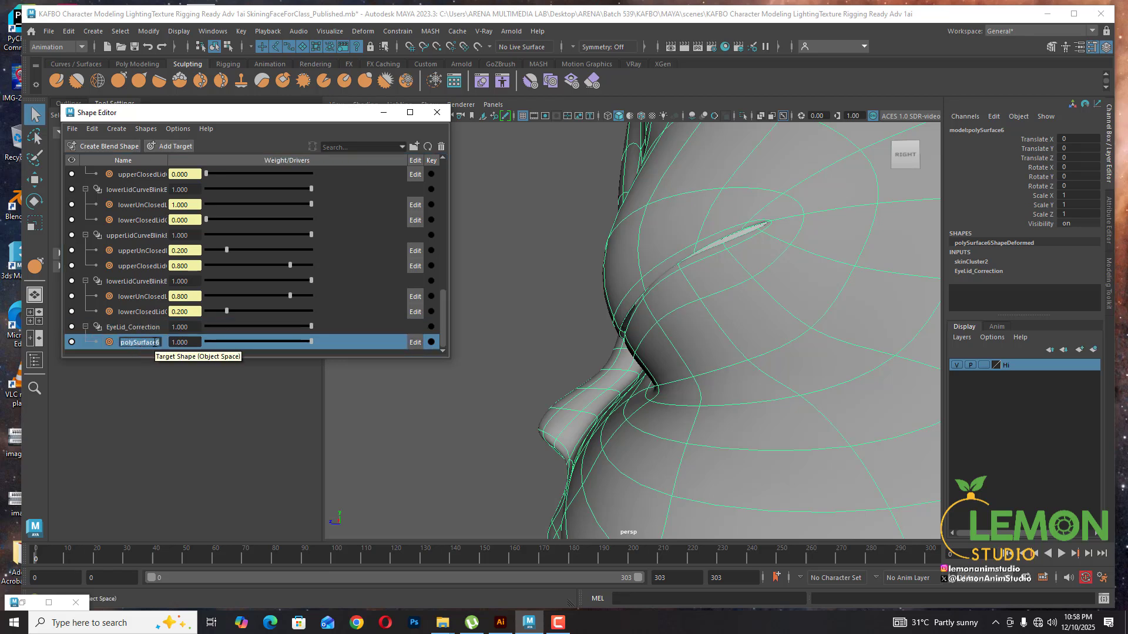
pyautogui.write('U')
pyautogui.write('pperLid_Bulge')
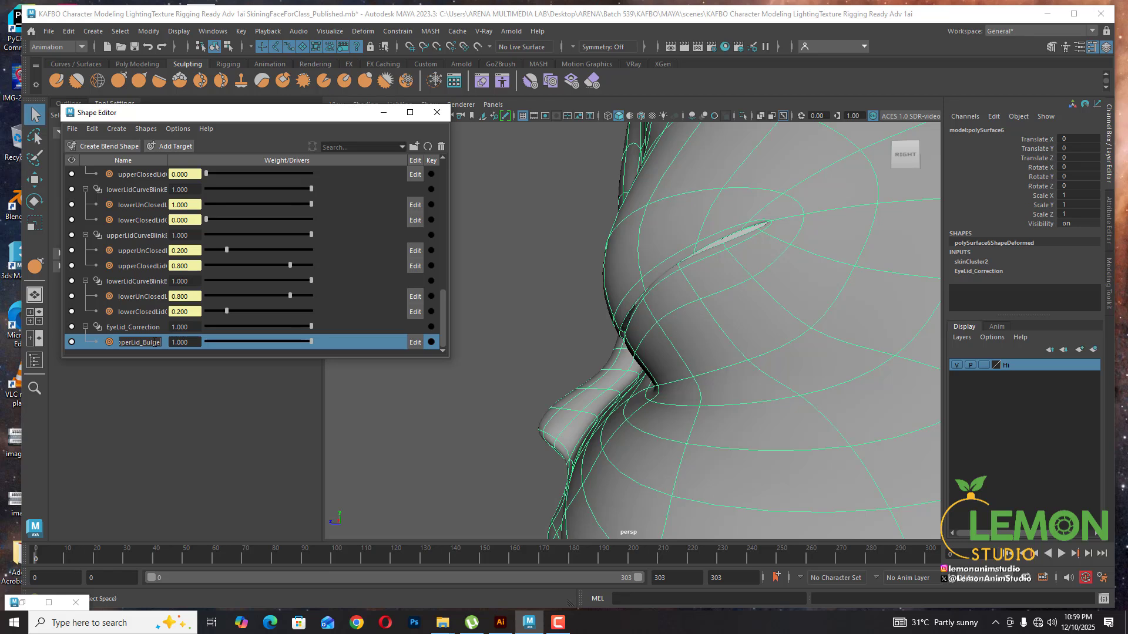
pyautogui.press('Return')
pyautogui.click(142, 331)
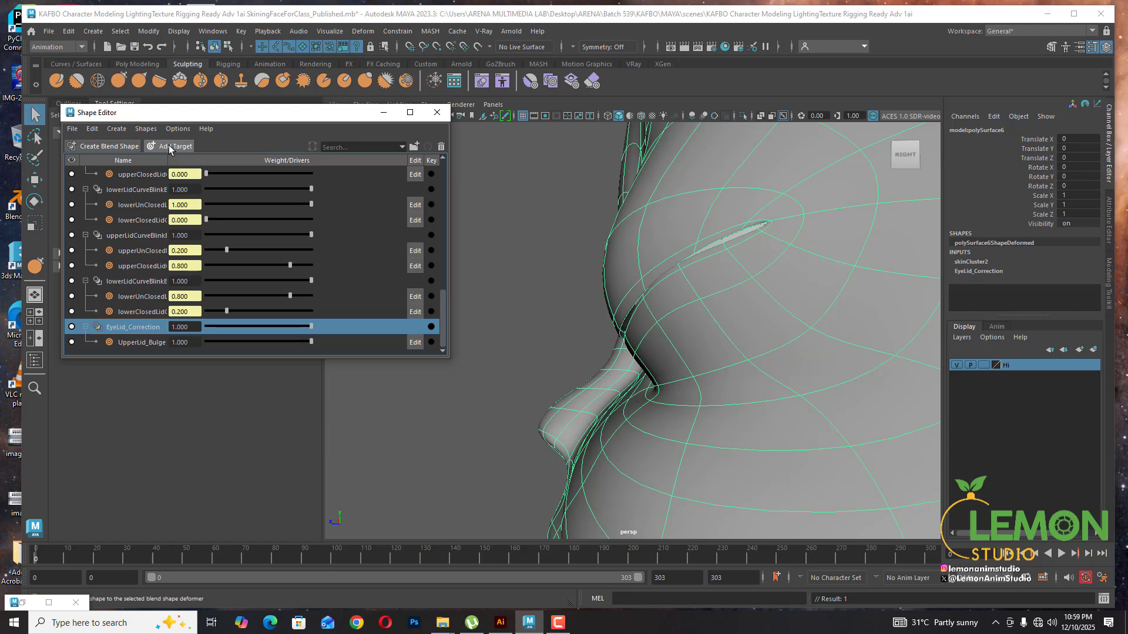
pyautogui.click(168, 146)
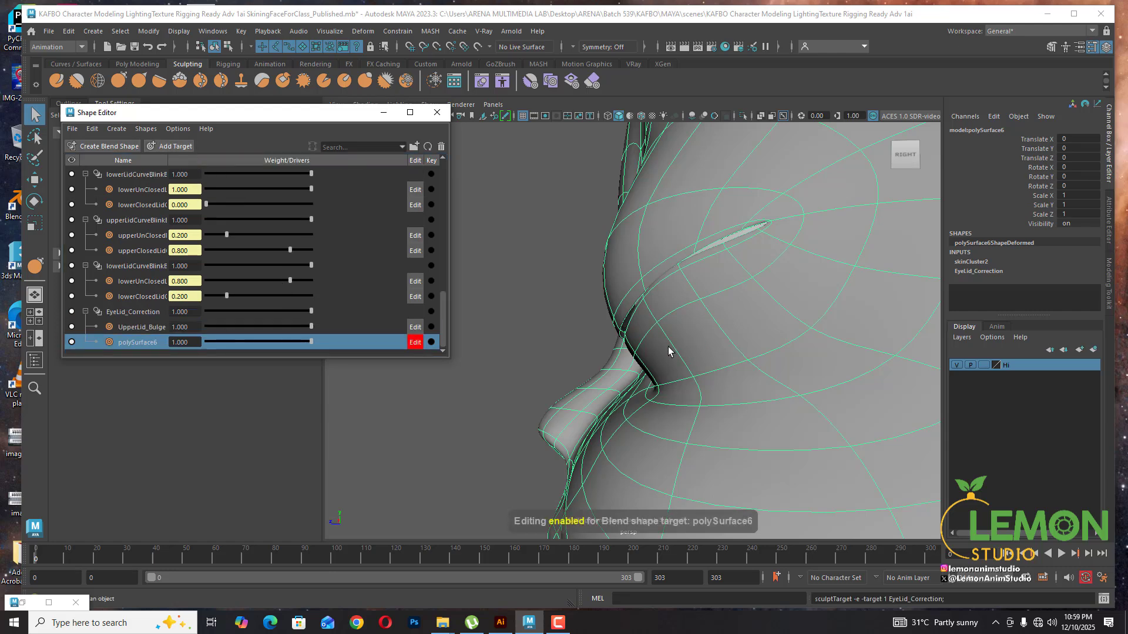
# With the Grab tool, pull the left lower lid edge up to the upper lid along the middle of the seam
pyautogui.keyDown('alt'); pyautogui.moveTo(668, 351); pyautogui.dragTo(664, 306); pyautogui.keyUp('alt')
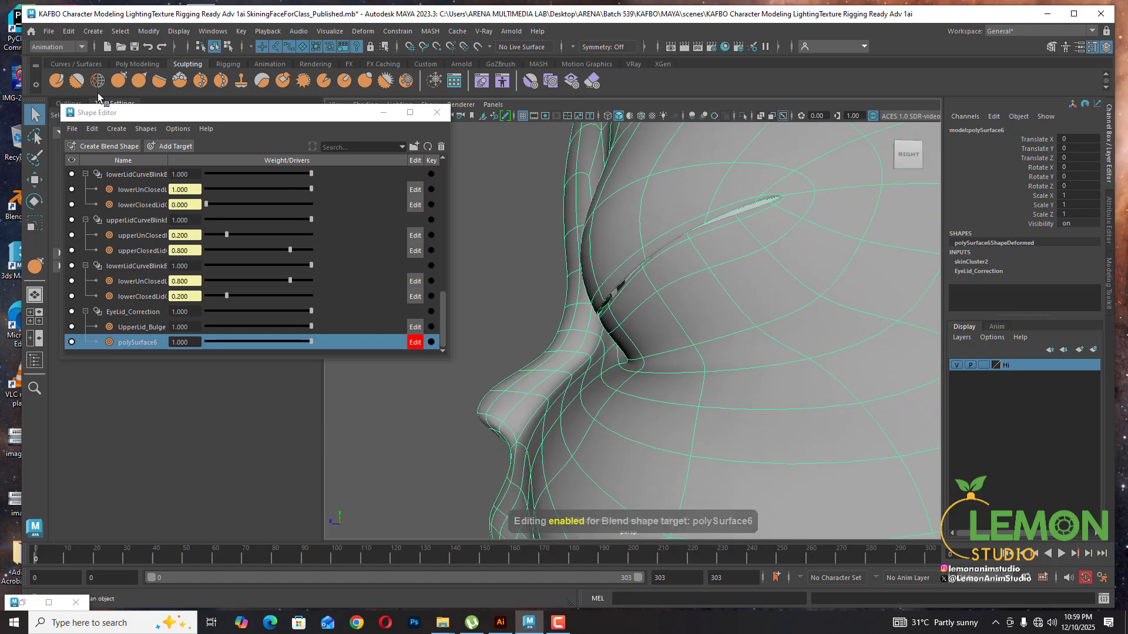
pyautogui.click(119, 81)
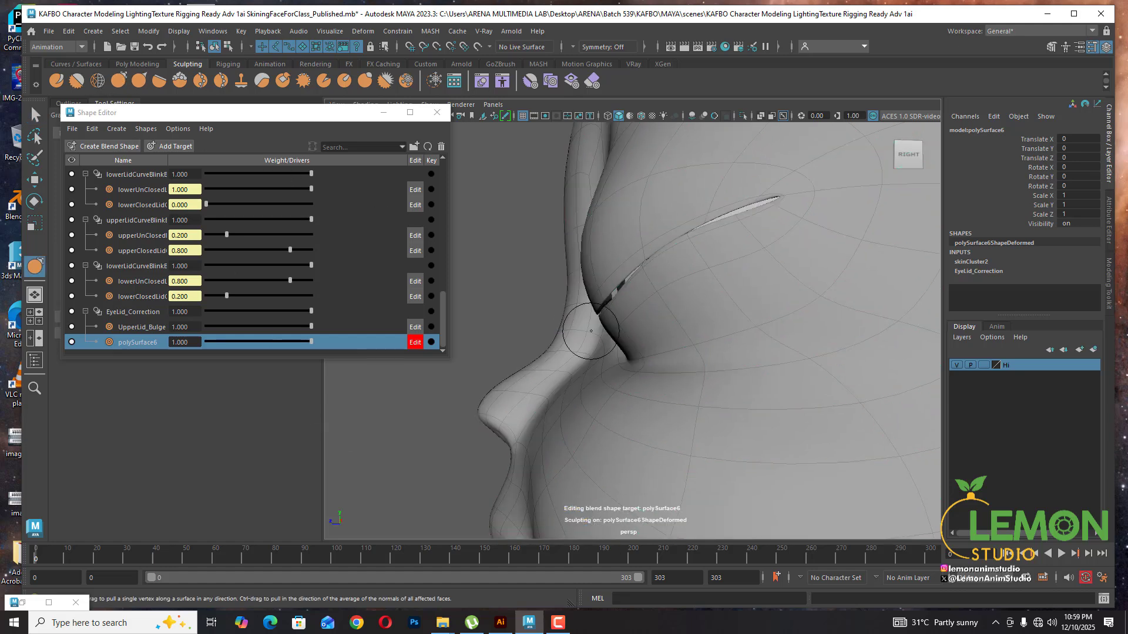
pyautogui.moveTo(591, 331)
pyautogui.mouseDown()
pyautogui.moveTo(632, 320)
pyautogui.moveTo(548, 283)
pyautogui.mouseUp()
pyautogui.scroll(4, 632, 320)
pyautogui.moveTo(629, 299)
pyautogui.keyDown('alt'); pyautogui.mouseDown()
pyautogui.moveTo(869, 300)
pyautogui.moveTo(805, 297)
pyautogui.moveTo(813, 292)
pyautogui.mouseUp(); pyautogui.keyUp('alt')
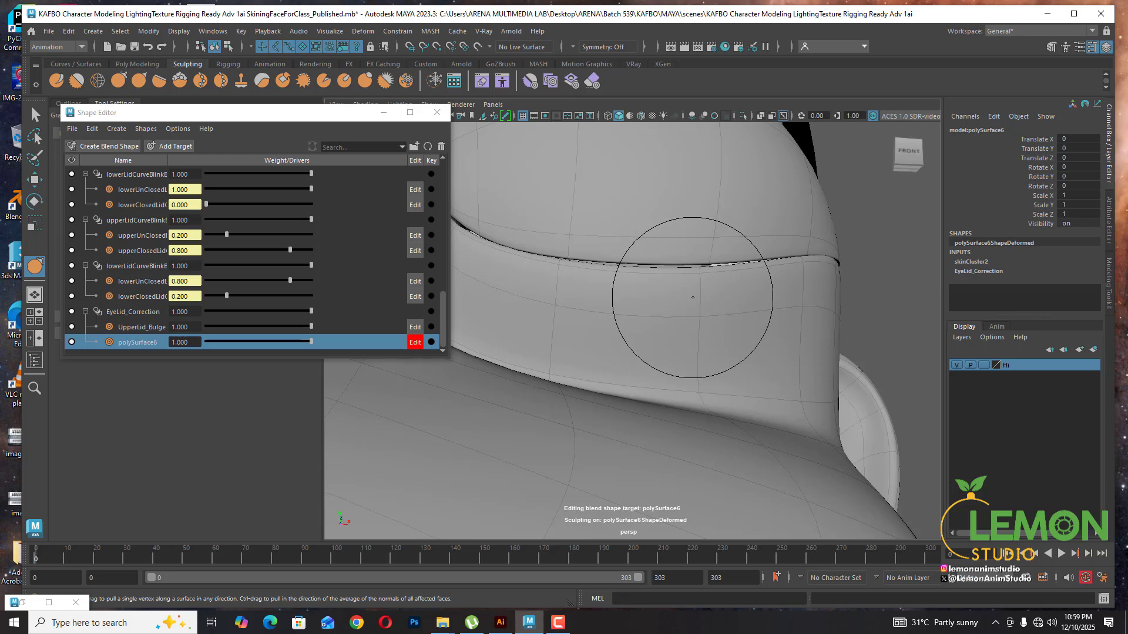
pyautogui.moveTo(693, 298); pyautogui.dragTo(697, 286)
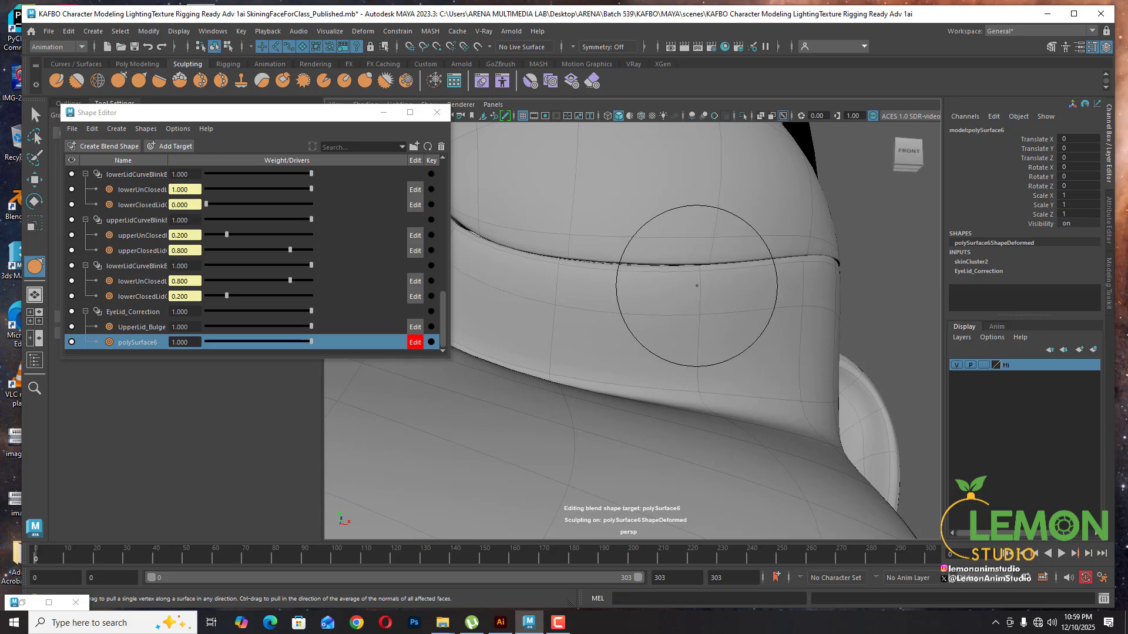
# Grab the lid edges at the inner part of the left eye's seam and along the front bulge to tighten the closure
pyautogui.scroll(-4, 670, 329)
pyautogui.keyDown('alt'); pyautogui.moveTo(670, 329); pyautogui.dragTo(702, 328); pyautogui.keyUp('alt')
pyautogui.keyDown('alt'); pyautogui.moveTo(608, 312); pyautogui.dragTo(651, 351, button='middle'); pyautogui.keyUp('alt')
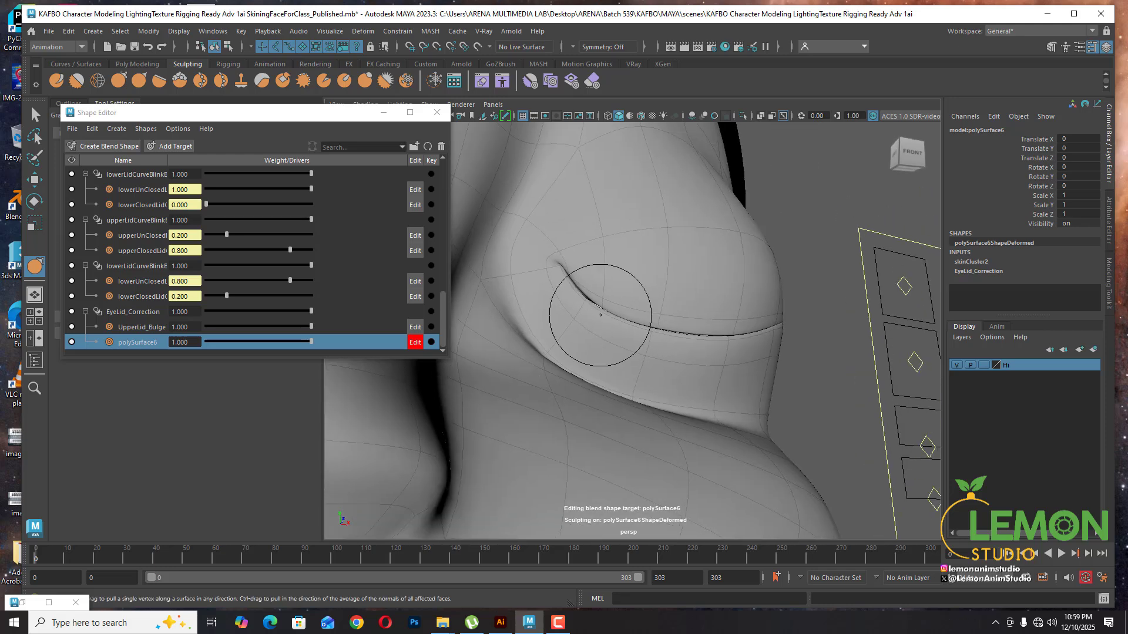
pyautogui.keyDown('alt'); pyautogui.moveTo(558, 315); pyautogui.dragTo(605, 313); pyautogui.keyUp('alt')
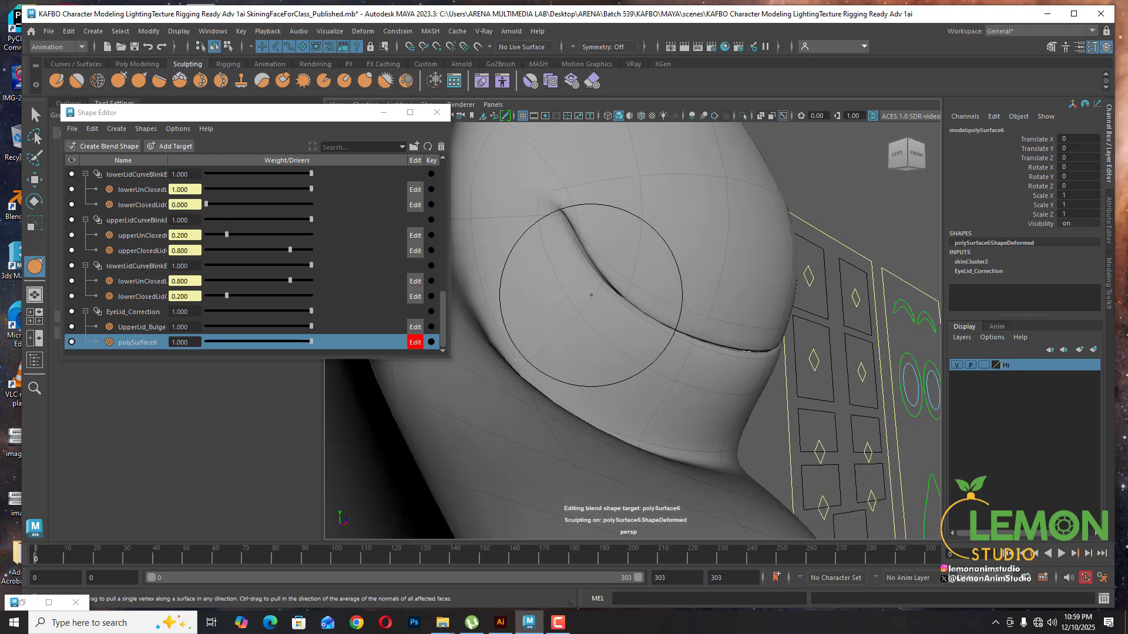
pyautogui.moveTo(584, 257)
pyautogui.mouseDown()
pyautogui.moveTo(589, 276)
pyautogui.moveTo(543, 306)
pyautogui.moveTo(589, 279)
pyautogui.mouseUp()
pyautogui.press('b')
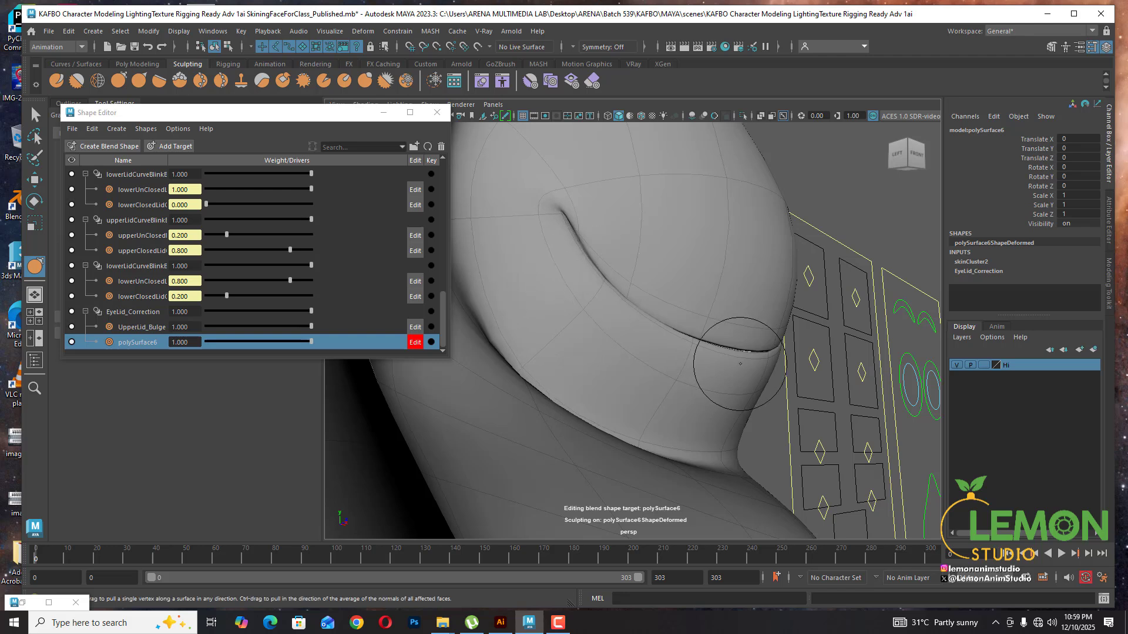
pyautogui.moveTo(739, 362); pyautogui.dragTo(741, 354)
# Adjust the lid seam at the front of the eye from the side view and undo the last edit
pyautogui.moveTo(741, 355)
pyautogui.keyDown('alt'); pyautogui.mouseDown()
pyautogui.moveTo(727, 391)
pyautogui.moveTo(605, 388)
pyautogui.mouseUp(); pyautogui.keyUp('alt')
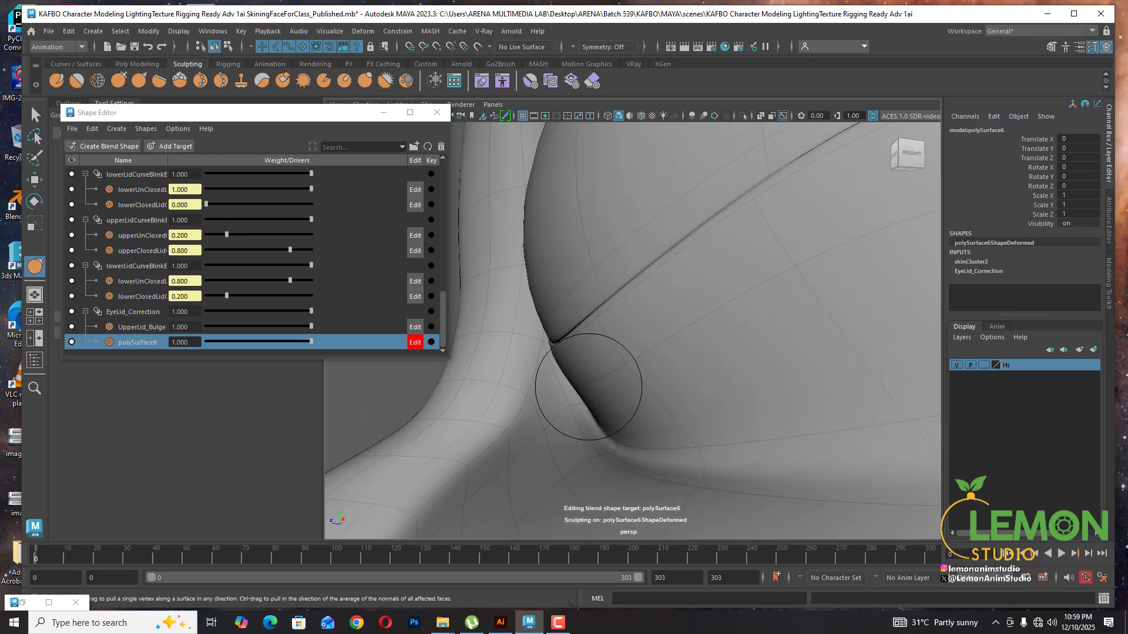
pyautogui.moveTo(564, 341)
pyautogui.mouseDown()
pyautogui.moveTo(569, 351)
pyautogui.moveTo(580, 343)
pyautogui.mouseUp()
pyautogui.scroll(-5, 710, 365)
pyautogui.keyDown('alt'); pyautogui.moveTo(710, 368); pyautogui.dragTo(728, 392, button='middle'); pyautogui.keyUp('alt')
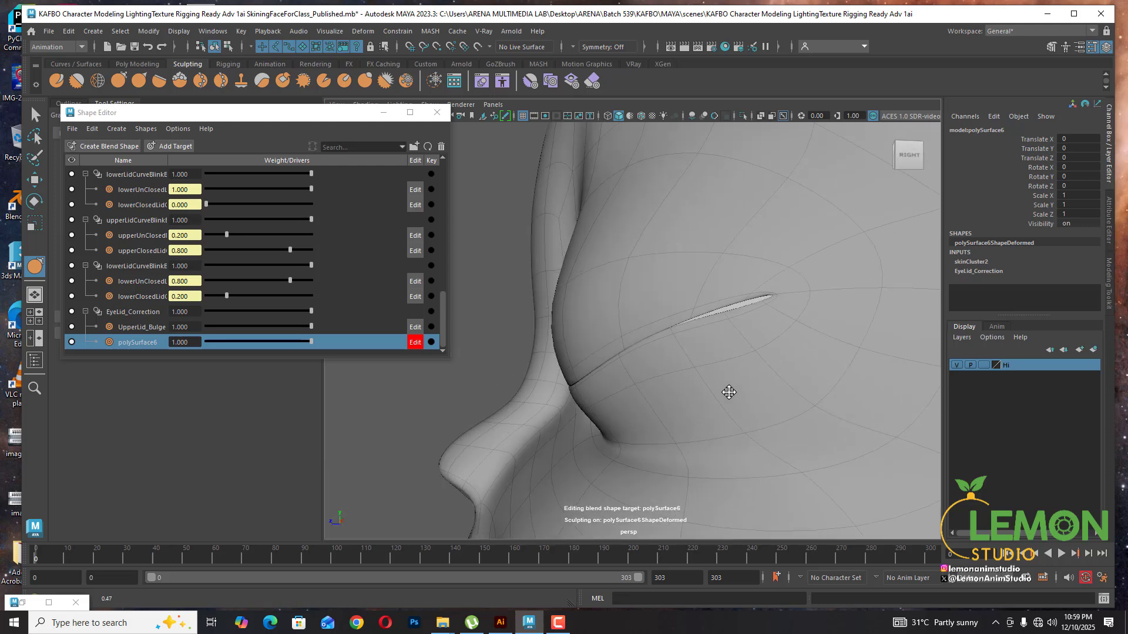
pyautogui.keyDown('alt'); pyautogui.moveTo(729, 393); pyautogui.dragTo(713, 331); pyautogui.keyUp('alt')
pyautogui.scroll(5, 714, 341)
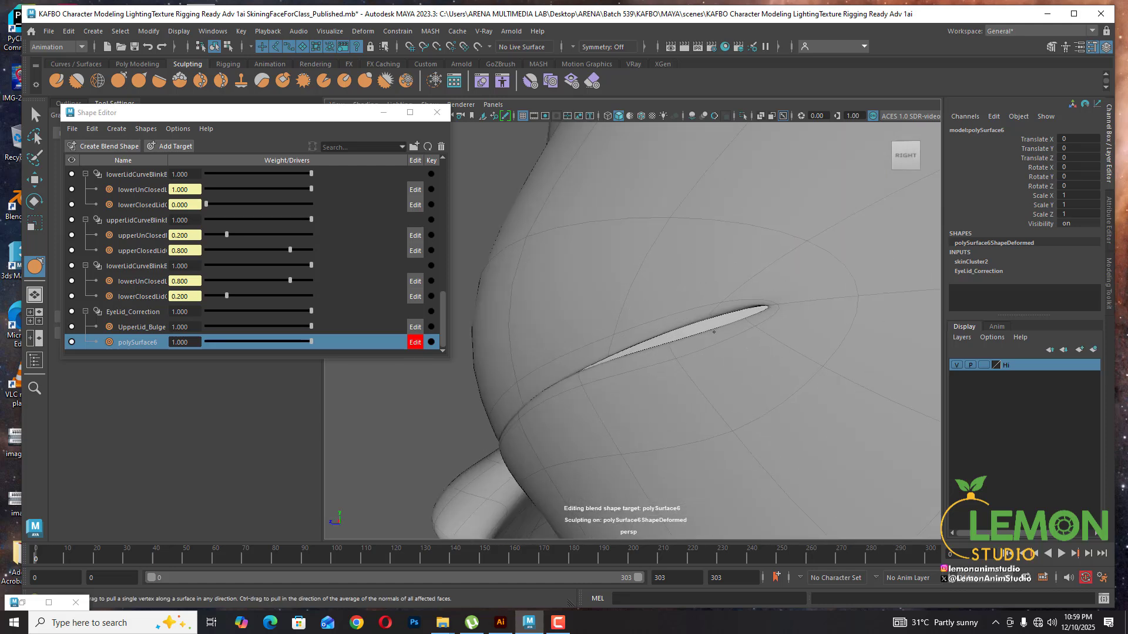
pyautogui.hotkey('ctrl', 'z')
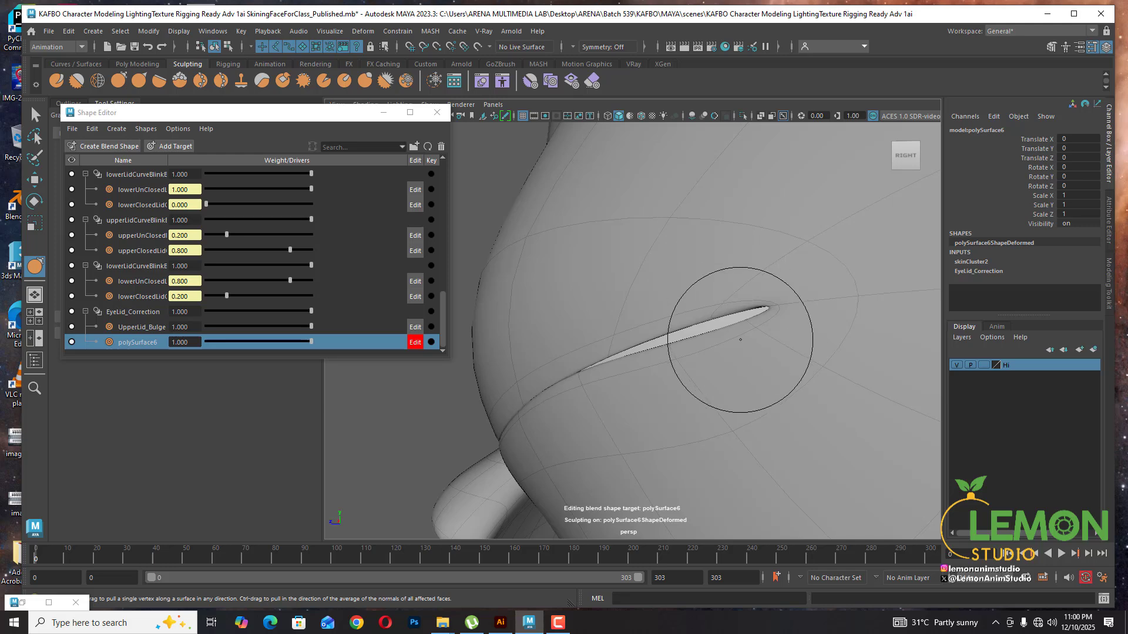
# Compare the closed lid with and without the second correction by sweeping the new target's weight between 0 and 1
pyautogui.keyDown('alt'); pyautogui.moveTo(806, 375); pyautogui.dragTo(764, 391, button='right'); pyautogui.keyUp('alt')
pyautogui.keyDown('alt'); pyautogui.moveTo(763, 390); pyautogui.dragTo(842, 393); pyautogui.keyUp('alt')
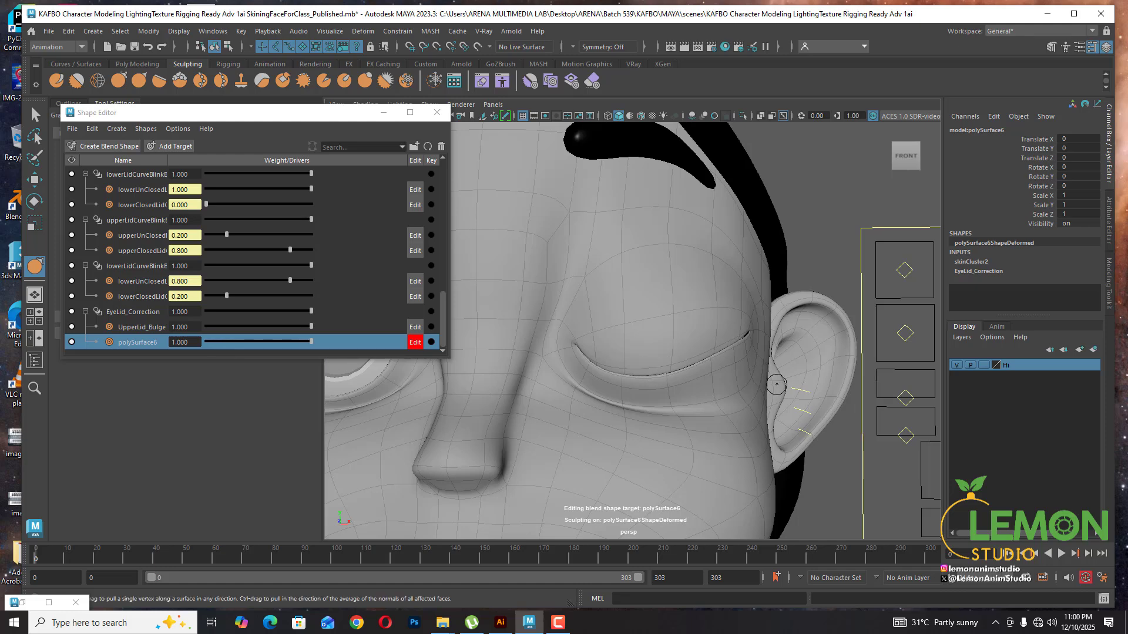
pyautogui.scroll(3, 760, 391)
pyautogui.keyDown('alt'); pyautogui.moveTo(773, 400); pyautogui.dragTo(697, 389); pyautogui.keyUp('alt')
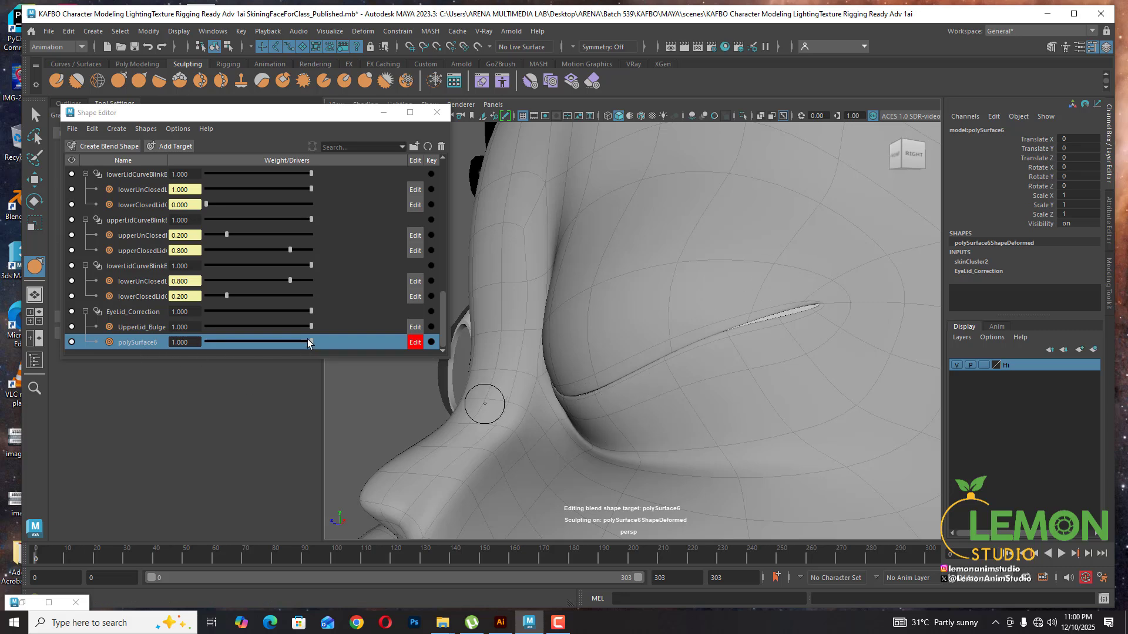
pyautogui.moveTo(308, 341); pyautogui.dragTo(201, 344)
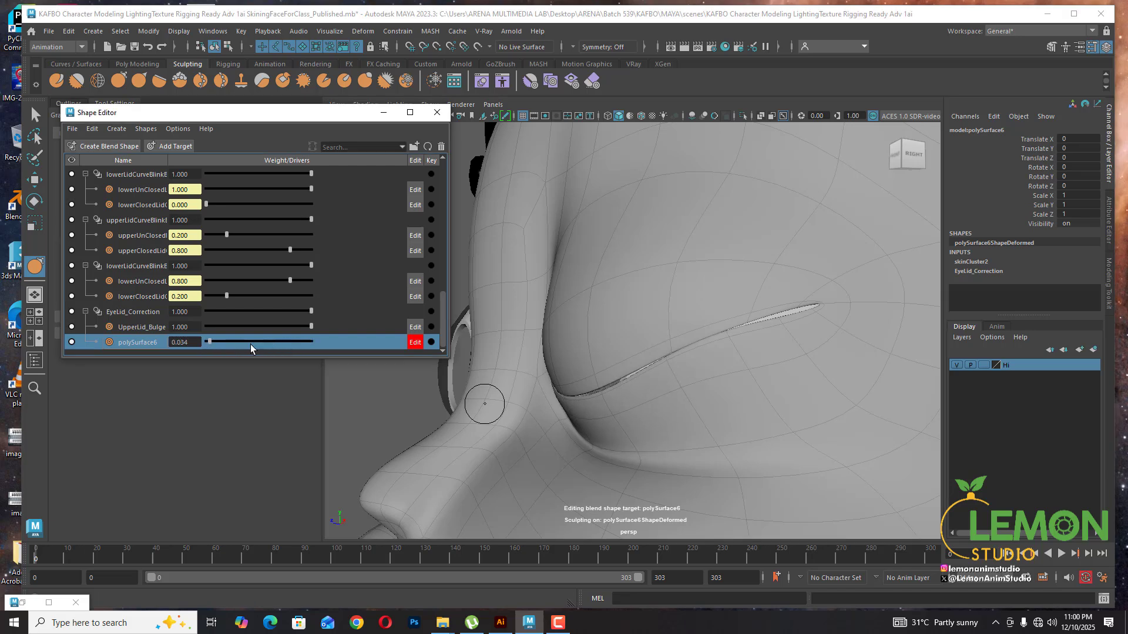
pyautogui.moveTo(317, 343); pyautogui.dragTo(172, 348)
# Pull the lower lid edge up with the Grab tool to close the gap at the left eye's outer corner
pyautogui.moveTo(745, 344)
pyautogui.keyDown('alt'); pyautogui.mouseDown(button='right')
pyautogui.moveTo(815, 351)
pyautogui.moveTo(712, 373)
pyautogui.mouseUp(button='right'); pyautogui.keyUp('alt')
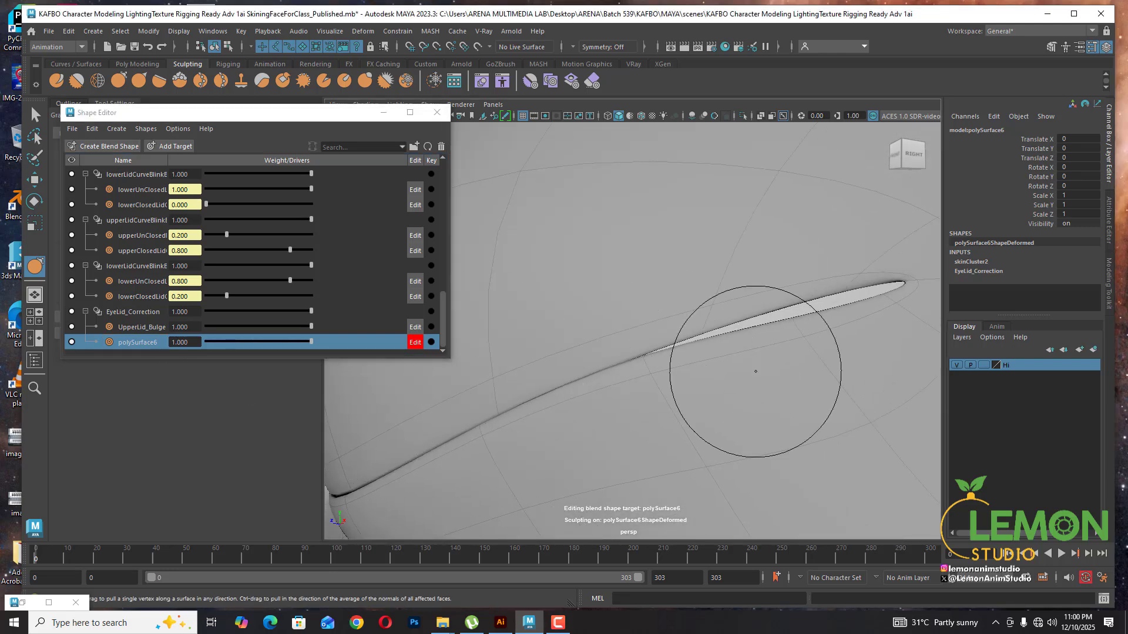
pyautogui.keyDown('alt'); pyautogui.moveTo(881, 356); pyautogui.dragTo(732, 343, button='right'); pyautogui.keyUp('alt')
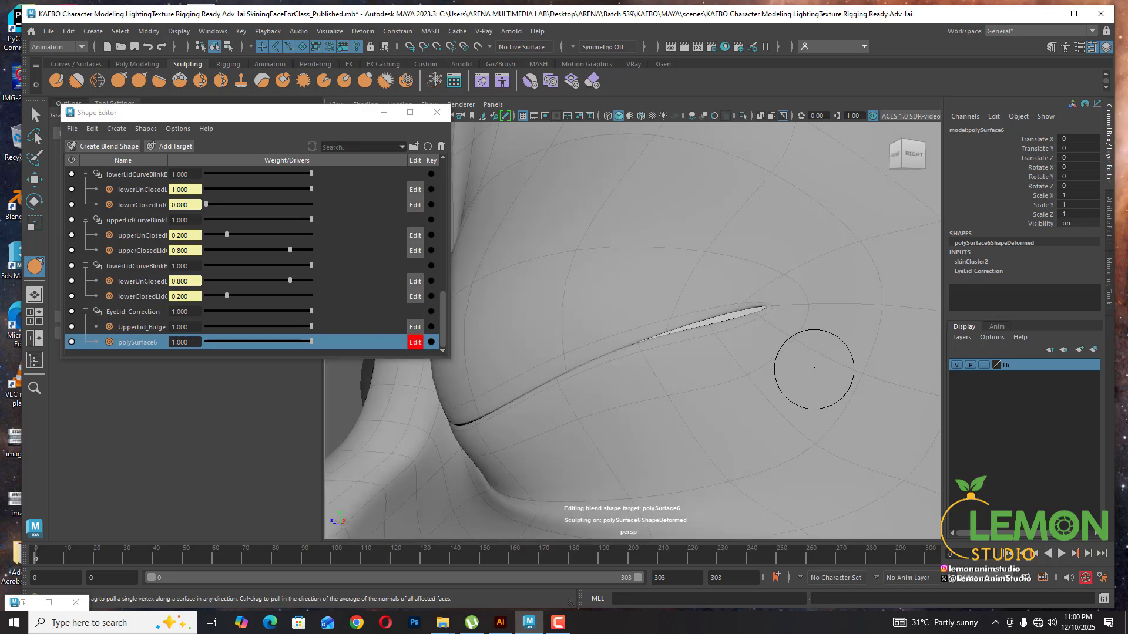
pyautogui.keyDown('alt'); pyautogui.moveTo(815, 370); pyautogui.dragTo(805, 370); pyautogui.keyUp('alt')
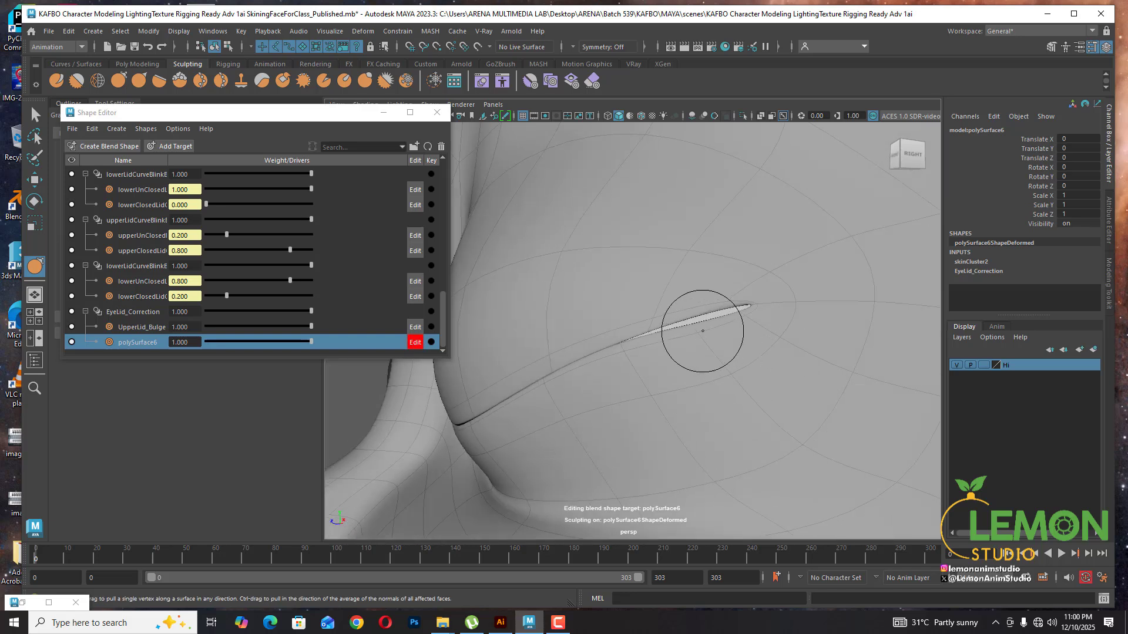
pyautogui.moveTo(702, 331); pyautogui.dragTo(704, 326)
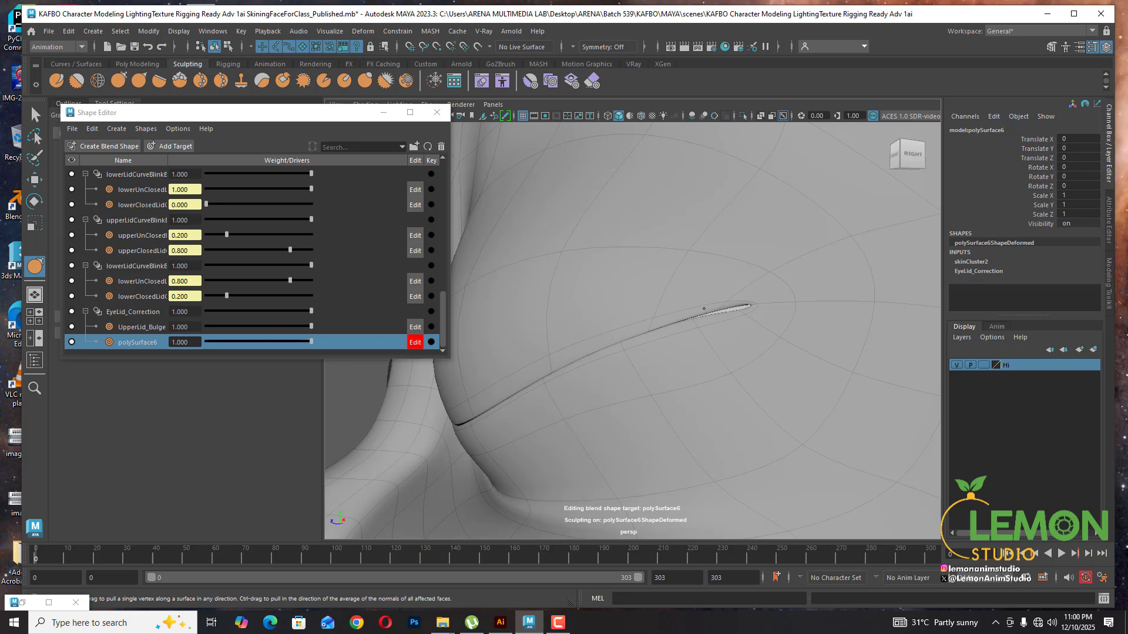
pyautogui.moveTo(704, 310); pyautogui.dragTo(745, 318)
pyautogui.hotkey('ctrl', 'z')
pyautogui.moveTo(743, 326); pyautogui.dragTo(742, 319)
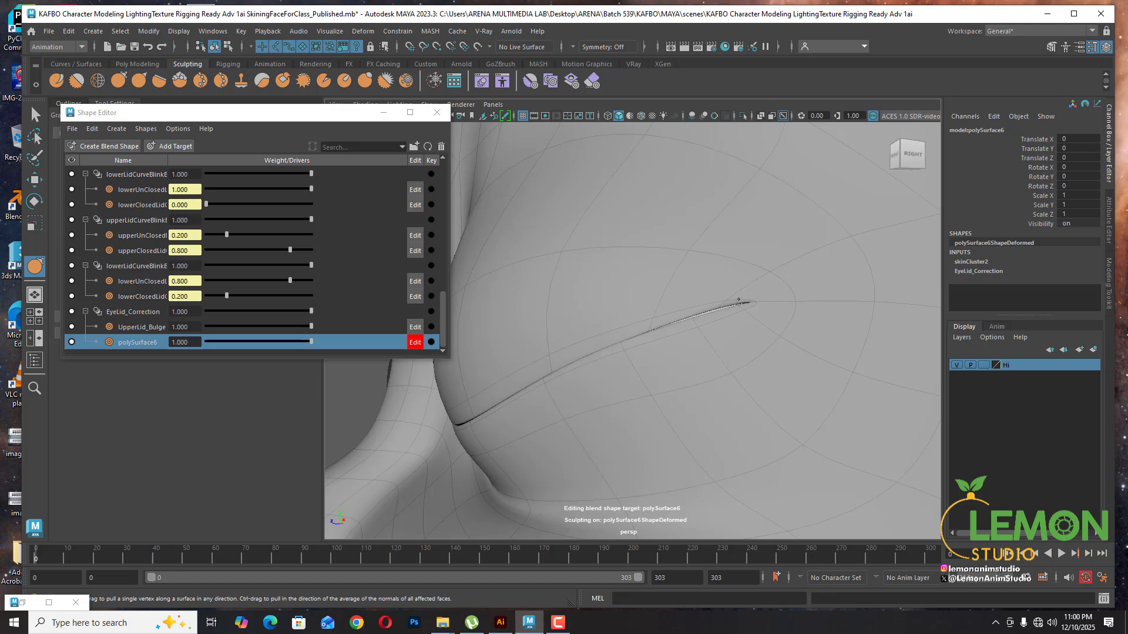
# Resize the Grab brush and refine the closed seam along the middle of the left lid from the front
pyautogui.scroll(-6, 730, 351)
pyautogui.moveTo(748, 385)
pyautogui.keyDown('alt'); pyautogui.mouseDown()
pyautogui.moveTo(813, 386)
pyautogui.moveTo(813, 403)
pyautogui.moveTo(720, 387)
pyautogui.mouseUp(); pyautogui.keyUp('alt')
pyautogui.scroll(8, 719, 387)
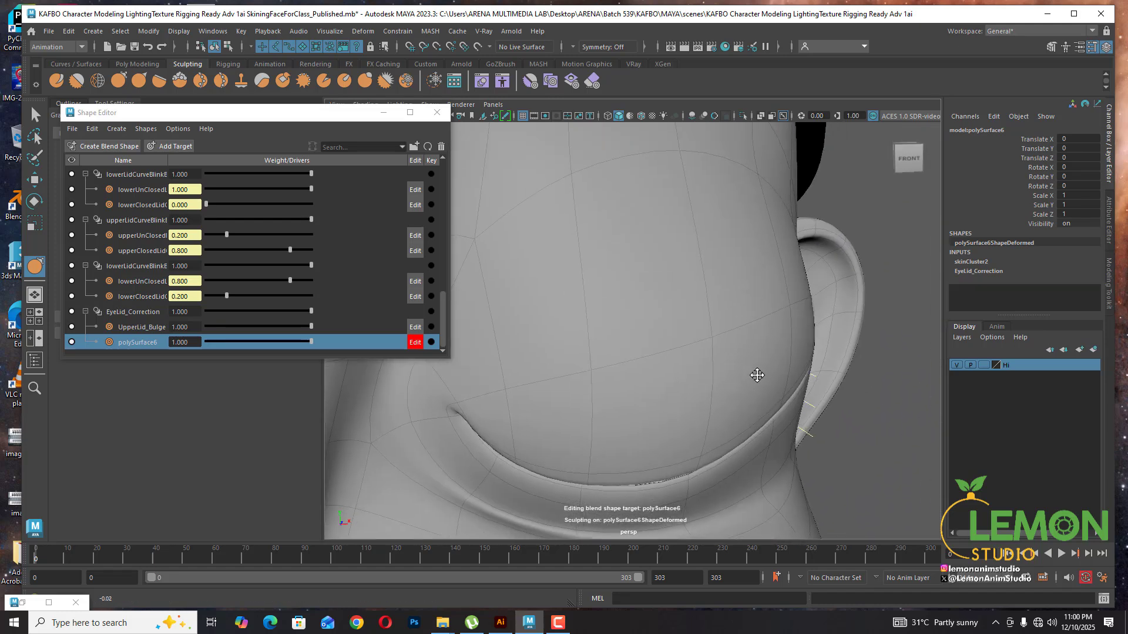
pyautogui.press('b')
pyautogui.moveTo(747, 382); pyautogui.dragTo(779, 381)
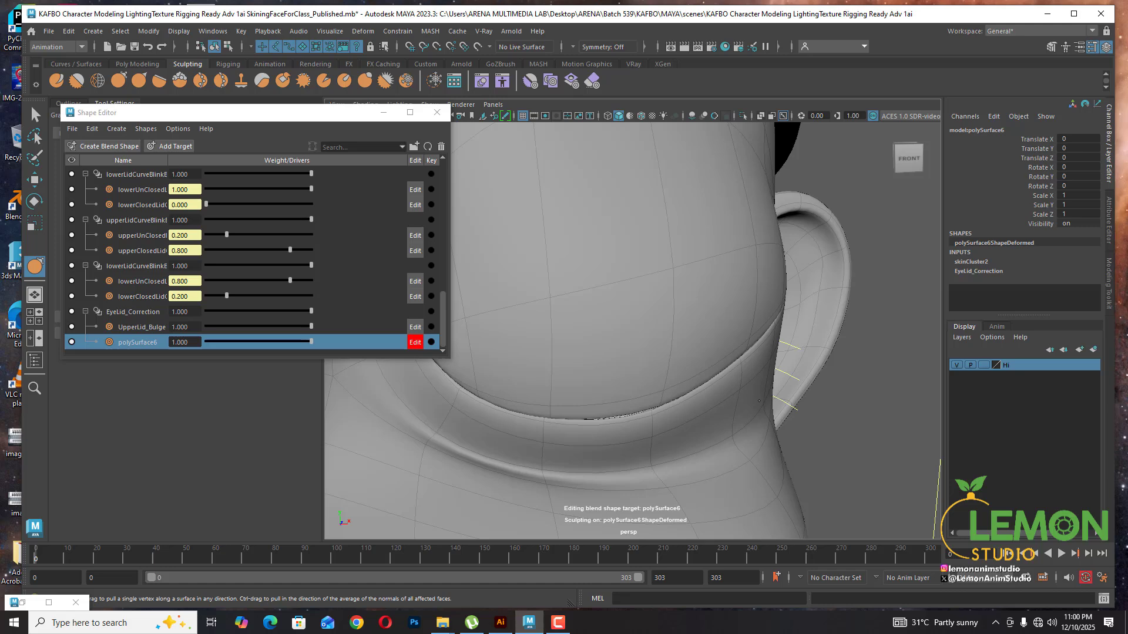
pyautogui.moveTo(759, 401)
pyautogui.keyDown('alt'); pyautogui.mouseDown()
pyautogui.moveTo(725, 429)
pyautogui.moveTo(792, 398)
pyautogui.mouseUp(); pyautogui.keyUp('alt')
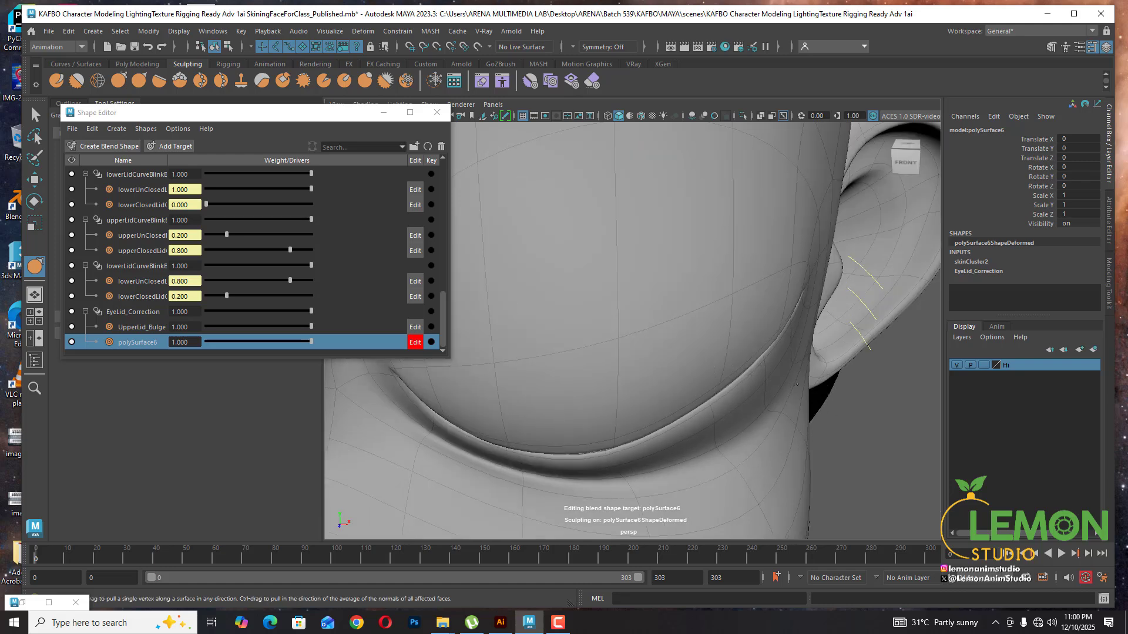
# Leave the sculpting tool and examine the closed left eyelid and its crease from several angles
pyautogui.moveTo(748, 416)
pyautogui.keyDown('alt'); pyautogui.mouseDown()
pyautogui.moveTo(788, 410)
pyautogui.moveTo(785, 397)
pyautogui.moveTo(741, 410)
pyautogui.mouseUp(); pyautogui.keyUp('alt')
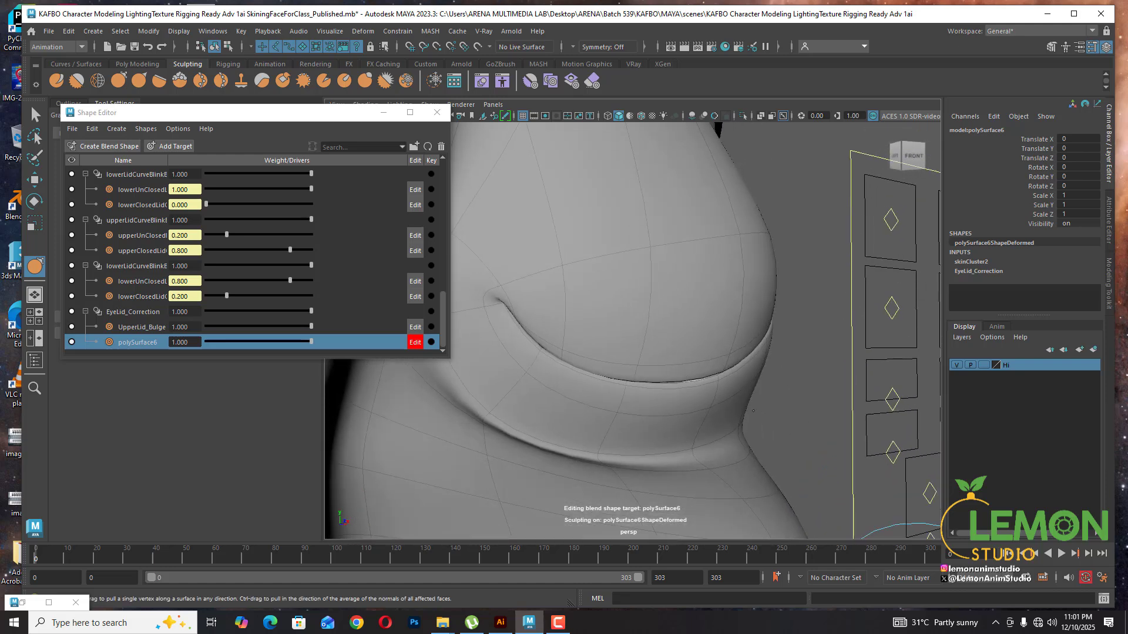
pyautogui.moveTo(764, 412)
pyautogui.keyDown('alt'); pyautogui.mouseDown()
pyautogui.moveTo(730, 418)
pyautogui.moveTo(732, 432)
pyautogui.moveTo(720, 429)
pyautogui.moveTo(735, 410)
pyautogui.moveTo(697, 413)
pyautogui.moveTo(693, 395)
pyautogui.moveTo(670, 393)
pyautogui.moveTo(746, 396)
pyautogui.mouseUp(); pyautogui.keyUp('alt')
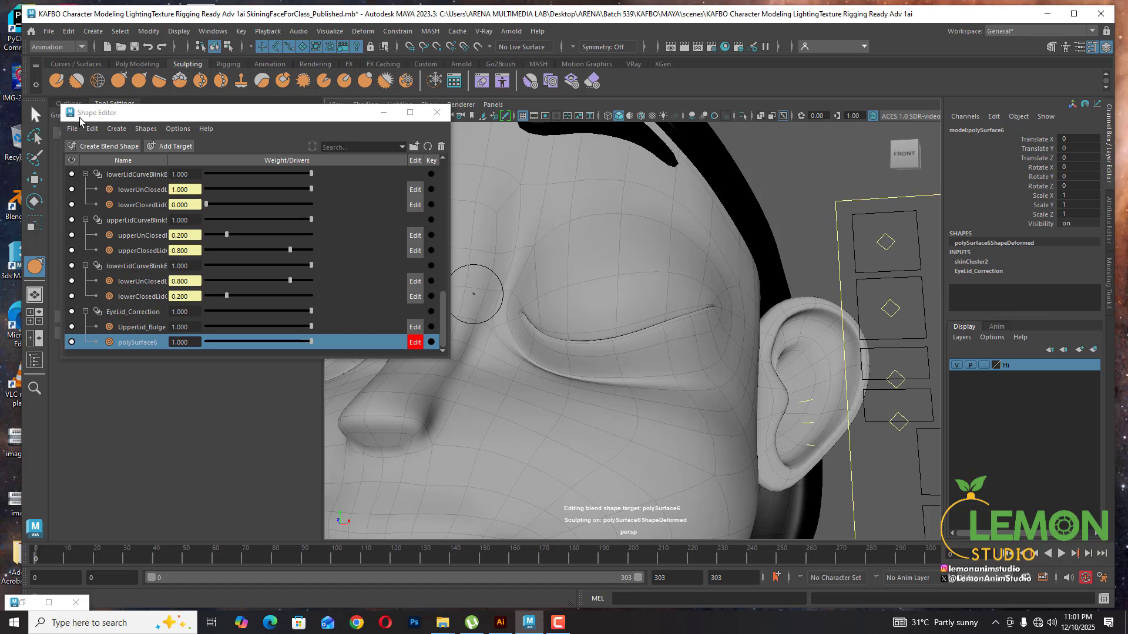
pyautogui.press('q')
pyautogui.scroll(-5, 727, 302)
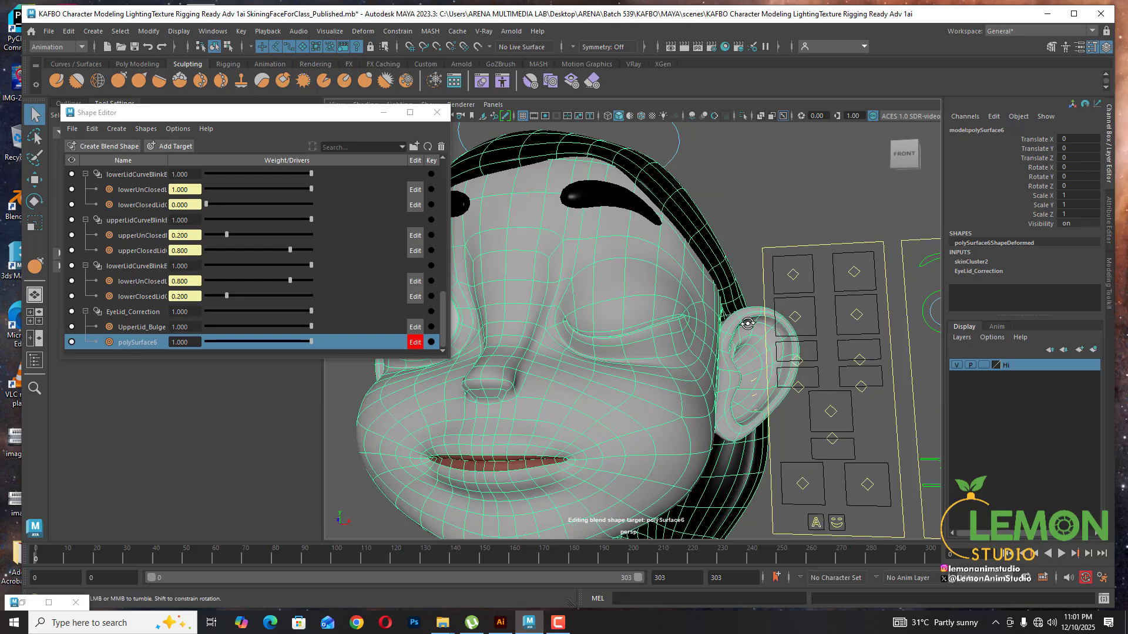
pyautogui.keyDown('alt'); pyautogui.moveTo(748, 321); pyautogui.dragTo(765, 329); pyautogui.keyUp('alt')
pyautogui.keyDown('alt'); pyautogui.moveTo(765, 329); pyautogui.dragTo(716, 351, button='middle'); pyautogui.keyUp('alt')
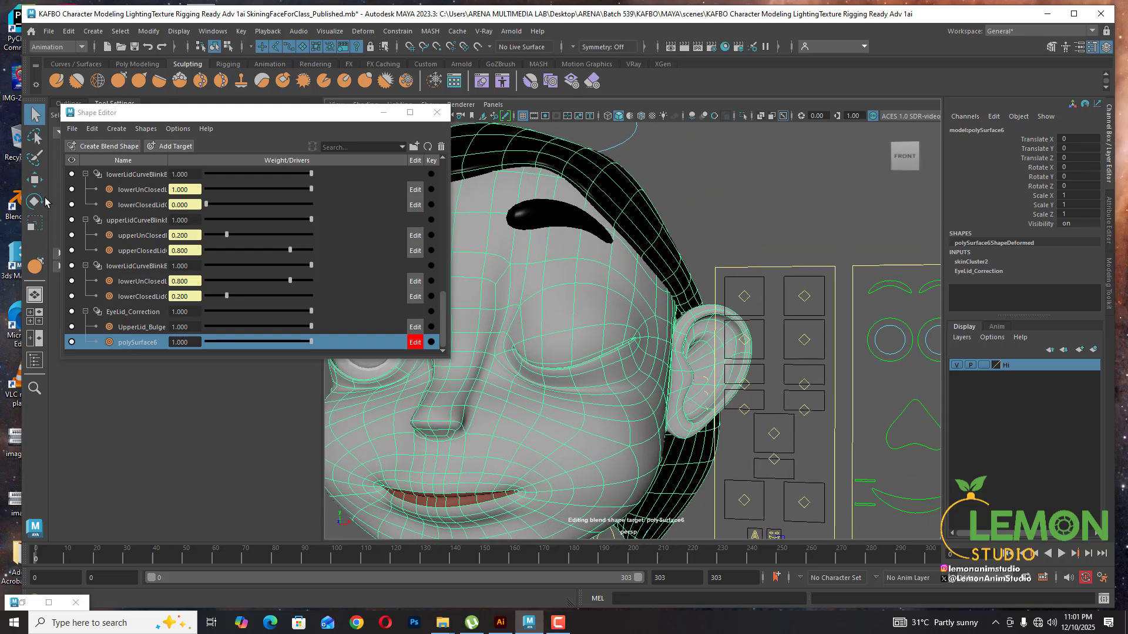
pyautogui.keyDown('alt'); pyautogui.moveTo(784, 348); pyautogui.dragTo(798, 351); pyautogui.keyUp('alt')
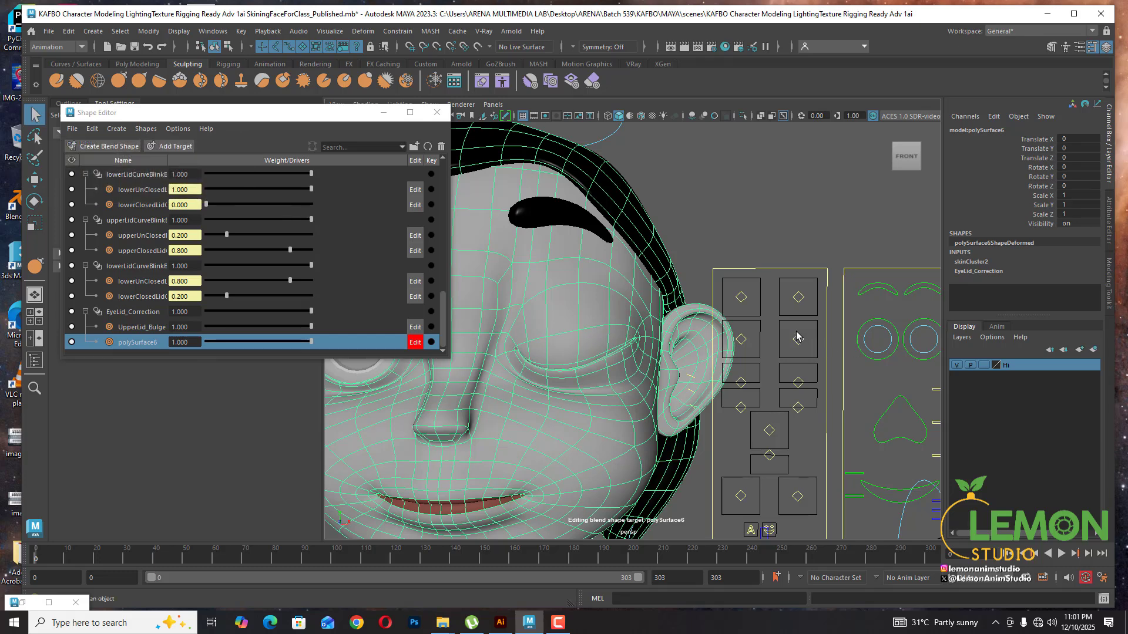
# Set the Blink attribute of the ctrlEye_L control to 0 to open the left eye
pyautogui.click(806, 352)
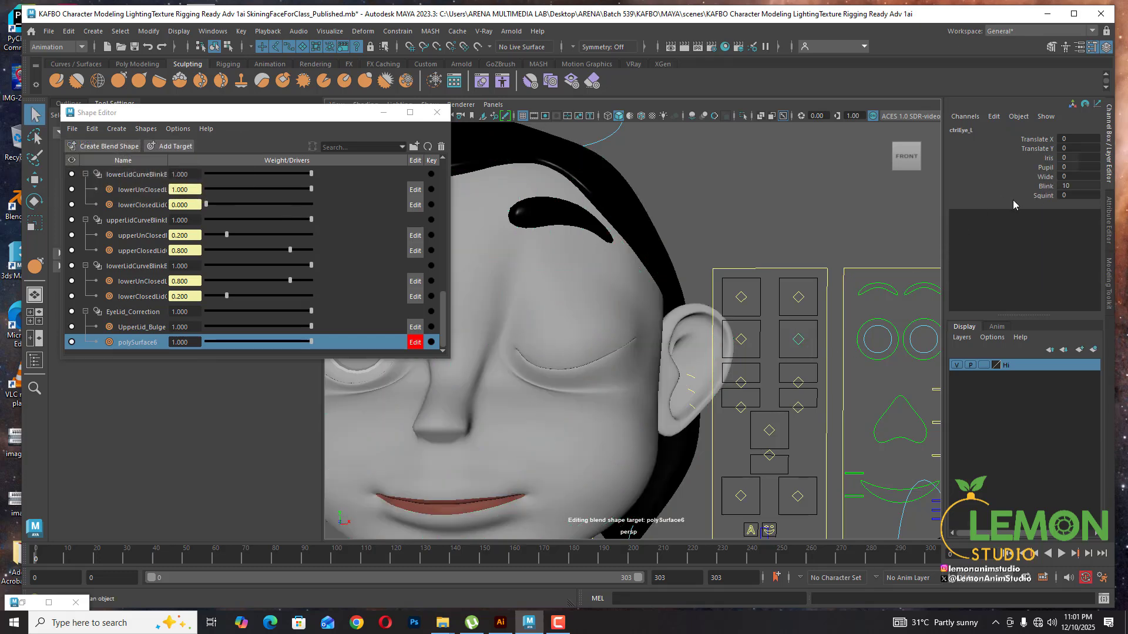
pyautogui.click(1046, 186)
pyautogui.moveTo(829, 209); pyautogui.dragTo(748, 208, button='middle')
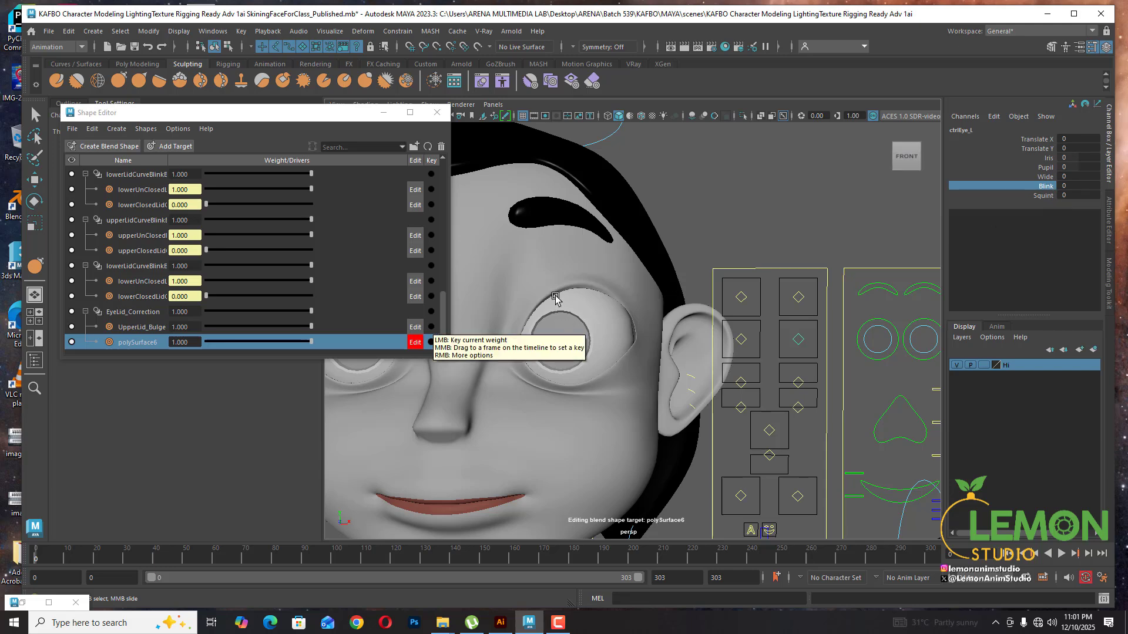
# Set the UpperLid_Bulge and polySurface6 target weights of EyeLid_Correction to 0 together
pyautogui.scroll(5, 609, 386)
pyautogui.keyDown('alt'); pyautogui.moveTo(600, 388); pyautogui.dragTo(607, 442); pyautogui.keyUp('alt')
pyautogui.keyDown('alt'); pyautogui.moveTo(650, 388); pyautogui.dragTo(711, 356, button='middle'); pyautogui.keyUp('alt')
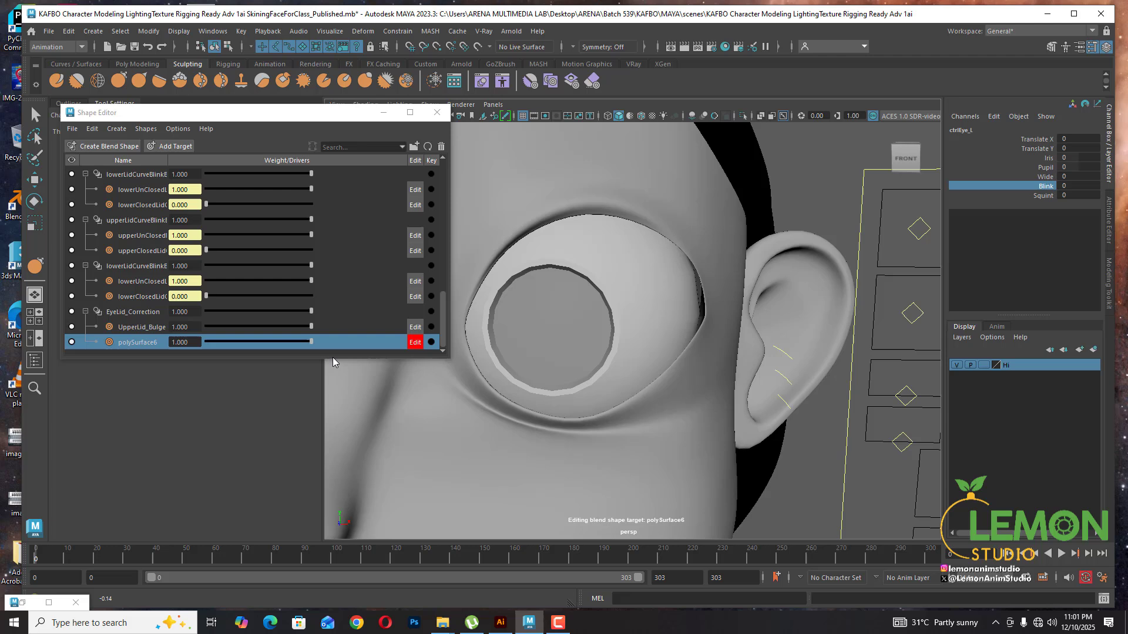
pyautogui.keyDown('ctrl'); pyautogui.click(144, 329); pyautogui.keyUp('ctrl')
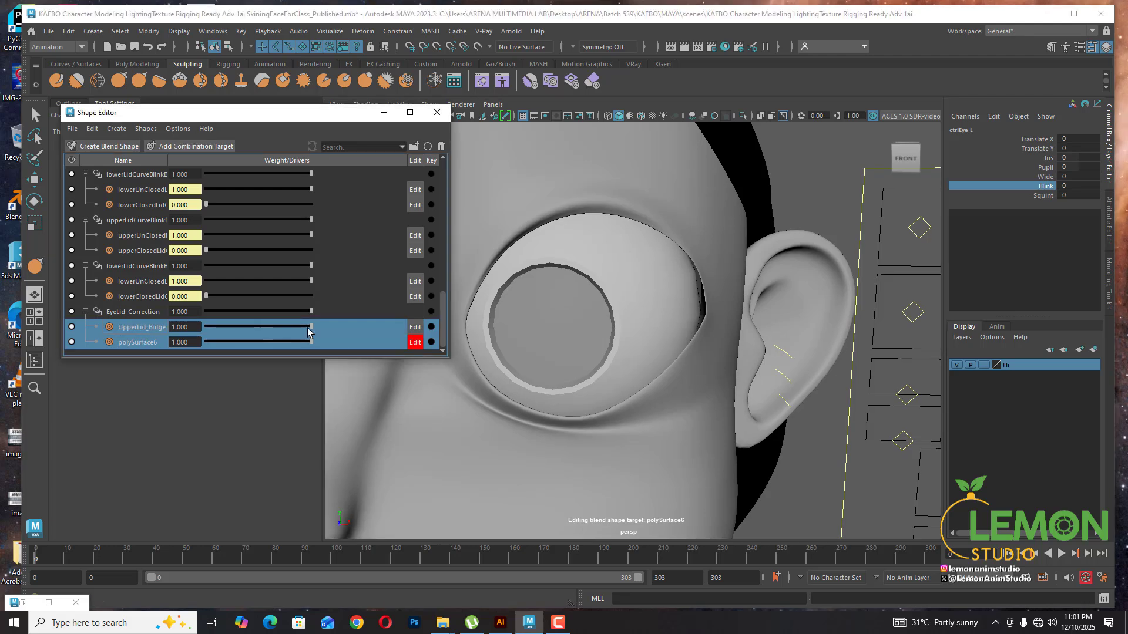
pyautogui.moveTo(310, 330); pyautogui.dragTo(202, 332)
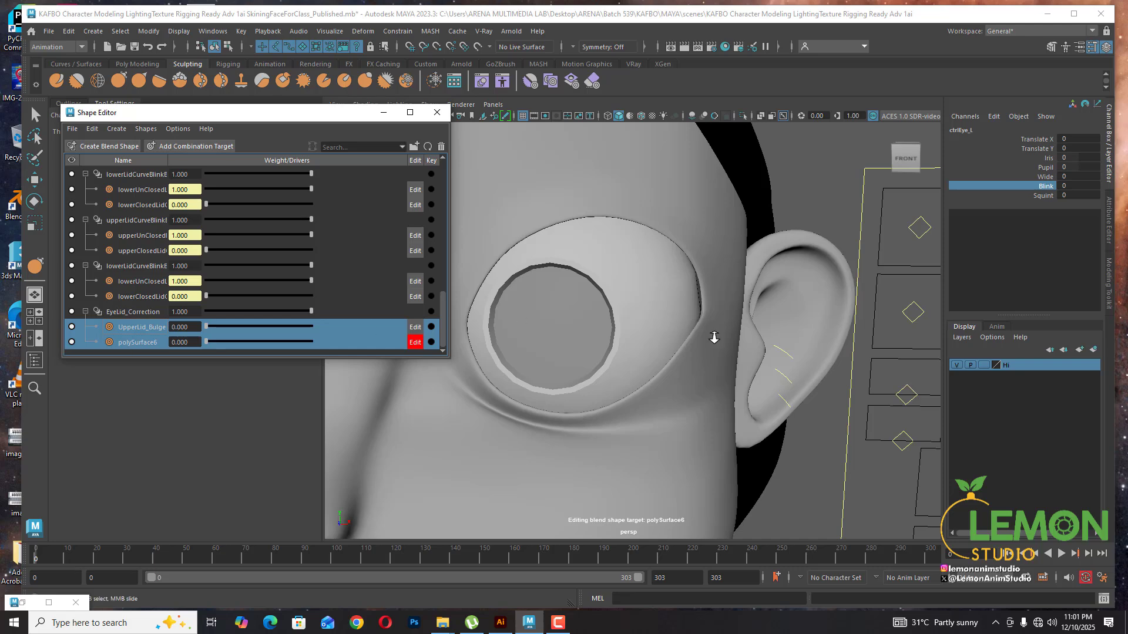
# Set ctrlEye_L's Blink to 10 and both EyeLid_Correction target weights to 1 to test the corrected closed lid
pyautogui.keyDown('alt'); pyautogui.moveTo(715, 338); pyautogui.dragTo(713, 377, button='right'); pyautogui.keyUp('alt')
pyautogui.moveTo(713, 378)
pyautogui.keyDown('alt'); pyautogui.mouseDown()
pyautogui.moveTo(628, 379)
pyautogui.moveTo(707, 380)
pyautogui.mouseUp(); pyautogui.keyUp('alt')
pyautogui.keyDown('alt'); pyautogui.moveTo(707, 380); pyautogui.dragTo(753, 339, button='middle'); pyautogui.keyUp('alt')
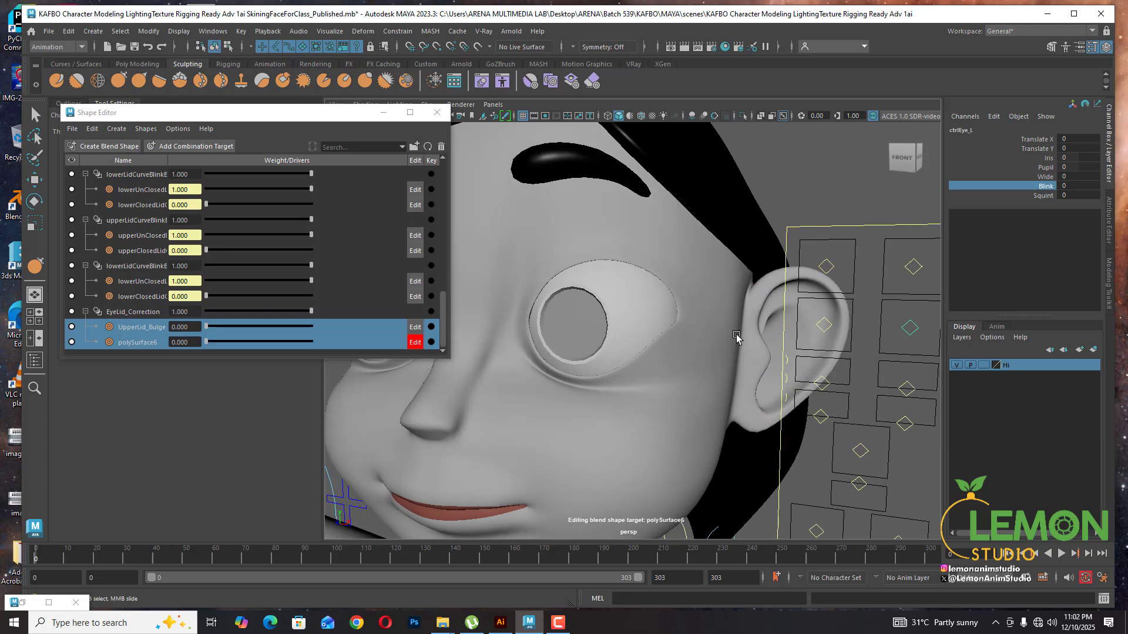
pyautogui.keyDown('alt'); pyautogui.moveTo(753, 339); pyautogui.dragTo(791, 341); pyautogui.keyUp('alt')
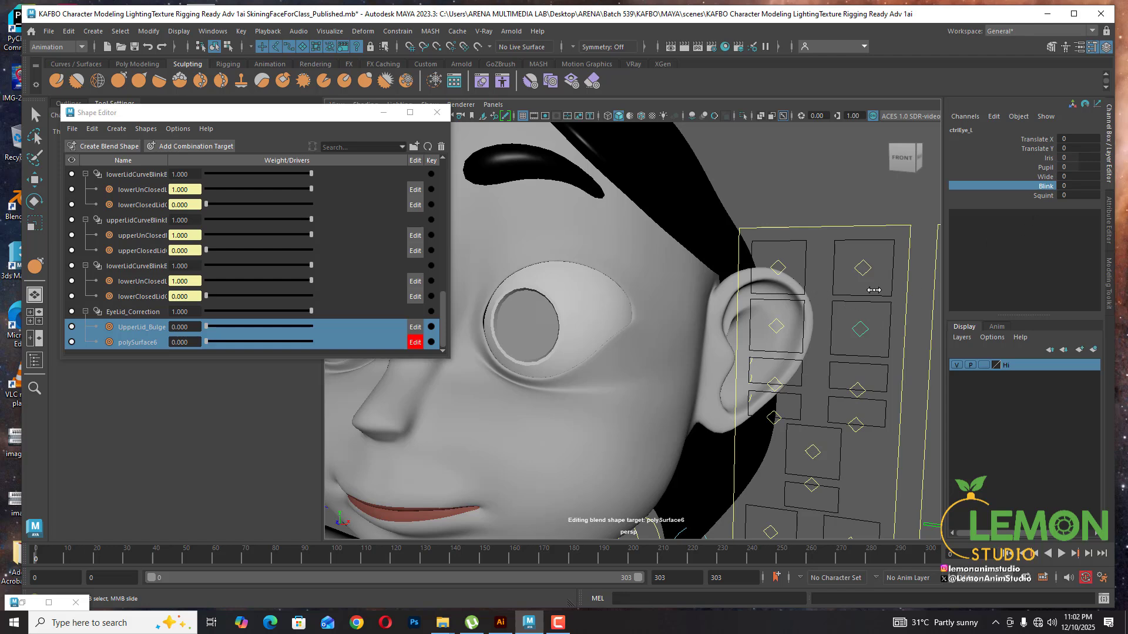
pyautogui.moveTo(874, 290); pyautogui.dragTo(968, 290, button='middle')
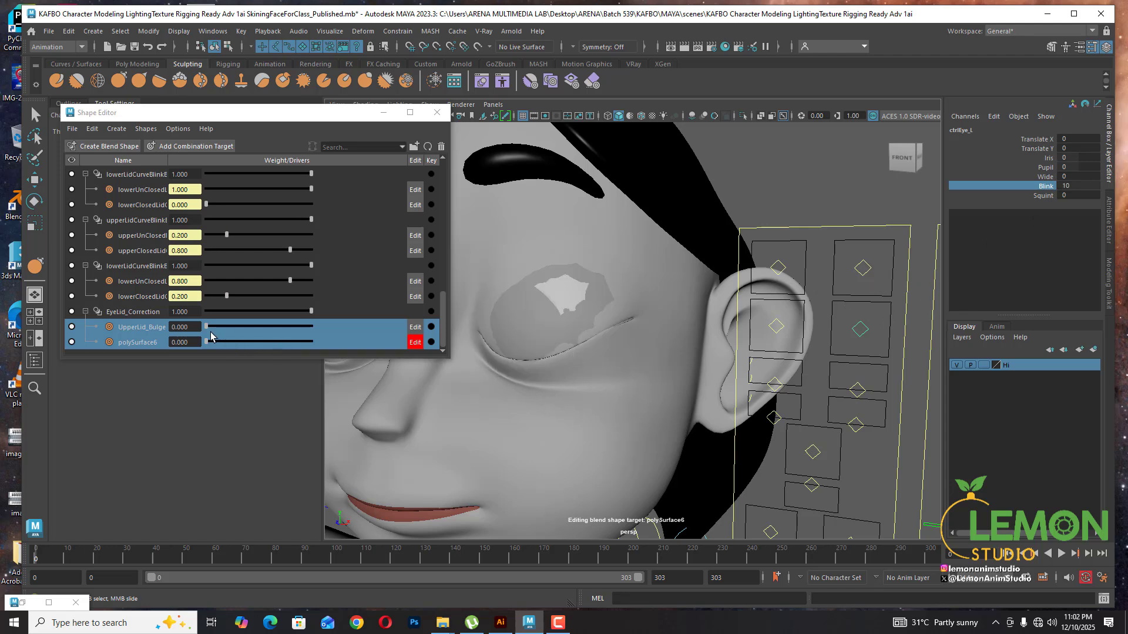
pyautogui.moveTo(205, 333); pyautogui.dragTo(415, 331)
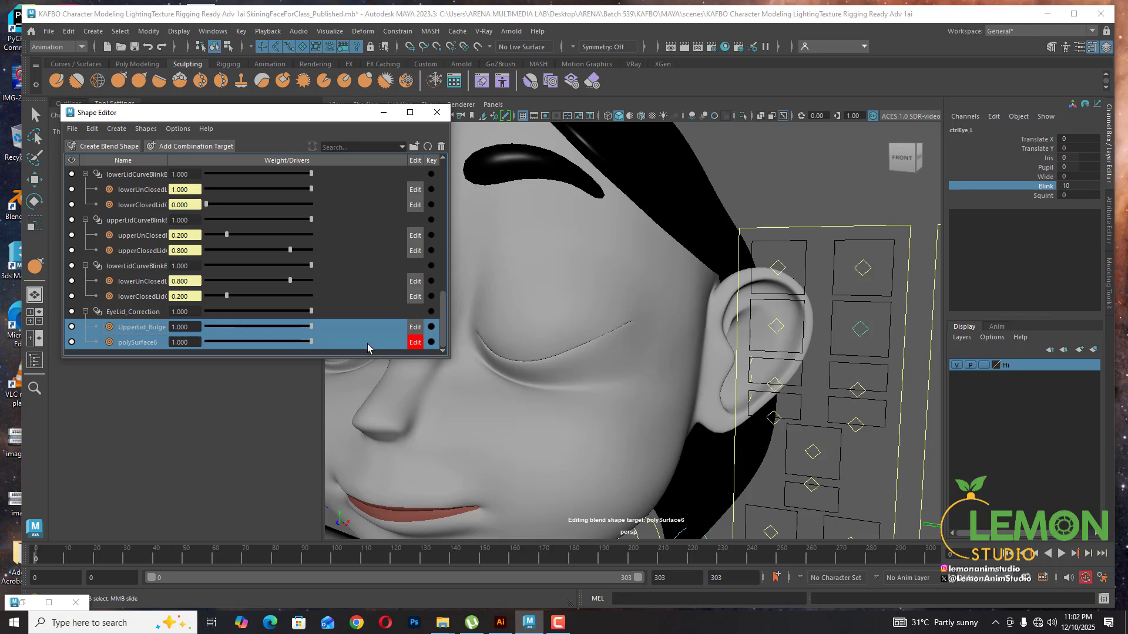
# Turn off edit mode for the polySurface6 blend shape target and check the closed eyelid on the face
pyautogui.click(417, 347)
pyautogui.keyDown('alt'); pyautogui.moveTo(815, 401); pyautogui.dragTo(855, 389); pyautogui.keyUp('alt')
pyautogui.scroll(-5, 699, 344)
pyautogui.keyDown('alt'); pyautogui.moveTo(757, 353); pyautogui.dragTo(808, 329); pyautogui.keyUp('alt')
pyautogui.scroll(5, 688, 320)
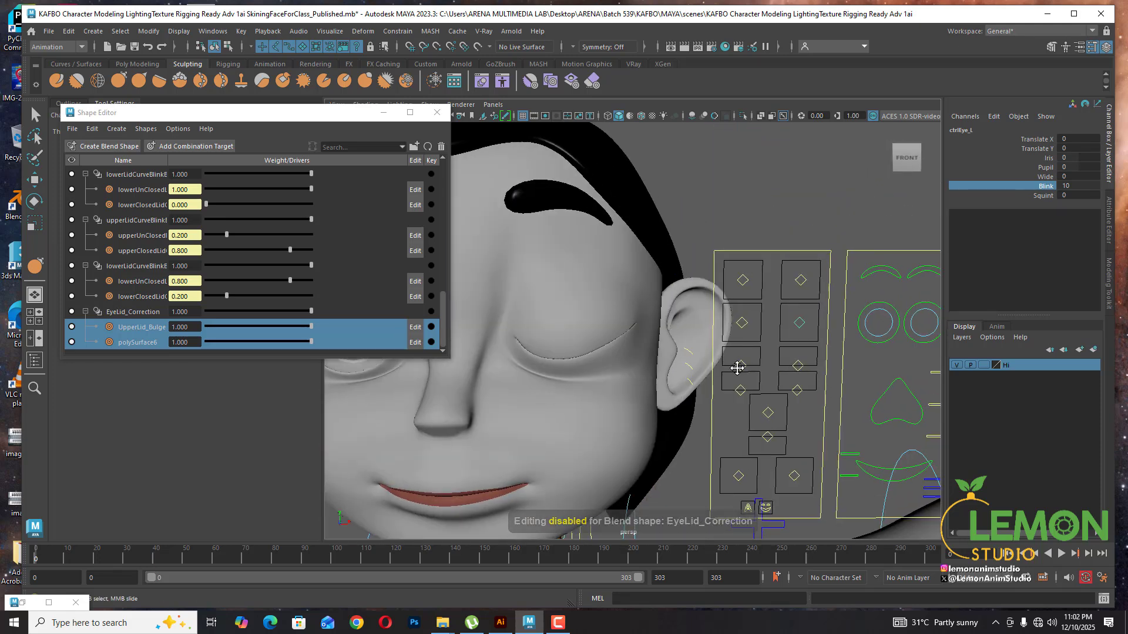
pyautogui.keyDown('alt'); pyautogui.moveTo(738, 368); pyautogui.dragTo(736, 342, button='middle'); pyautogui.keyUp('alt')
pyautogui.keyDown('alt'); pyautogui.moveTo(758, 371); pyautogui.dragTo(768, 327); pyautogui.keyUp('alt')
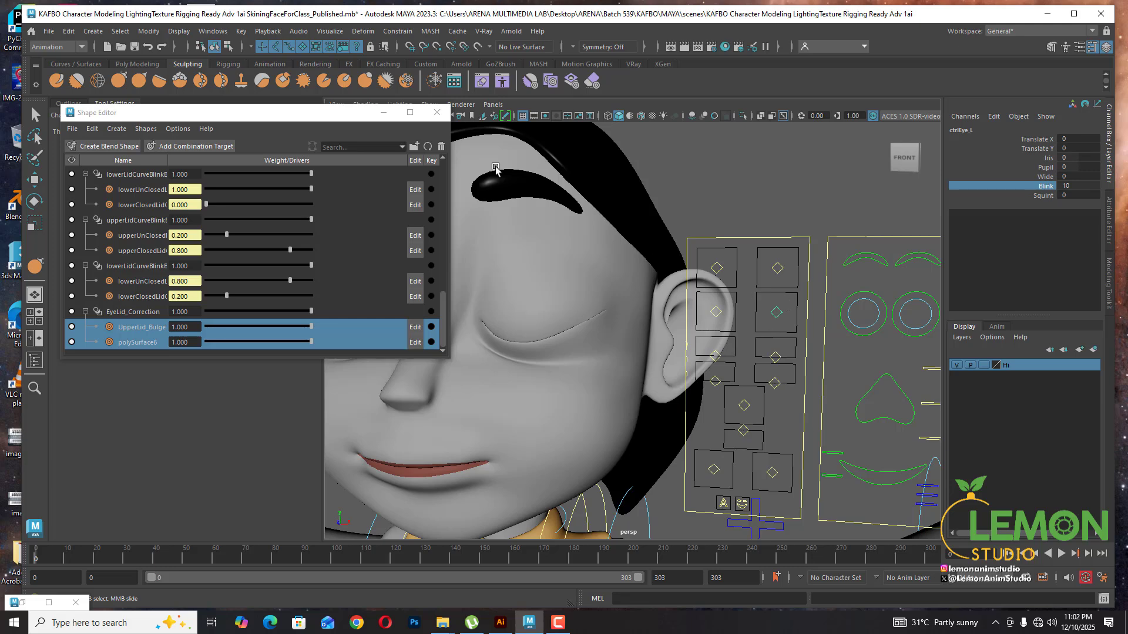
# Put away the Shape Editor and tool settings, and open the Set Driven Key window beside the face
pyautogui.click(383, 112)
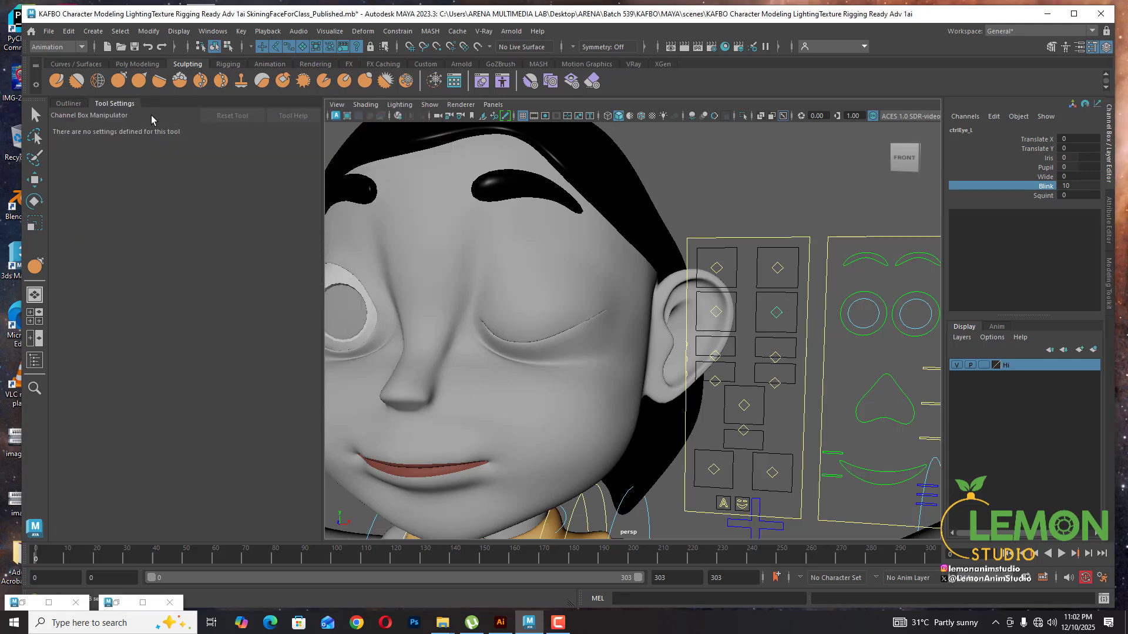
pyautogui.click(114, 106)
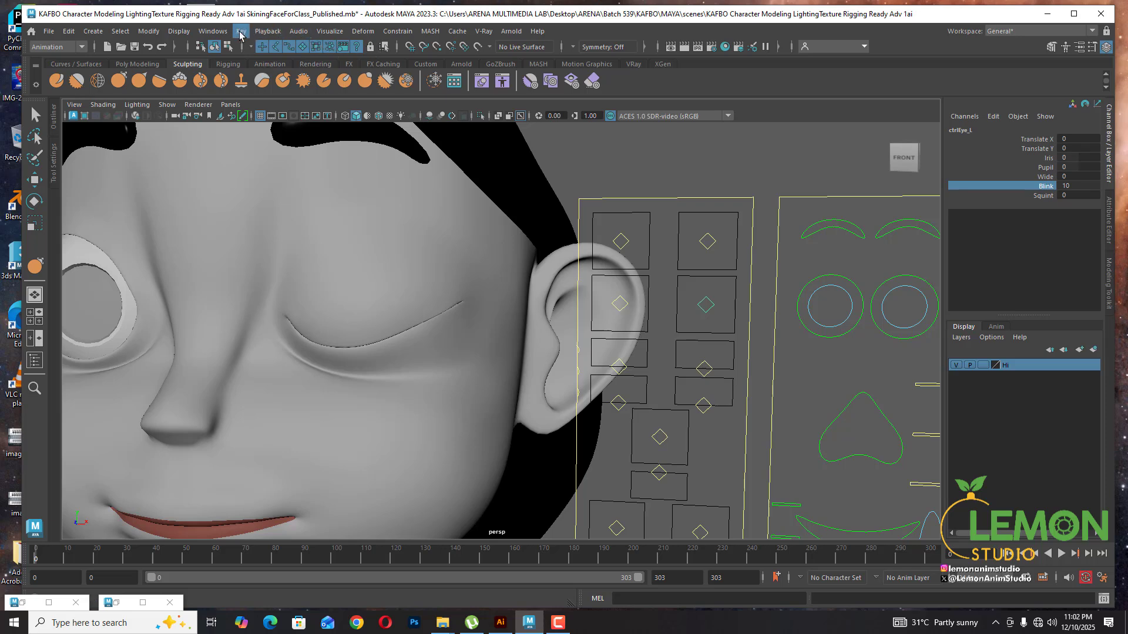
pyautogui.click(241, 32)
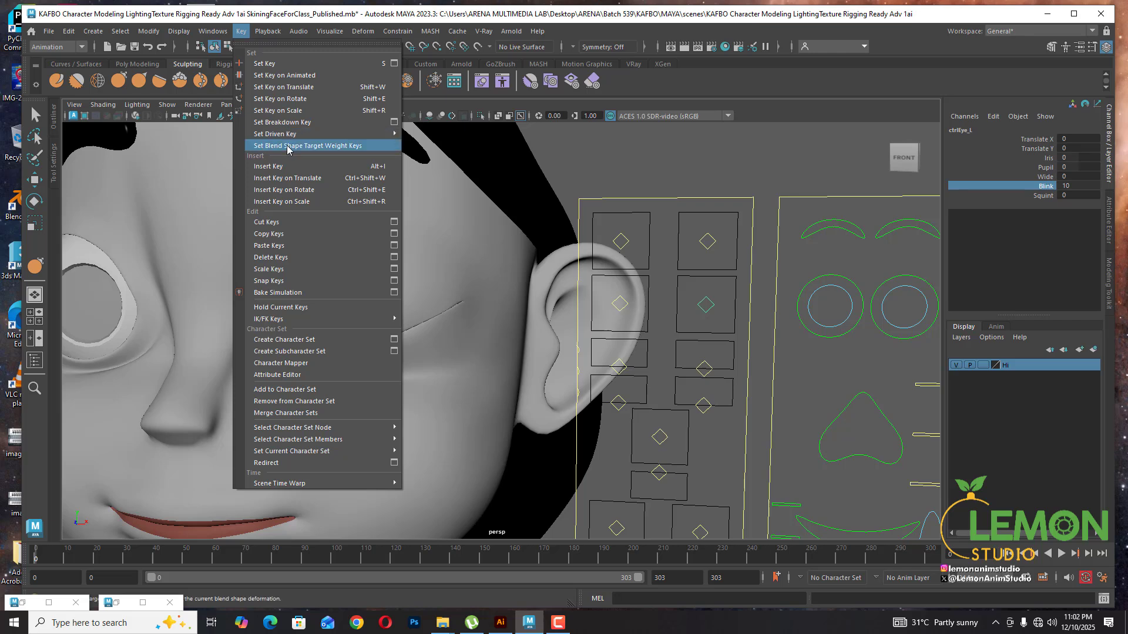
pyautogui.moveTo(297, 135)
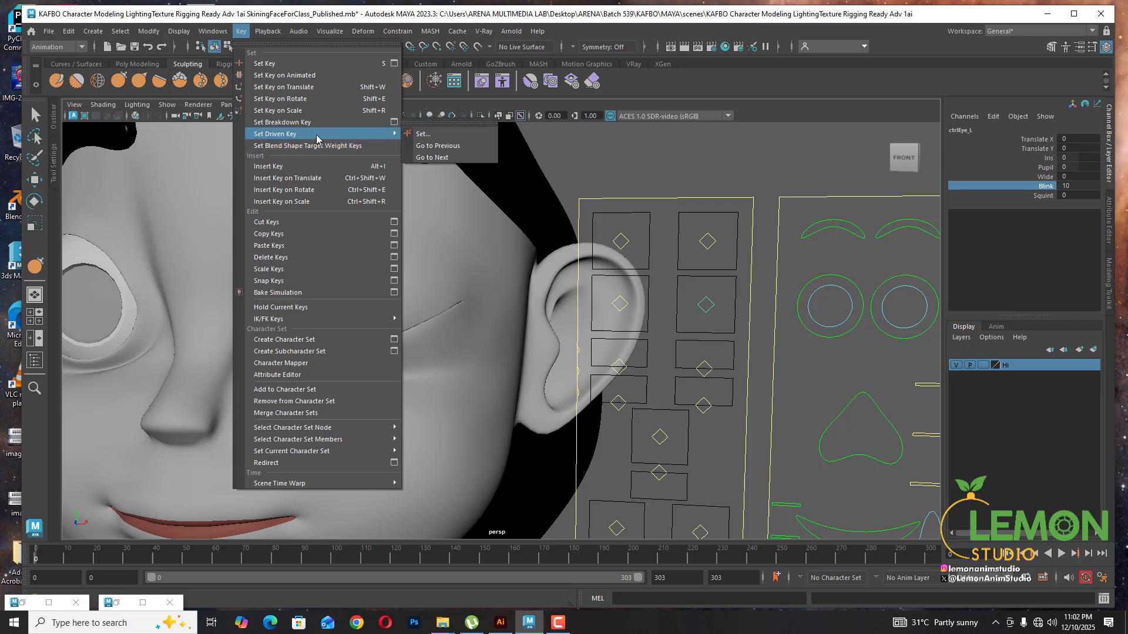
pyautogui.click(428, 137)
pyautogui.moveTo(379, 162); pyautogui.dragTo(865, 211)
pyautogui.scroll(-3, 798, 265)
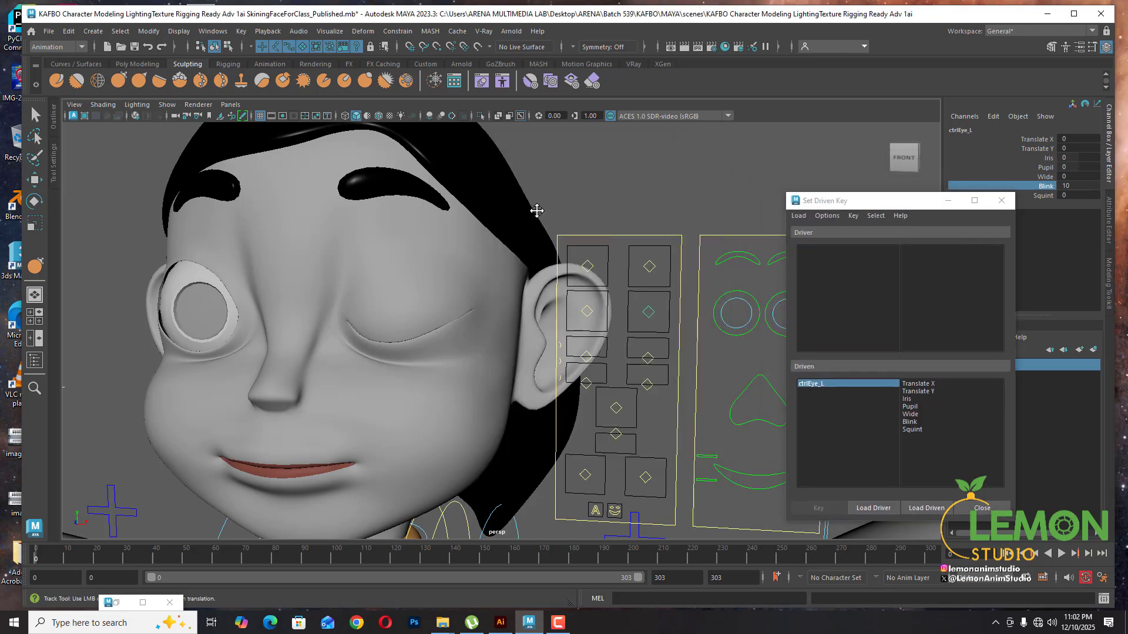
pyautogui.keyDown('alt'); pyautogui.moveTo(536, 214); pyautogui.dragTo(658, 242); pyautogui.keyUp('alt')
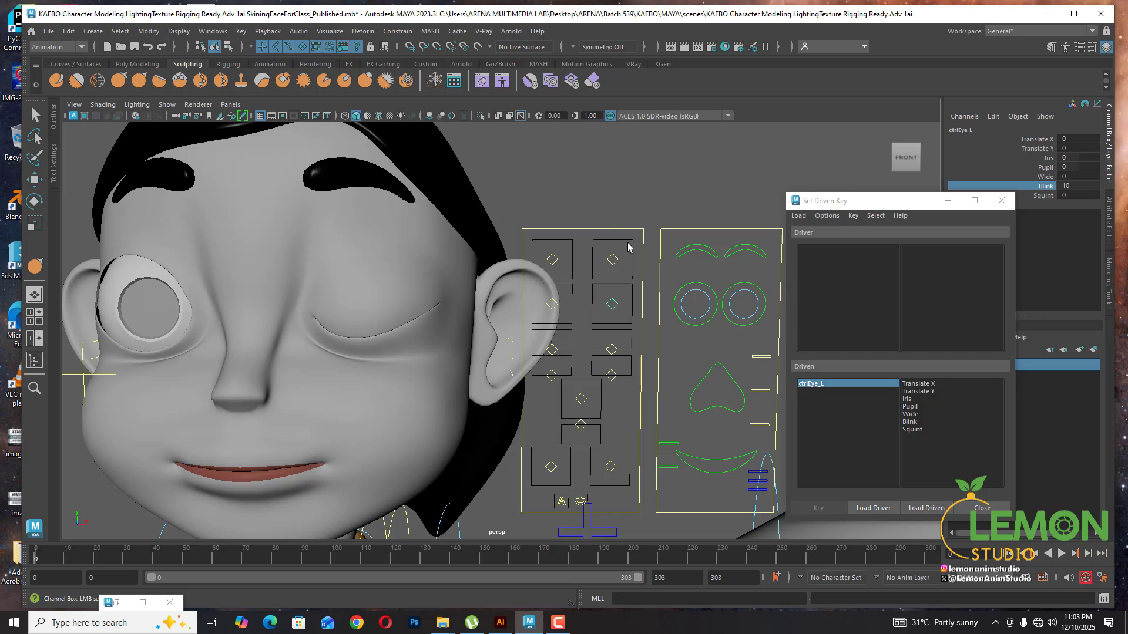
# Load the left eye control ctrlEye_L as the driver in Set Driven Key
pyautogui.click(612, 304)
pyautogui.click(613, 303)
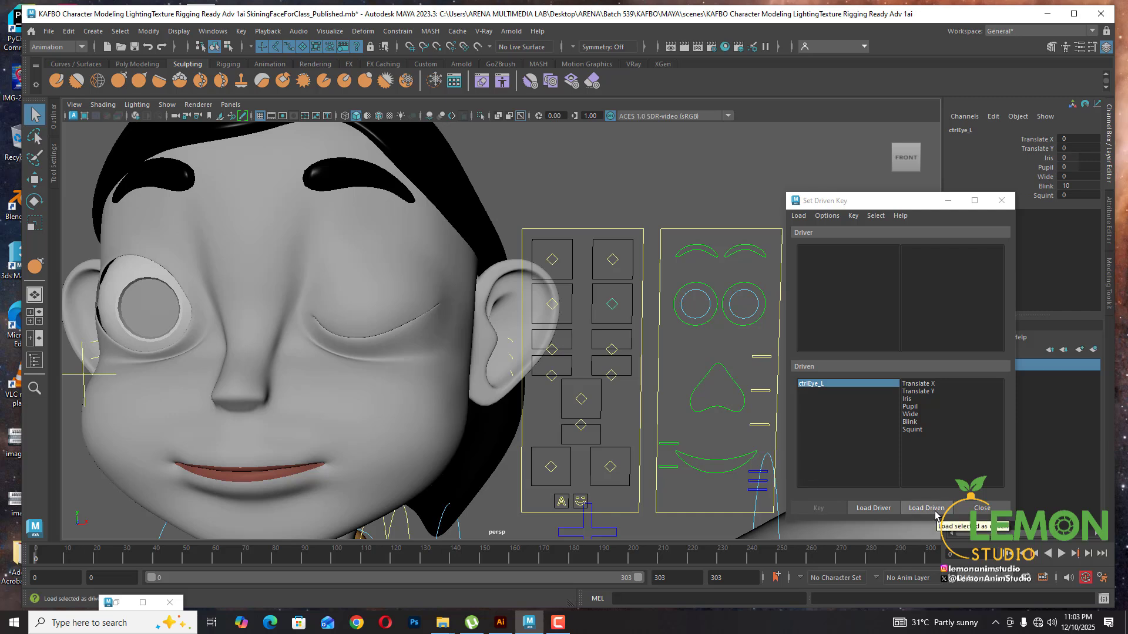
pyautogui.click(882, 515)
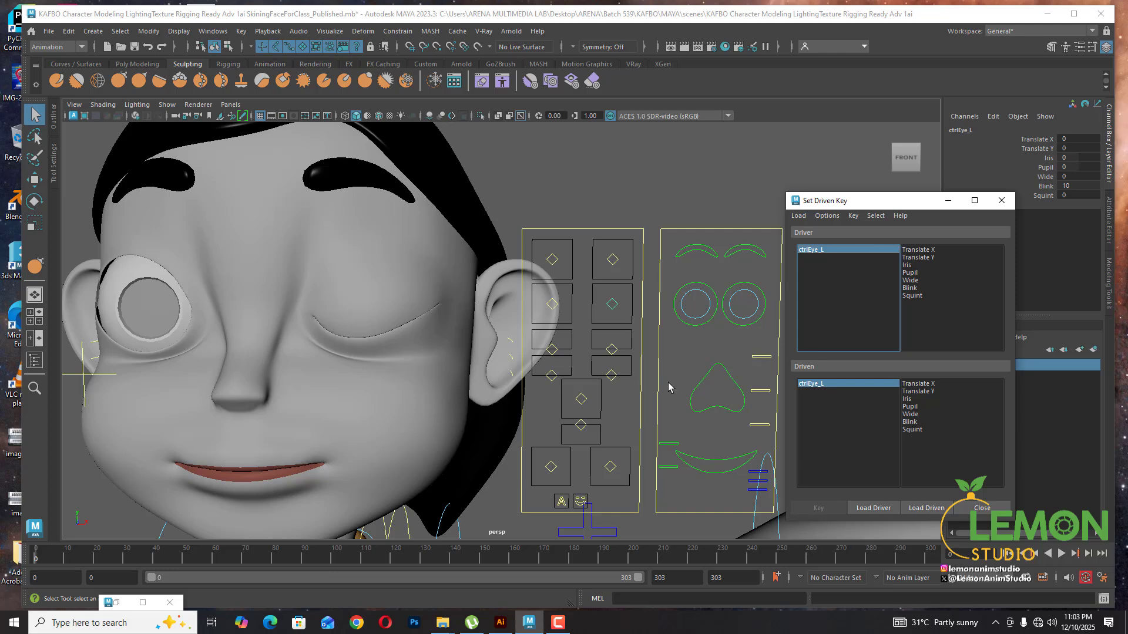
# Load the face mesh model:polySurface6 as the driven object in Set Driven Key
pyautogui.click(379, 268)
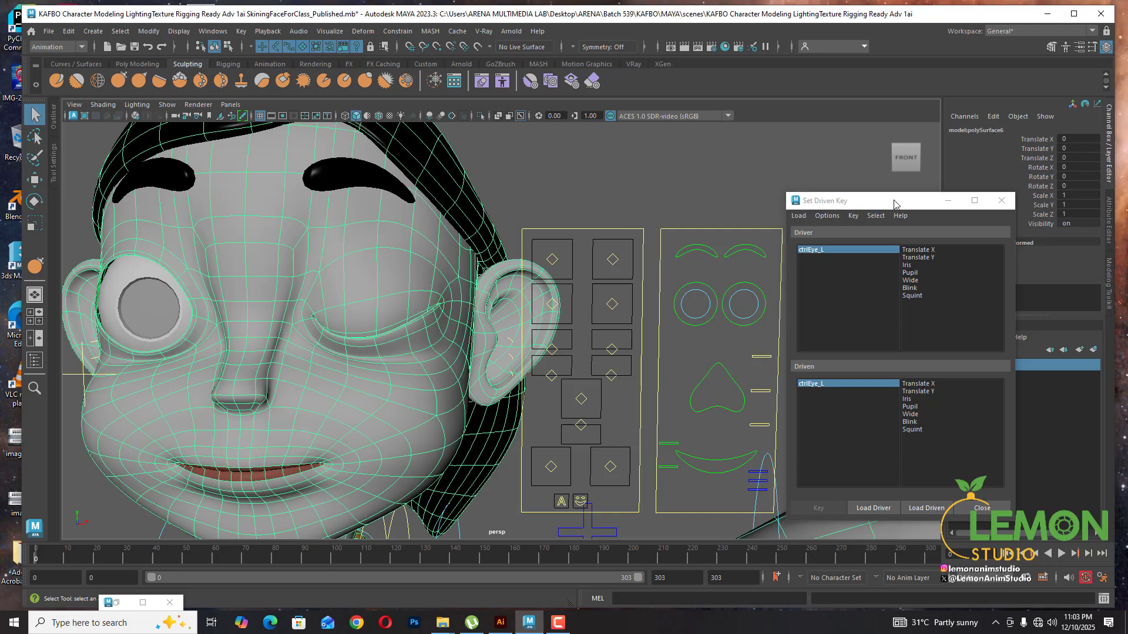
pyautogui.moveTo(895, 204); pyautogui.dragTo(707, 172)
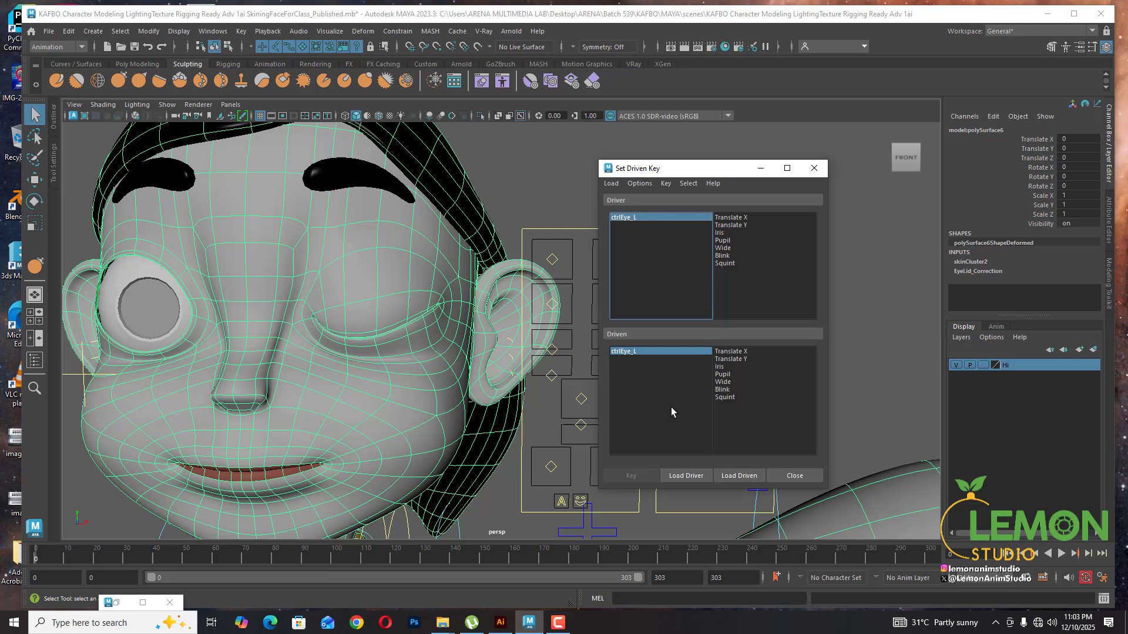
pyautogui.click(326, 286)
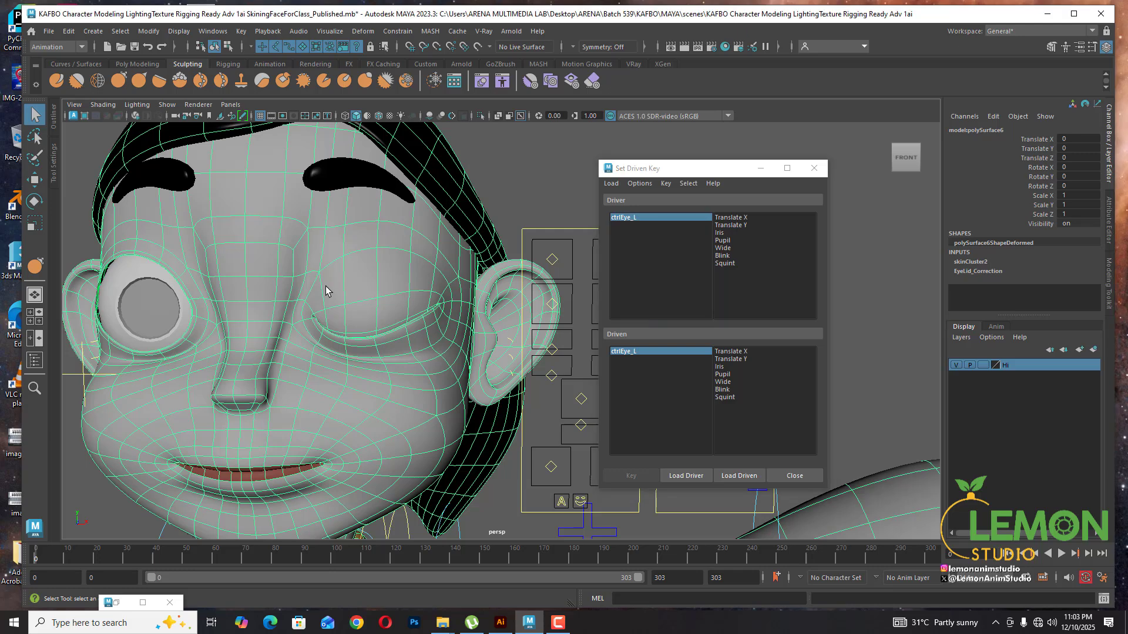
pyautogui.click(740, 476)
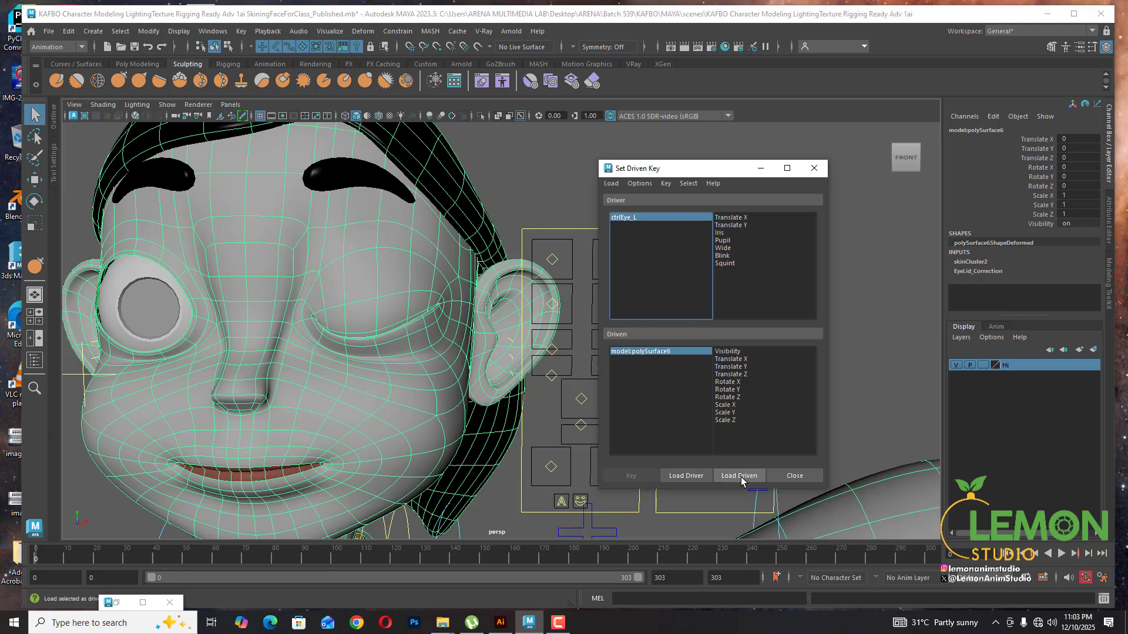
pyautogui.click(667, 352)
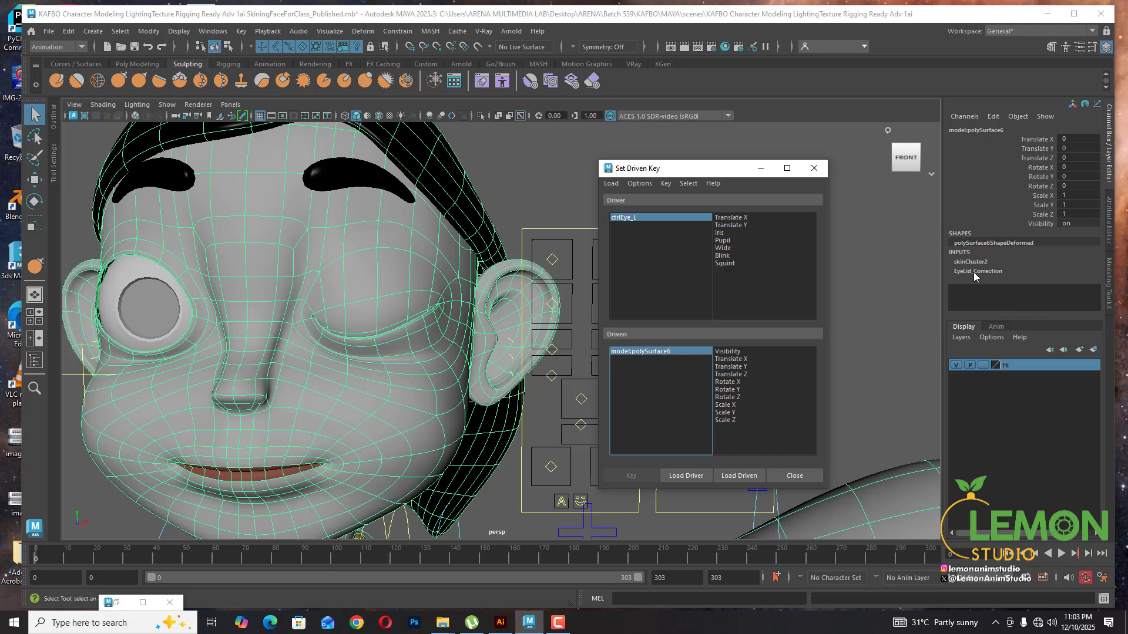
# Check the face mesh's list of input operations, close it, and expand the mesh's EyeLid_Correction blend shape node
pyautogui.click(385, 261)
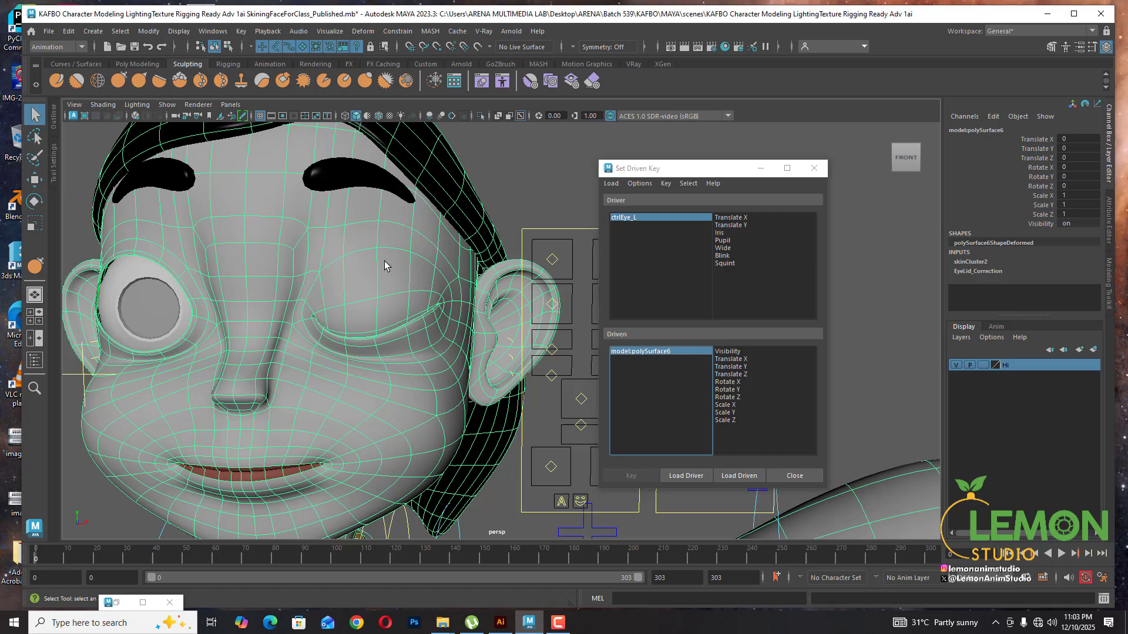
pyautogui.rightClick(384, 261)
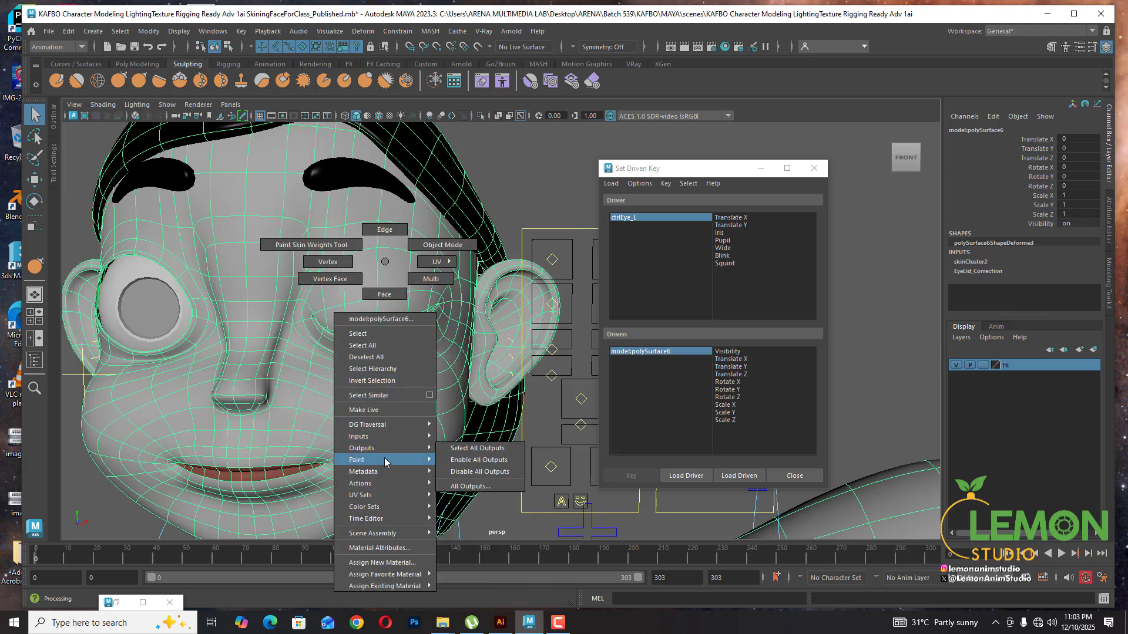
pyautogui.moveTo(385, 462)
pyautogui.moveTo(397, 441)
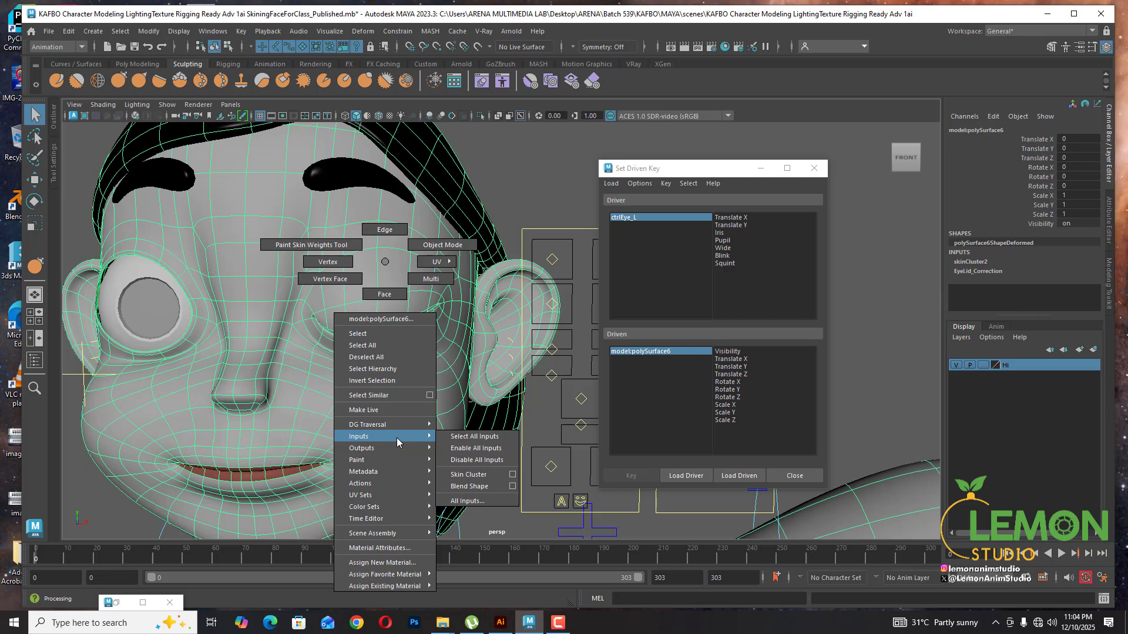
pyautogui.click(474, 503)
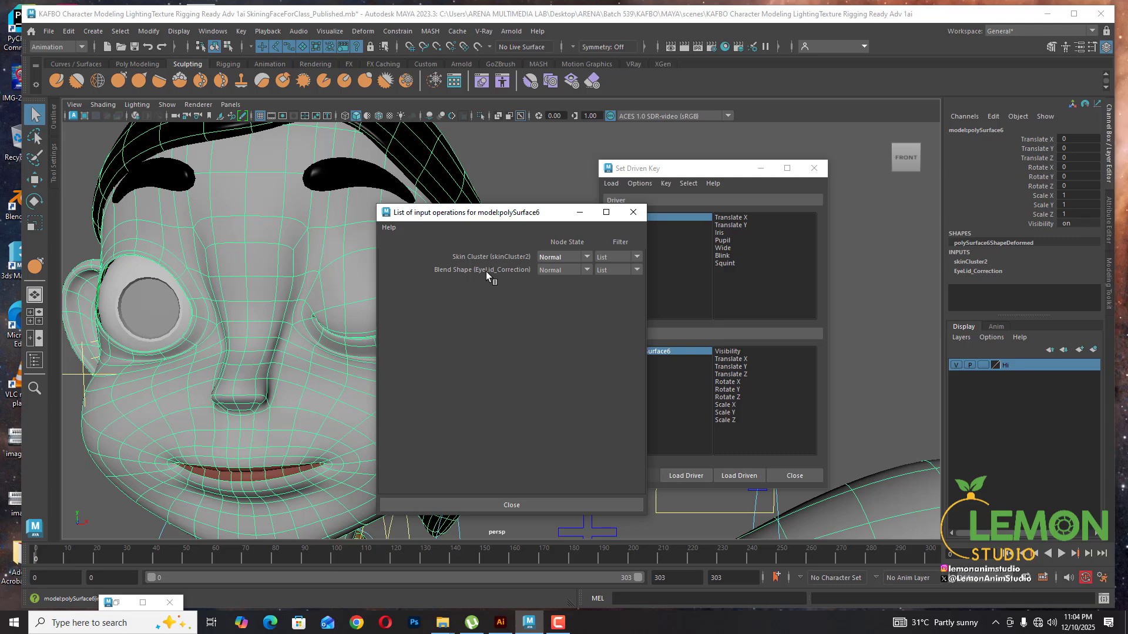
pyautogui.click(633, 212)
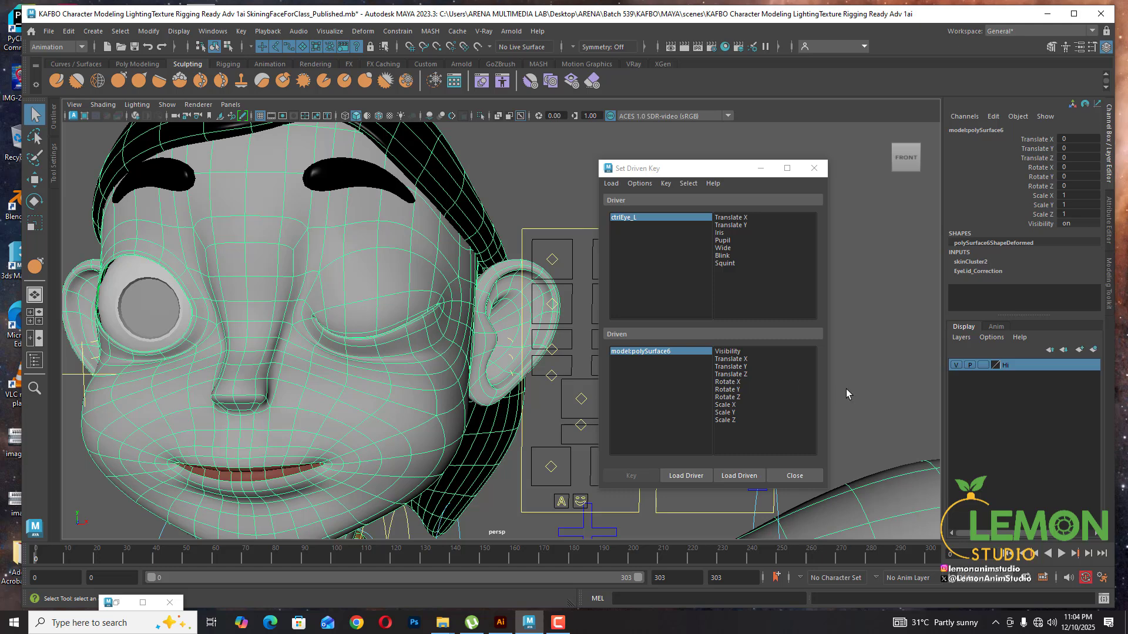
pyautogui.click(967, 272)
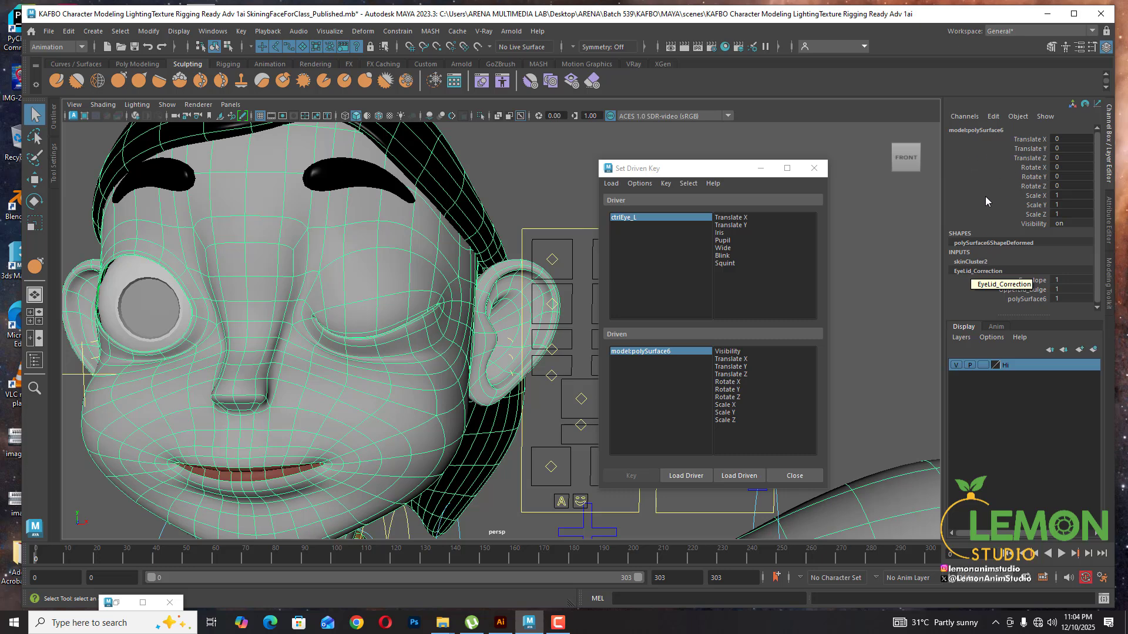
# Load the face mesh's EyeLid_Correction blend shape node as a driven object in Set Driven Key
pyautogui.click(986, 271)
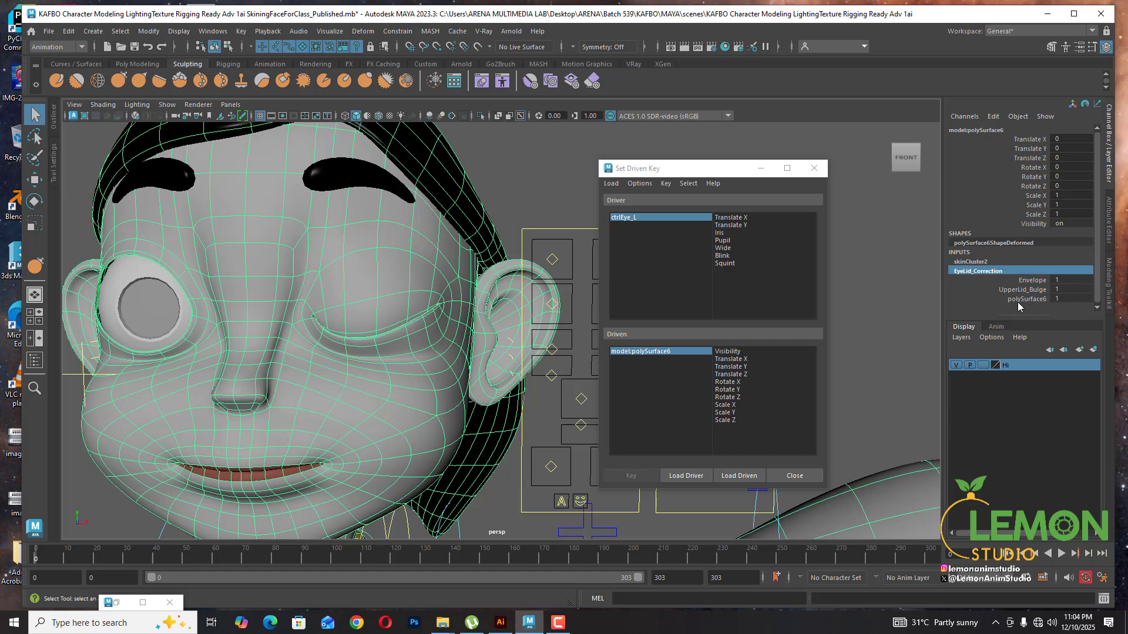
pyautogui.click(746, 477)
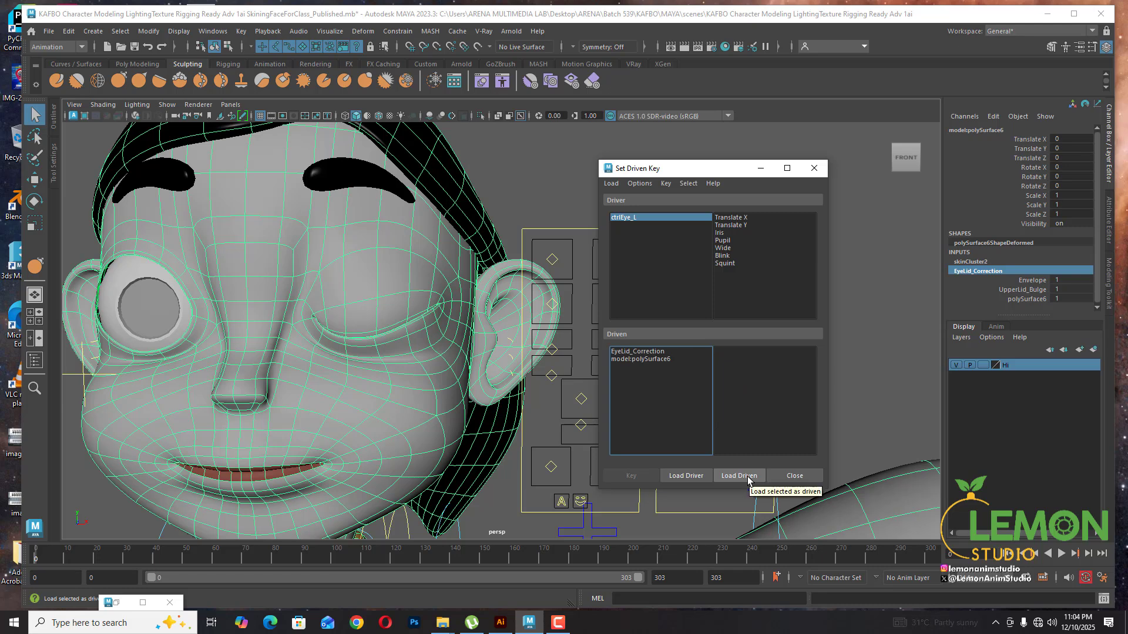
# Reselect the face mesh, load its EyeLid_Correction node as driven again, and choose that node's polySurface6 as the driven attribute
pyautogui.click(869, 288)
pyautogui.click(393, 285)
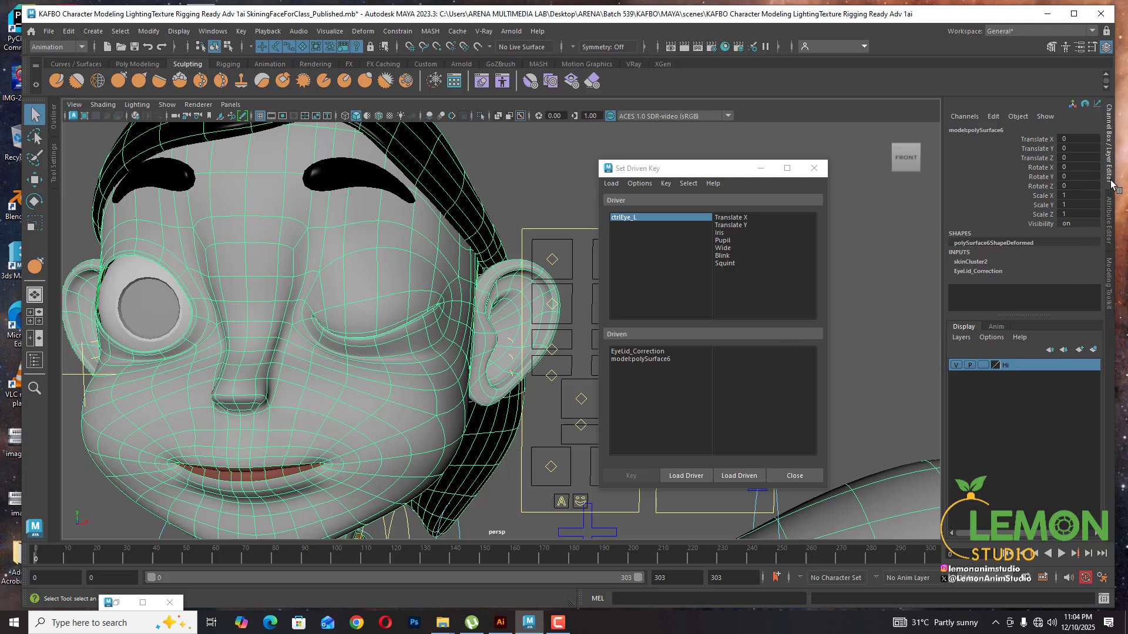
pyautogui.click(969, 272)
pyautogui.click(971, 262)
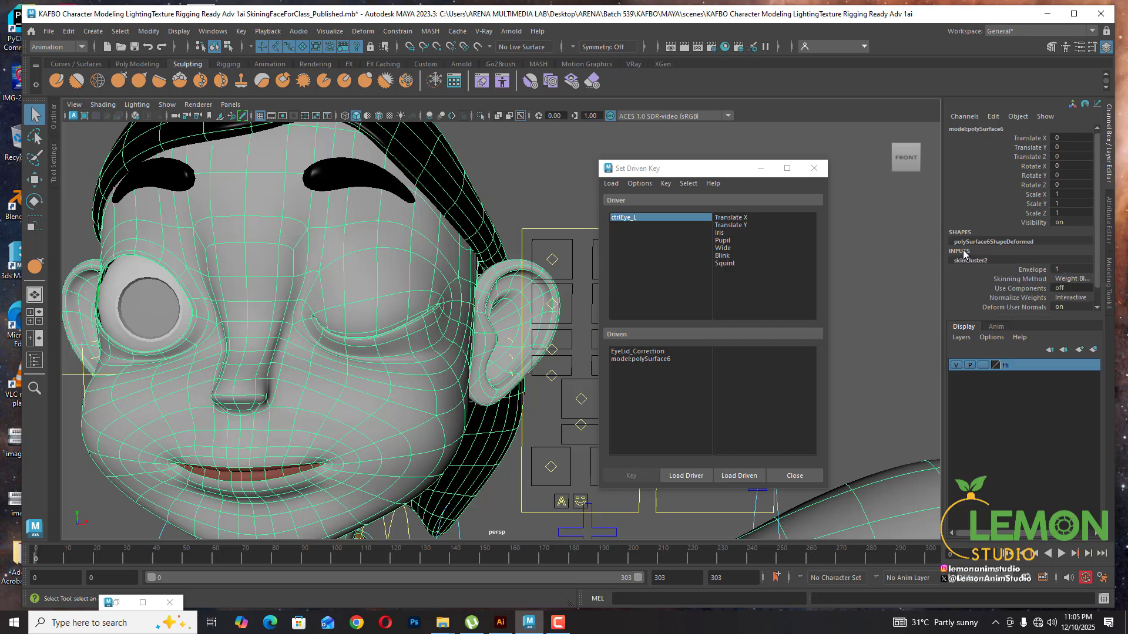
pyautogui.click(979, 260)
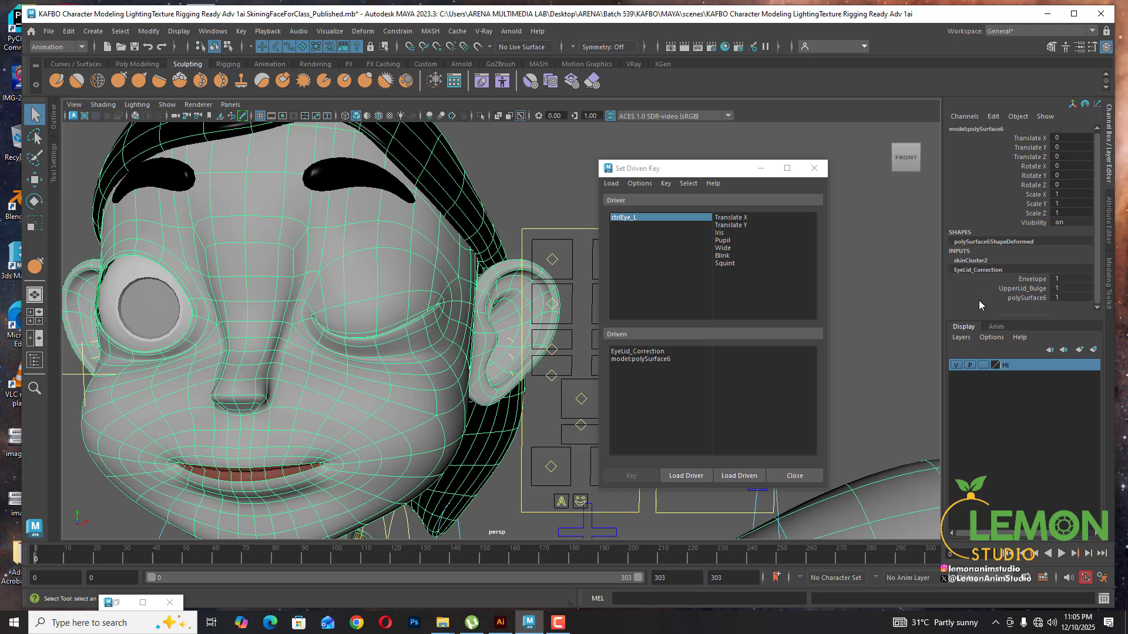
pyautogui.doubleClick(987, 272)
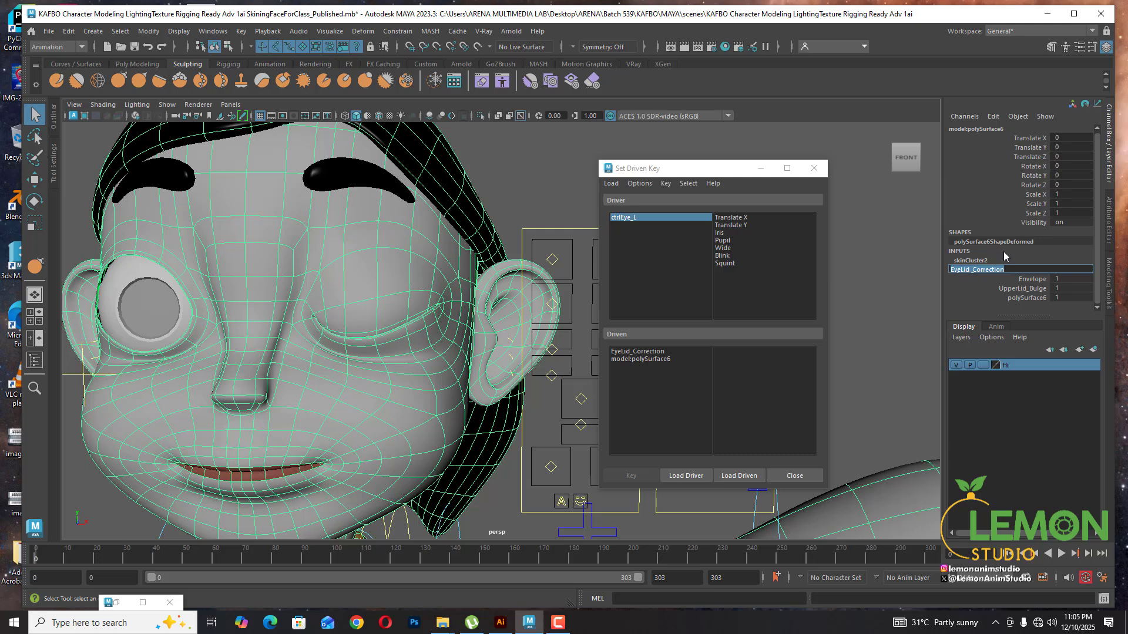
pyautogui.press('Return')
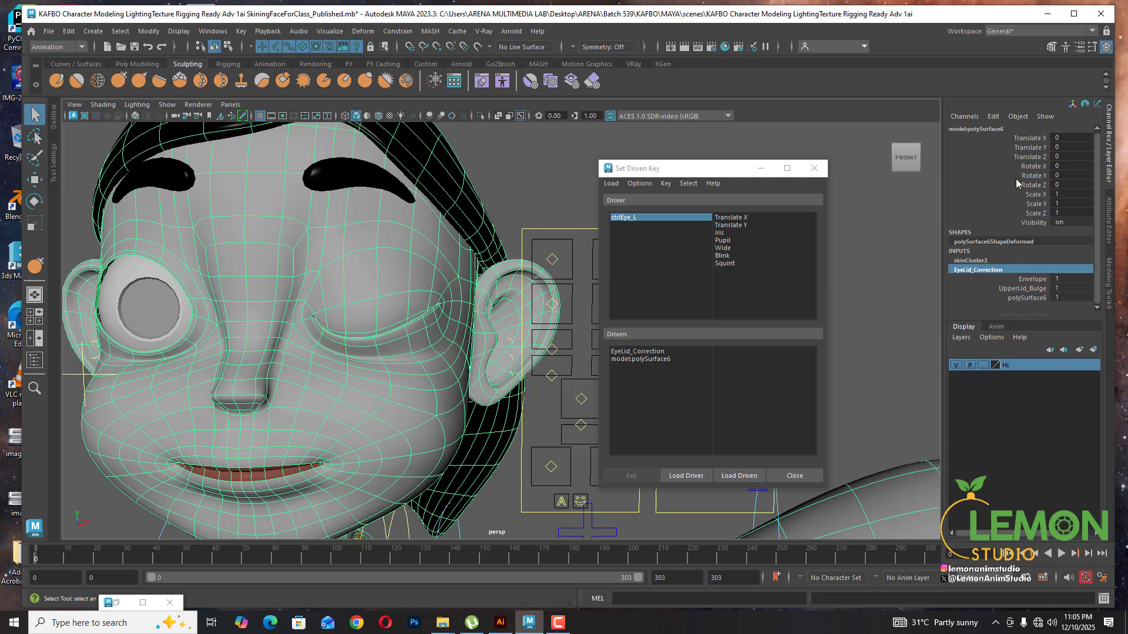
pyautogui.click(750, 479)
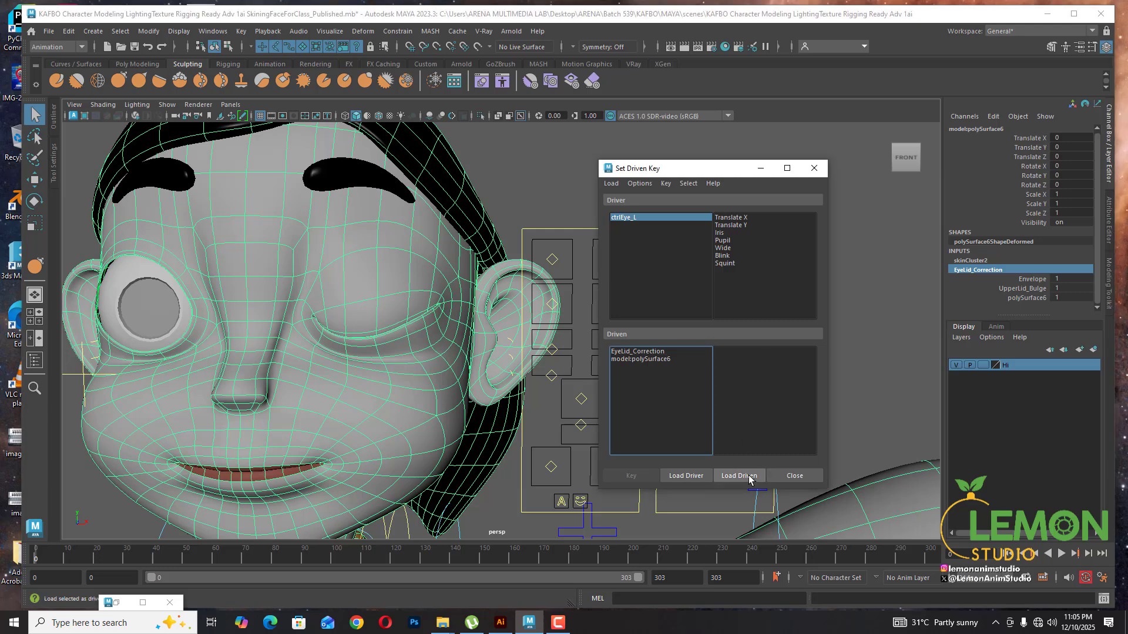
pyautogui.click(646, 354)
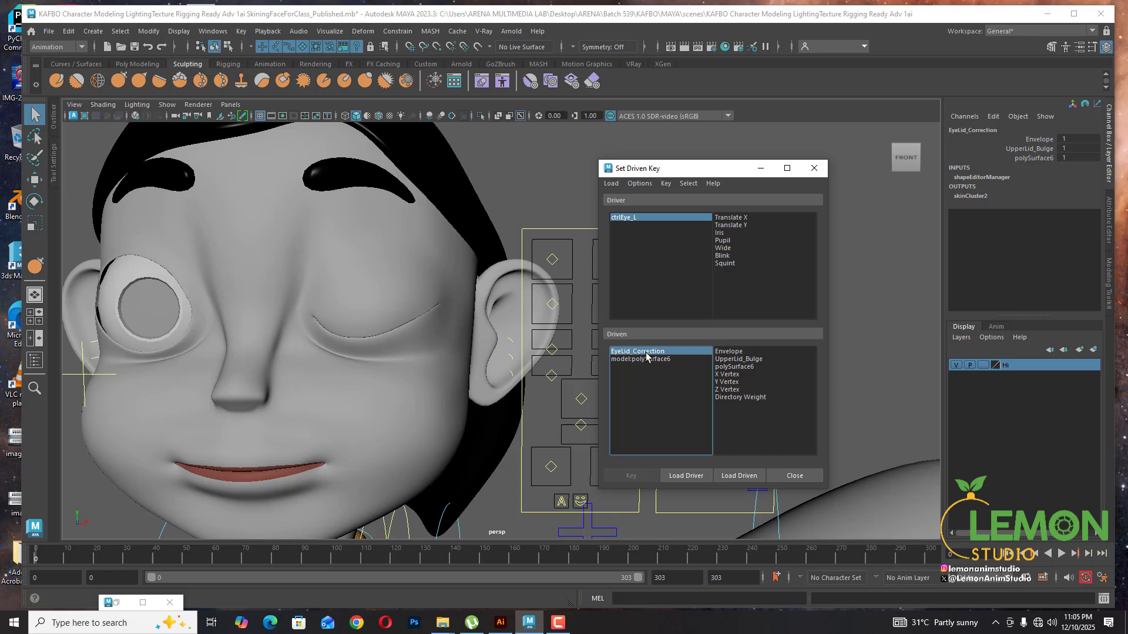
pyautogui.click(748, 367)
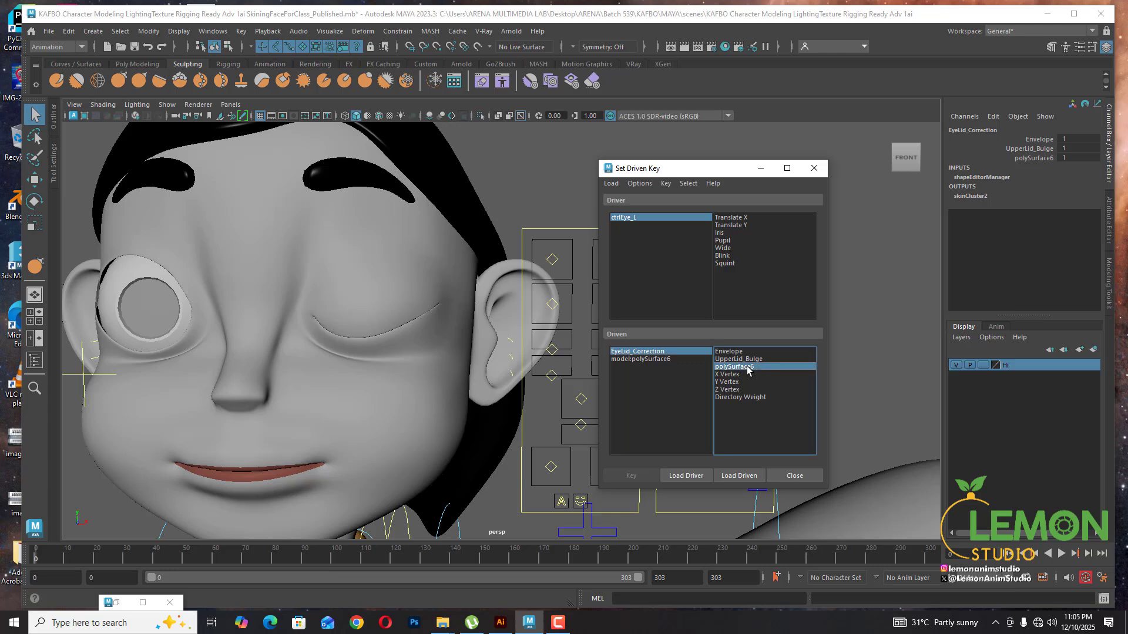
# Rename the polySurface6 target under EyeLid_Correction in the Shape Editor as LowerLid_Bulge
pyautogui.click(143, 602)
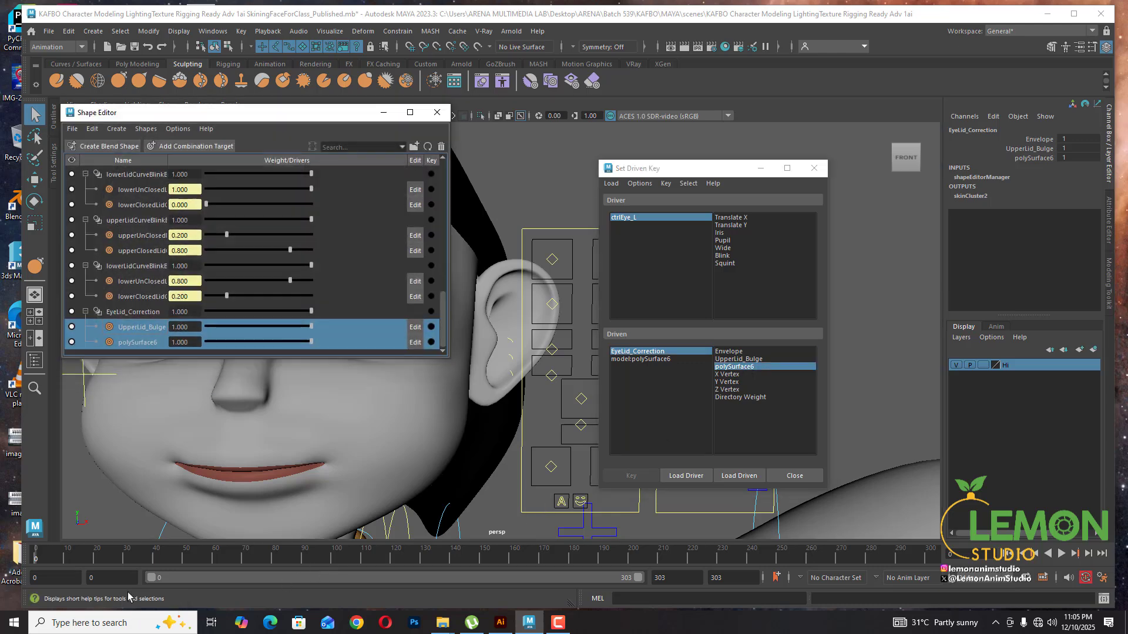
pyautogui.doubleClick(141, 342)
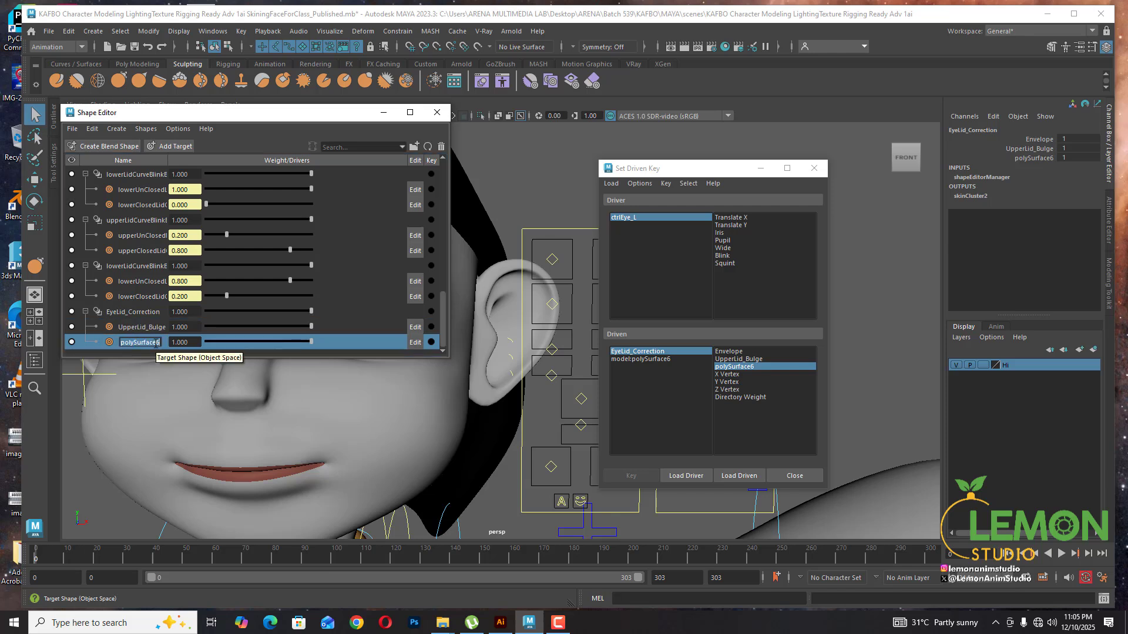
pyautogui.write('L')
pyautogui.write('ower')
pyautogui.write('Lid')
pyautogui.write('_')
pyautogui.write('Bul')
pyautogui.write('ge')
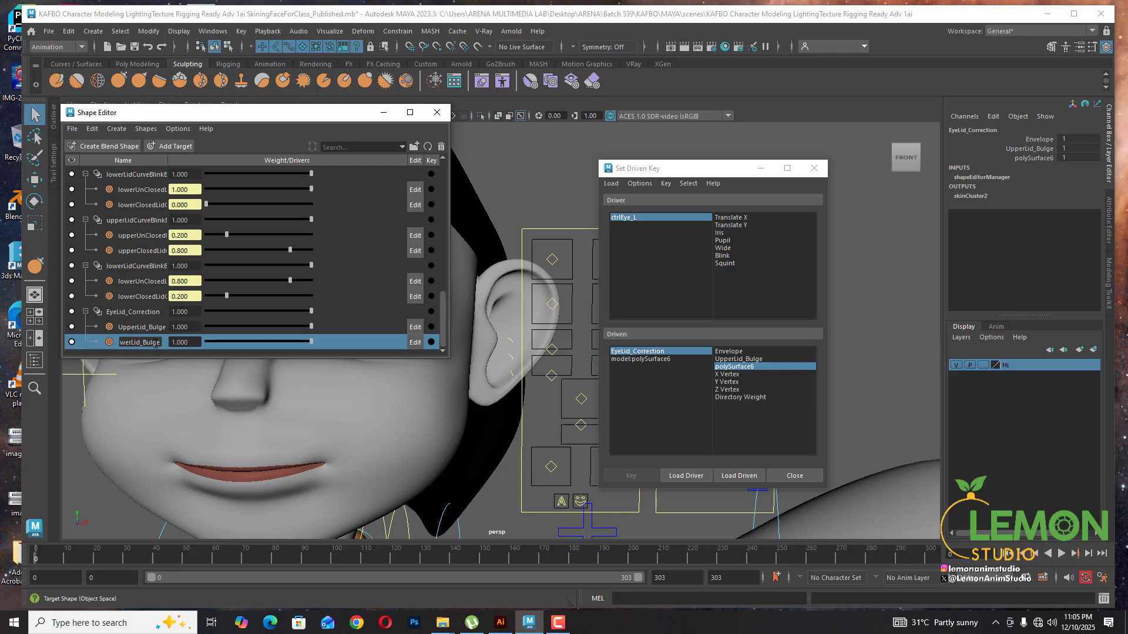
pyautogui.press('Return')
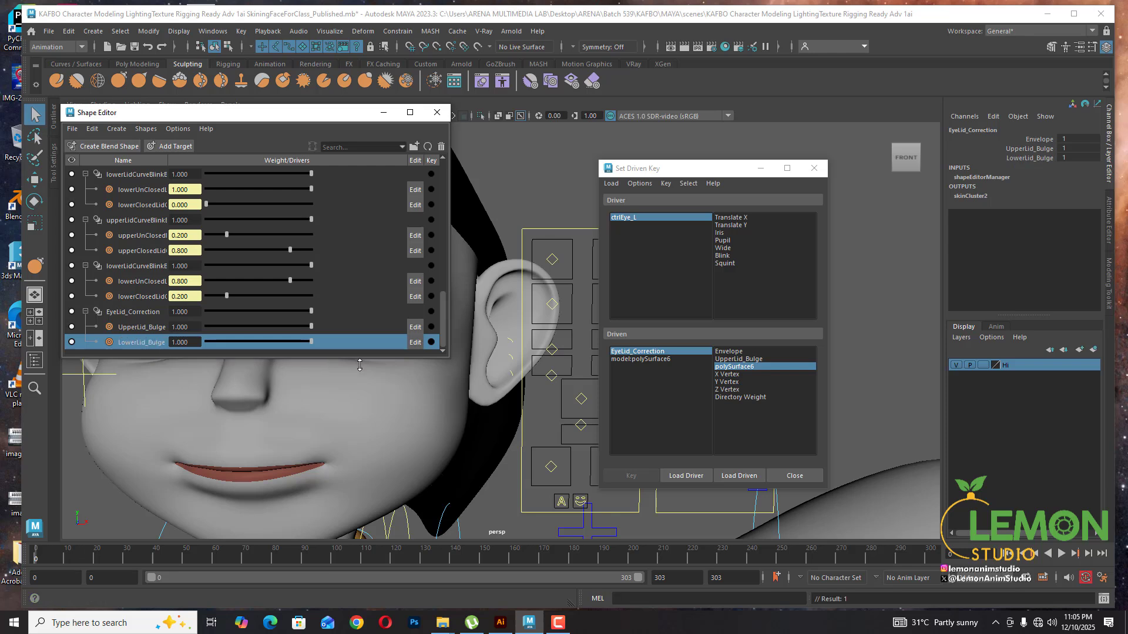
# Put away the Shape Editor, reload the face mesh's EyeLid_Correction node as driven, and list its attributes
pyautogui.click(400, 410)
pyautogui.click(385, 114)
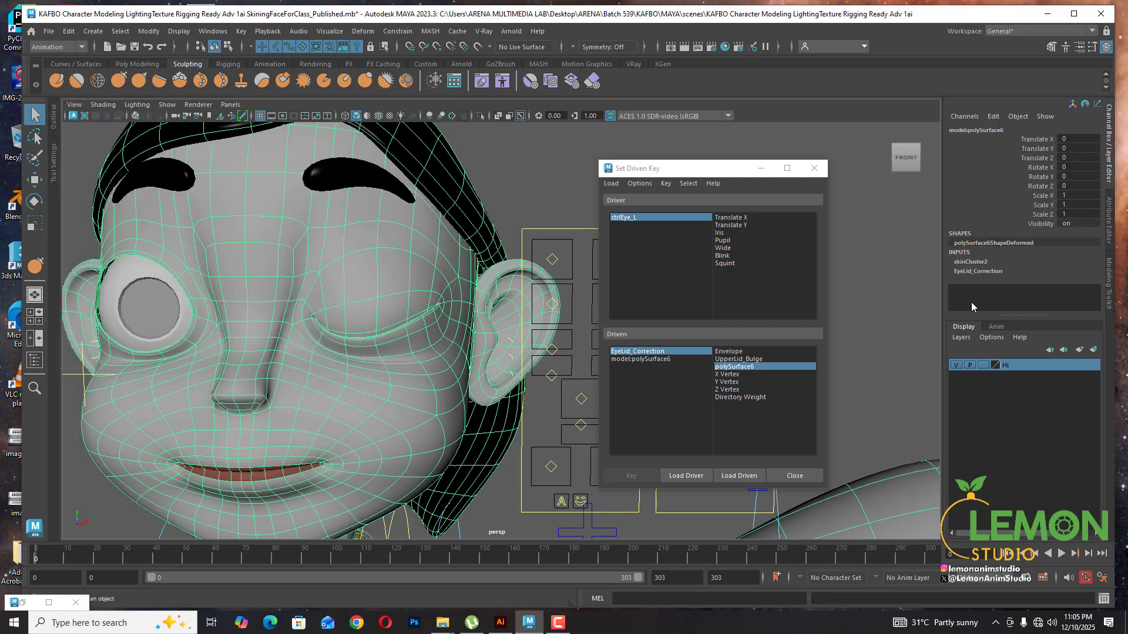
pyautogui.click(978, 272)
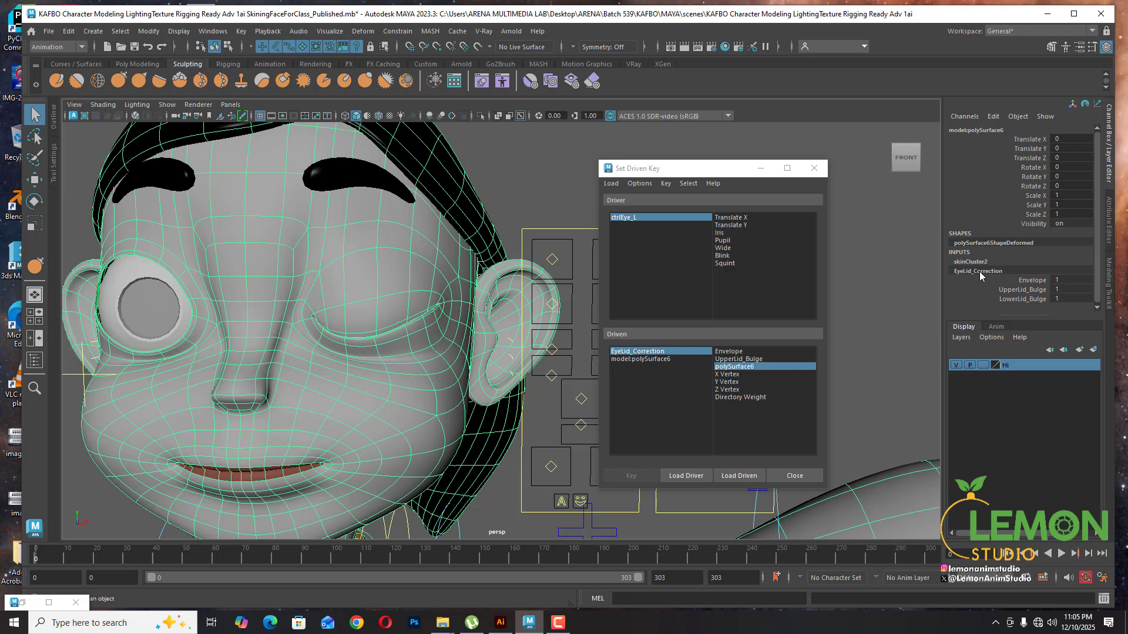
pyautogui.click(737, 475)
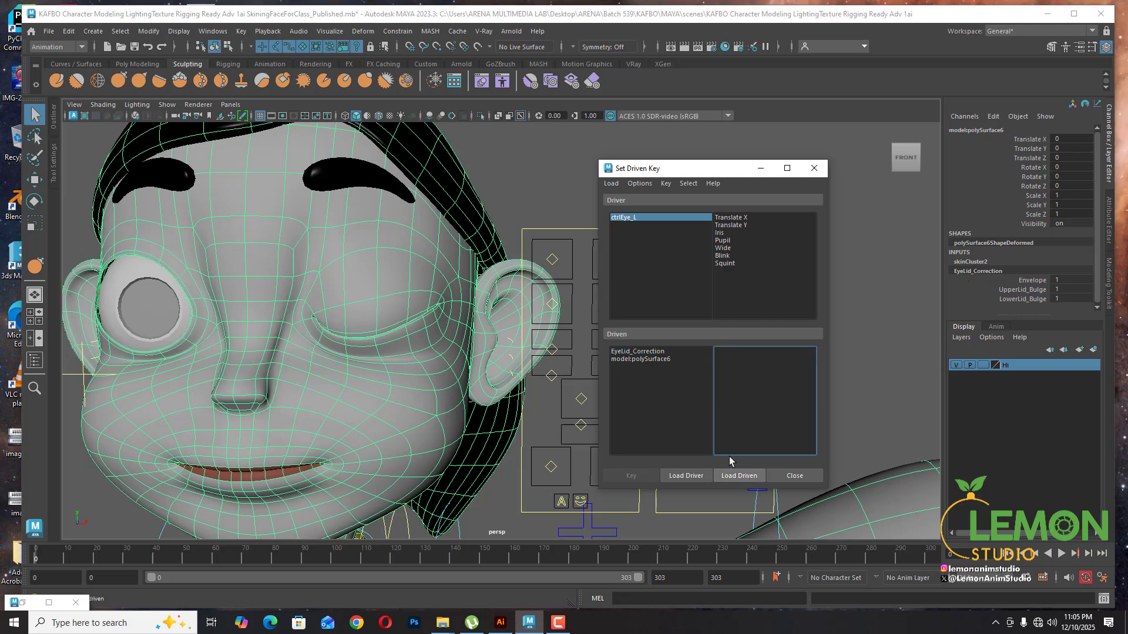
pyautogui.click(646, 352)
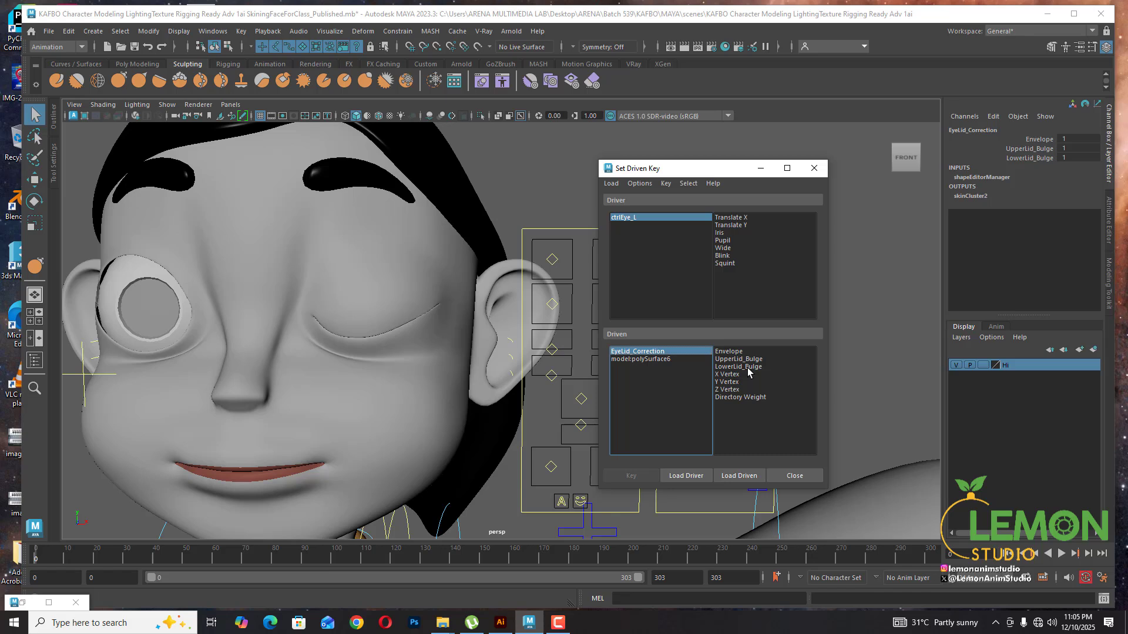
# Load the left eye control ctrlEye_L as the driver again and choose its Blink attribute
pyautogui.moveTo(676, 171); pyautogui.dragTo(763, 159)
pyautogui.click(606, 311)
pyautogui.click(797, 462)
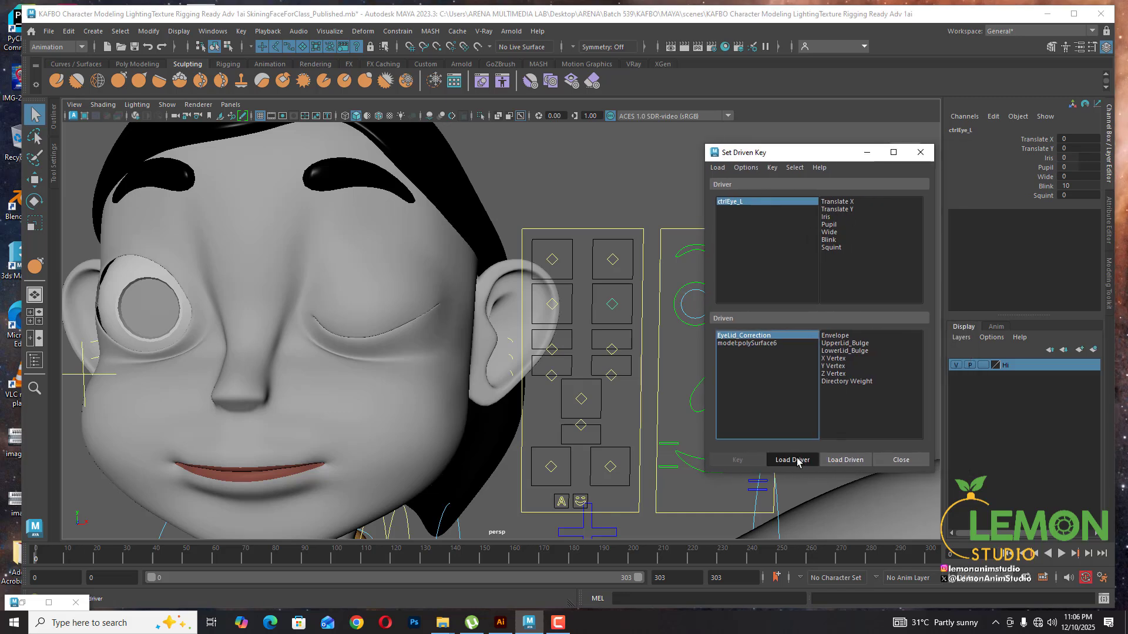
pyautogui.click(833, 241)
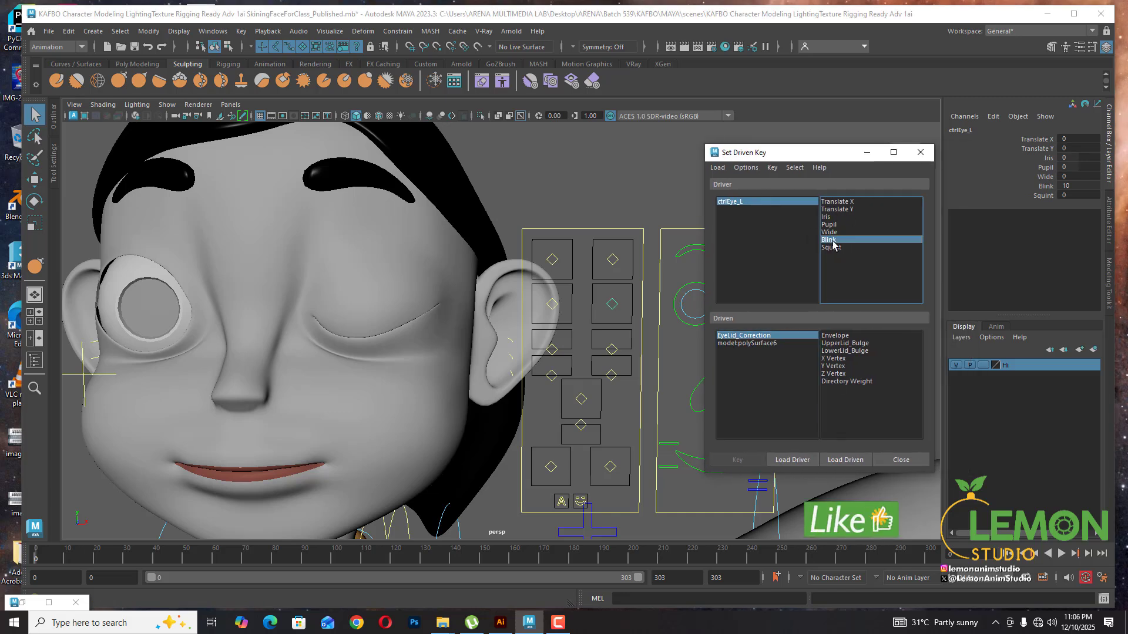
# Set the left eye control's Blink to 0 and lower the UpperLid_Bulge and LowerLid_Bulge target weights to 0 in the Shape Editor
pyautogui.click(1046, 186)
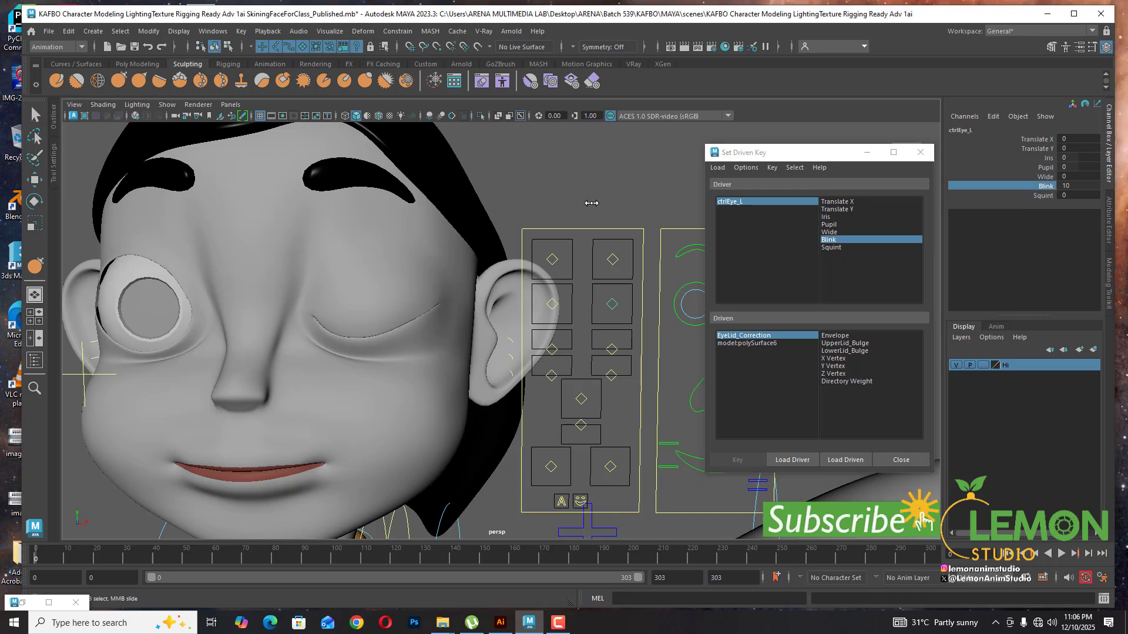
pyautogui.moveTo(591, 203); pyautogui.dragTo(540, 204, button='middle')
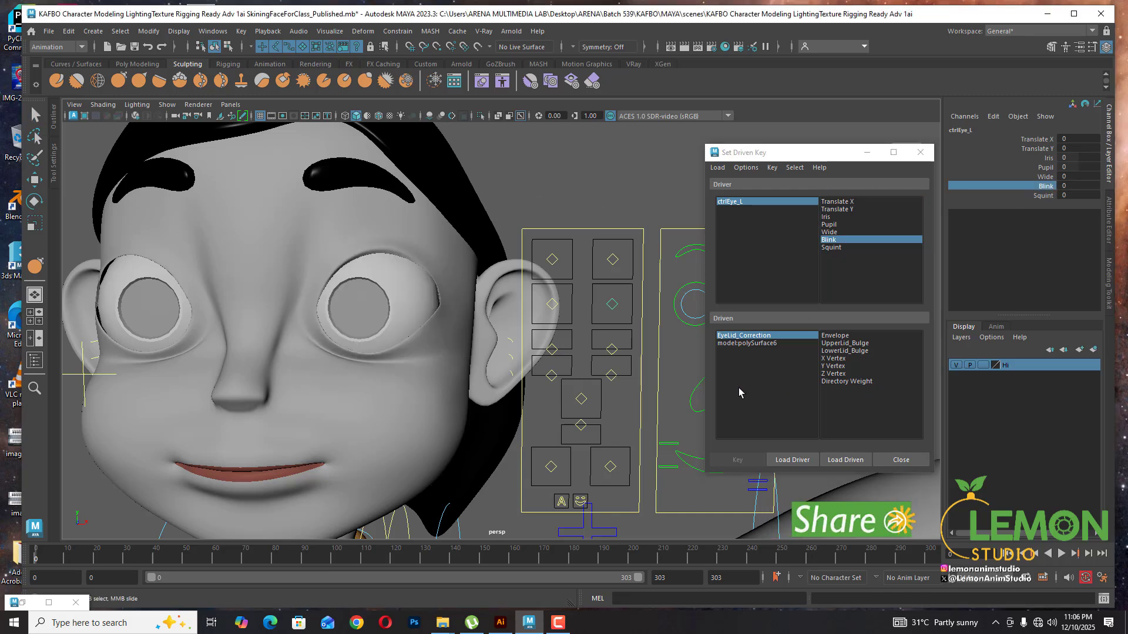
pyautogui.click(20, 605)
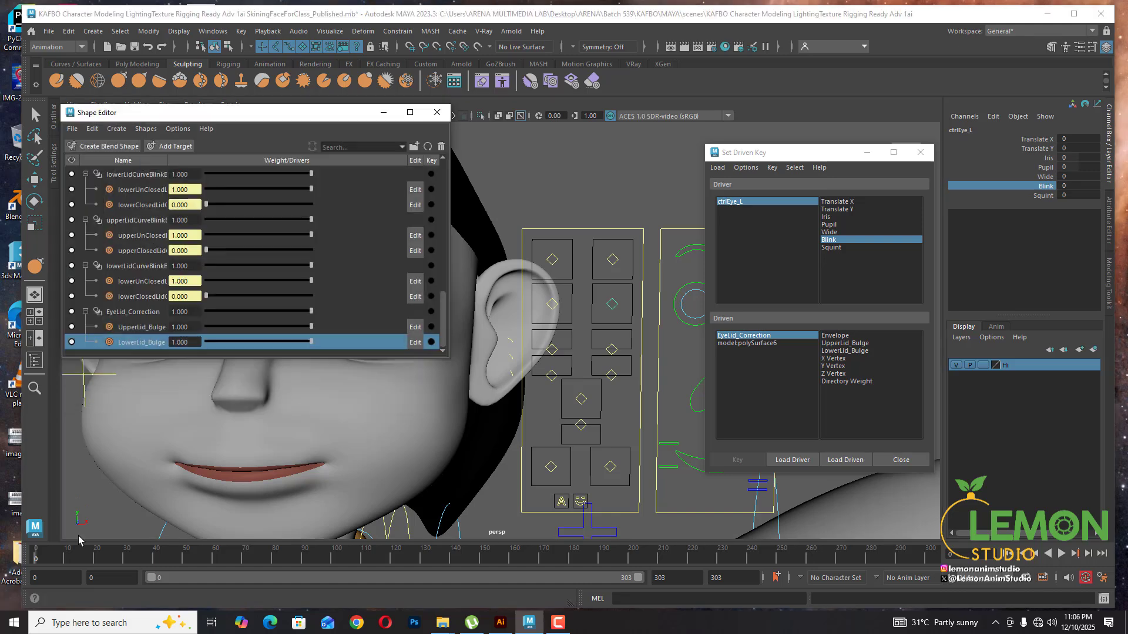
pyautogui.scroll(-1, 150, 344)
pyautogui.keyDown('shift'); pyautogui.click(150, 345); pyautogui.keyUp('shift')
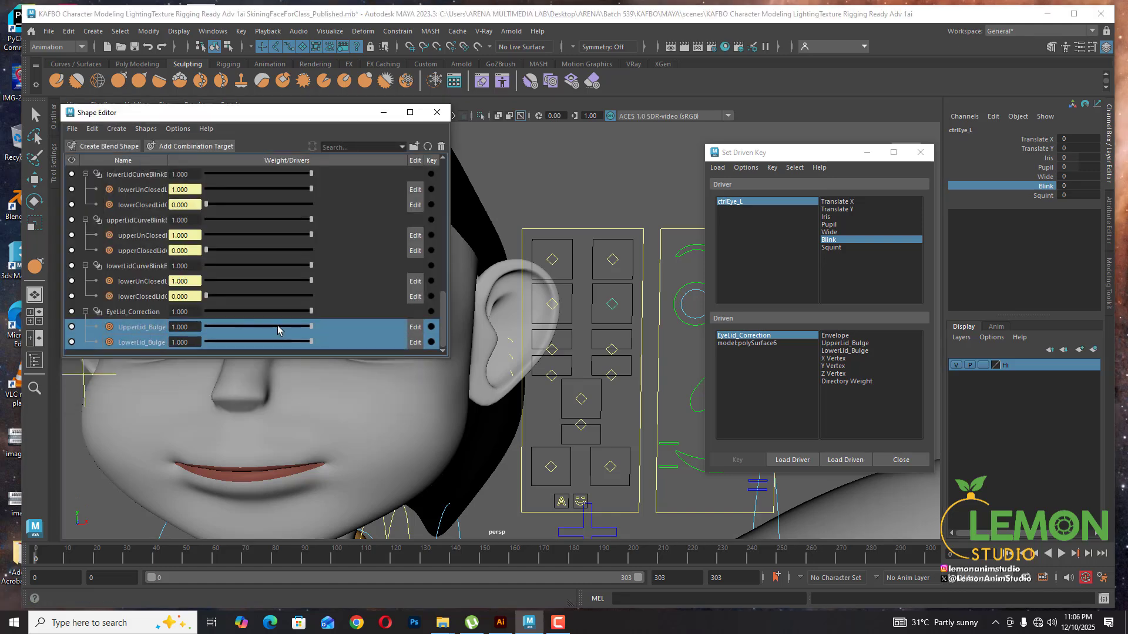
pyautogui.moveTo(313, 330); pyautogui.dragTo(232, 334)
pyautogui.moveTo(282, 117); pyautogui.dragTo(234, 135)
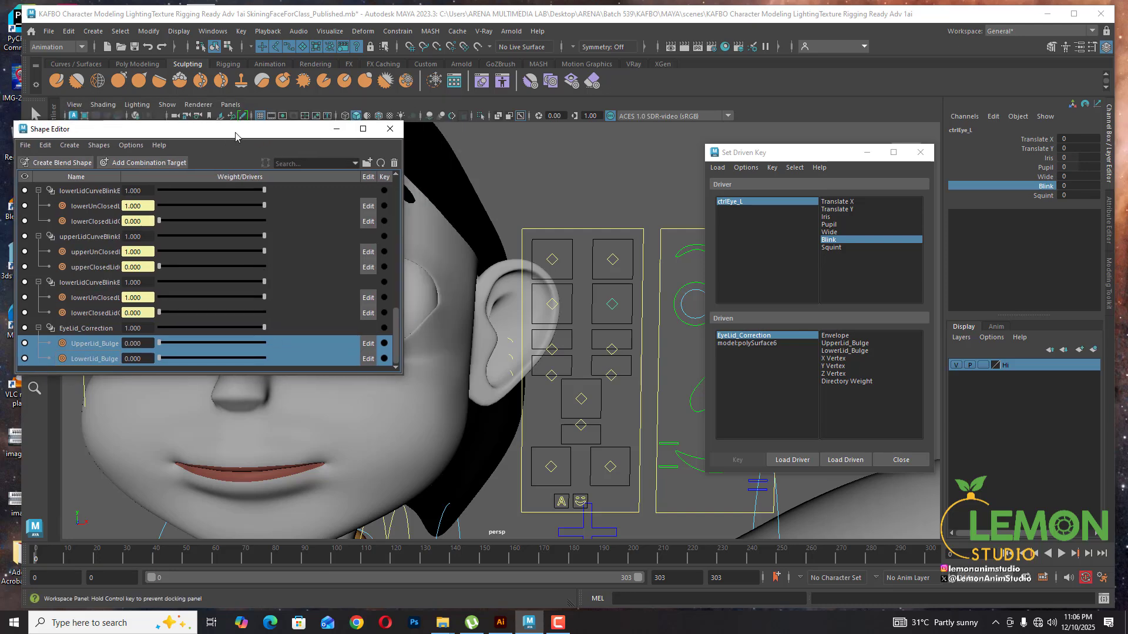
# Choose UpperLid_Bulge as the driven attribute, set Blink to 10, and key UpperLid_Bulge against Blink at weight 0
pyautogui.keyDown('alt'); pyautogui.moveTo(474, 288); pyautogui.dragTo(550, 281, button='middle'); pyautogui.keyUp('alt')
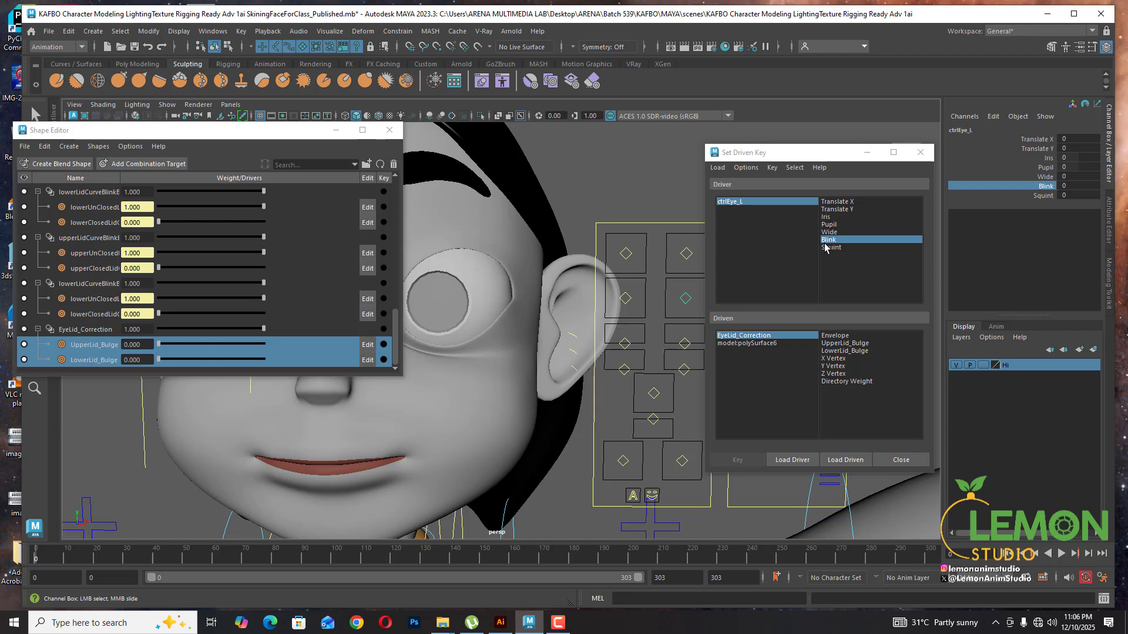
pyautogui.moveTo(781, 157); pyautogui.dragTo(773, 157)
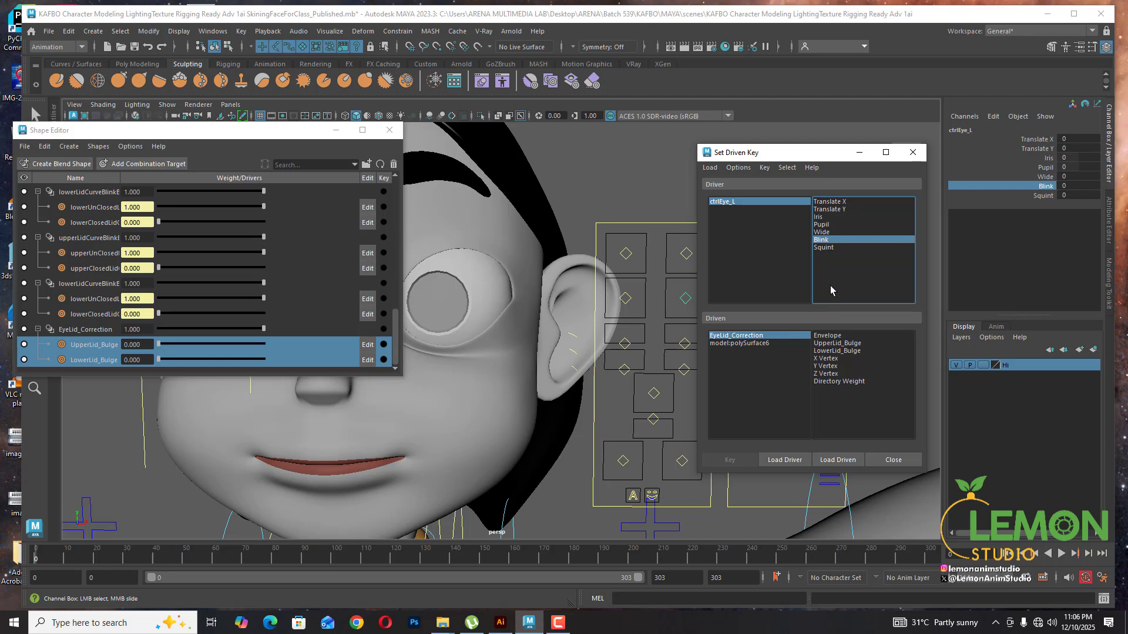
pyautogui.click(857, 345)
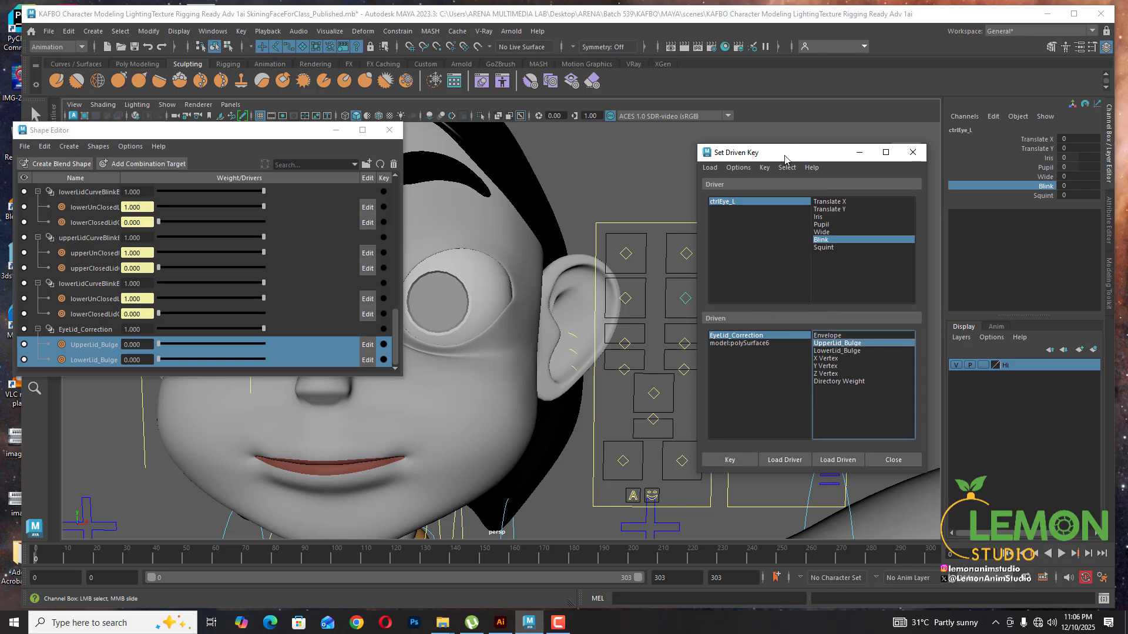
pyautogui.moveTo(785, 159); pyautogui.dragTo(800, 165)
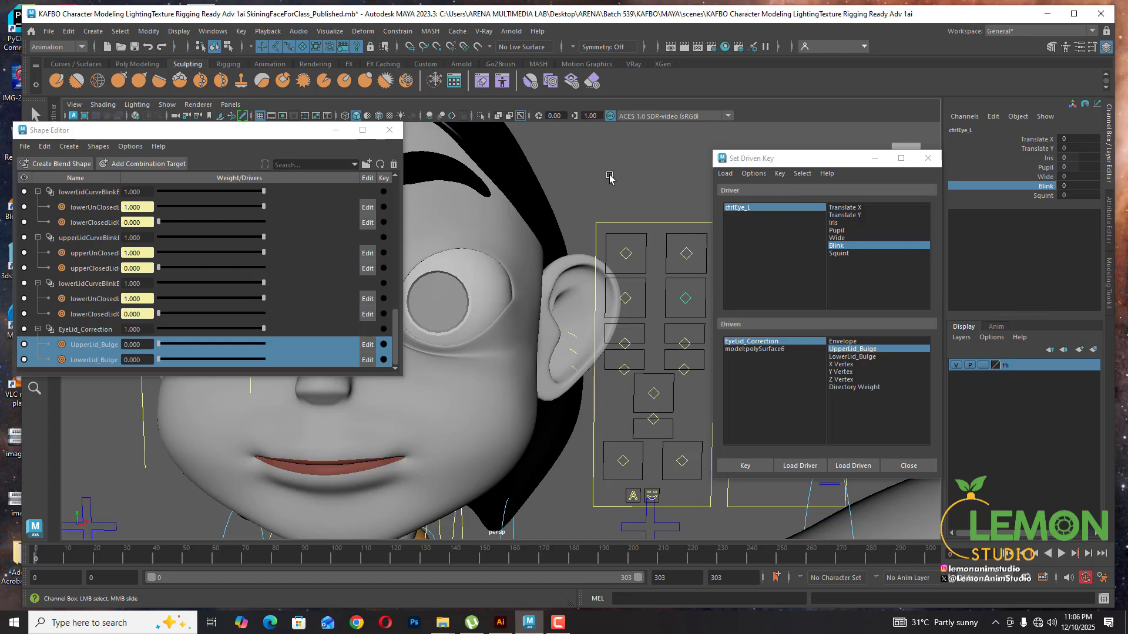
pyautogui.moveTo(611, 179); pyautogui.dragTo(757, 174, button='middle')
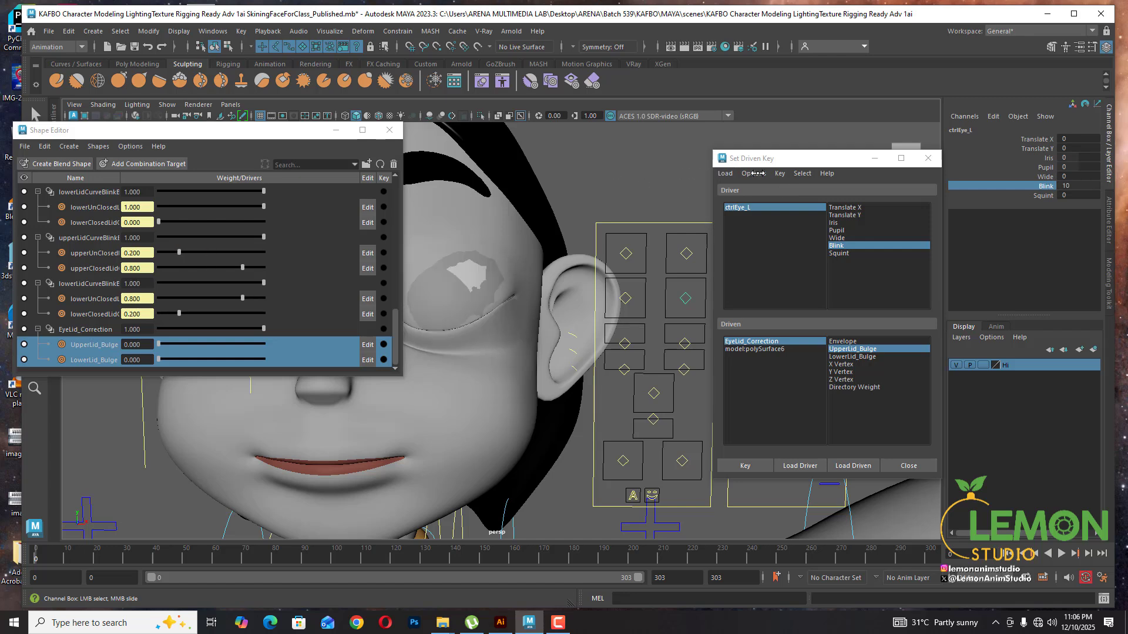
pyautogui.click(753, 469)
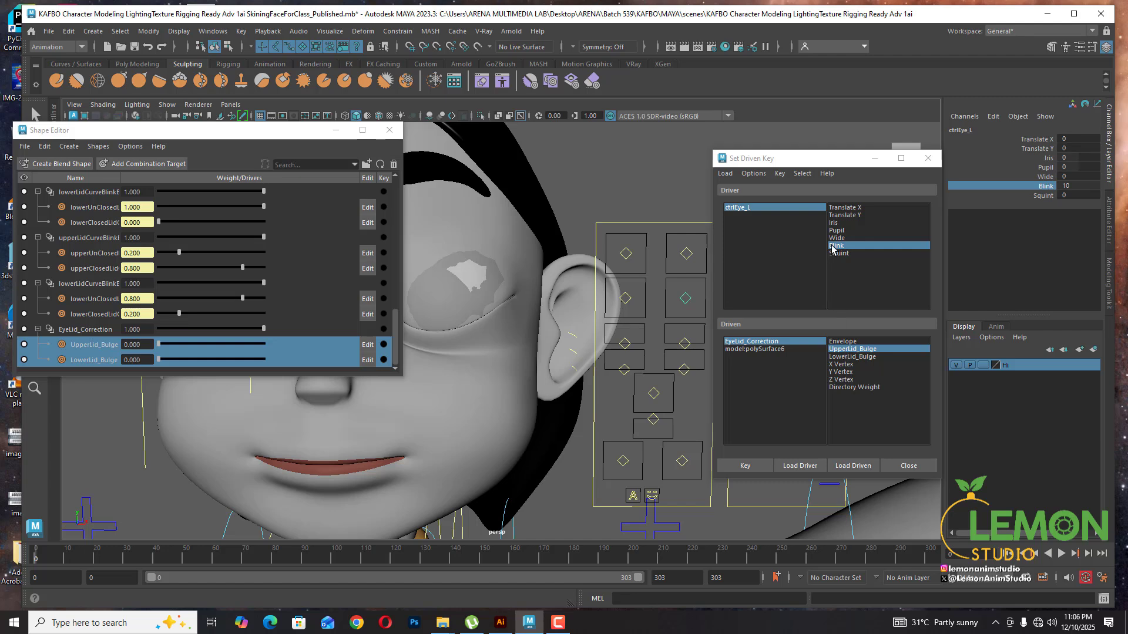
pyautogui.click(754, 466)
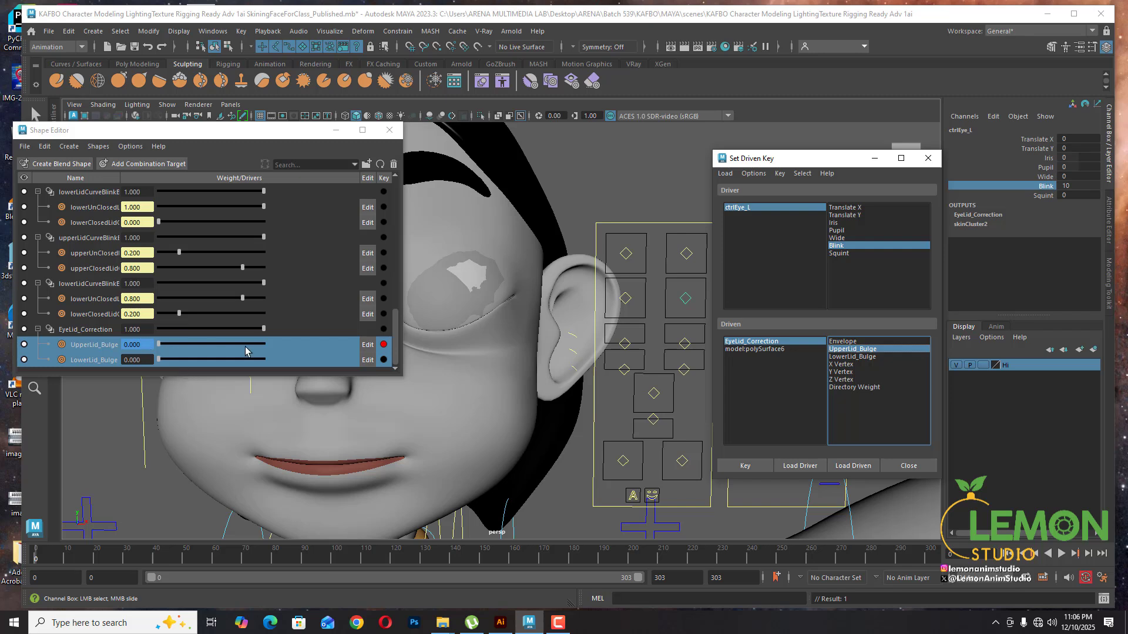
# Set the left eye control's Blink to 0 and key UpperLid_Bulge against it at weight 0
pyautogui.click(277, 362)
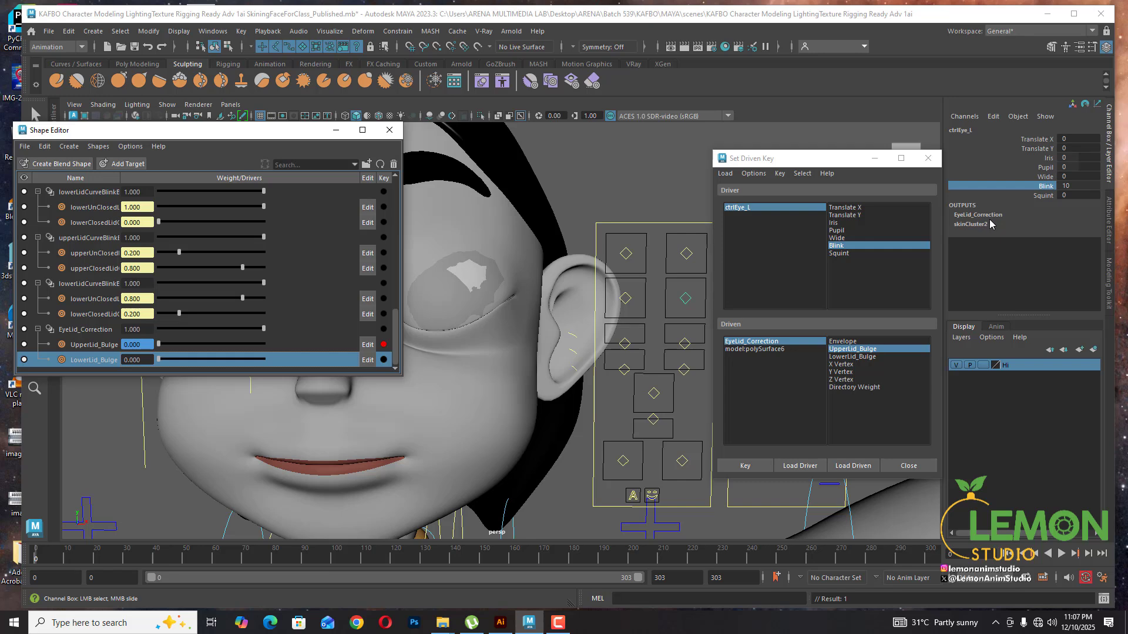
pyautogui.moveTo(1049, 188); pyautogui.dragTo(427, 202, button='middle')
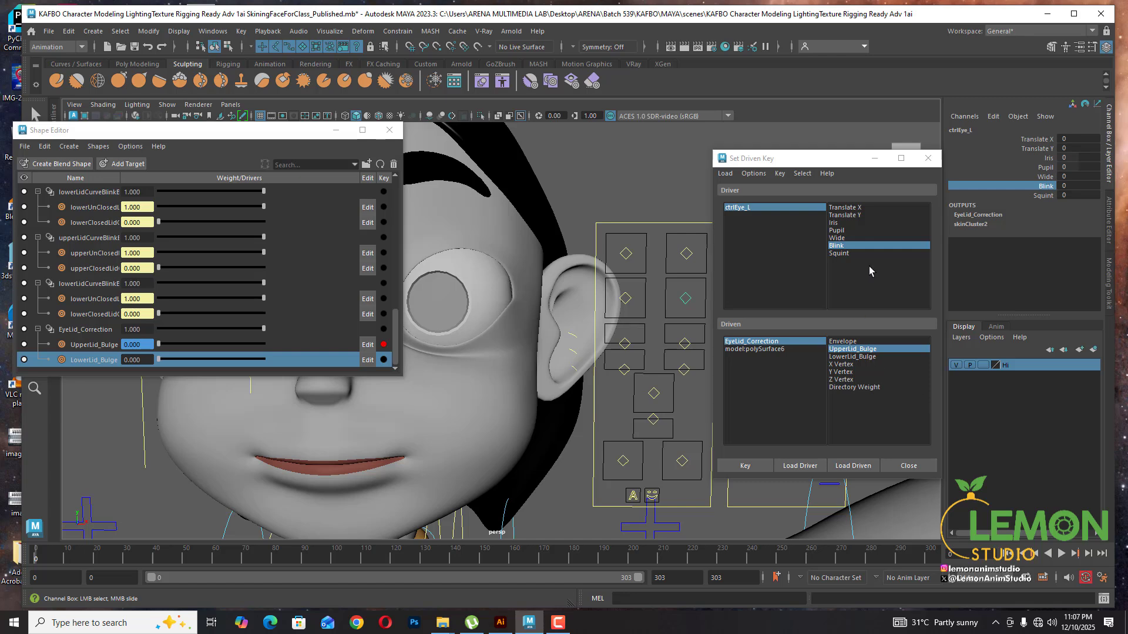
pyautogui.click(846, 246)
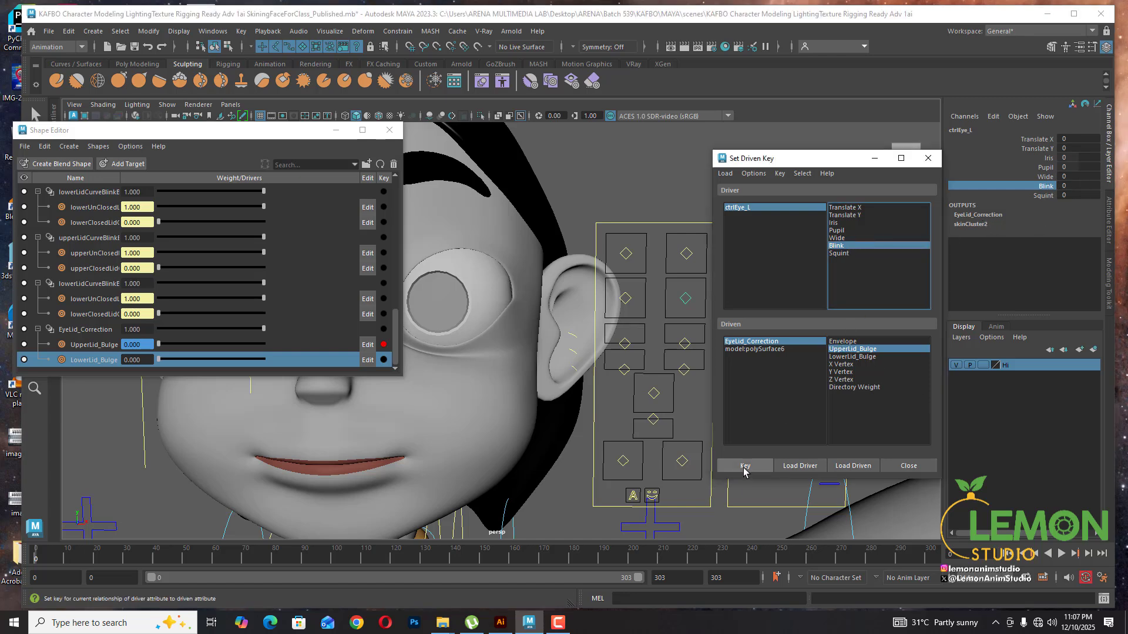
pyautogui.click(744, 466)
pyautogui.click(744, 468)
pyautogui.click(745, 468)
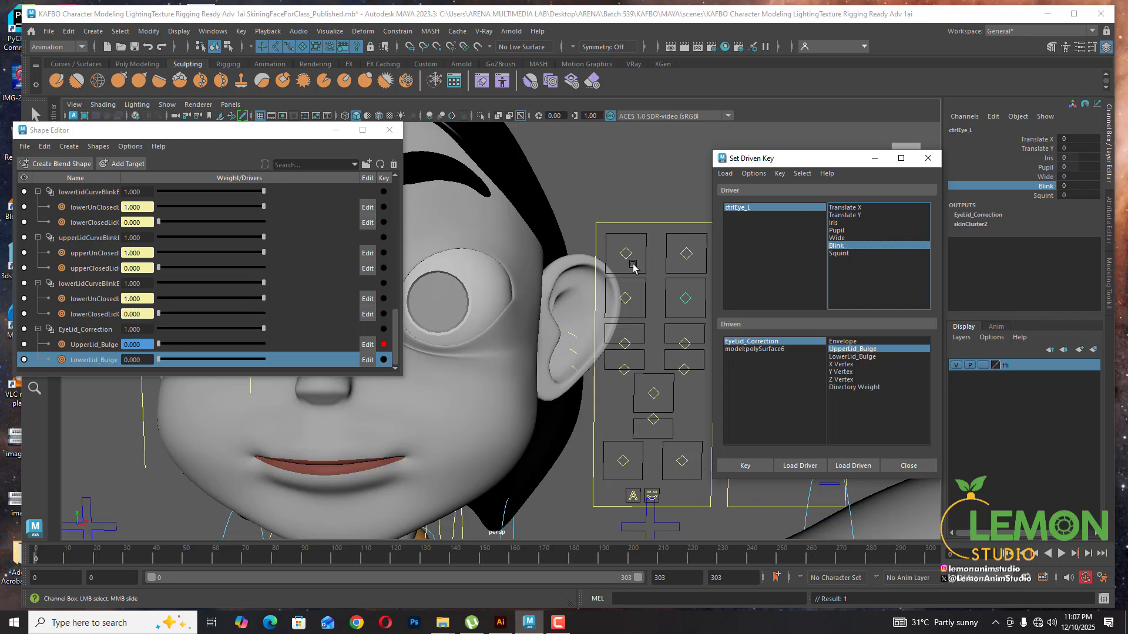
# Set Blink to 10, raise the UpperLid_Bulge weight to 1, and key that relationship as a driven key
pyautogui.click(1047, 186)
pyautogui.moveTo(621, 187); pyautogui.dragTo(867, 188, button='middle')
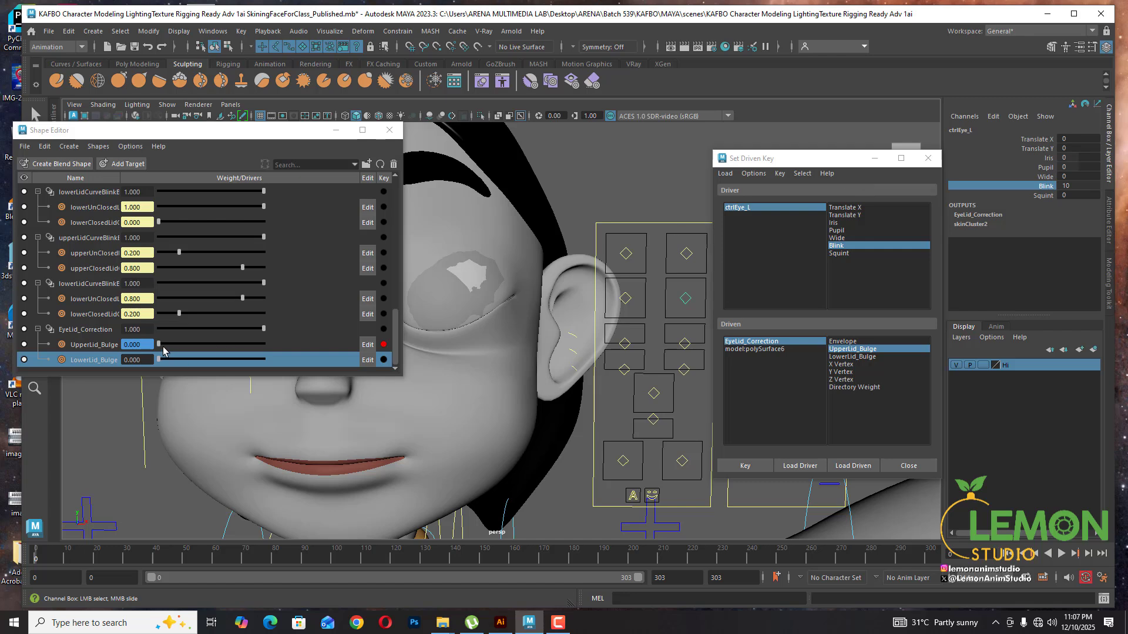
pyautogui.moveTo(160, 347); pyautogui.dragTo(302, 351)
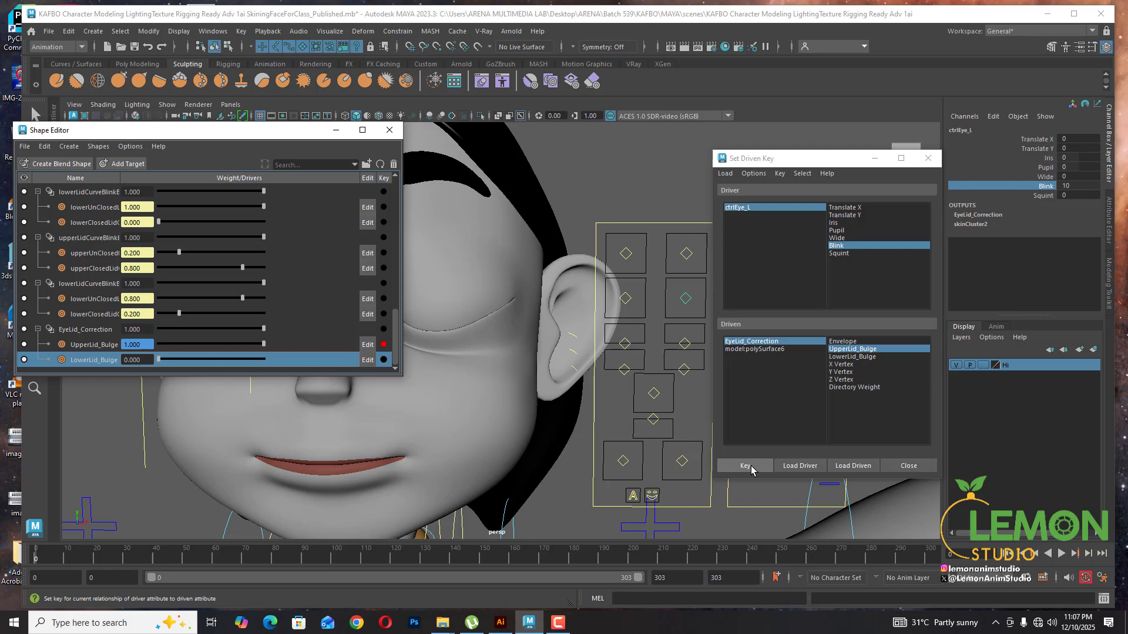
pyautogui.click(746, 466)
pyautogui.click(746, 466)
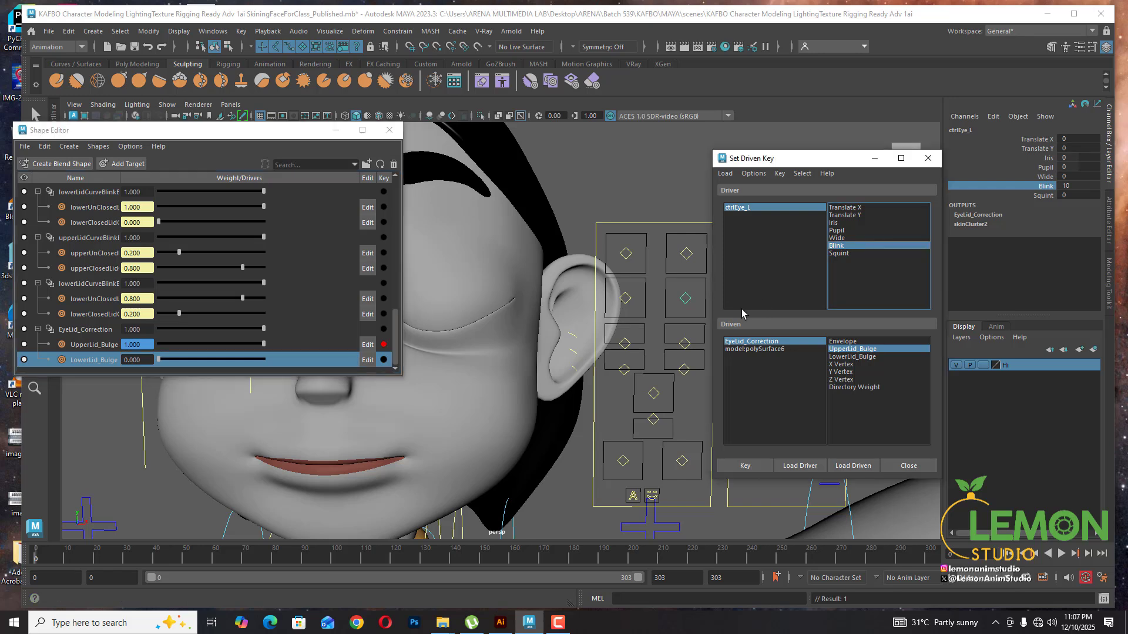
# Scrub the left eye control's Blink up and down, ending at 0, to check how the UpperLid_Bulge correction follows the closing lid
pyautogui.moveTo(678, 289); pyautogui.dragTo(697, 308)
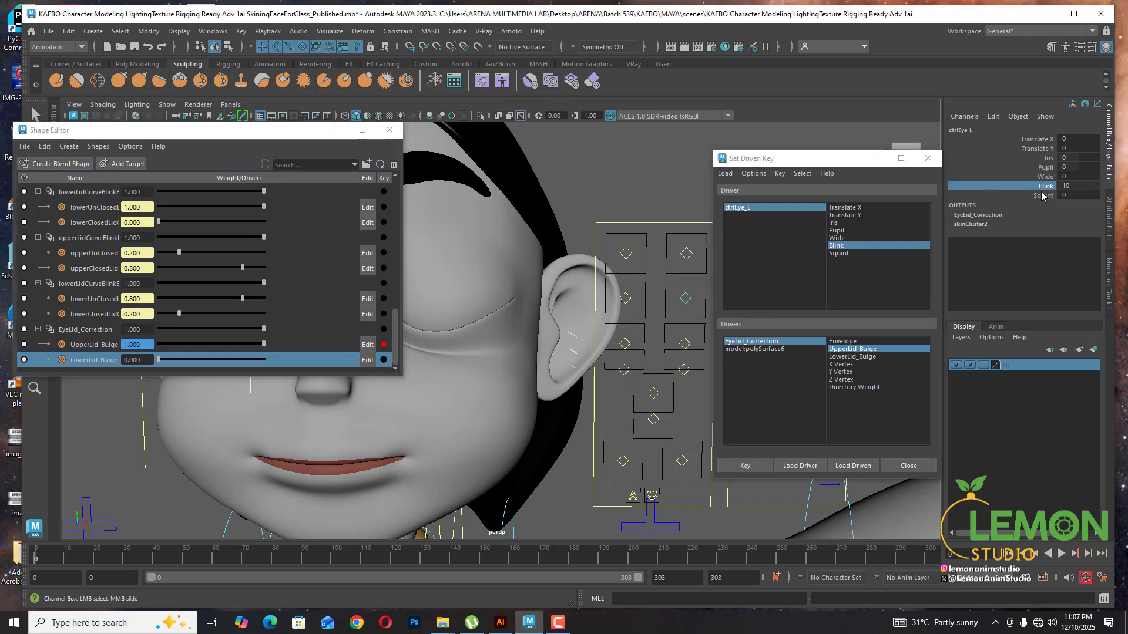
pyautogui.moveTo(661, 191); pyautogui.dragTo(556, 209, button='middle')
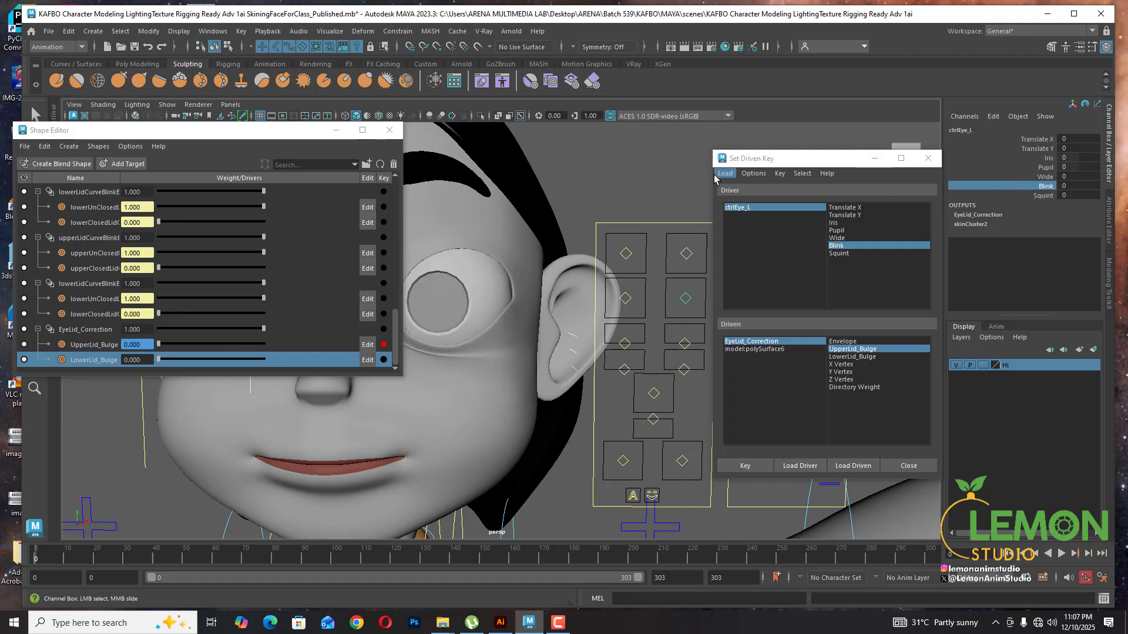
pyautogui.moveTo(626, 178); pyautogui.dragTo(670, 173, button='middle')
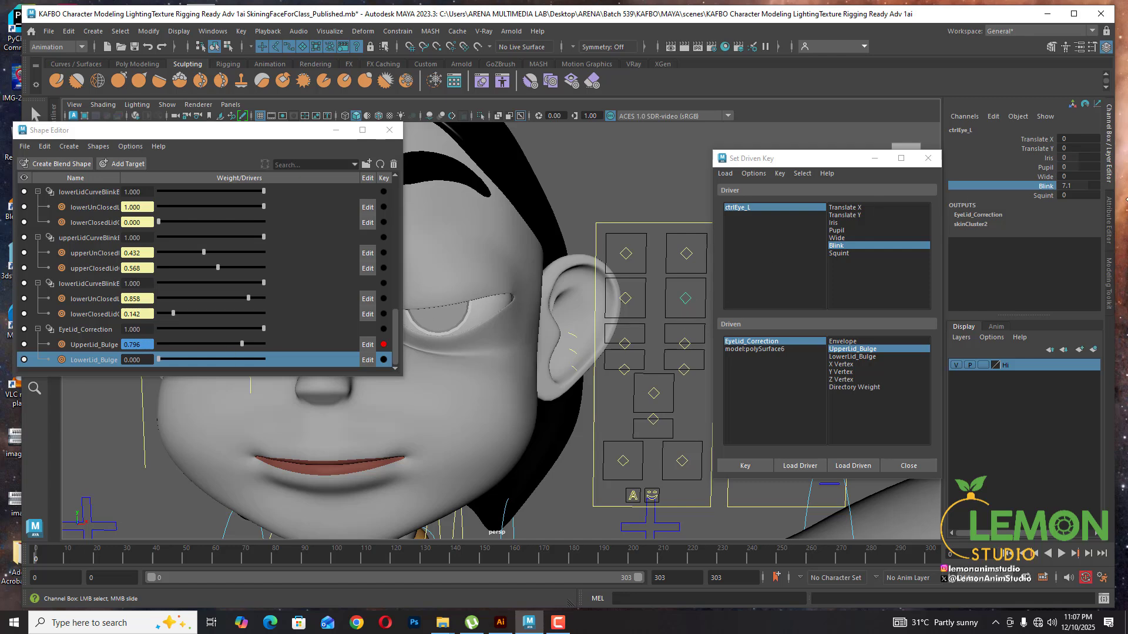
pyautogui.moveTo(605, 192); pyautogui.dragTo(465, 206, button='middle')
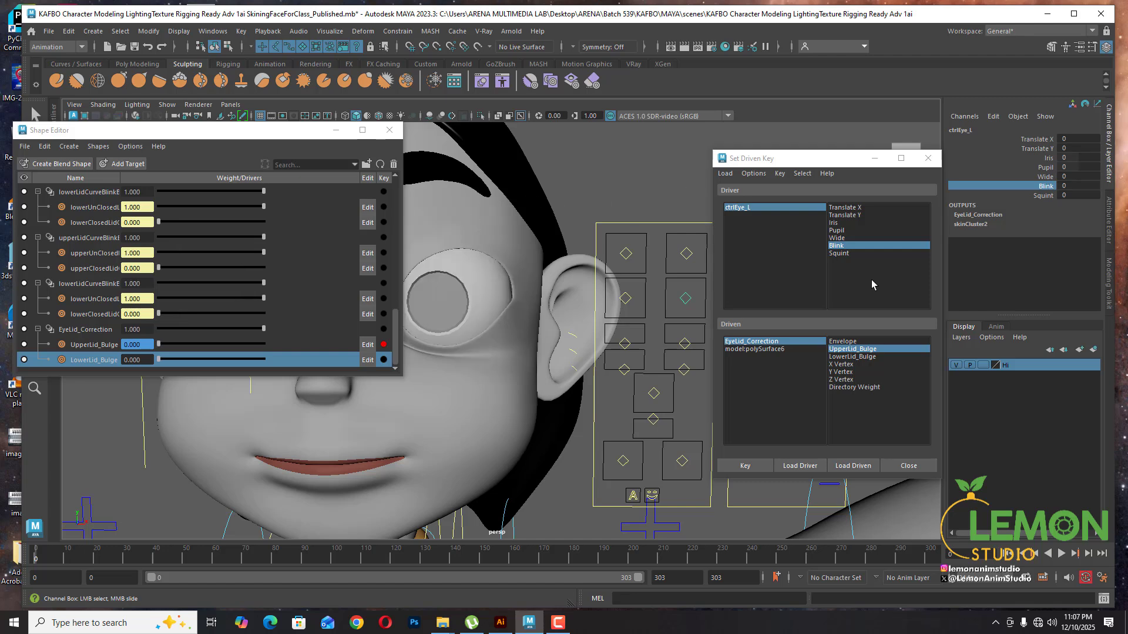
# Choose LowerLid_Bulge as the driven attribute and key it against Blink 0 at weight 0
pyautogui.click(848, 357)
pyautogui.click(1053, 187)
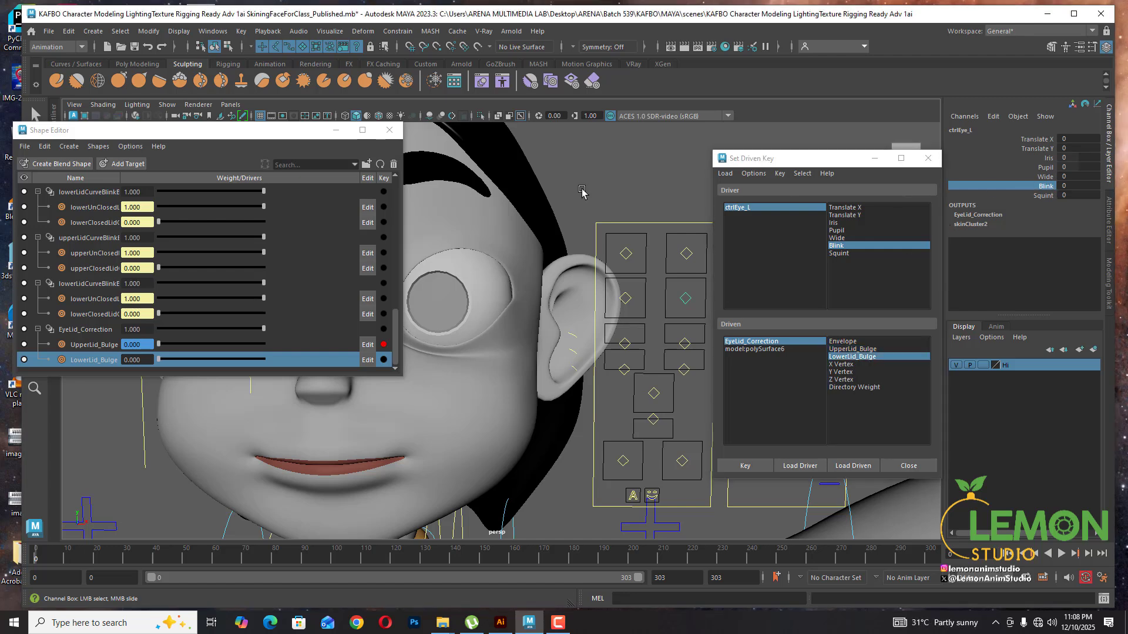
pyautogui.moveTo(637, 185); pyautogui.dragTo(570, 194, button='middle')
pyautogui.click(851, 360)
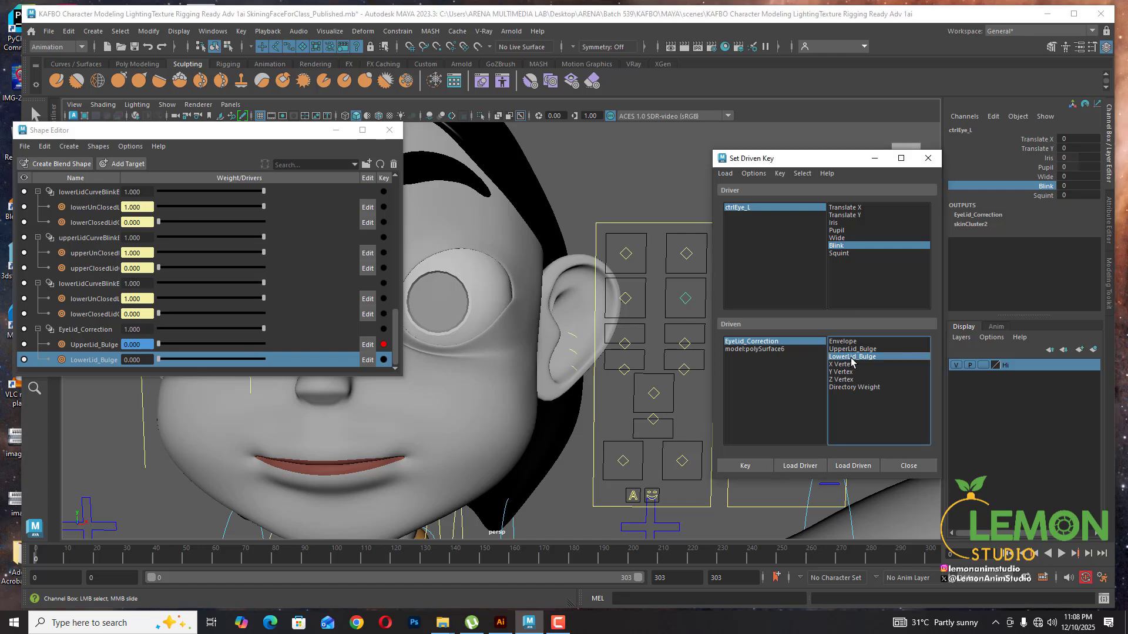
pyautogui.click(847, 246)
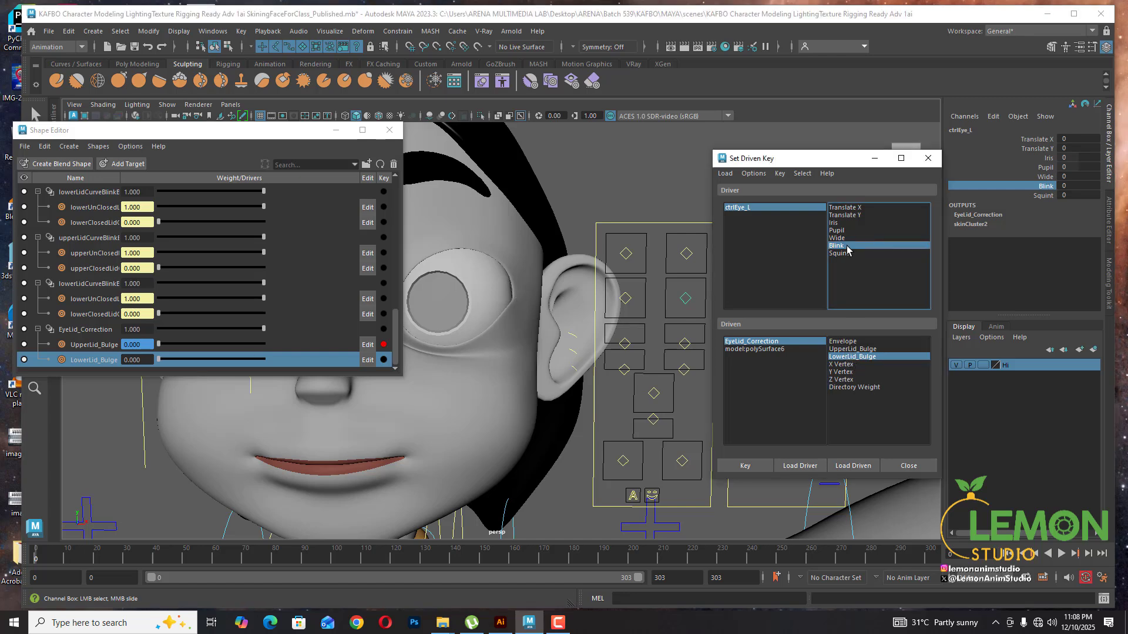
pyautogui.click(745, 466)
# Set the left eye control's Blink to 10, raise LowerLid_Bulge to 1, and set its driven key
pyautogui.moveTo(695, 292); pyautogui.dragTo(679, 306)
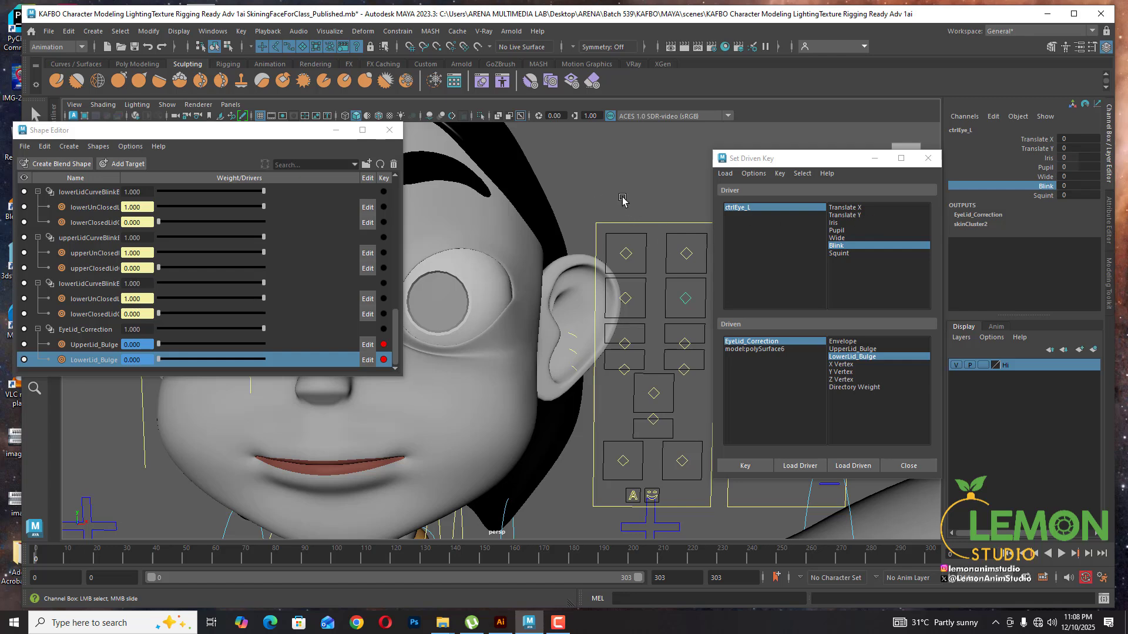
pyautogui.moveTo(621, 196); pyautogui.dragTo(778, 194, button='middle')
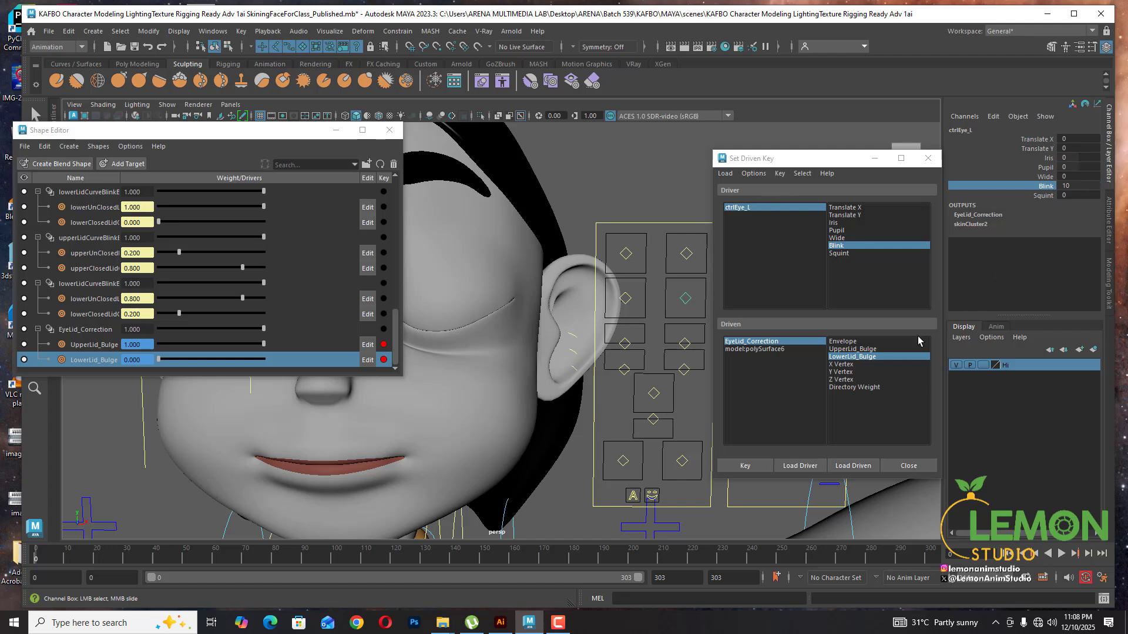
pyautogui.click(159, 359)
pyautogui.moveTo(159, 360); pyautogui.dragTo(266, 361)
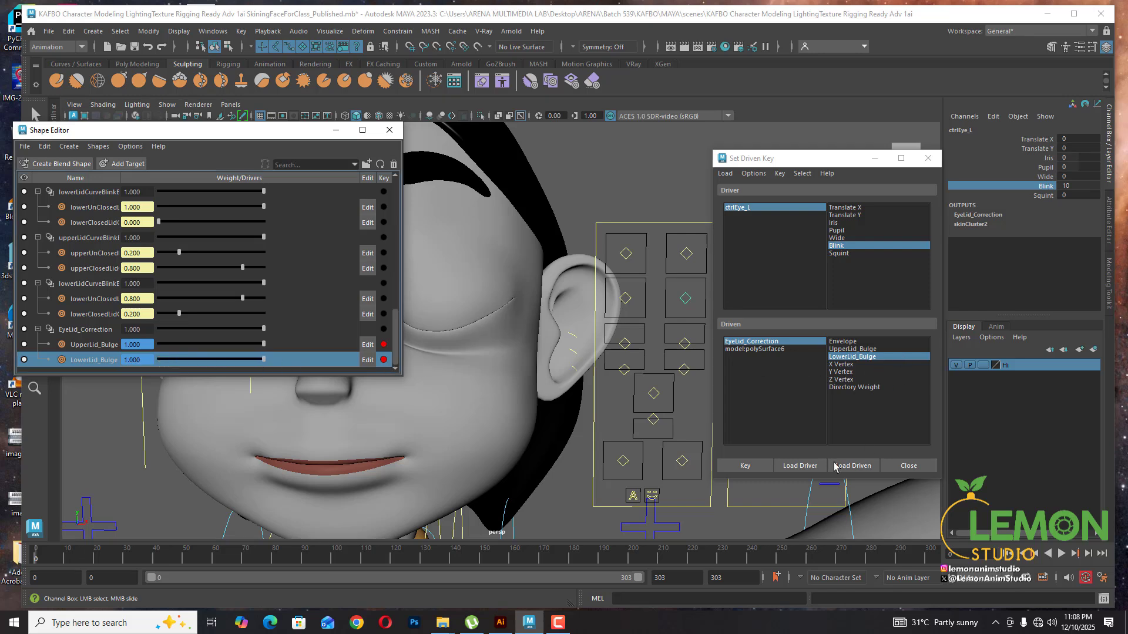
pyautogui.click(745, 466)
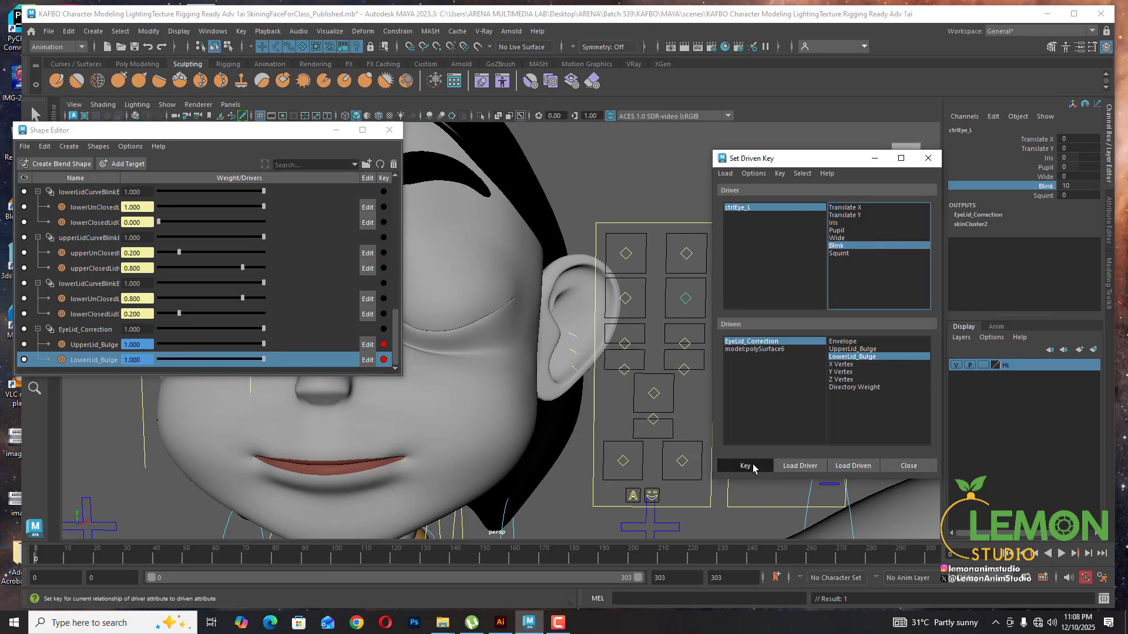
# Scrub the left eye control's Blink and inspect the corrected eyelid on the whole face with the Shape Editor and Set Driven Key windows minimized
pyautogui.click(686, 297)
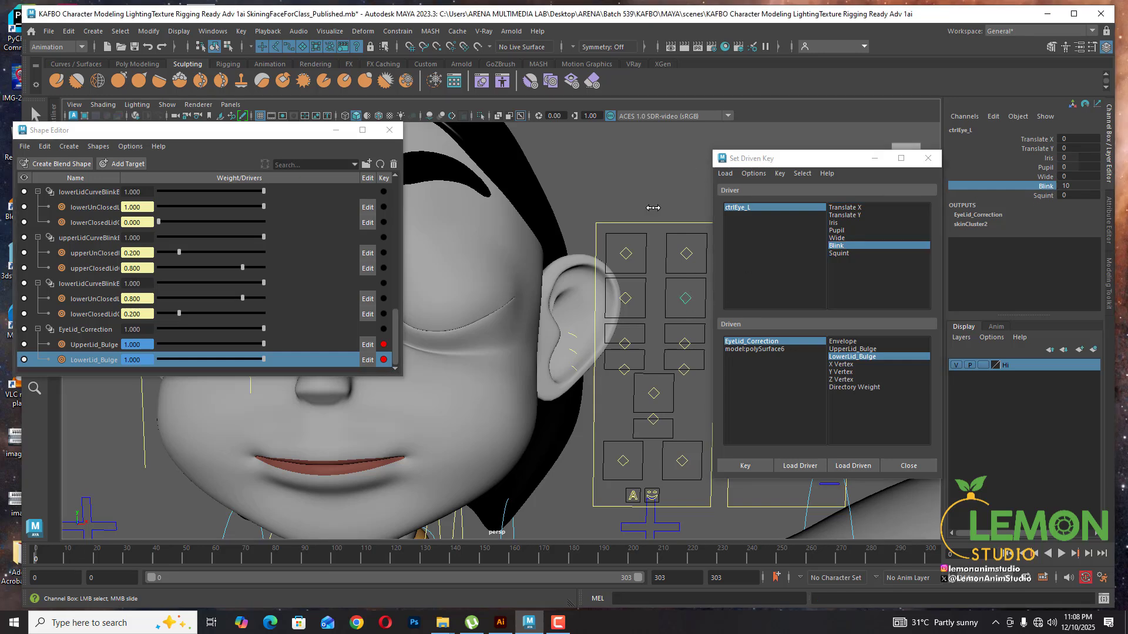
pyautogui.moveTo(662, 207); pyautogui.dragTo(703, 214, button='middle')
pyautogui.click(337, 131)
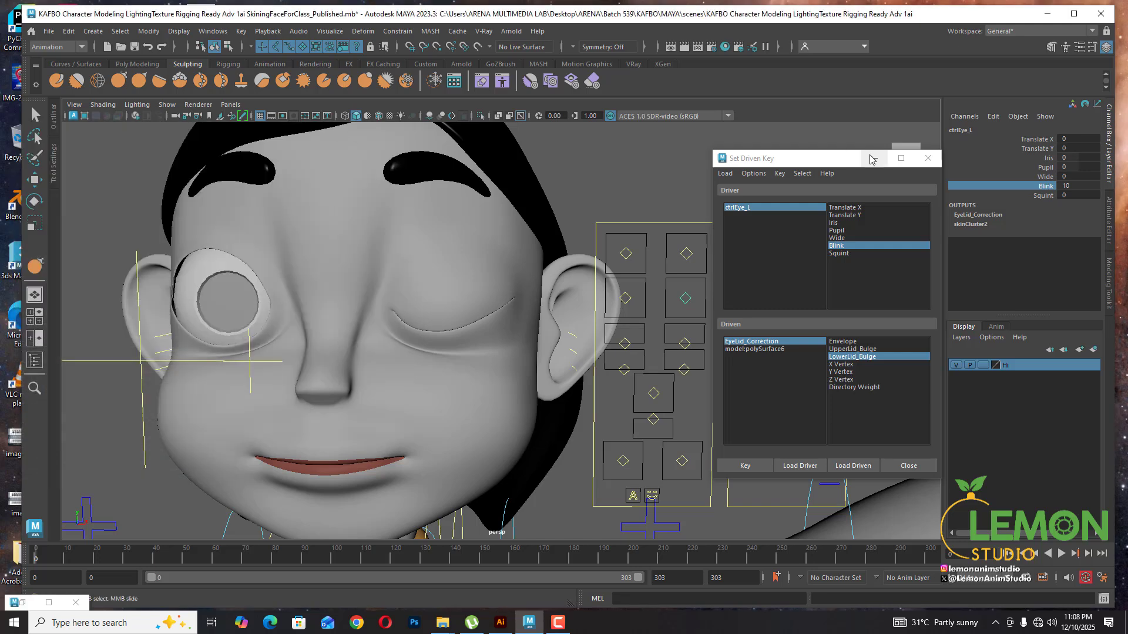
pyautogui.click(874, 158)
pyautogui.keyDown('alt'); pyautogui.moveTo(630, 245); pyautogui.dragTo(739, 259, button='middle'); pyautogui.keyUp('alt')
pyautogui.moveTo(767, 210); pyautogui.dragTo(799, 212, button='middle')
pyautogui.moveTo(662, 337)
pyautogui.keyDown('alt'); pyautogui.mouseDown()
pyautogui.moveTo(782, 317)
pyautogui.moveTo(676, 319)
pyautogui.mouseUp(); pyautogui.keyUp('alt')
# Set the right eye control's Blink to 10 to compare its uncorrected lid, and undo that change
pyautogui.moveTo(737, 300); pyautogui.dragTo(710, 316)
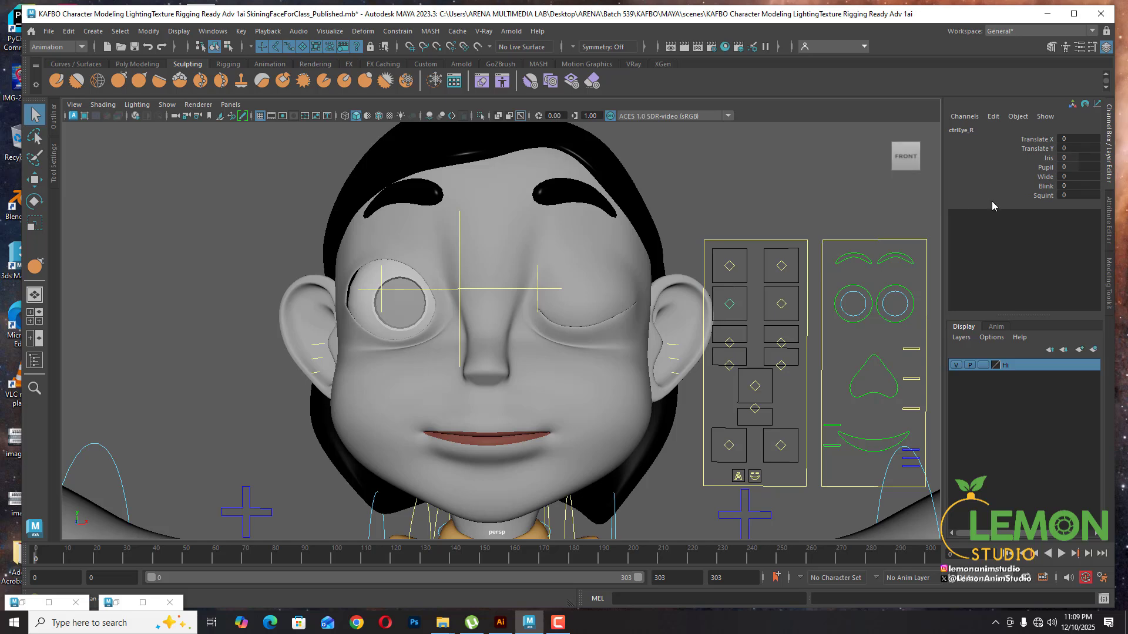
pyautogui.click(1043, 187)
pyautogui.moveTo(712, 189); pyautogui.dragTo(832, 189, button='middle')
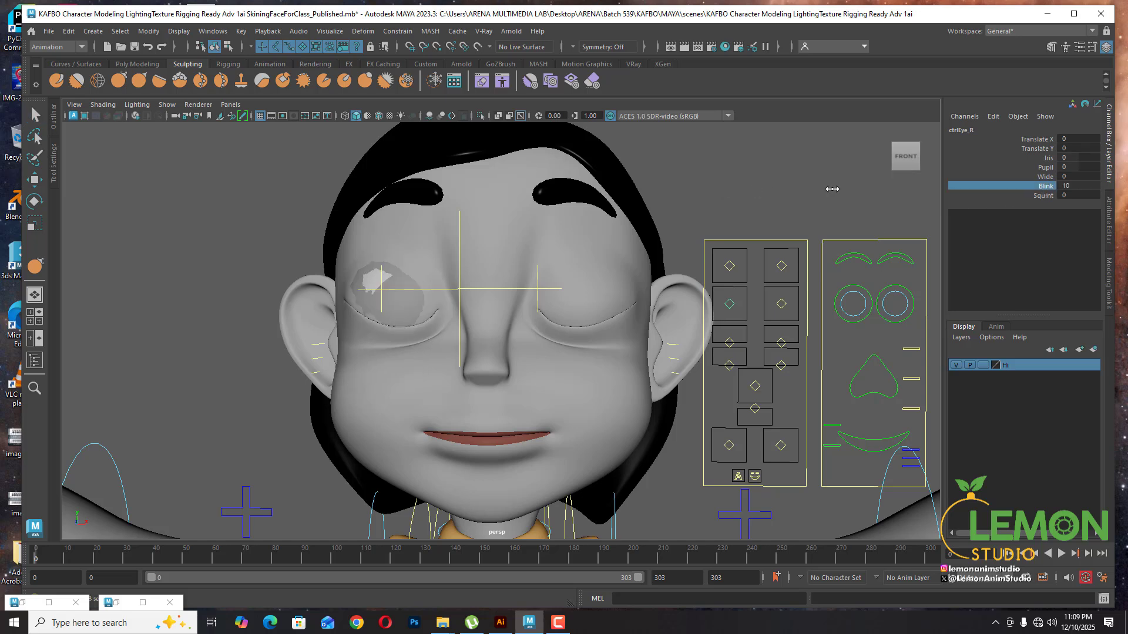
pyautogui.hotkey('ctrl', 'z')
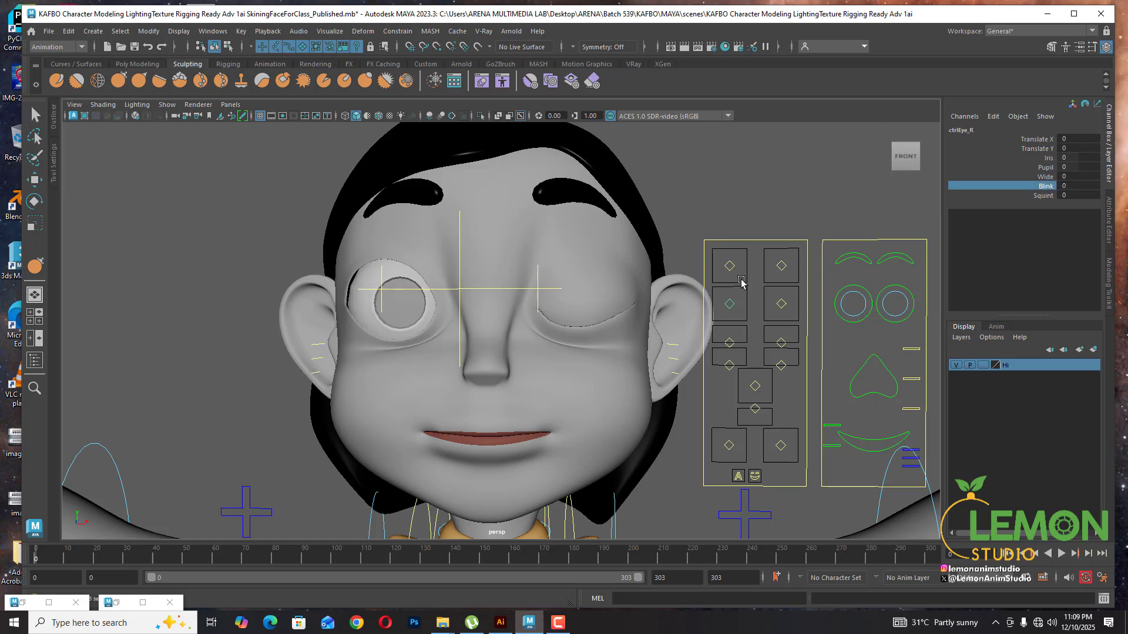
# Reselect the left eye control's Blink and restore the Shape Editor, keeping the Set Driven Key window minimized
pyautogui.click(778, 302)
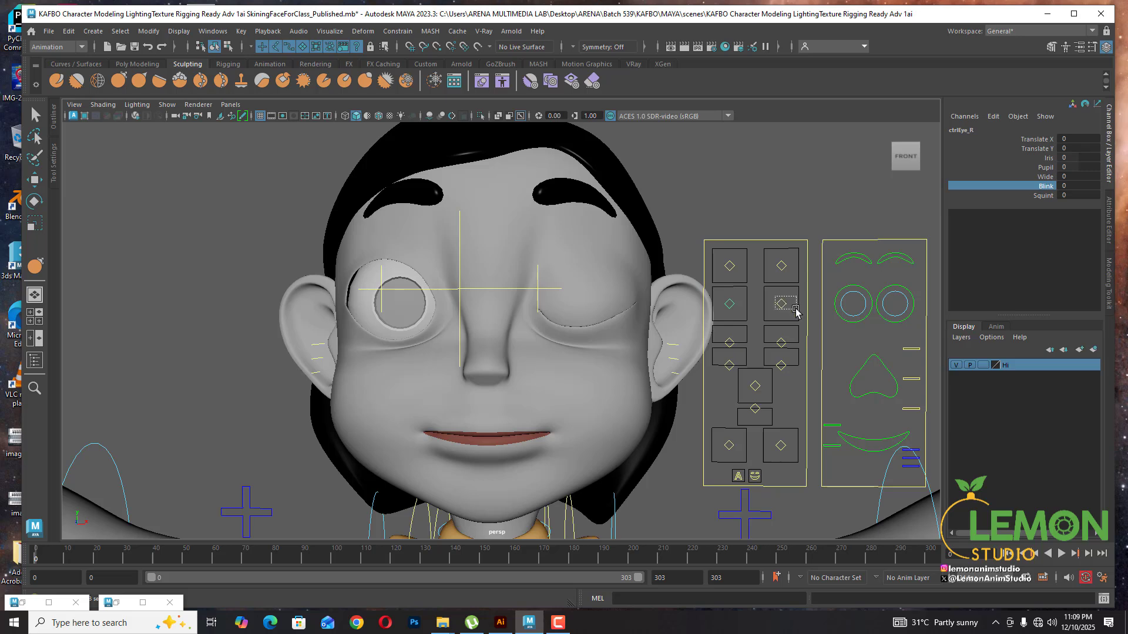
pyautogui.click(1044, 187)
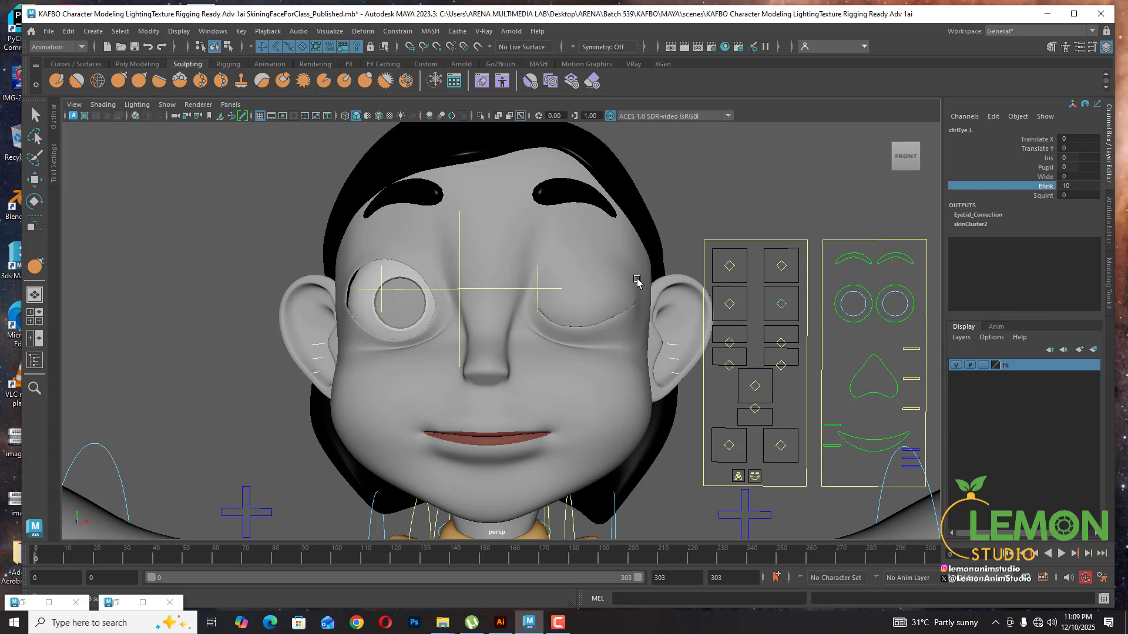
pyautogui.click(117, 603)
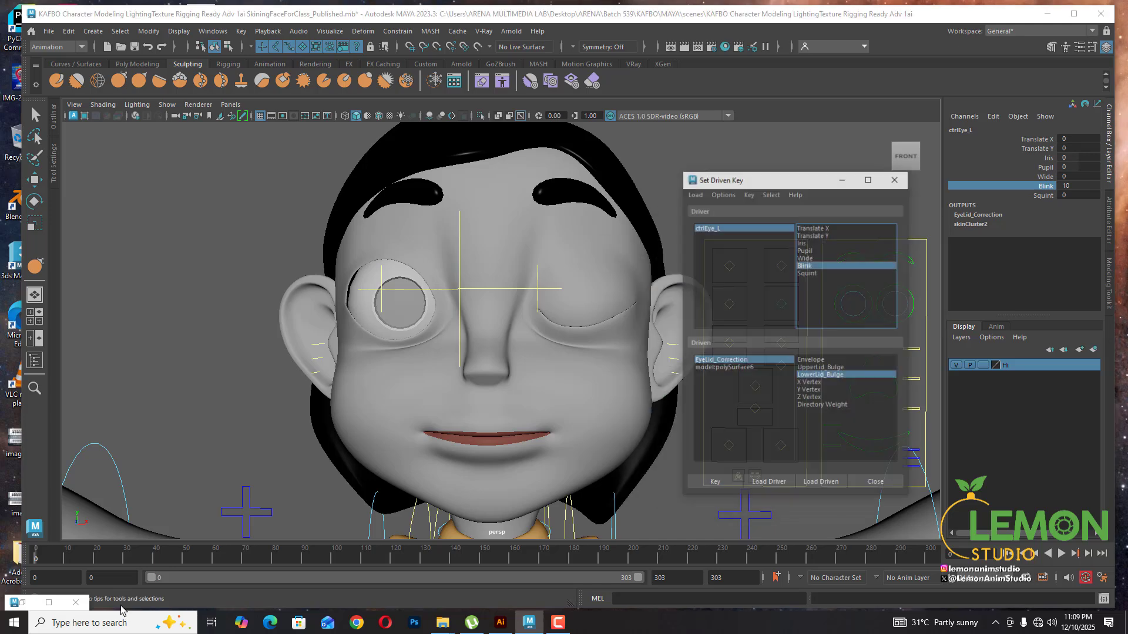
pyautogui.click(22, 603)
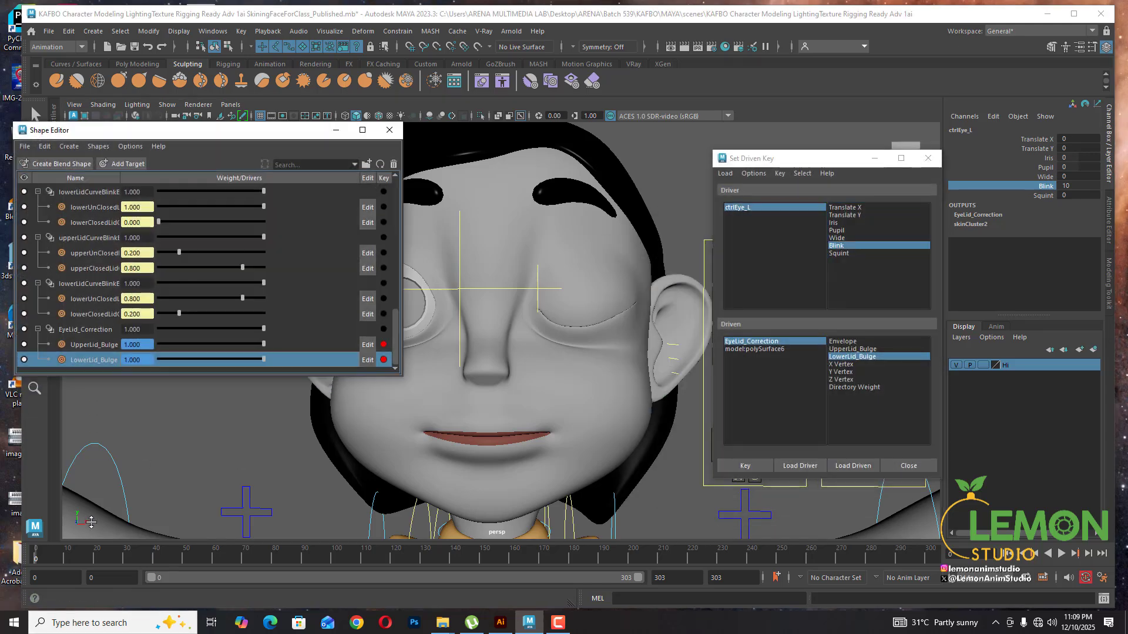
pyautogui.click(876, 161)
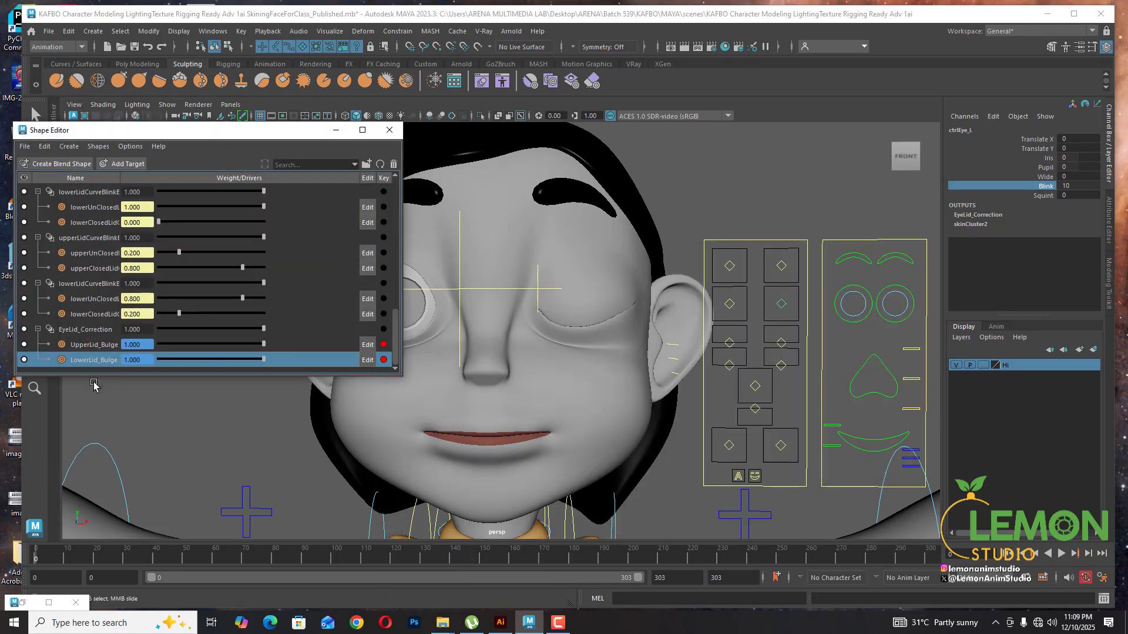
# Rename the UpperLid_Bulge target under EyeLid_Correction as Lt_UpperLid_Bulge
pyautogui.click(106, 346)
pyautogui.keyDown('shift'); pyautogui.click(107, 360); pyautogui.keyUp('shift')
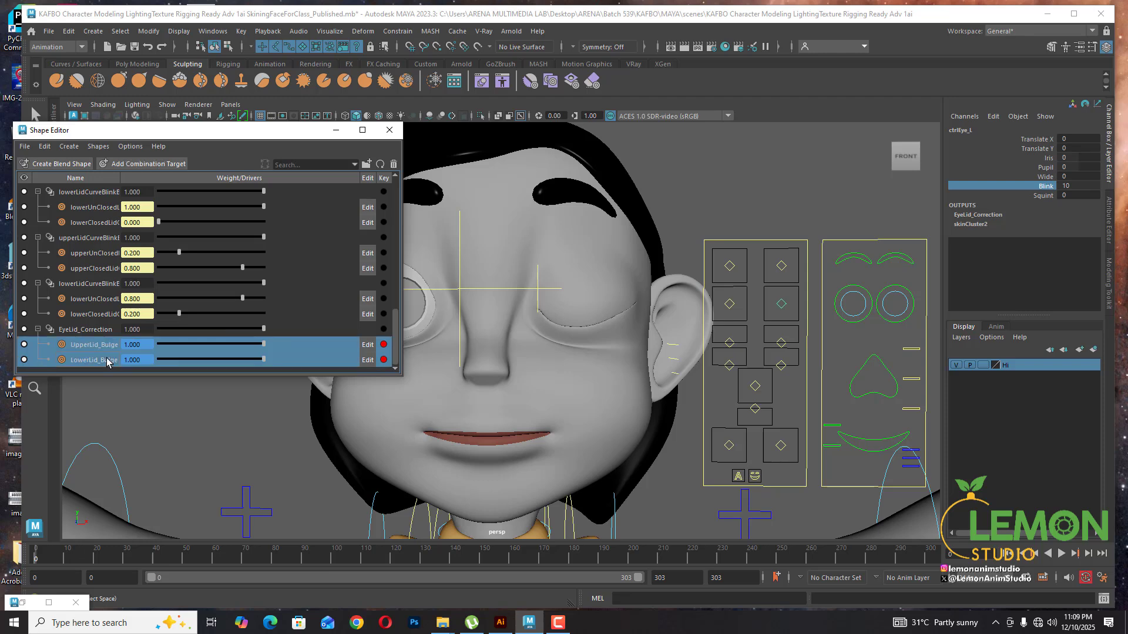
pyautogui.click(107, 346)
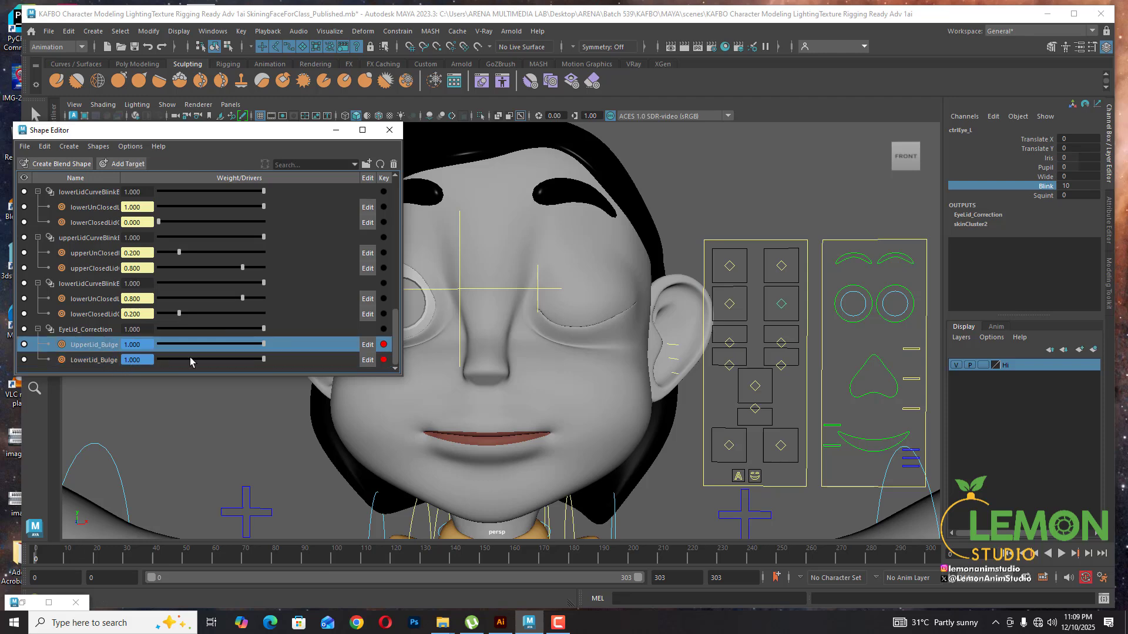
pyautogui.doubleClick(118, 346)
pyautogui.click(113, 347)
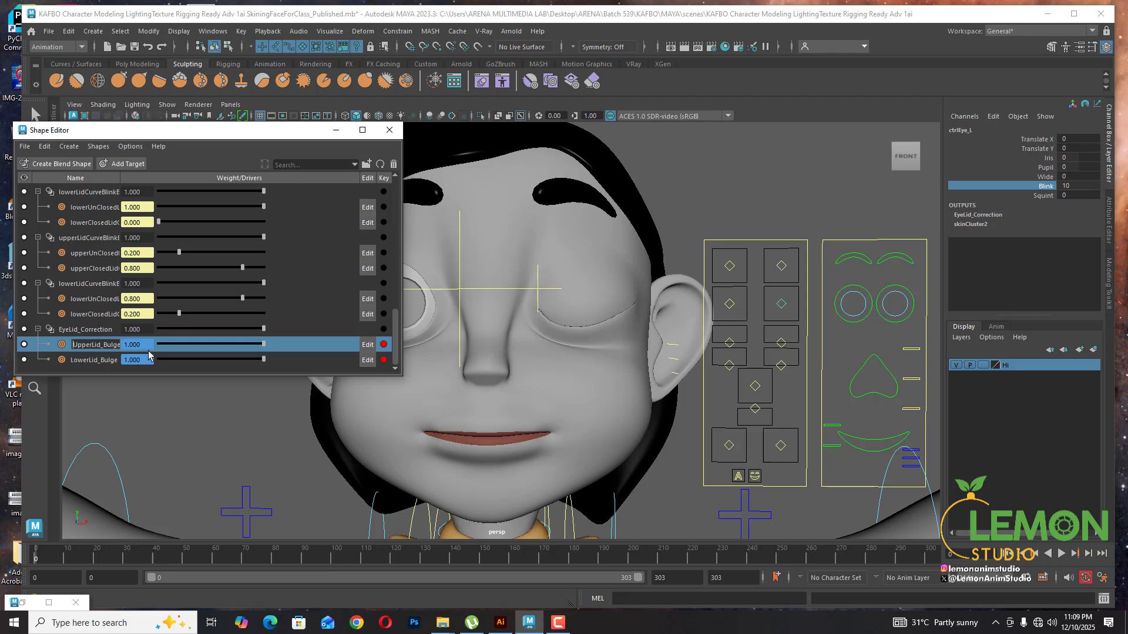
pyautogui.write('L')
pyautogui.write('t_')
pyautogui.press('Return')
# Try to rename the LowerLid_Bulge target as "Lt LowerLid_Bulge"
pyautogui.doubleClick(88, 360)
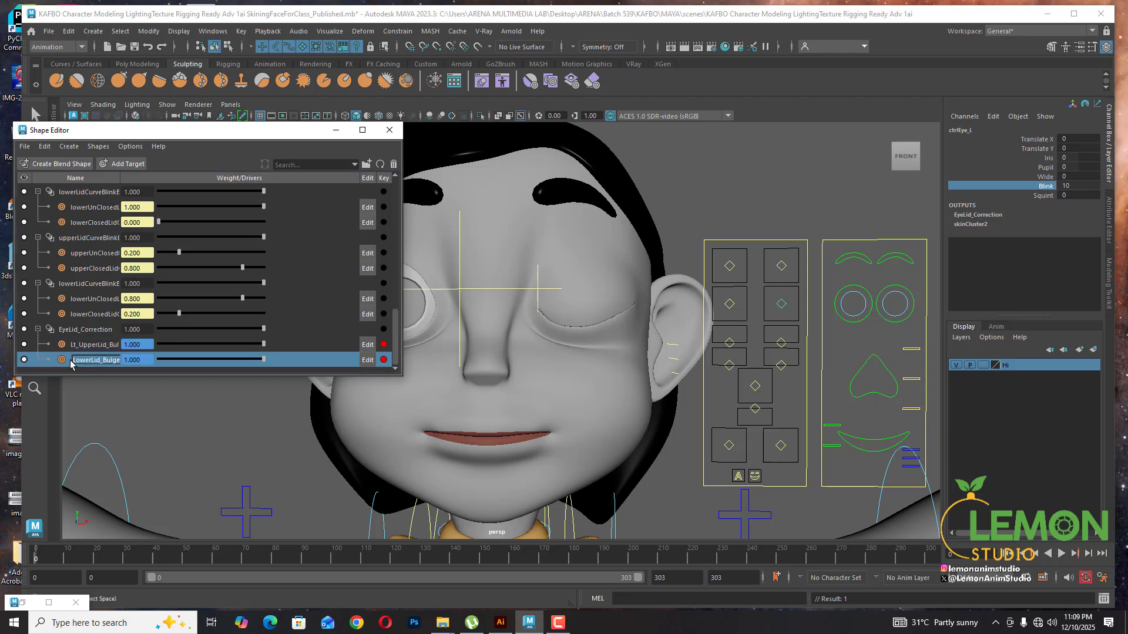
pyautogui.click(72, 360)
pyautogui.write('Lt')
pyautogui.write('_')
pyautogui.press('Return')
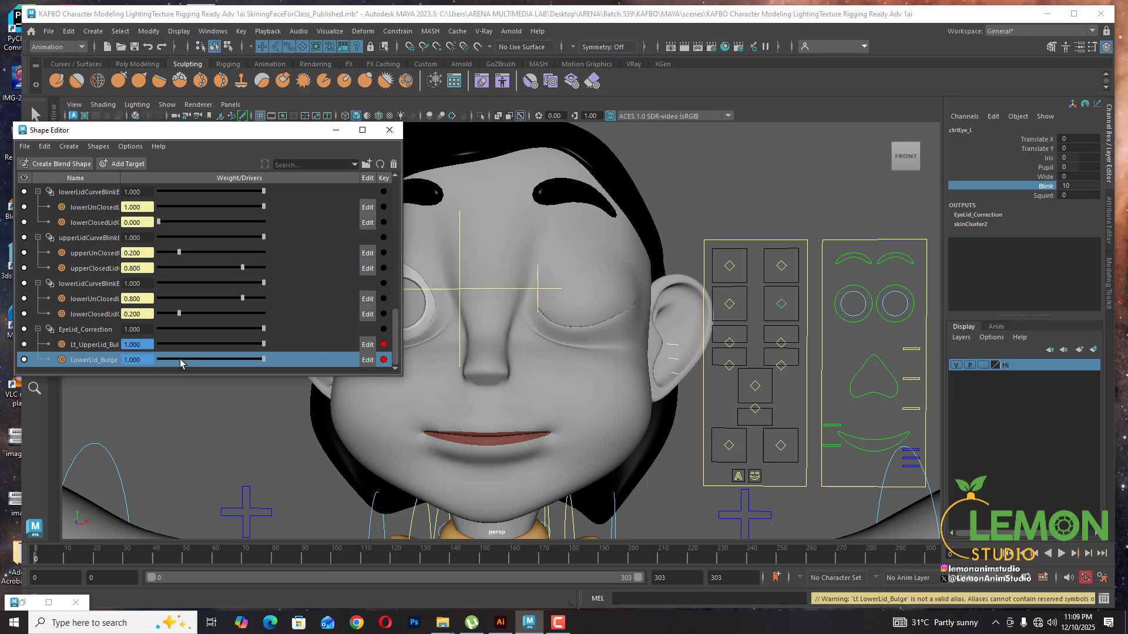
# Rename the LowerLid_Bulge target under EyeLid_Correction as Lt_LowerLid_Bulge
pyautogui.doubleClick(74, 360)
pyautogui.click(73, 361)
pyautogui.write('Lt_')
pyautogui.press('Return')
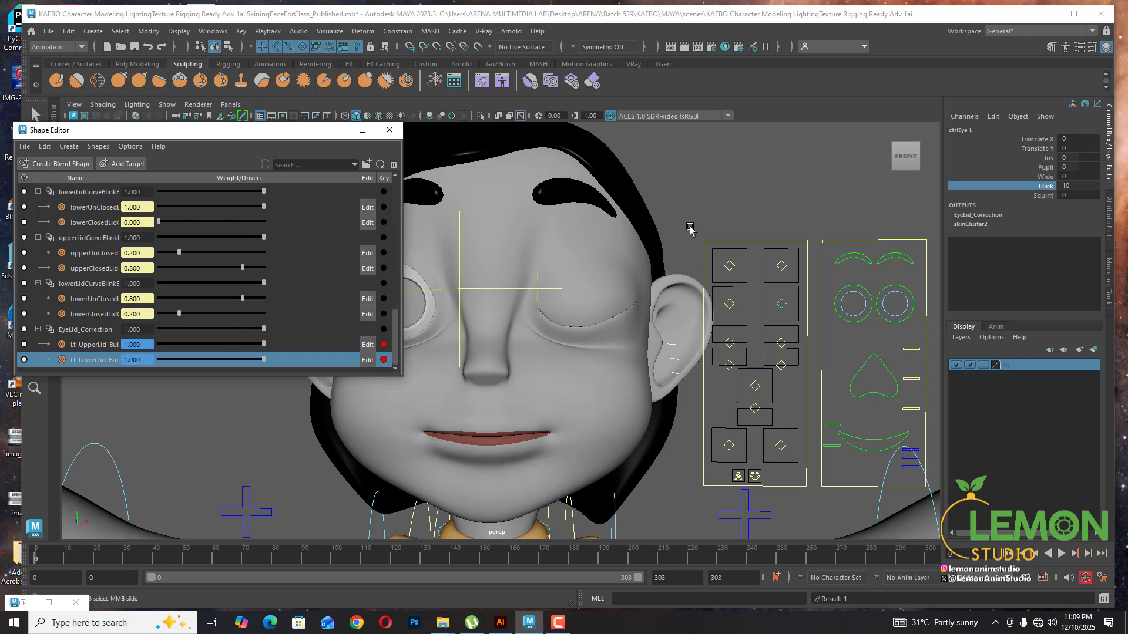
# Duplicate the Lt_UpperLid_Bulge and Lt_LowerLid_Bulge targets together under EyeLid_Correction
pyautogui.click(106, 345)
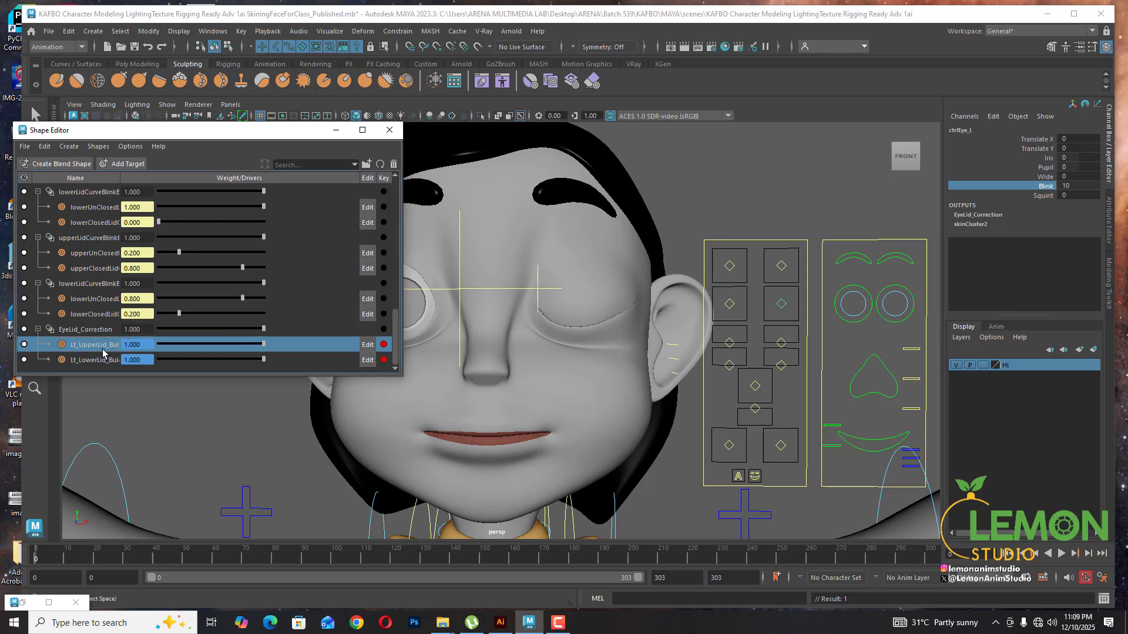
pyautogui.keyDown('shift'); pyautogui.click(105, 360); pyautogui.keyUp('shift')
pyautogui.rightClick(104, 352)
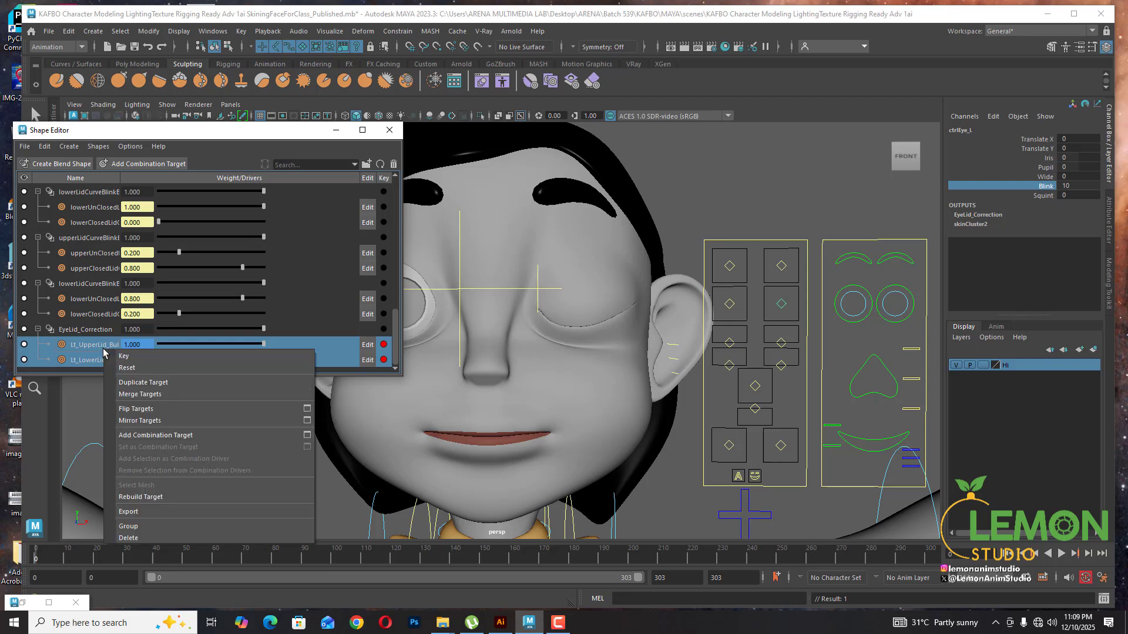
pyautogui.click(152, 382)
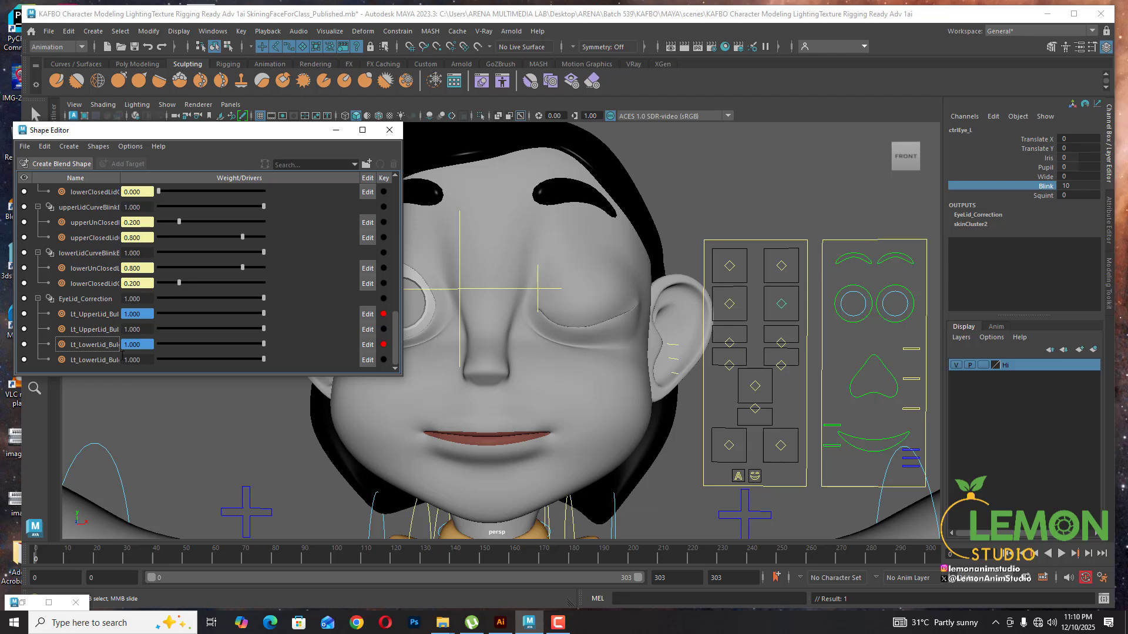
# Rename the copy of the upper lid bulge target as Rt_UpperLid_Bulge
pyautogui.doubleClick(94, 344)
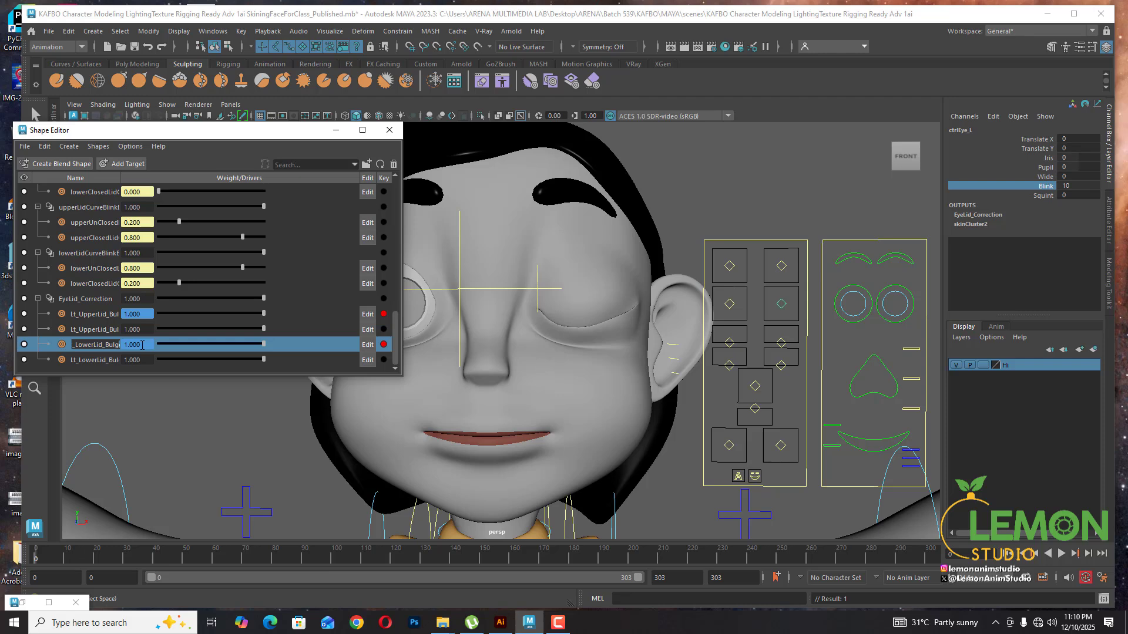
pyautogui.click(106, 362)
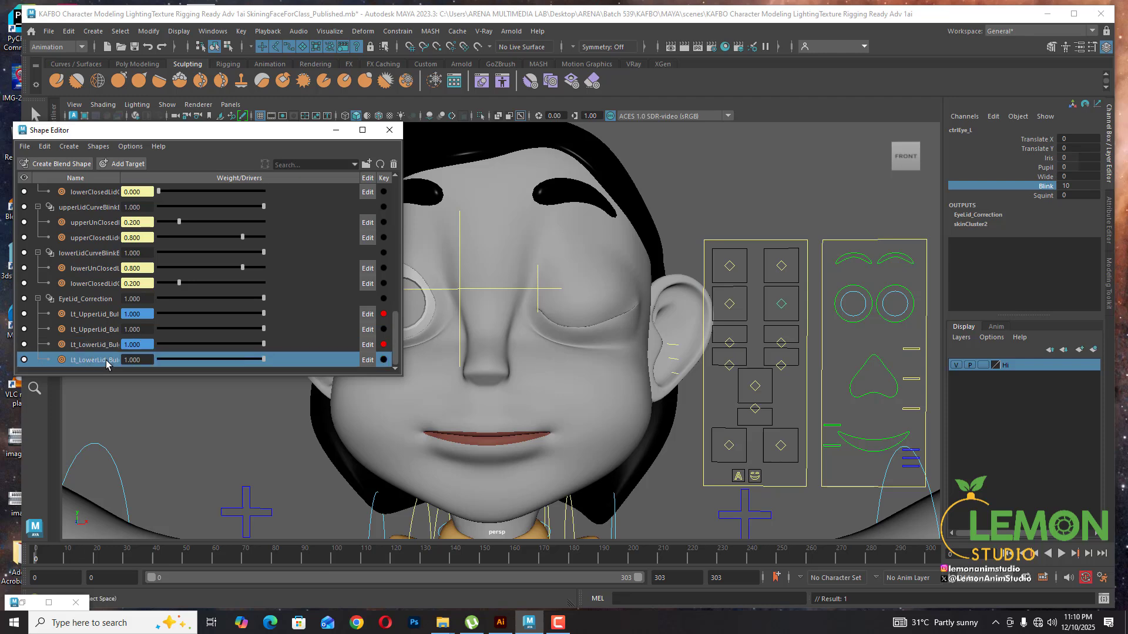
pyautogui.doubleClick(107, 329)
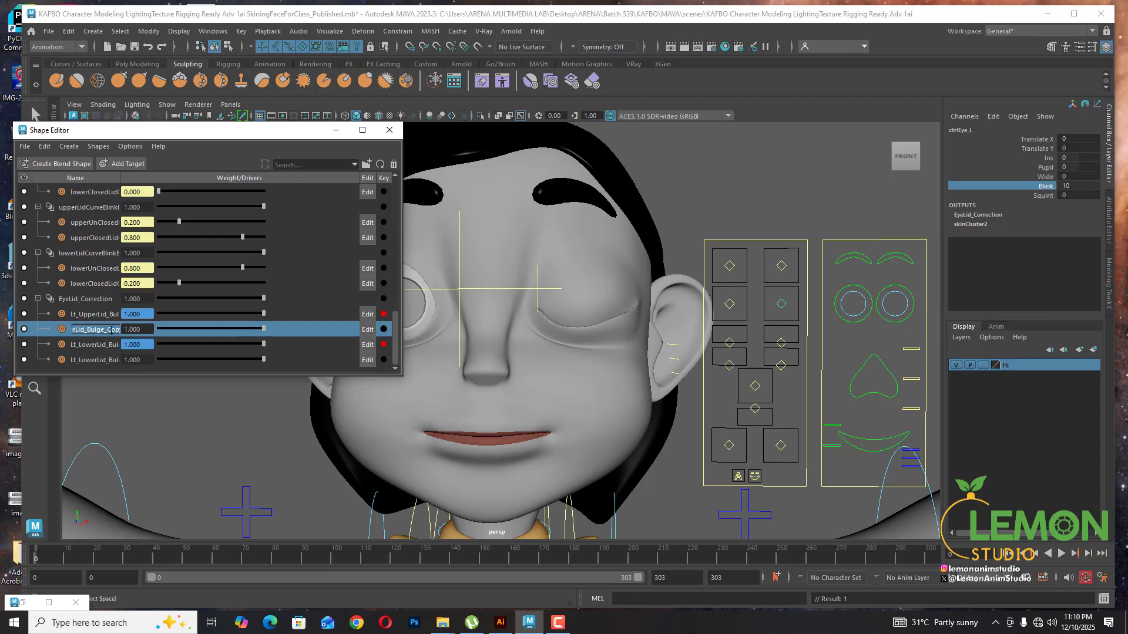
pyautogui.click(106, 330)
pyautogui.press('BackSpace')
pyautogui.press('Home')
pyautogui.press('Delete')
pyautogui.write('R')
pyautogui.press('Return')
# Rename the copy of the lower lid bulge target as Rt_LowerLid_Bulge
pyautogui.click(95, 360)
pyautogui.doubleClick(95, 360)
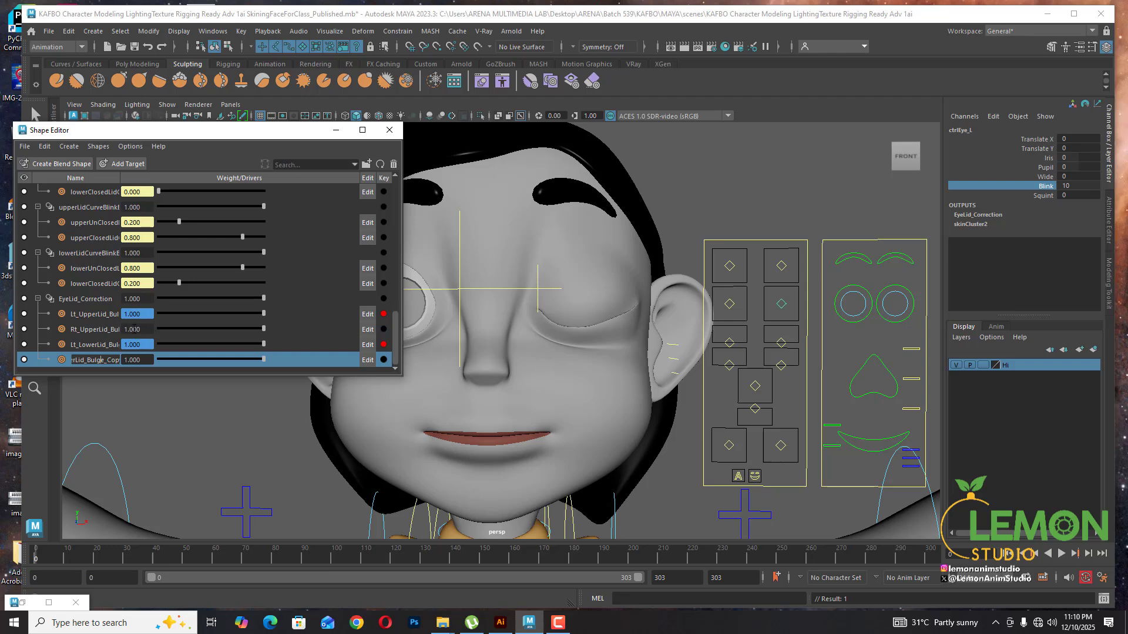
pyautogui.moveTo(105, 361); pyautogui.dragTo(177, 361)
pyautogui.press('BackSpace')
pyautogui.press('Home')
pyautogui.press('Delete')
pyautogui.write('R')
pyautogui.press('Return')
# Mirror the Rt_UpperLid_Bulge and Rt_LowerLid_Bulge targets together
pyautogui.keyDown('ctrl'); pyautogui.click(96, 331); pyautogui.keyUp('ctrl')
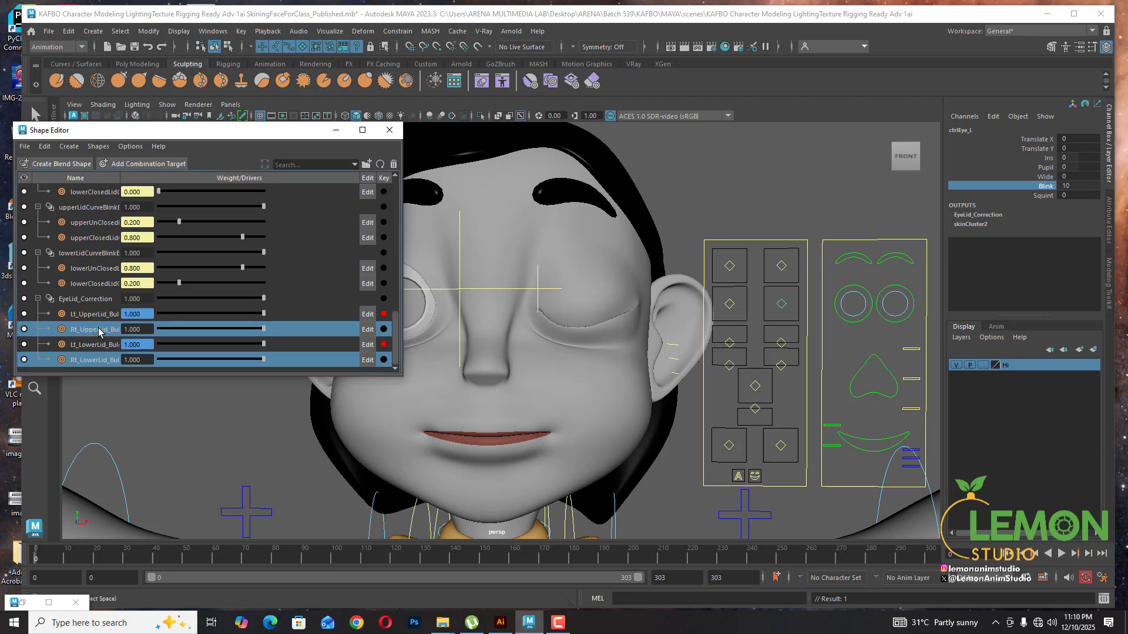
pyautogui.rightClick(99, 332)
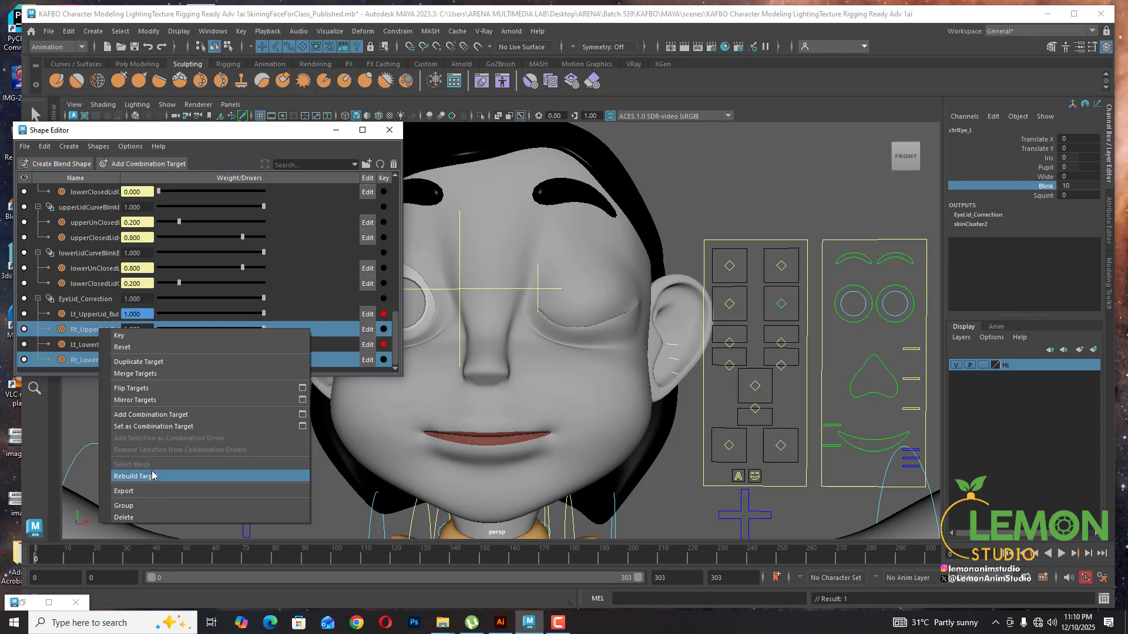
pyautogui.click(141, 400)
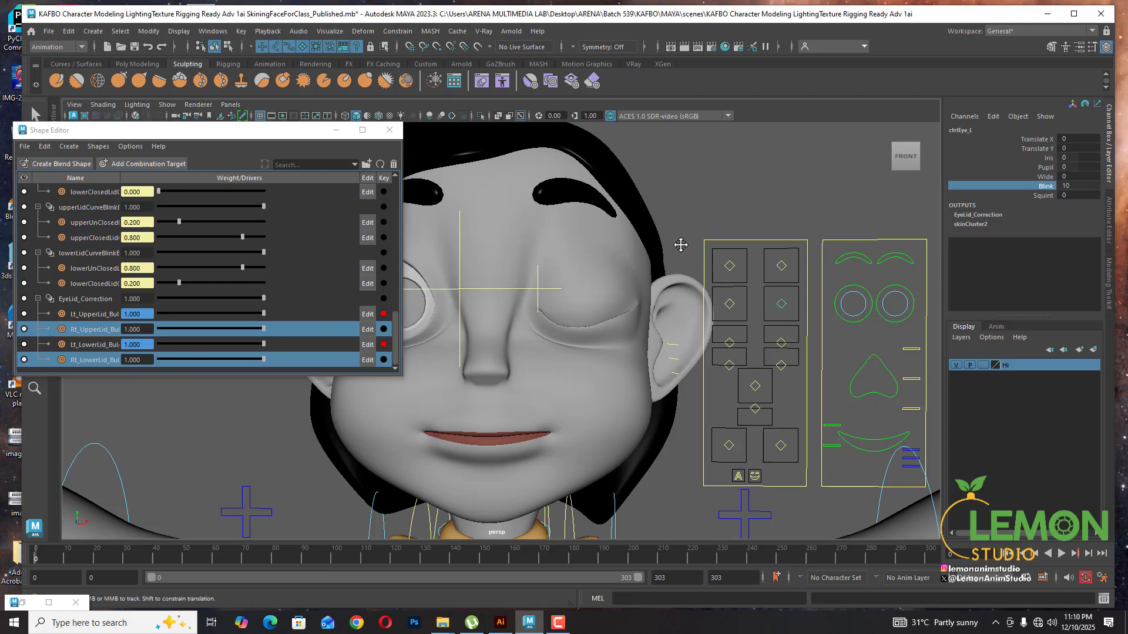
# Test the left eye control's Blink between 0 and 10 to check how the eyelid targets respond, ending at 10
pyautogui.keyDown('alt'); pyautogui.moveTo(678, 241); pyautogui.dragTo(767, 243, button='middle'); pyautogui.keyUp('alt')
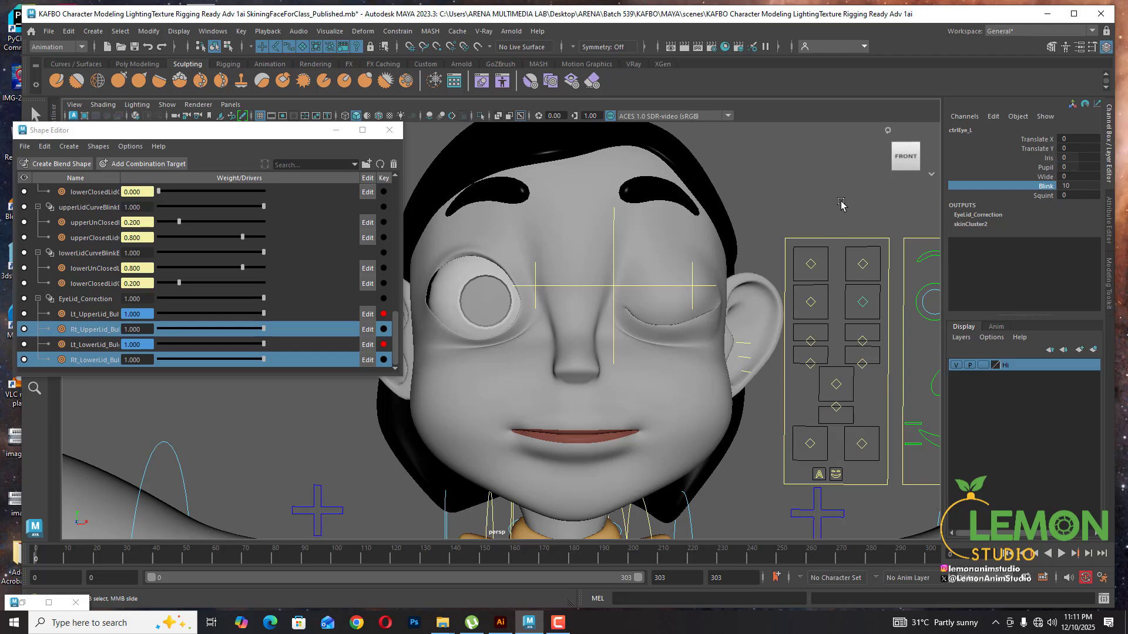
pyautogui.moveTo(843, 205); pyautogui.dragTo(924, 217, button='middle')
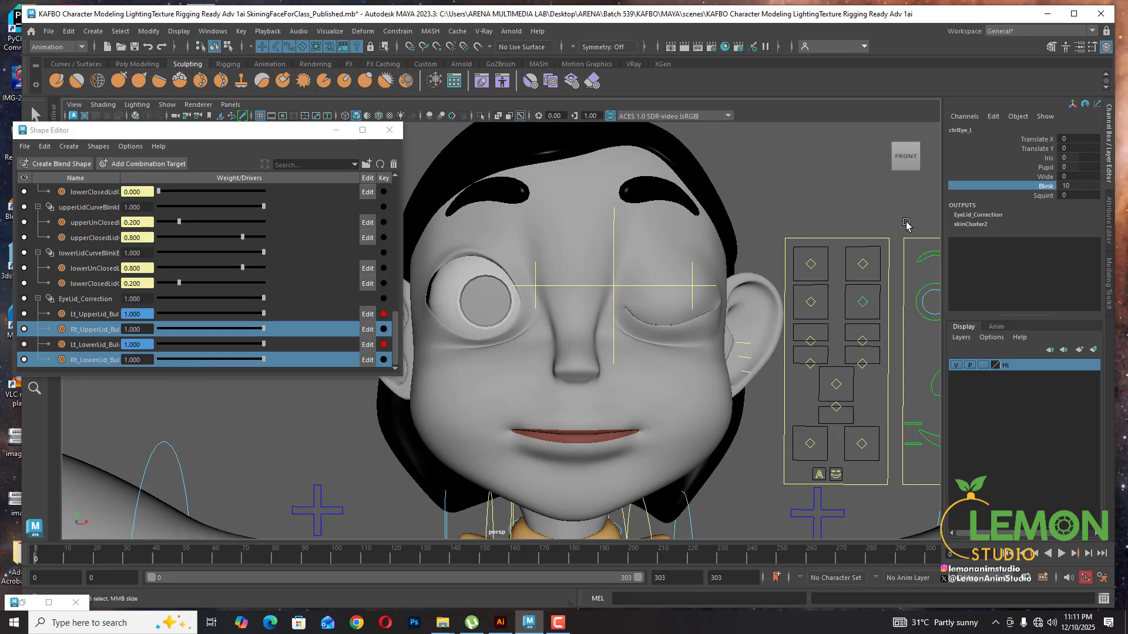
pyautogui.click(863, 302)
pyautogui.click(862, 301)
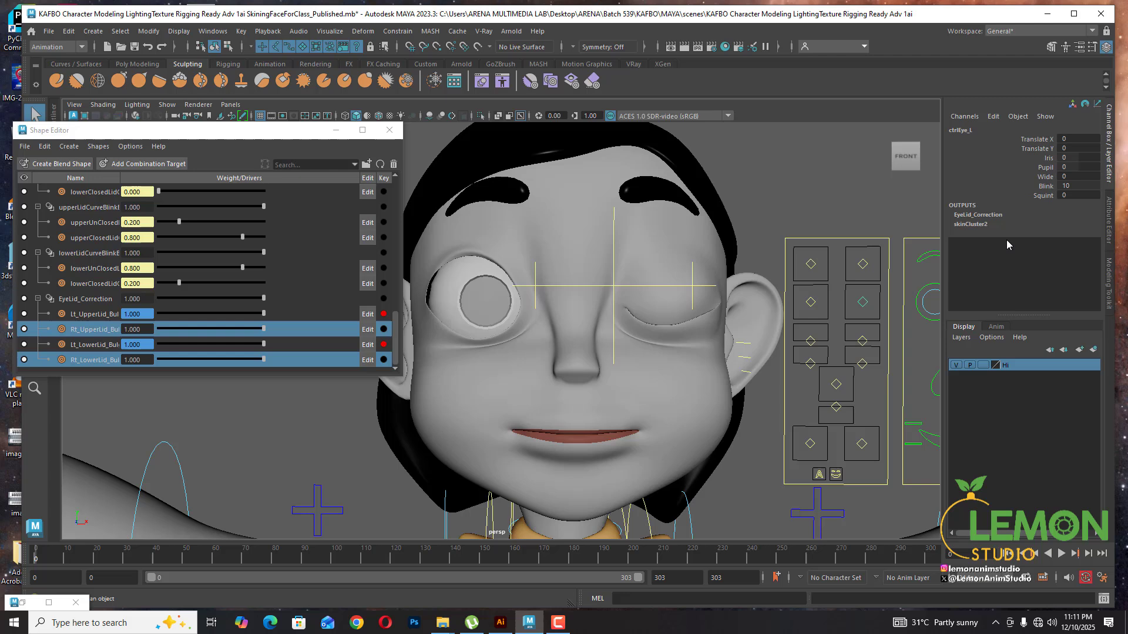
pyautogui.click(1047, 186)
pyautogui.moveTo(747, 208); pyautogui.dragTo(729, 223, button='middle')
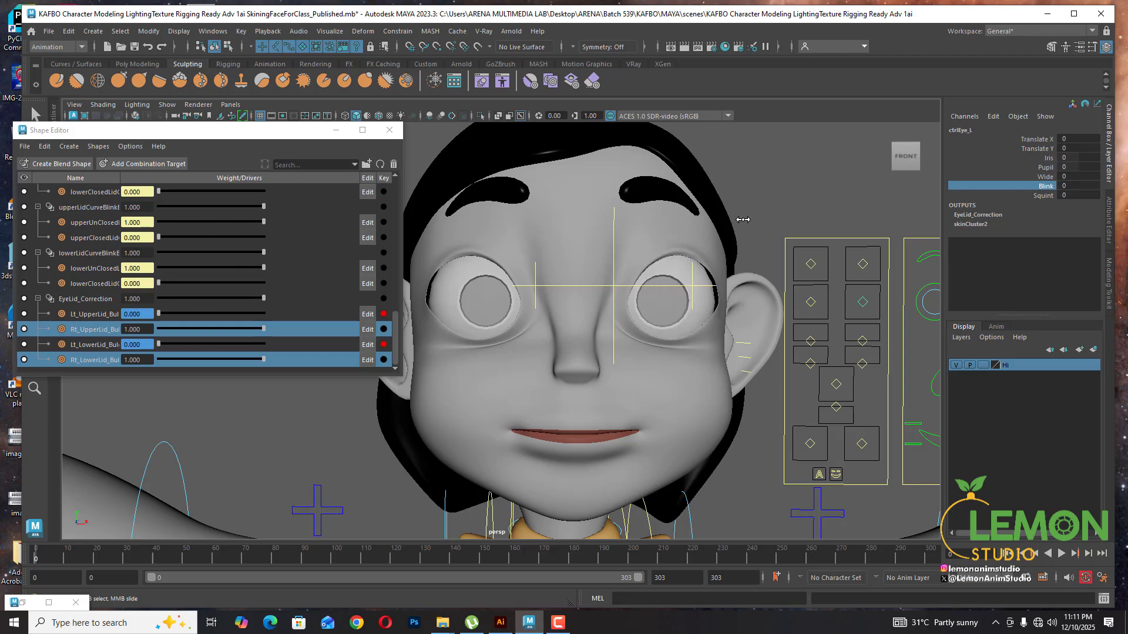
pyautogui.moveTo(743, 224); pyautogui.dragTo(704, 227, button='middle')
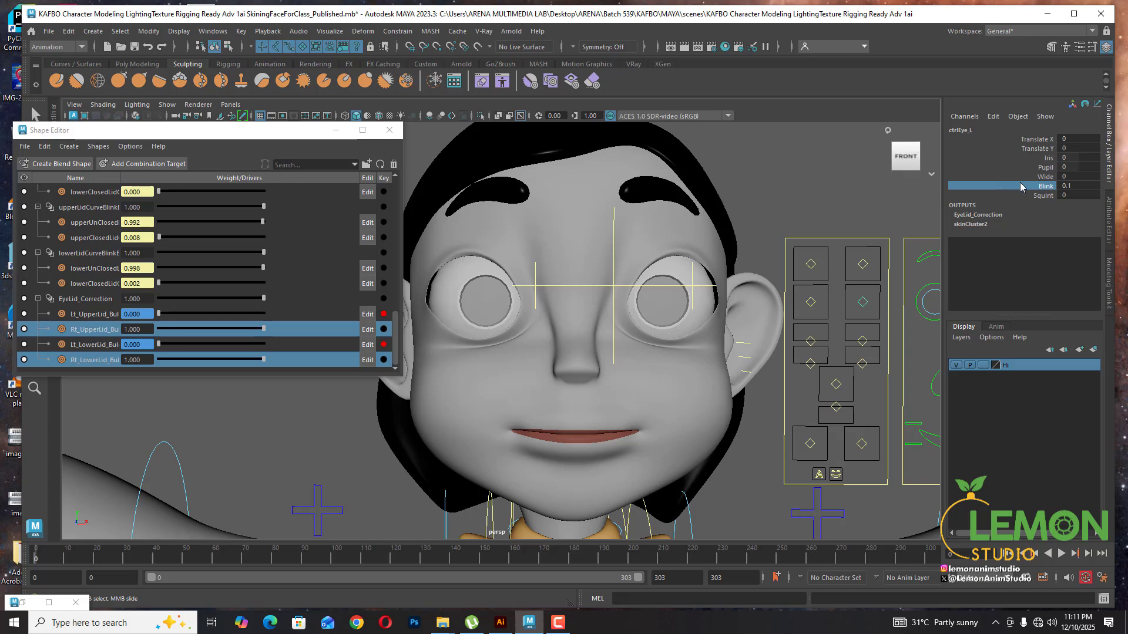
pyautogui.moveTo(748, 195); pyautogui.dragTo(833, 204, button='middle')
pyautogui.click(831, 204)
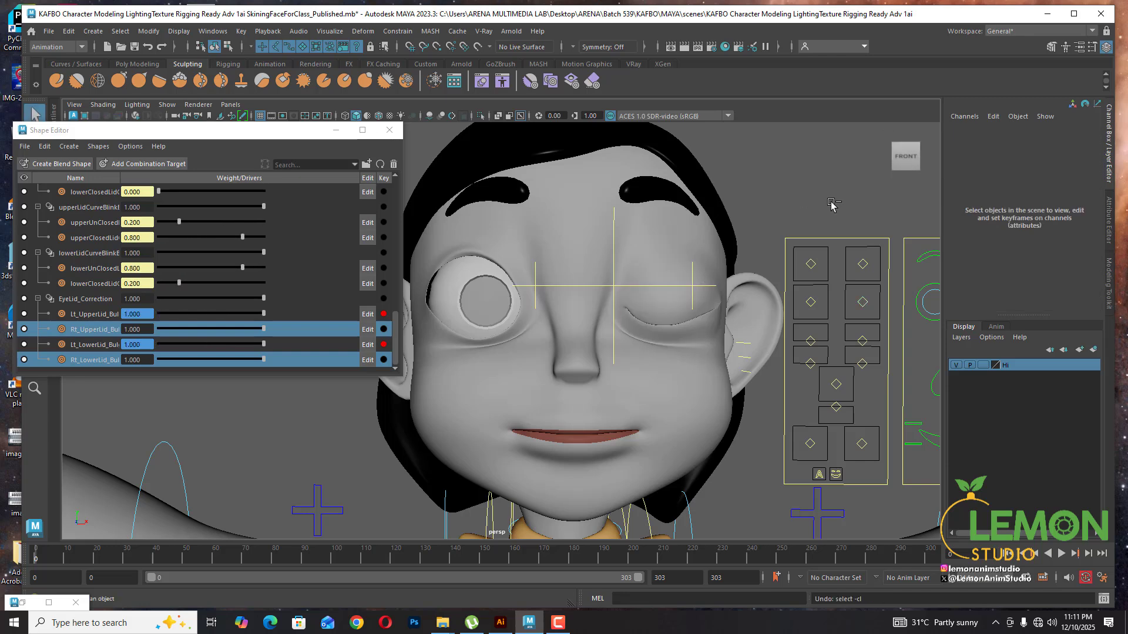
# Undo the mirroring, renaming and duplication of both eyelid bulge targets, and clear the selection
pyautogui.hotkey('ctrl', 'z')
pyautogui.hotkey('ctrl', 'z')
pyautogui.hotkey('ctrl', 'z')
pyautogui.hotkey('ctrl', 'z')
pyautogui.hotkey('ctrl', 'z')
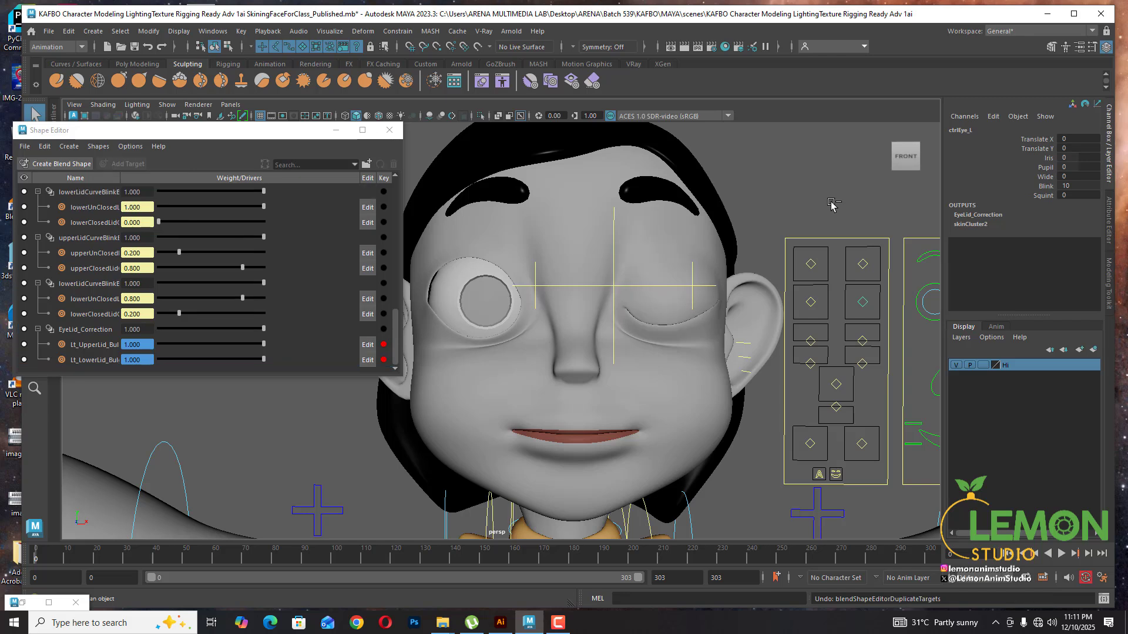
pyautogui.click(777, 179)
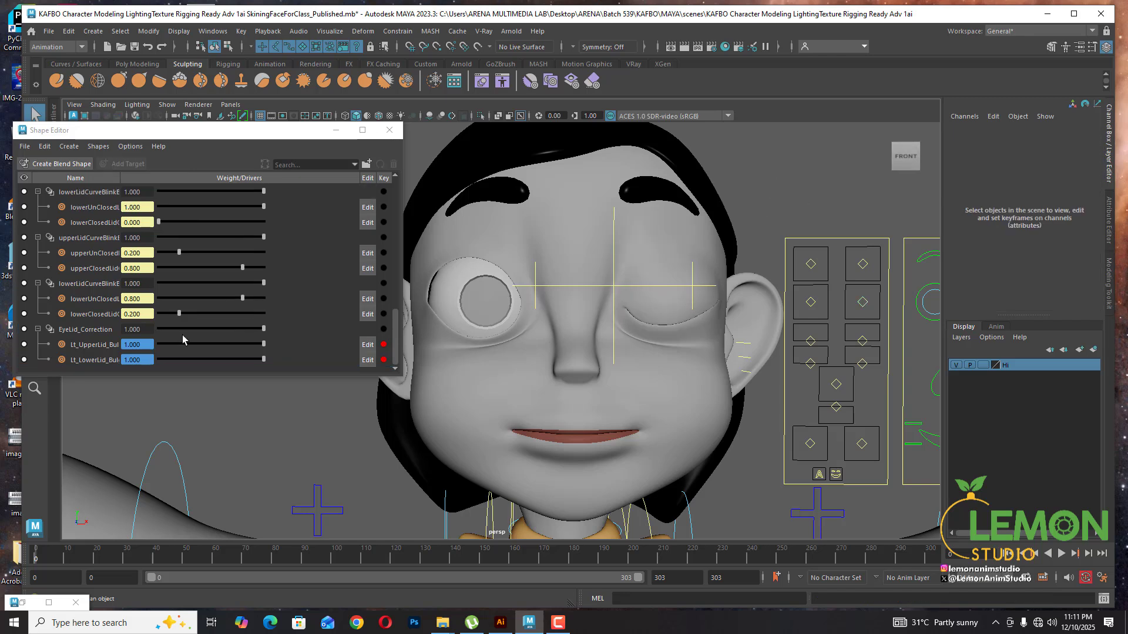
# Duplicate only the Lt_UpperLid_Bulge target under EyeLid_Correction
pyautogui.click(88, 349)
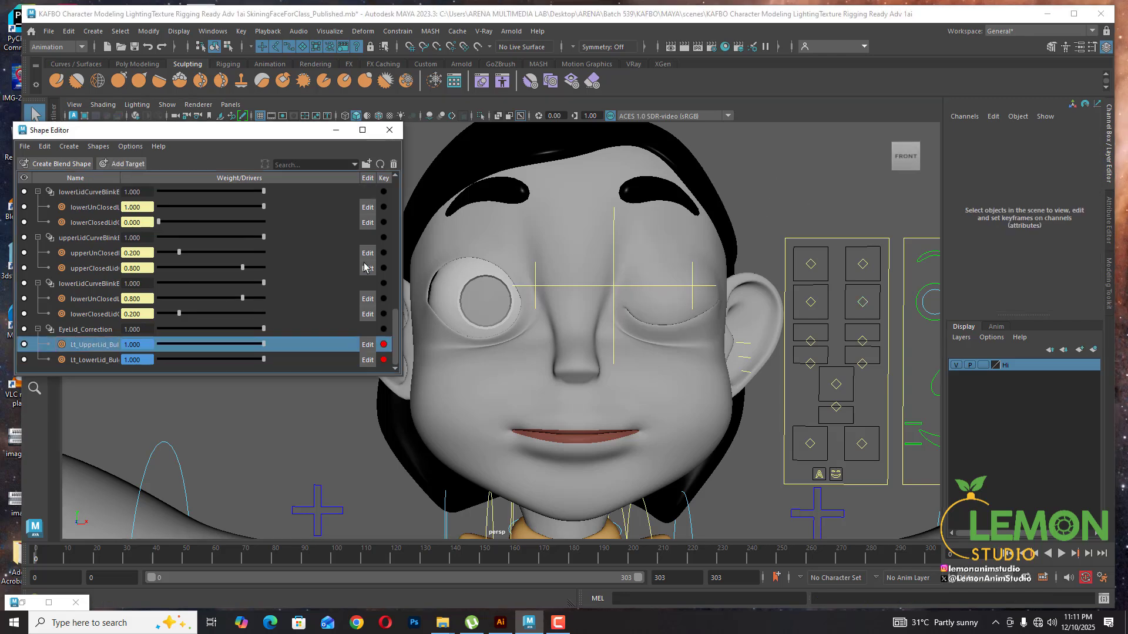
pyautogui.click(384, 360)
pyautogui.click(536, 313)
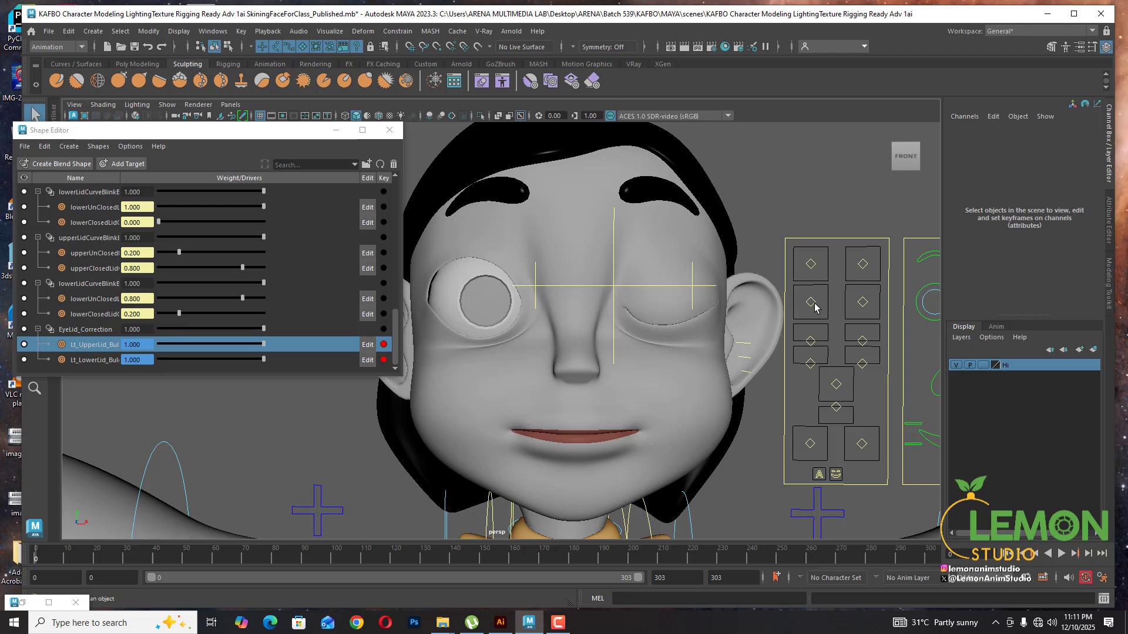
pyautogui.rightClick(90, 346)
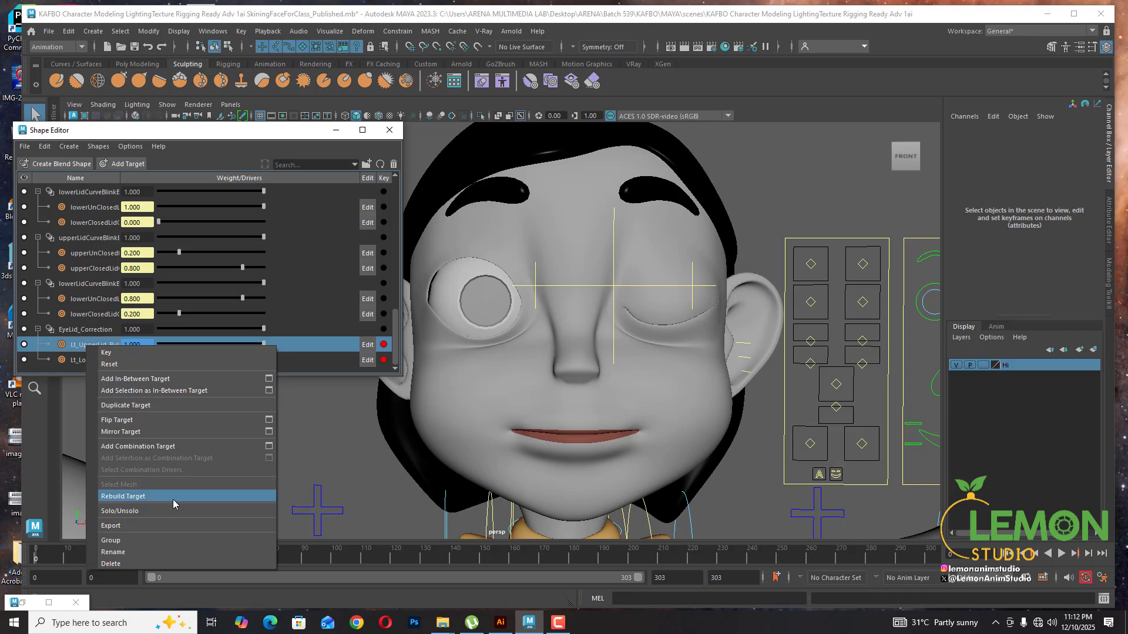
pyautogui.click(131, 406)
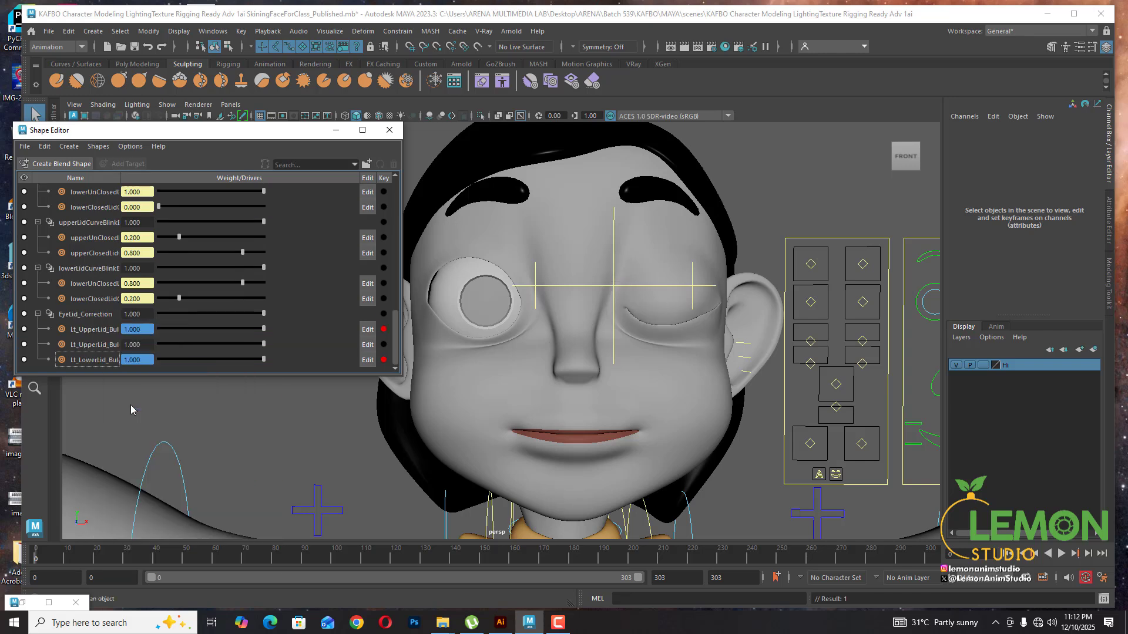
# Rename the copy of Lt_UpperLid_Bulge as Rt_UpperLid_Bulge
pyautogui.click(92, 347)
pyautogui.doubleClick(92, 346)
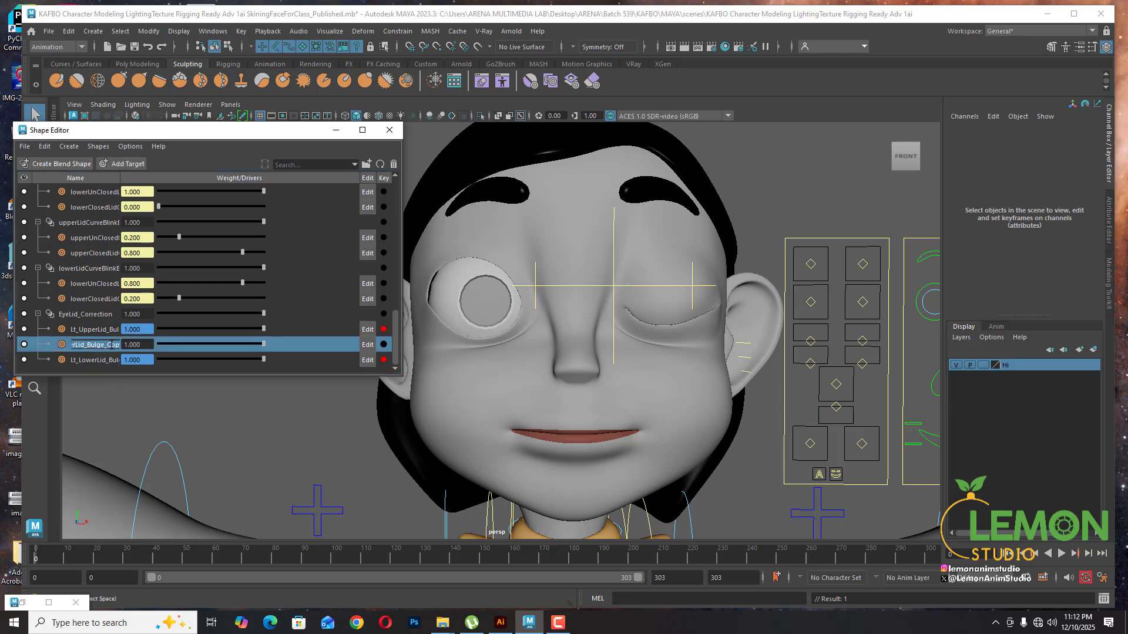
pyautogui.moveTo(104, 345); pyautogui.dragTo(192, 347)
pyautogui.press('BackSpace')
pyautogui.press('Home')
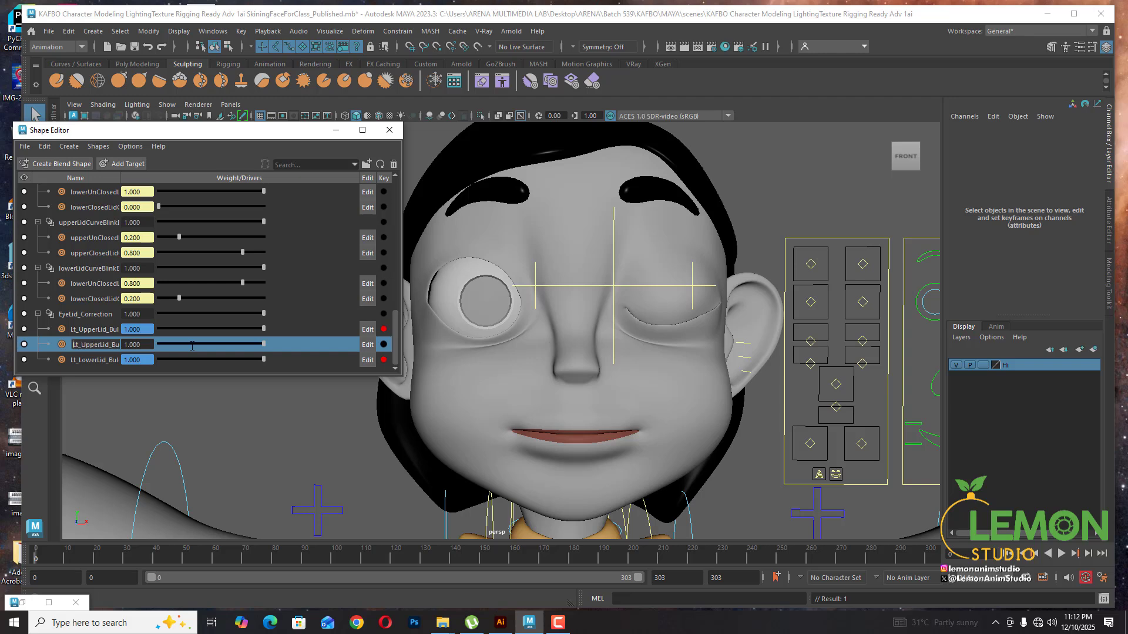
pyautogui.write('R')
pyautogui.press('Return')
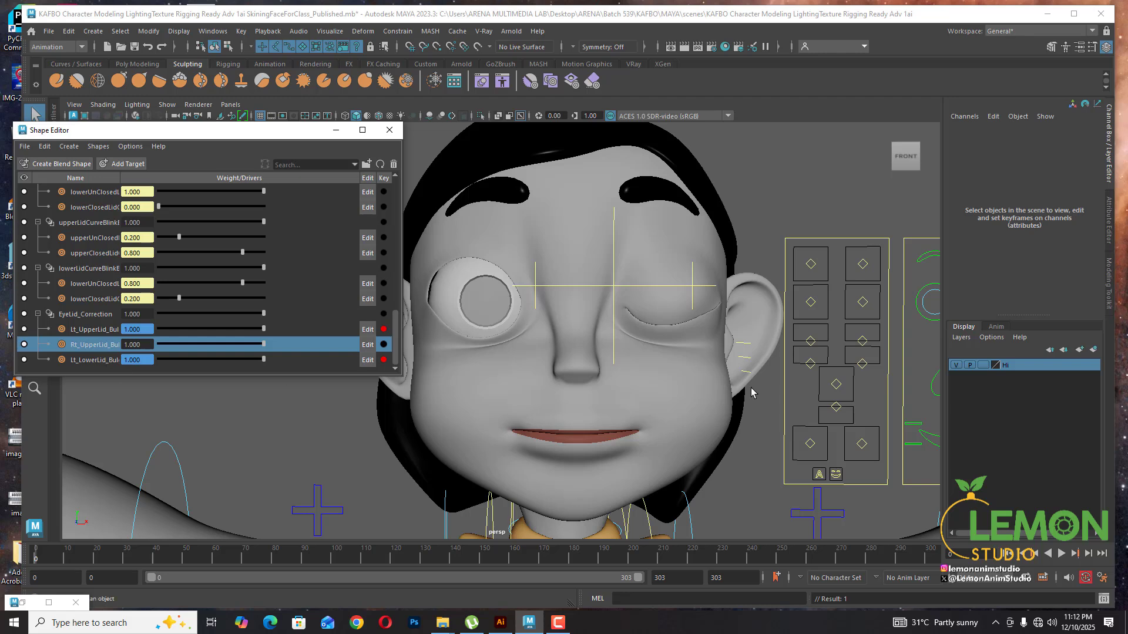
# Set the right eye control's Blink to 10 and mirror the Rt_UpperLid_Bulge target
pyautogui.click(810, 304)
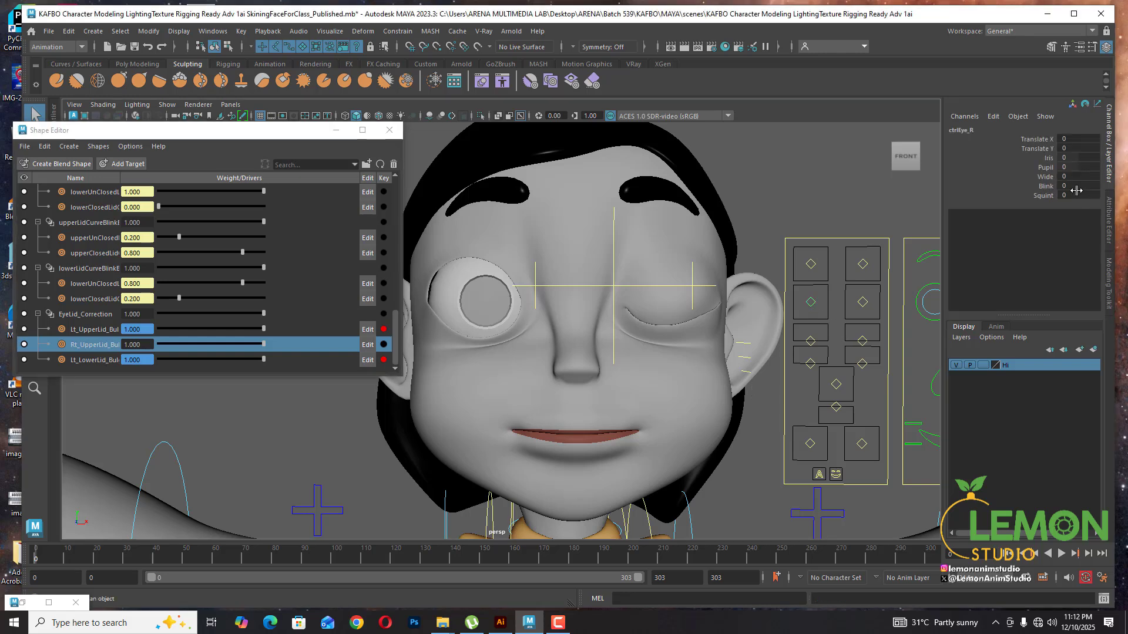
pyautogui.click(1042, 188)
pyautogui.moveTo(781, 199); pyautogui.dragTo(1063, 197, button='middle')
pyautogui.rightClick(93, 346)
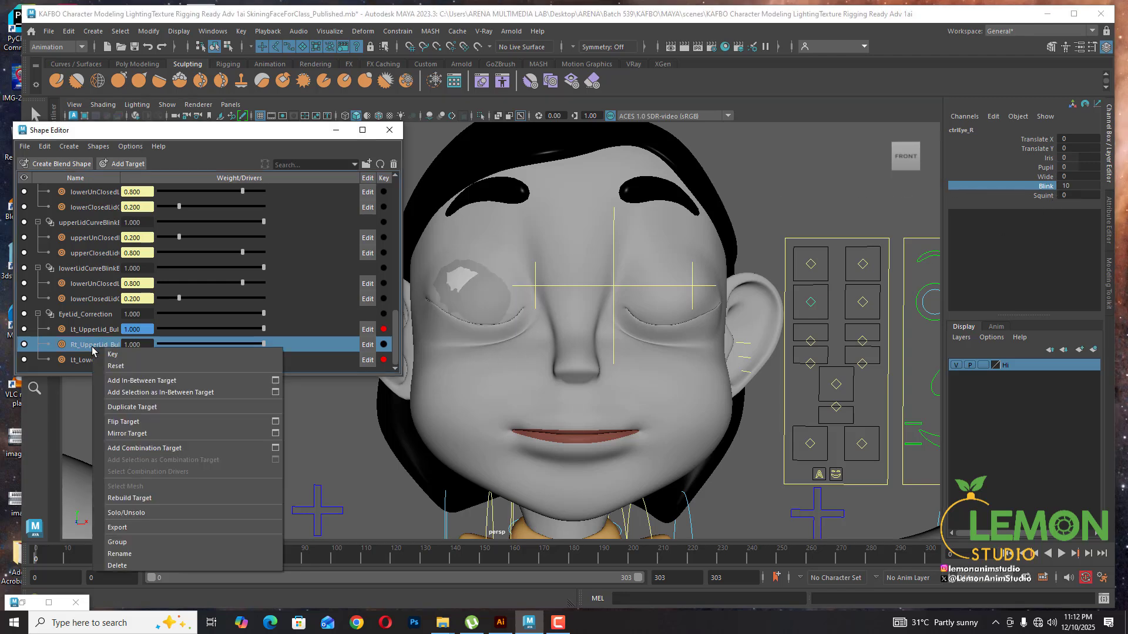
pyautogui.click(135, 433)
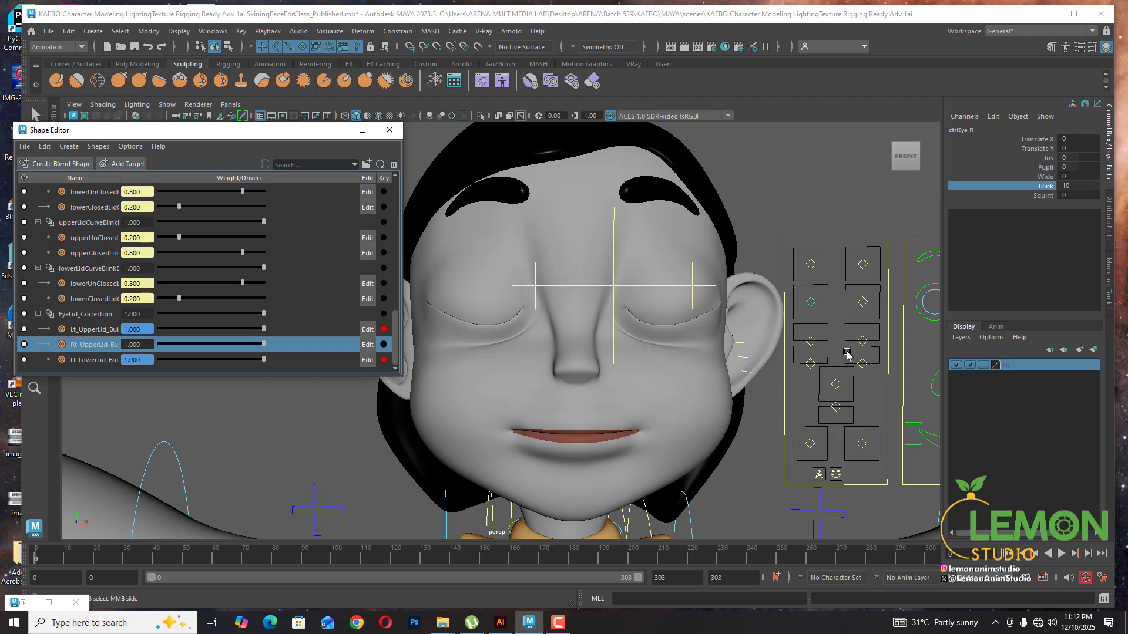
# Set the left eye control's Blink to 0 and lower the Rt_UpperLid_Bulge weight to 0
pyautogui.moveTo(859, 293); pyautogui.dragTo(867, 310)
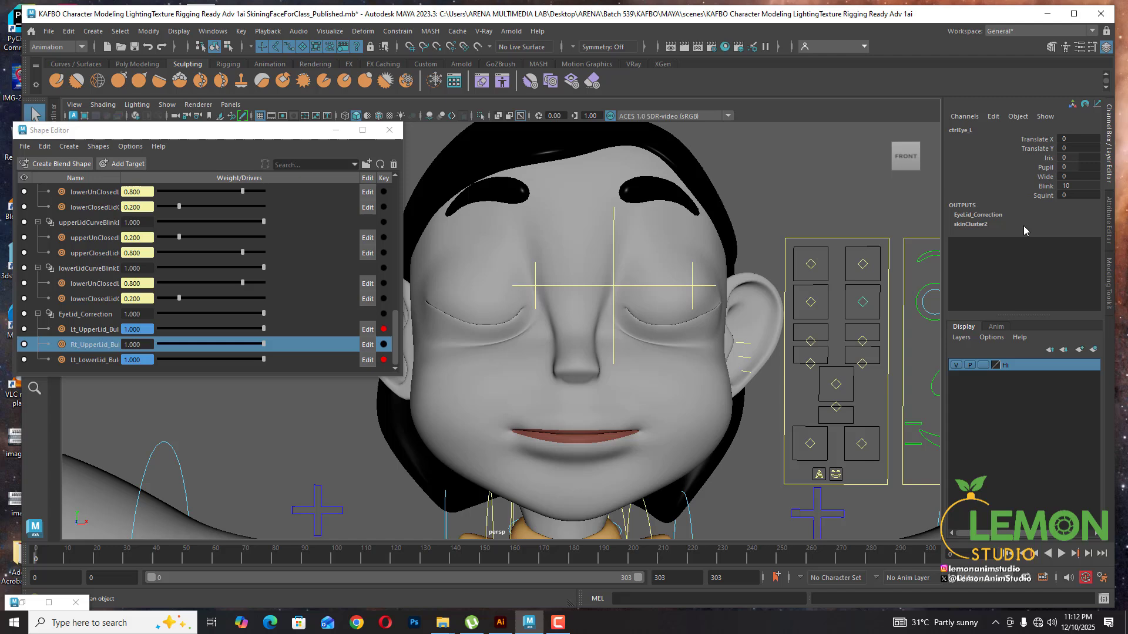
pyautogui.click(1046, 186)
pyautogui.moveTo(794, 188); pyautogui.dragTo(699, 199, button='middle')
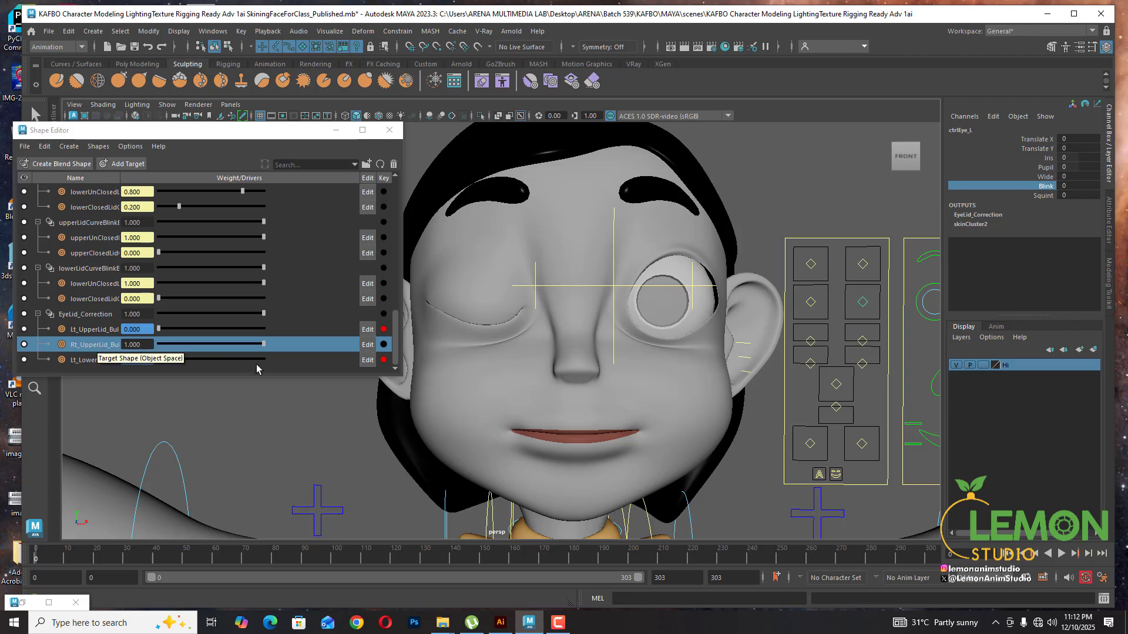
pyautogui.moveTo(263, 347); pyautogui.dragTo(154, 364)
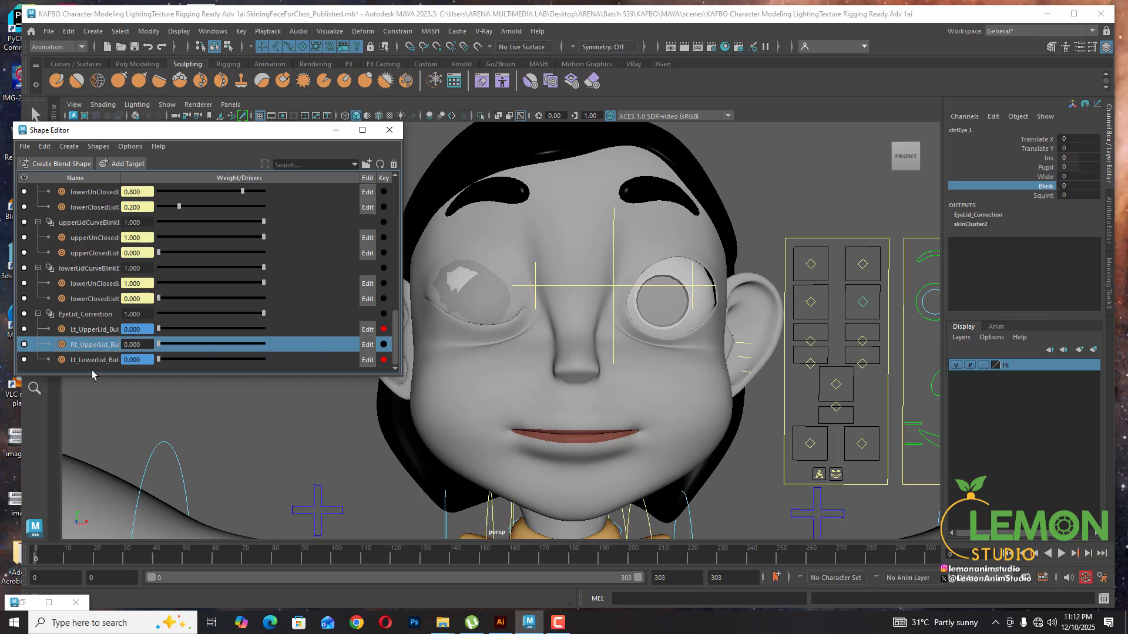
pyautogui.moveTo(160, 346); pyautogui.dragTo(137, 353)
# Test the left eye control's Blink between 10 and 0, and check the Rt_UpperLid_Bulge weight slider, leaving both at 0
pyautogui.click(860, 299)
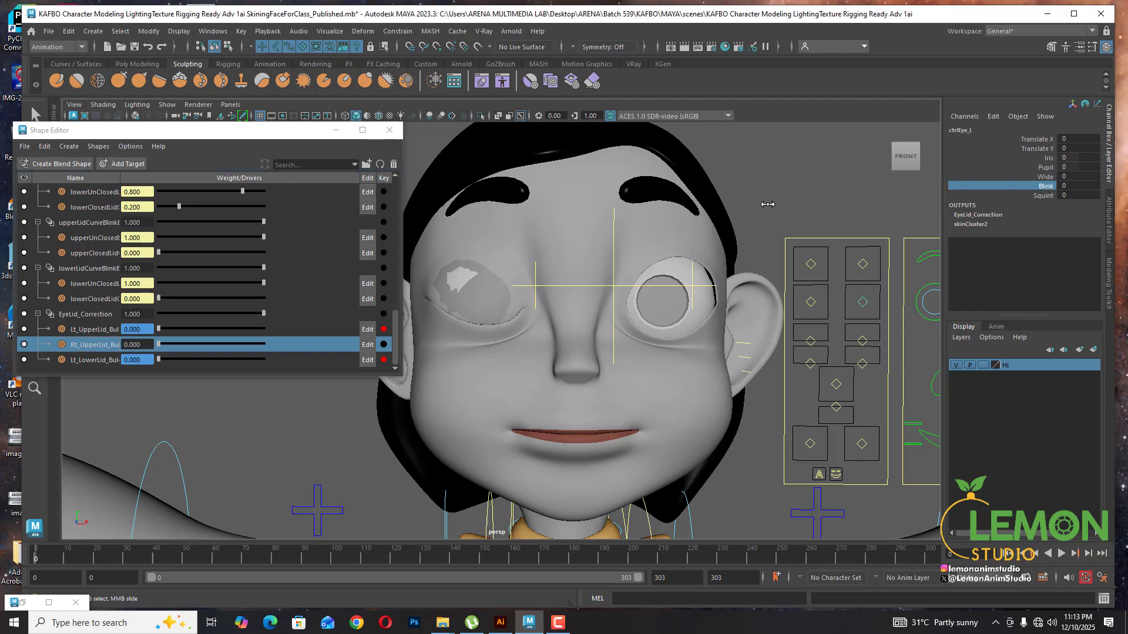
pyautogui.moveTo(768, 204); pyautogui.dragTo(868, 221, button='middle')
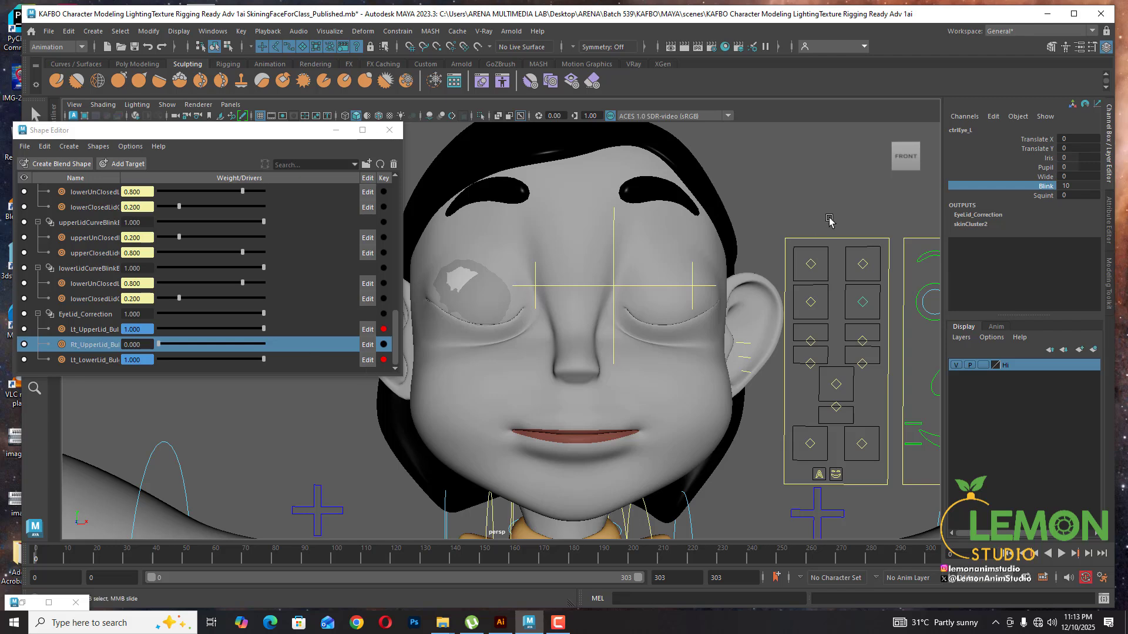
pyautogui.moveTo(827, 220); pyautogui.dragTo(758, 215, button='middle')
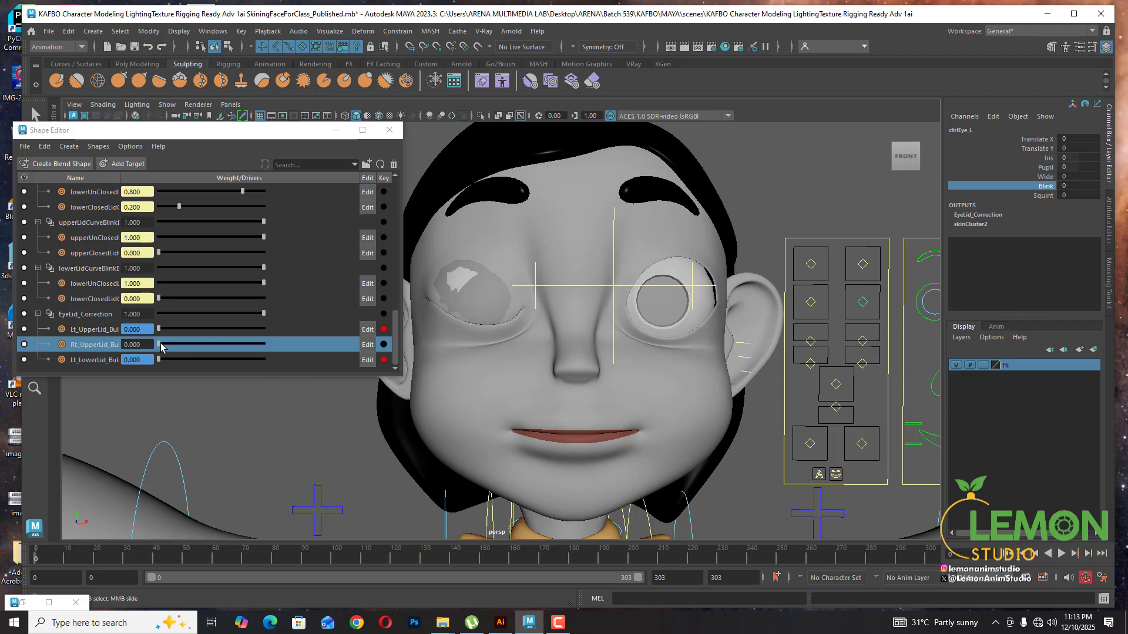
pyautogui.moveTo(161, 347); pyautogui.dragTo(106, 369)
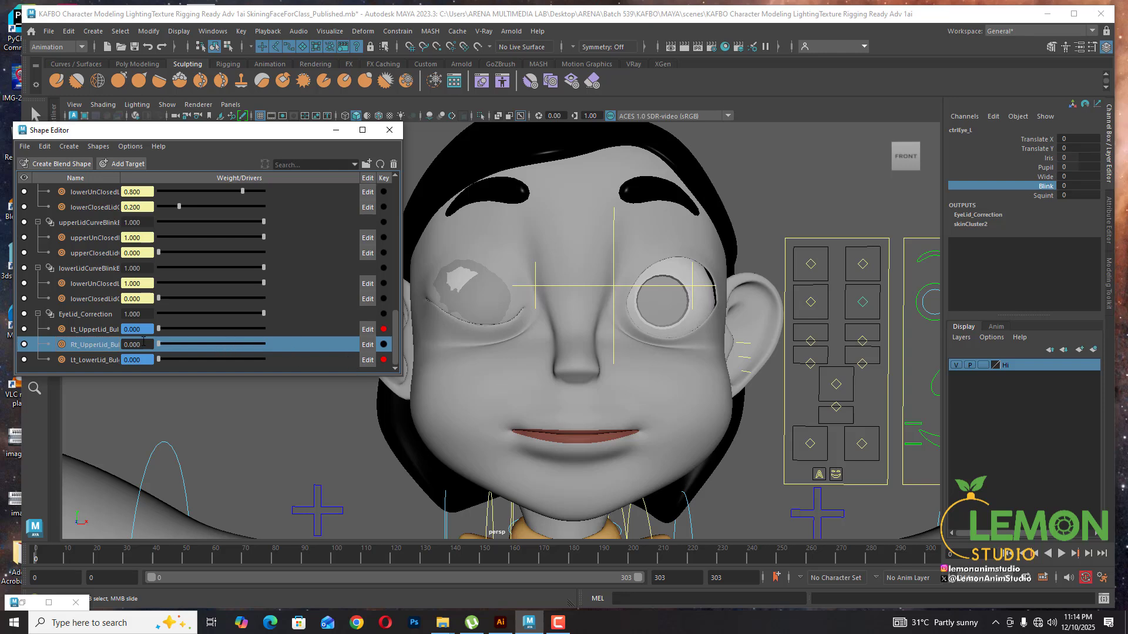
# Raise the Rt_UpperLid_Bulge and Rt_LowerLid_Bulge weights to 1
pyautogui.moveTo(161, 346); pyautogui.dragTo(58, 353)
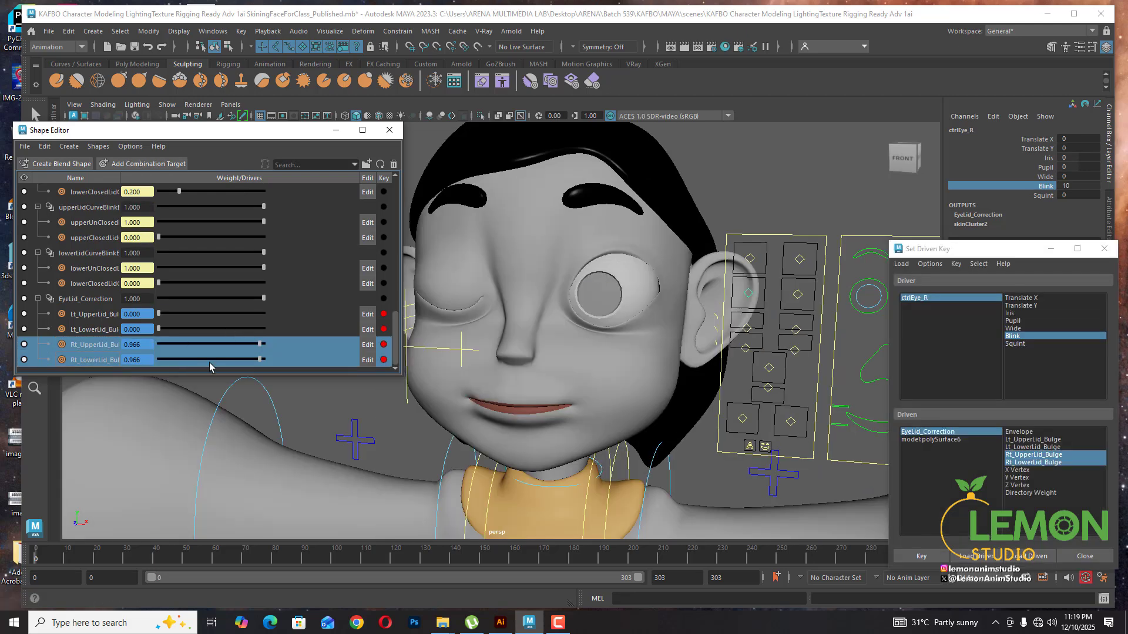
pyautogui.moveTo(458, 338); pyautogui.dragTo(479, 353, button='middle')
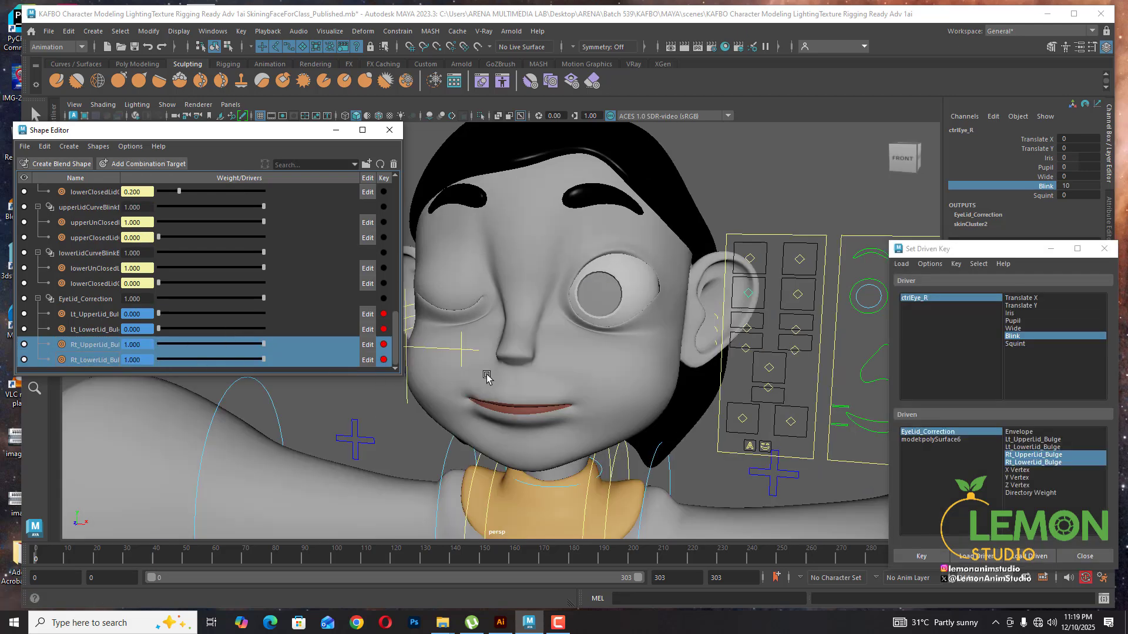
# Select the head mesh and minimize the Set Driven Key and Shape Editor windows
pyautogui.click(543, 274)
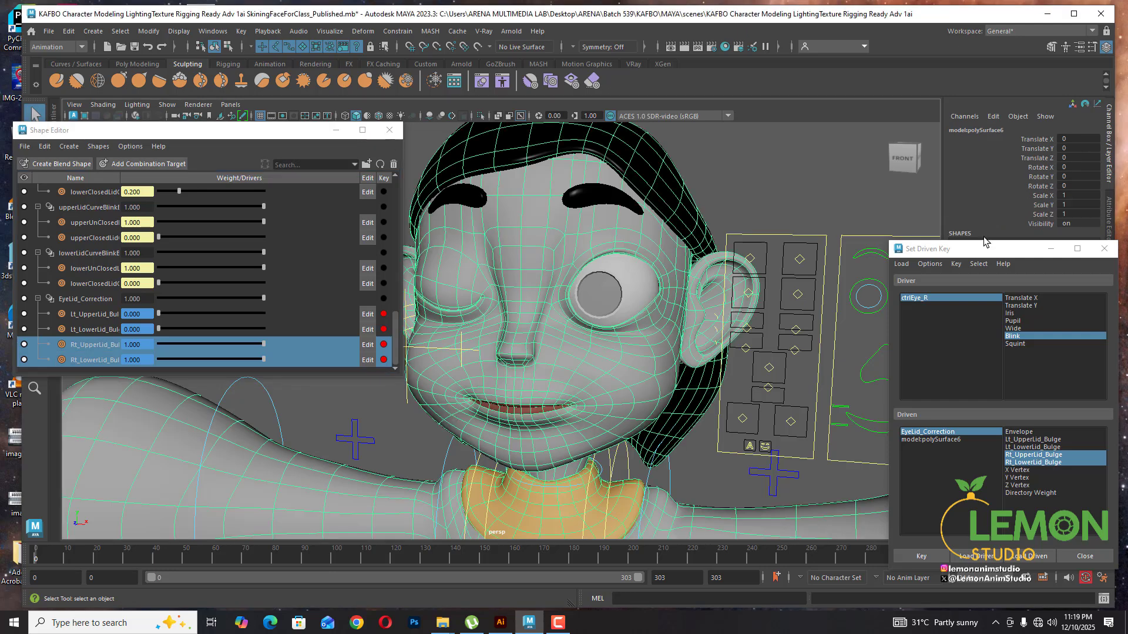
pyautogui.moveTo(984, 242); pyautogui.dragTo(863, 243)
pyautogui.click(930, 249)
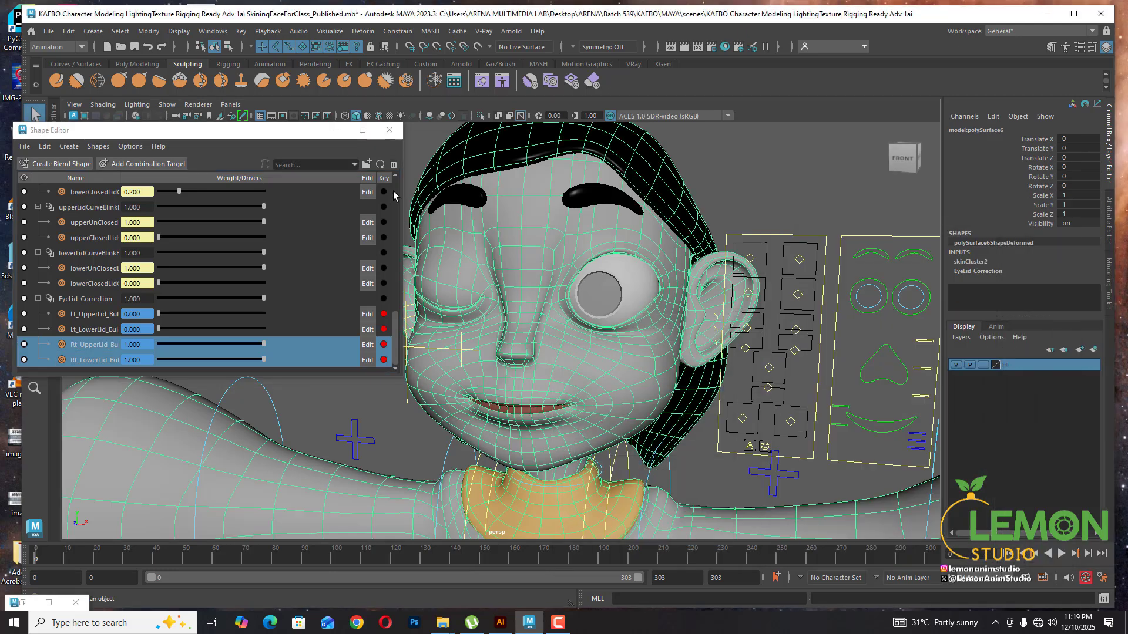
pyautogui.click(336, 130)
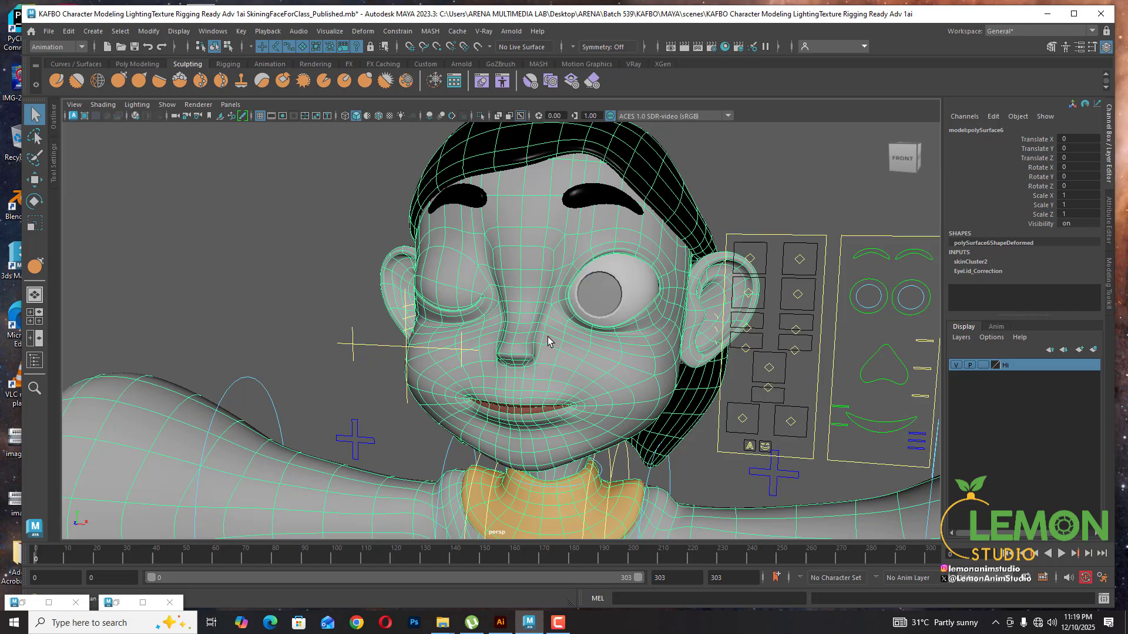
# Start the Paint Blend Shape Weights tool for EyeLid_Correction on the head mesh and show its tool settings
pyautogui.keyDown('alt'); pyautogui.moveTo(547, 341); pyautogui.dragTo(550, 263); pyautogui.keyUp('alt')
pyautogui.rightClick(550, 265)
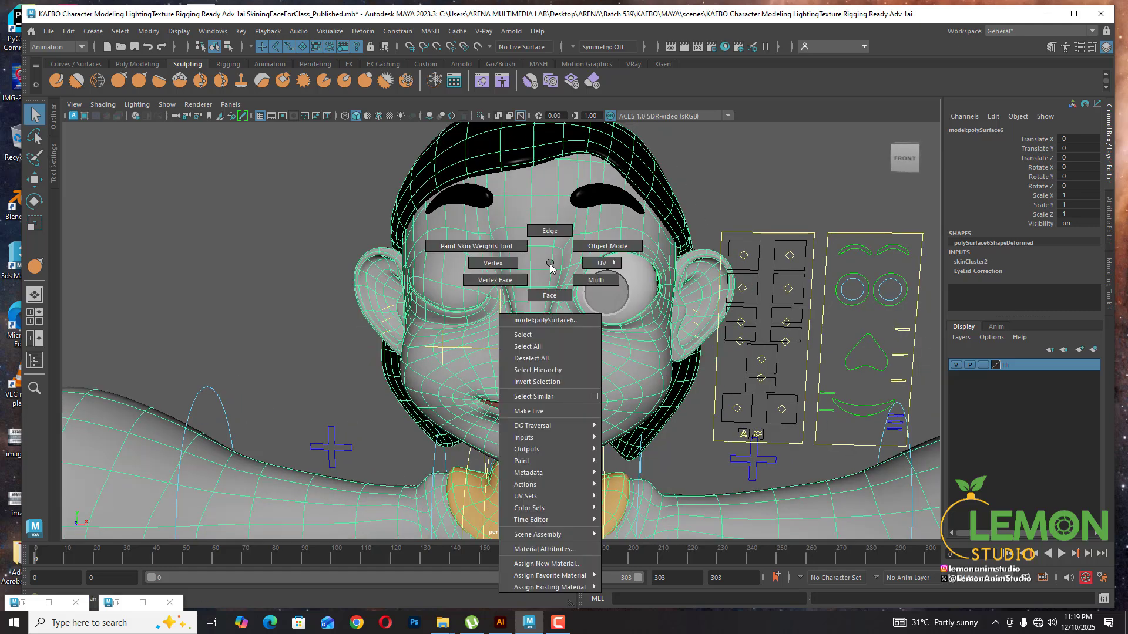
pyautogui.moveTo(558, 453)
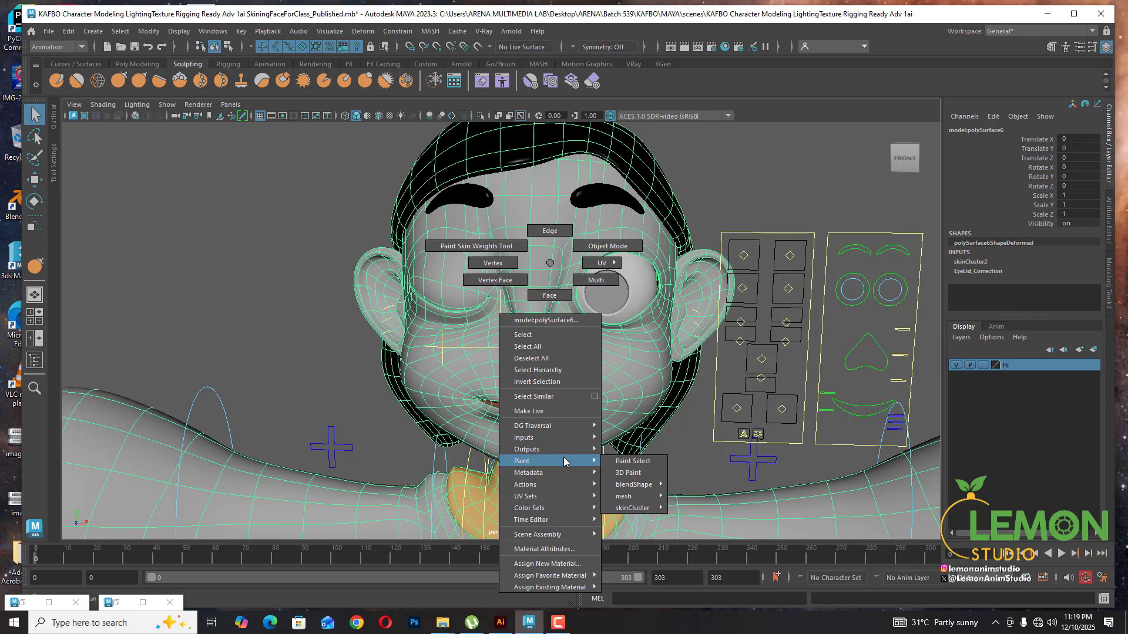
pyautogui.moveTo(628, 483)
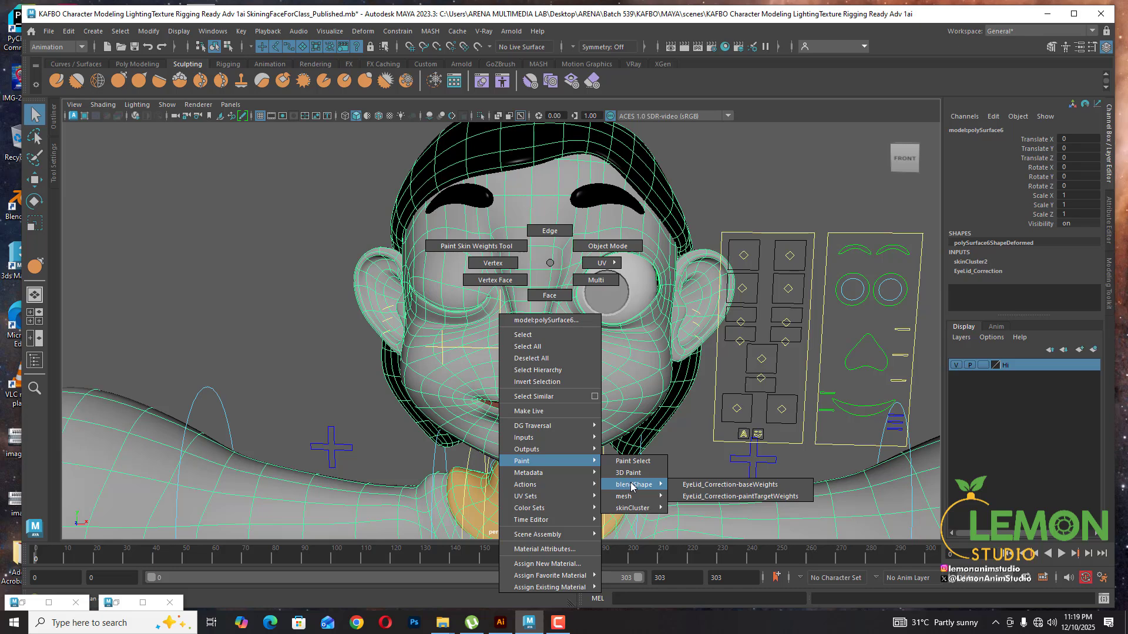
pyautogui.click(693, 490)
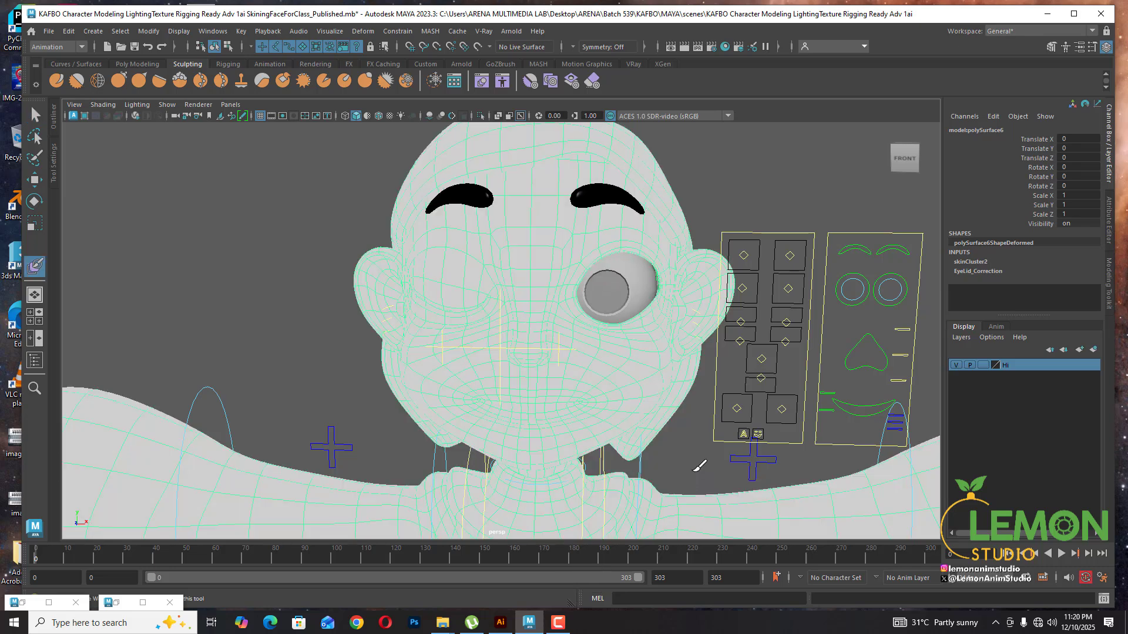
pyautogui.scroll(-10, 659, 386)
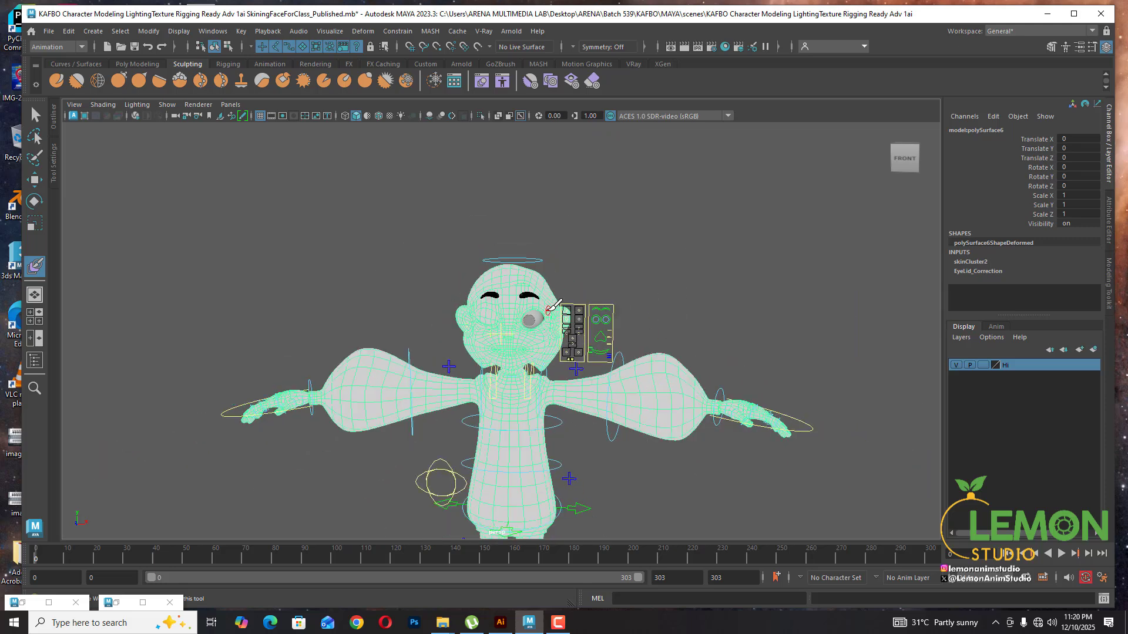
pyautogui.doubleClick(35, 265)
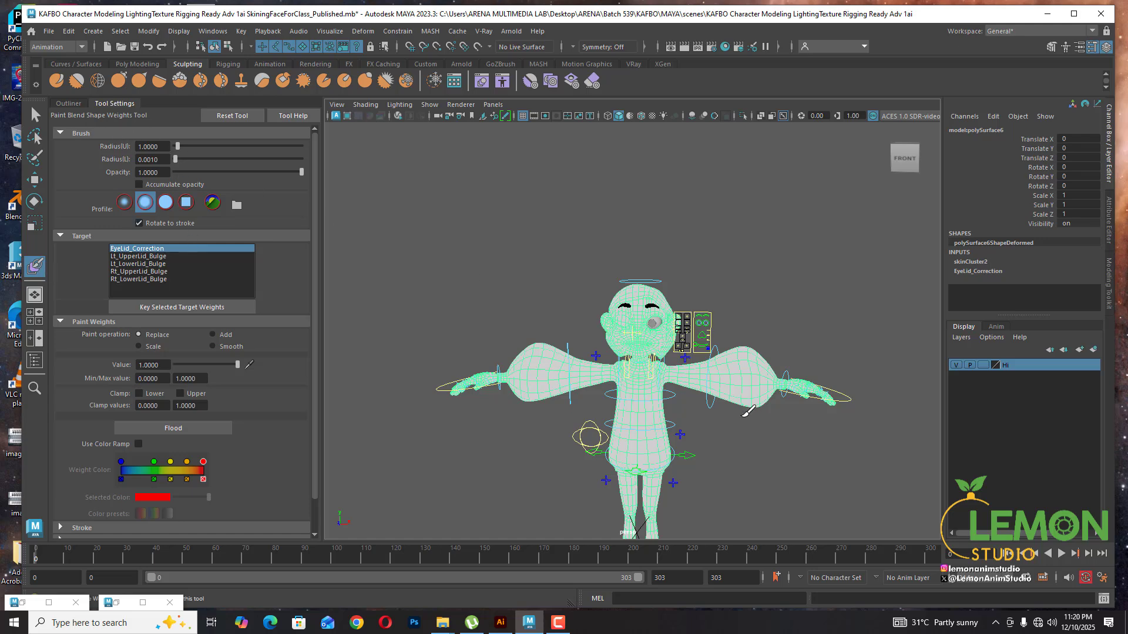
# Compare the weight maps of the Lt and Rt upper and lower lid bulge targets on the head
pyautogui.scroll(5, 693, 355)
pyautogui.keyDown('alt'); pyautogui.moveTo(693, 362); pyautogui.dragTo(608, 366, button='middle'); pyautogui.keyUp('alt')
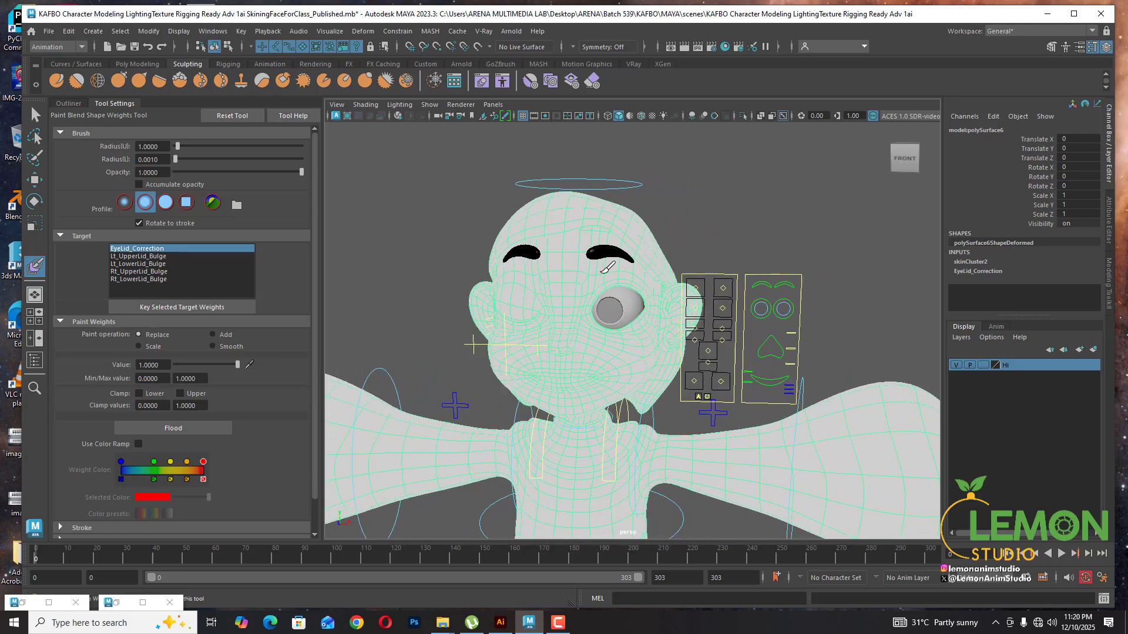
pyautogui.click(134, 265)
pyautogui.click(139, 272)
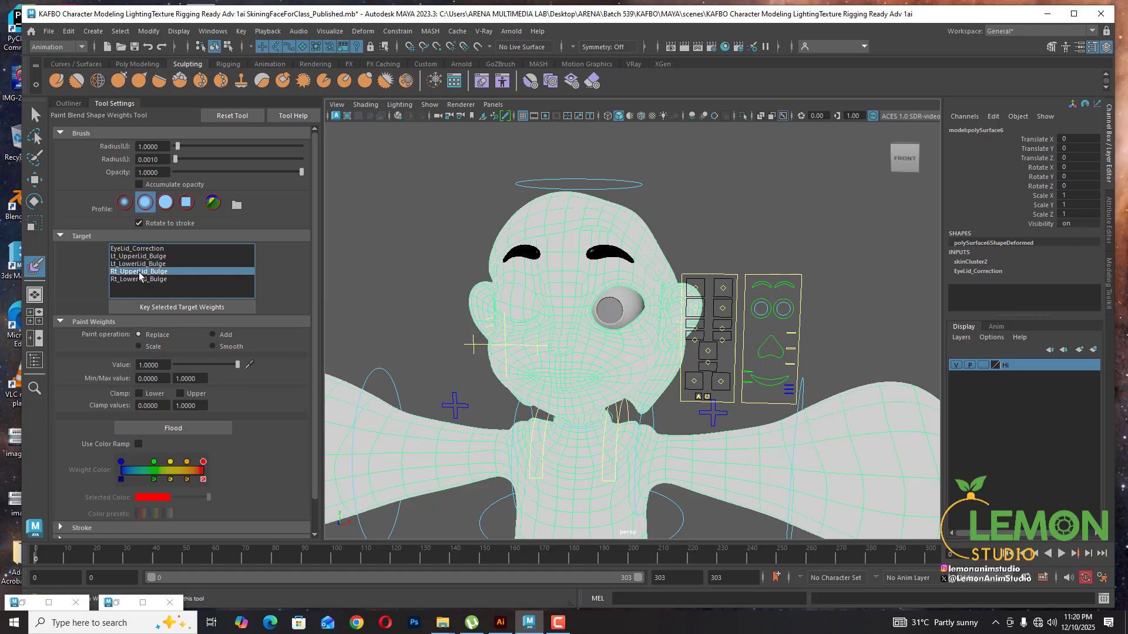
pyautogui.click(141, 279)
pyautogui.click(140, 272)
pyautogui.click(139, 265)
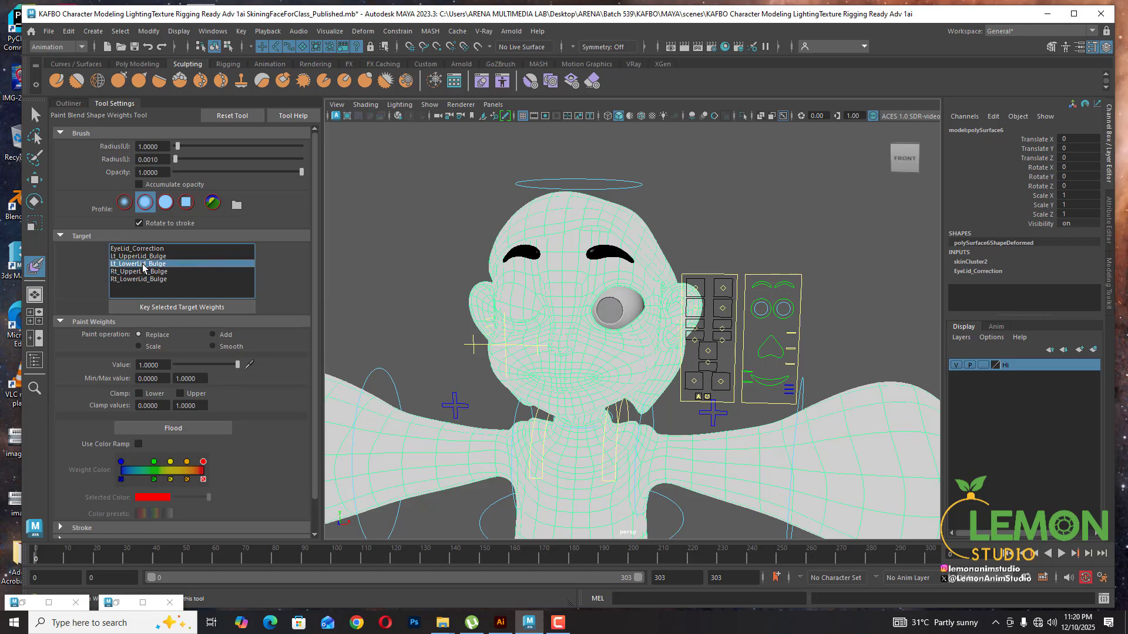
pyautogui.click(142, 257)
pyautogui.click(141, 272)
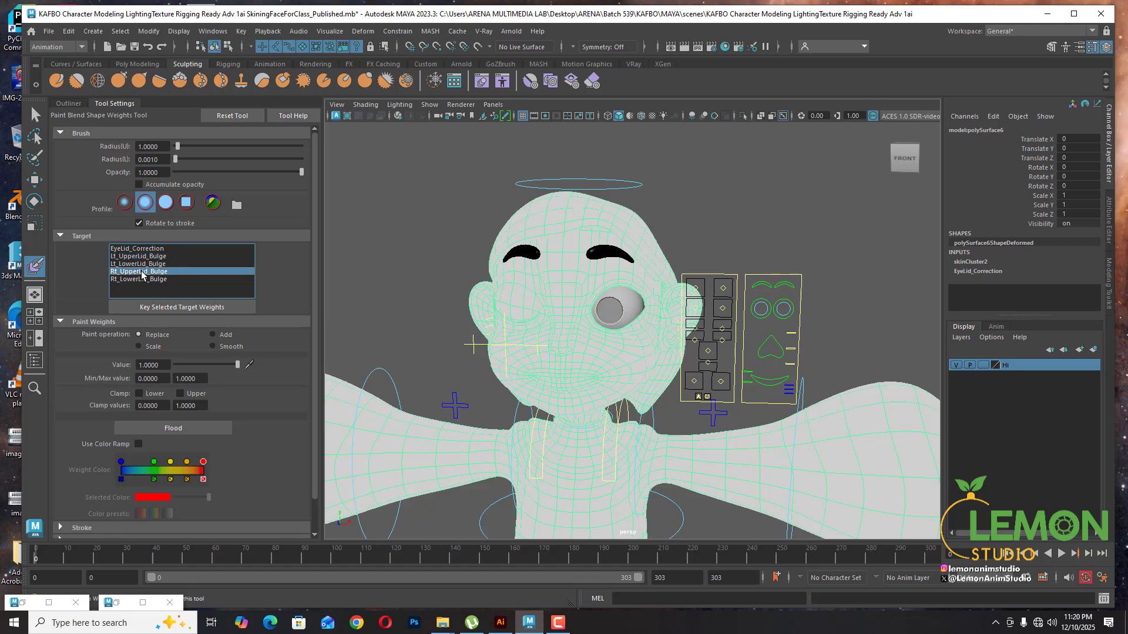
pyautogui.click(147, 264)
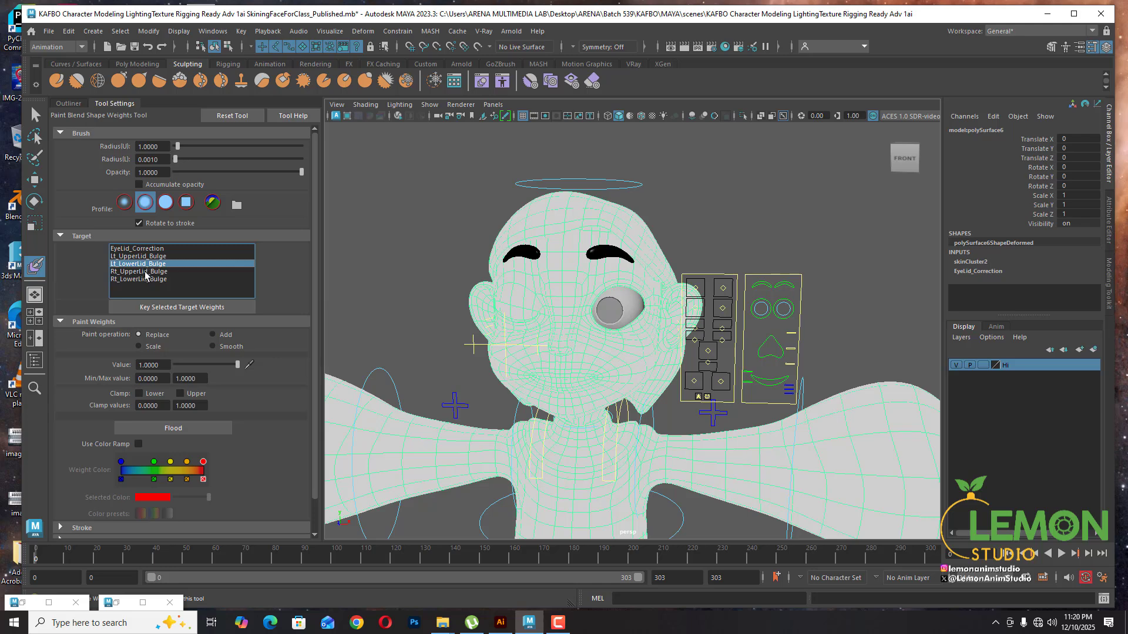
pyautogui.click(146, 273)
pyautogui.click(144, 280)
pyautogui.click(143, 274)
pyautogui.click(146, 280)
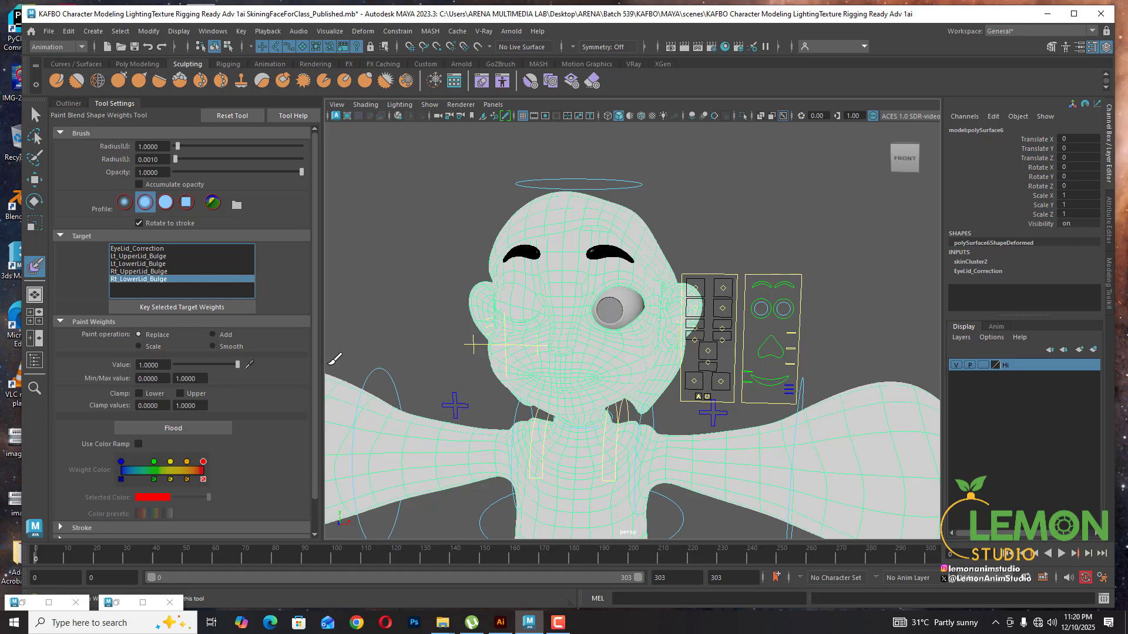
# Paint the Rt_UpperLid_Bulge target weights with value 0 around the rim of the character's left eye
pyautogui.moveTo(237, 365); pyautogui.dragTo(171, 368)
pyautogui.click(162, 272)
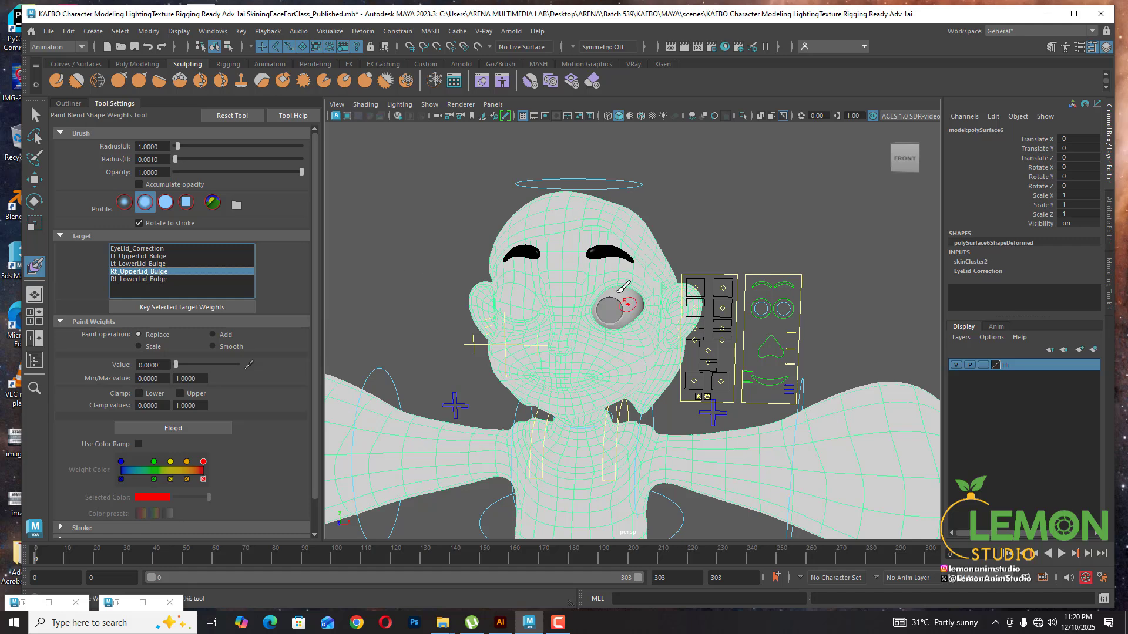
pyautogui.scroll(3, 572, 280)
pyautogui.moveTo(572, 280)
pyautogui.mouseDown()
pyautogui.moveTo(622, 249)
pyautogui.moveTo(643, 259)
pyautogui.mouseUp()
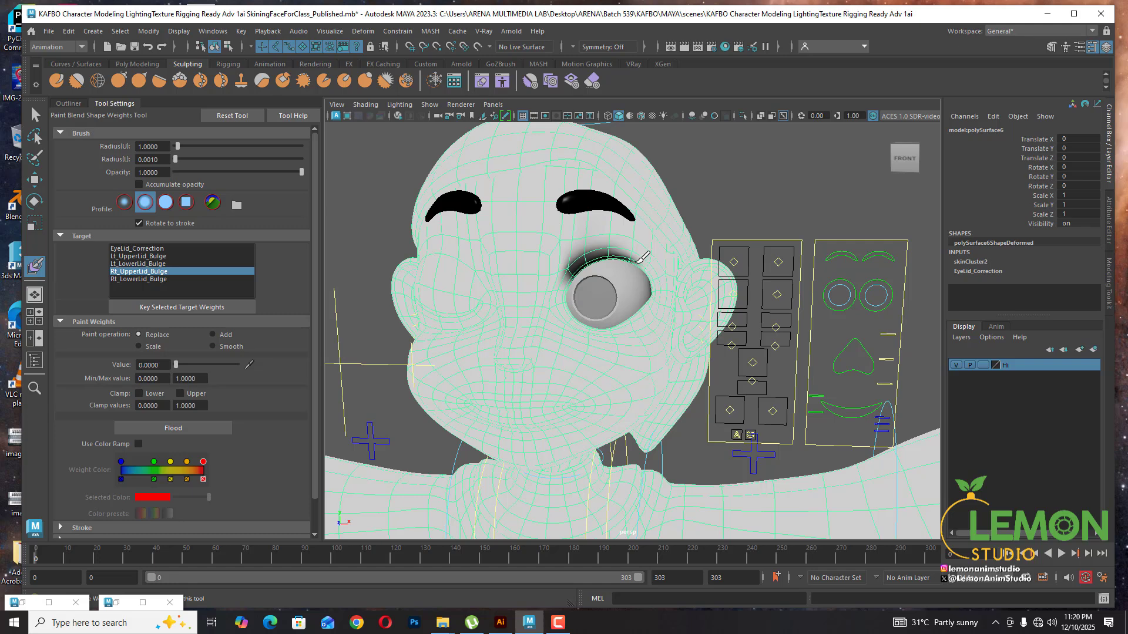
pyautogui.scroll(3, 644, 257)
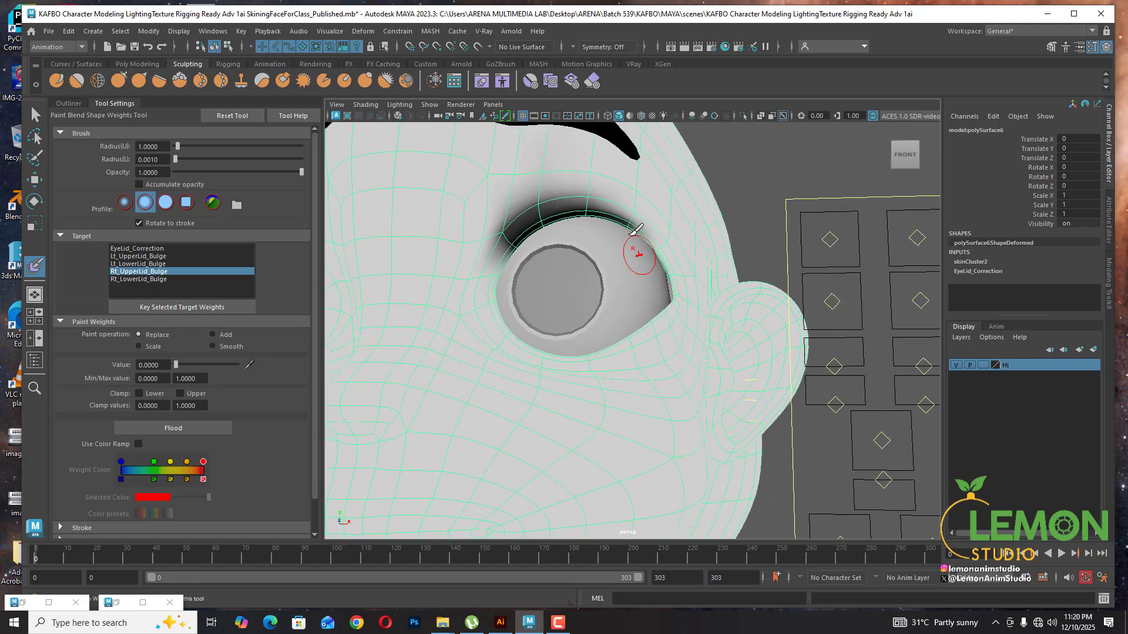
pyautogui.moveTo(638, 230)
pyautogui.mouseDown()
pyautogui.moveTo(511, 236)
pyautogui.moveTo(491, 276)
pyautogui.moveTo(496, 252)
pyautogui.moveTo(491, 309)
pyautogui.moveTo(517, 339)
pyautogui.moveTo(658, 324)
pyautogui.mouseUp()
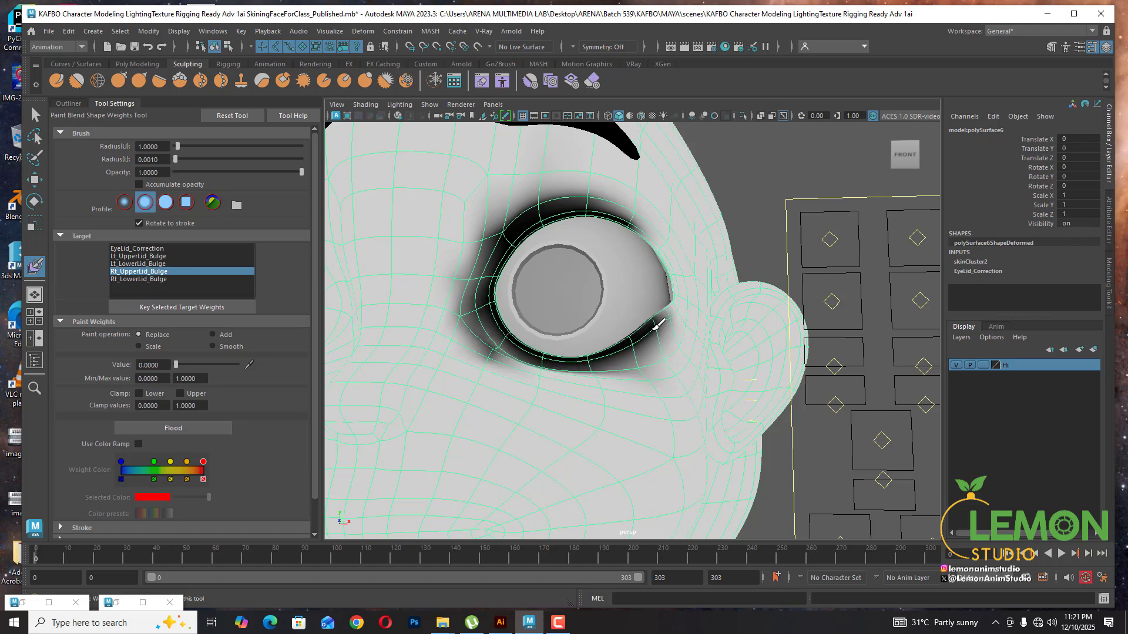
pyautogui.keyDown('alt'); pyautogui.moveTo(840, 296); pyautogui.dragTo(815, 285, button='middle'); pyautogui.keyUp('alt')
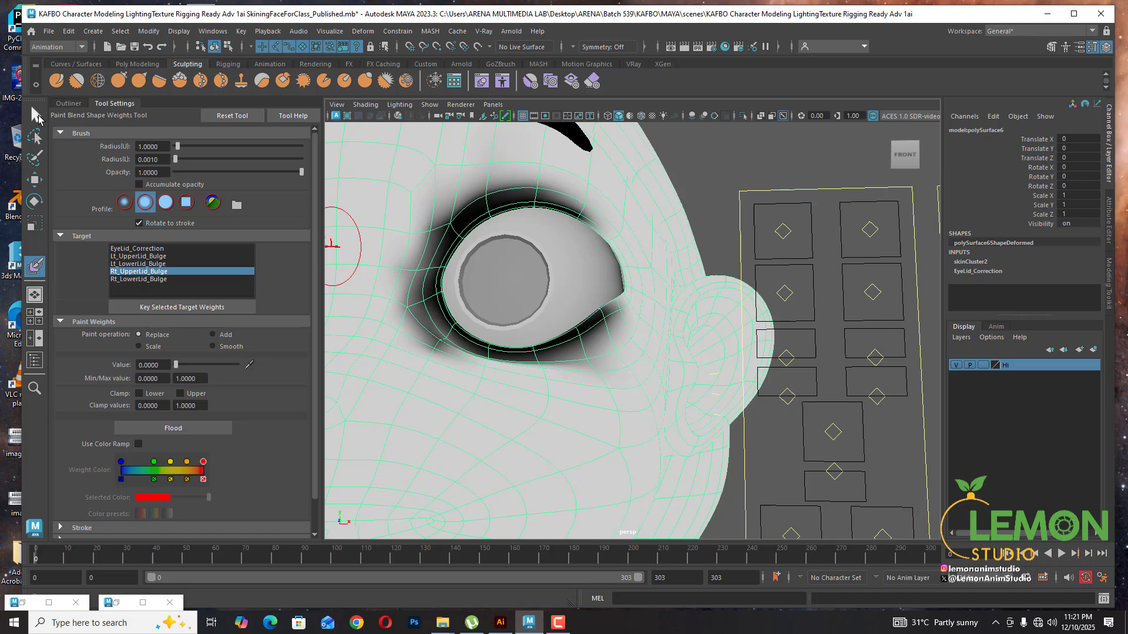
# Leave weight painting and set the left eye control's Blink to 10 to test the closed lid
pyautogui.click(37, 117)
pyautogui.click(873, 292)
pyautogui.scroll(-5, 852, 305)
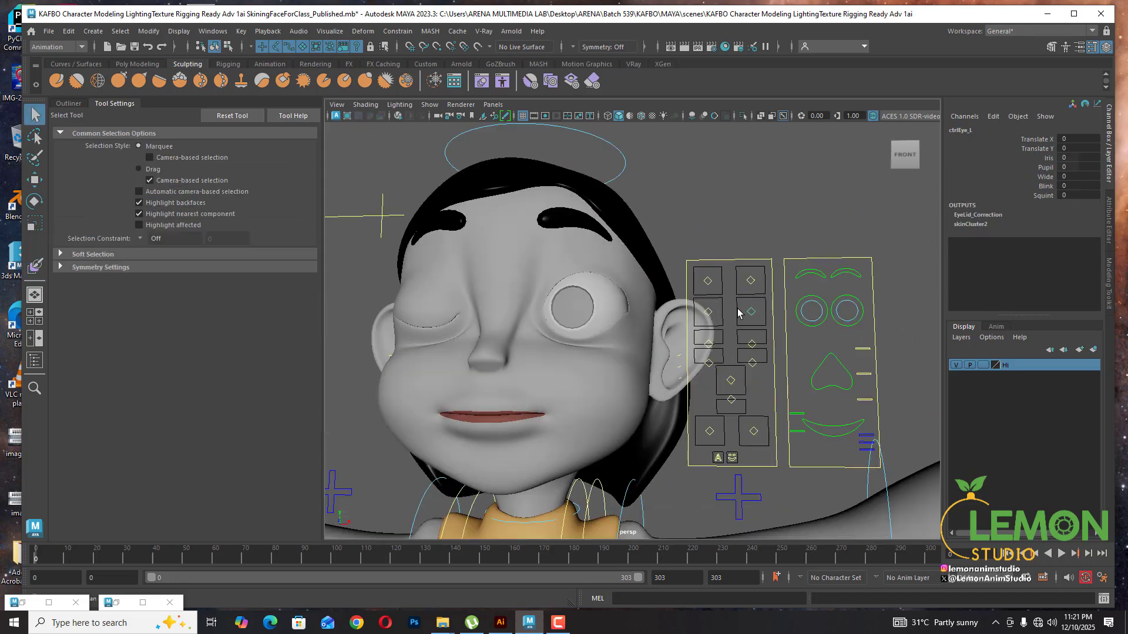
pyautogui.click(1045, 186)
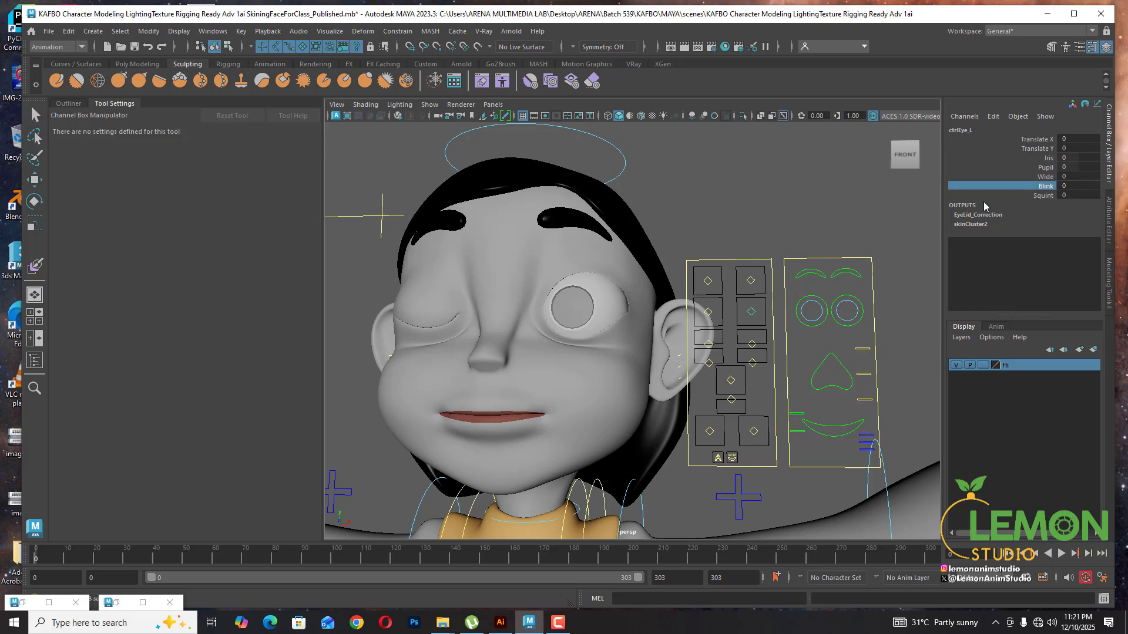
pyautogui.moveTo(904, 176); pyautogui.dragTo(866, 201, button='middle')
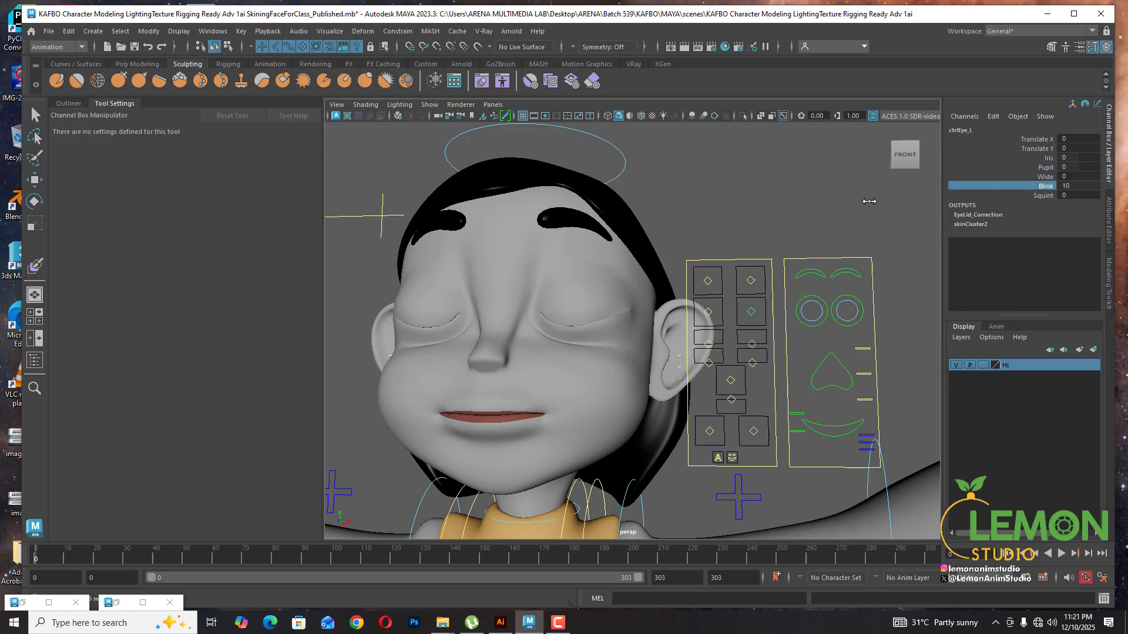
# Inspect both closed eyelids up close from the front and both sides, comparing their bulges and lid lines
pyautogui.scroll(5, 685, 296)
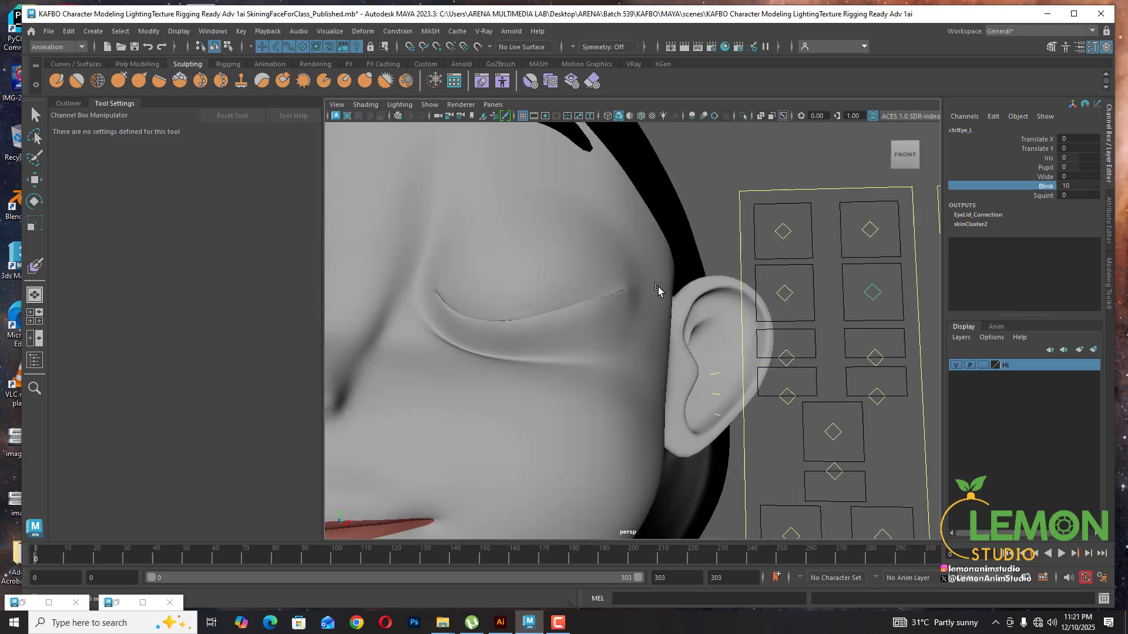
pyautogui.keyDown('alt'); pyautogui.moveTo(684, 296); pyautogui.dragTo(710, 272); pyautogui.keyUp('alt')
pyautogui.scroll(-6, 674, 289)
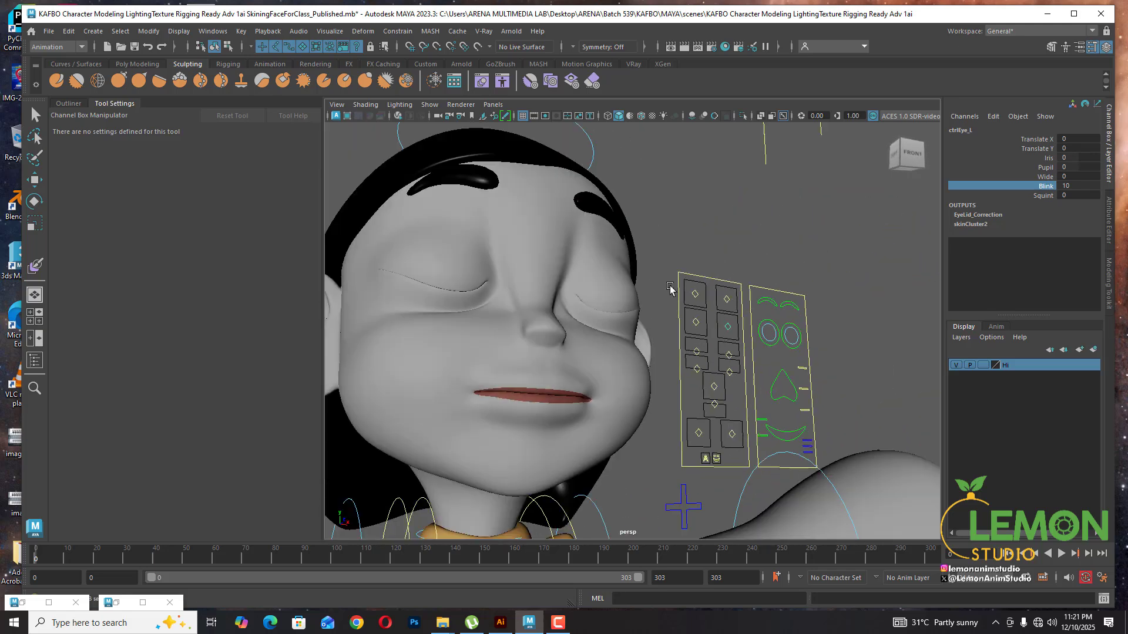
pyautogui.keyDown('alt'); pyautogui.moveTo(589, 282); pyautogui.dragTo(653, 284, button='middle'); pyautogui.keyUp('alt')
pyautogui.scroll(6, 493, 291)
pyautogui.keyDown('alt'); pyautogui.moveTo(733, 302); pyautogui.dragTo(598, 294); pyautogui.keyUp('alt')
pyautogui.keyDown('alt'); pyautogui.moveTo(513, 305); pyautogui.dragTo(633, 299); pyautogui.keyUp('alt')
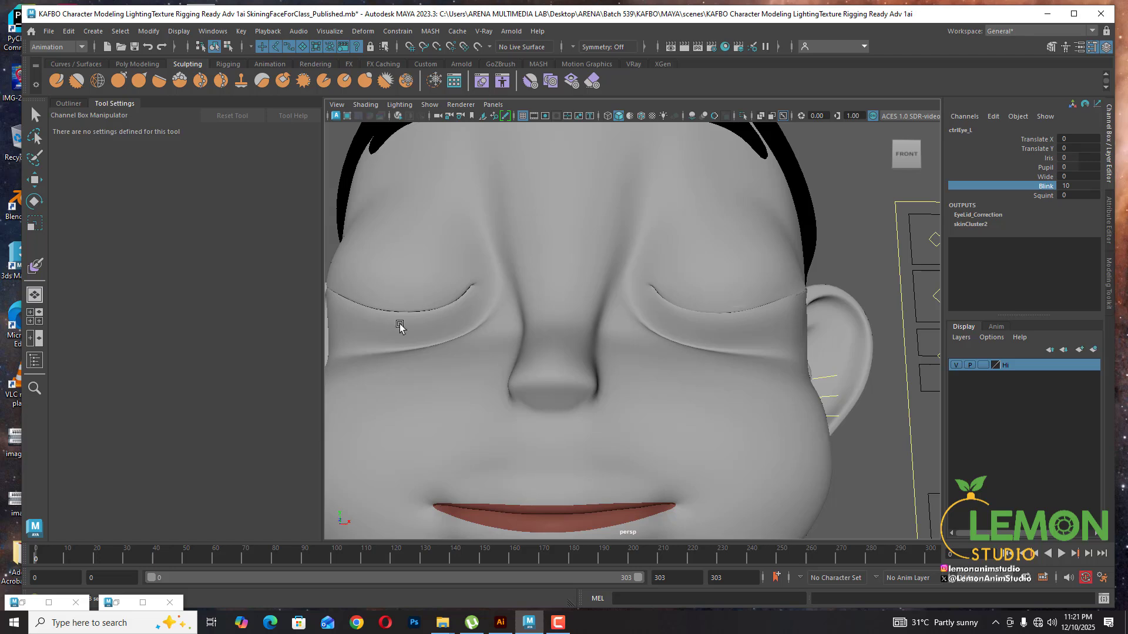
pyautogui.keyDown('alt'); pyautogui.moveTo(781, 332); pyautogui.dragTo(727, 341); pyautogui.keyUp('alt')
pyautogui.scroll(2, 763, 322)
pyautogui.keyDown('alt'); pyautogui.moveTo(801, 311); pyautogui.dragTo(740, 331, button='middle'); pyautogui.keyUp('alt')
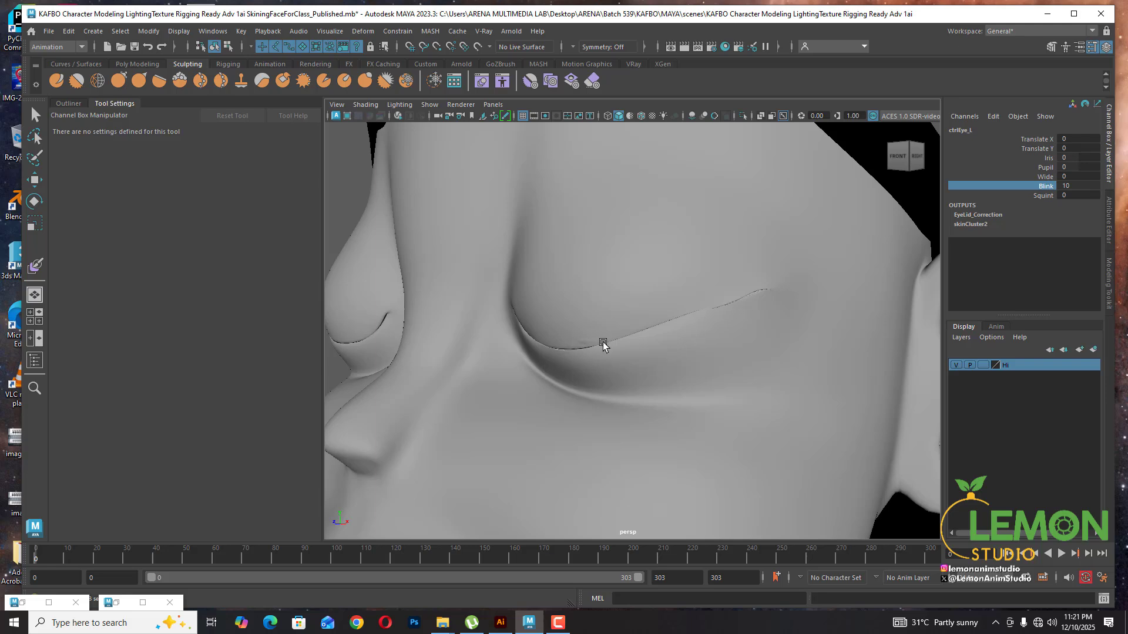
pyautogui.scroll(-5, 603, 346)
pyautogui.keyDown('alt'); pyautogui.moveTo(604, 346); pyautogui.dragTo(570, 342); pyautogui.keyUp('alt')
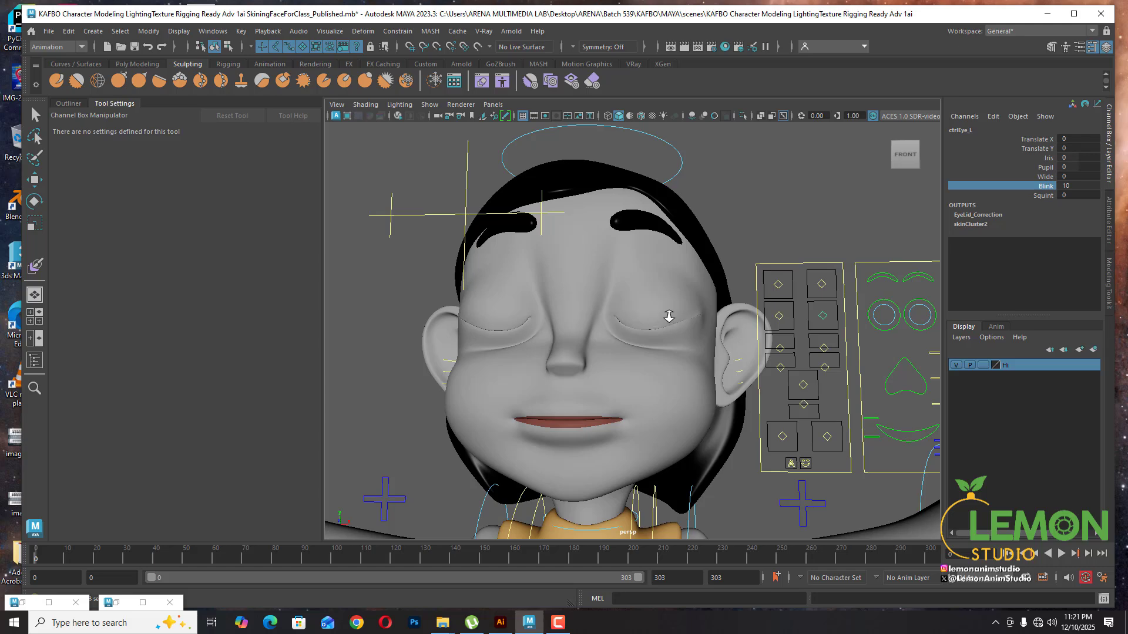
pyautogui.scroll(3, 668, 316)
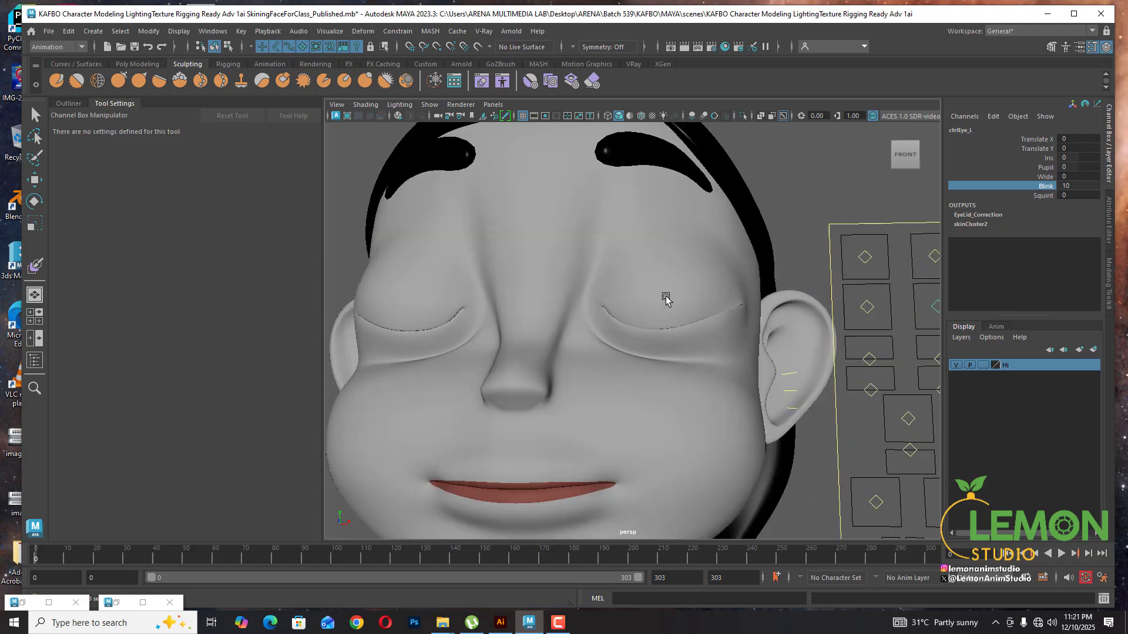
pyautogui.keyDown('alt'); pyautogui.moveTo(888, 325); pyautogui.dragTo(833, 328, button='middle'); pyautogui.keyUp('alt')
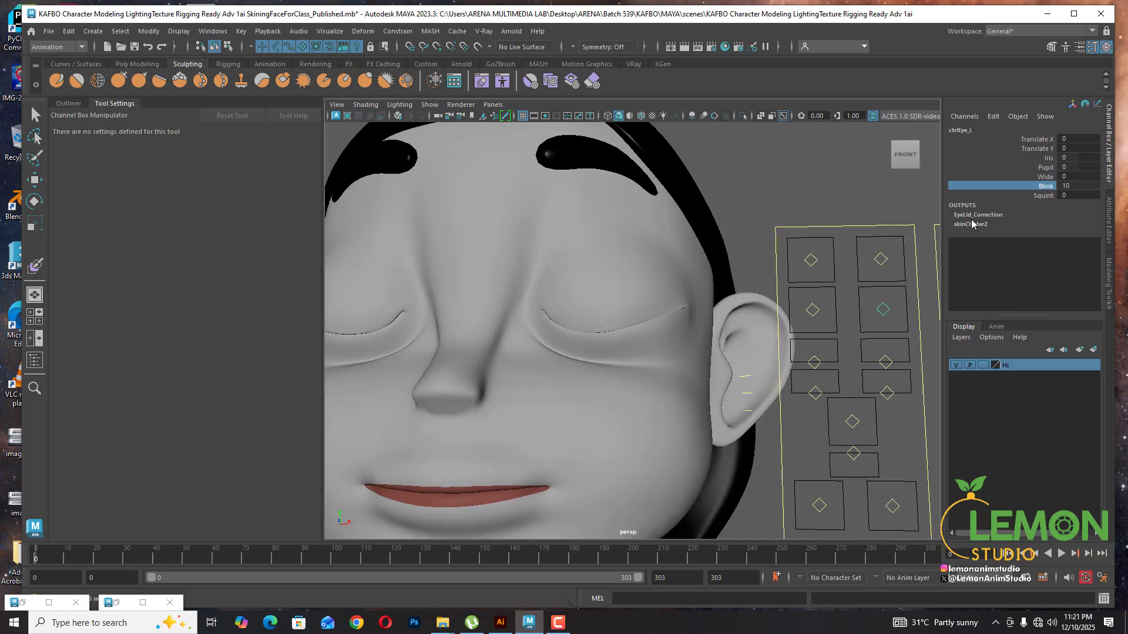
# Return the left eye control's Blink to 0 and set up blend shape weight painting on the head for the Rt_UpperLid_Bulge target
pyautogui.moveTo(872, 226); pyautogui.dragTo(644, 283, button='middle')
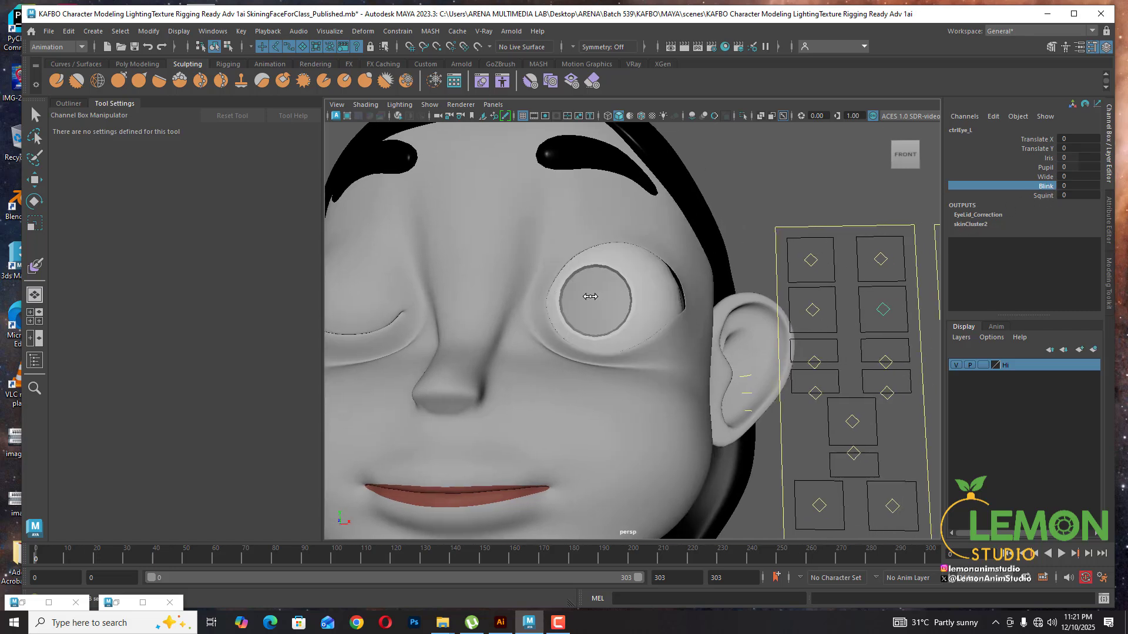
pyautogui.keyDown('alt'); pyautogui.moveTo(593, 364); pyautogui.dragTo(626, 379); pyautogui.keyUp('alt')
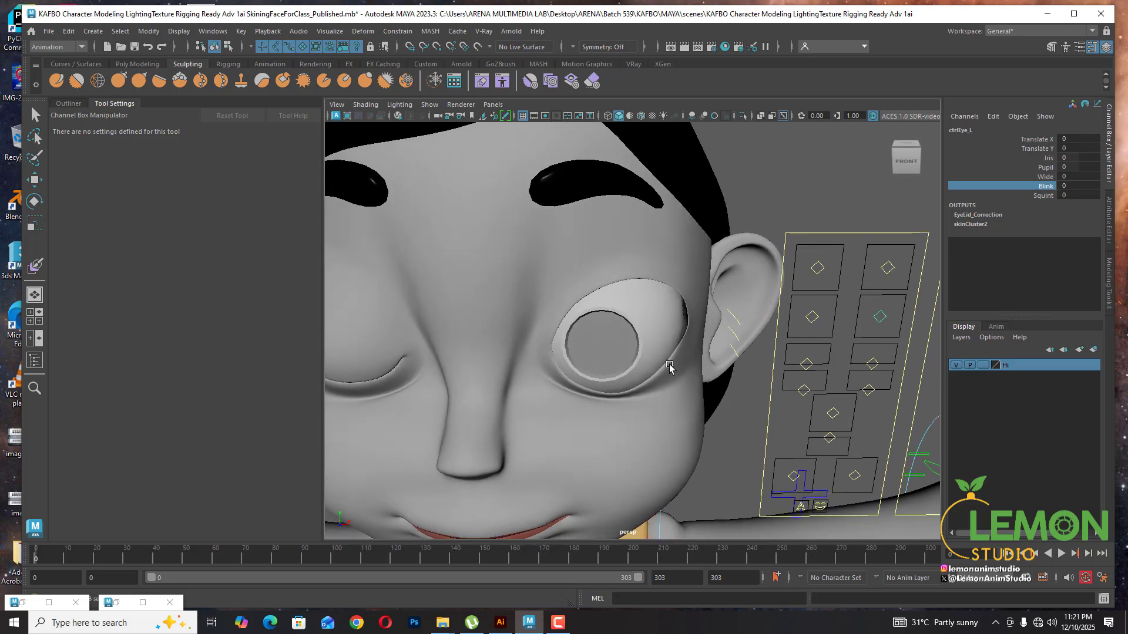
pyautogui.click(33, 268)
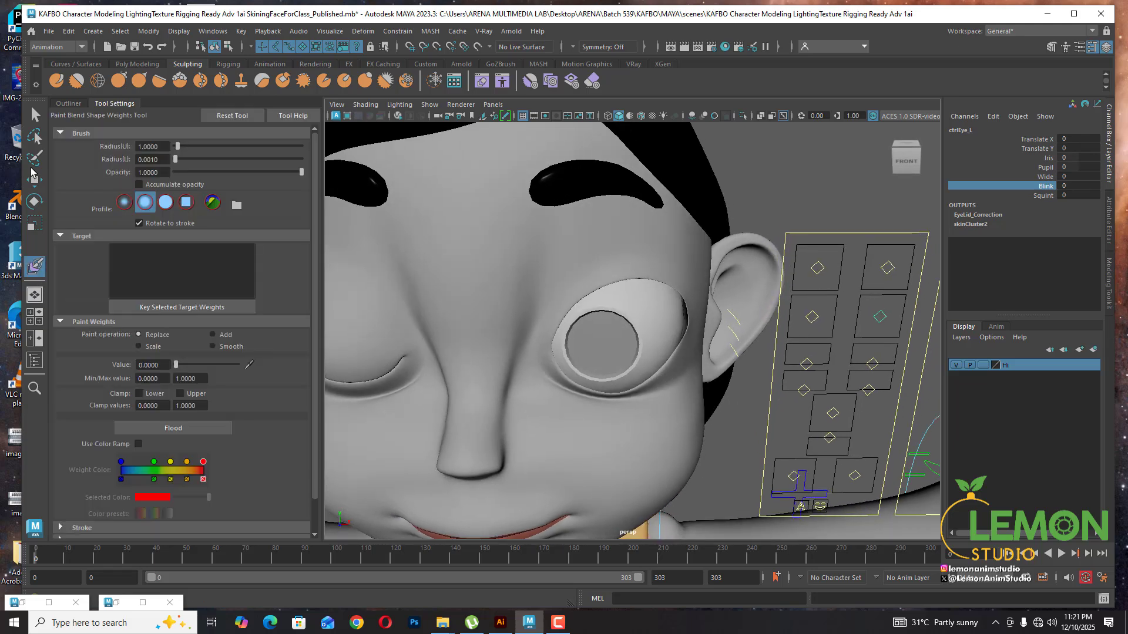
pyautogui.click(36, 115)
pyautogui.click(541, 269)
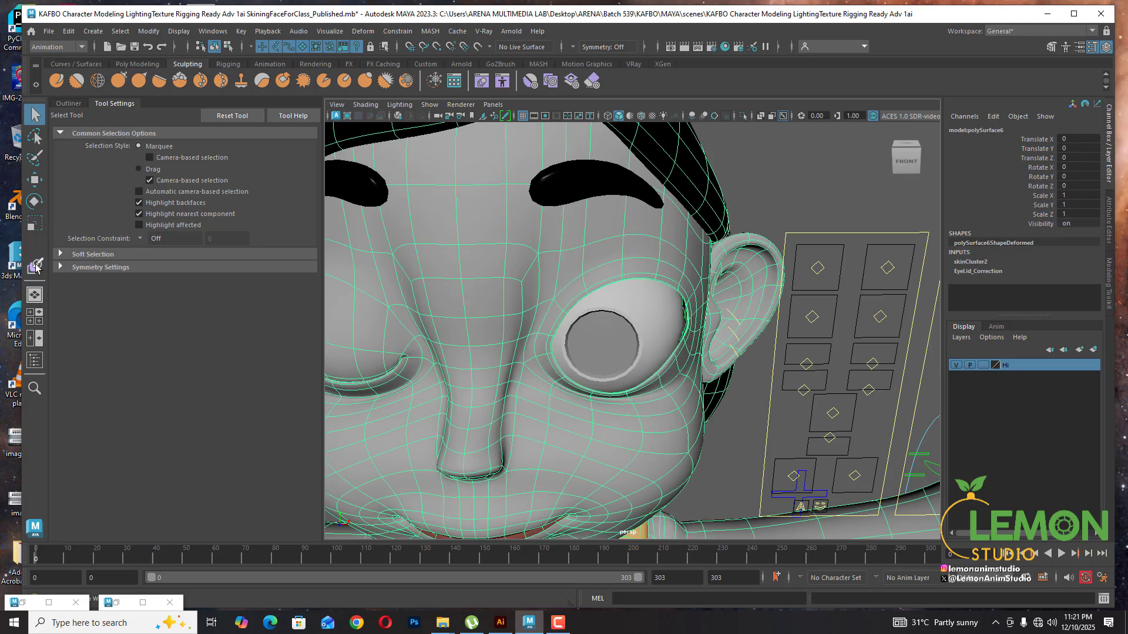
pyautogui.click(36, 267)
pyautogui.click(134, 272)
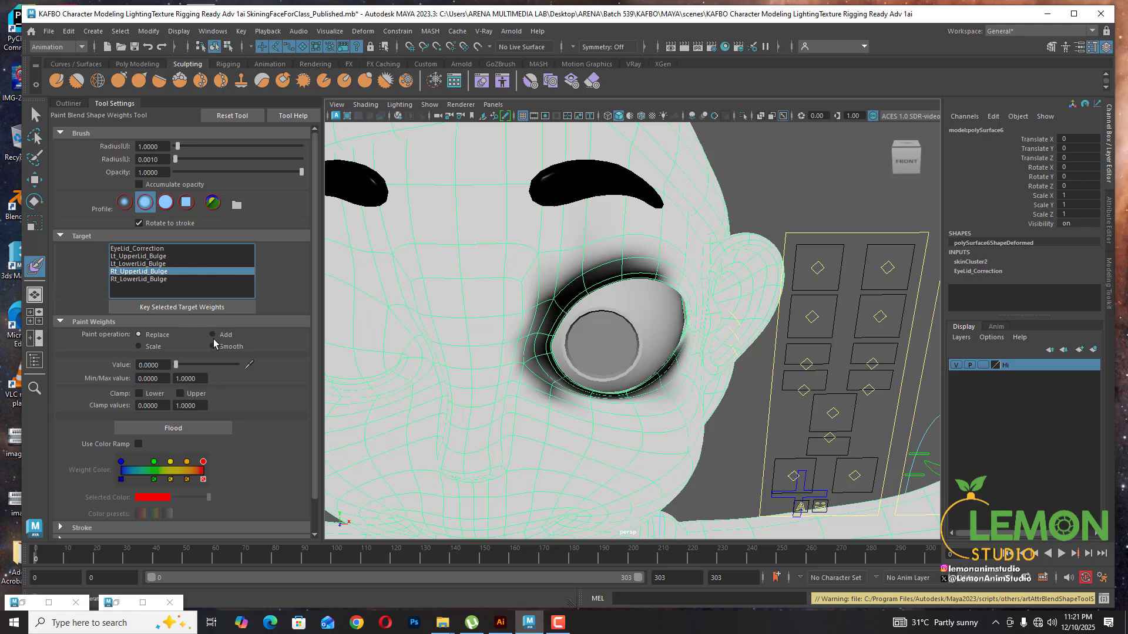
# Widen the value 0 area of Rt_UpperLid_Bulge around the character's left eye, covering the brow side, lower lid and outer corner
pyautogui.moveTo(580, 320)
pyautogui.keyDown('alt'); pyautogui.mouseDown()
pyautogui.moveTo(641, 276)
pyautogui.moveTo(673, 271)
pyautogui.mouseUp(); pyautogui.keyUp('alt')
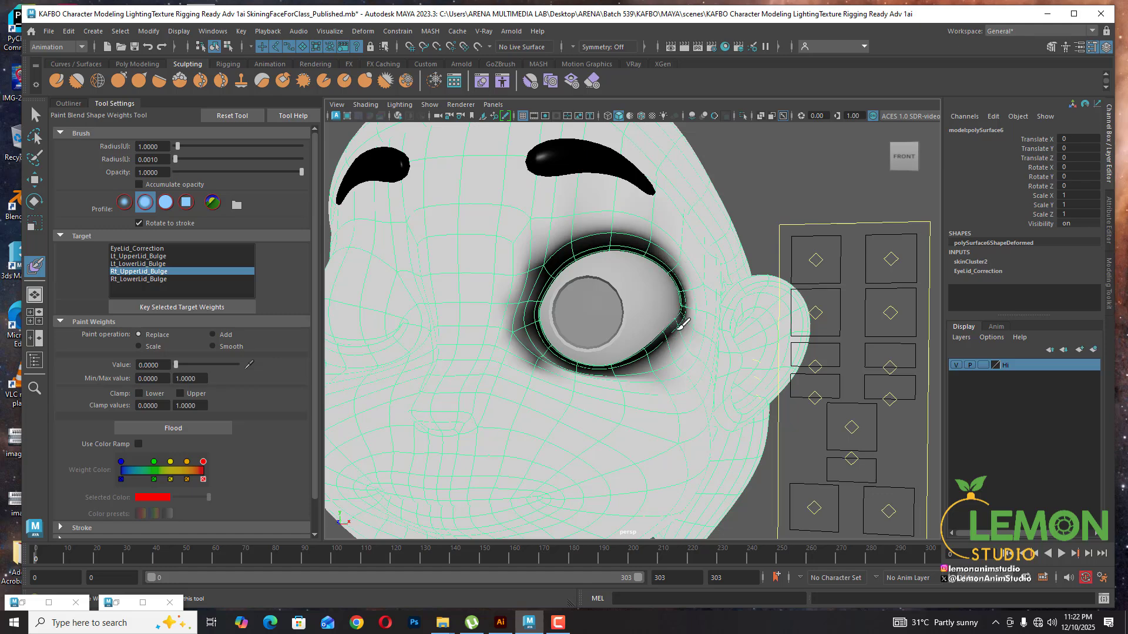
pyautogui.moveTo(659, 365); pyautogui.dragTo(685, 322)
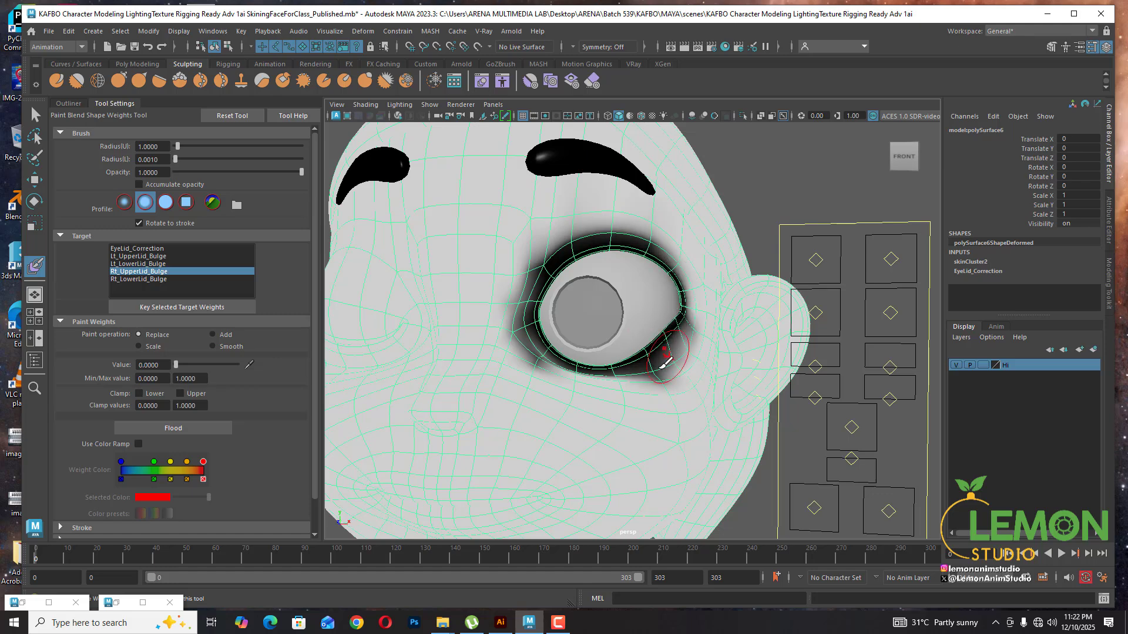
pyautogui.moveTo(666, 363)
pyautogui.mouseDown()
pyautogui.moveTo(576, 377)
pyautogui.moveTo(635, 383)
pyautogui.moveTo(607, 390)
pyautogui.moveTo(668, 371)
pyautogui.mouseUp()
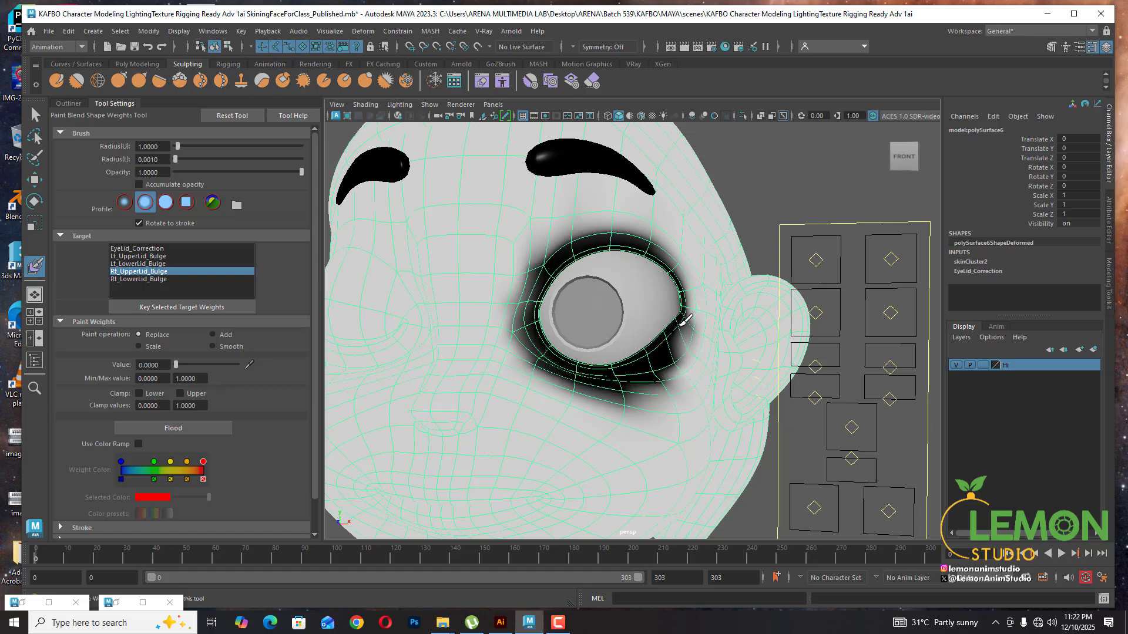
pyautogui.moveTo(684, 322); pyautogui.dragTo(688, 352)
pyautogui.moveTo(679, 267)
pyautogui.mouseDown()
pyautogui.moveTo(641, 230)
pyautogui.moveTo(542, 232)
pyautogui.moveTo(517, 322)
pyautogui.moveTo(520, 260)
pyautogui.mouseUp()
pyautogui.moveTo(549, 223)
pyautogui.mouseDown()
pyautogui.moveTo(515, 238)
pyautogui.moveTo(610, 213)
pyautogui.mouseUp()
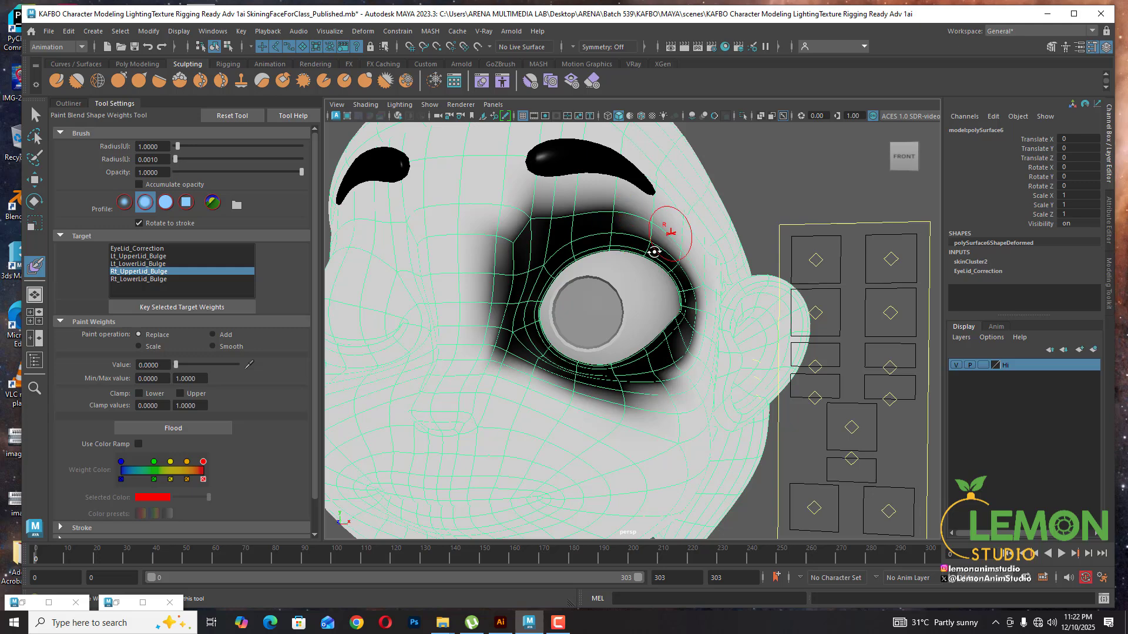
pyautogui.moveTo(654, 252)
pyautogui.keyDown('alt'); pyautogui.mouseDown()
pyautogui.moveTo(597, 245)
pyautogui.moveTo(711, 286)
pyautogui.moveTo(701, 332)
pyautogui.mouseUp(); pyautogui.keyUp('alt')
pyautogui.moveTo(651, 398); pyautogui.dragTo(611, 401)
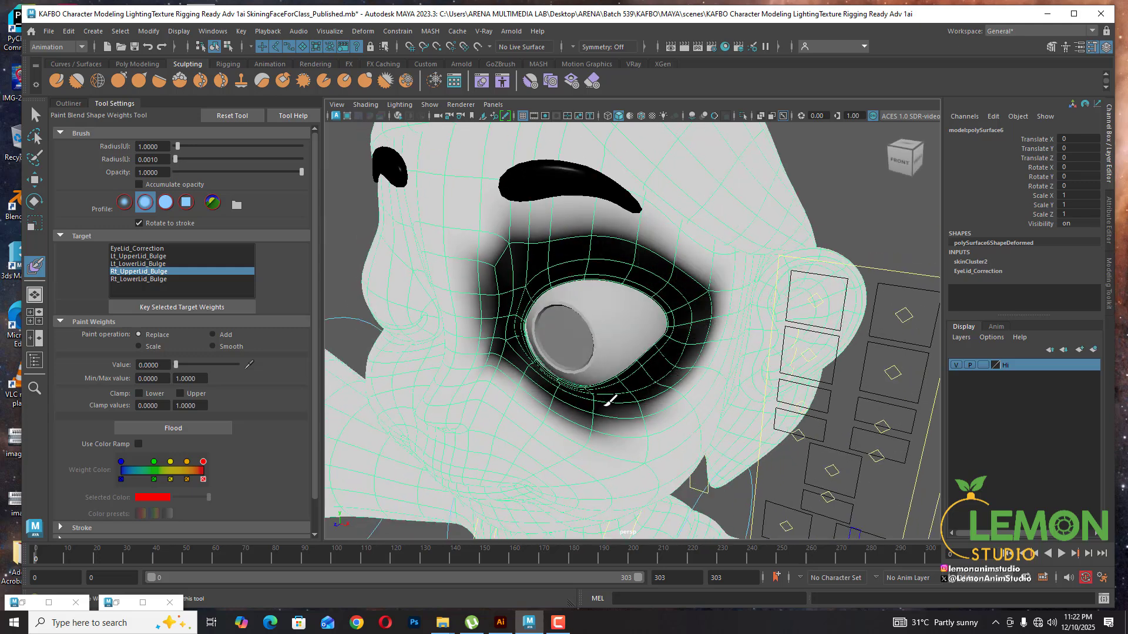
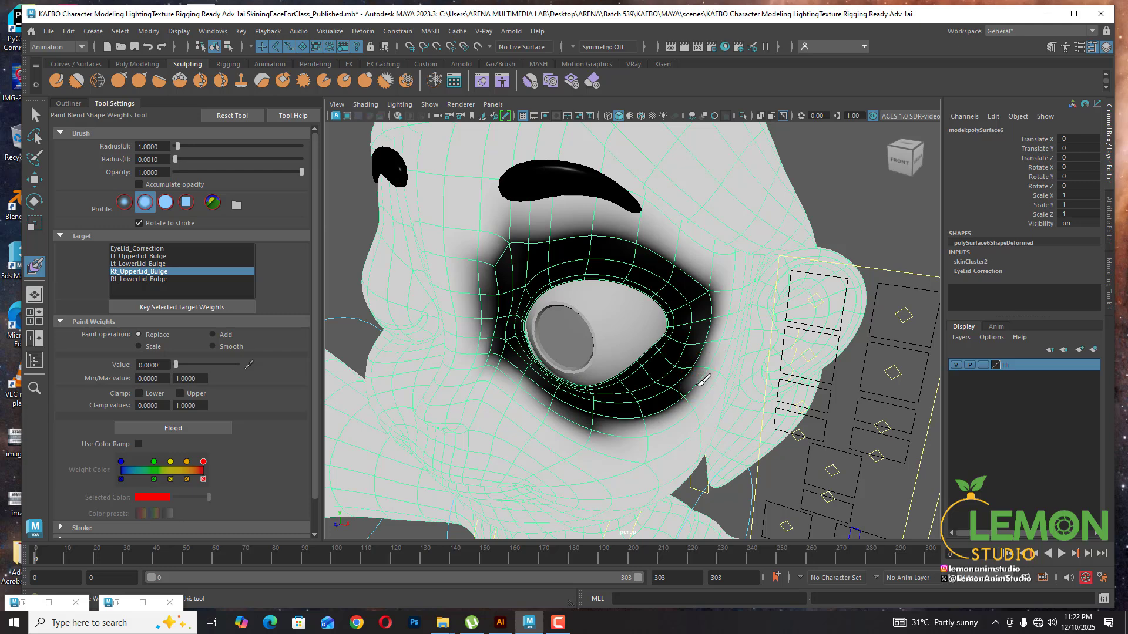
pyautogui.moveTo(704, 381); pyautogui.dragTo(693, 386)
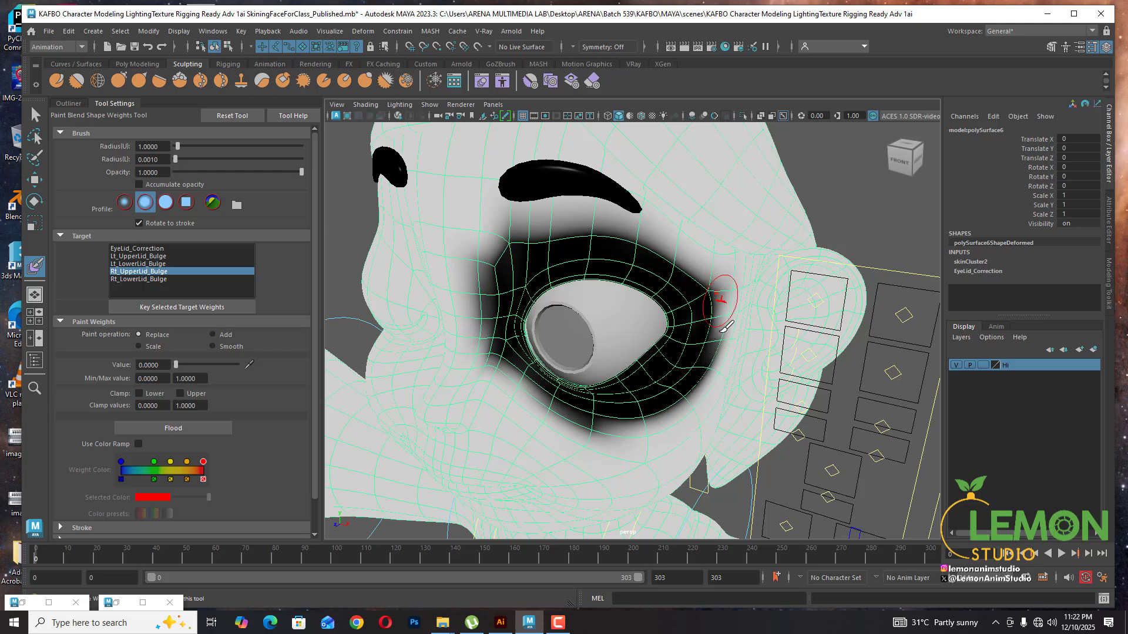
pyautogui.moveTo(723, 331); pyautogui.dragTo(718, 319)
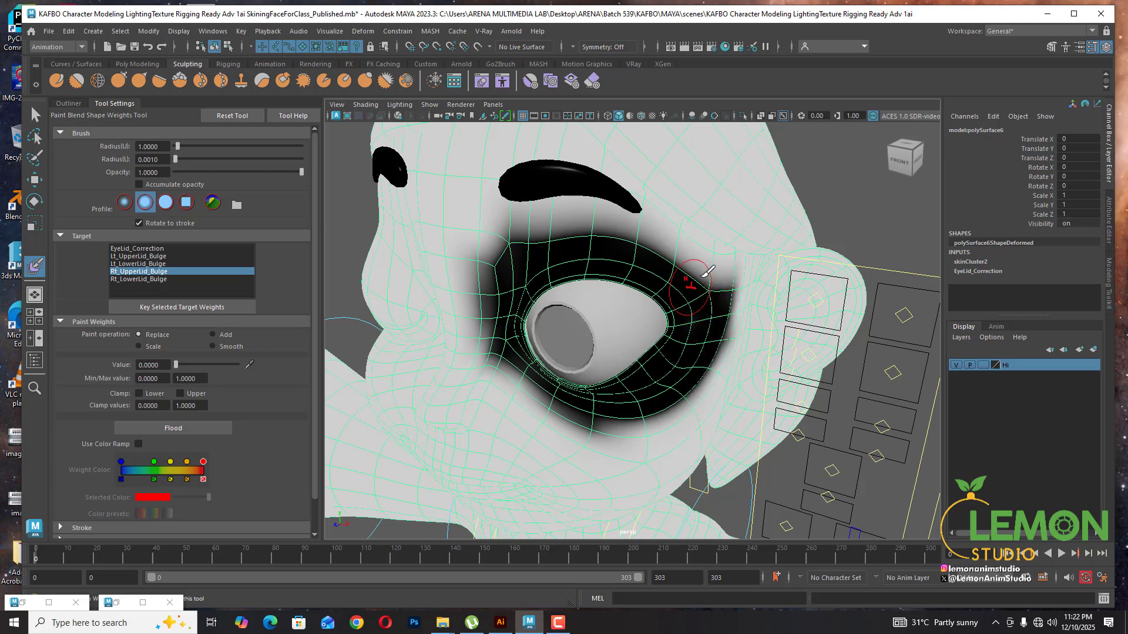
# Paint Rt_UpperLid_Bulge weights to 0 along the thin lid edge and inside the outer corner of the left eye
pyautogui.scroll(6, 579, 259)
pyautogui.moveTo(519, 262)
pyautogui.keyDown('alt'); pyautogui.mouseDown()
pyautogui.moveTo(457, 253)
pyautogui.moveTo(467, 229)
pyautogui.moveTo(523, 249)
pyautogui.moveTo(576, 253)
pyautogui.moveTo(529, 239)
pyautogui.moveTo(622, 241)
pyautogui.mouseUp(); pyautogui.keyUp('alt')
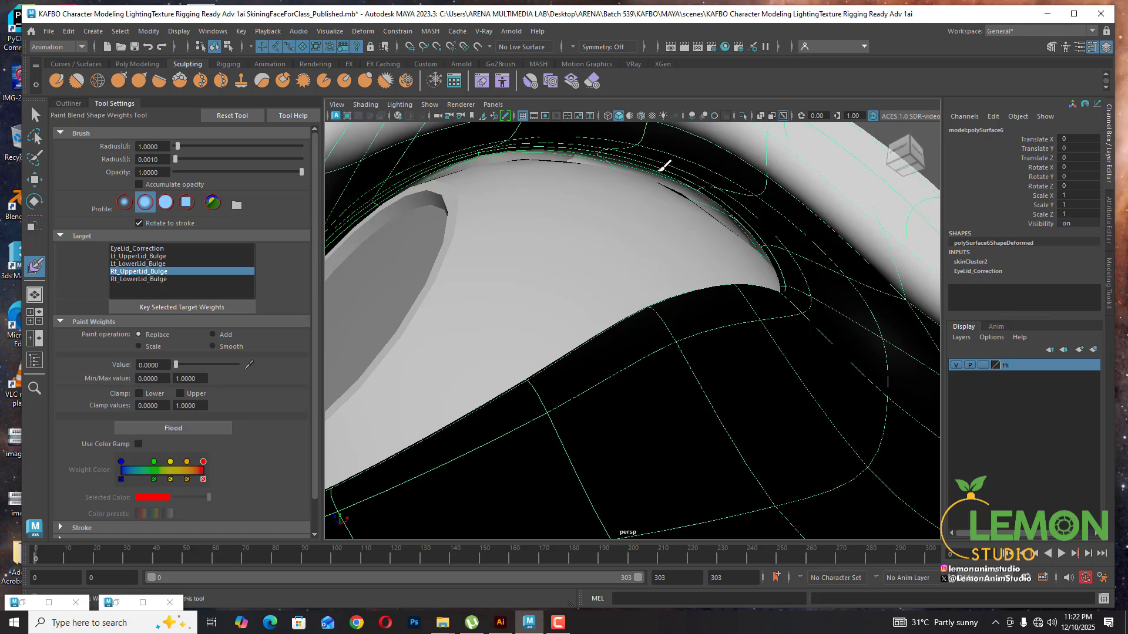
pyautogui.moveTo(660, 171)
pyautogui.mouseDown()
pyautogui.moveTo(527, 154)
pyautogui.moveTo(546, 155)
pyautogui.mouseUp()
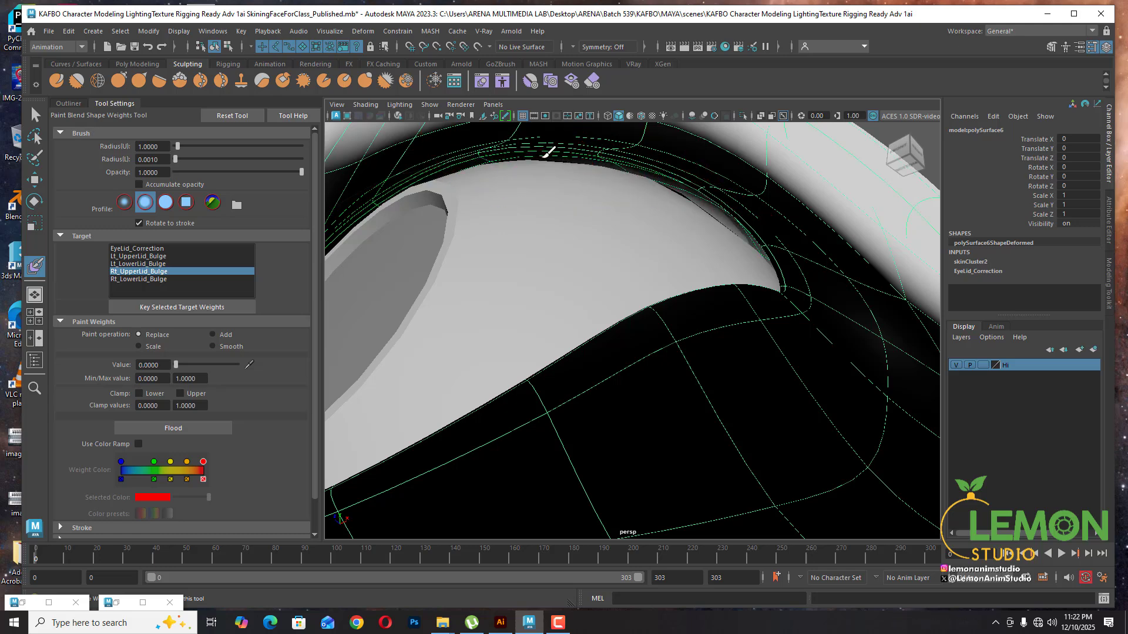
pyautogui.moveTo(729, 208)
pyautogui.keyDown('alt'); pyautogui.mouseDown()
pyautogui.moveTo(770, 253)
pyautogui.moveTo(782, 322)
pyautogui.mouseUp(); pyautogui.keyUp('alt')
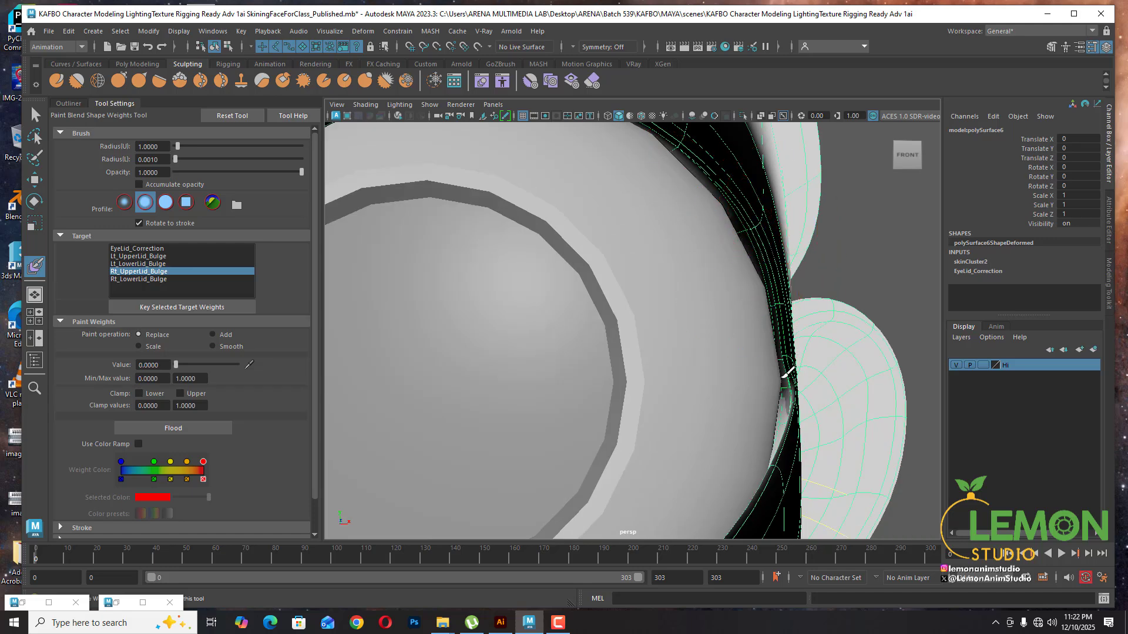
pyautogui.moveTo(790, 407)
pyautogui.mouseDown()
pyautogui.moveTo(800, 348)
pyautogui.moveTo(794, 443)
pyautogui.moveTo(797, 388)
pyautogui.mouseUp()
pyautogui.keyDown('alt'); pyautogui.moveTo(796, 388); pyautogui.dragTo(797, 357, button='middle'); pyautogui.keyUp('alt')
pyautogui.moveTo(797, 376)
pyautogui.keyDown('alt'); pyautogui.mouseDown()
pyautogui.moveTo(779, 395)
pyautogui.moveTo(785, 370)
pyautogui.moveTo(777, 445)
pyautogui.moveTo(745, 466)
pyautogui.mouseUp(); pyautogui.keyUp('alt')
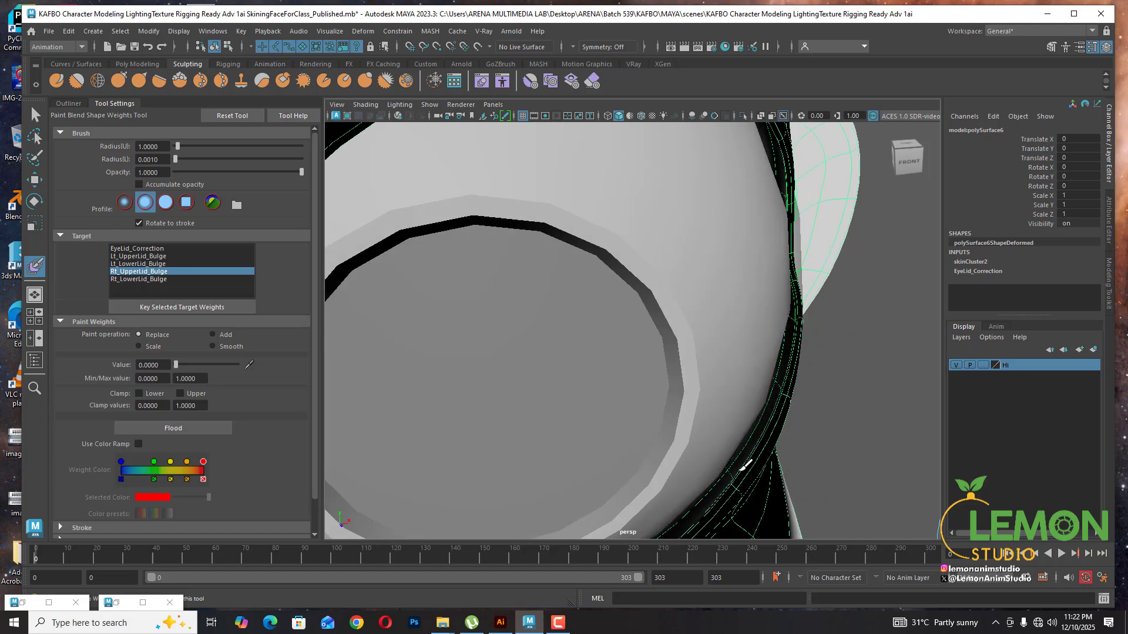
# Isolate the head mesh and paint Rt_UpperLid_Bulge weights to 0 on the hidden inner surface of the left eyelids
pyautogui.keyDown('alt'); pyautogui.moveTo(842, 379); pyautogui.dragTo(694, 346); pyautogui.keyUp('alt')
pyautogui.hotkey('ctrl', '1')
pyautogui.keyDown('alt'); pyautogui.moveTo(617, 386); pyautogui.dragTo(555, 344); pyautogui.keyUp('alt')
pyautogui.moveTo(589, 270)
pyautogui.mouseDown()
pyautogui.moveTo(607, 396)
pyautogui.moveTo(619, 300)
pyautogui.moveTo(611, 202)
pyautogui.mouseUp()
pyautogui.moveTo(613, 250)
pyautogui.keyDown('alt'); pyautogui.mouseDown()
pyautogui.moveTo(612, 327)
pyautogui.moveTo(600, 245)
pyautogui.moveTo(617, 353)
pyautogui.moveTo(642, 348)
pyautogui.mouseUp(); pyautogui.keyUp('alt')
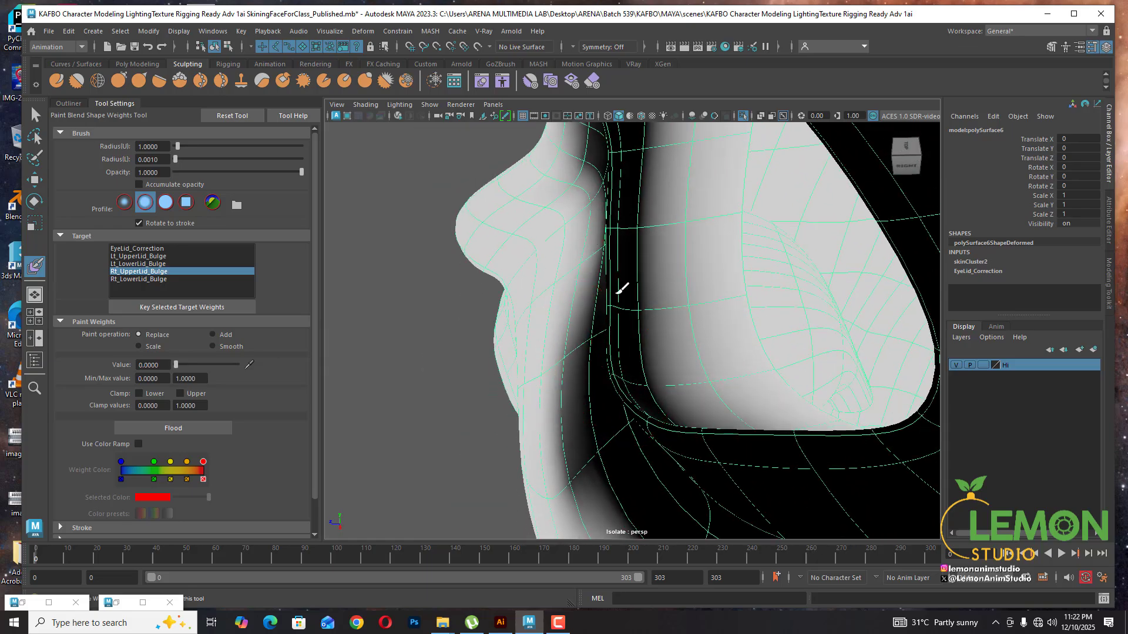
pyautogui.moveTo(621, 289)
pyautogui.keyDown('alt'); pyautogui.mouseDown()
pyautogui.moveTo(634, 329)
pyautogui.moveTo(722, 279)
pyautogui.moveTo(604, 284)
pyautogui.moveTo(689, 264)
pyautogui.moveTo(660, 298)
pyautogui.moveTo(630, 277)
pyautogui.mouseUp(); pyautogui.keyUp('alt')
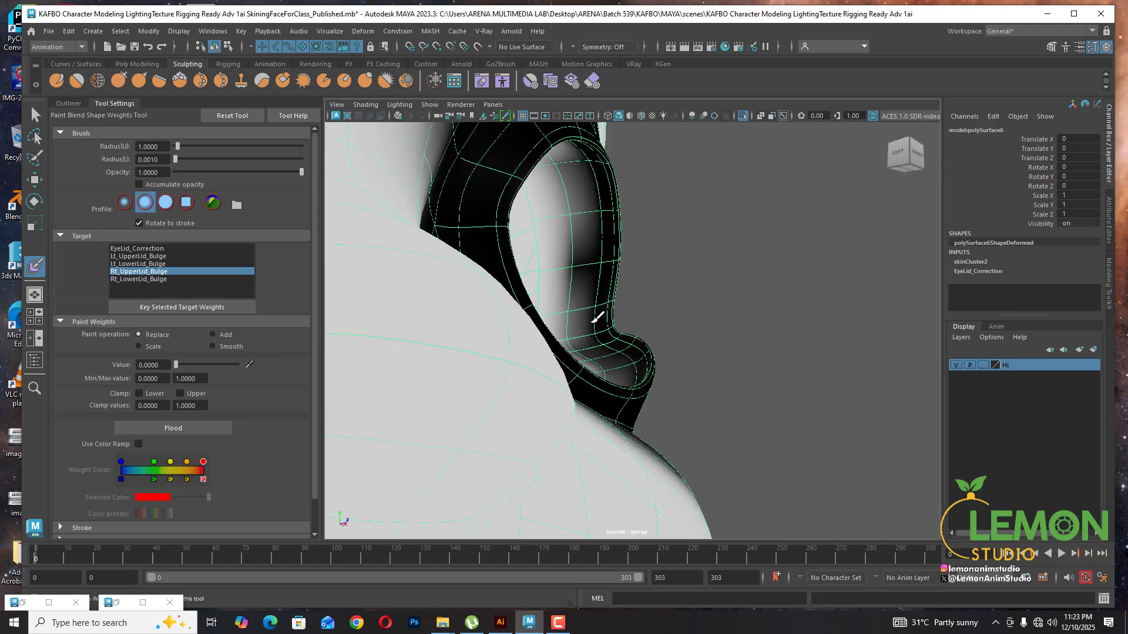
pyautogui.moveTo(626, 314)
pyautogui.keyDown('alt'); pyautogui.mouseDown()
pyautogui.moveTo(609, 270)
pyautogui.moveTo(574, 282)
pyautogui.moveTo(594, 253)
pyautogui.mouseUp(); pyautogui.keyUp('alt')
pyautogui.moveTo(464, 178); pyautogui.dragTo(522, 186)
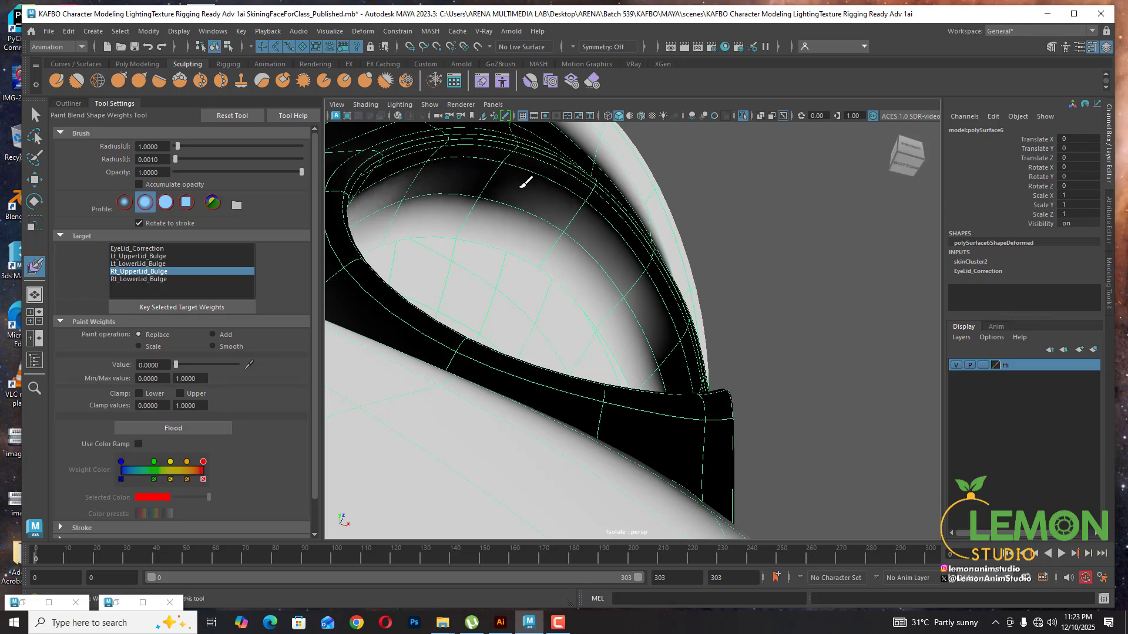
pyautogui.moveTo(579, 231); pyautogui.dragTo(589, 241)
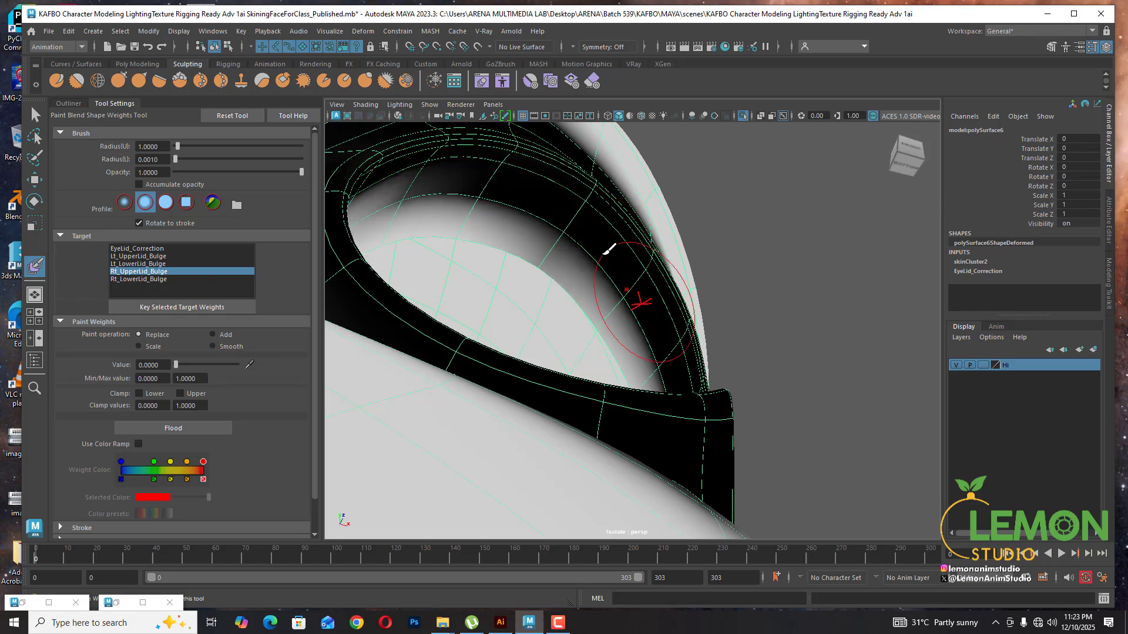
pyautogui.moveTo(633, 307)
pyautogui.keyDown('alt'); pyautogui.mouseDown()
pyautogui.moveTo(658, 318)
pyautogui.moveTo(626, 360)
pyautogui.moveTo(637, 303)
pyautogui.mouseUp(); pyautogui.keyUp('alt')
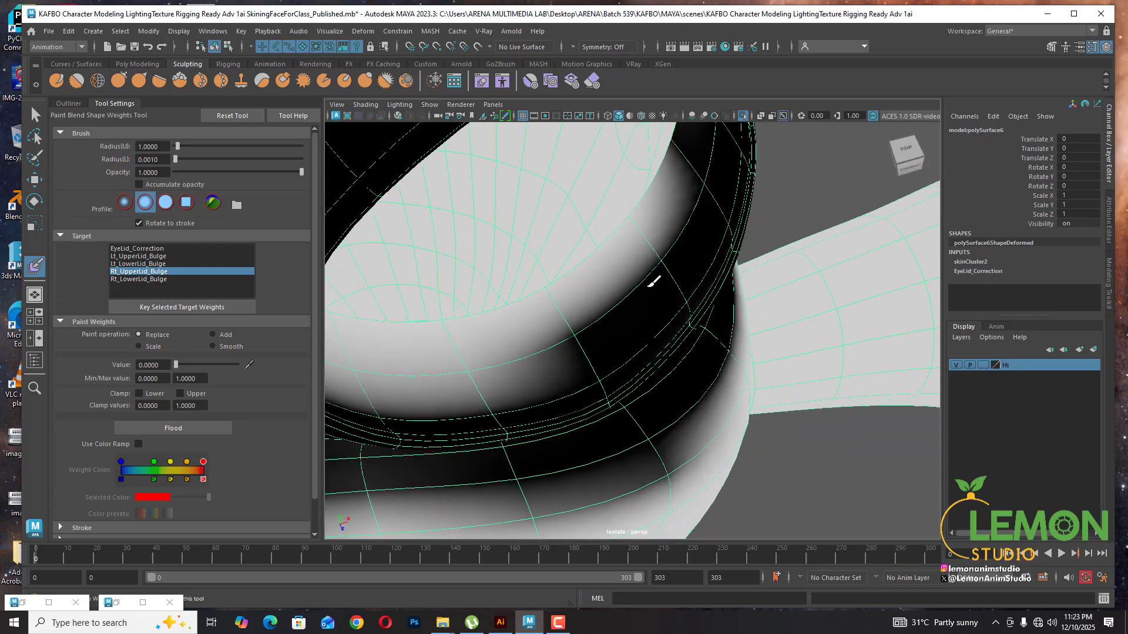
pyautogui.moveTo(453, 373)
pyautogui.keyDown('alt'); pyautogui.mouseDown()
pyautogui.moveTo(578, 272)
pyautogui.moveTo(617, 335)
pyautogui.moveTo(629, 242)
pyautogui.moveTo(638, 395)
pyautogui.mouseUp(); pyautogui.keyUp('alt')
pyautogui.moveTo(631, 292)
pyautogui.keyDown('alt'); pyautogui.mouseDown()
pyautogui.moveTo(606, 294)
pyautogui.moveTo(698, 270)
pyautogui.moveTo(730, 340)
pyautogui.moveTo(723, 357)
pyautogui.moveTo(675, 365)
pyautogui.moveTo(725, 344)
pyautogui.mouseUp(); pyautogui.keyUp('alt')
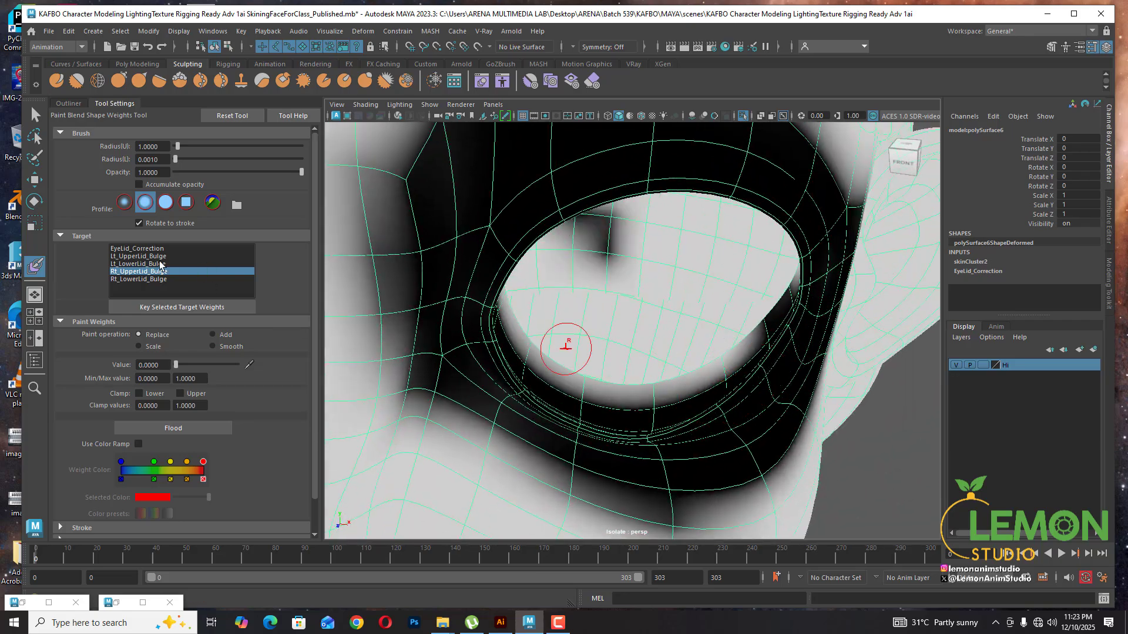
# Switch to the Rt_LowerLid_Bulge target and paint its weights to 0 around the rim of the character's left eye
pyautogui.click(162, 280)
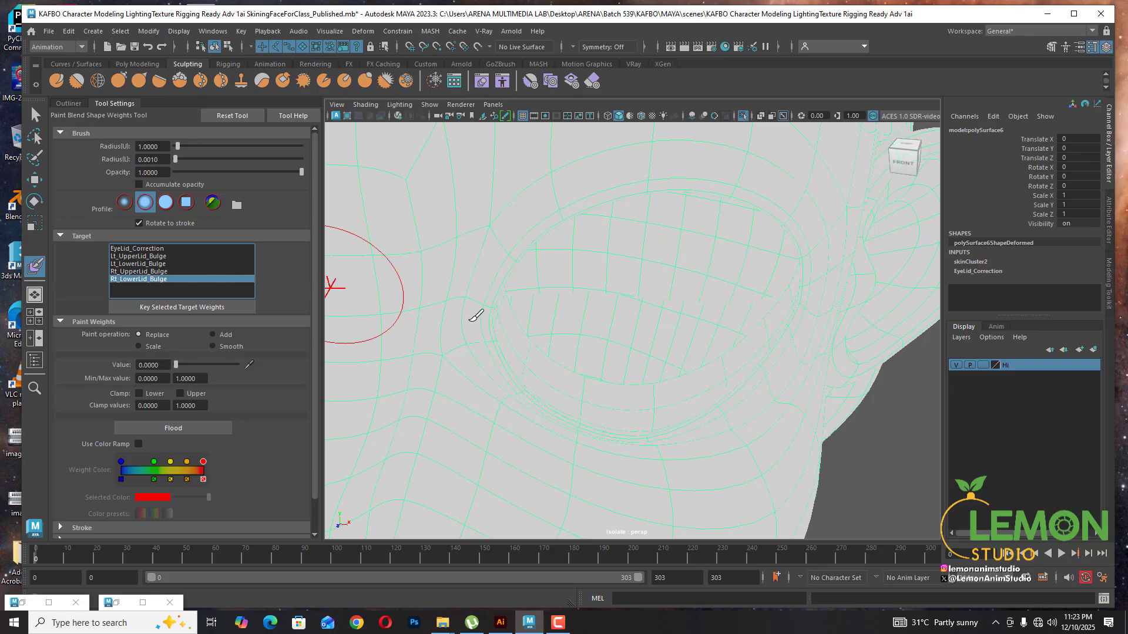
pyautogui.moveTo(673, 433)
pyautogui.keyDown('alt'); pyautogui.mouseDown()
pyautogui.moveTo(725, 429)
pyautogui.moveTo(747, 406)
pyautogui.moveTo(677, 399)
pyautogui.moveTo(728, 415)
pyautogui.moveTo(732, 400)
pyautogui.moveTo(676, 395)
pyautogui.moveTo(667, 378)
pyautogui.mouseUp(); pyautogui.keyUp('alt')
pyautogui.scroll(-5, 678, 394)
pyautogui.moveTo(569, 296); pyautogui.dragTo(644, 272)
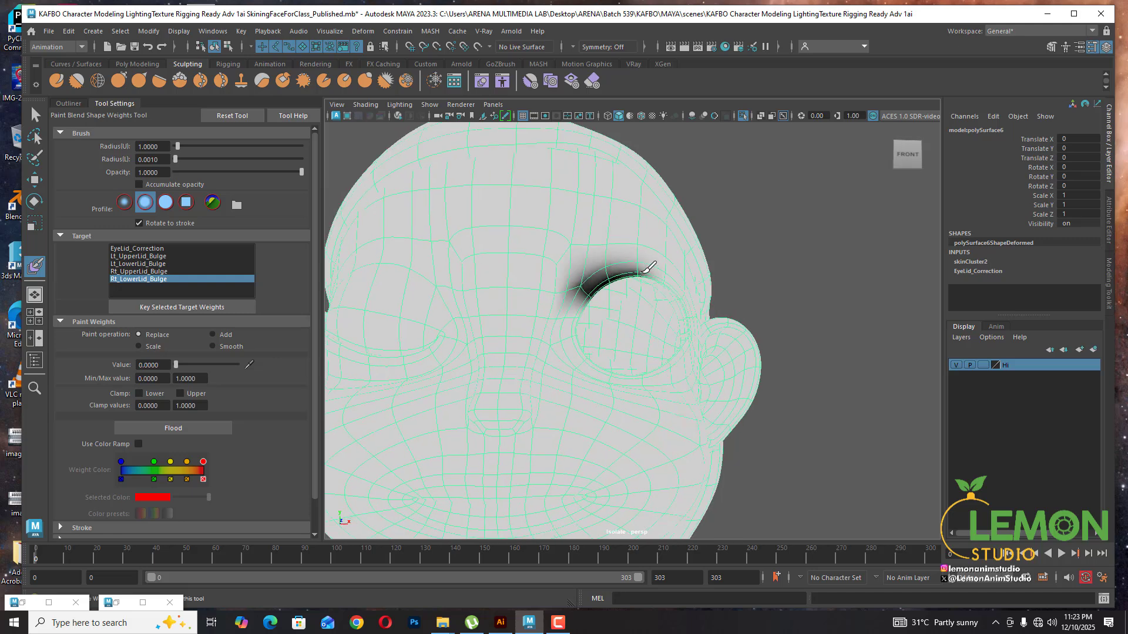
pyautogui.moveTo(578, 287)
pyautogui.mouseDown()
pyautogui.moveTo(565, 313)
pyautogui.moveTo(571, 354)
pyautogui.moveTo(637, 383)
pyautogui.mouseUp()
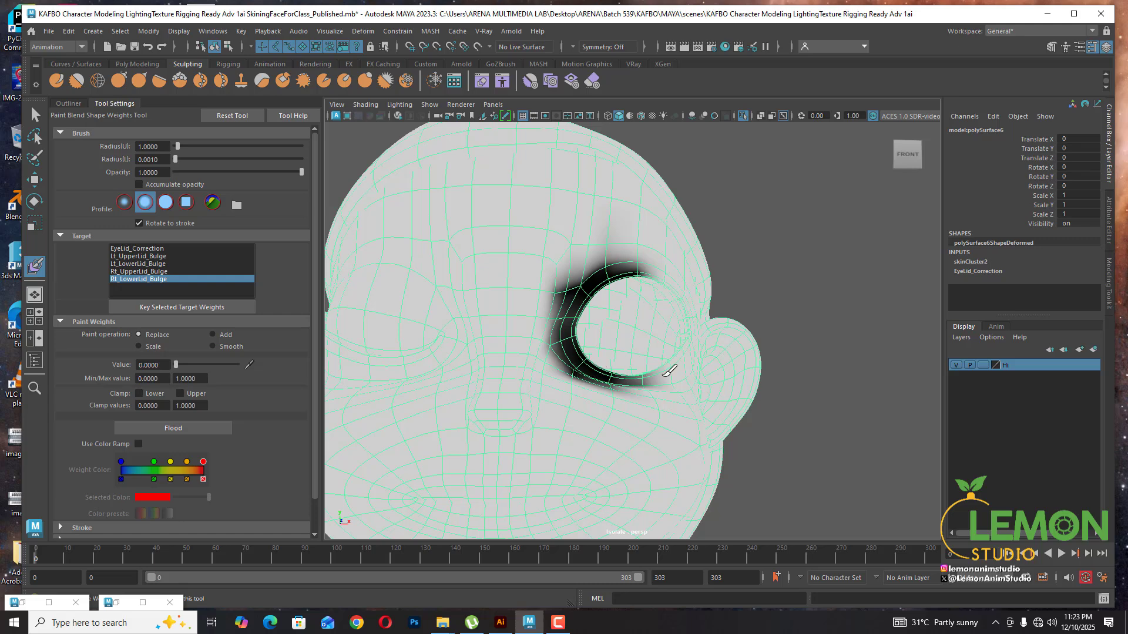
pyautogui.scroll(3, 659, 380)
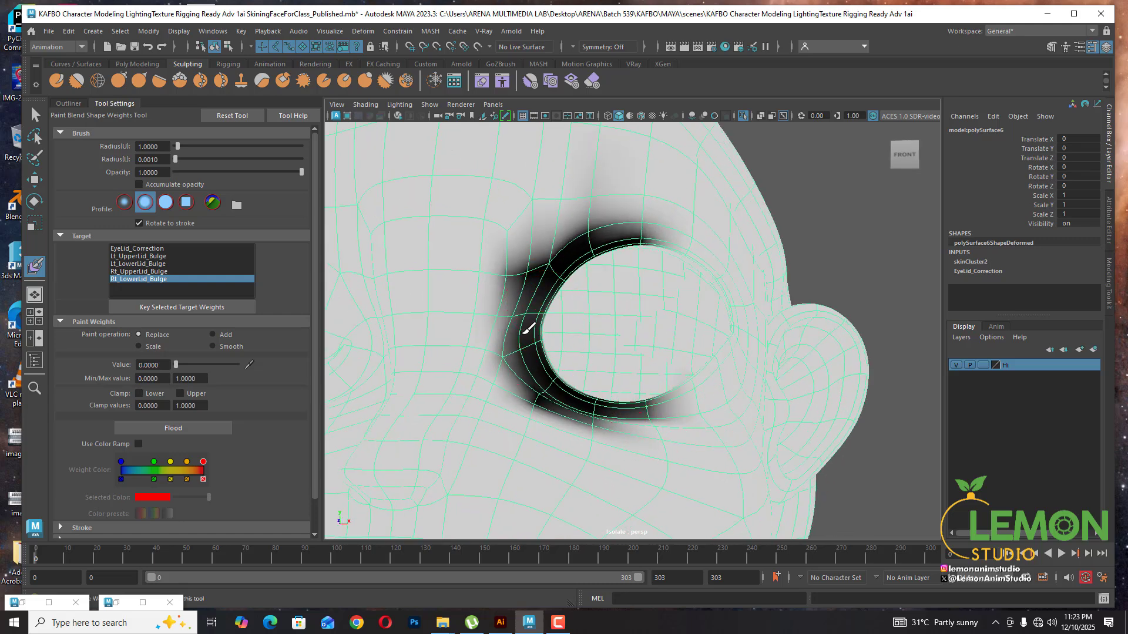
pyautogui.moveTo(529, 330)
pyautogui.mouseDown()
pyautogui.moveTo(520, 361)
pyautogui.moveTo(611, 404)
pyautogui.moveTo(658, 409)
pyautogui.moveTo(730, 378)
pyautogui.moveTo(708, 411)
pyautogui.moveTo(614, 415)
pyautogui.moveTo(721, 412)
pyautogui.moveTo(781, 327)
pyautogui.moveTo(737, 382)
pyautogui.moveTo(630, 317)
pyautogui.moveTo(684, 270)
pyautogui.moveTo(654, 269)
pyautogui.moveTo(705, 290)
pyautogui.moveTo(680, 294)
pyautogui.moveTo(749, 320)
pyautogui.moveTo(761, 376)
pyautogui.moveTo(755, 327)
pyautogui.moveTo(744, 415)
pyautogui.moveTo(781, 345)
pyautogui.moveTo(758, 294)
pyautogui.moveTo(660, 249)
pyautogui.moveTo(680, 253)
pyautogui.moveTo(533, 263)
pyautogui.moveTo(516, 294)
pyautogui.moveTo(511, 278)
pyautogui.moveTo(501, 395)
pyautogui.moveTo(581, 447)
pyautogui.moveTo(563, 382)
pyautogui.moveTo(574, 329)
pyautogui.moveTo(568, 381)
pyautogui.moveTo(594, 493)
pyautogui.moveTo(584, 252)
pyautogui.moveTo(597, 162)
pyautogui.moveTo(598, 203)
pyautogui.moveTo(734, 228)
pyautogui.moveTo(678, 256)
pyautogui.moveTo(695, 279)
pyautogui.moveTo(513, 186)
pyautogui.moveTo(448, 201)
pyautogui.moveTo(471, 192)
pyautogui.moveTo(544, 221)
pyautogui.moveTo(737, 361)
pyautogui.moveTo(738, 403)
pyautogui.moveTo(700, 353)
pyautogui.moveTo(767, 423)
pyautogui.moveTo(755, 456)
pyautogui.mouseUp()
# Paint Rt_LowerLid_Bulge weights to 0 along the inner lid edge of the left eye socket
pyautogui.scroll(5, 567, 379)
pyautogui.keyDown('alt'); pyautogui.moveTo(755, 456); pyautogui.dragTo(705, 370, button='middle'); pyautogui.keyUp('alt')
pyautogui.keyDown('alt'); pyautogui.moveTo(705, 370); pyautogui.dragTo(711, 368); pyautogui.keyUp('alt')
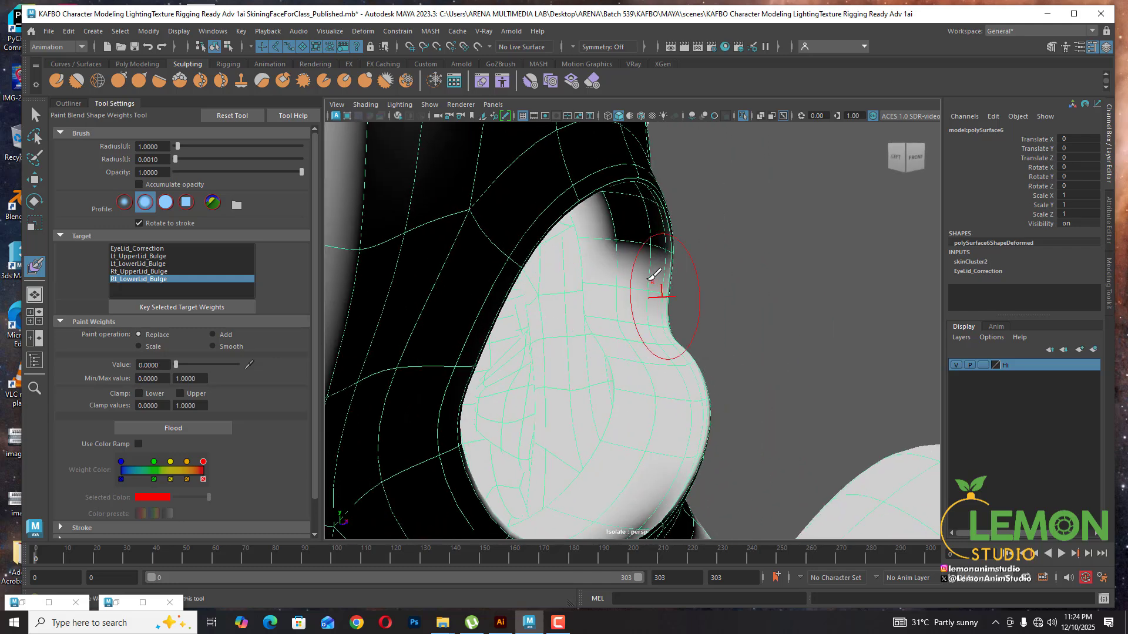
pyautogui.moveTo(655, 286)
pyautogui.mouseDown()
pyautogui.moveTo(649, 323)
pyautogui.moveTo(715, 375)
pyautogui.moveTo(721, 395)
pyautogui.mouseUp()
pyautogui.moveTo(664, 321)
pyautogui.mouseDown()
pyautogui.moveTo(686, 338)
pyautogui.moveTo(701, 390)
pyautogui.moveTo(676, 374)
pyautogui.moveTo(675, 477)
pyautogui.mouseUp()
pyautogui.moveTo(671, 398); pyautogui.dragTo(647, 485)
pyautogui.scroll(-5, 725, 396)
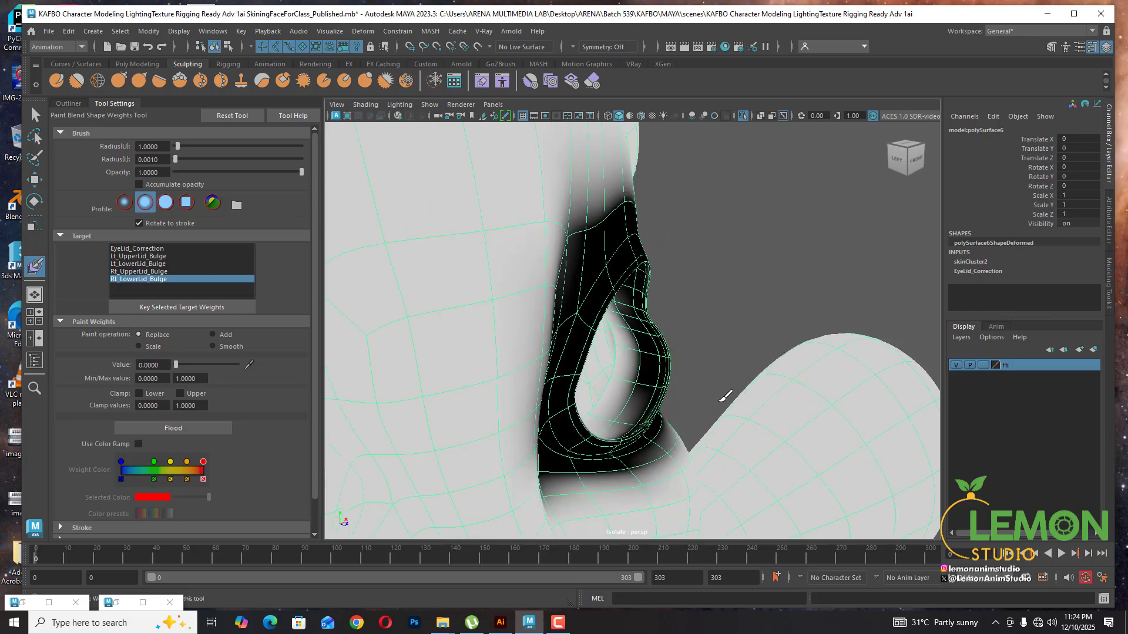
# Check the left eye area from several angles and paint out the remaining Rt_LowerLid_Bulge weights beneath the lower lid with value 0
pyautogui.moveTo(725, 396)
pyautogui.keyDown('alt'); pyautogui.mouseDown()
pyautogui.moveTo(638, 430)
pyautogui.moveTo(455, 449)
pyautogui.moveTo(503, 390)
pyautogui.moveTo(536, 398)
pyautogui.moveTo(564, 322)
pyautogui.moveTo(566, 404)
pyautogui.mouseUp(); pyautogui.keyUp('alt')
pyautogui.scroll(5, 638, 430)
pyautogui.moveTo(556, 352)
pyautogui.keyDown('alt'); pyautogui.mouseDown()
pyautogui.moveTo(554, 267)
pyautogui.moveTo(569, 276)
pyautogui.mouseUp(); pyautogui.keyUp('alt')
pyautogui.moveTo(632, 251)
pyautogui.keyDown('alt'); pyautogui.mouseDown()
pyautogui.moveTo(682, 249)
pyautogui.moveTo(707, 266)
pyautogui.moveTo(703, 302)
pyautogui.moveTo(713, 292)
pyautogui.mouseUp(); pyautogui.keyUp('alt')
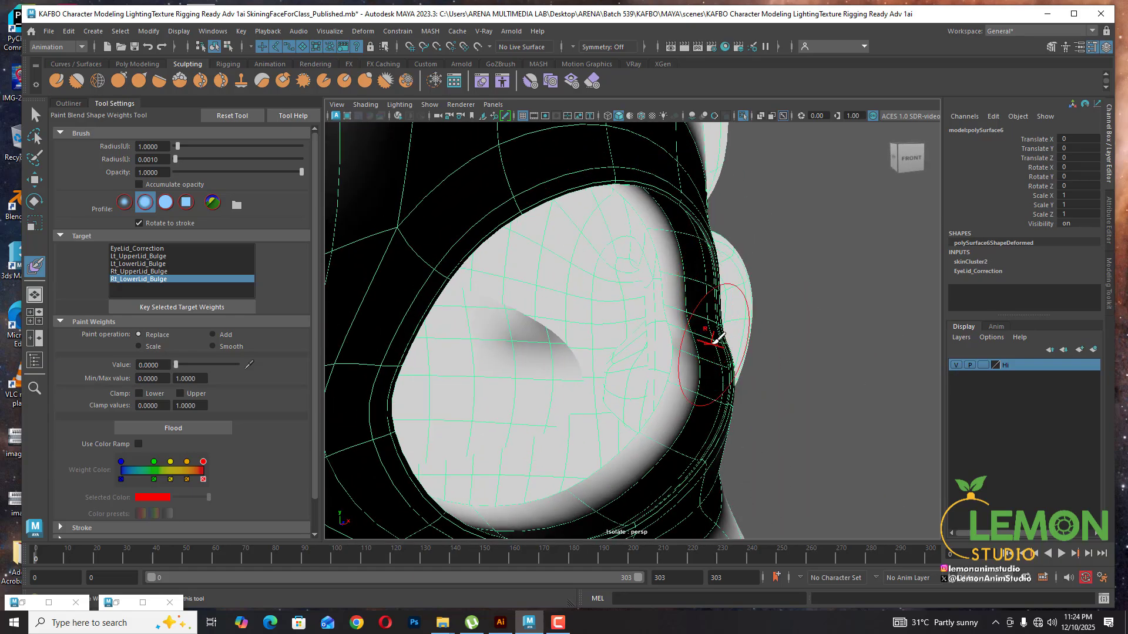
pyautogui.moveTo(717, 333)
pyautogui.keyDown('alt'); pyautogui.mouseDown()
pyautogui.moveTo(750, 347)
pyautogui.moveTo(563, 344)
pyautogui.mouseUp(); pyautogui.keyUp('alt')
pyautogui.scroll(-5, 624, 356)
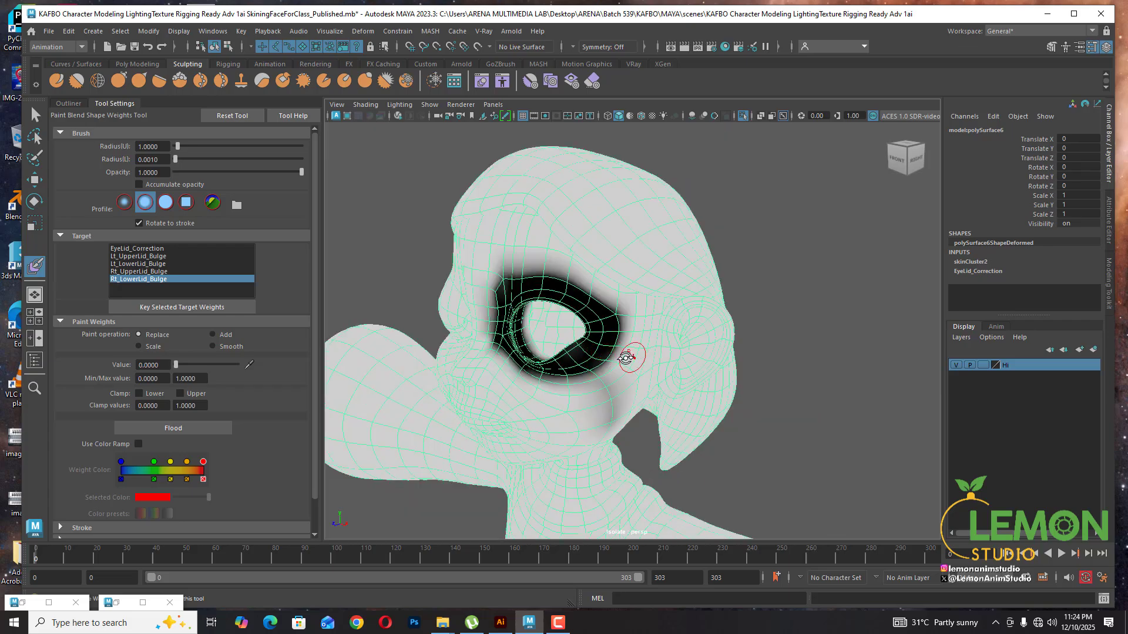
pyautogui.keyDown('alt'); pyautogui.moveTo(627, 357); pyautogui.dragTo(669, 345); pyautogui.keyUp('alt')
pyautogui.scroll(5, 598, 360)
pyautogui.moveTo(597, 360)
pyautogui.keyDown('alt'); pyautogui.mouseDown()
pyautogui.moveTo(611, 358)
pyautogui.moveTo(576, 360)
pyautogui.moveTo(606, 383)
pyautogui.mouseUp(); pyautogui.keyUp('alt')
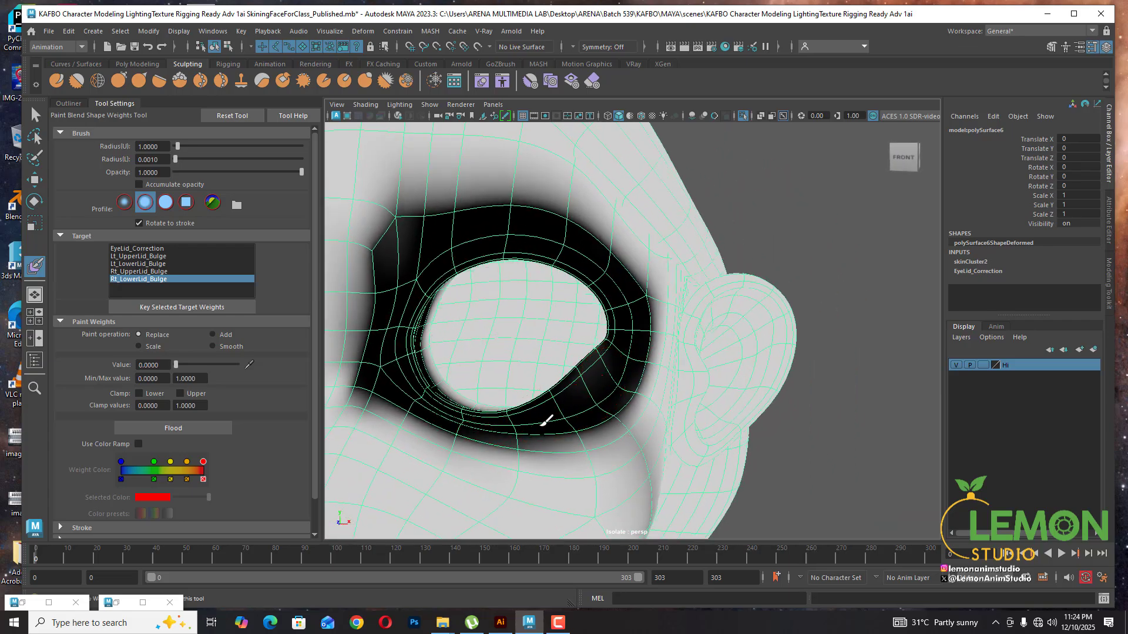
pyautogui.moveTo(504, 433); pyautogui.dragTo(604, 411)
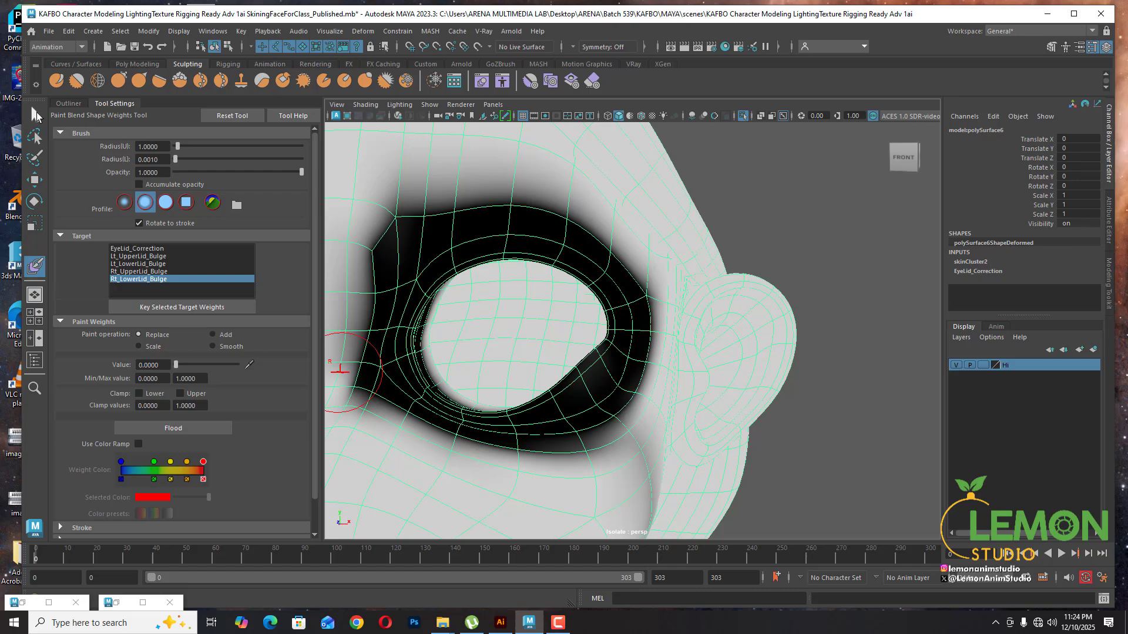
# Leave weight painting, show the whole character again and test the Blink attribute of the right eye control, ending at 10
pyautogui.click(34, 123)
pyautogui.keyDown('alt'); pyautogui.moveTo(662, 365); pyautogui.dragTo(624, 359, button='right'); pyautogui.keyUp('alt')
pyautogui.hotkey('ctrl', '1')
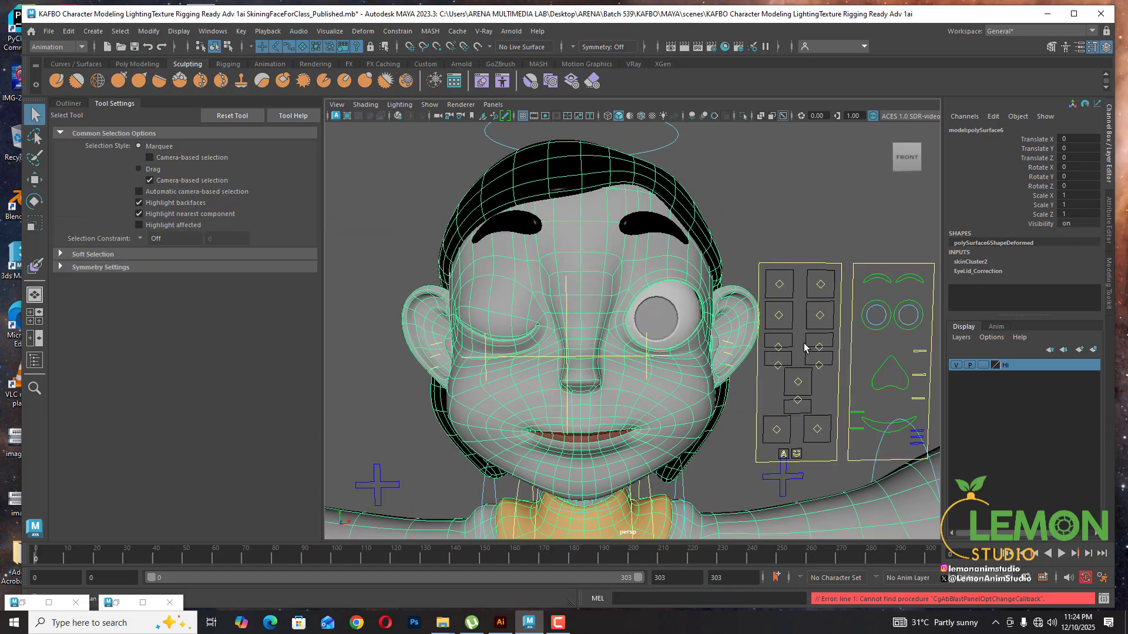
pyautogui.keyDown('alt'); pyautogui.moveTo(804, 347); pyautogui.dragTo(821, 349, button='right'); pyautogui.keyUp('alt')
pyautogui.click(873, 318)
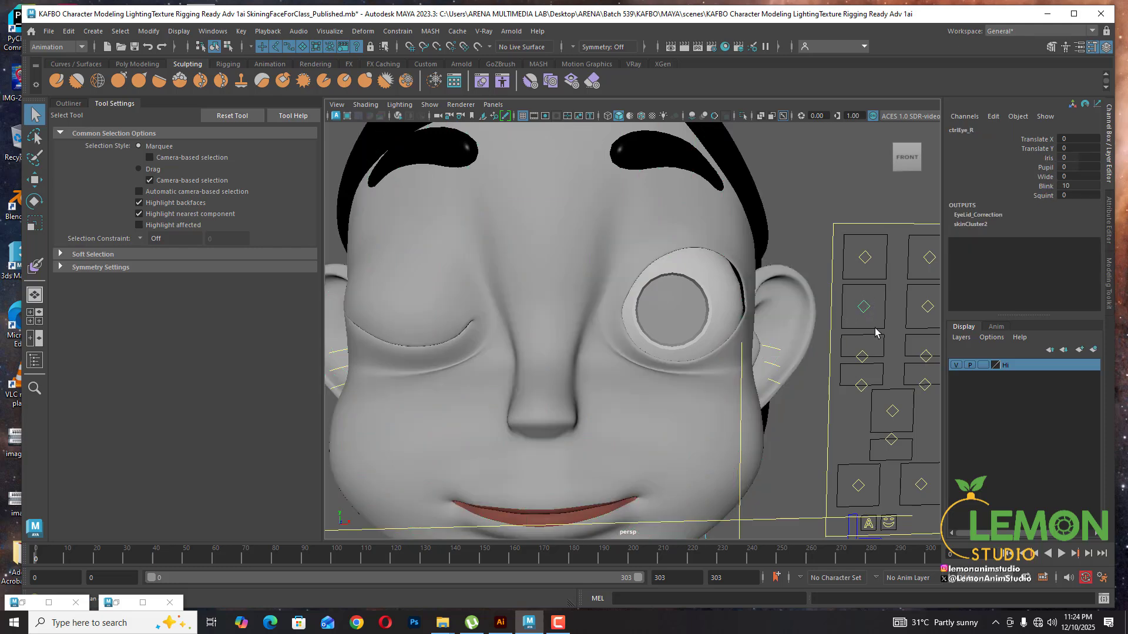
pyautogui.keyDown('alt'); pyautogui.moveTo(870, 329); pyautogui.dragTo(745, 327); pyautogui.keyUp('alt')
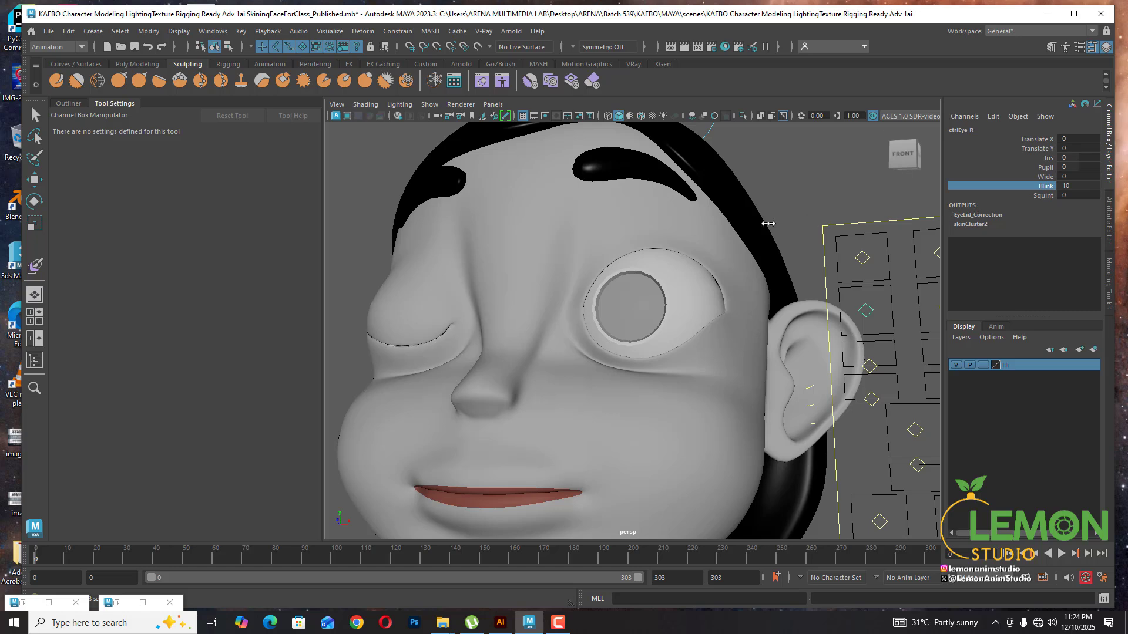
pyautogui.moveTo(770, 224); pyautogui.dragTo(900, 261, button='middle')
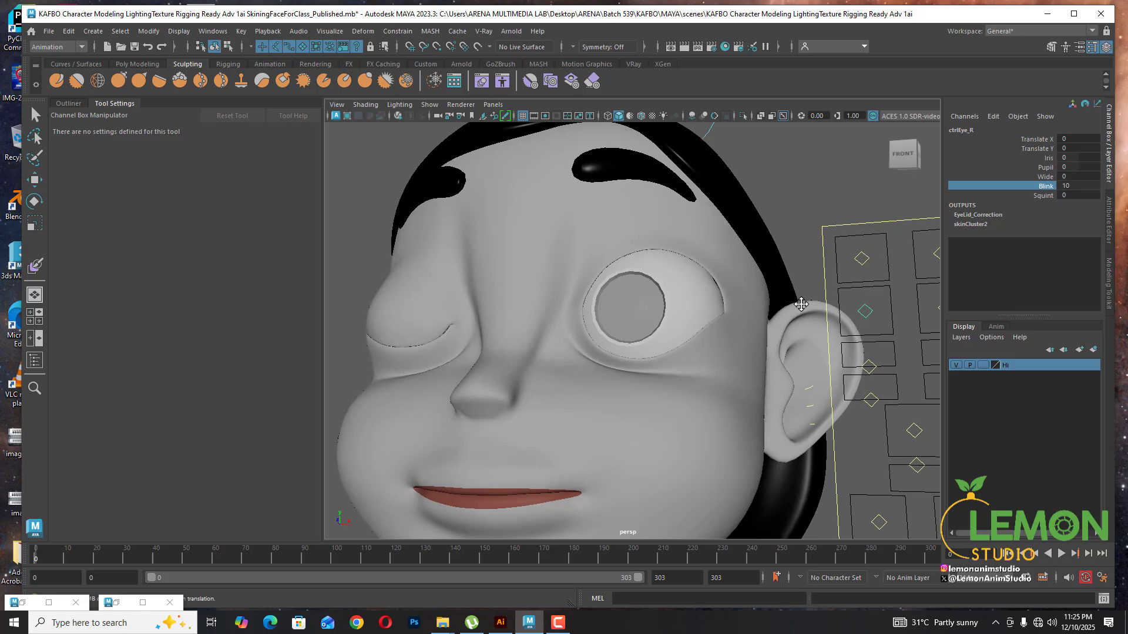
pyautogui.keyDown('alt'); pyautogui.moveTo(940, 303); pyautogui.dragTo(852, 304, button='middle'); pyautogui.keyUp('alt')
# Set Blink to 10 on the left eye control and inspect both closed eyelids from an angle and the front
pyautogui.click(882, 321)
pyautogui.click(1045, 185)
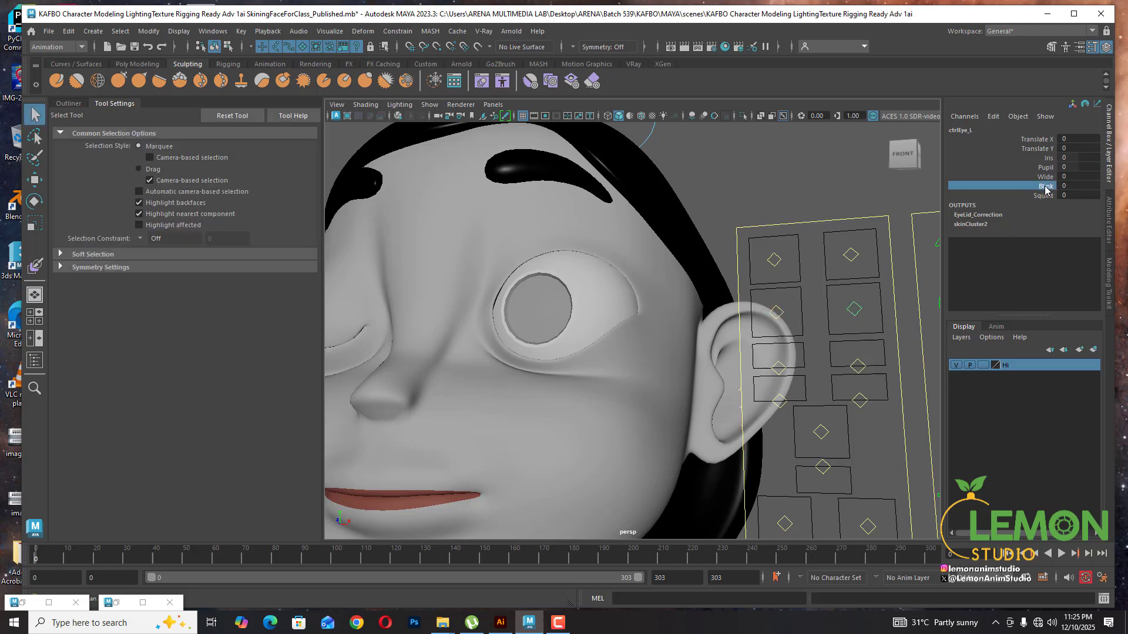
pyautogui.moveTo(771, 247); pyautogui.dragTo(944, 260, button='middle')
pyautogui.scroll(-6, 672, 307)
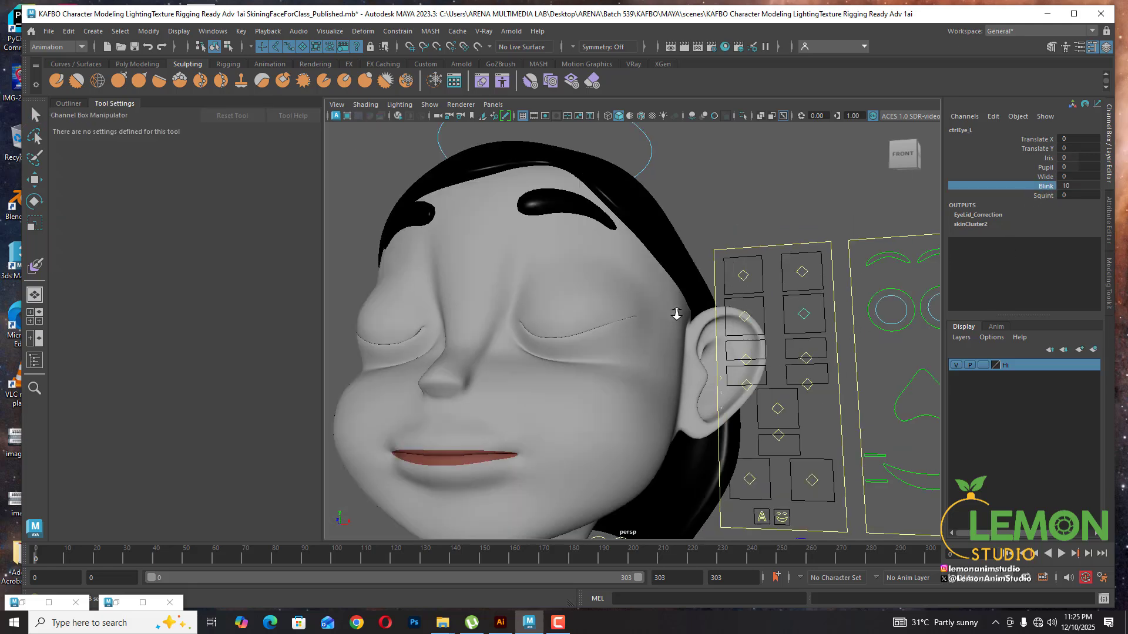
pyautogui.scroll(3, 625, 349)
pyautogui.keyDown('alt'); pyautogui.moveTo(663, 342); pyautogui.dragTo(702, 336); pyautogui.keyUp('alt')
pyautogui.scroll(-3, 700, 336)
pyautogui.click(908, 155)
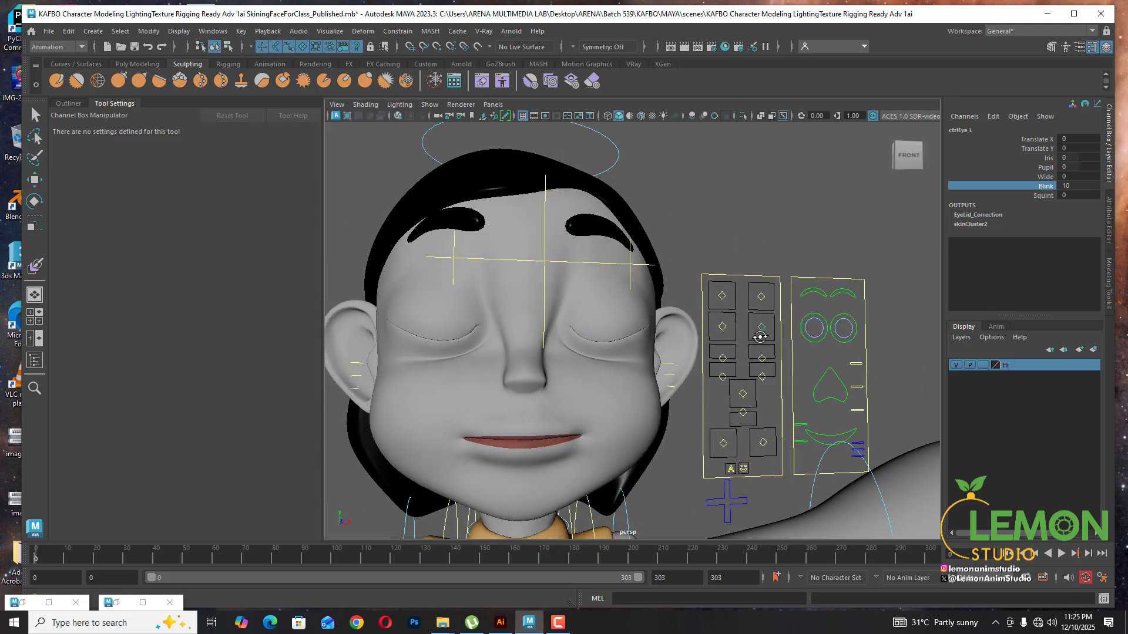
# Scrub Blink on the left eye control and then on both eye controls together to check the partly closed eyelids
pyautogui.moveTo(833, 240); pyautogui.dragTo(924, 244, button='middle')
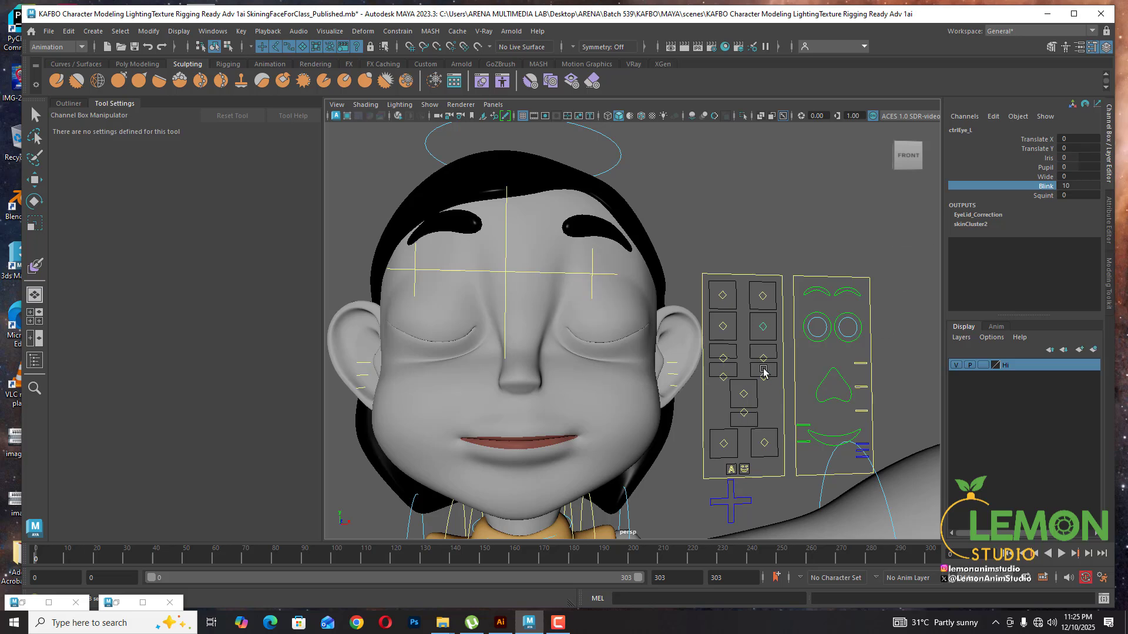
pyautogui.keyDown('shift'); pyautogui.click(722, 326); pyautogui.keyUp('shift')
pyautogui.click(1045, 186)
pyautogui.moveTo(752, 242); pyautogui.dragTo(704, 258, button='middle')
pyautogui.keyDown('alt'); pyautogui.moveTo(704, 258); pyautogui.dragTo(606, 326); pyautogui.keyUp('alt')
pyautogui.scroll(-4, 705, 261)
pyautogui.scroll(6, 720, 271)
pyautogui.press('q')
pyautogui.click(586, 319)
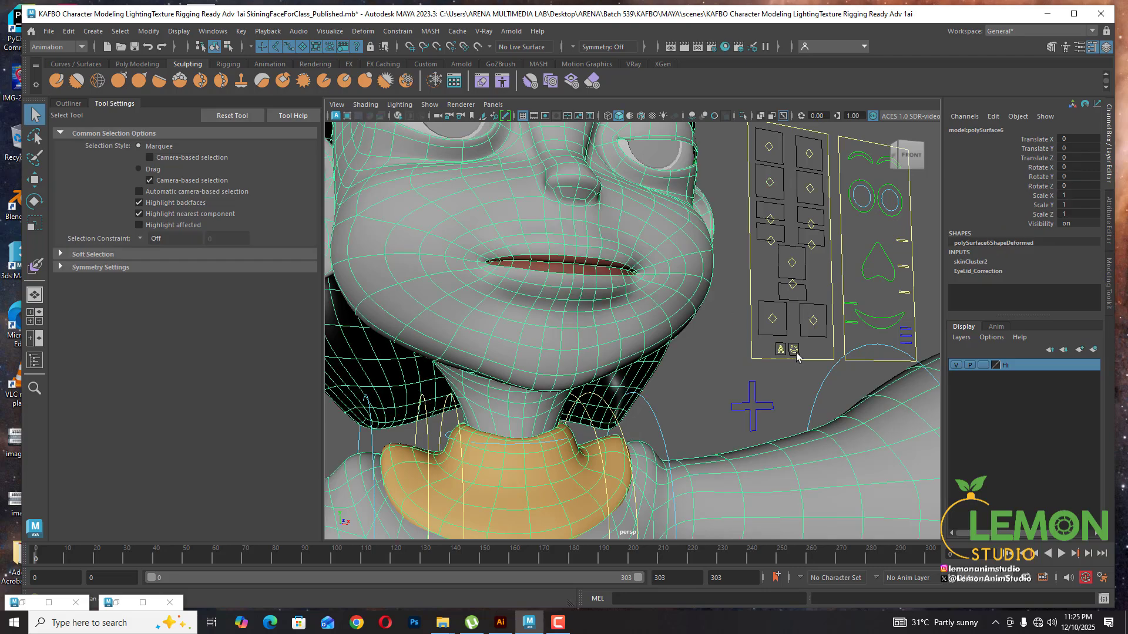
# Reselect both eye controls and reset their Blink to 0
pyautogui.scroll(-4, 715, 246)
pyautogui.keyDown('alt'); pyautogui.moveTo(715, 247); pyautogui.dragTo(685, 252); pyautogui.keyUp('alt')
pyautogui.keyDown('alt'); pyautogui.moveTo(790, 209); pyautogui.dragTo(786, 236, button='middle'); pyautogui.keyUp('alt')
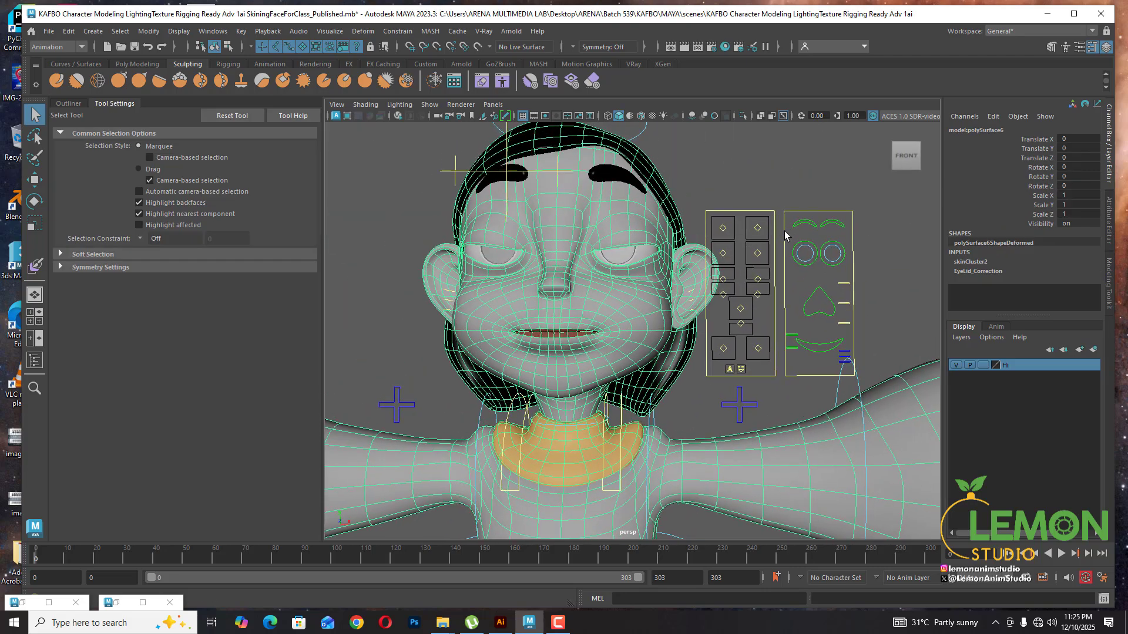
pyautogui.moveTo(721, 251); pyautogui.dragTo(766, 264)
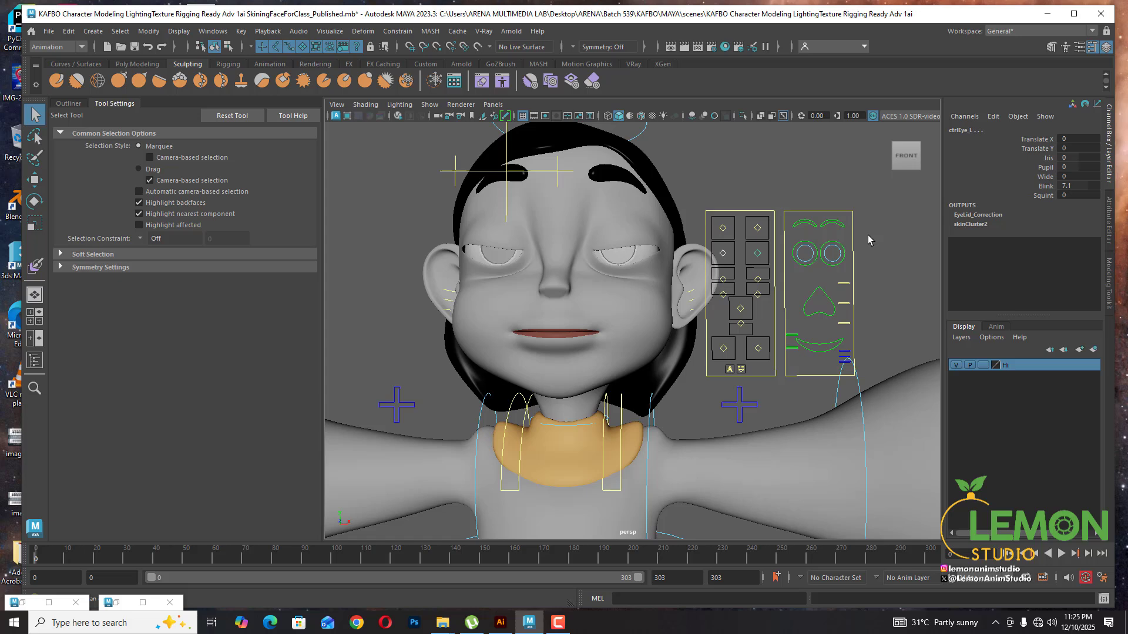
pyautogui.click(1045, 186)
pyautogui.moveTo(813, 197); pyautogui.dragTo(705, 208, button='middle')
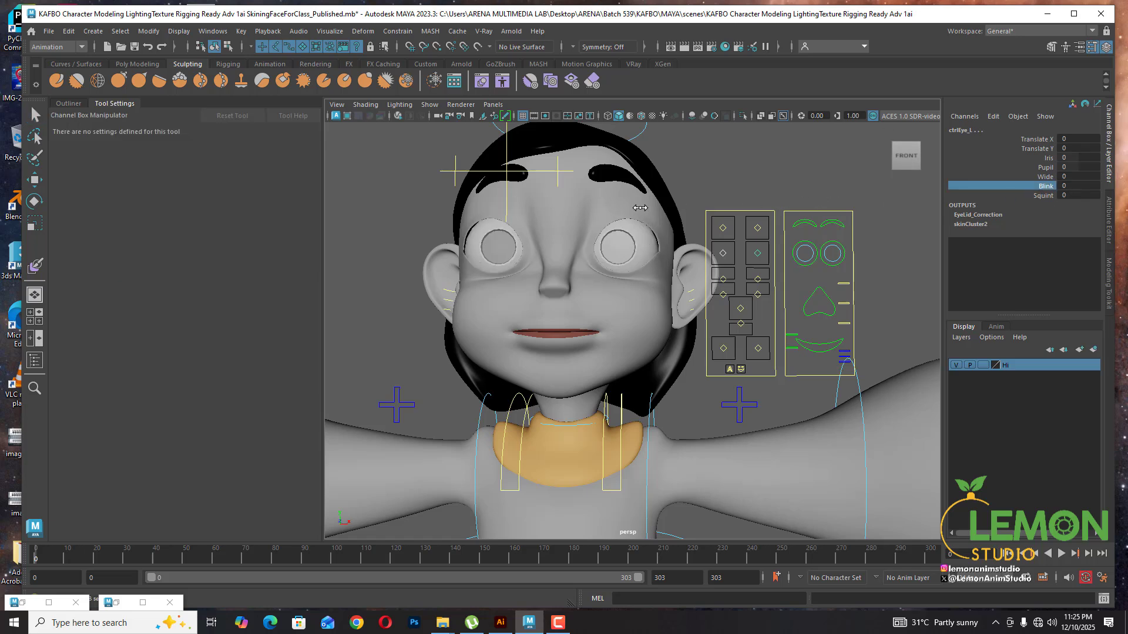
# Set Happy to 10 on the ctrlEmotions_M control and inspect the mouth, cheeks and eyelids up to the side view
pyautogui.click(740, 370)
pyautogui.click(1042, 139)
pyautogui.moveTo(758, 269); pyautogui.dragTo(834, 269, button='middle')
pyautogui.scroll(3, 629, 262)
pyautogui.keyDown('alt'); pyautogui.moveTo(628, 263); pyautogui.dragTo(707, 262, button='right'); pyautogui.keyUp('alt')
pyautogui.keyDown('alt'); pyautogui.moveTo(707, 262); pyautogui.dragTo(708, 322); pyautogui.keyUp('alt')
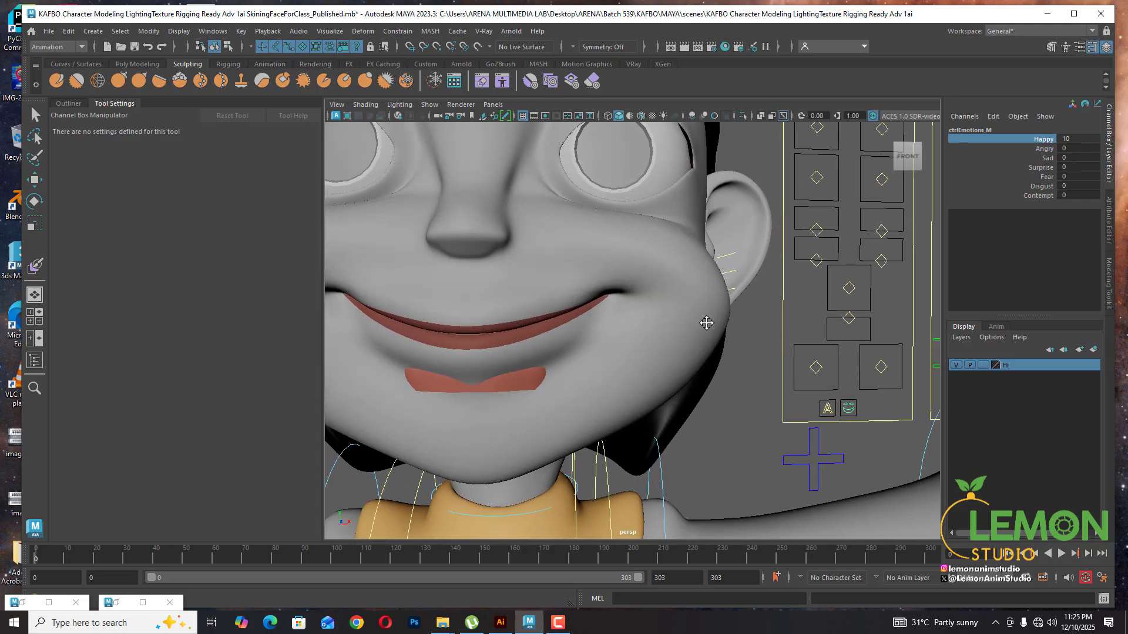
pyautogui.keyDown('alt'); pyautogui.moveTo(708, 322); pyautogui.dragTo(724, 406, button='middle'); pyautogui.keyUp('alt')
pyautogui.keyDown('alt'); pyautogui.moveTo(721, 337); pyautogui.dragTo(844, 350); pyautogui.keyUp('alt')
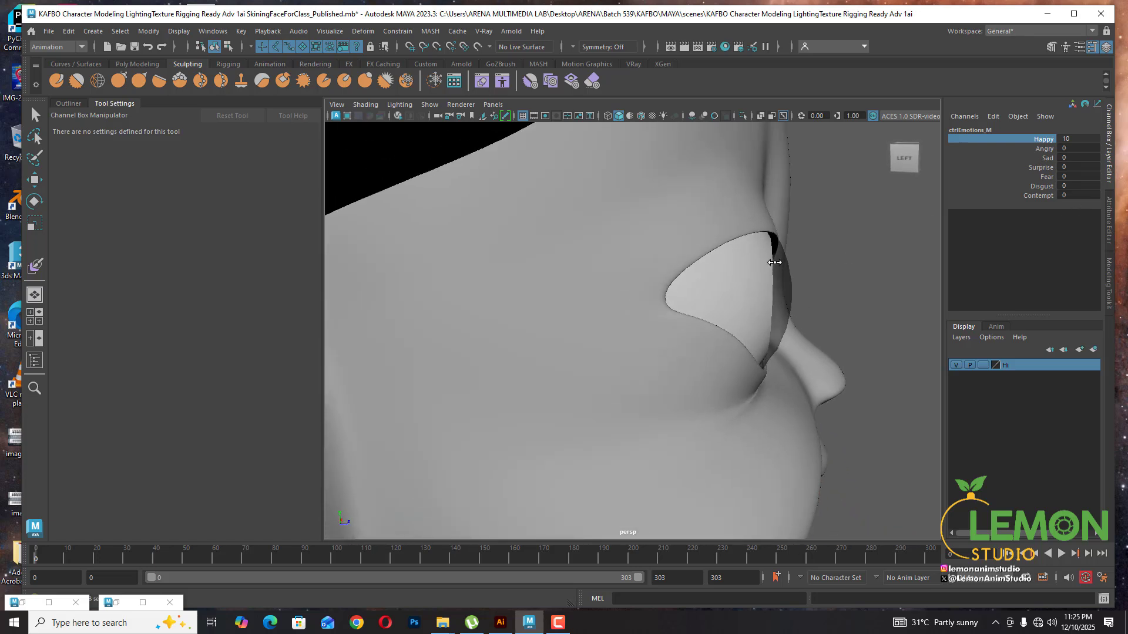
# Return Happy to 0, set Angry to 10 and examine the eyelids from the side and front
pyautogui.moveTo(775, 263); pyautogui.dragTo(702, 267, button='middle')
pyautogui.click(1043, 149)
pyautogui.moveTo(785, 268); pyautogui.dragTo(859, 273, button='middle')
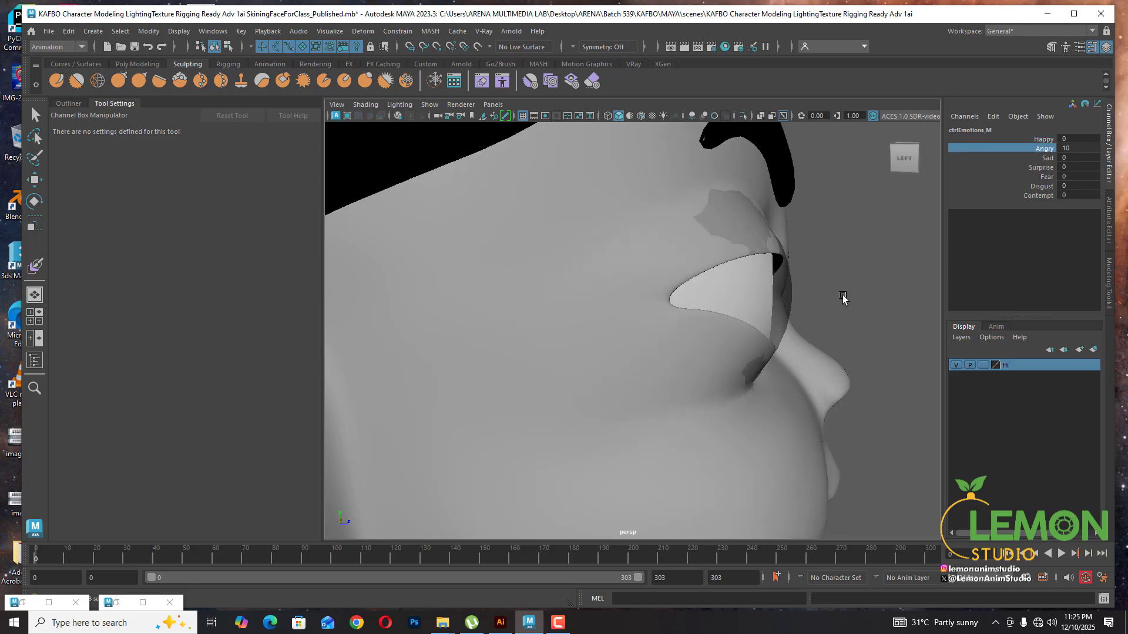
pyautogui.keyDown('alt'); pyautogui.moveTo(843, 299); pyautogui.dragTo(739, 339); pyautogui.keyUp('alt')
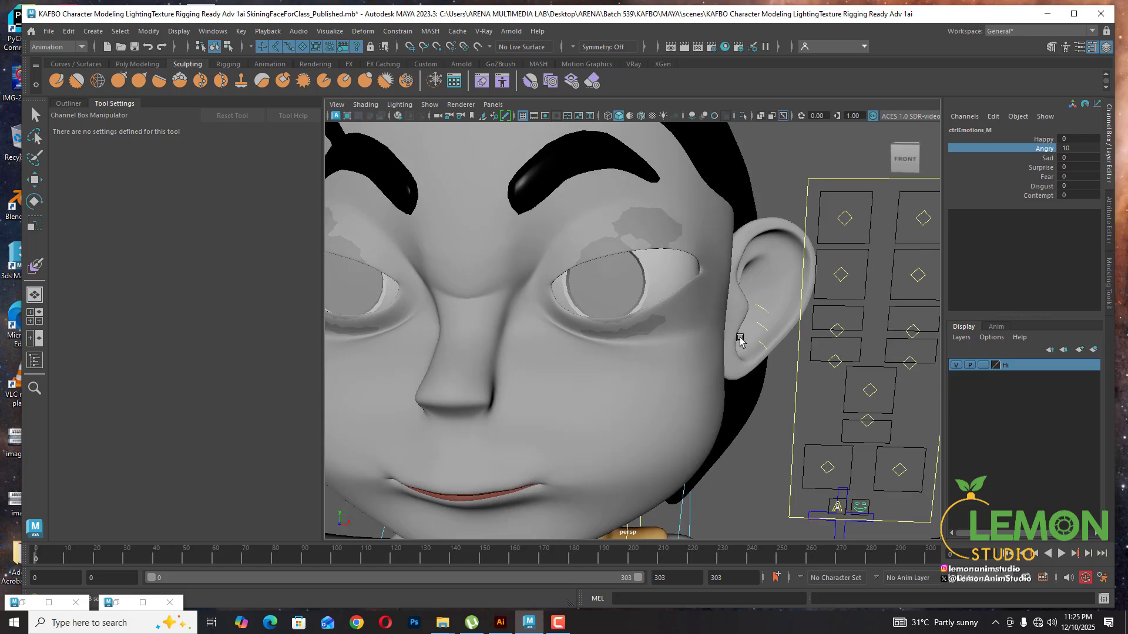
pyautogui.keyDown('alt'); pyautogui.moveTo(741, 340); pyautogui.dragTo(814, 343, button='middle'); pyautogui.keyUp('alt')
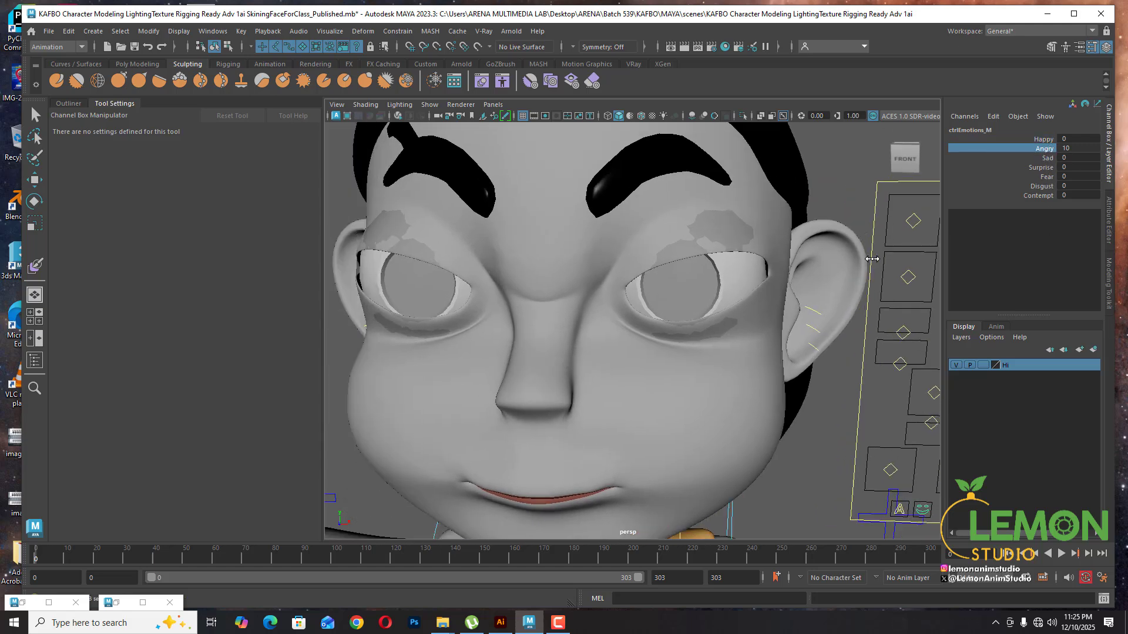
pyautogui.keyDown('alt'); pyautogui.moveTo(721, 424); pyautogui.dragTo(609, 446, button='middle'); pyautogui.keyUp('alt')
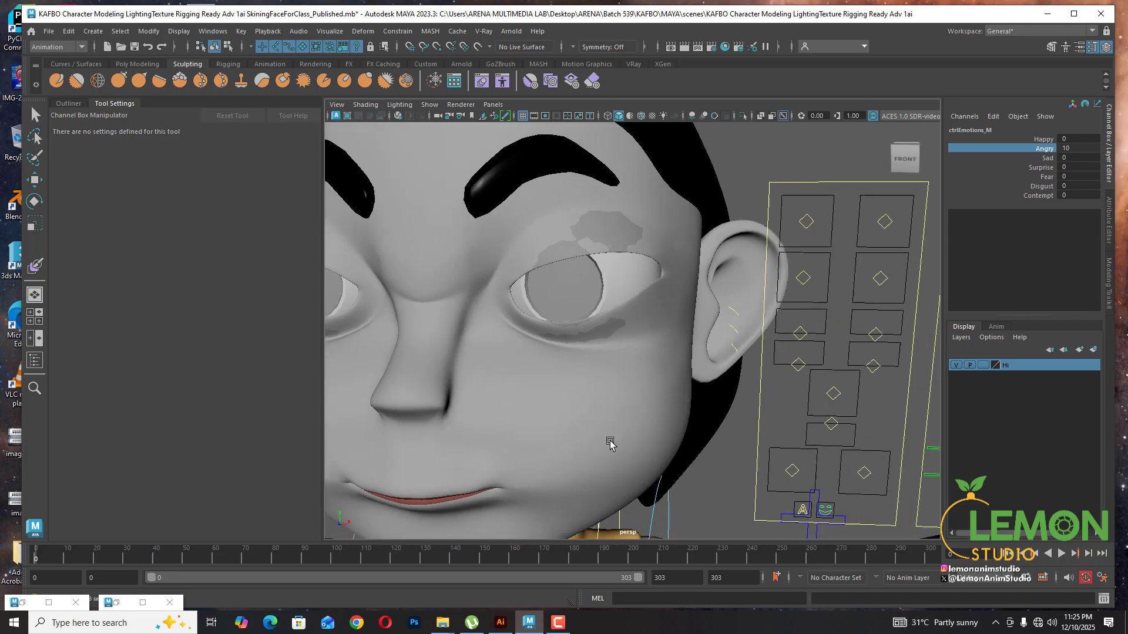
# Reselect the emotions control, restore the Shape Editor and Set Driven Key windows, and load ctrlEmotions_M as the driver
pyautogui.keyDown('alt'); pyautogui.moveTo(610, 446); pyautogui.dragTo(577, 478, button='right'); pyautogui.keyUp('alt')
pyautogui.press('q')
pyautogui.click(605, 392)
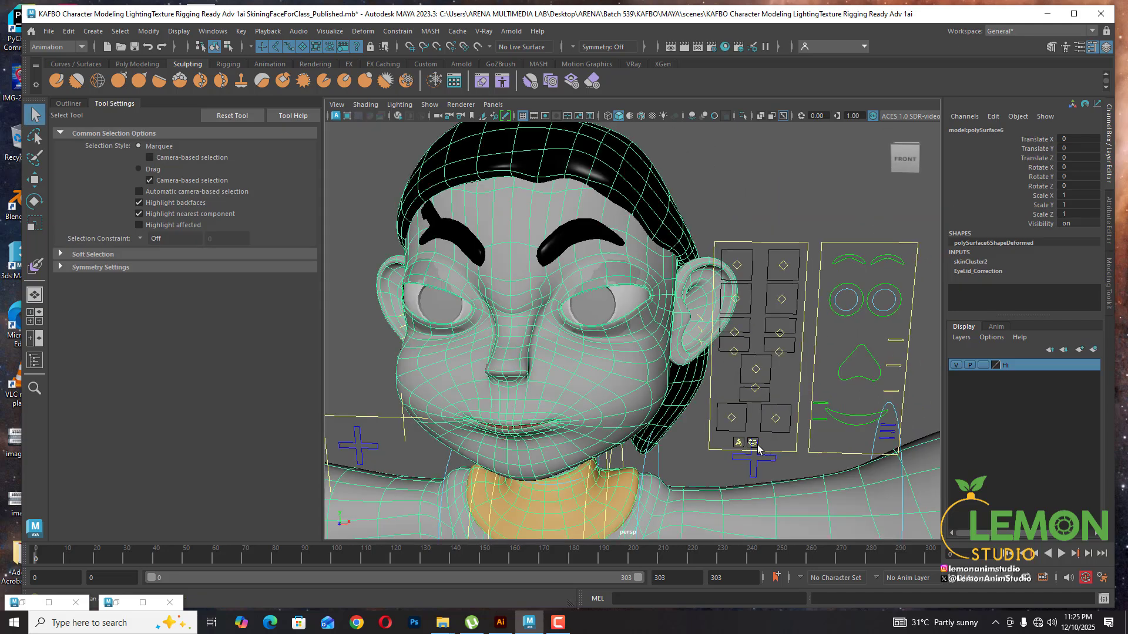
pyautogui.click(752, 443)
pyautogui.keyDown('alt'); pyautogui.moveTo(752, 444); pyautogui.dragTo(645, 403); pyautogui.keyUp('alt')
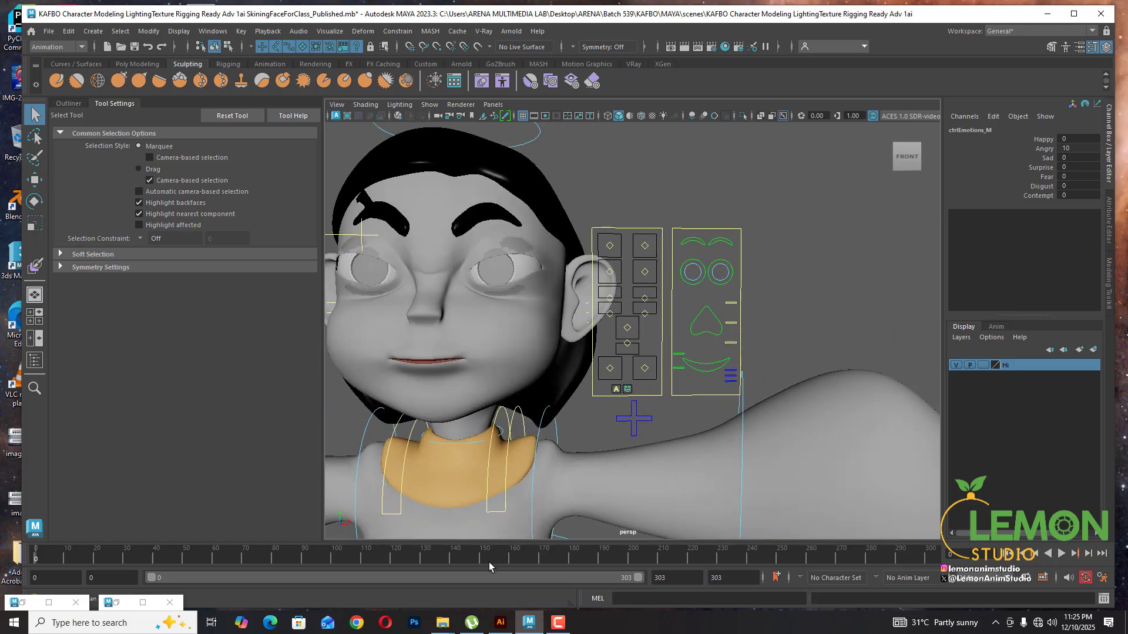
pyautogui.click(116, 602)
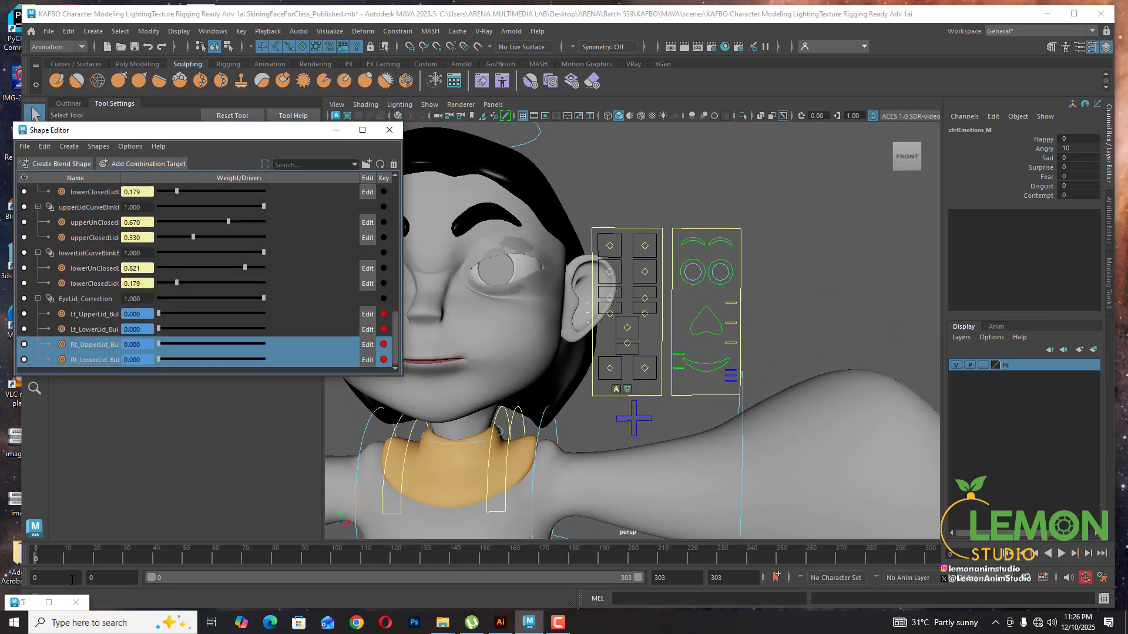
pyautogui.click(22, 603)
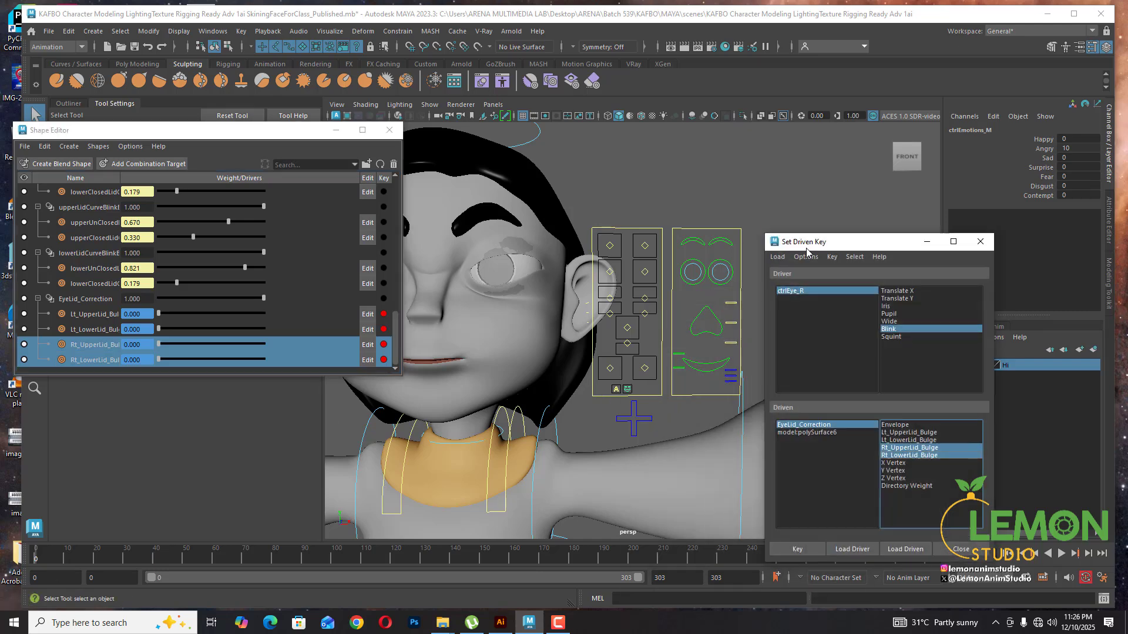
pyautogui.moveTo(806, 248); pyautogui.dragTo(914, 254)
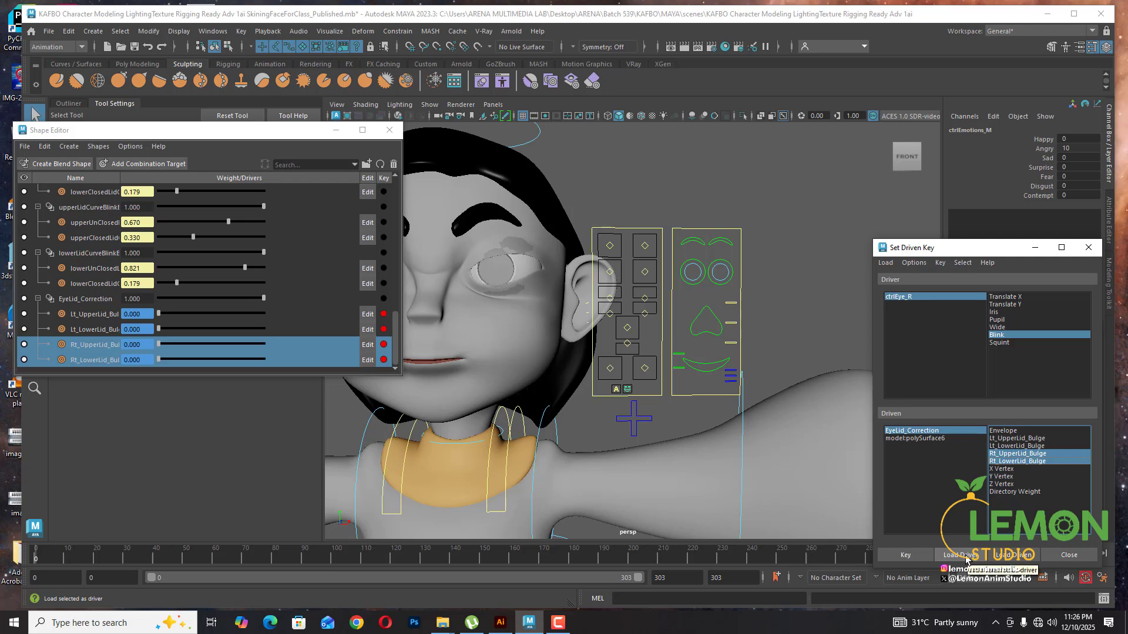
pyautogui.click(628, 391)
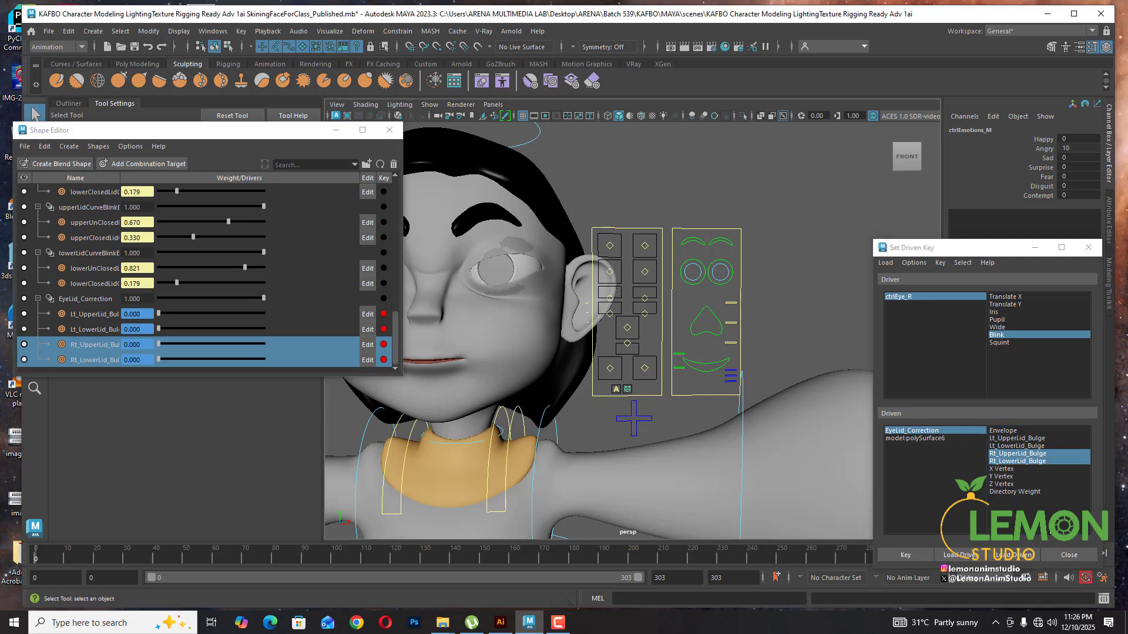
pyautogui.click(967, 556)
pyautogui.keyDown('alt'); pyautogui.moveTo(571, 358); pyautogui.dragTo(613, 360, button='middle'); pyautogui.keyUp('alt')
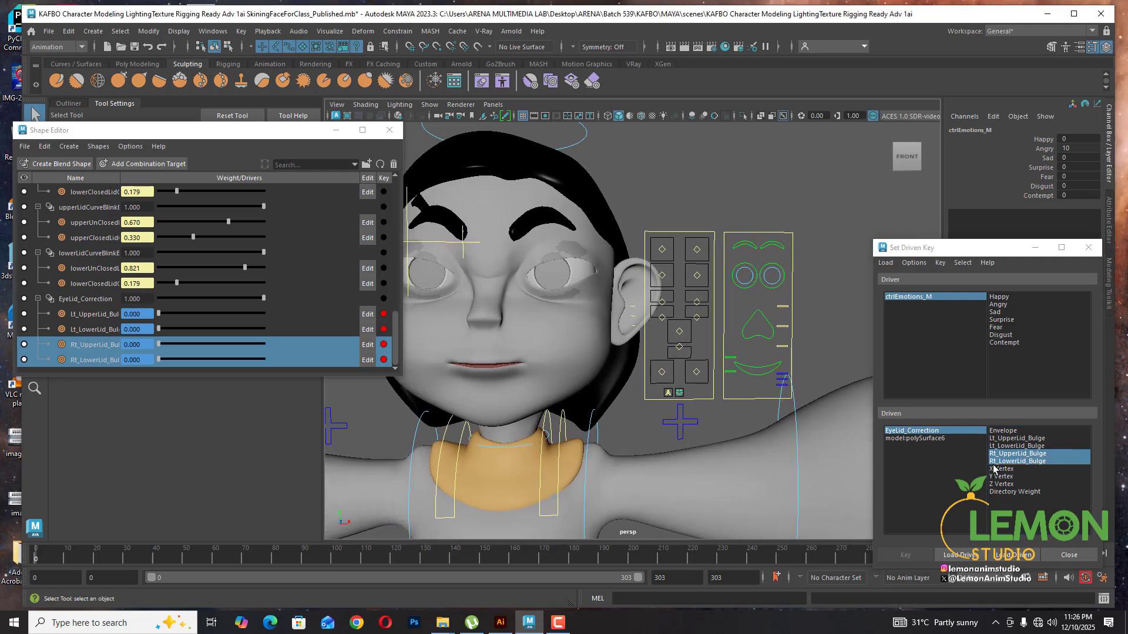
# Choose Angry as the driver attribute, select all four EyeLid_Correction targets in the Shape Editor and set Angry to 0
pyautogui.click(1000, 305)
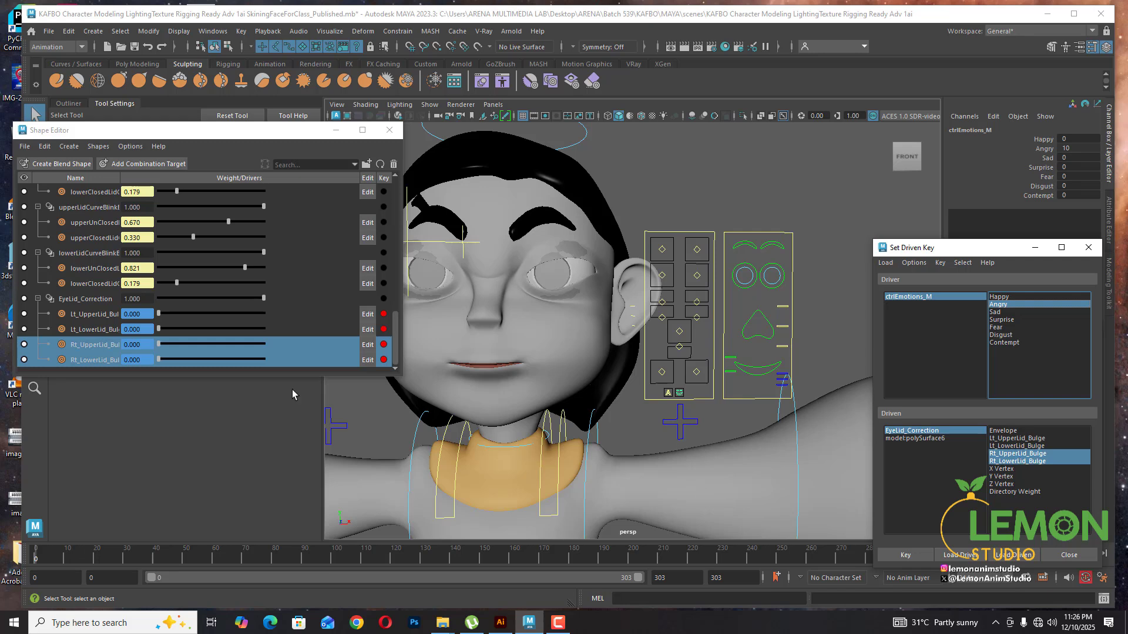
pyautogui.click(107, 317)
pyautogui.keyDown('shift'); pyautogui.click(106, 364); pyautogui.keyUp('shift')
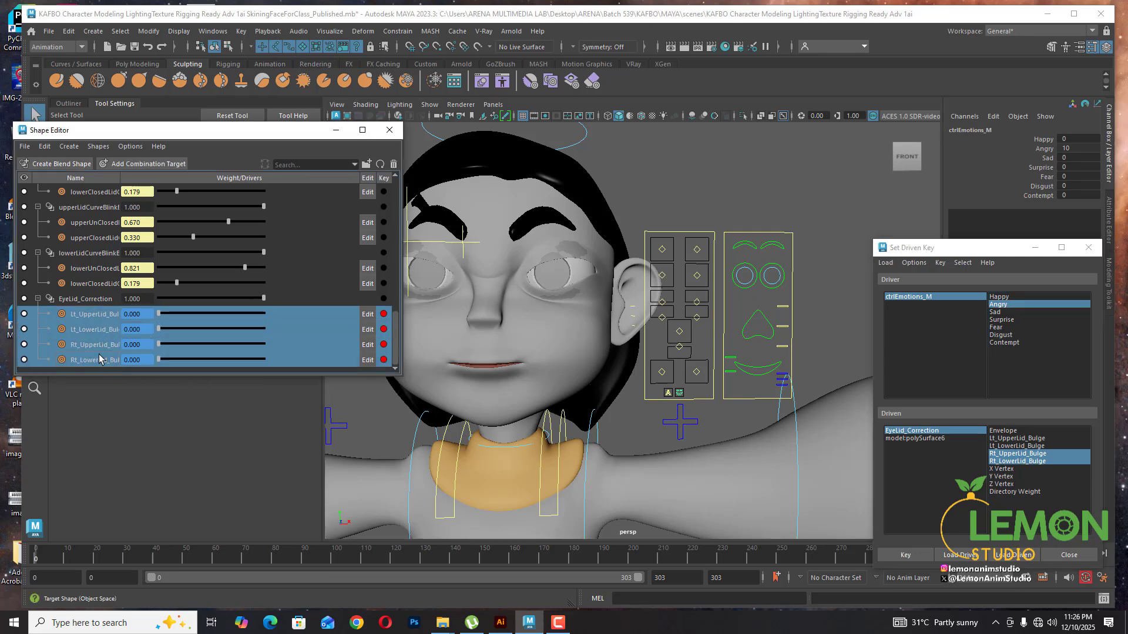
pyautogui.click(1042, 151)
pyautogui.moveTo(636, 194); pyautogui.dragTo(542, 209, button='middle')
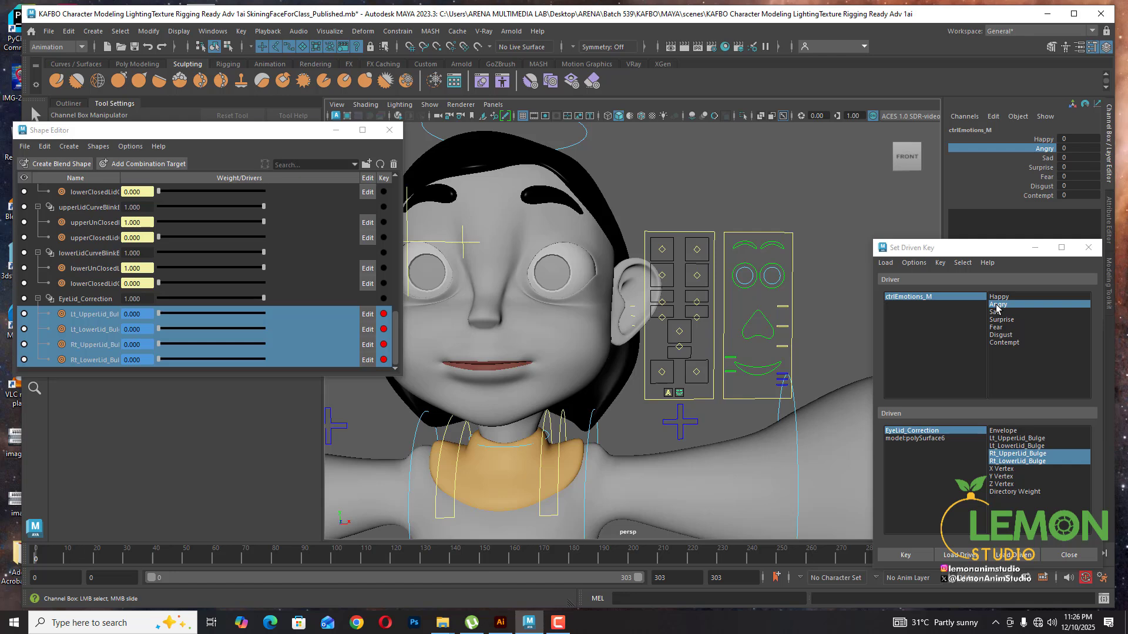
# Add Lt_UpperLid_Bulge and Lt_LowerLid_Bulge to the selected driven attributes and key all four bulge targets at Angry 0
pyautogui.keyDown('ctrl'); pyautogui.click(1009, 447); pyautogui.keyUp('ctrl')
pyautogui.keyDown('ctrl'); pyautogui.click(1009, 446); pyautogui.keyUp('ctrl')
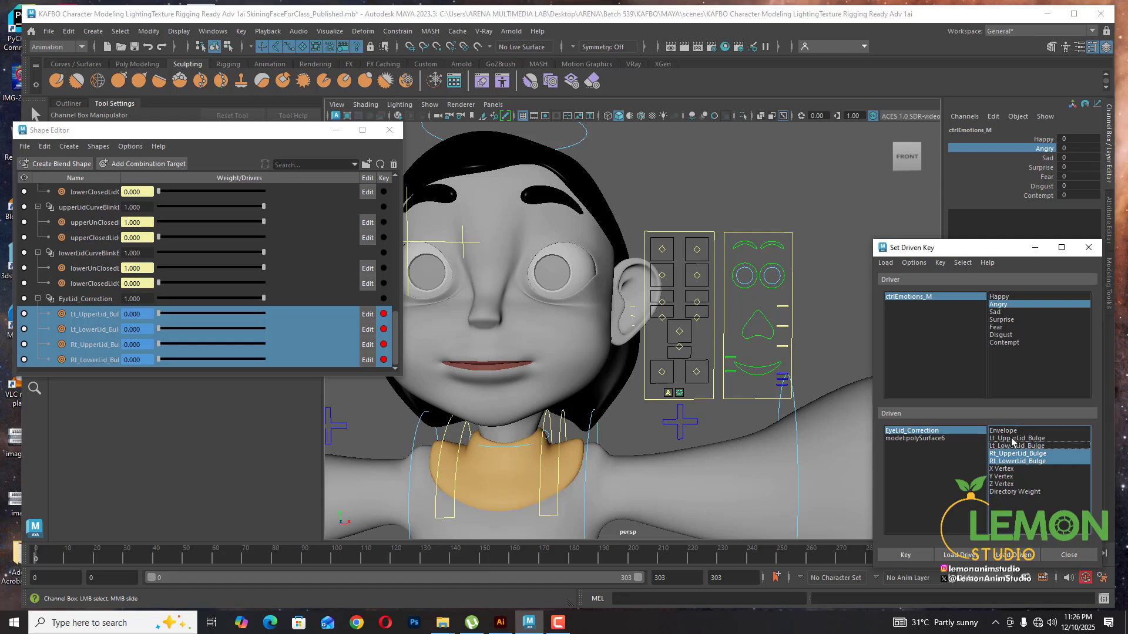
pyautogui.keyDown('ctrl'); pyautogui.click(1012, 440); pyautogui.keyUp('ctrl')
pyautogui.keyDown('ctrl'); pyautogui.click(1011, 445); pyautogui.keyUp('ctrl')
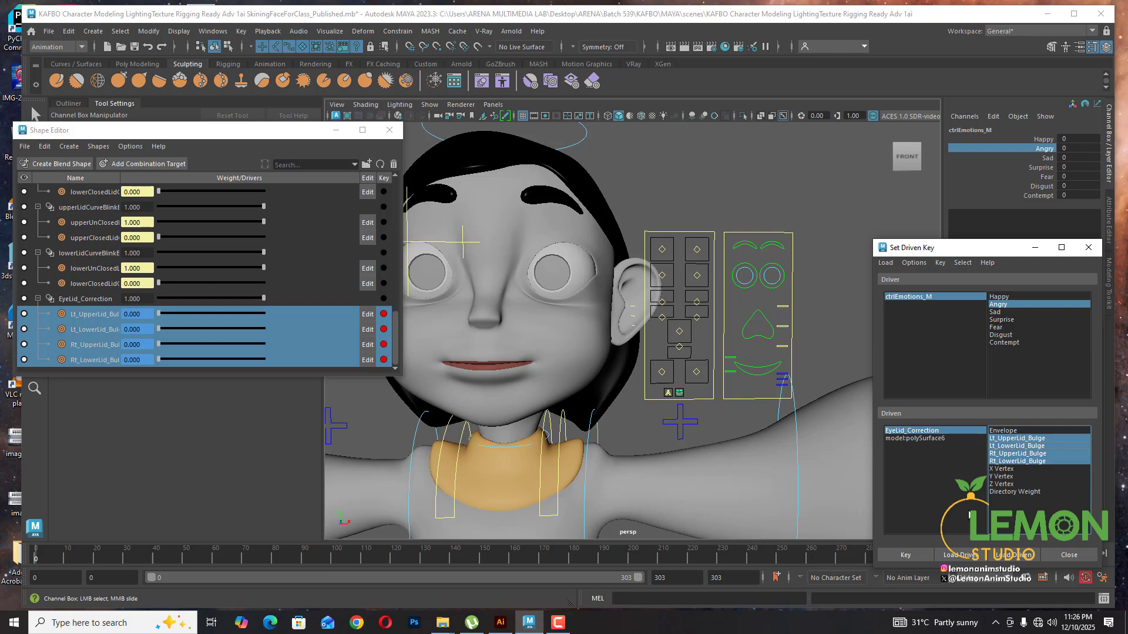
pyautogui.click(909, 558)
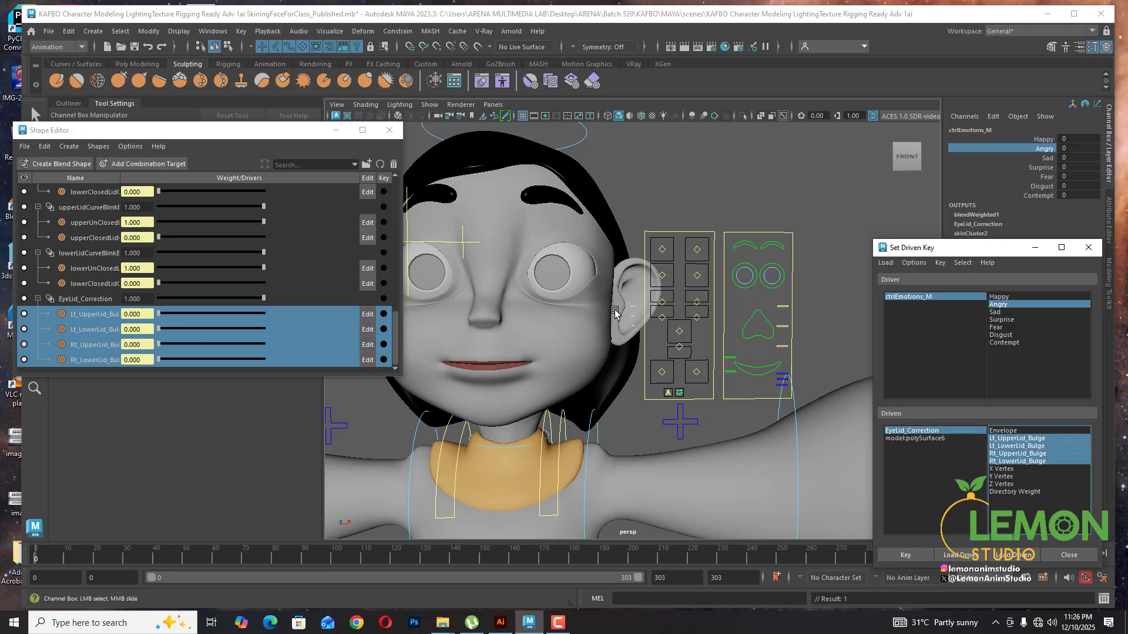
# Set Angry to 10, raise all four selected EyeLid_Correction bulge targets to 0.8 and key them
pyautogui.keyDown('alt'); pyautogui.moveTo(695, 324); pyautogui.dragTo(687, 297); pyautogui.keyUp('alt')
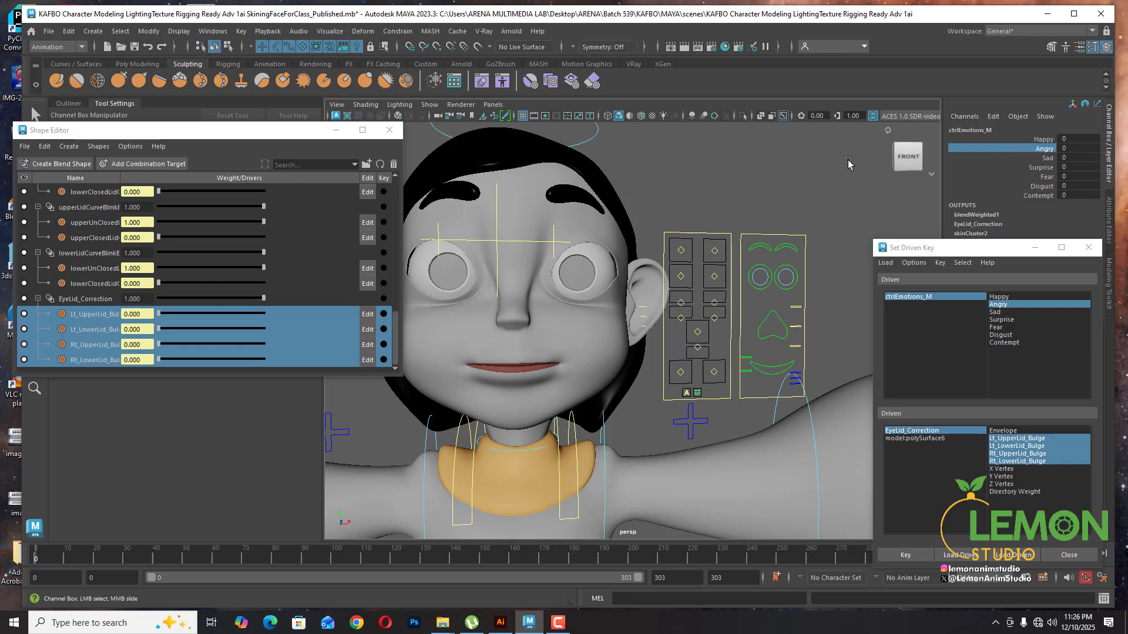
pyautogui.moveTo(849, 164); pyautogui.dragTo(956, 183, button='middle')
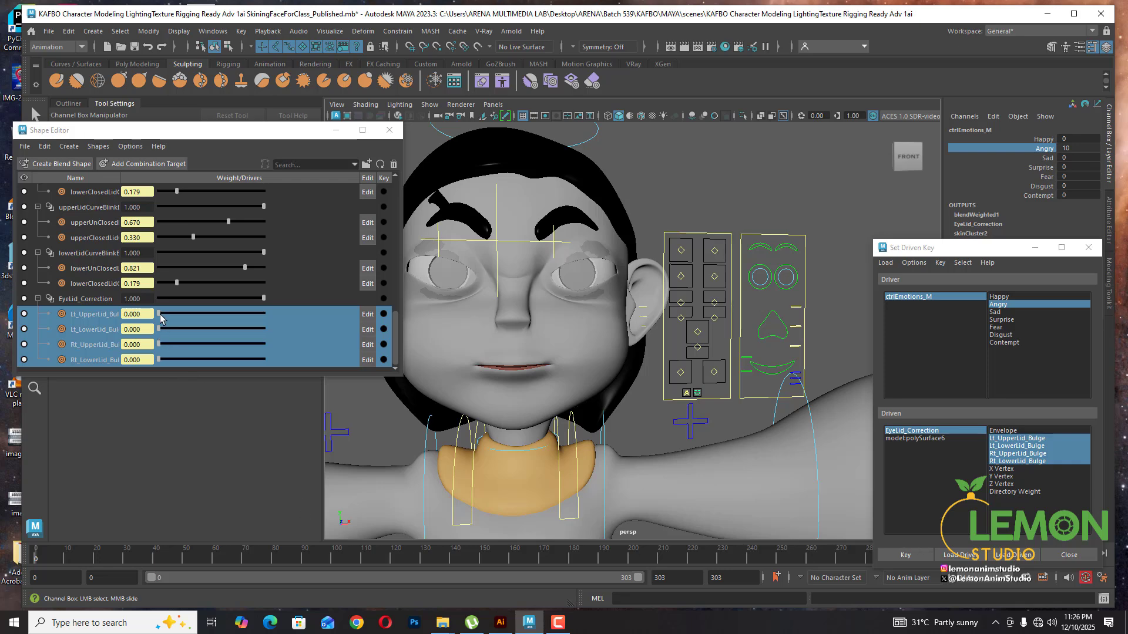
pyautogui.moveTo(160, 318); pyautogui.dragTo(223, 320)
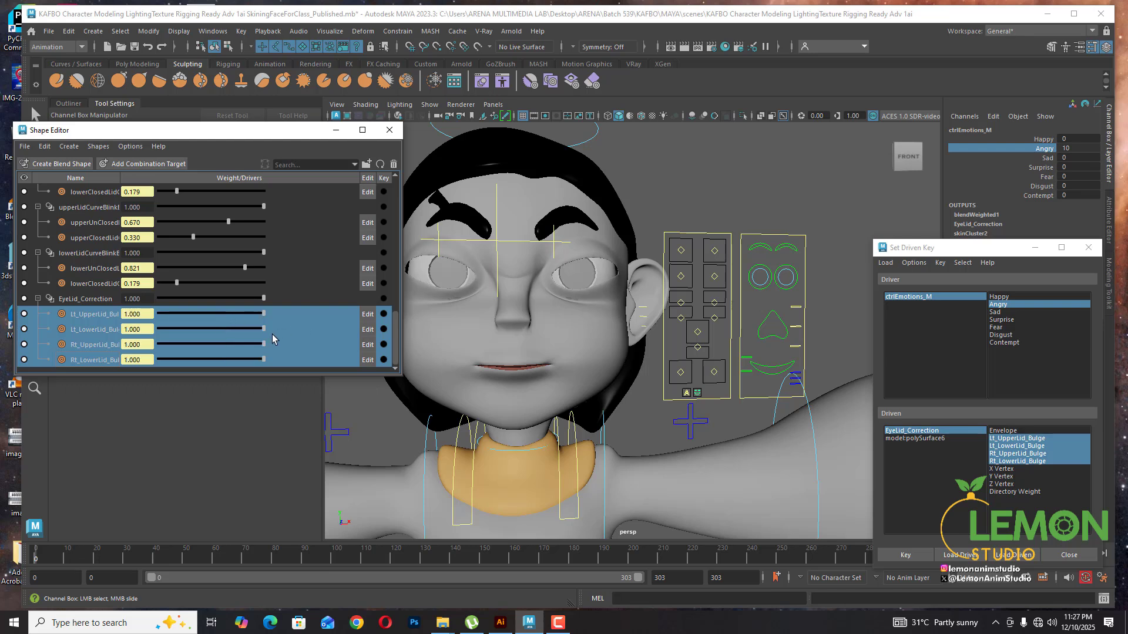
pyautogui.moveTo(227, 341); pyautogui.dragTo(234, 341)
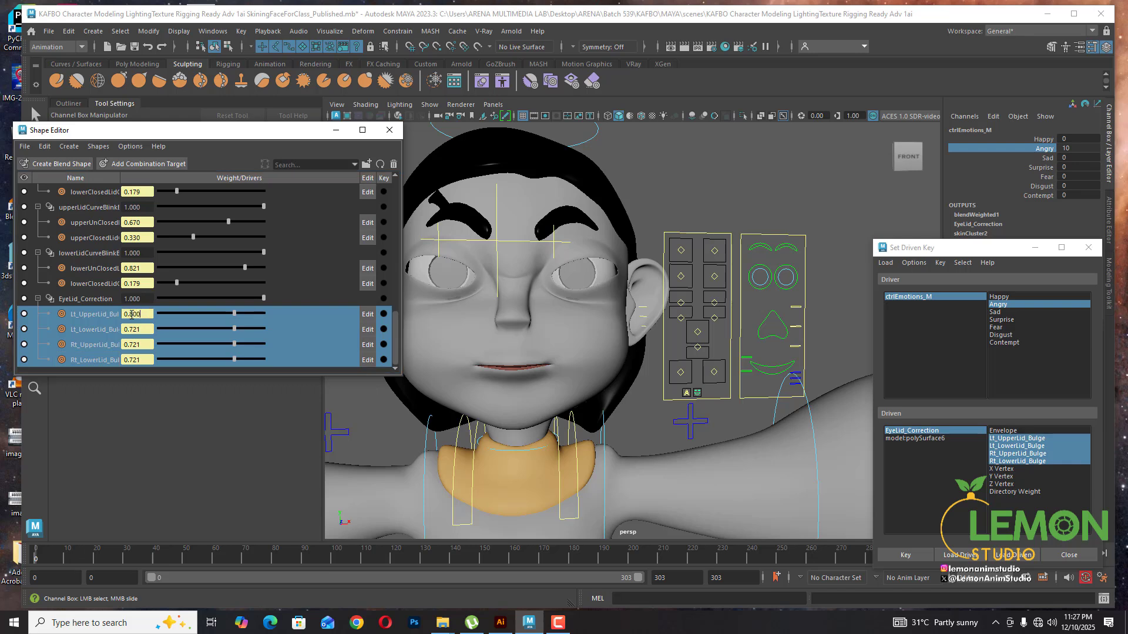
pyautogui.press('Return')
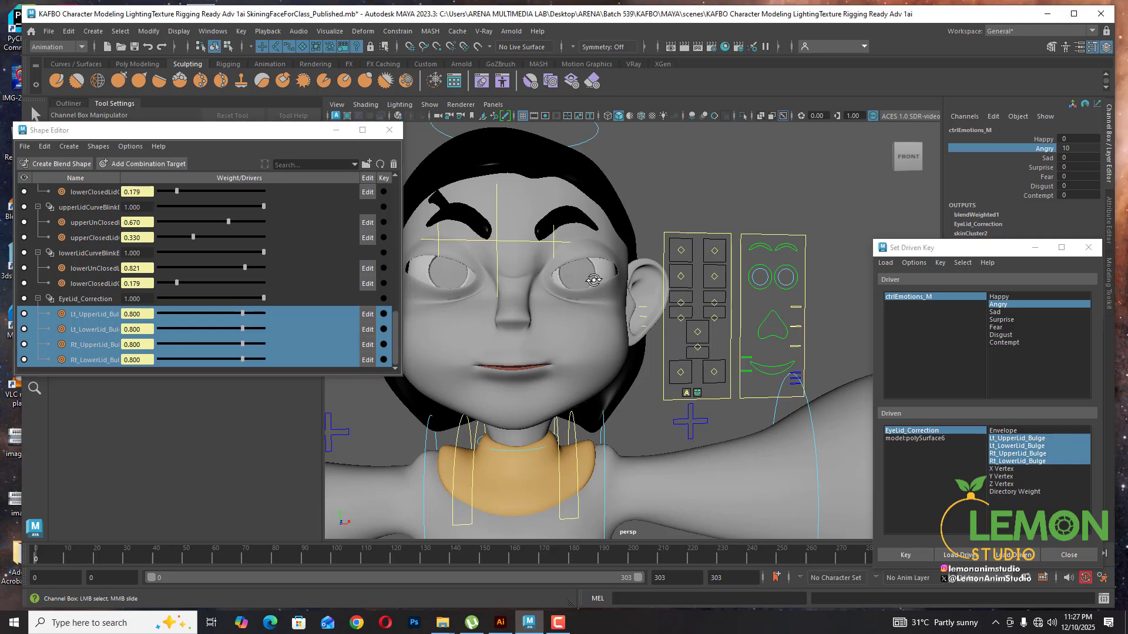
pyautogui.moveTo(587, 273)
pyautogui.keyDown('alt'); pyautogui.mouseDown()
pyautogui.moveTo(621, 260)
pyautogui.moveTo(611, 252)
pyautogui.moveTo(594, 265)
pyautogui.mouseUp(); pyautogui.keyUp('alt')
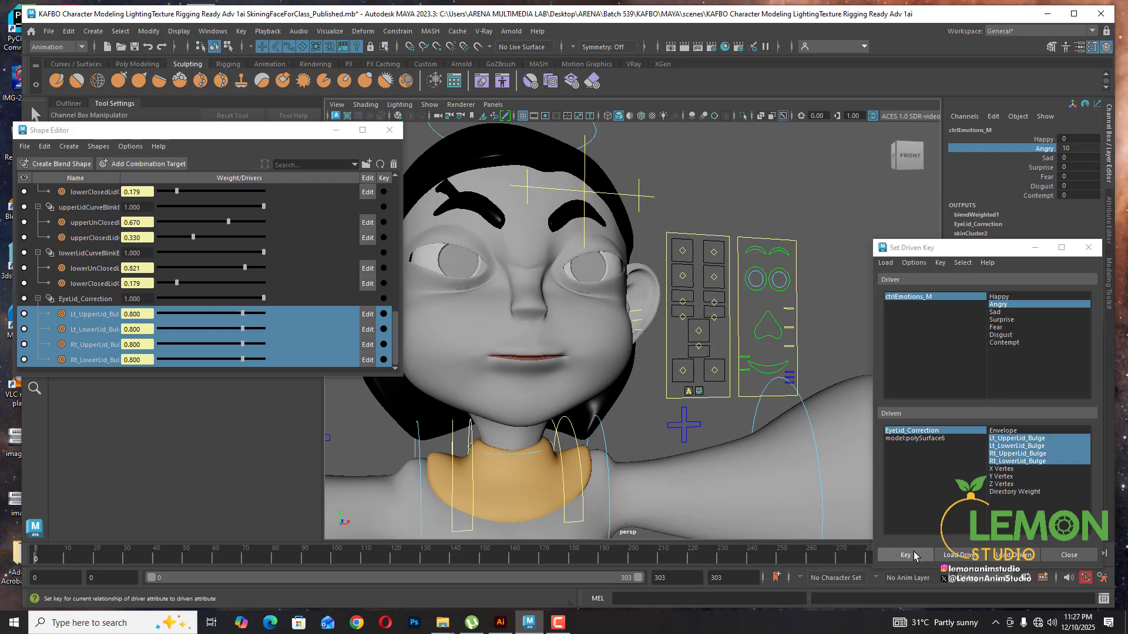
pyautogui.click(915, 555)
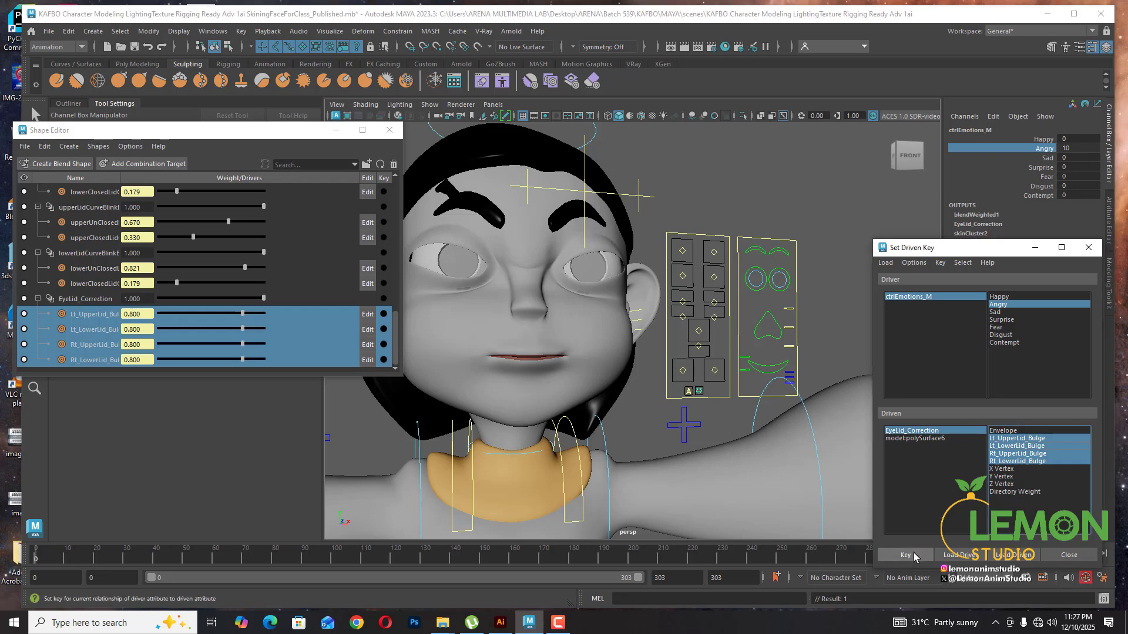
# Scrub Angry through its range to check the eyelid correction and return it to 0
pyautogui.click(1040, 150)
pyautogui.moveTo(763, 208)
pyautogui.mouseDown(button='middle')
pyautogui.moveTo(749, 212)
pyautogui.moveTo(785, 214)
pyautogui.moveTo(747, 215)
pyautogui.moveTo(775, 215)
pyautogui.mouseUp(button='middle')
pyautogui.moveTo(645, 286)
pyautogui.keyDown('alt'); pyautogui.mouseDown()
pyautogui.moveTo(711, 284)
pyautogui.moveTo(638, 287)
pyautogui.mouseUp(); pyautogui.keyUp('alt')
pyautogui.moveTo(791, 265); pyautogui.dragTo(619, 278, button='middle')
# Scrub Sad, Surprise, Fear, Disgust and Contempt one by one up to 10 and back, checking the eyelids for eyes showing through
pyautogui.click(1047, 159)
pyautogui.click(1045, 168)
pyautogui.moveTo(764, 230); pyautogui.dragTo(735, 201, button='middle')
pyautogui.click(1046, 177)
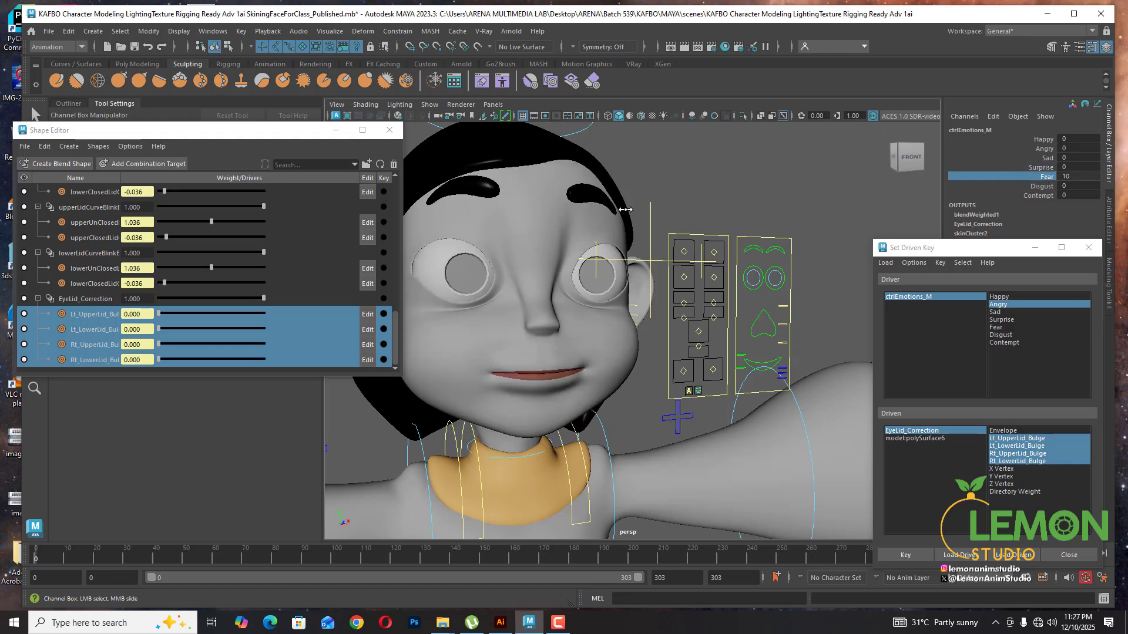
pyautogui.click(1043, 186)
pyautogui.moveTo(505, 233); pyautogui.dragTo(551, 233, button='middle')
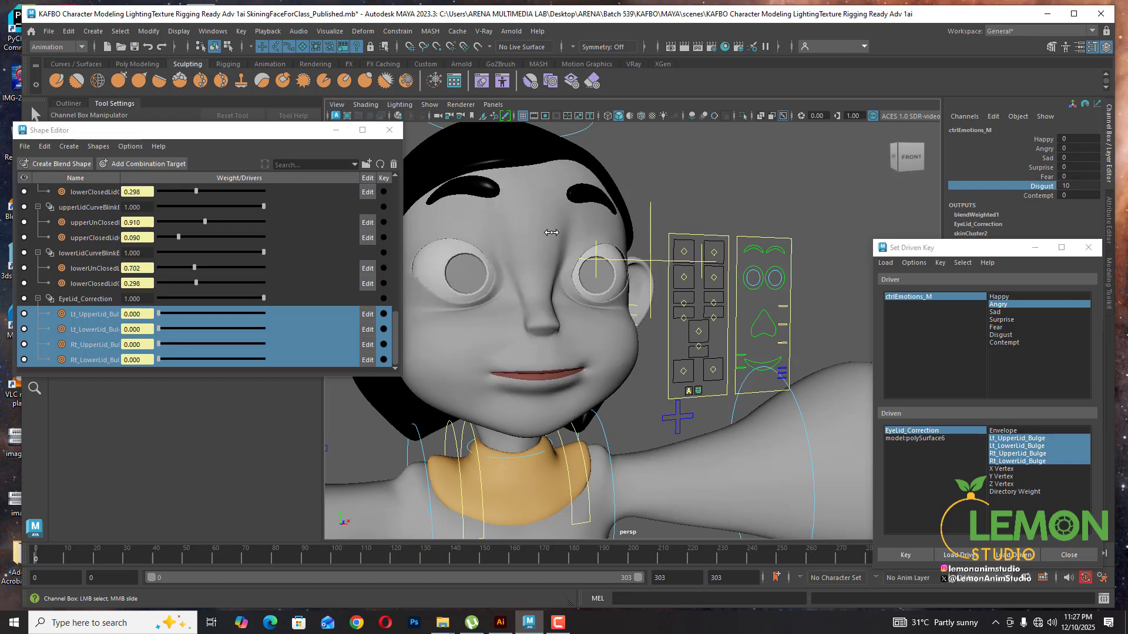
pyautogui.click(1039, 195)
pyautogui.moveTo(752, 212)
pyautogui.mouseDown(button='middle')
pyautogui.moveTo(817, 211)
pyautogui.moveTo(758, 211)
pyautogui.mouseUp(button='middle')
# Choose Sad as the driver attribute and key the four eyelid bulge targets at Sad 0
pyautogui.click(1046, 158)
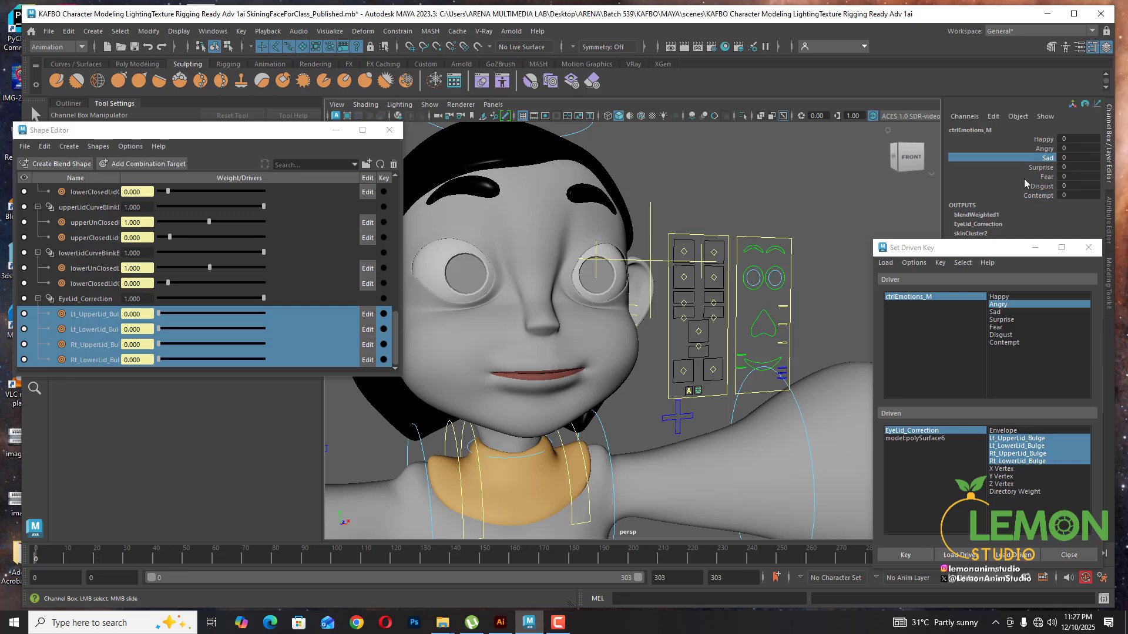
pyautogui.moveTo(517, 257); pyautogui.dragTo(567, 258, button='middle')
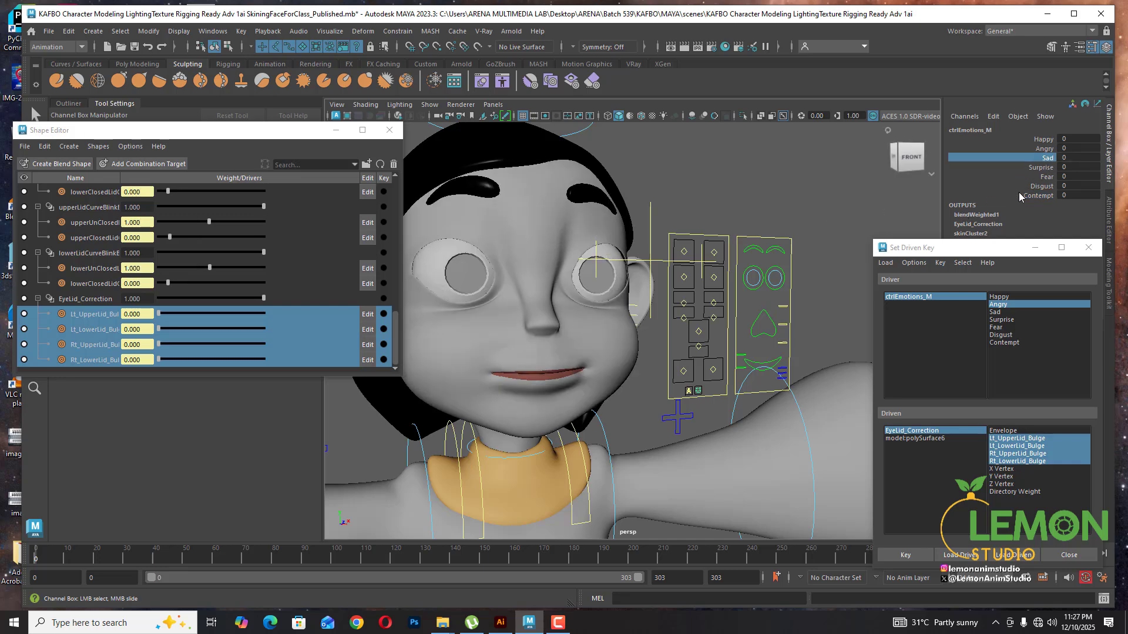
pyautogui.click(996, 312)
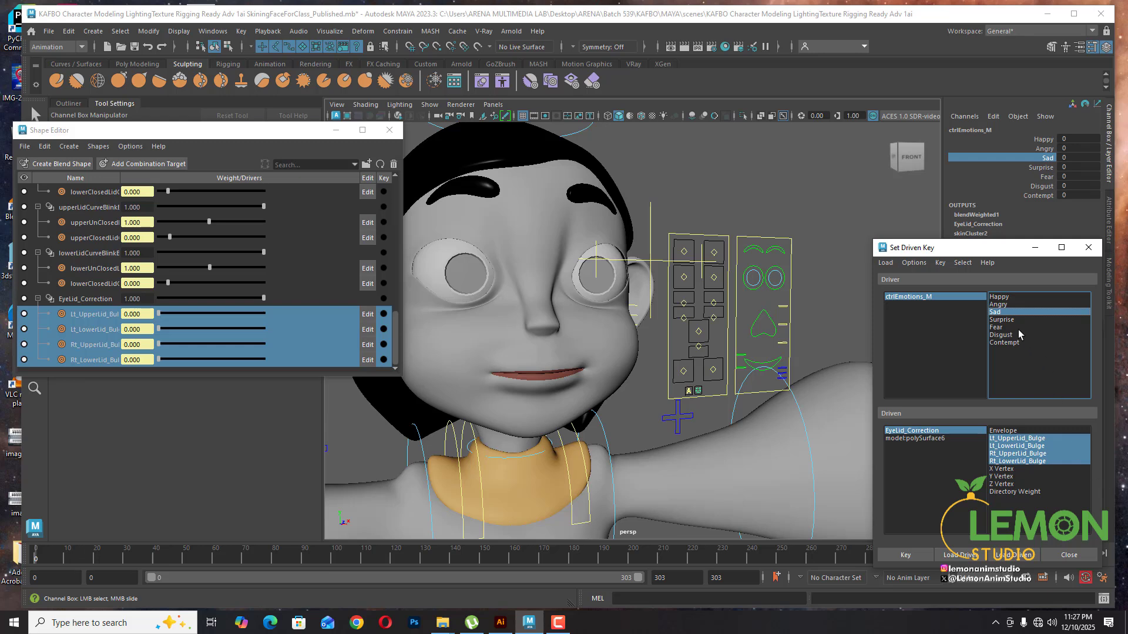
pyautogui.click(918, 556)
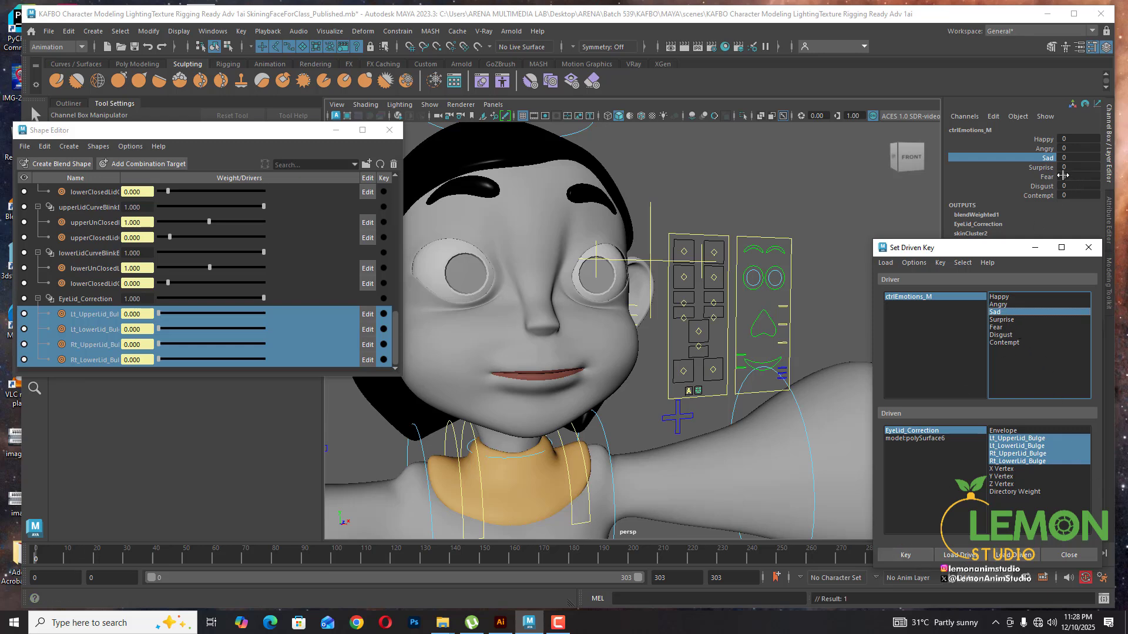
# Set Sad to 10, raise all four eyelid bulge targets to 0.8 and examine the lids from the side and front
pyautogui.moveTo(908, 157); pyautogui.dragTo(953, 194, button='middle')
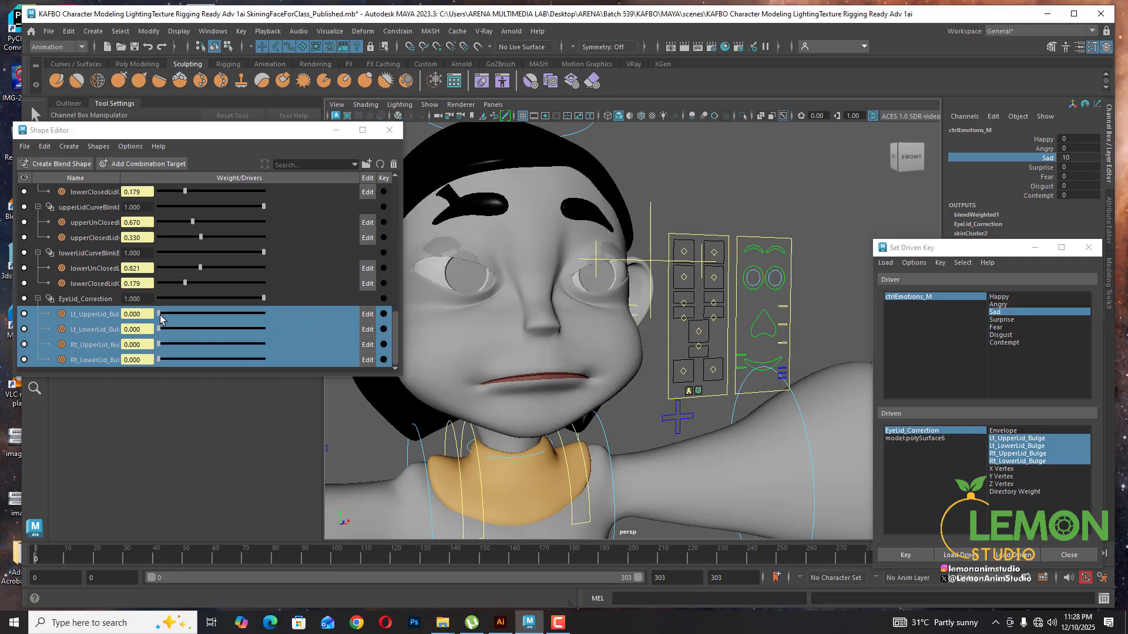
pyautogui.moveTo(160, 315); pyautogui.dragTo(244, 320)
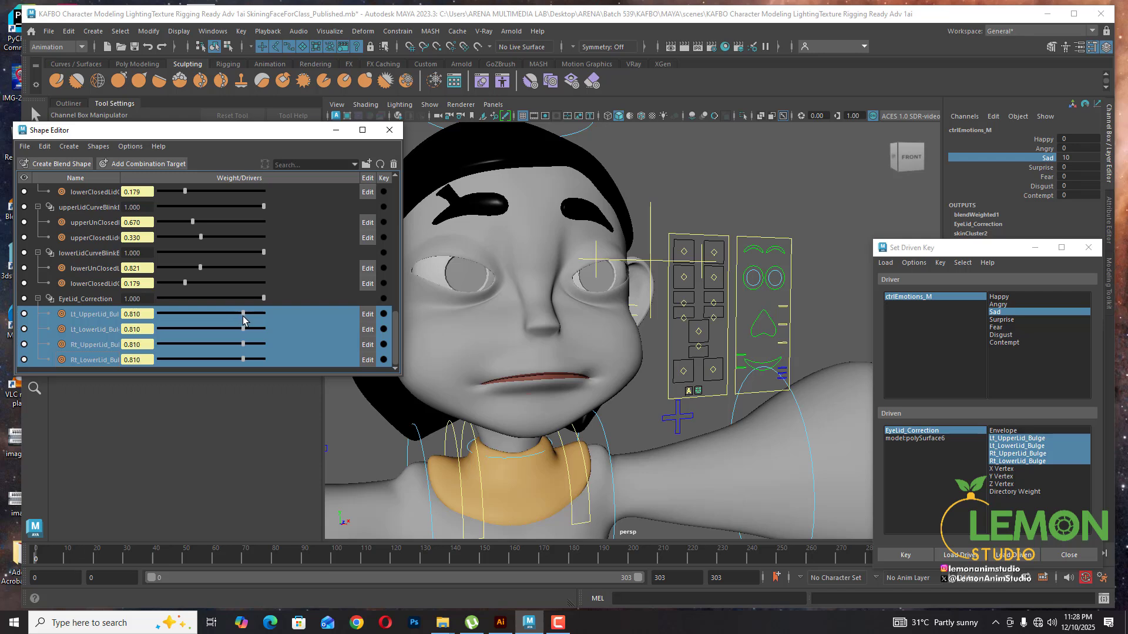
pyautogui.click(140, 315)
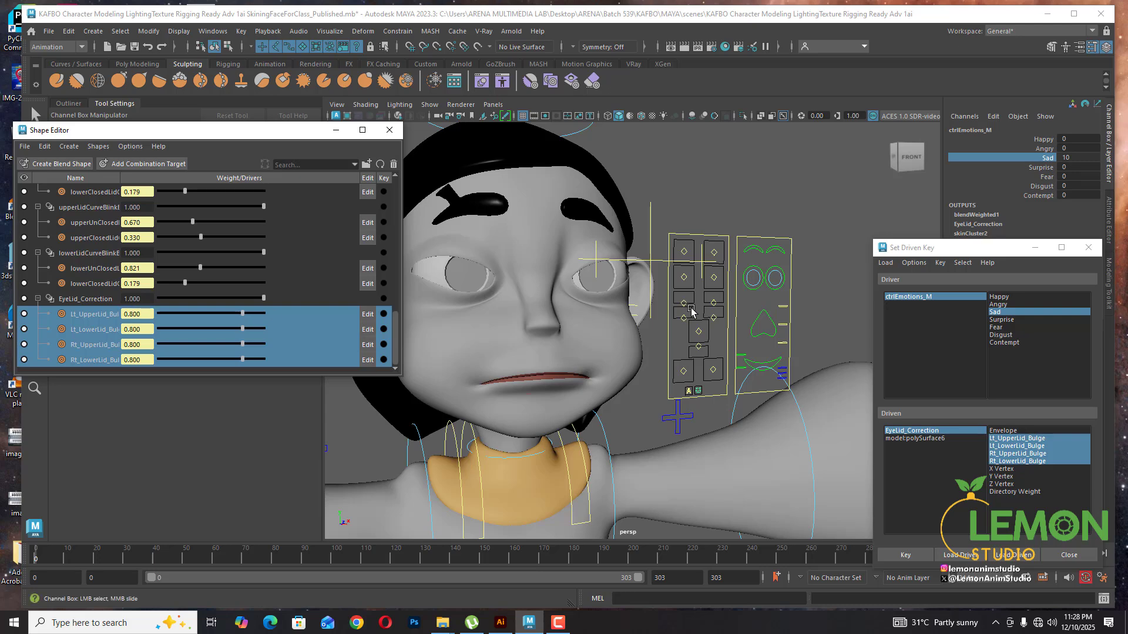
pyautogui.keyDown('alt'); pyautogui.moveTo(577, 315); pyautogui.dragTo(615, 297); pyautogui.keyUp('alt')
pyautogui.moveTo(626, 301); pyautogui.dragTo(668, 297)
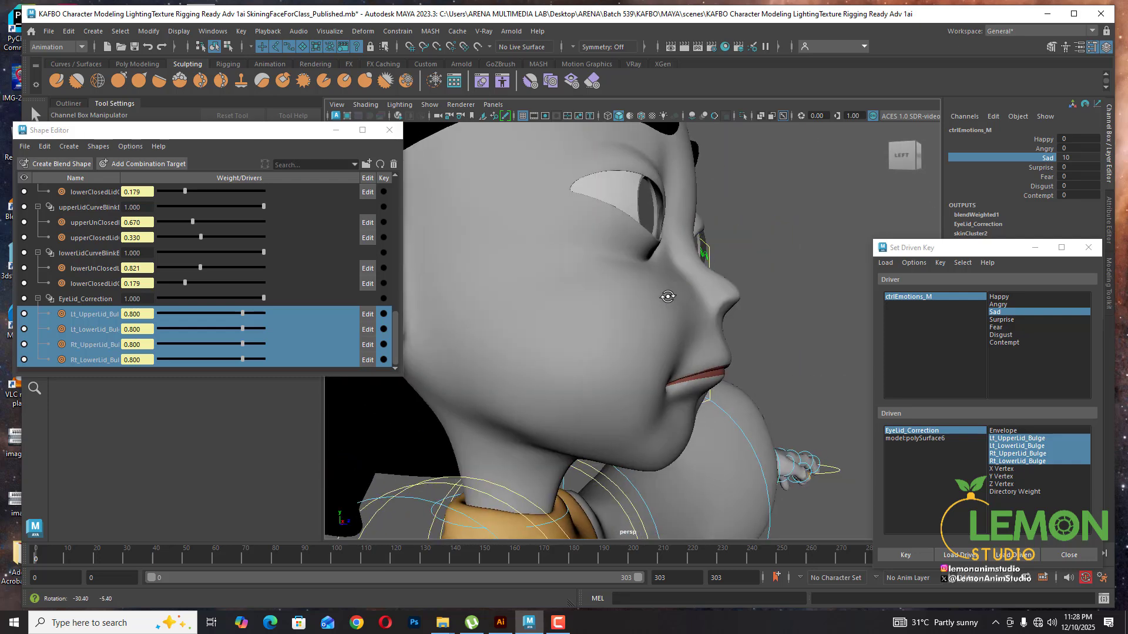
pyautogui.click(917, 156)
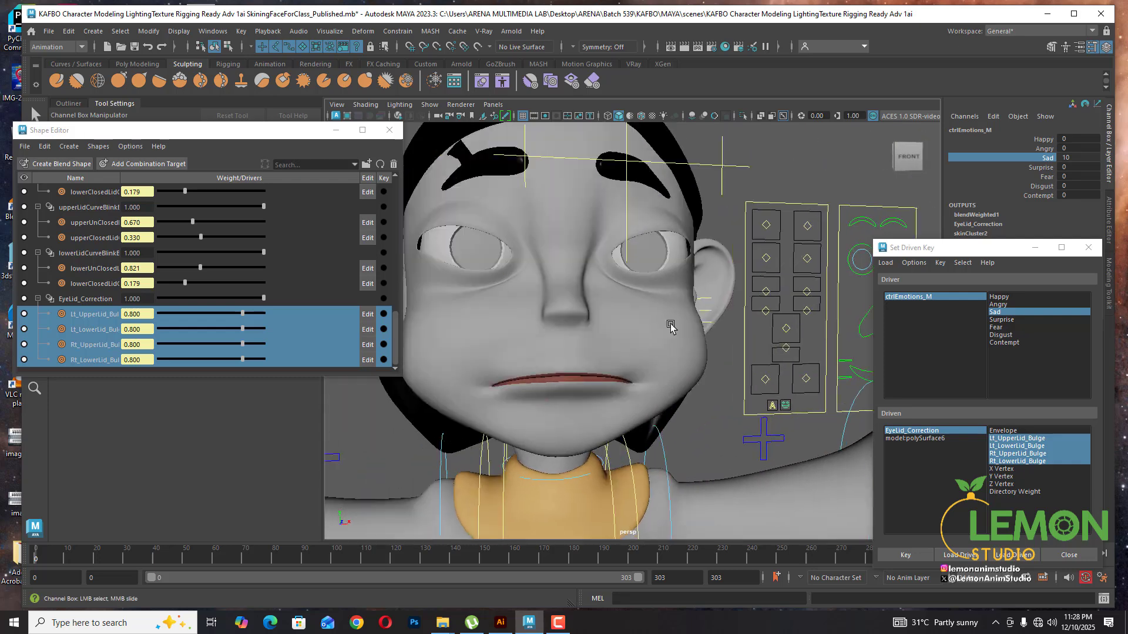
# Scrub Sad back to 10, set the four eyelid bulge targets to 0.8 again and key them
pyautogui.moveTo(840, 185)
pyautogui.mouseDown(button='middle')
pyautogui.moveTo(715, 200)
pyautogui.moveTo(844, 200)
pyautogui.mouseUp(button='middle')
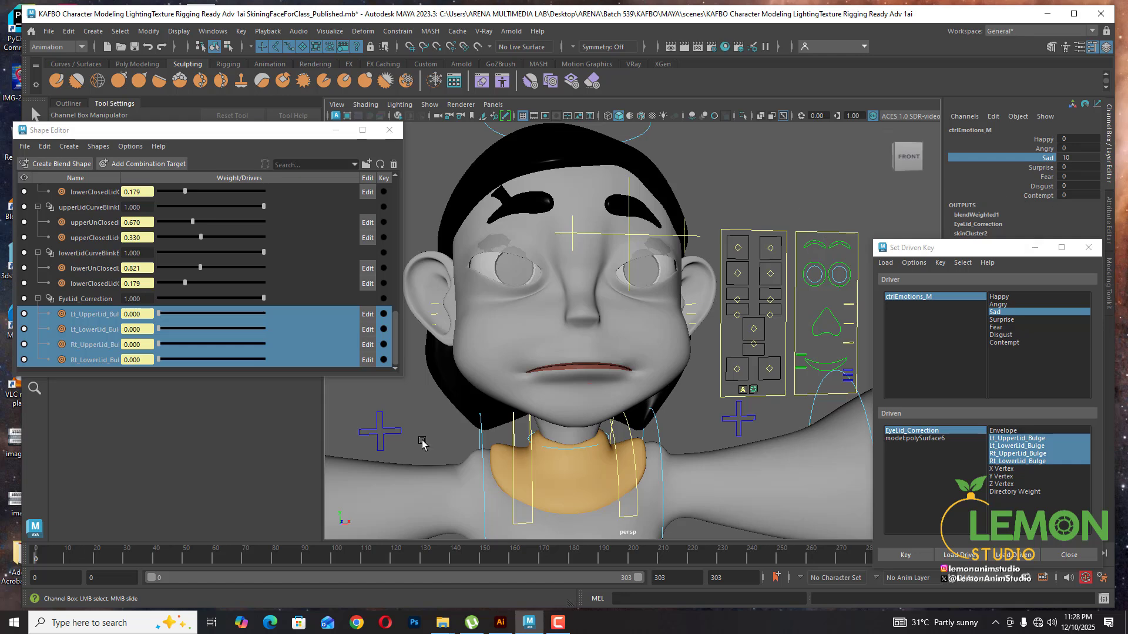
pyautogui.click(136, 315)
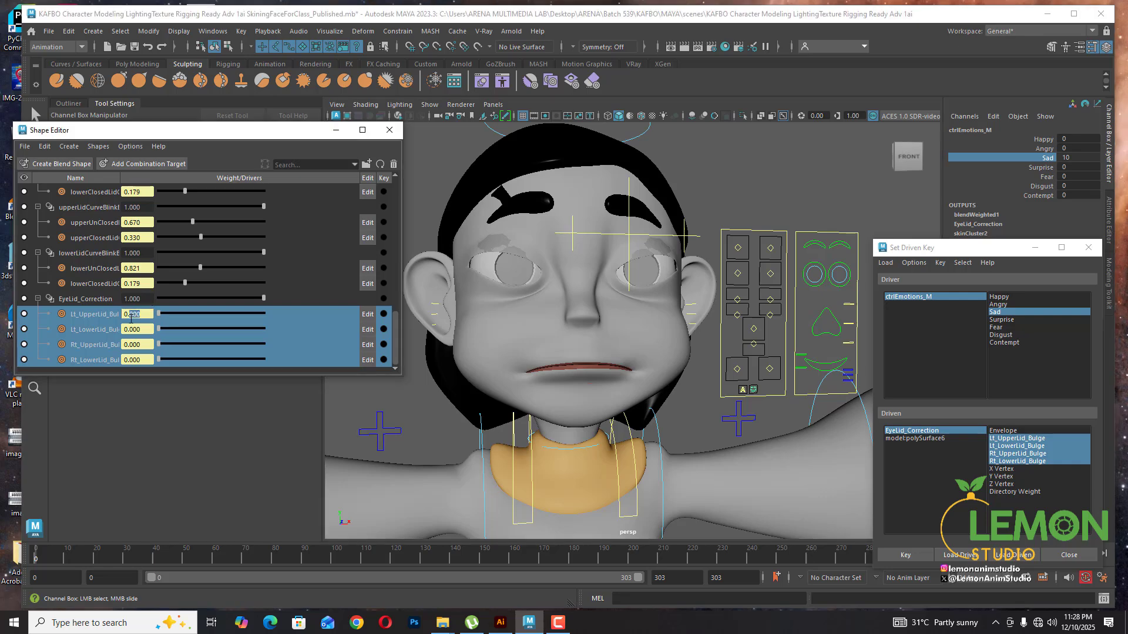
pyautogui.write('0.800')
pyautogui.press('Return')
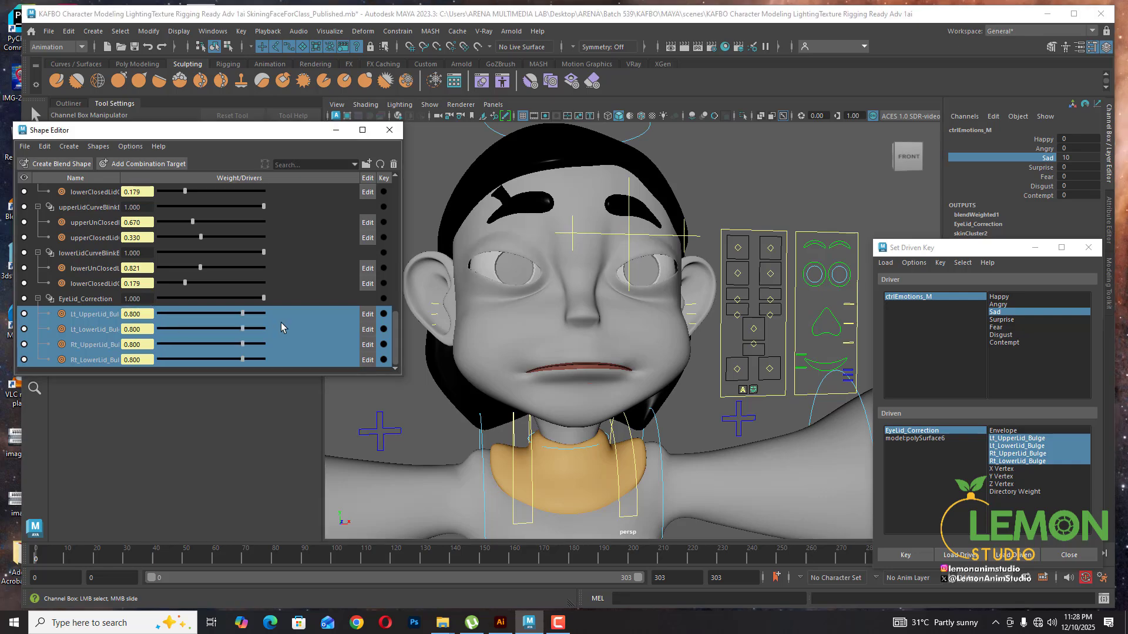
pyautogui.click(905, 554)
pyautogui.click(906, 554)
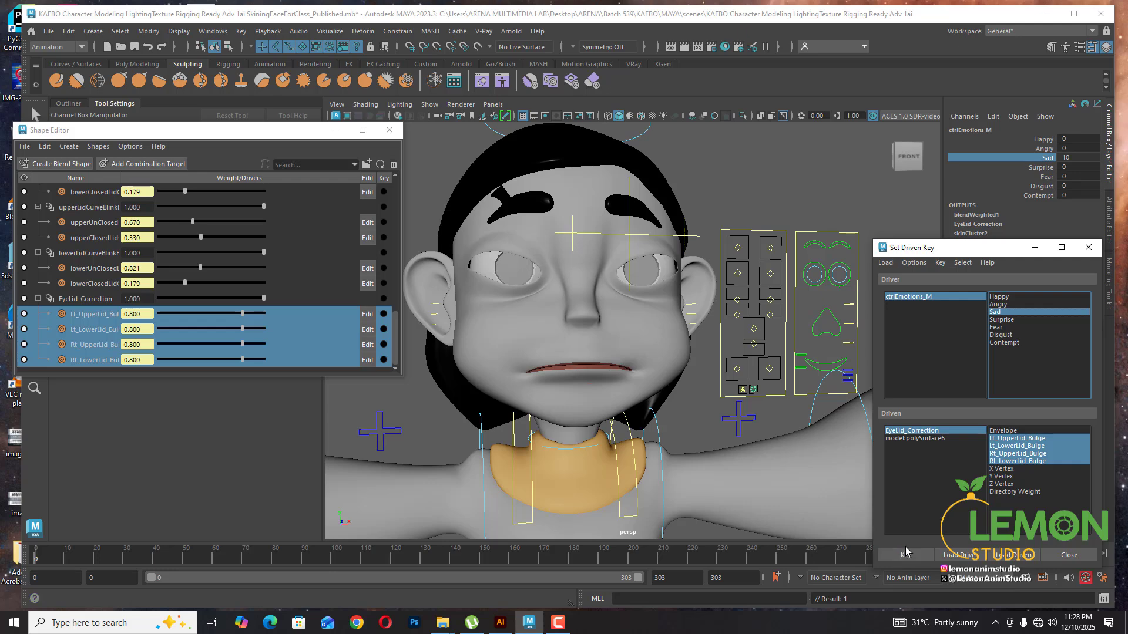
# Scrub Sad to check its correction and return it to 0, then test Fear and Surprise and leave both at 0
pyautogui.click(1044, 161)
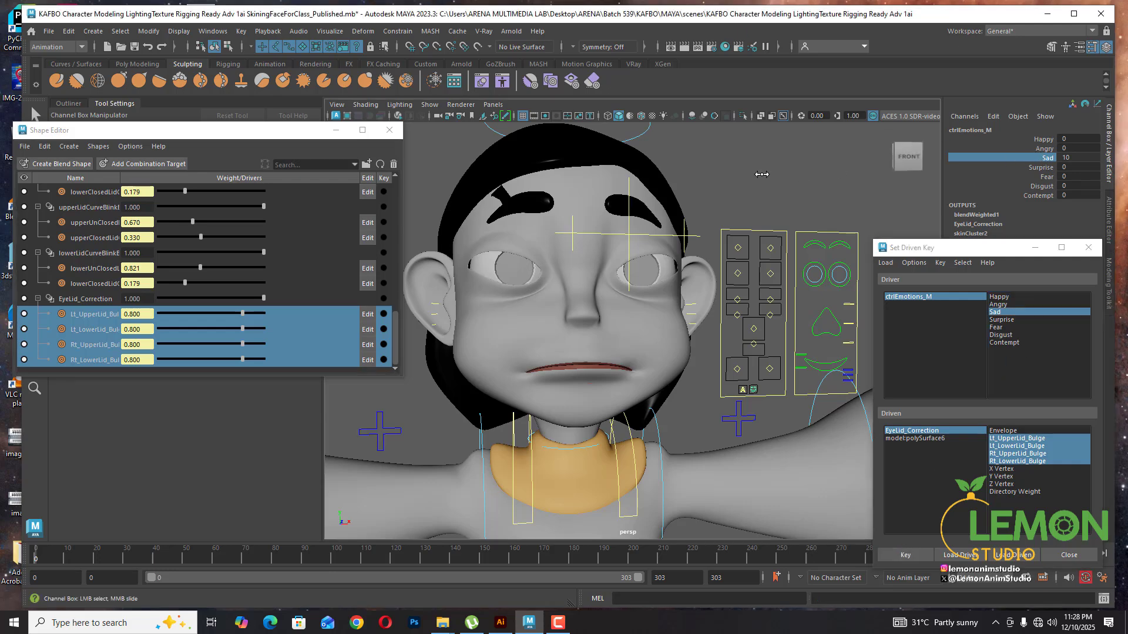
pyautogui.moveTo(835, 175)
pyautogui.mouseDown(button='middle')
pyautogui.moveTo(724, 179)
pyautogui.moveTo(833, 181)
pyautogui.mouseUp(button='middle')
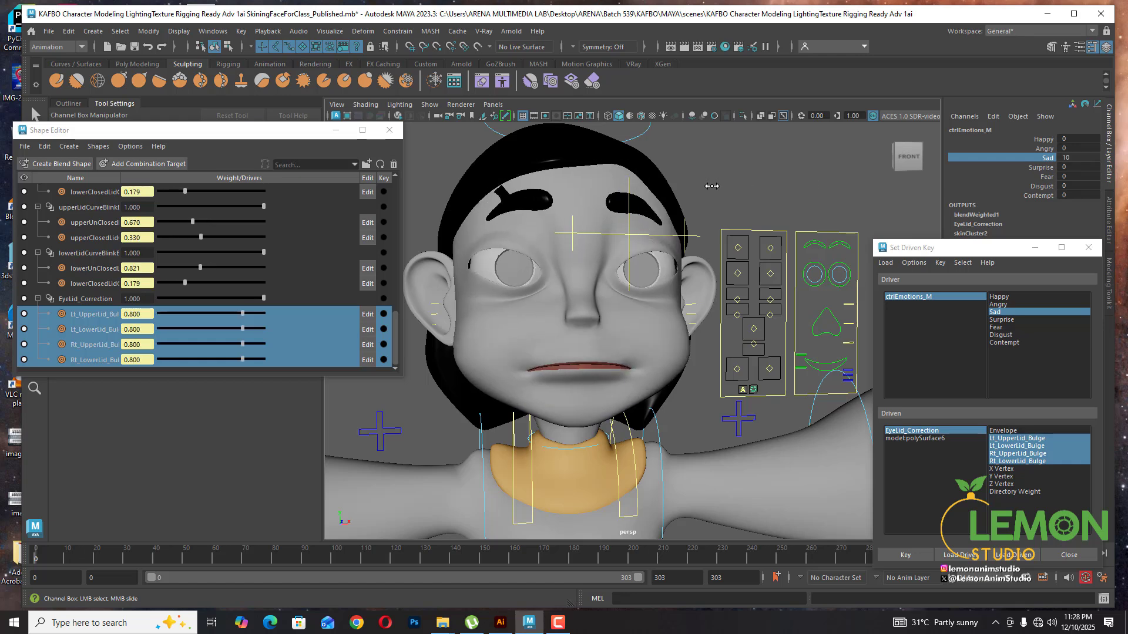
pyautogui.click(1047, 177)
pyautogui.moveTo(774, 183); pyautogui.dragTo(557, 182, button='middle')
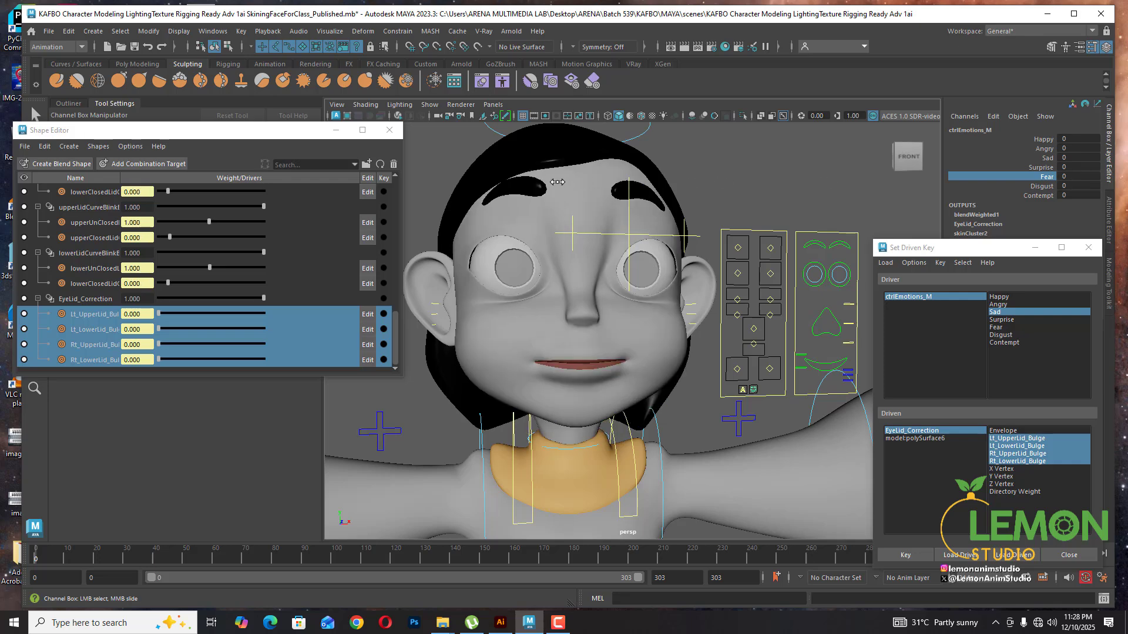
pyautogui.click(1046, 168)
pyautogui.moveTo(721, 190); pyautogui.dragTo(558, 219, button='middle')
# Choose Disgust as the driver attribute and key the four eyelid bulge targets at Disgust 0
pyautogui.click(1037, 186)
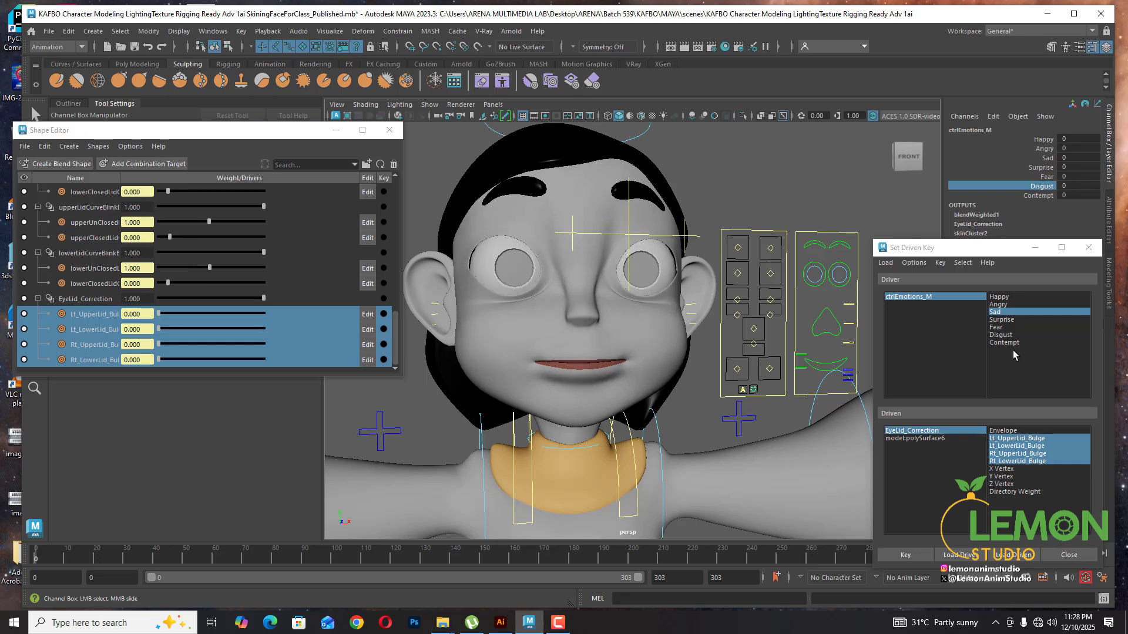
pyautogui.click(1006, 336)
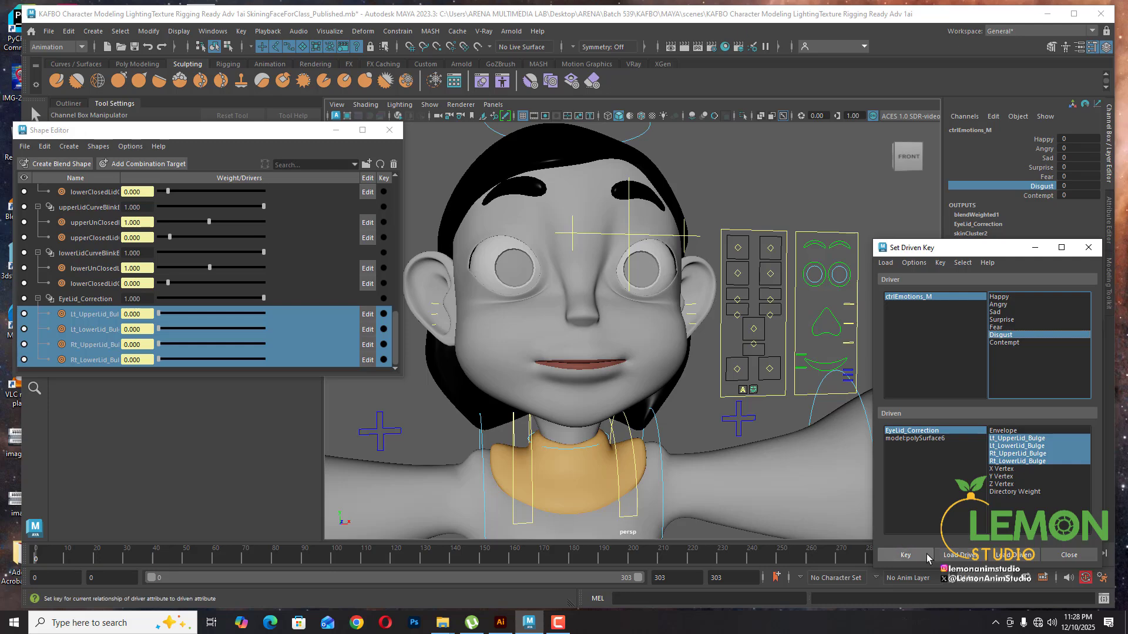
pyautogui.click(905, 555)
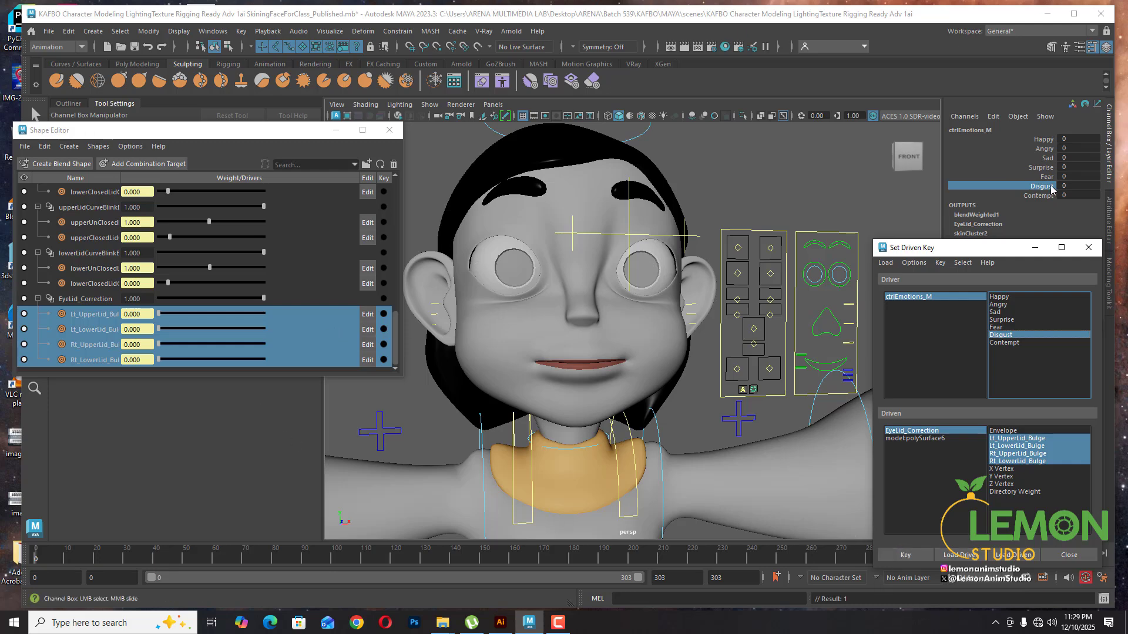
# Set Disgust to 10, raise all four eyelid bulge targets to 1 and key them
pyautogui.moveTo(1052, 188); pyautogui.dragTo(823, 187, button='middle')
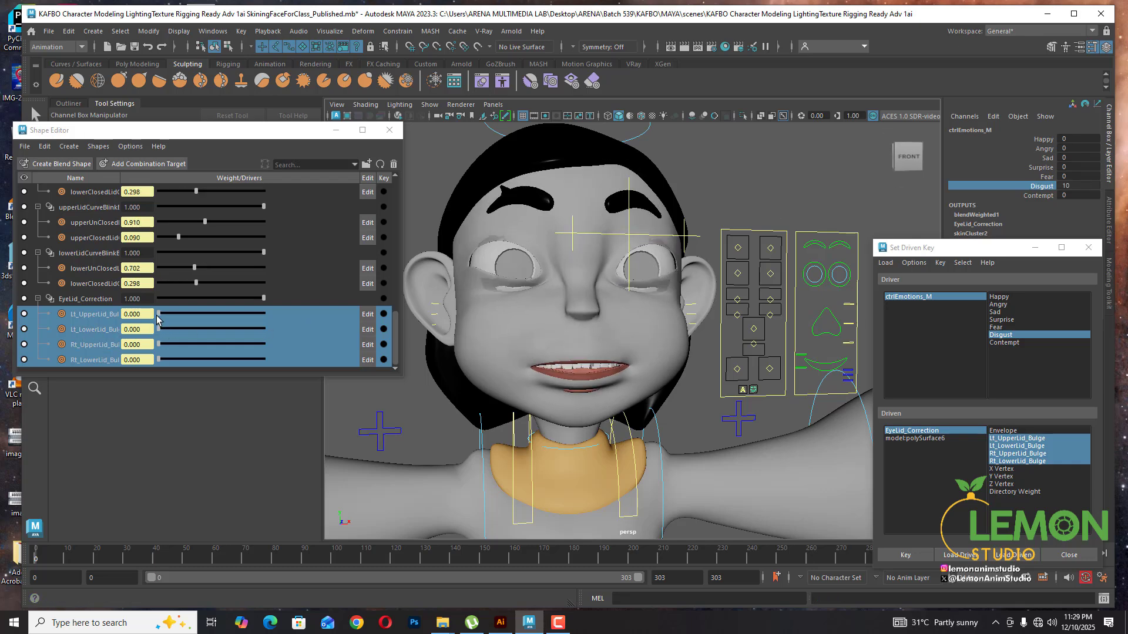
pyautogui.click(137, 314)
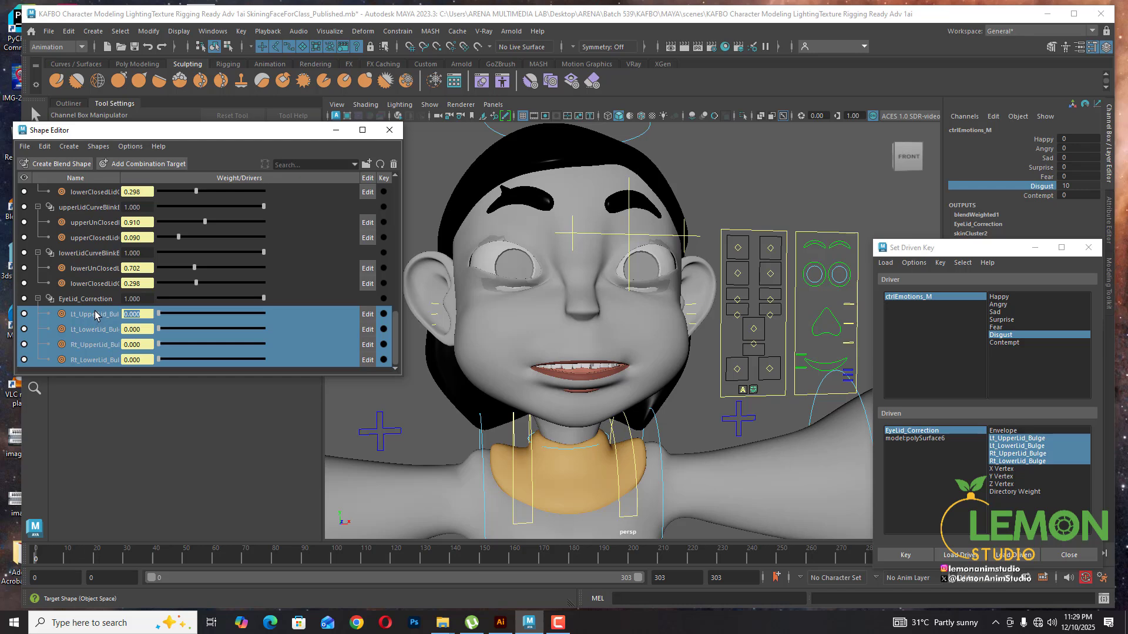
pyautogui.write('.8')
pyautogui.press('Return')
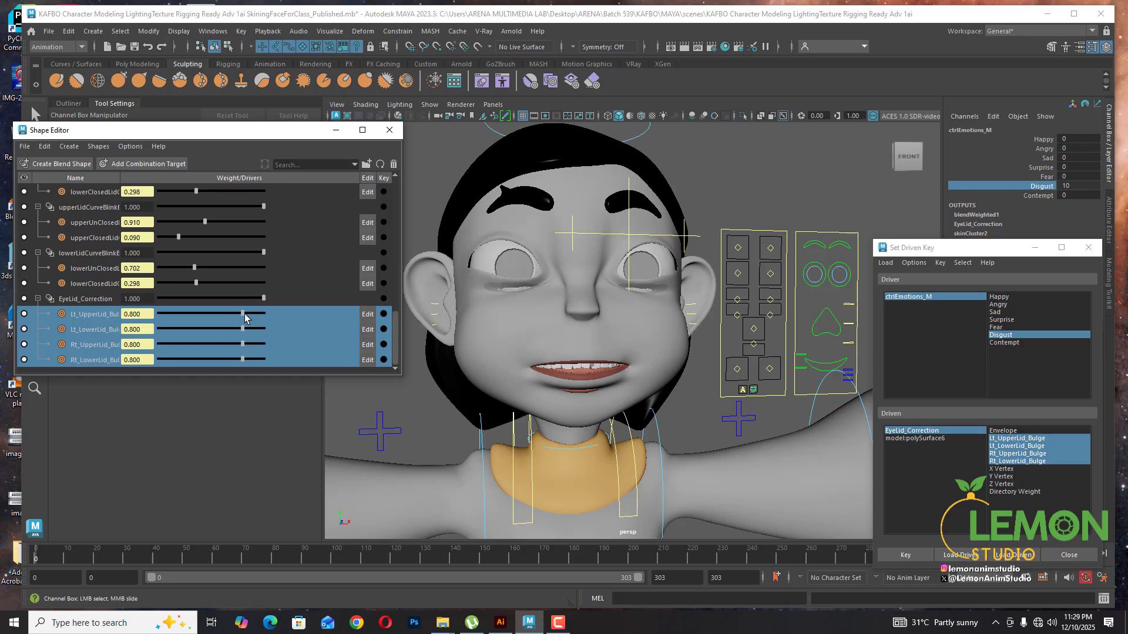
pyautogui.moveTo(245, 313); pyautogui.dragTo(414, 318)
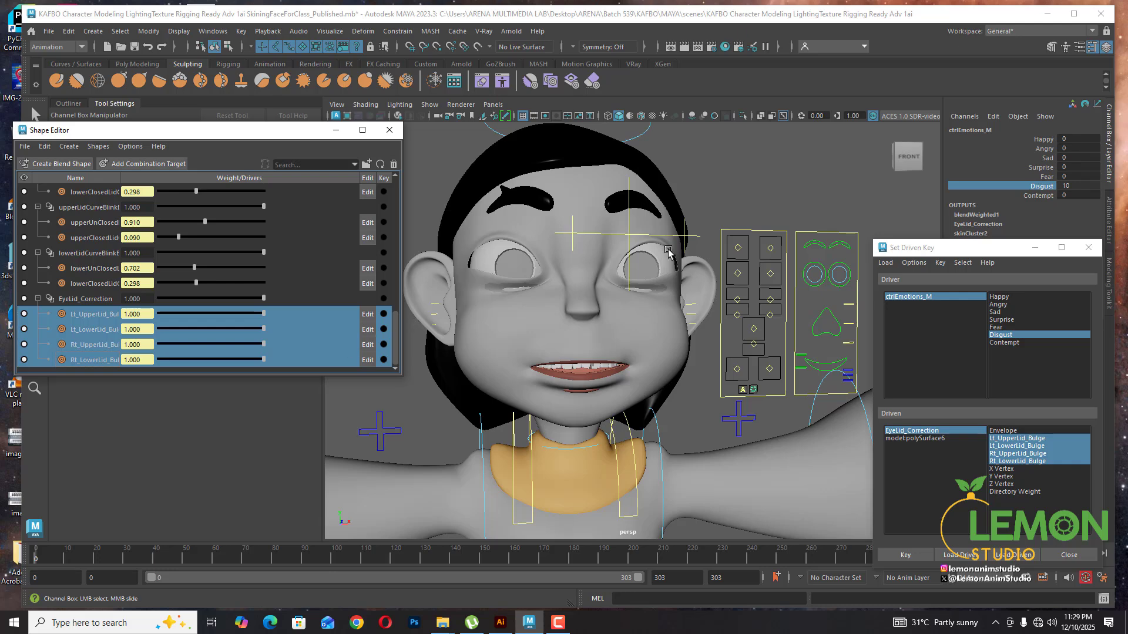
pyautogui.scroll(2, 650, 298)
pyautogui.moveTo(650, 297)
pyautogui.keyDown('alt'); pyautogui.mouseDown()
pyautogui.moveTo(696, 296)
pyautogui.moveTo(662, 300)
pyautogui.mouseUp(); pyautogui.keyUp('alt')
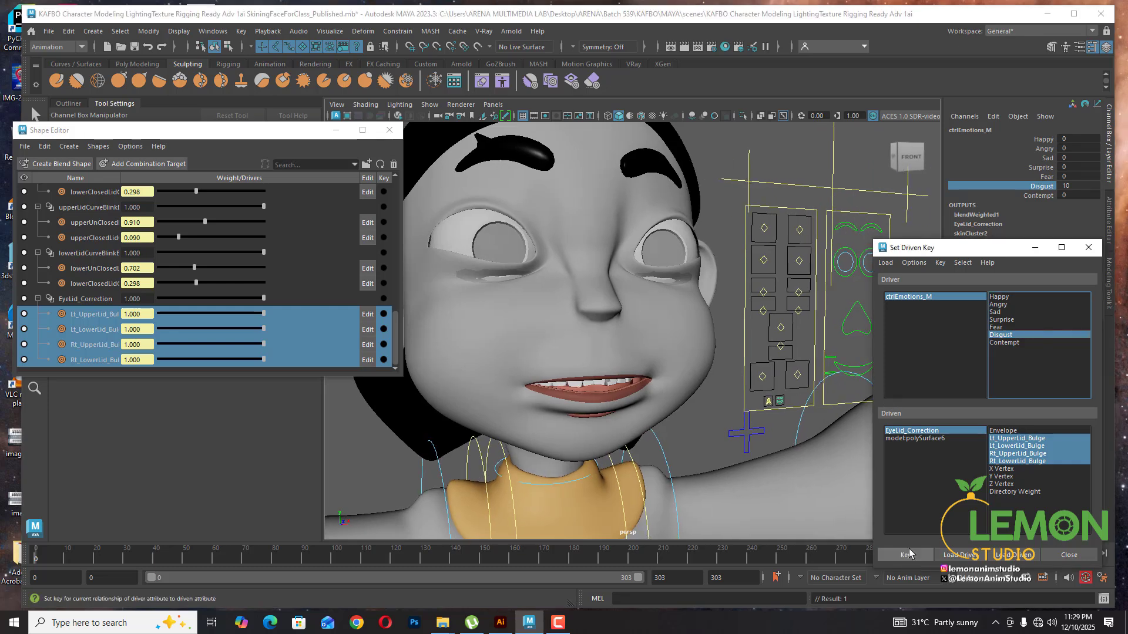
pyautogui.click(905, 555)
# Scrub Disgust down to 4.1 and examine the eyelid correction from the front
pyautogui.moveTo(800, 210); pyautogui.dragTo(714, 245, button='middle')
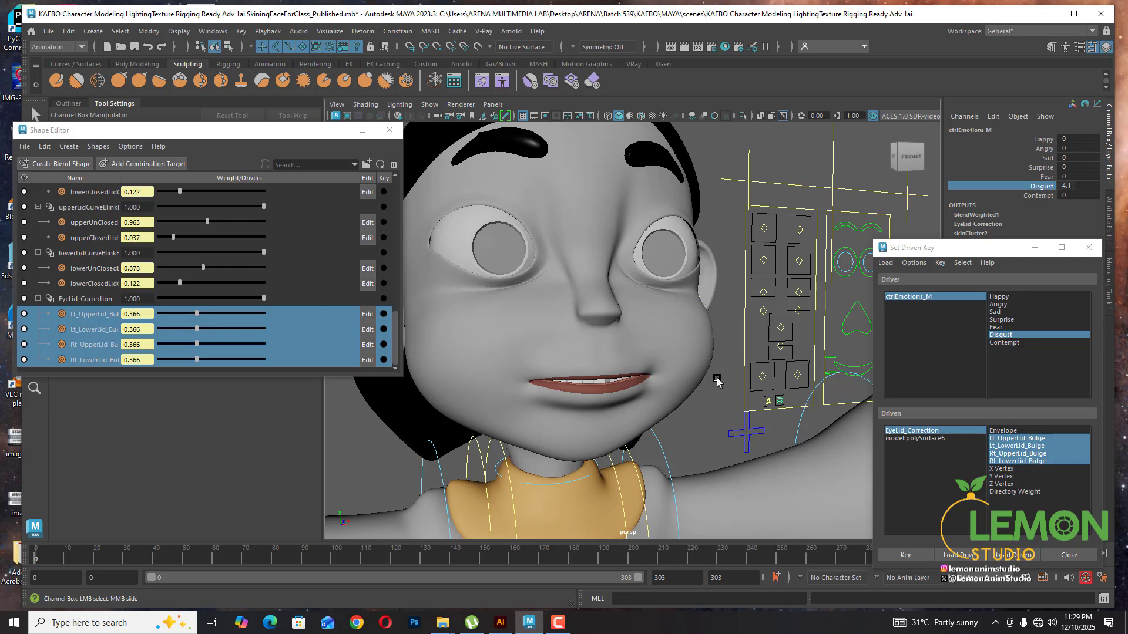
pyautogui.keyDown('alt'); pyautogui.moveTo(690, 416); pyautogui.dragTo(675, 385); pyautogui.keyUp('alt')
pyautogui.scroll(-5, 675, 385)
pyautogui.click(910, 552)
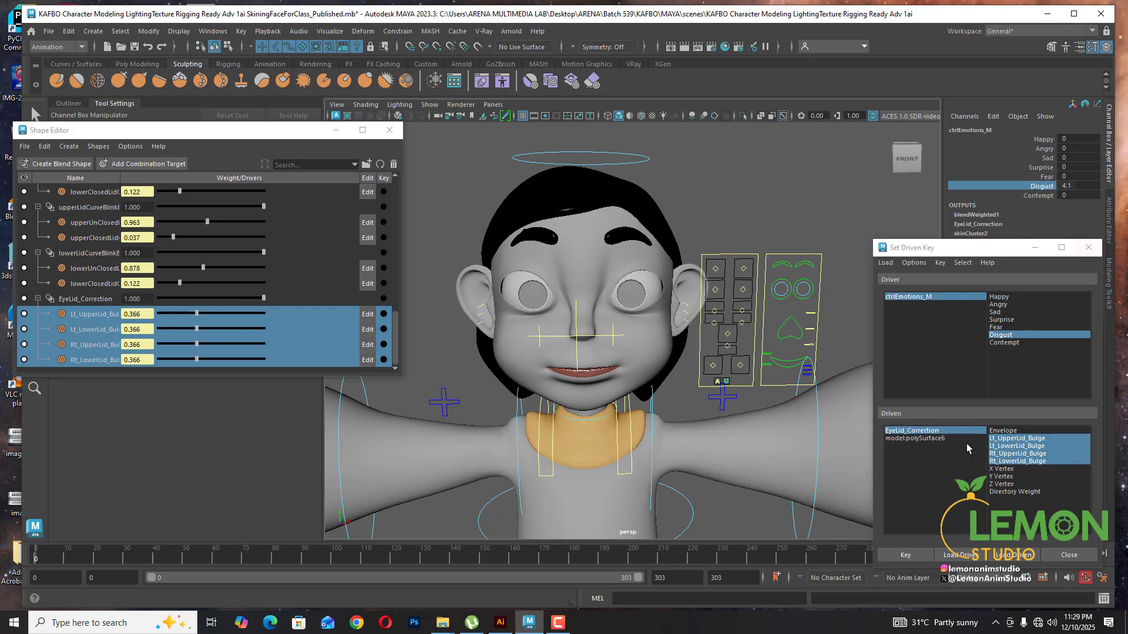
# Close the Set Driven Key window, minimize the Shape Editor, and return Disgust to 0
pyautogui.click(1088, 248)
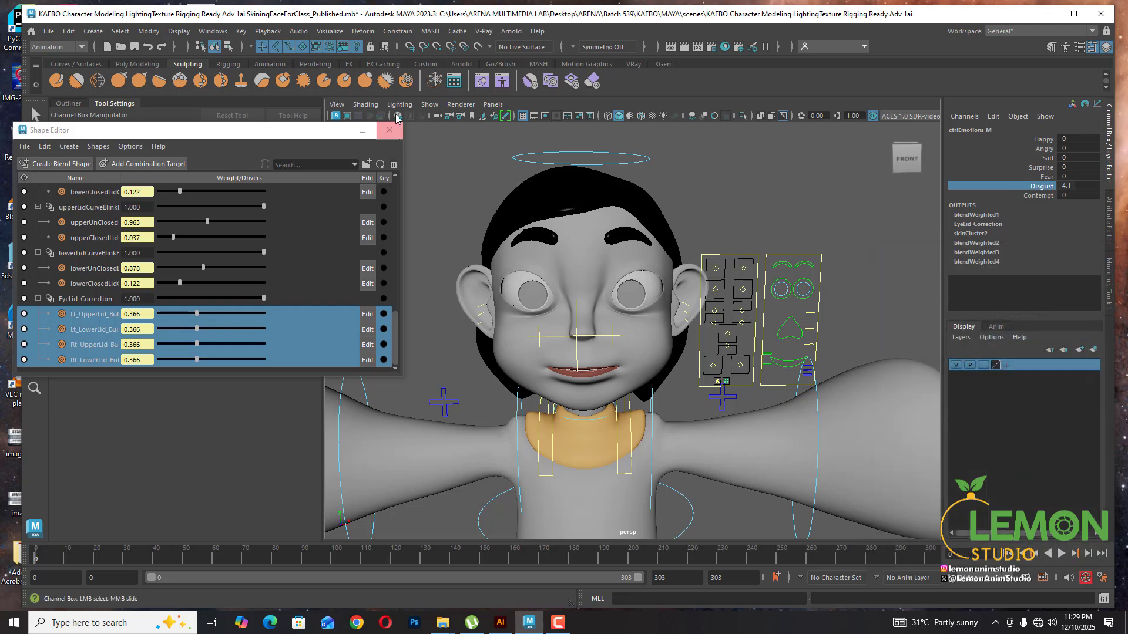
pyautogui.click(336, 130)
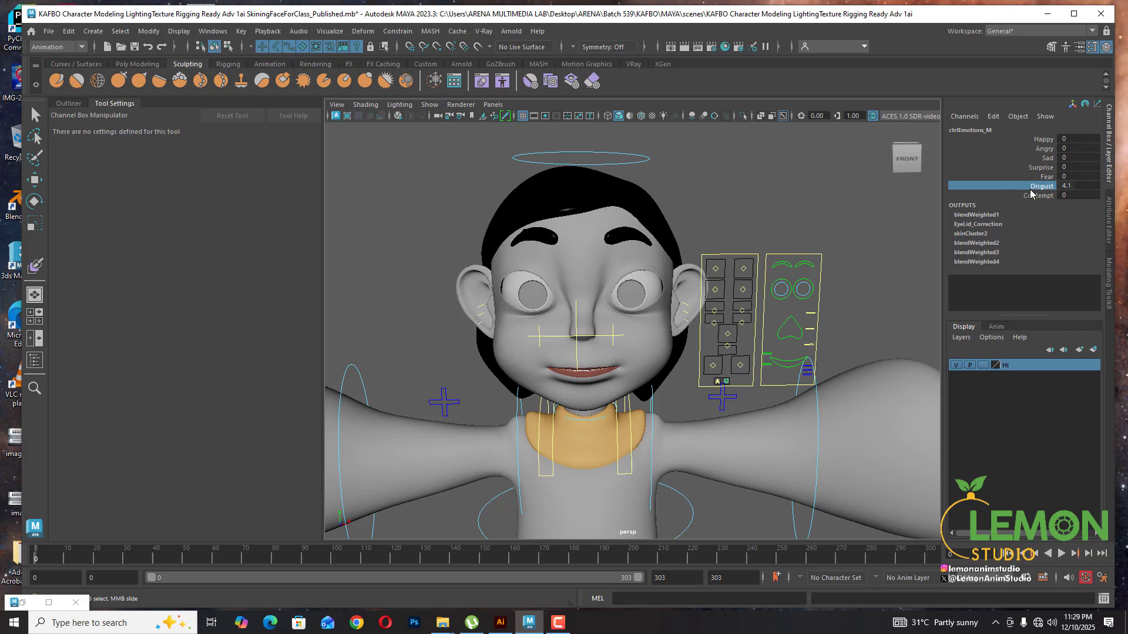
pyautogui.moveTo(731, 252); pyautogui.dragTo(824, 276, button='middle')
pyautogui.moveTo(756, 282); pyautogui.dragTo(849, 283, button='middle')
pyautogui.moveTo(747, 300); pyautogui.dragTo(357, 316, button='middle')
pyautogui.scroll(5, 522, 235)
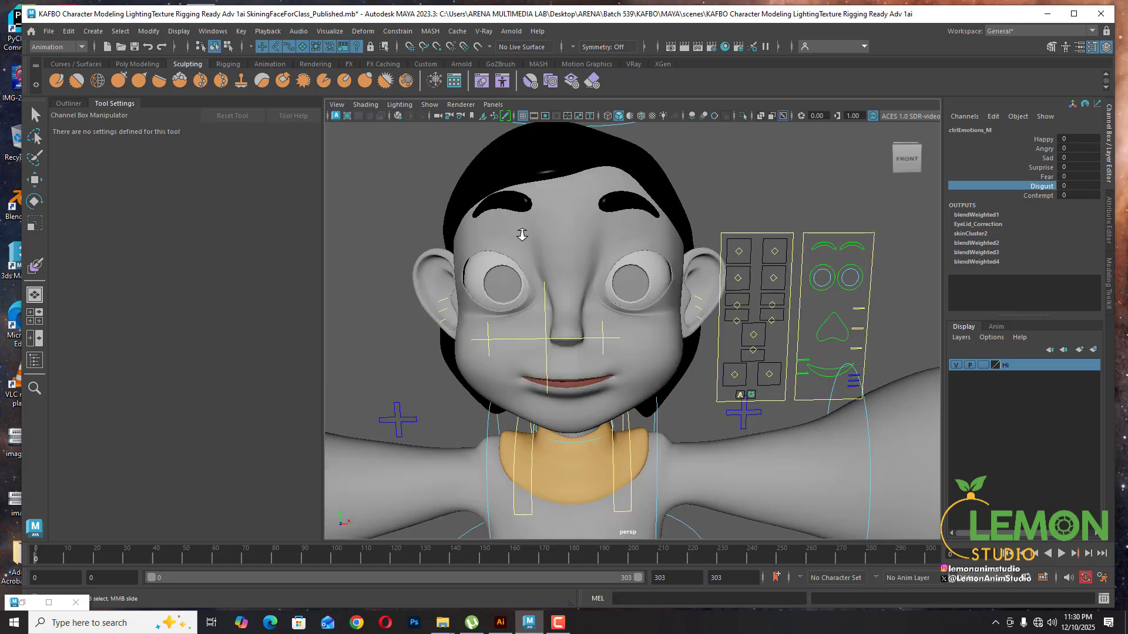
# Select both the left and right brow controls and lower them together to Translate Y -1
pyautogui.keyDown('alt'); pyautogui.moveTo(522, 235); pyautogui.dragTo(559, 230); pyautogui.keyUp('alt')
pyautogui.keyDown('alt'); pyautogui.moveTo(493, 203); pyautogui.dragTo(549, 237, button='middle'); pyautogui.keyUp('alt')
pyautogui.press('q')
pyautogui.click(554, 234)
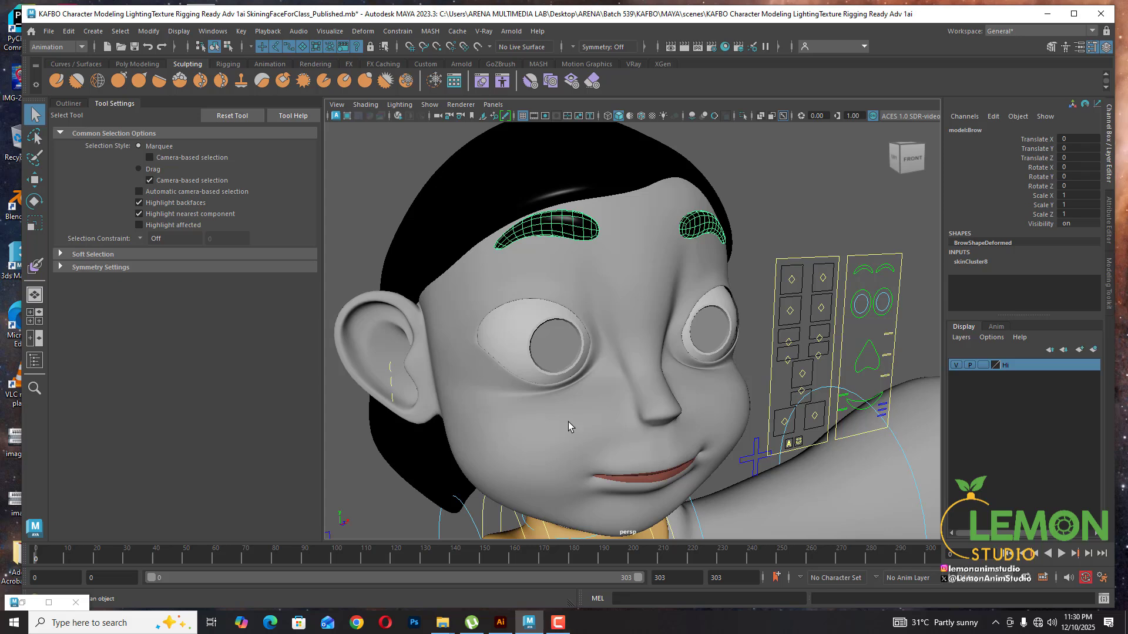
pyautogui.click(792, 278)
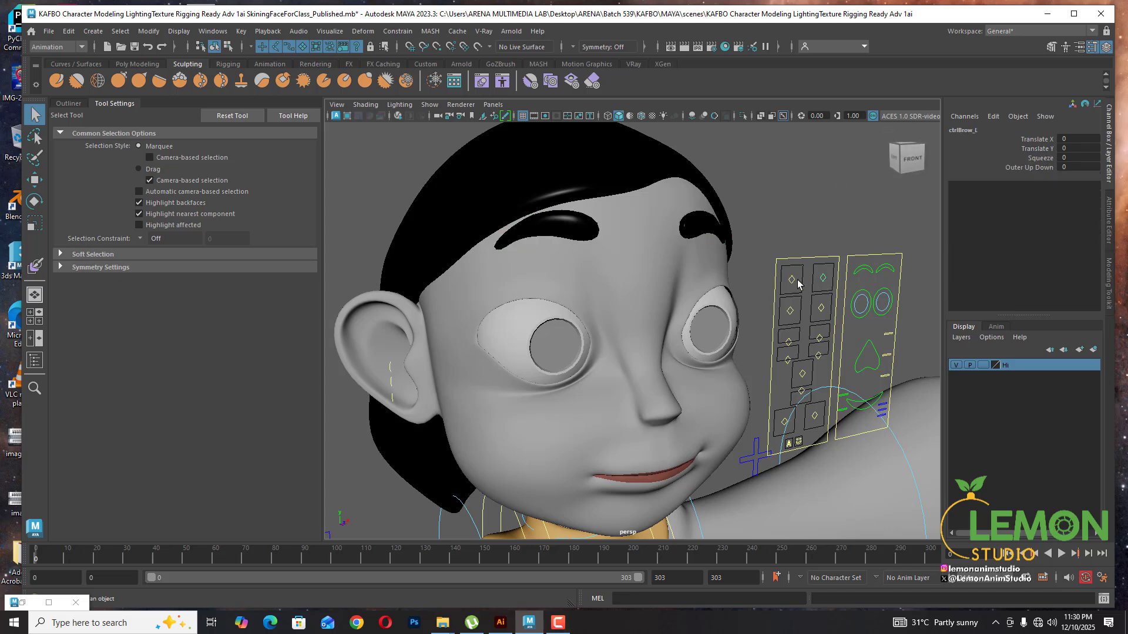
pyautogui.keyDown('shift'); pyautogui.click(794, 283); pyautogui.keyUp('shift')
pyautogui.press('w')
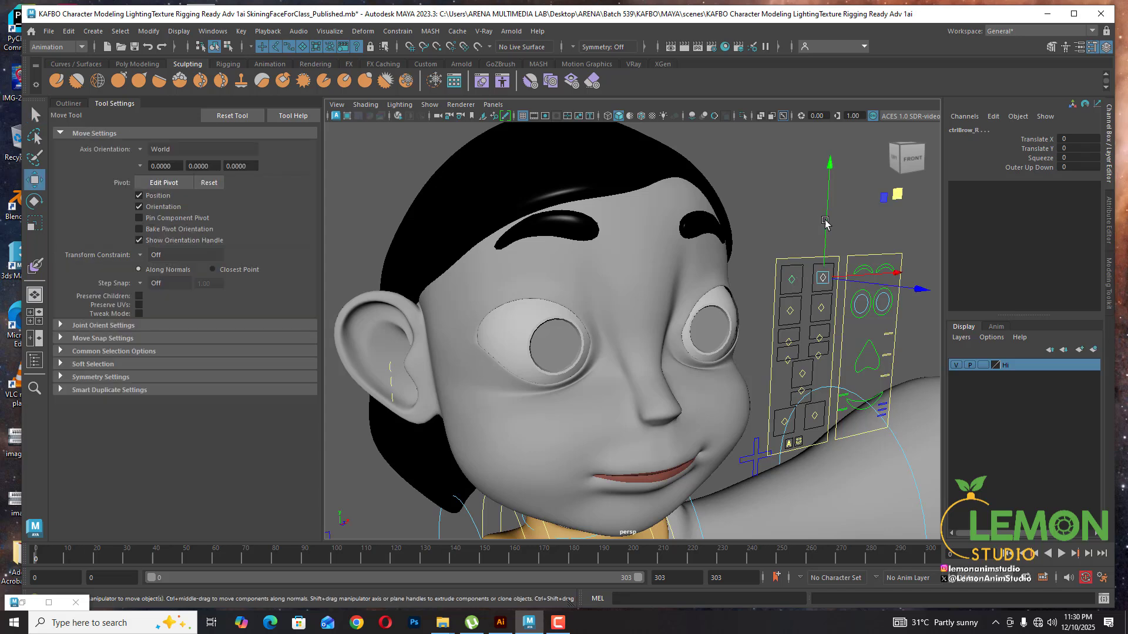
pyautogui.moveTo(676, 277); pyautogui.dragTo(655, 308, button='middle')
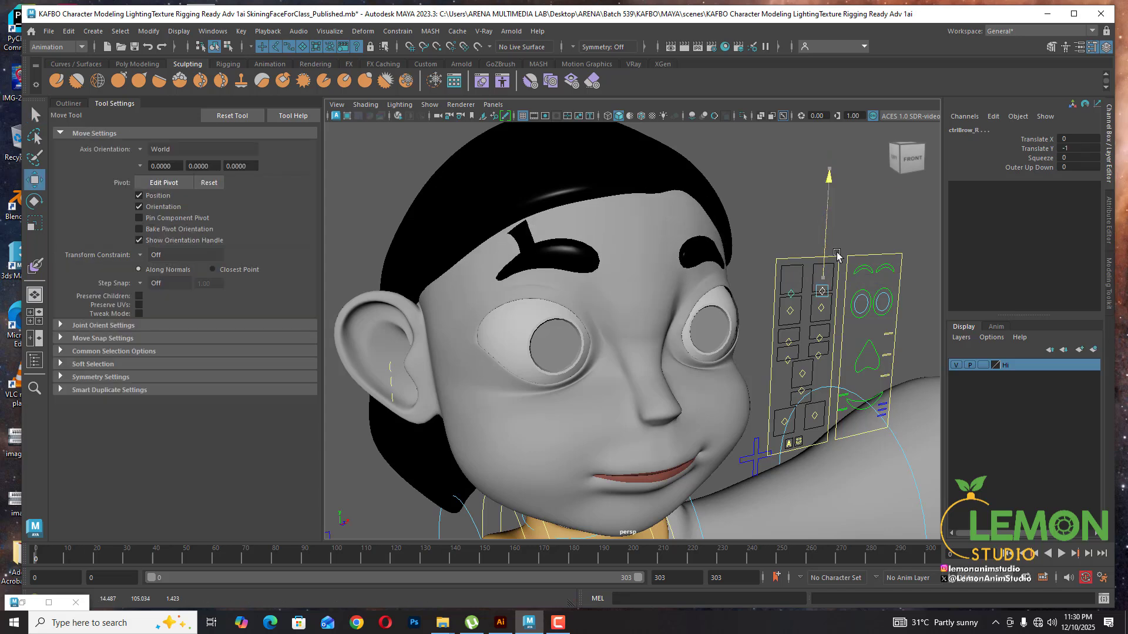
pyautogui.click(569, 262)
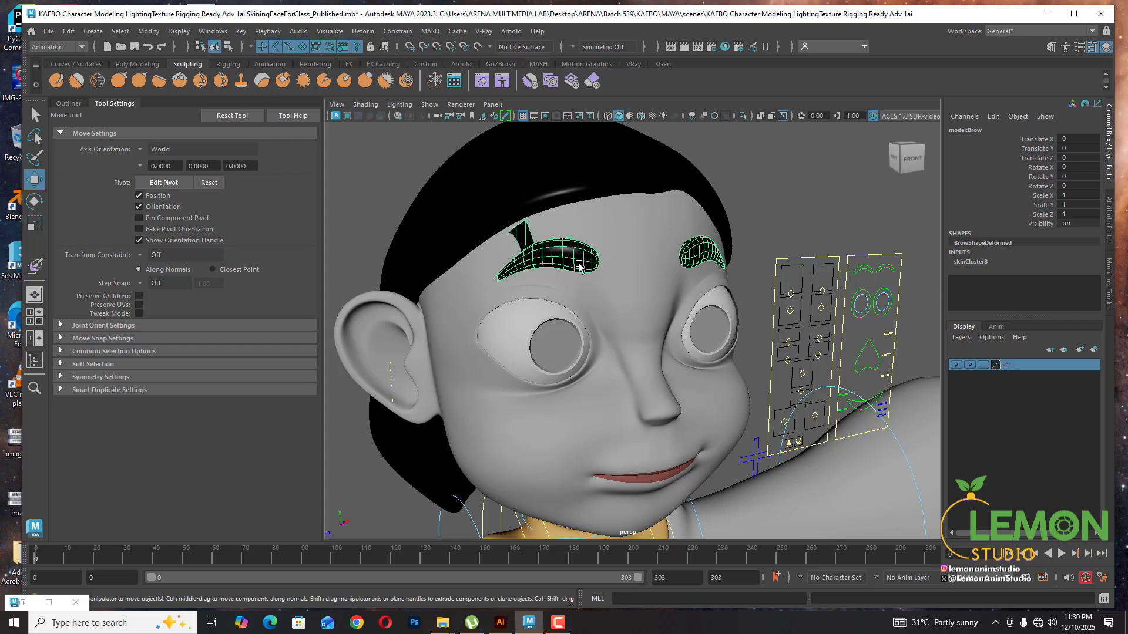
pyautogui.hotkey('ctrl', '1')
pyautogui.keyDown('alt'); pyautogui.moveTo(563, 264); pyautogui.dragTo(638, 262); pyautogui.keyUp('alt')
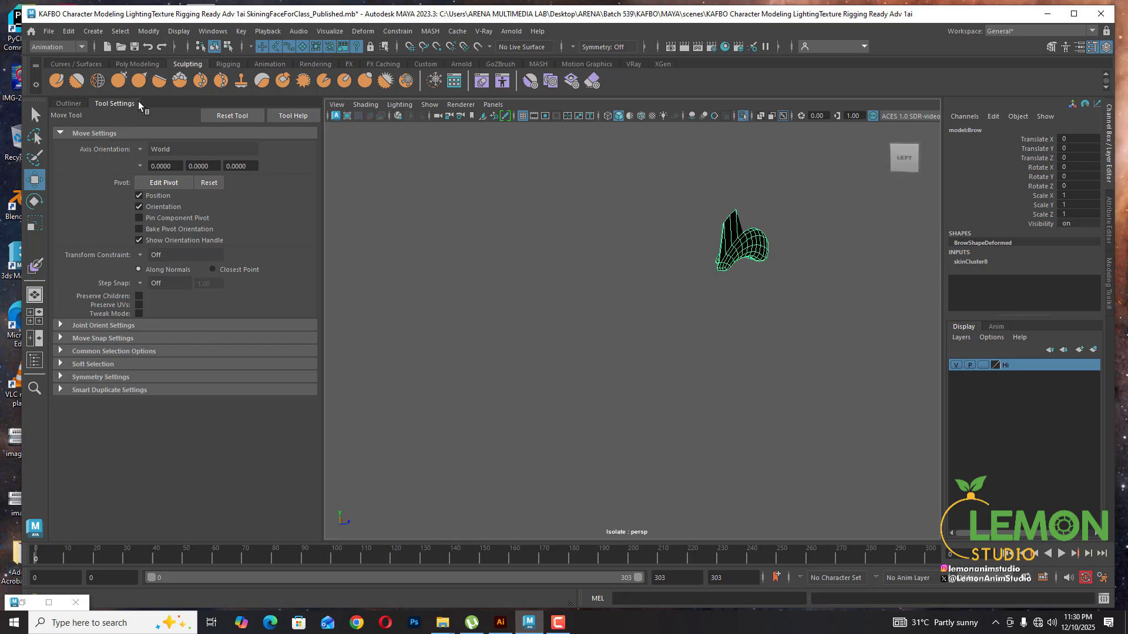
pyautogui.click(141, 62)
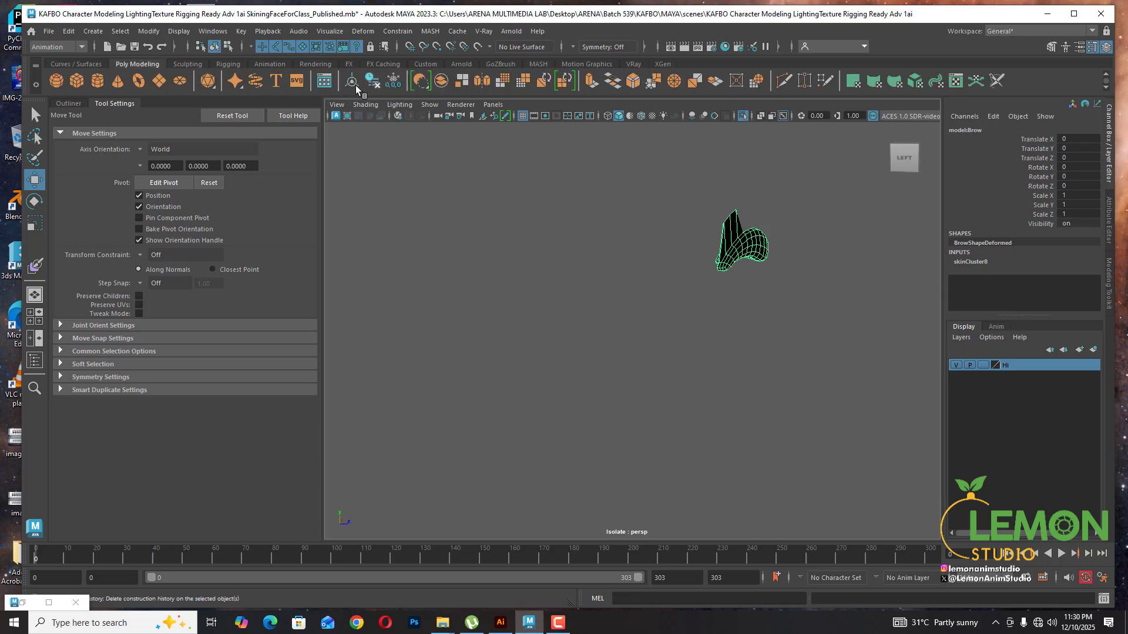
pyautogui.click(240, 63)
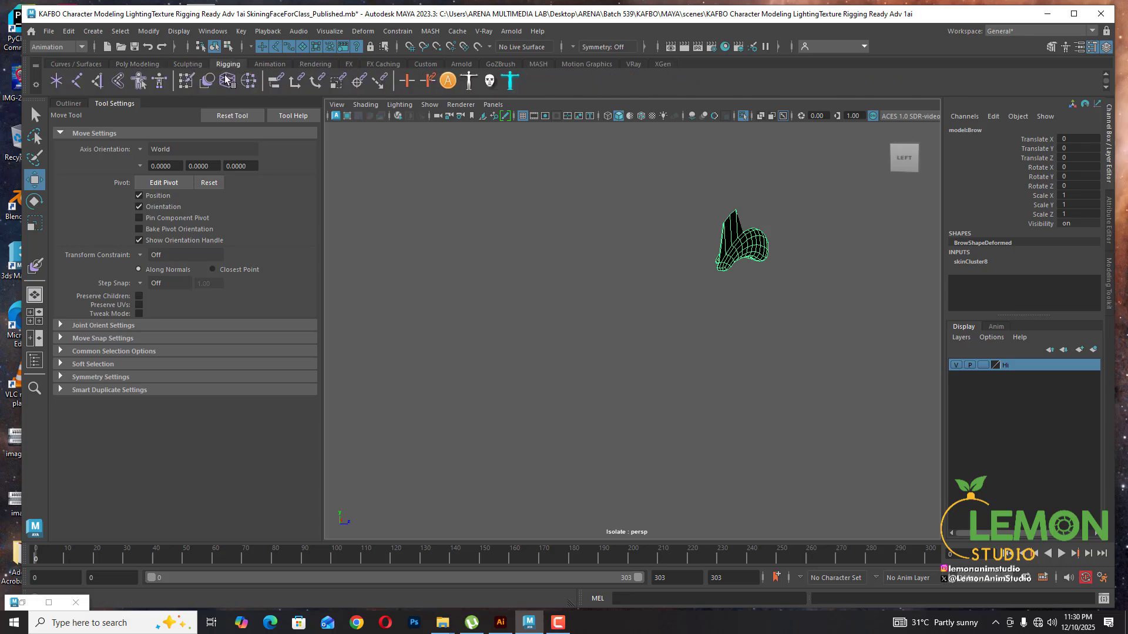
pyautogui.click(184, 85)
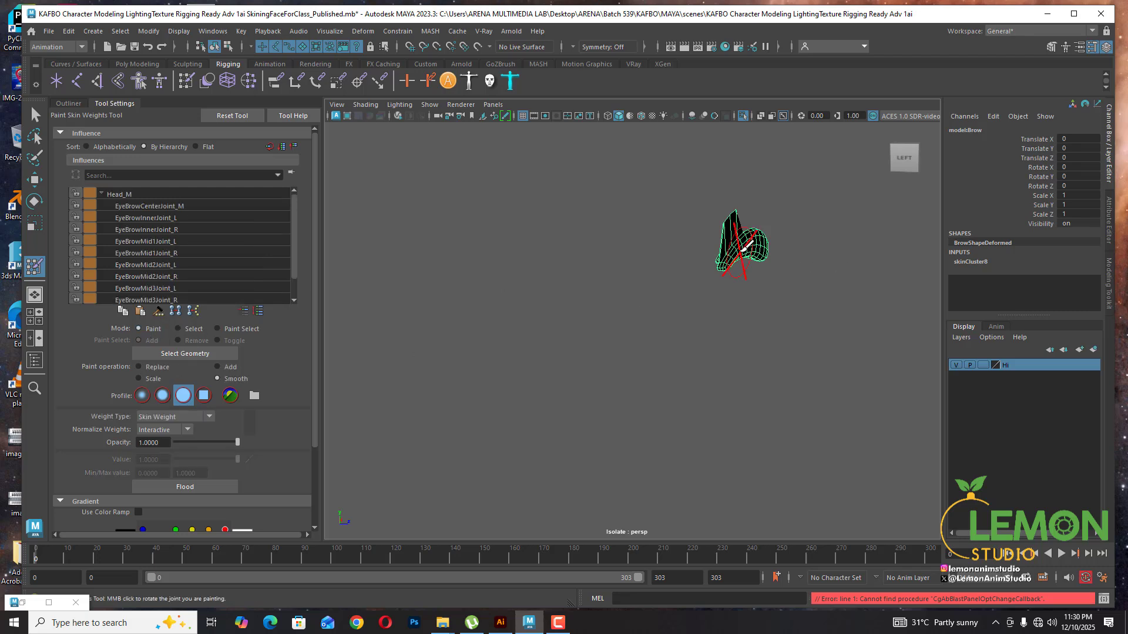
pyautogui.click(36, 114)
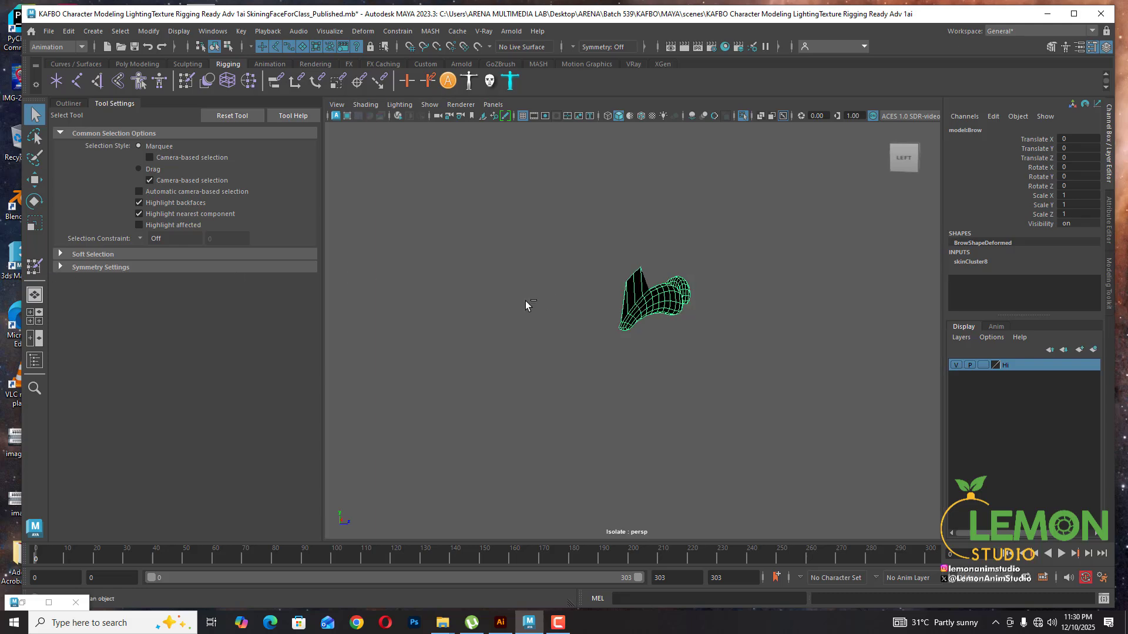
pyautogui.hotkey('ctrl', '1')
# Reselect the eyebrow mesh, switch it to component mode, select all vertices of one brow and isolate it
pyautogui.click(583, 323)
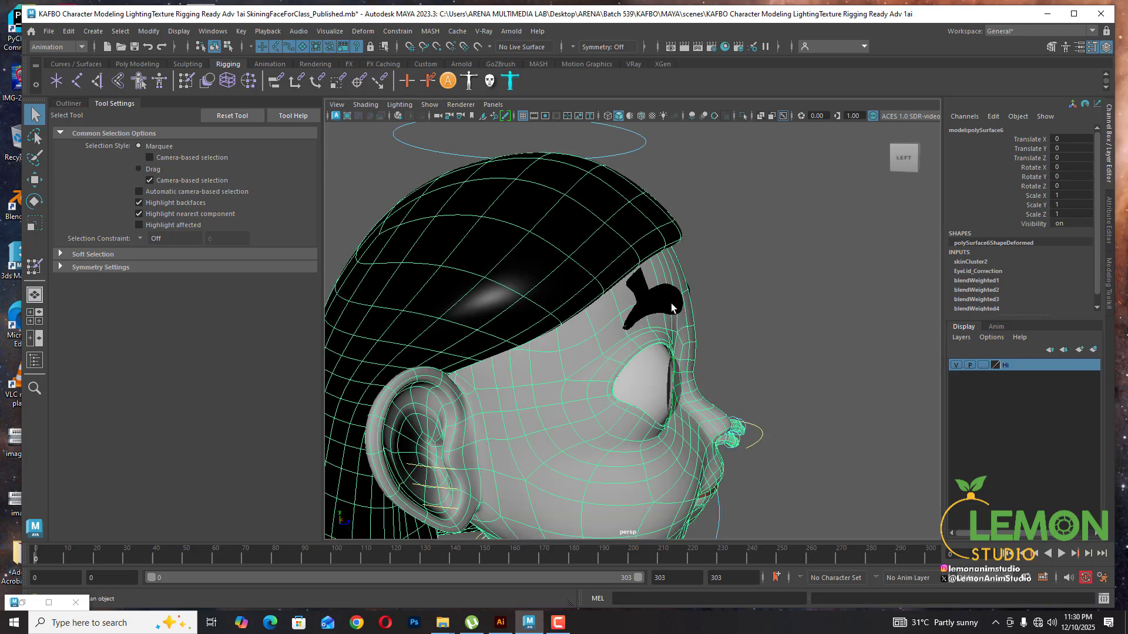
pyautogui.click(671, 303)
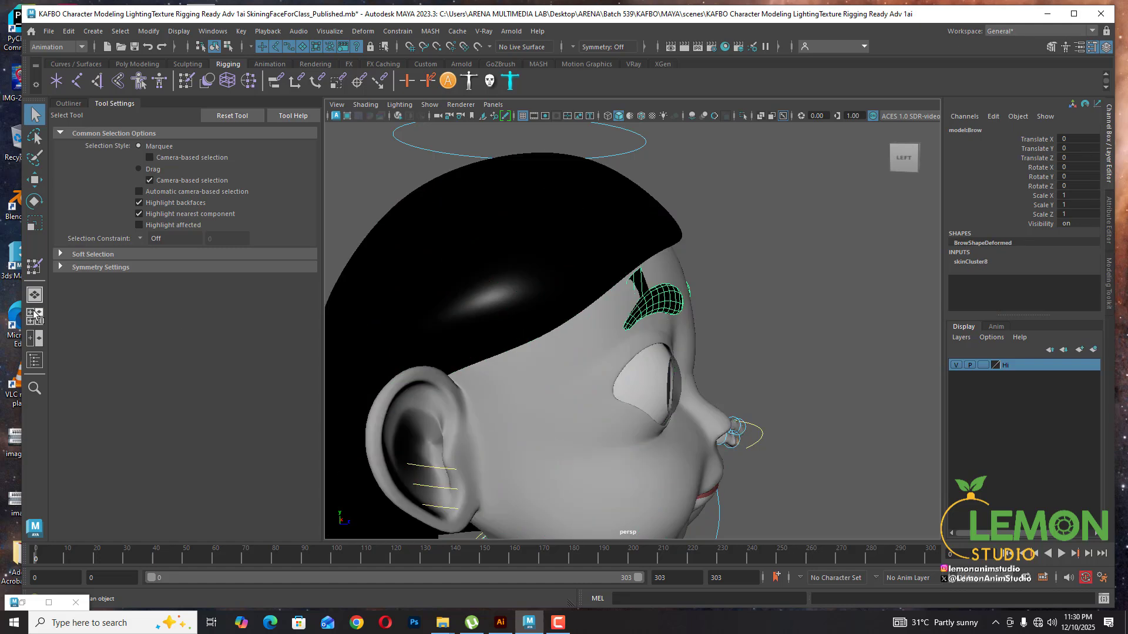
pyautogui.click(33, 268)
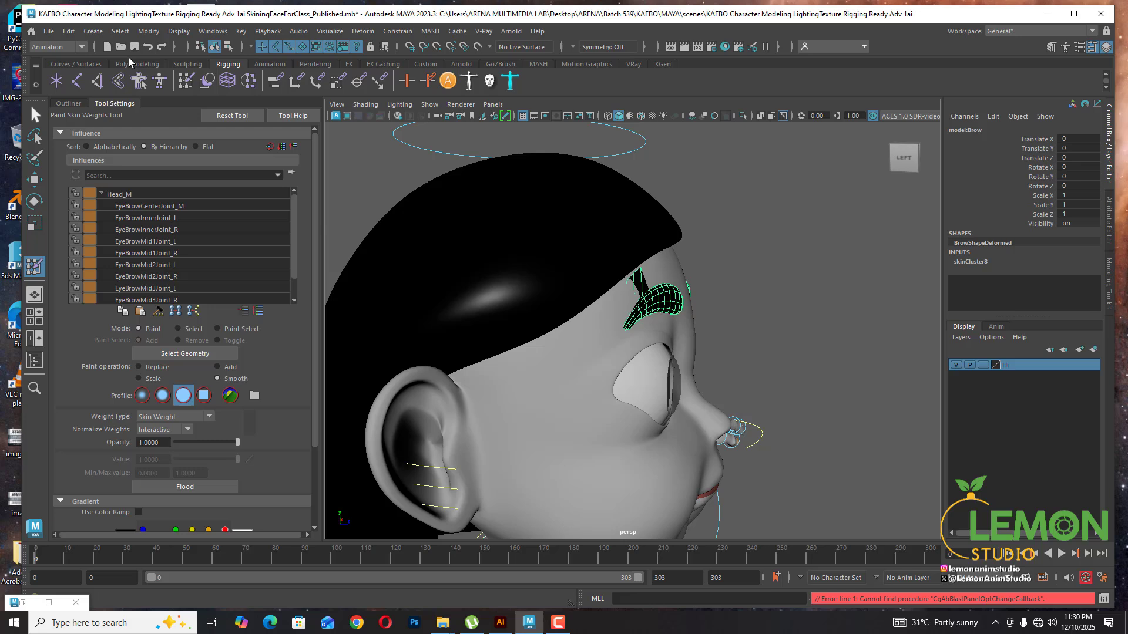
pyautogui.click(228, 46)
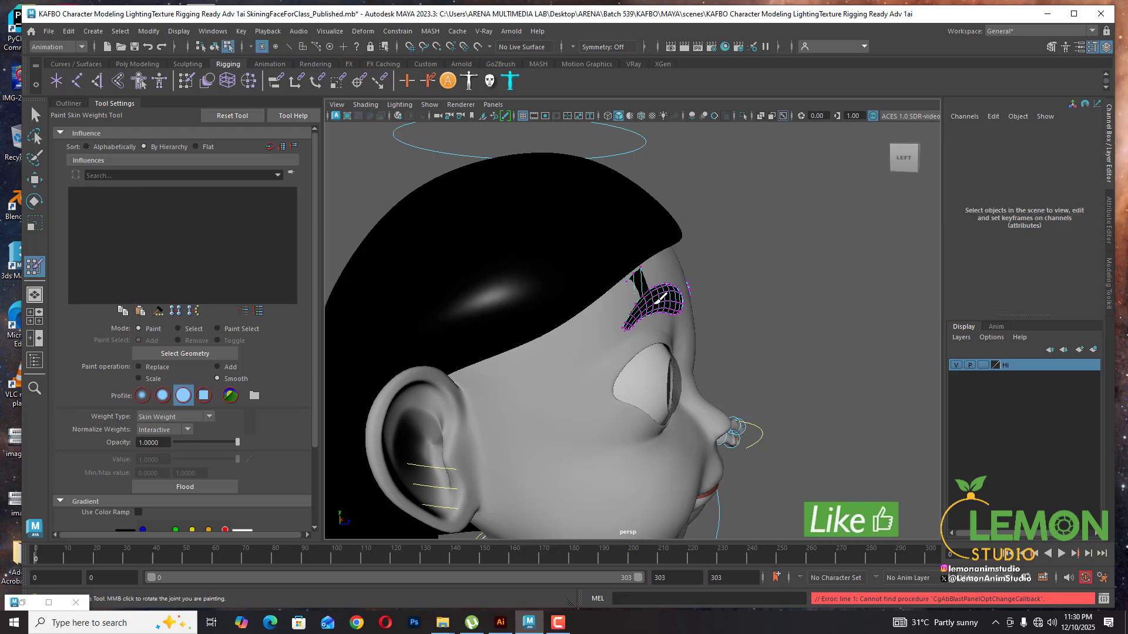
pyautogui.click(36, 116)
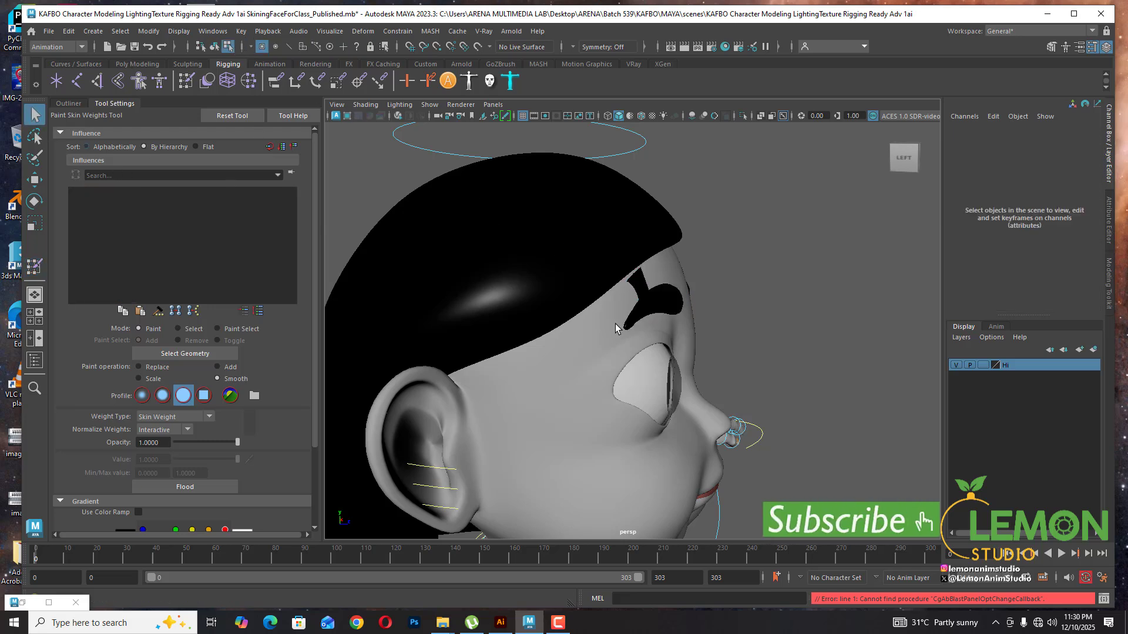
pyautogui.doubleClick(672, 310)
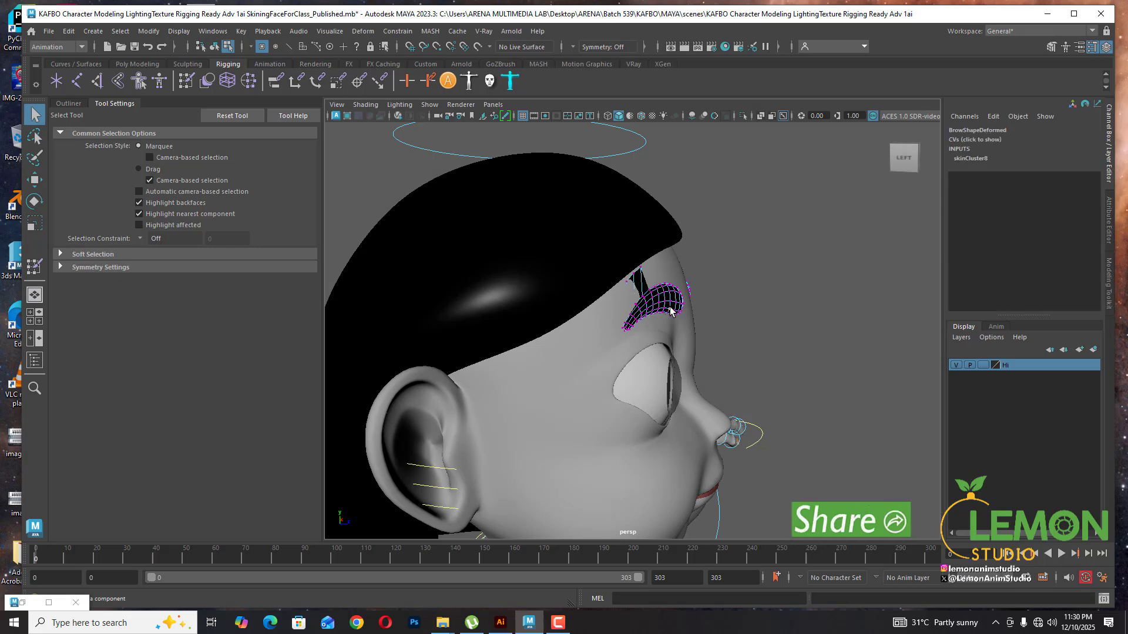
pyautogui.hotkey('ctrl', '1')
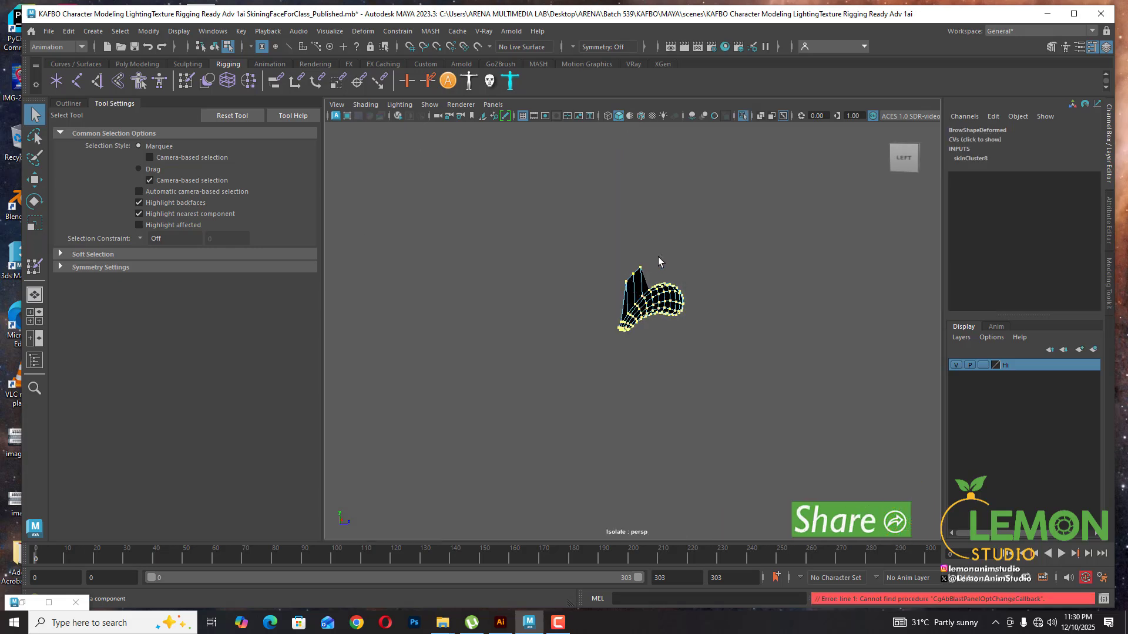
# Select the stray vertices sticking up from the brow's outer end, try Paint Skin Weights on them, and show the whole character again
pyautogui.moveTo(658, 258); pyautogui.dragTo(607, 285)
pyautogui.keyDown('alt'); pyautogui.moveTo(627, 338); pyautogui.dragTo(547, 215); pyautogui.keyUp('alt')
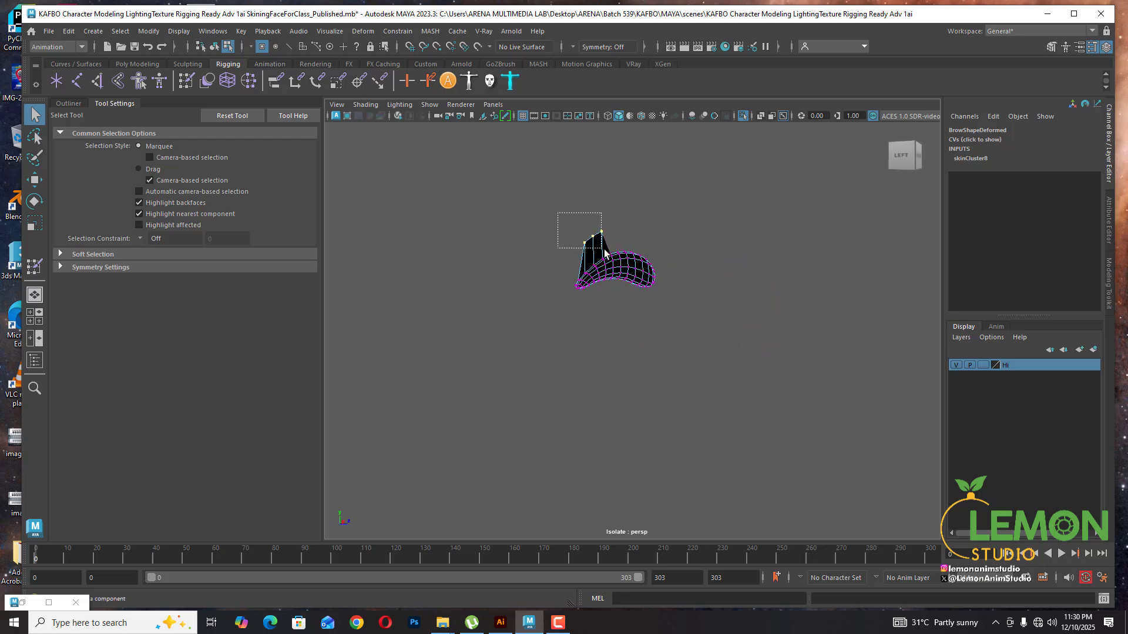
pyautogui.moveTo(604, 250); pyautogui.dragTo(610, 247)
pyautogui.click(40, 266)
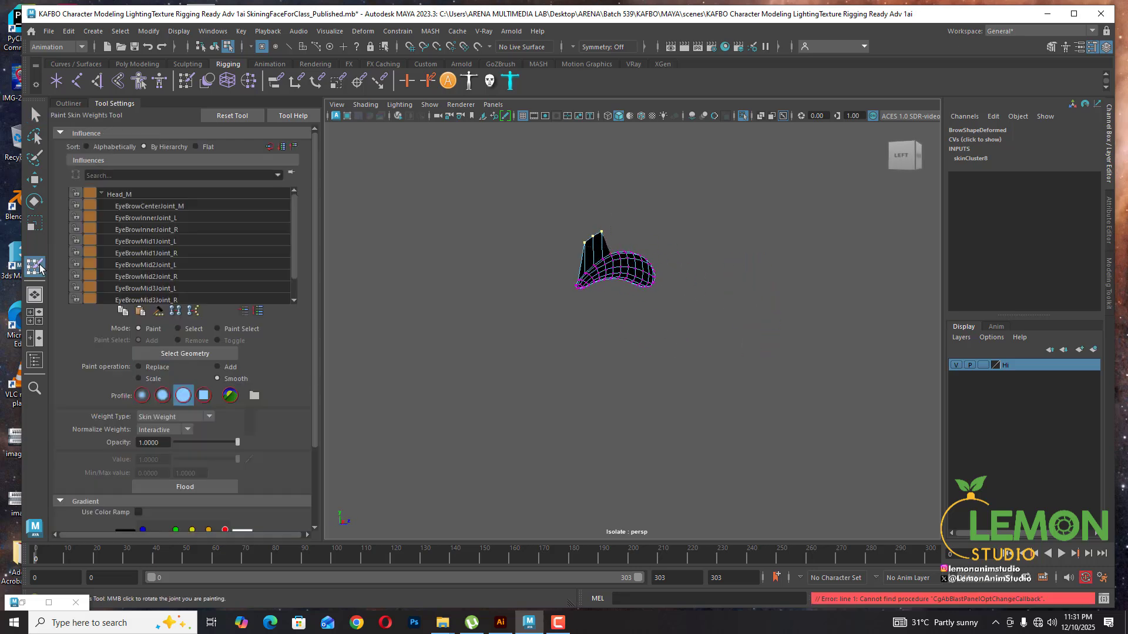
pyautogui.keyDown('alt'); pyautogui.moveTo(388, 284); pyautogui.dragTo(729, 346); pyautogui.keyUp('alt')
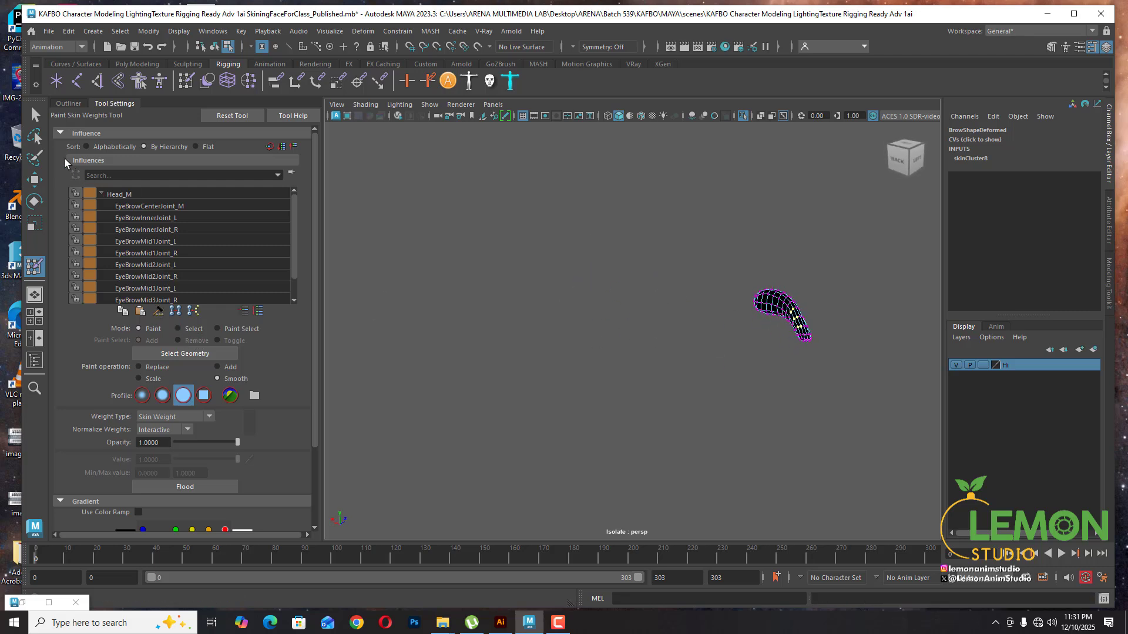
pyautogui.click(35, 115)
pyautogui.hotkey('ctrl', '1')
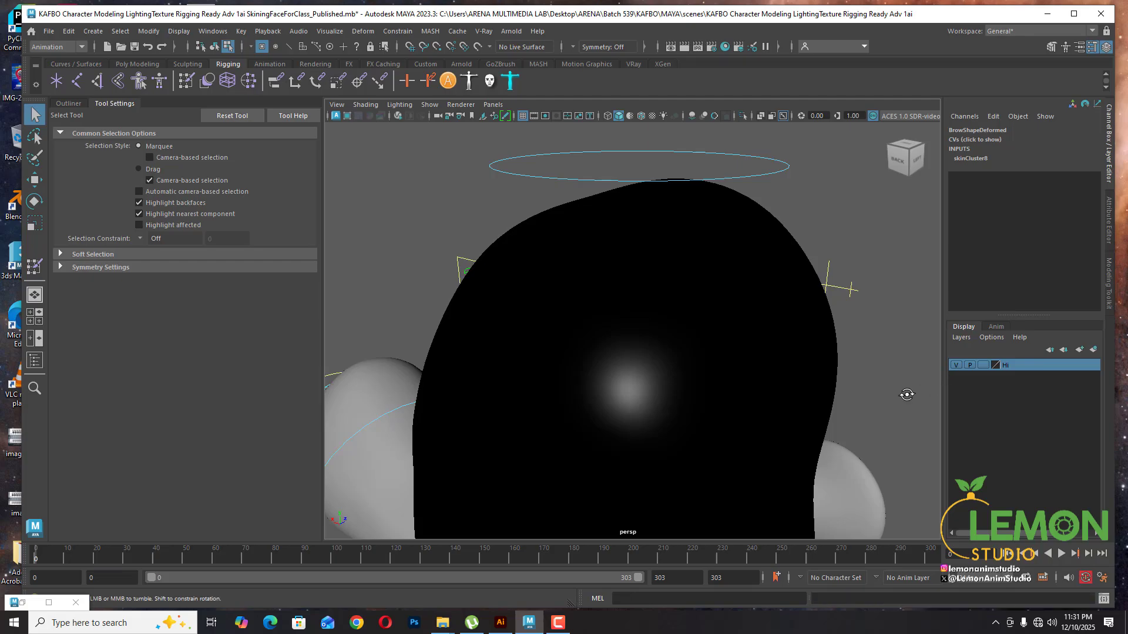